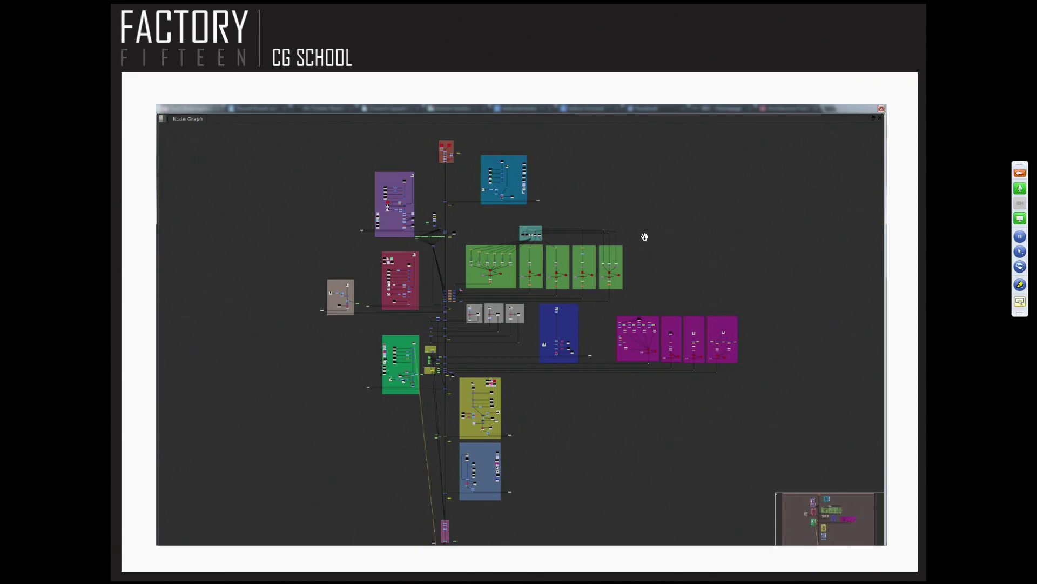
Leave the full-screen presentation and switch to the STATIC SCENE.max file in 3ds Max, repositioning its window.
key(Escape)
click(145, 572)
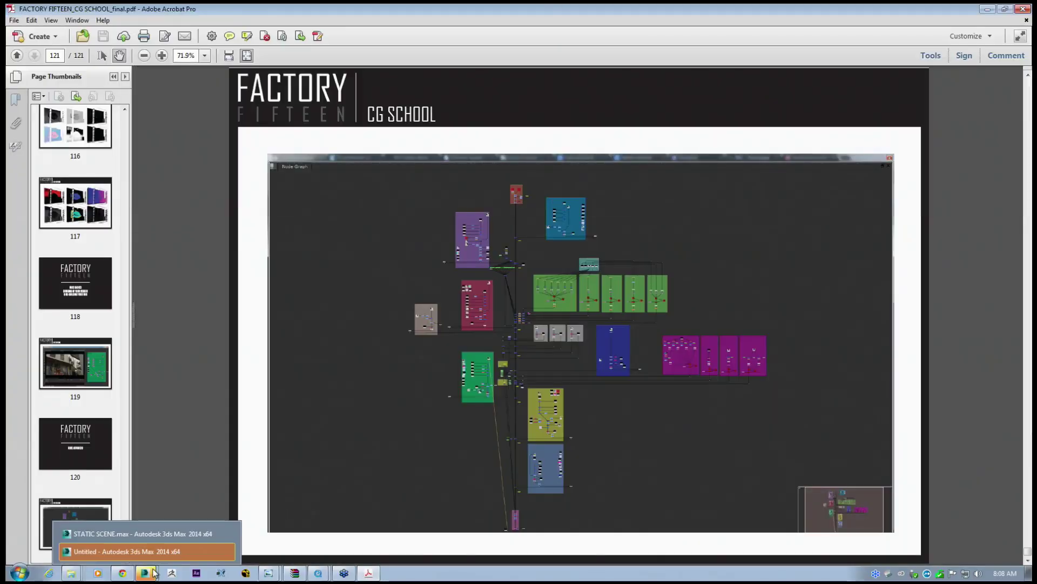
click(143, 534)
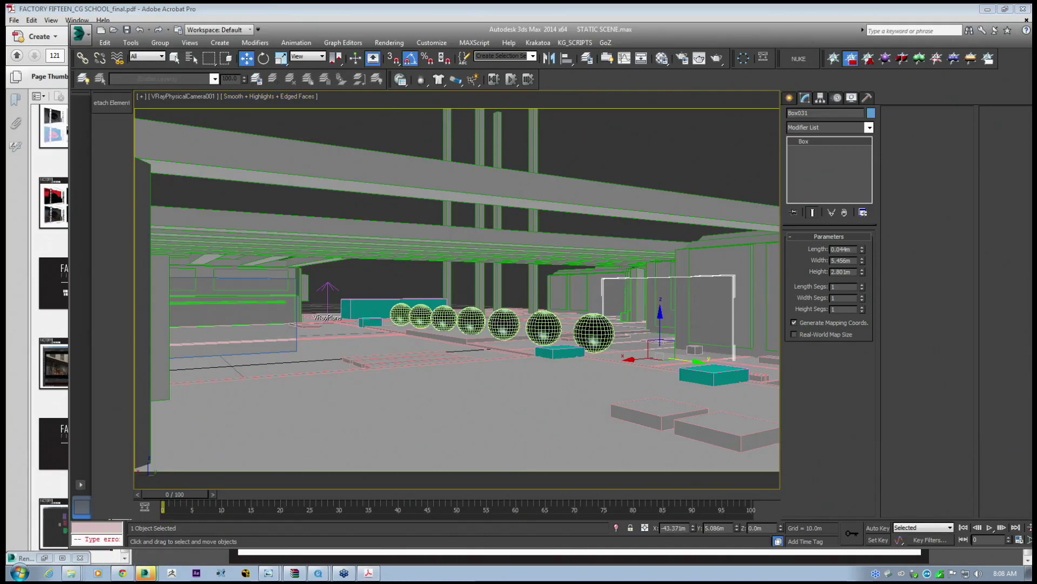
drag(483, 31, 447, 49)
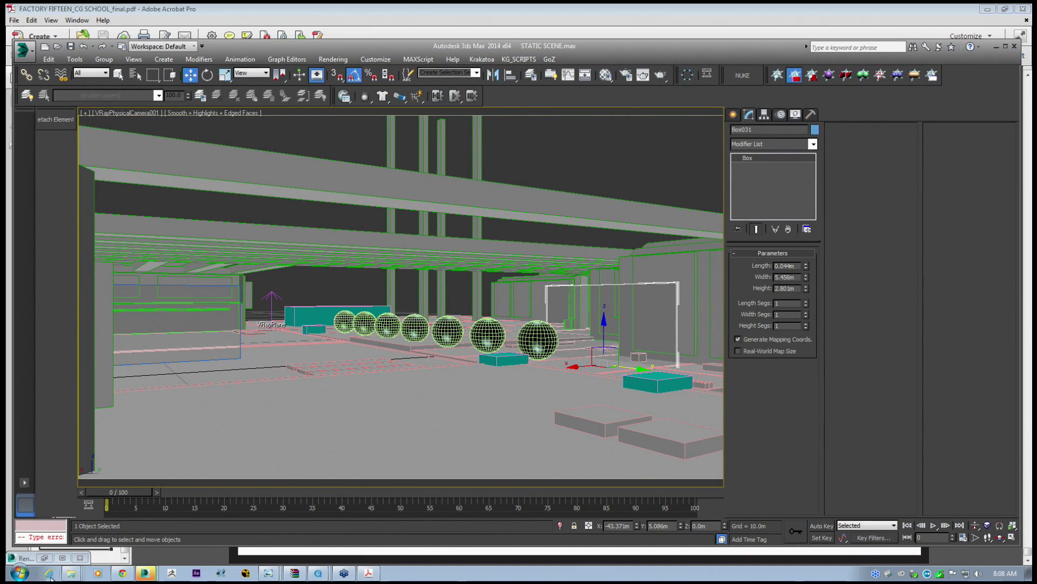
click(72, 573)
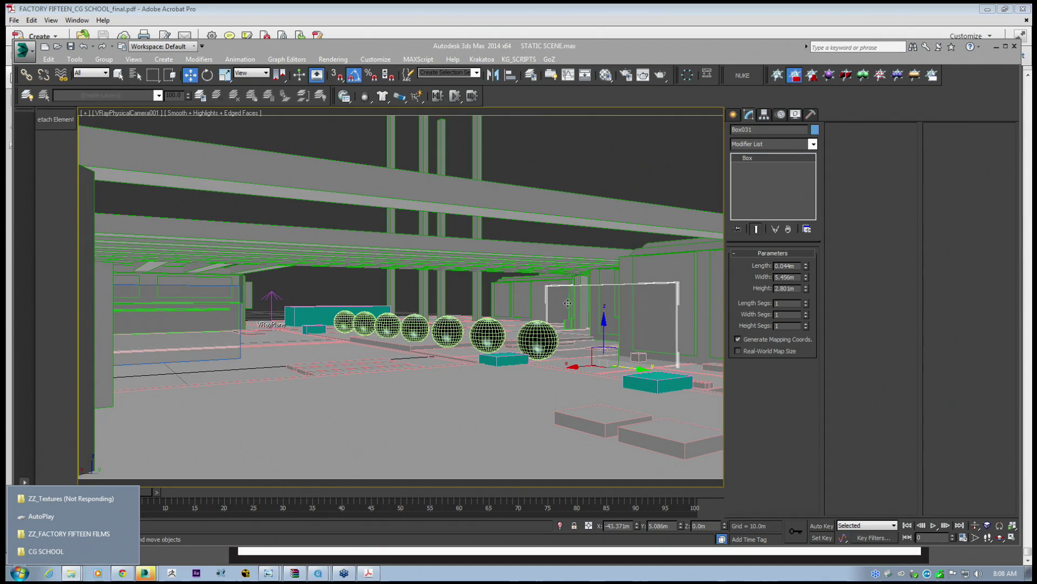
Select the seven spheres in the camera view one after another, from the nearest to the farthest.
click(525, 339)
click(482, 335)
click(446, 341)
click(415, 330)
click(387, 327)
click(364, 324)
click(344, 322)
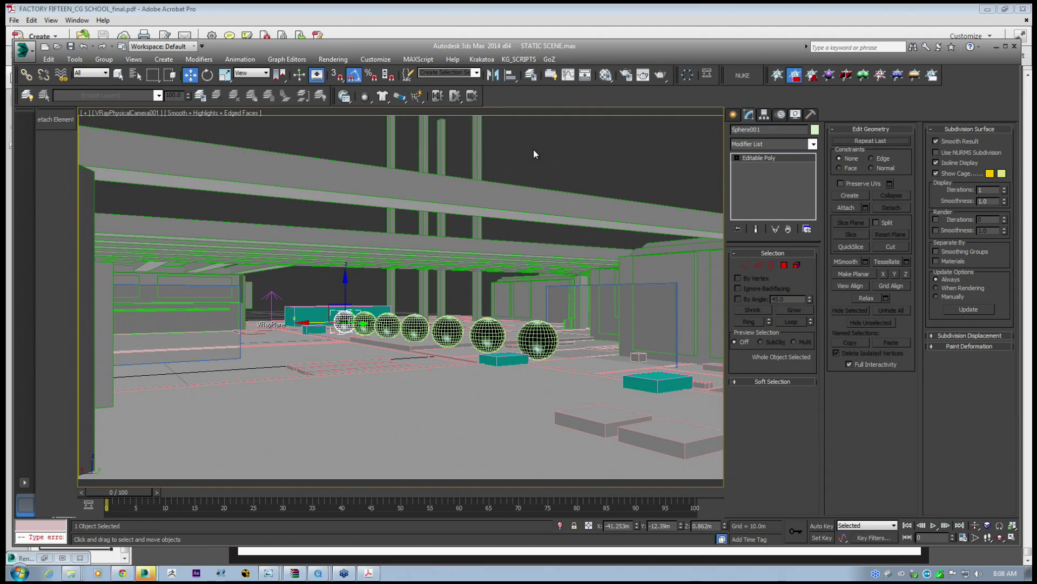
Switch to the CG SCHOOL folder and browse through DAY 03_VFX, MAX and ANIMATION SETTINGS to the STATIC SCENE folder.
click(72, 573)
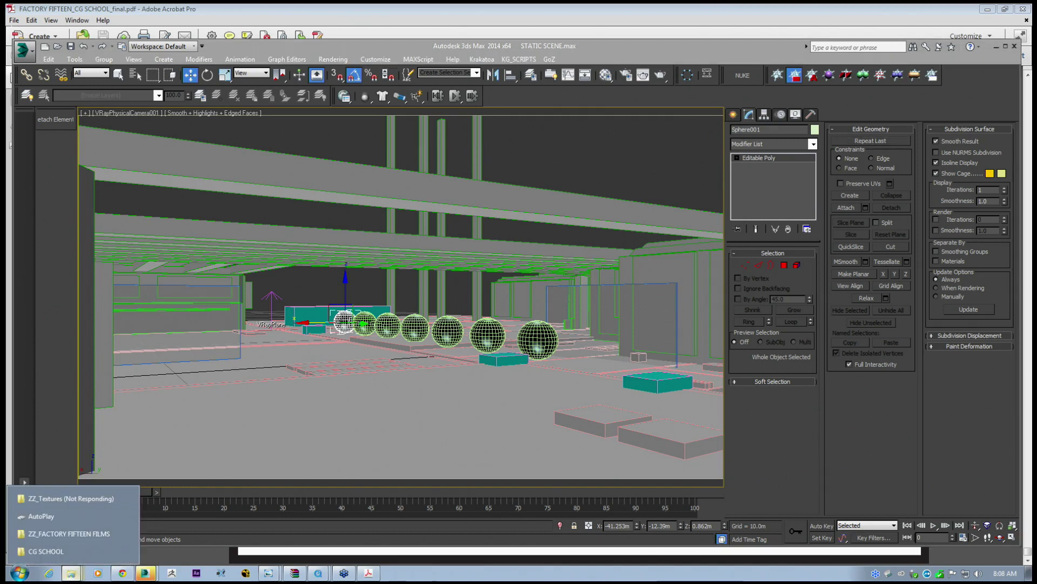
click(85, 547)
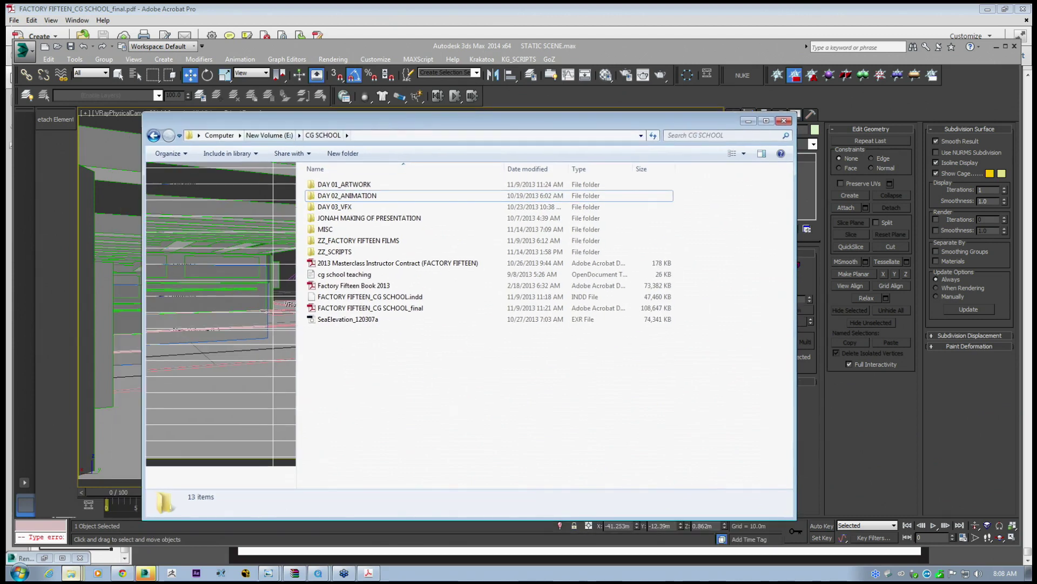
double_click(334, 206)
double_click(331, 186)
double_click(345, 185)
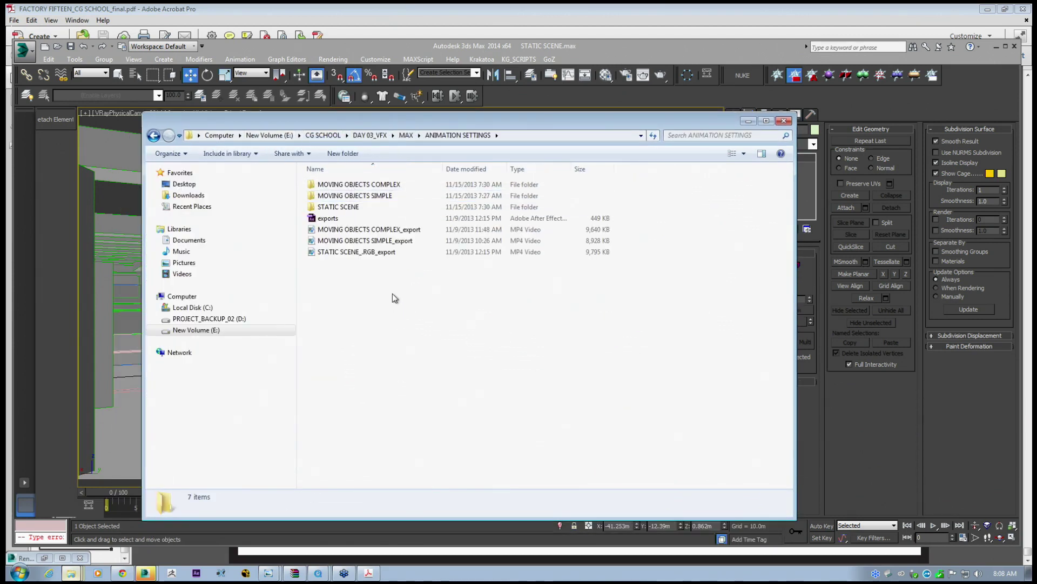
double_click(346, 207)
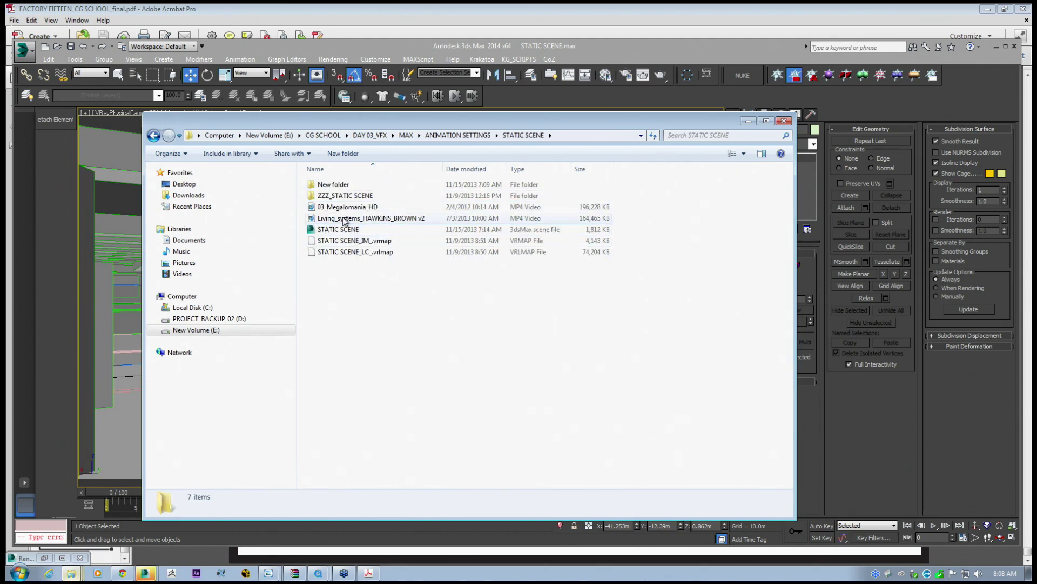
Play the Living_systems_HAWKINS_BROWN v2 video as a static-scene example and close the player.
double_click(344, 219)
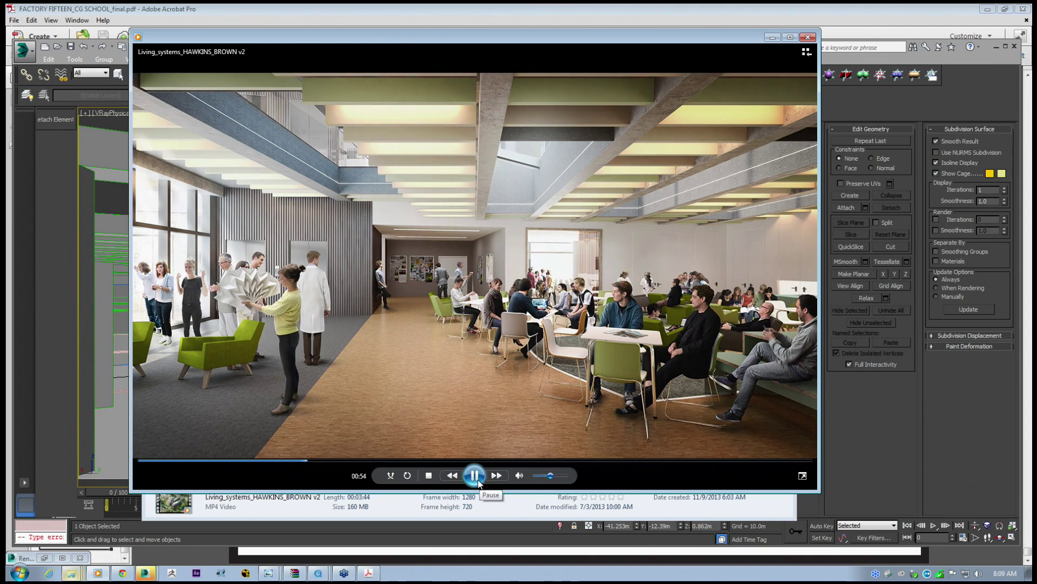
click(808, 37)
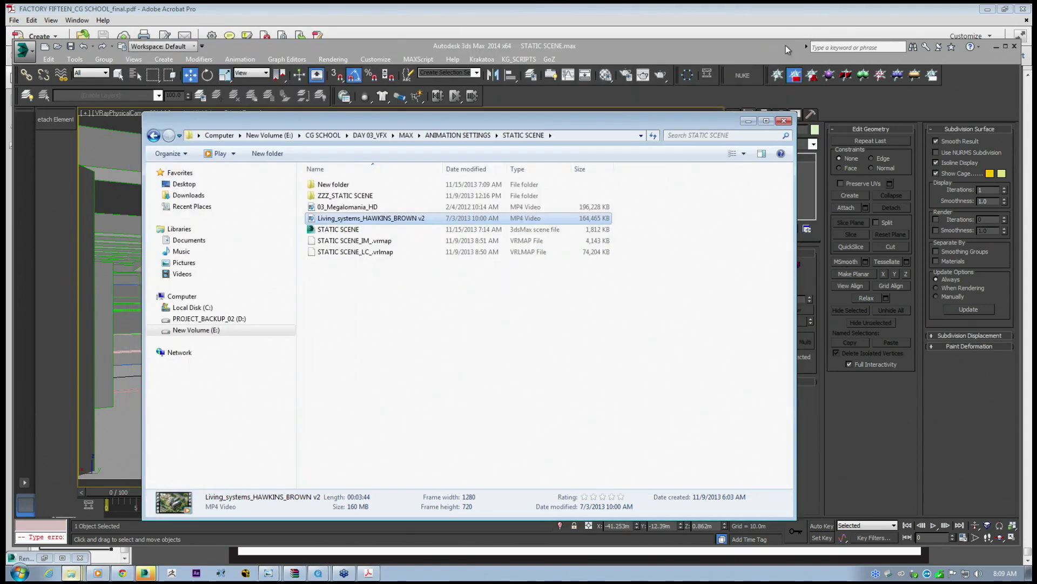
click(344, 324)
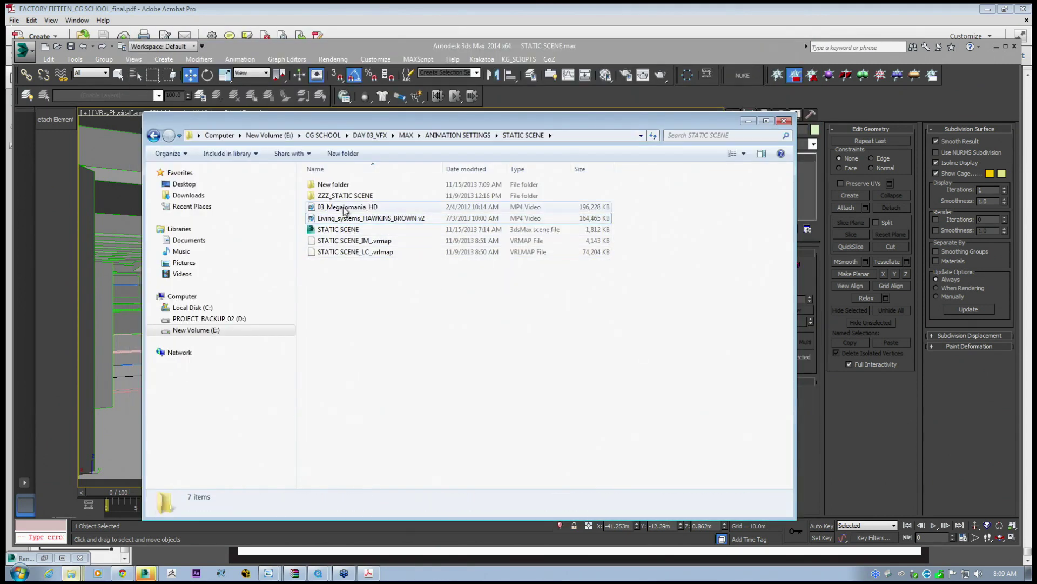
Play the 03_Megalomania_HD video with the volume turned down, skip through its scenes, pause it and close the player.
double_click(344, 207)
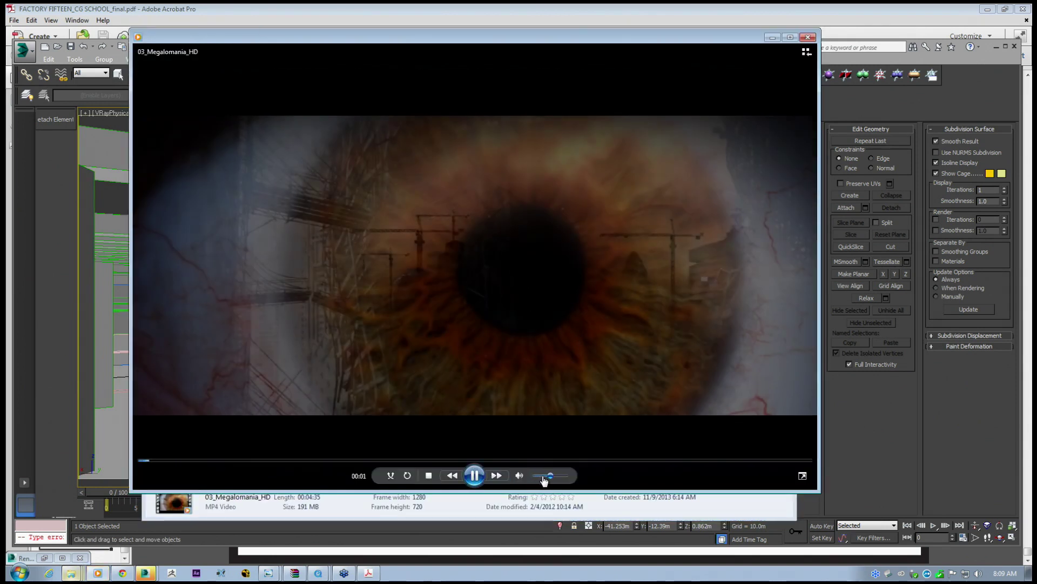
click(535, 476)
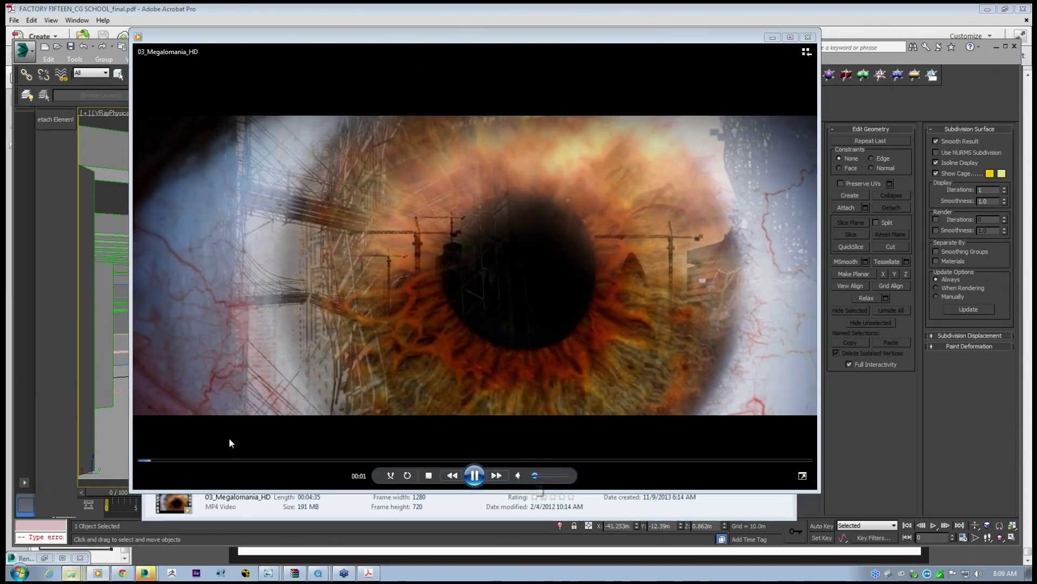
click(213, 461)
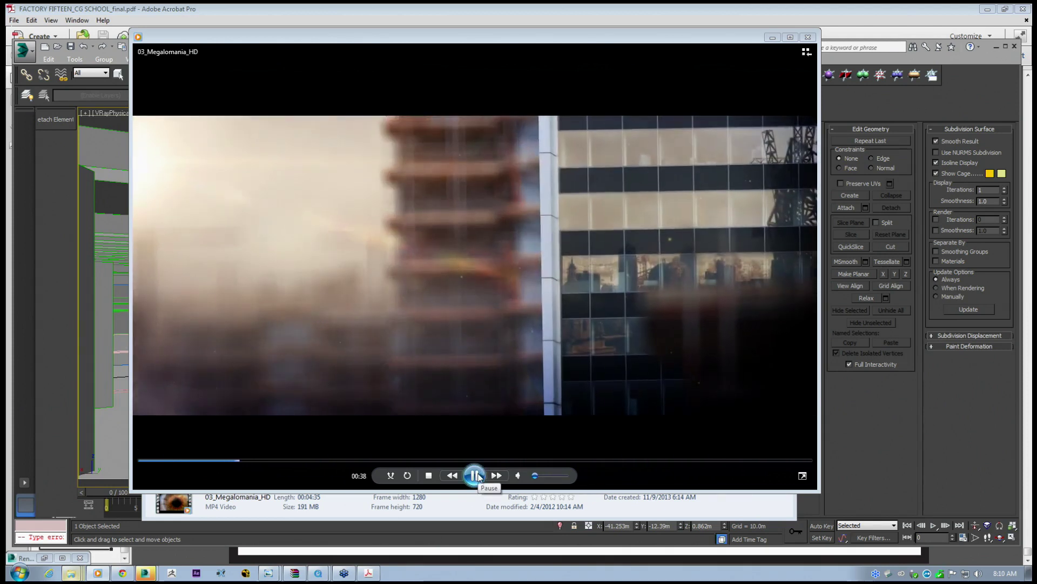
click(360, 460)
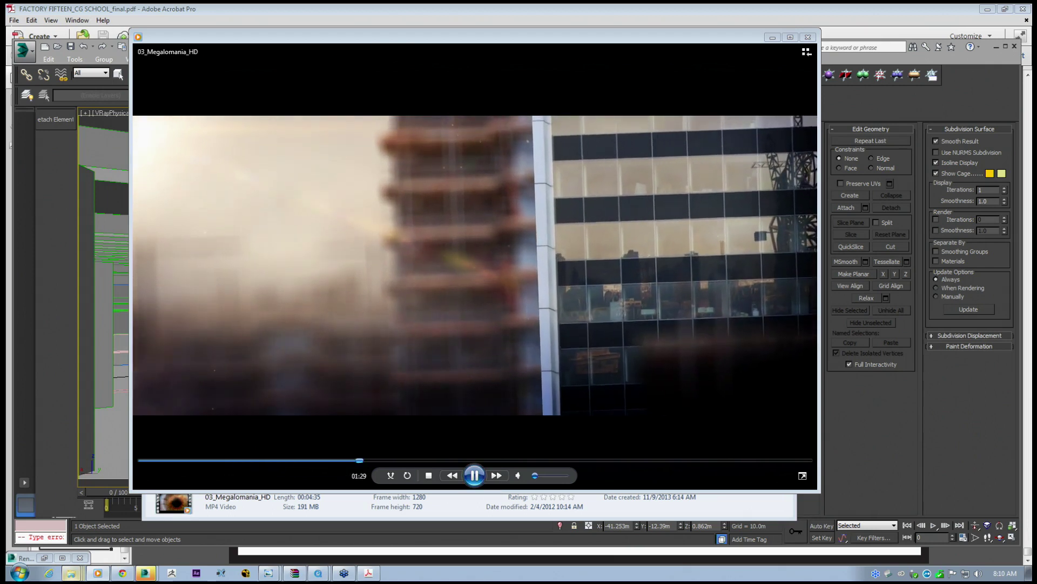
click(452, 461)
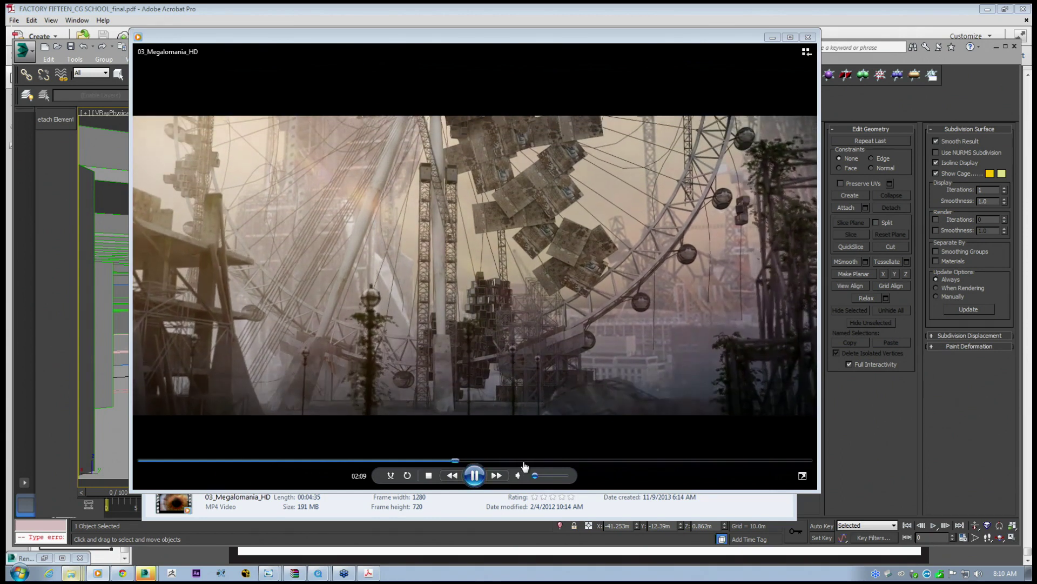
click(523, 460)
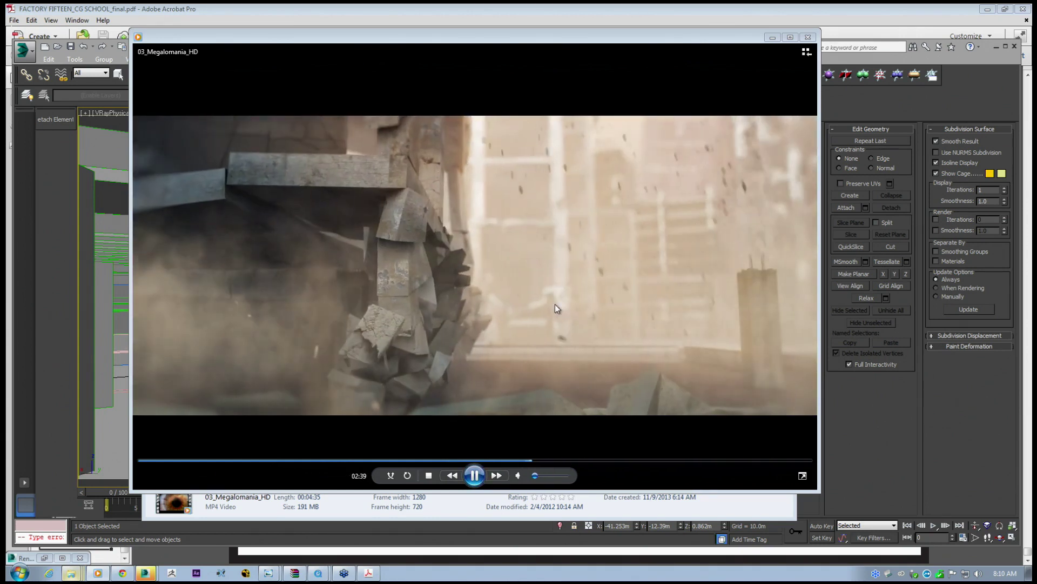
click(383, 461)
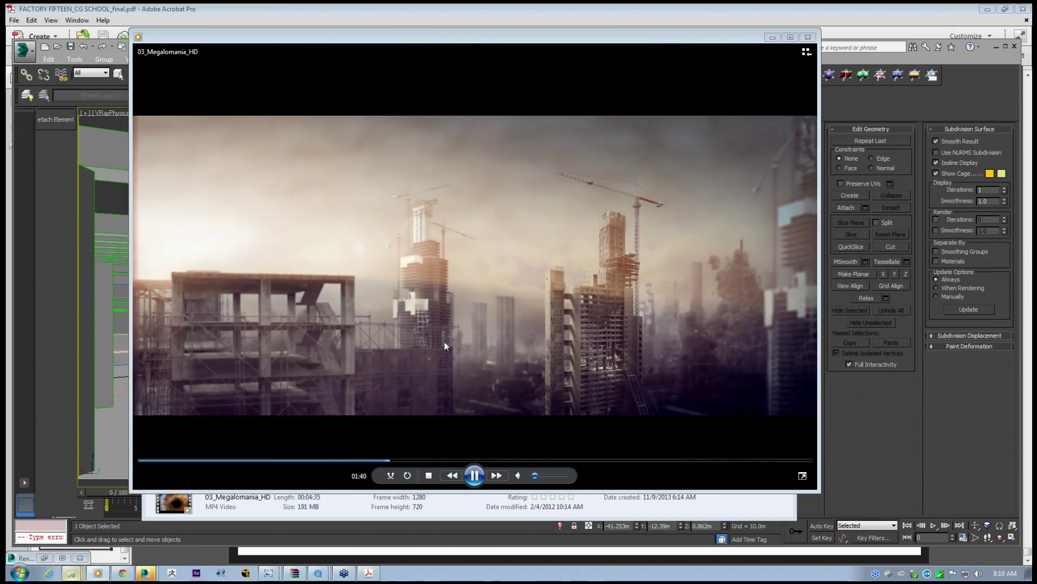
click(475, 476)
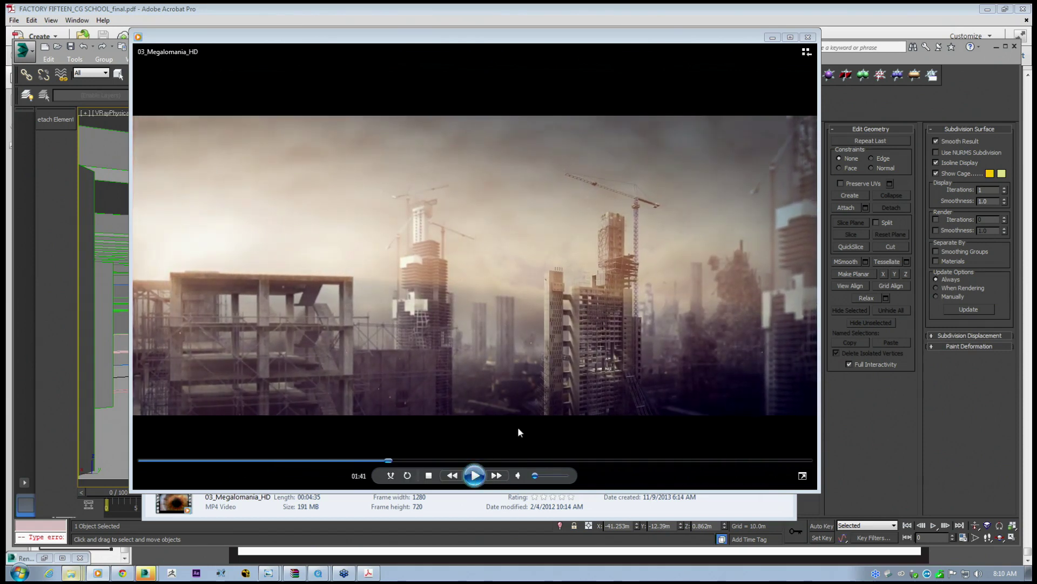
click(807, 38)
click(653, 190)
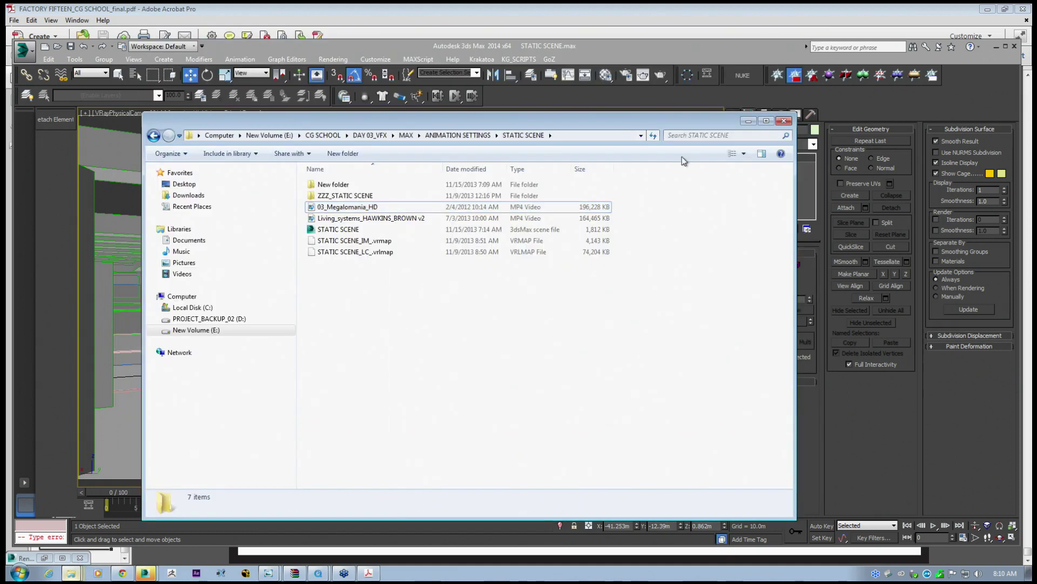
Return to the 3ds Max scene and open the Indirect illumination settings in Render Setup, placing the dialog clear of the spheres.
click(749, 122)
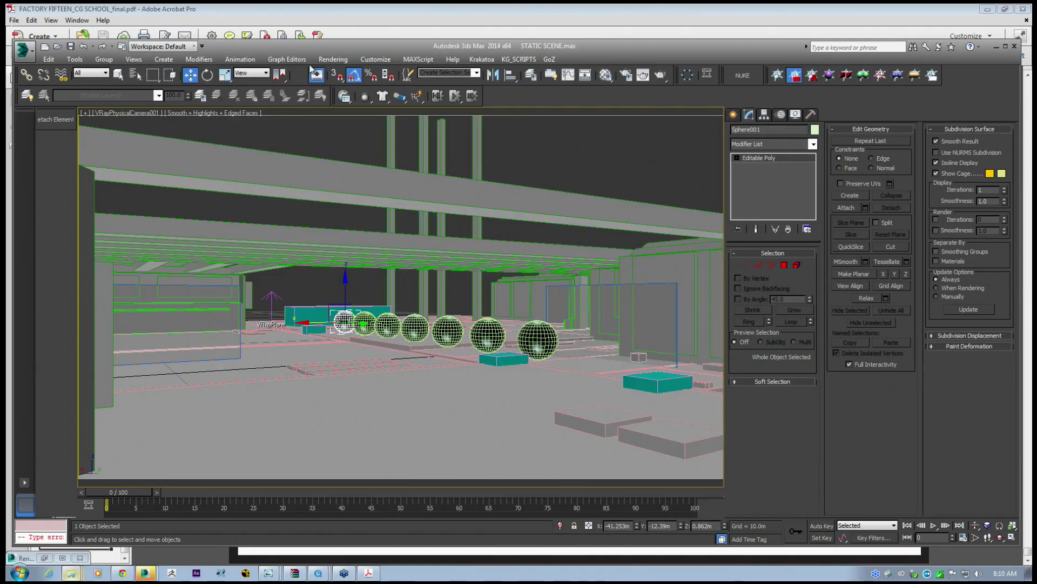
click(325, 59)
click(343, 88)
drag(374, 94, 556, 82)
click(533, 92)
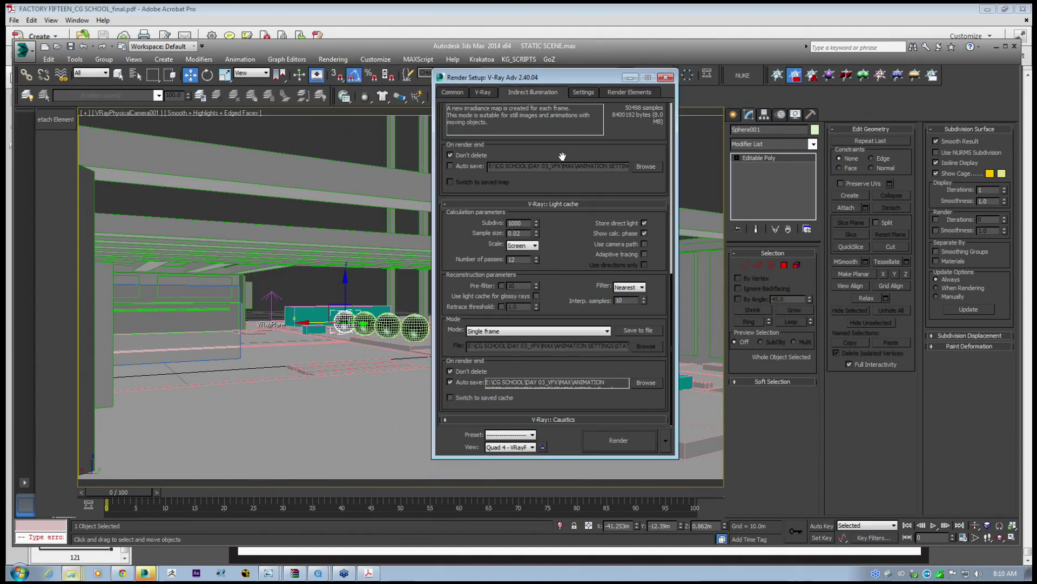
scroll(516, 128, down, 5)
drag(517, 252, 518, 359)
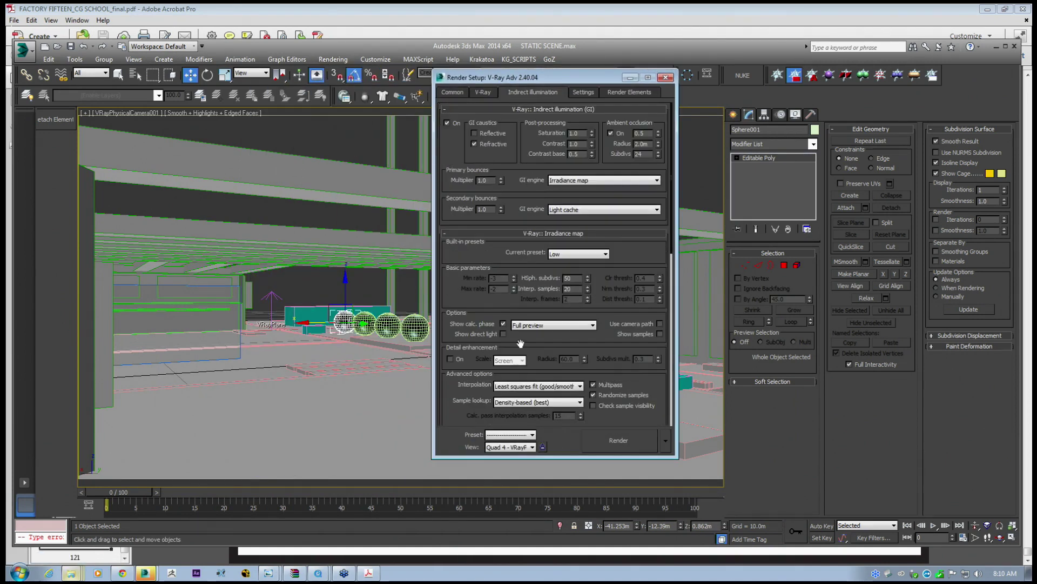
drag(522, 83, 742, 98)
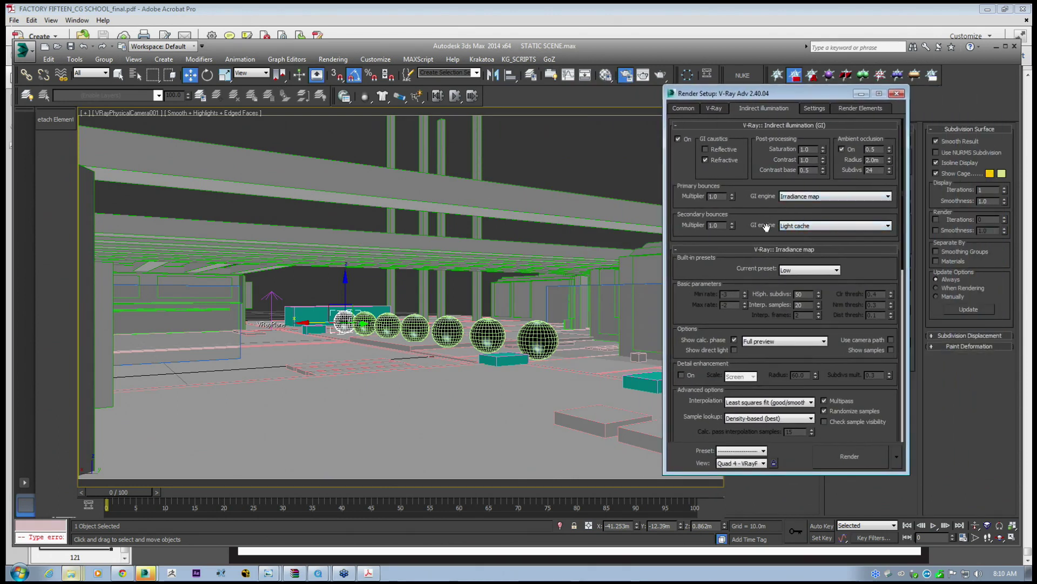
Set the primary bounces GI engine to Light cache.
drag(766, 231, 769, 268)
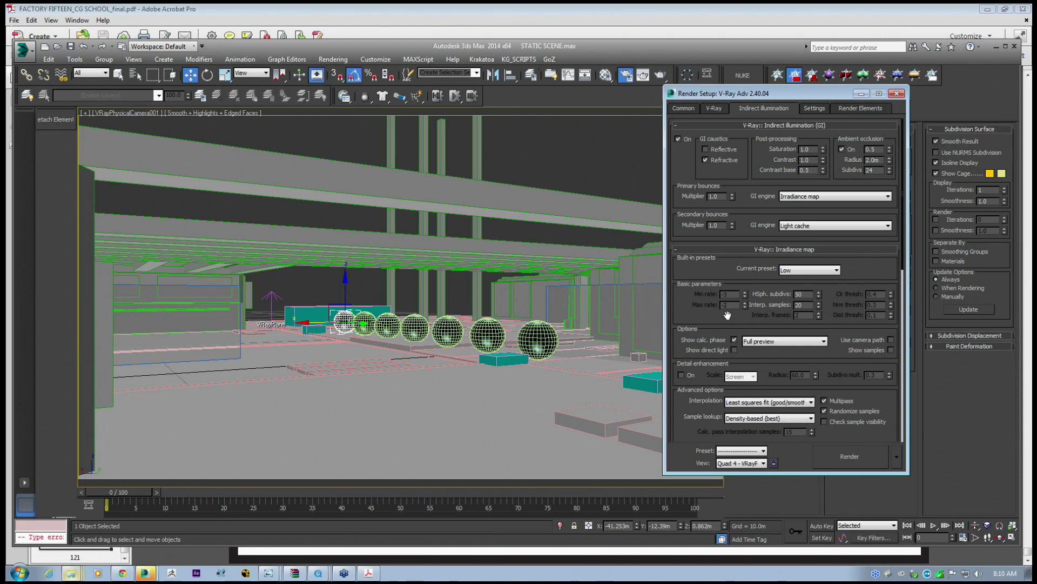
drag(728, 315, 729, 317)
click(784, 197)
click(793, 227)
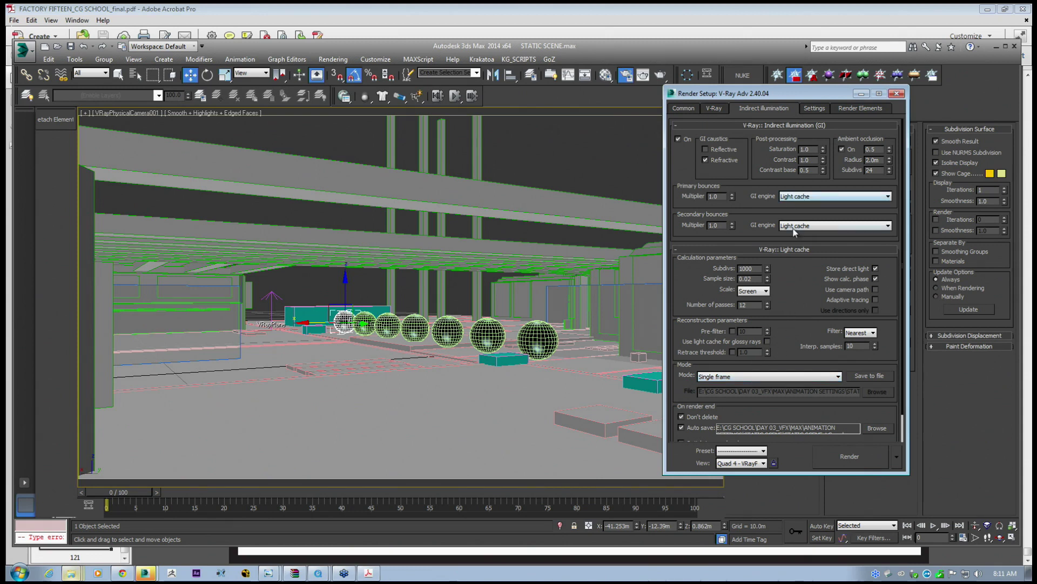
Set the light cache mode to Fly-through.
scroll(791, 308, down, 2)
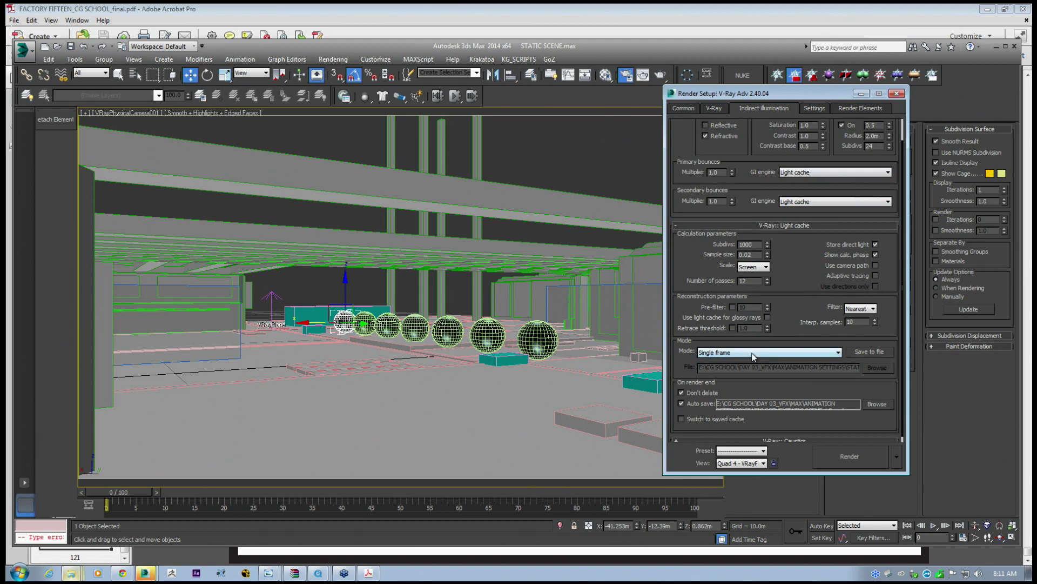
click(753, 354)
click(784, 270)
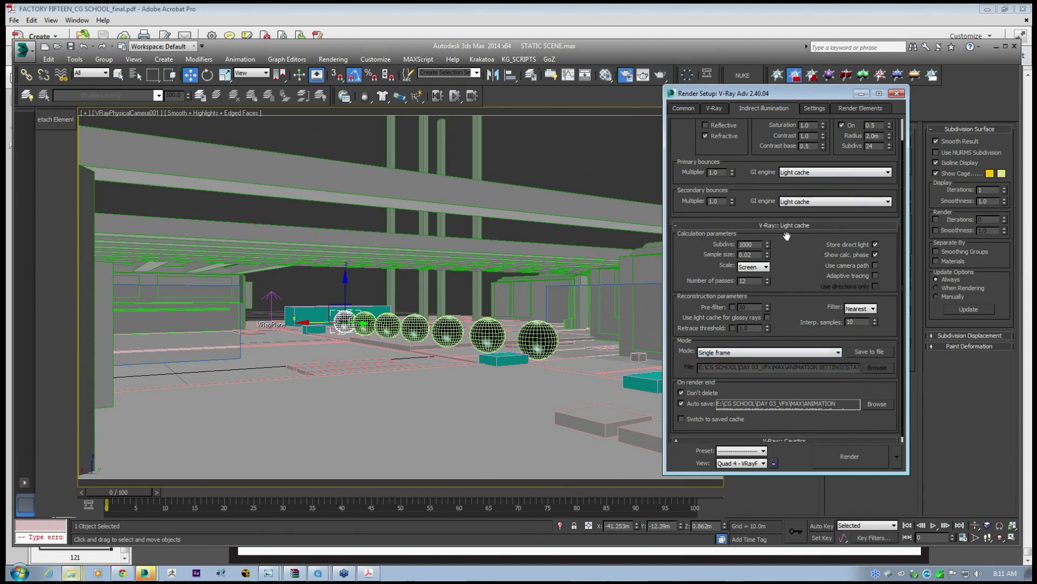
scroll(792, 291, down, 1)
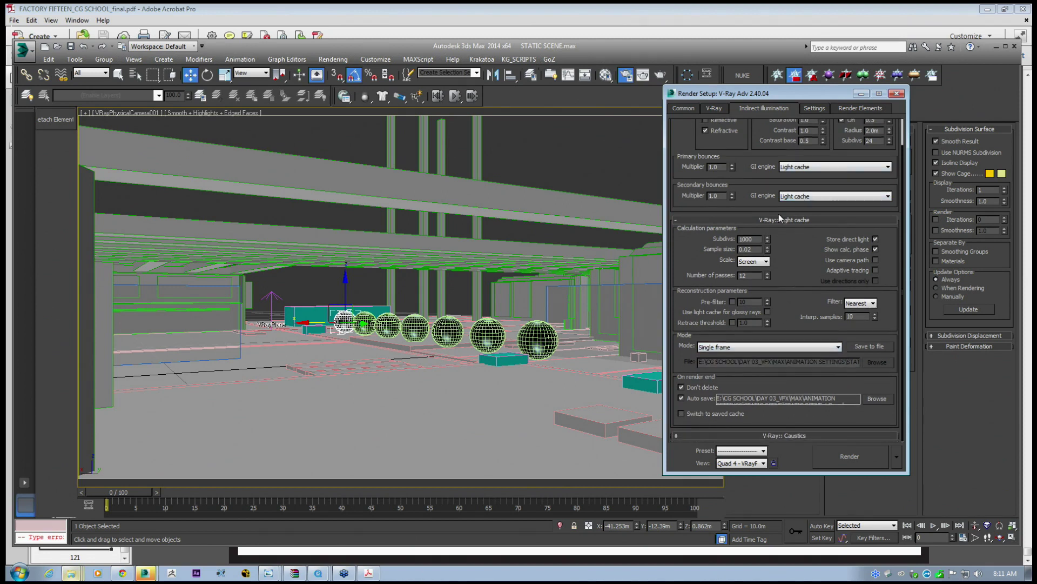
drag(794, 262, 794, 274)
drag(766, 94, 788, 92)
drag(808, 253, 808, 240)
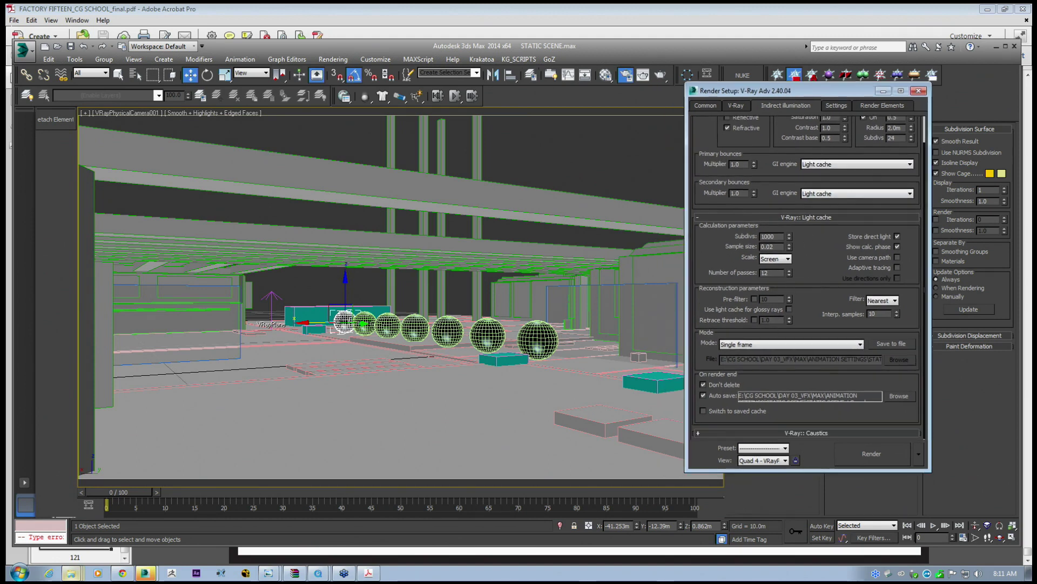
click(768, 345)
click(747, 361)
Set the light cache scale to World and its subdivisions to 2500.
drag(828, 276, 816, 287)
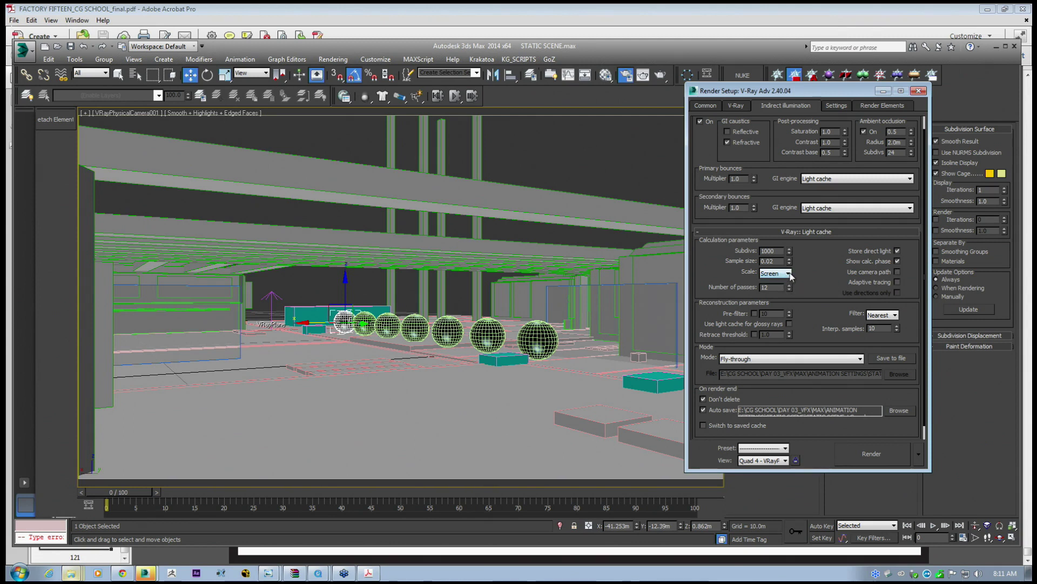
click(789, 274)
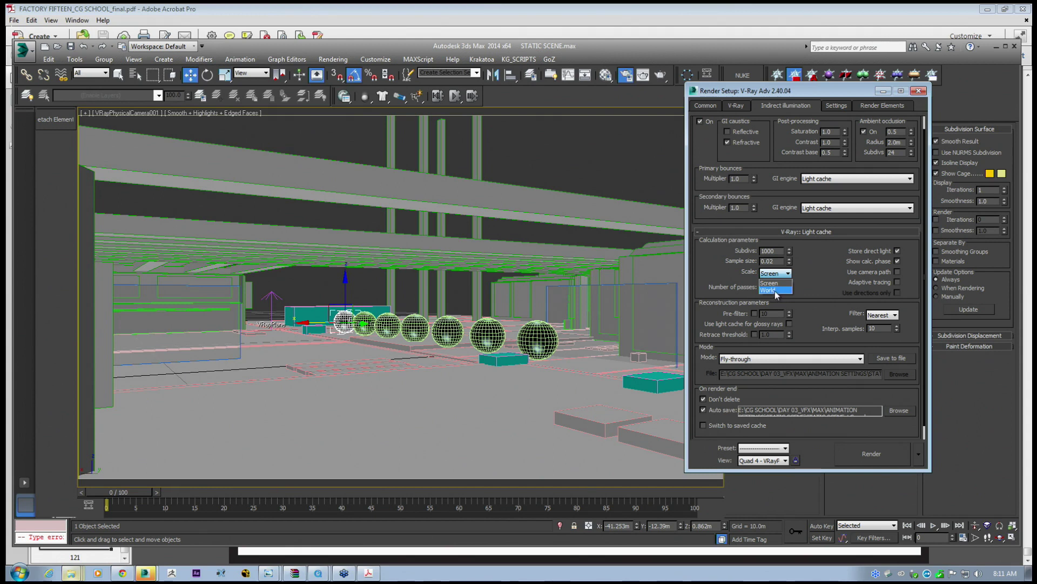
double_click(776, 251)
click(784, 251)
drag(783, 251, 741, 245)
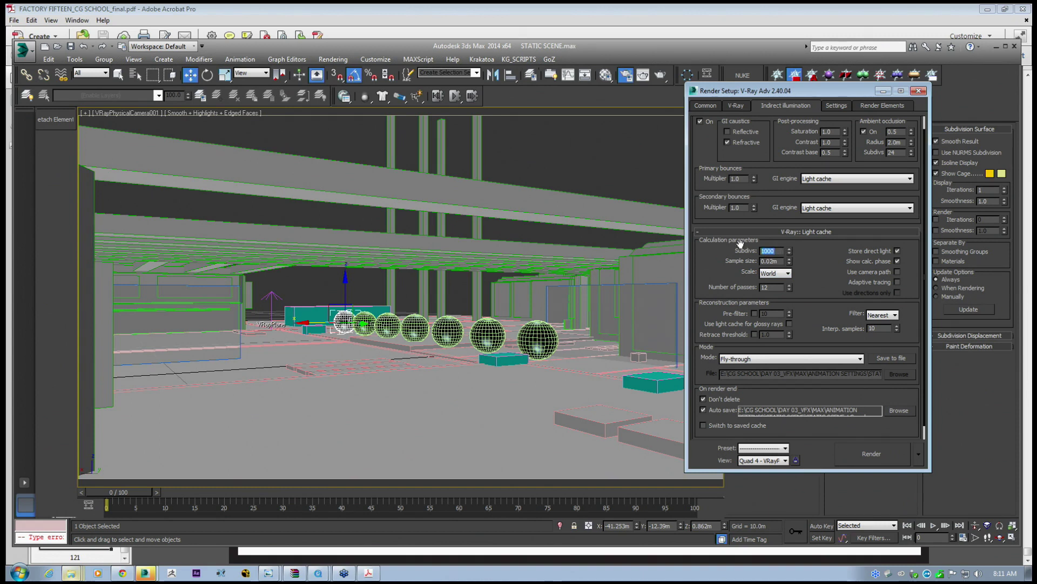
text(25)
key(Return)
Switch the light cache scale to Screen.
mouse_move(815, 286)
mouse_down()
mouse_move(808, 273)
mouse_move(805, 285)
mouse_up()
click(783, 274)
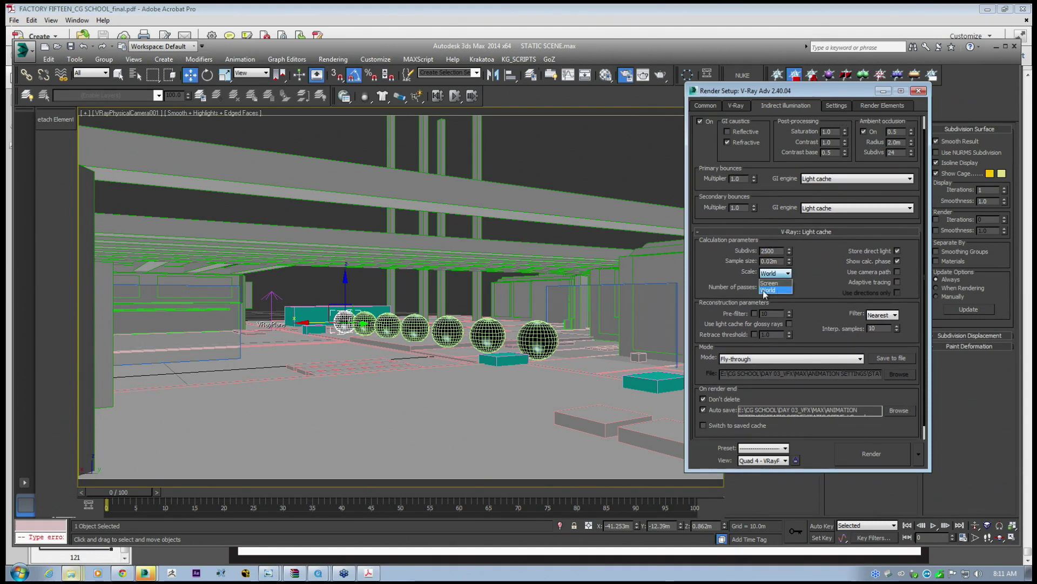
click(813, 289)
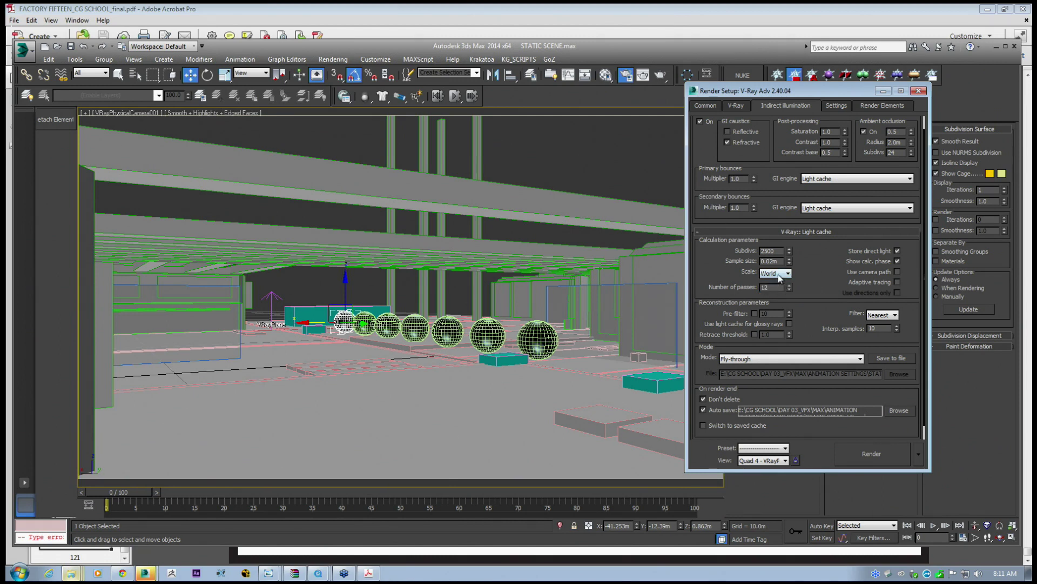
click(778, 273)
click(770, 281)
click(778, 274)
click(803, 280)
Examine the camera's position relative to the building in the Perspective view and return to the physical camera view.
middle_click(457, 318)
key(p)
key(Up)
drag(457, 317, 369, 338)
scroll(369, 339, down, 10)
alt+middle_drag(369, 339, 348, 336)
key(Right)
key(Up)
key(Left)
click(194, 77)
middle_drag(438, 246, 478, 289)
scroll(459, 296, down, 10)
scroll(373, 310, up, 5)
scroll(478, 289, up, 4)
middle_drag(406, 295, 493, 279)
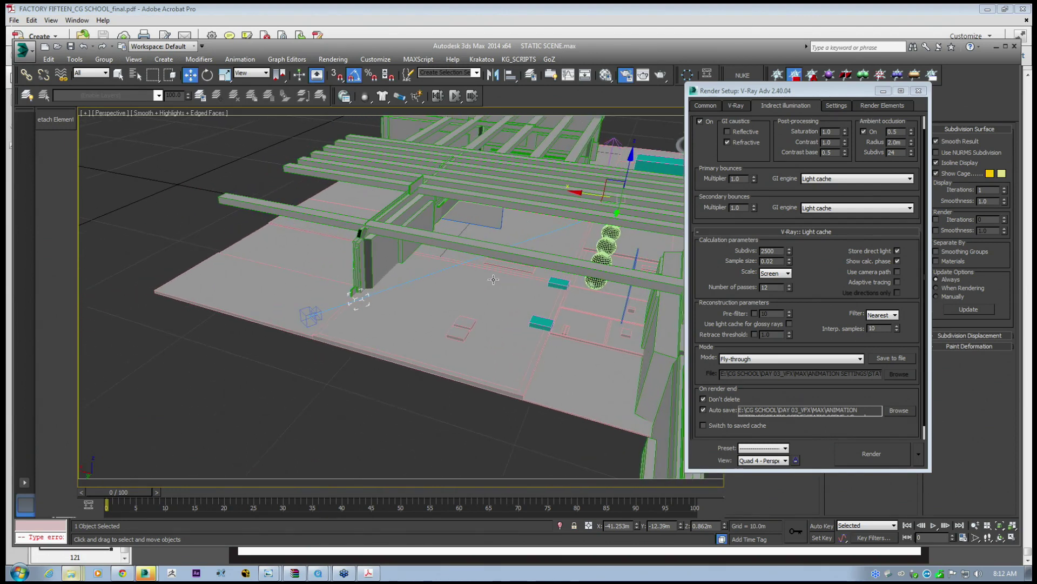
scroll(467, 290, up, 5)
middle_drag(399, 304, 495, 282)
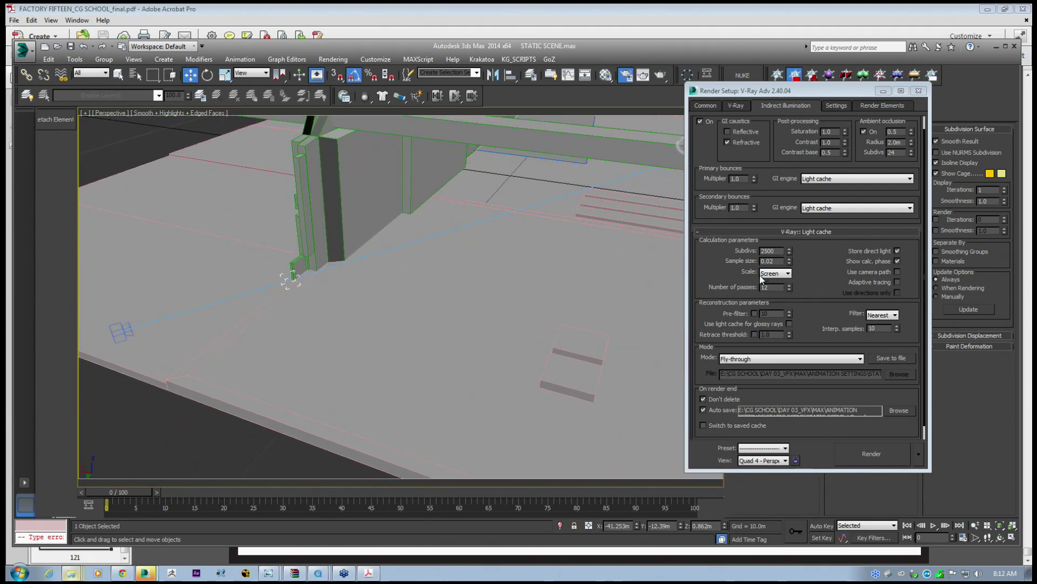
key(c)
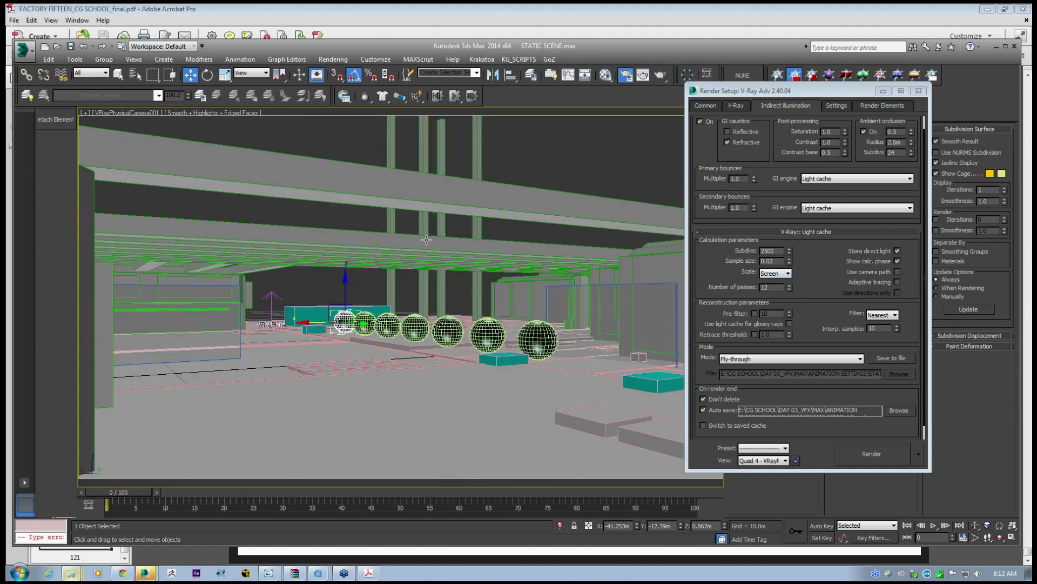
Toggle the light cache scale between World and Screen, leaving it on World.
click(788, 273)
click(772, 288)
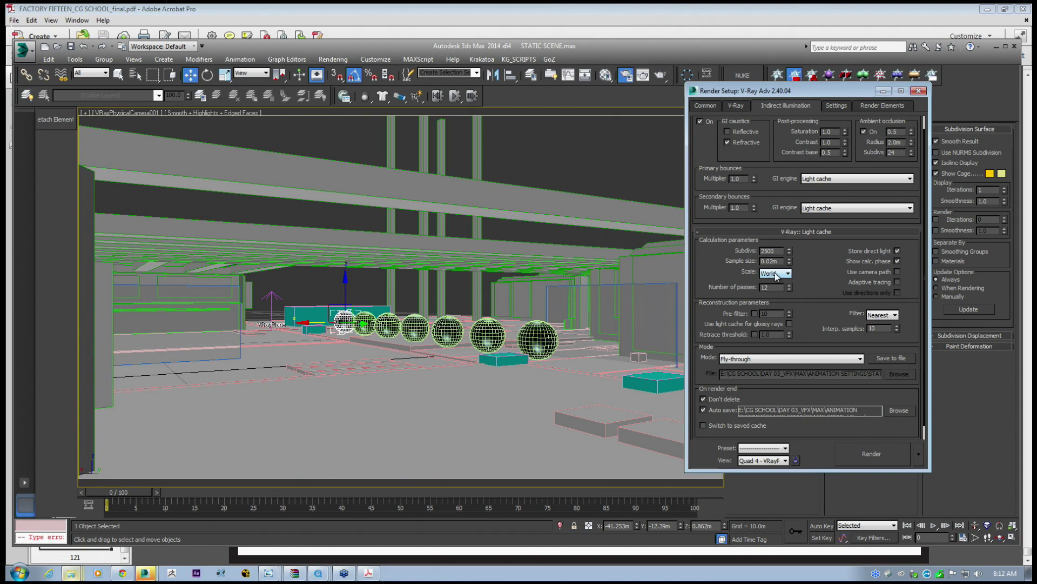
click(787, 273)
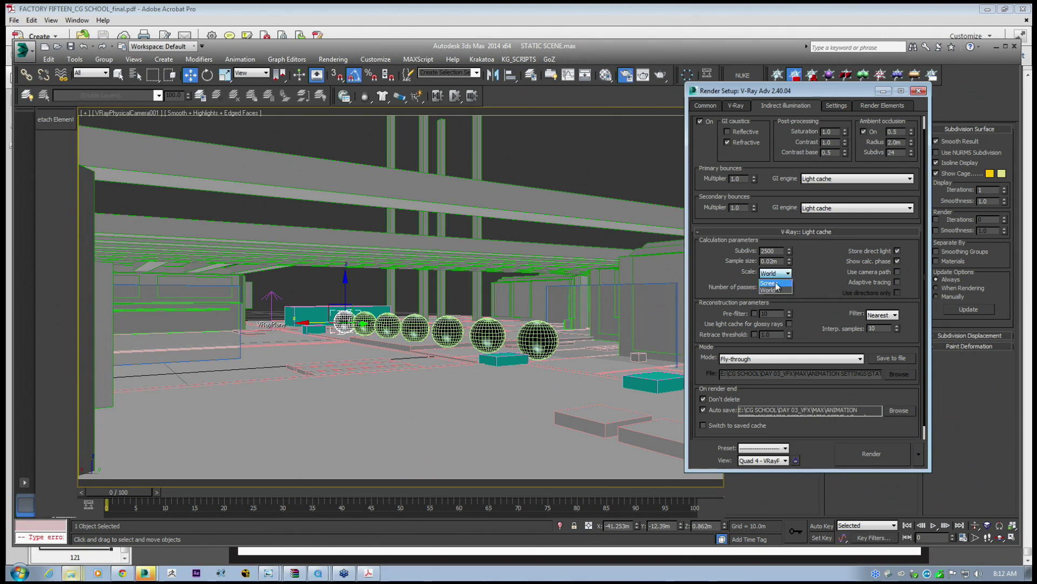
click(776, 284)
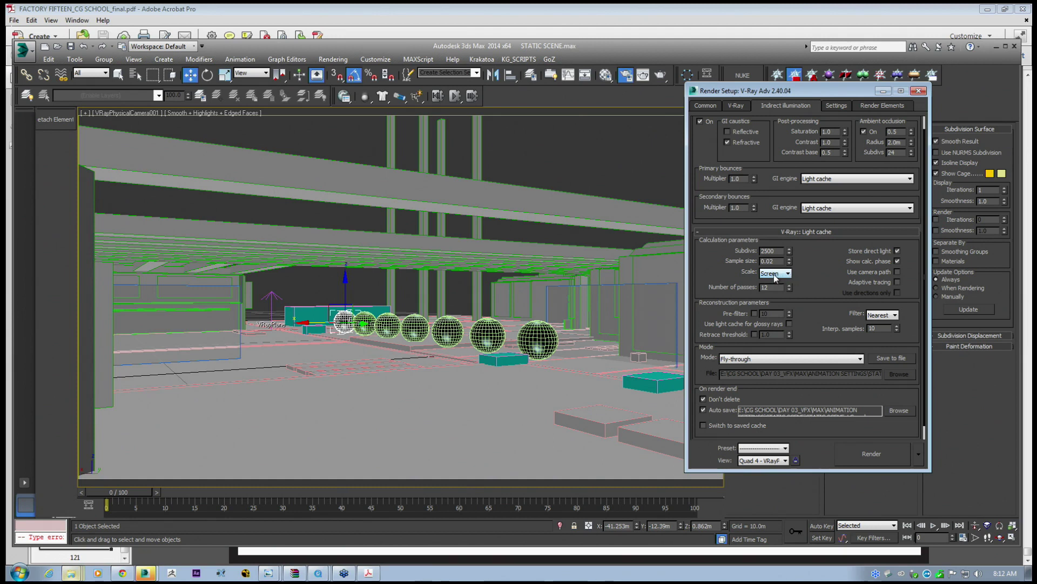
click(782, 275)
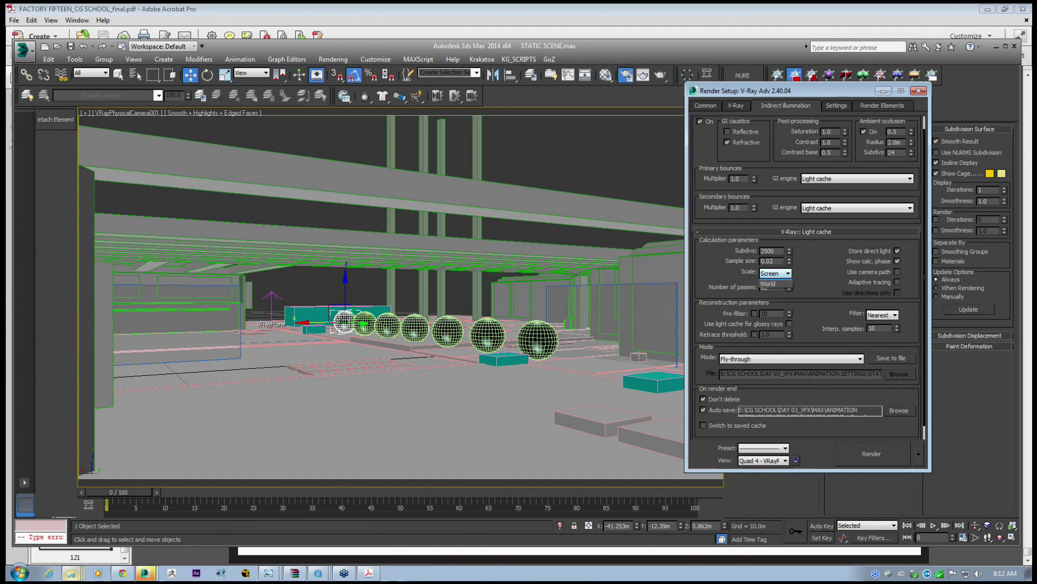
click(781, 282)
Re-enter 2500 as the light cache subdivisions.
text(1)
key(Return)
click(783, 281)
drag(801, 259, 709, 250)
click(770, 300)
text(2)
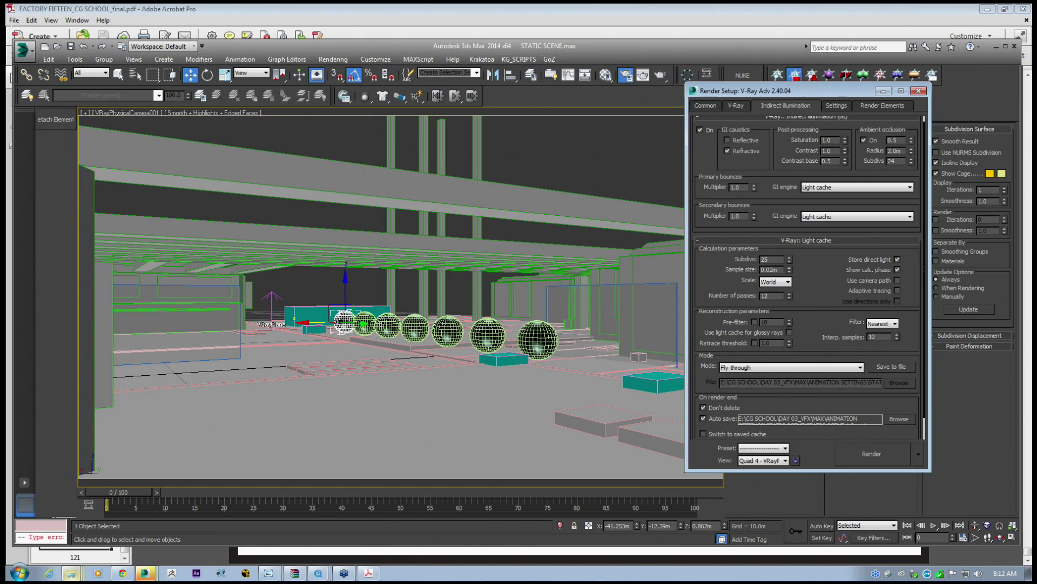
key(Return)
drag(806, 301, 809, 269)
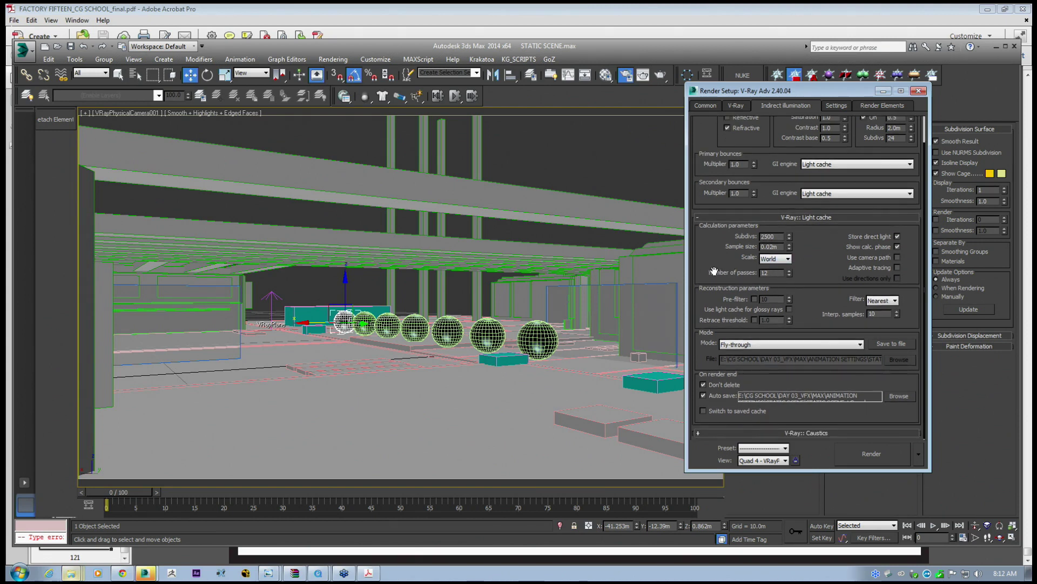
drag(713, 252, 717, 271)
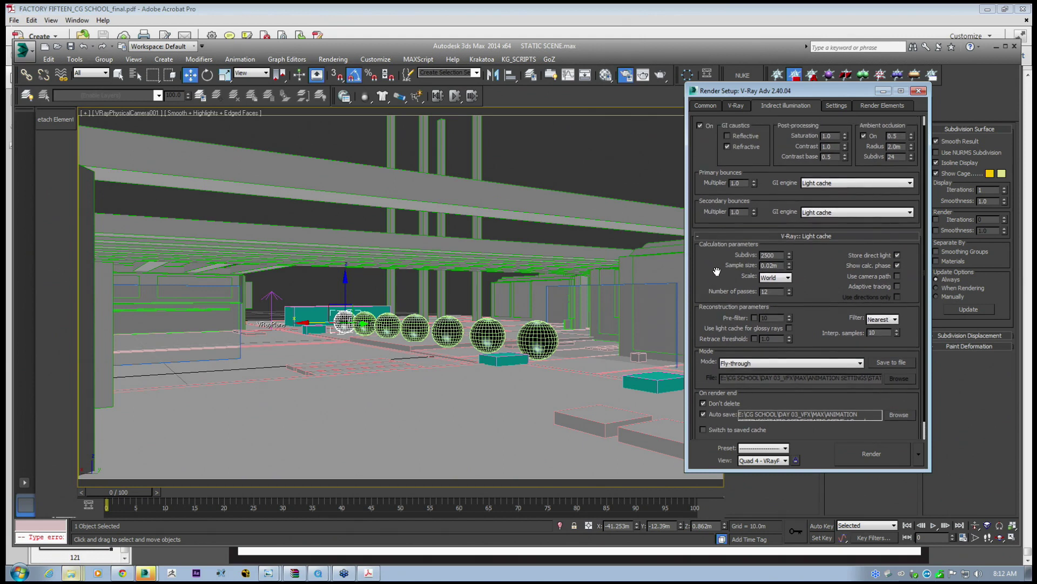
Try 8 as the light cache's number of passes and restore it to 12.
double_click(776, 291)
click(768, 292)
text(8)
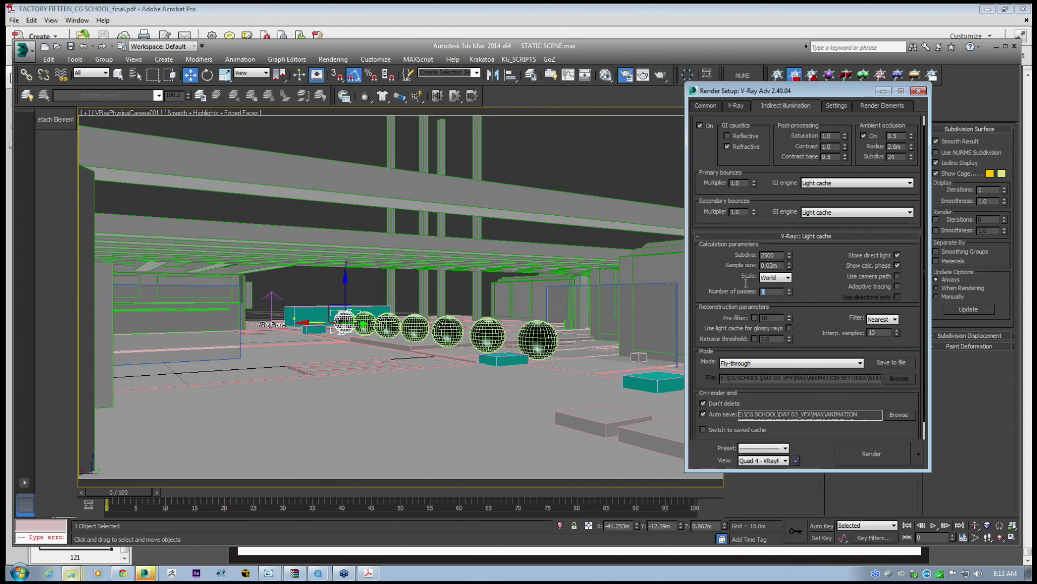
text(12)
key(Return)
drag(816, 308, 821, 279)
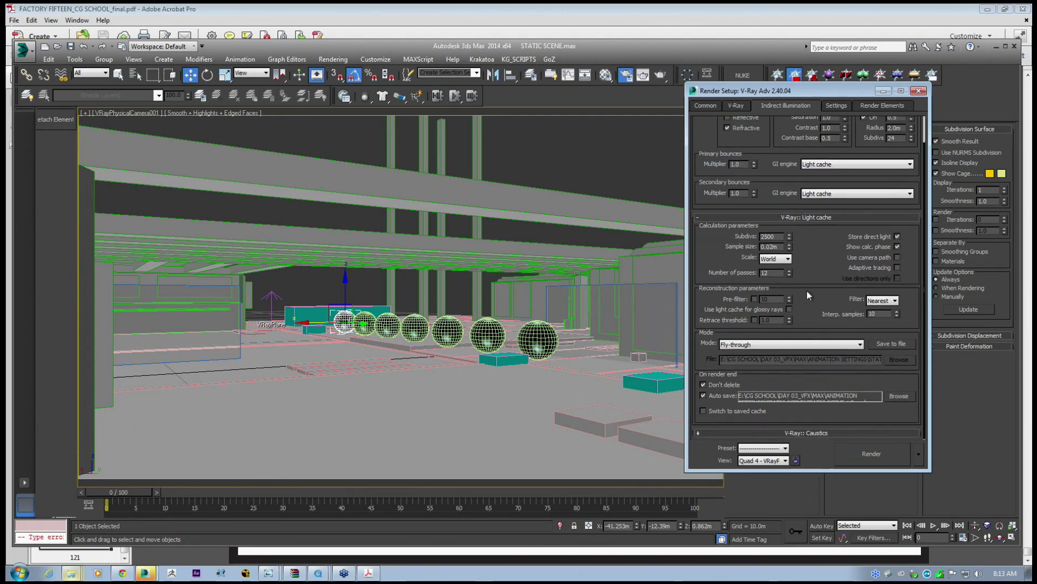
Save the light cache as a .vrlmap file in the STATIC SCENE folder, adding CGSCHOOL to the STATIC SCENE_LC_ file name.
scroll(816, 262, up, 2)
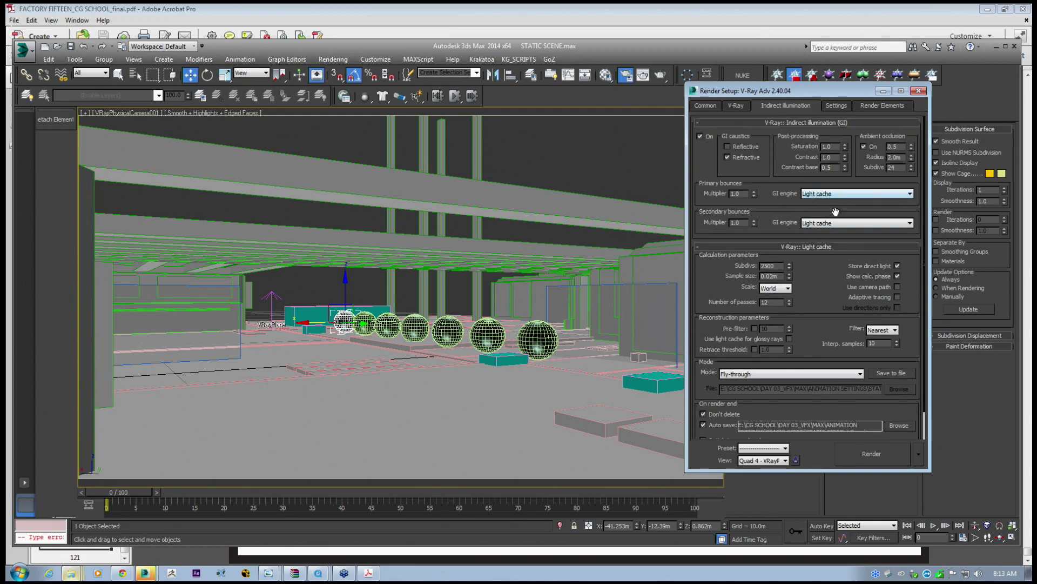
scroll(849, 313, down, 2)
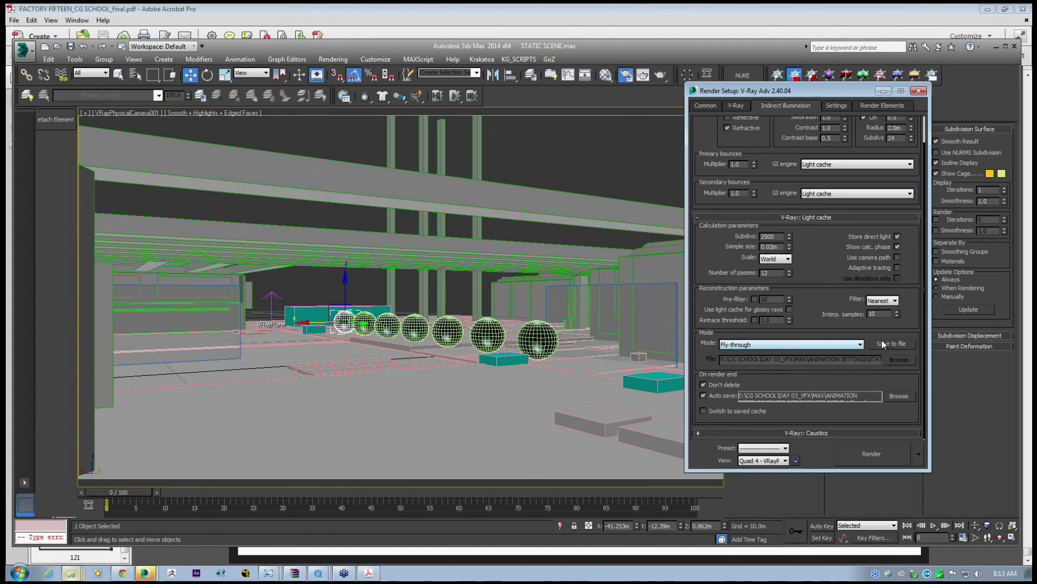
click(896, 342)
drag(586, 103, 545, 103)
click(492, 263)
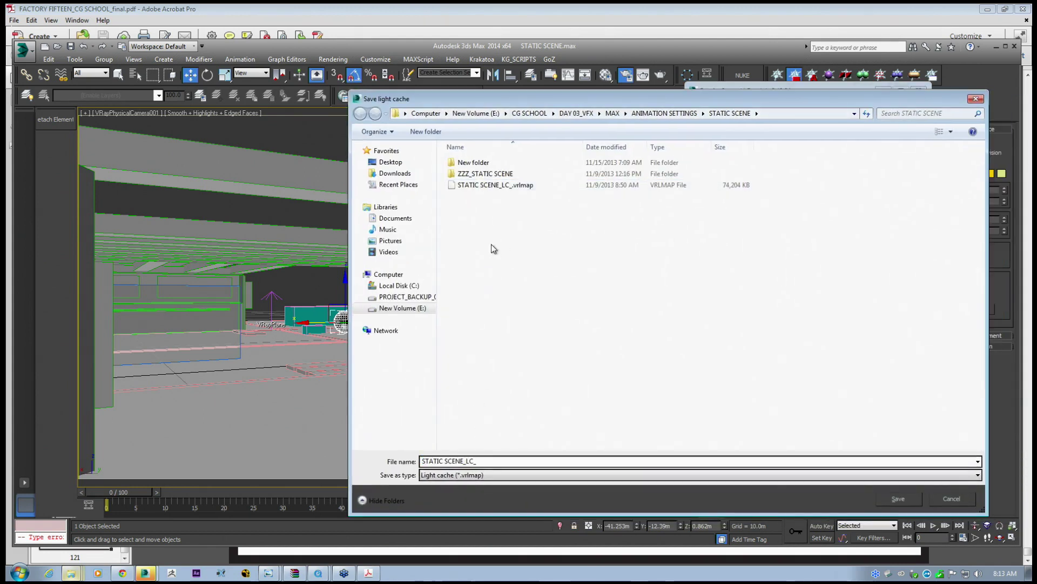
click(496, 190)
click(483, 462)
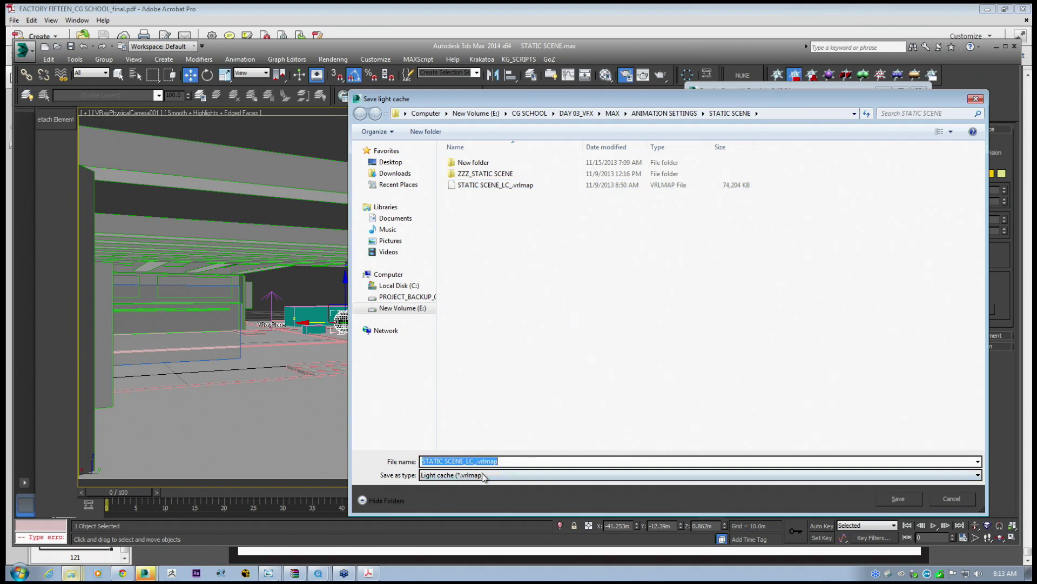
click(475, 460)
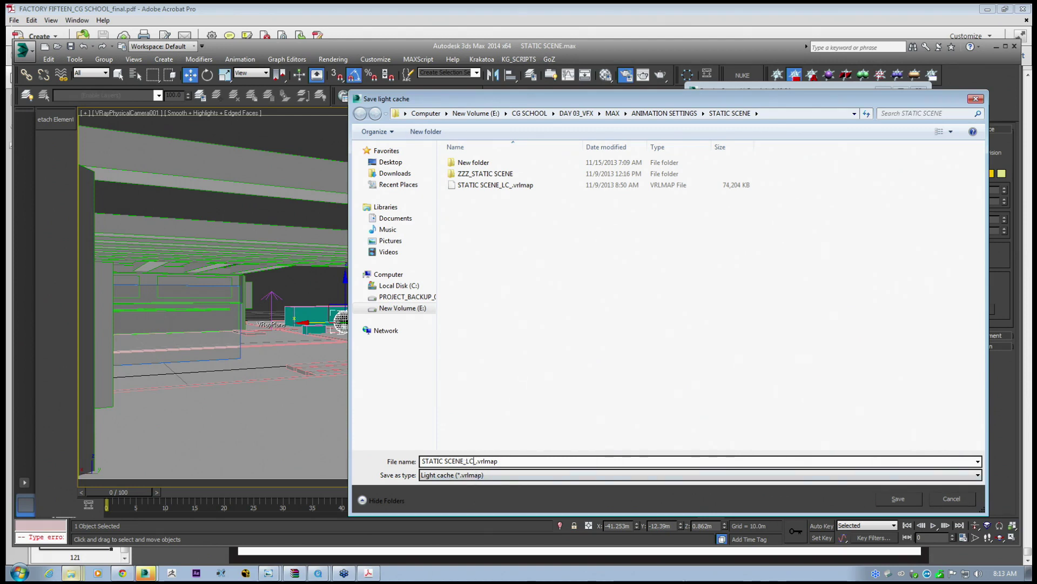
text(CGSCHOOL)
click(900, 497)
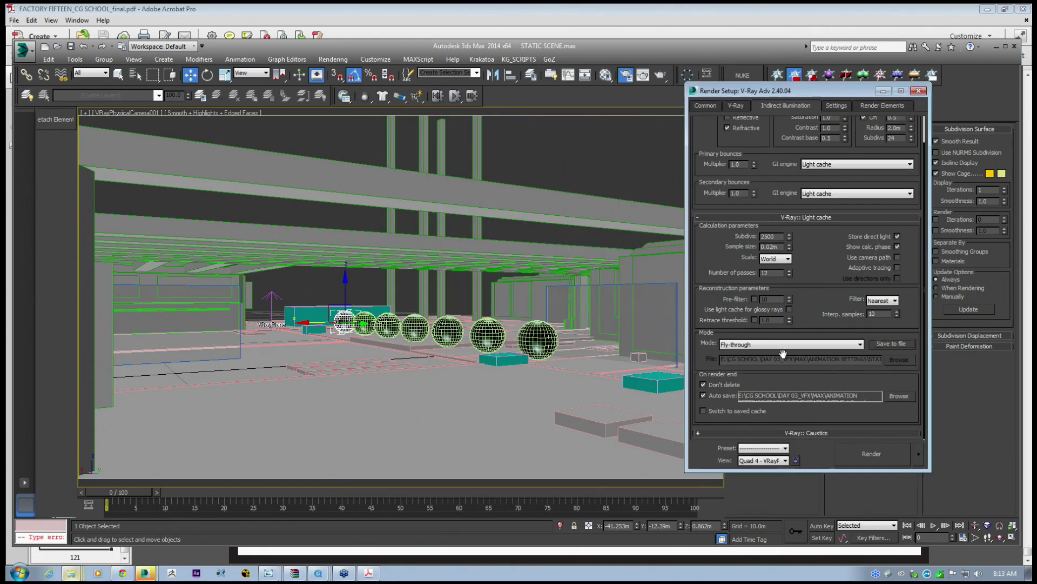
Set the render time output to Single with the time slider at frame 0, moving the Render Setup dialog aside.
scroll(812, 240, up, 2)
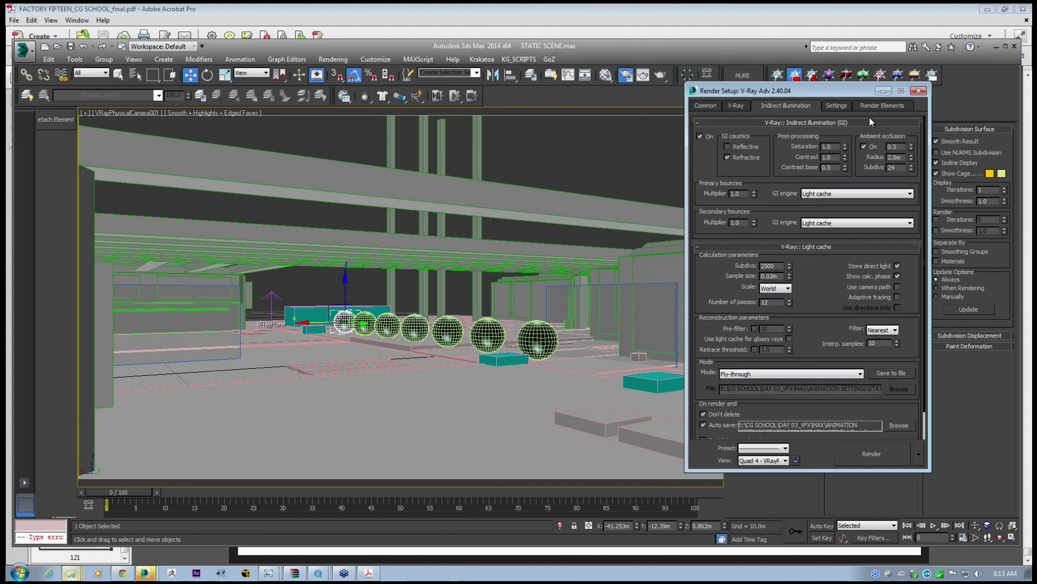
drag(803, 308, 805, 222)
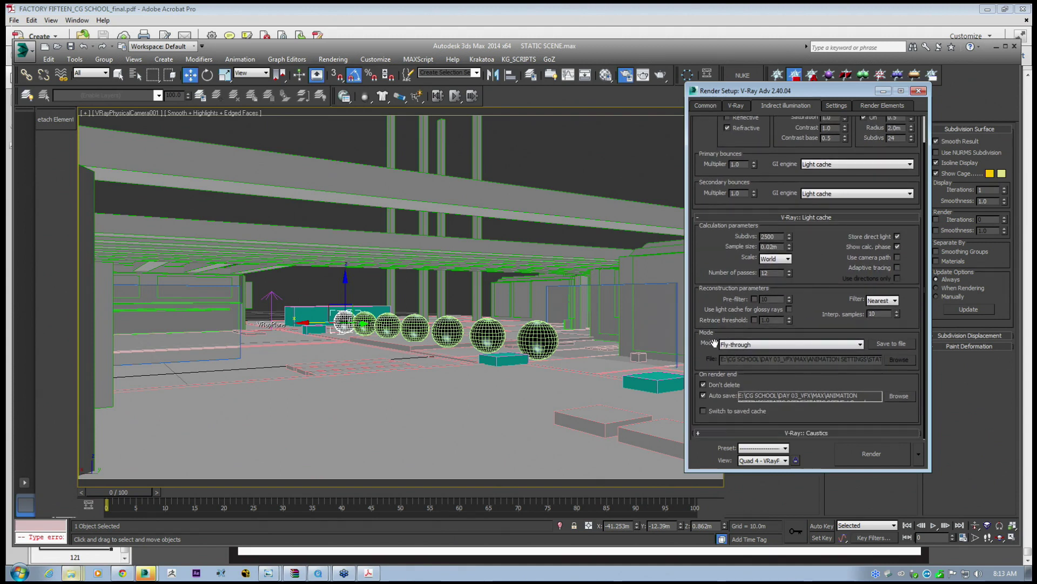
drag(803, 283, 801, 323)
click(705, 105)
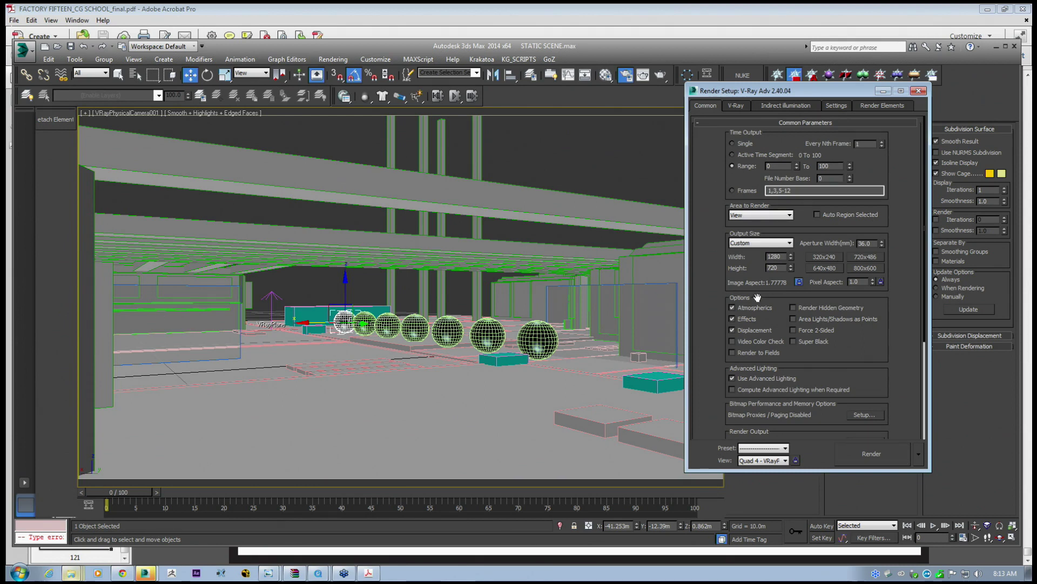
click(740, 144)
drag(727, 92, 664, 81)
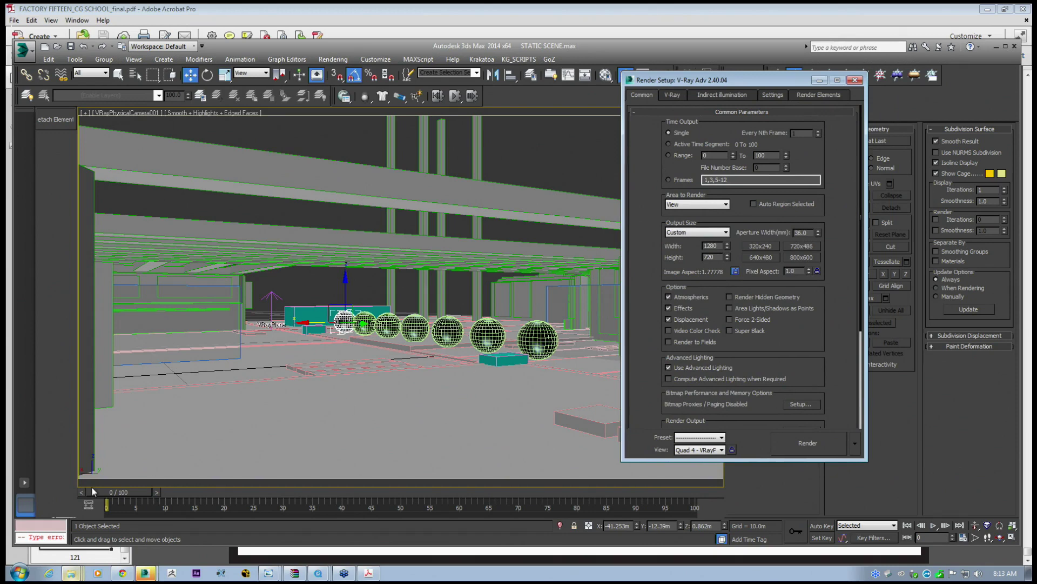
drag(114, 491, 91, 501)
drag(830, 345, 843, 201)
drag(651, 116, 635, 336)
click(669, 144)
click(669, 133)
mouse_move(104, 503)
mouse_down()
mouse_move(686, 496)
mouse_move(96, 505)
mouse_up()
key(w)
Disable V-Ray's built-in frame buffer.
click(706, 95)
scroll(751, 260, down, 2)
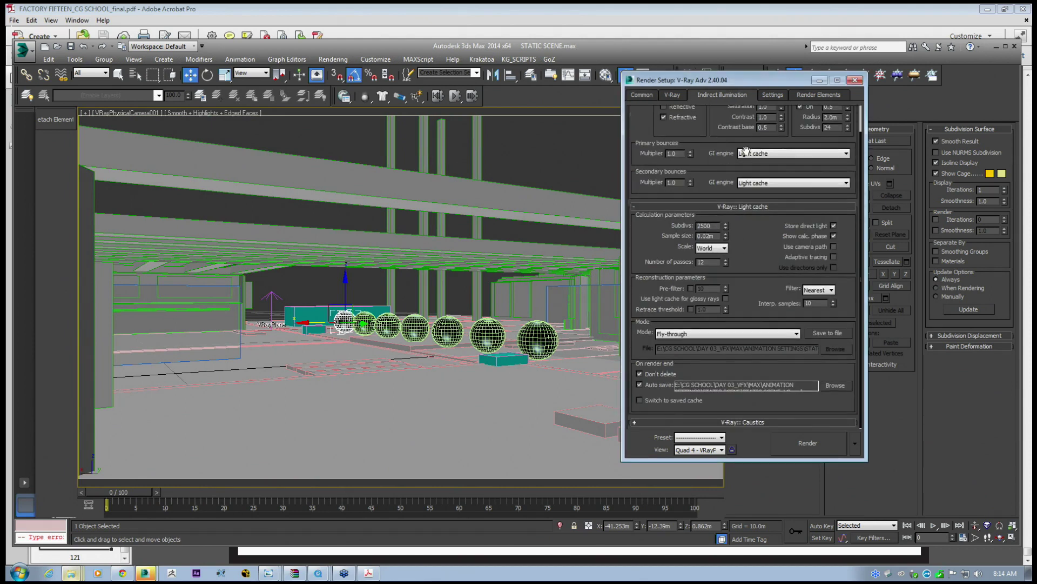
click(650, 95)
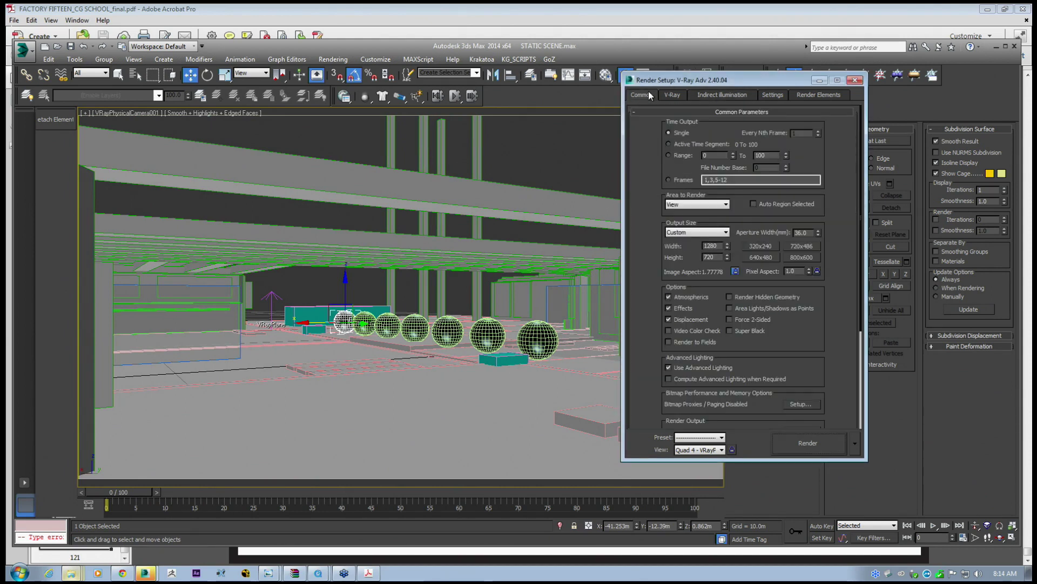
click(672, 95)
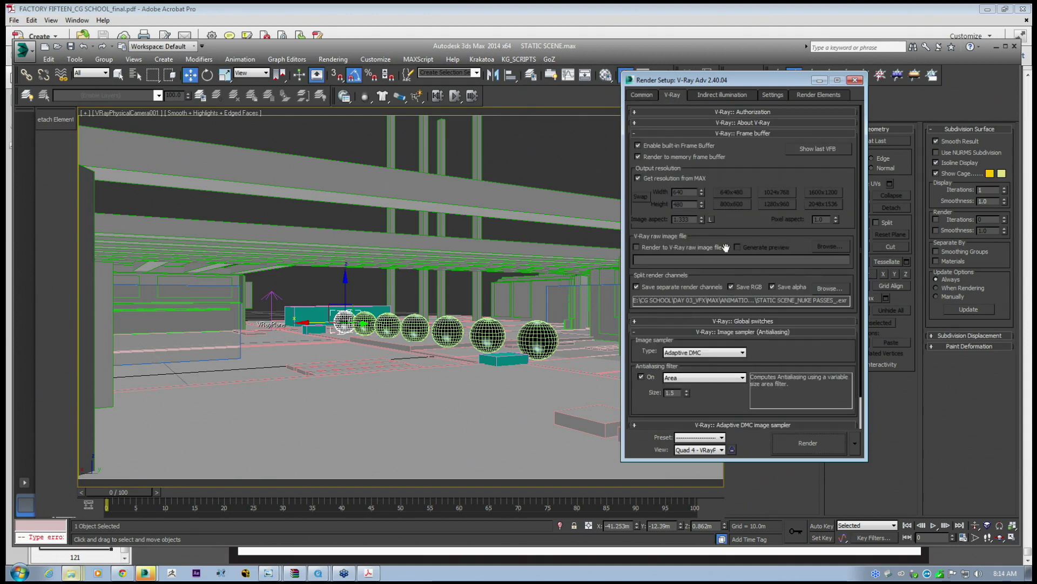
click(638, 145)
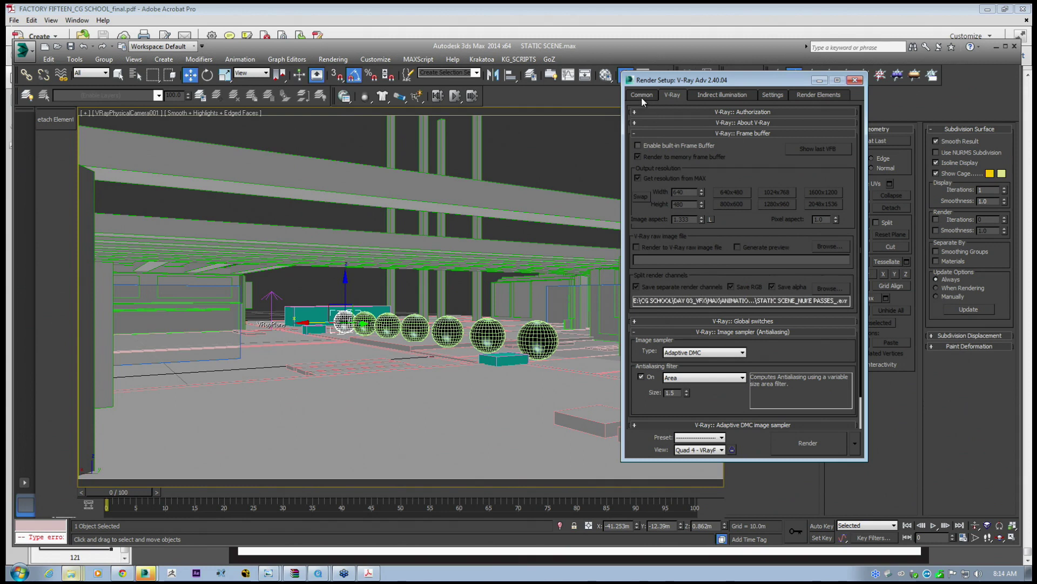
Enable Don't render final image in the V-Ray global switches and recheck the indirect illumination settings.
click(642, 134)
click(645, 145)
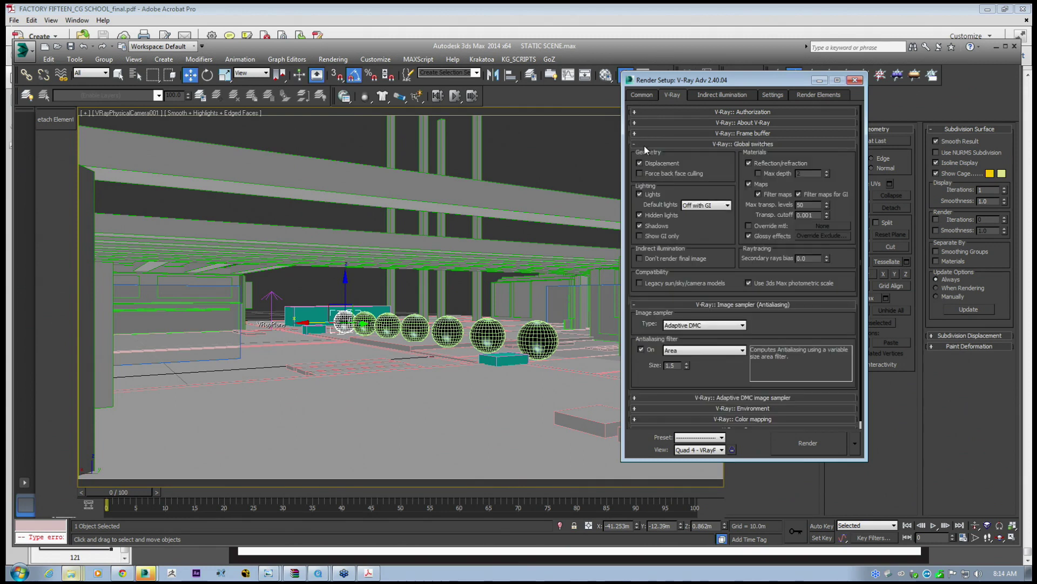
click(640, 259)
click(722, 95)
scroll(745, 245, up, 2)
scroll(745, 245, down, 2)
click(673, 95)
scroll(723, 251, down, 1)
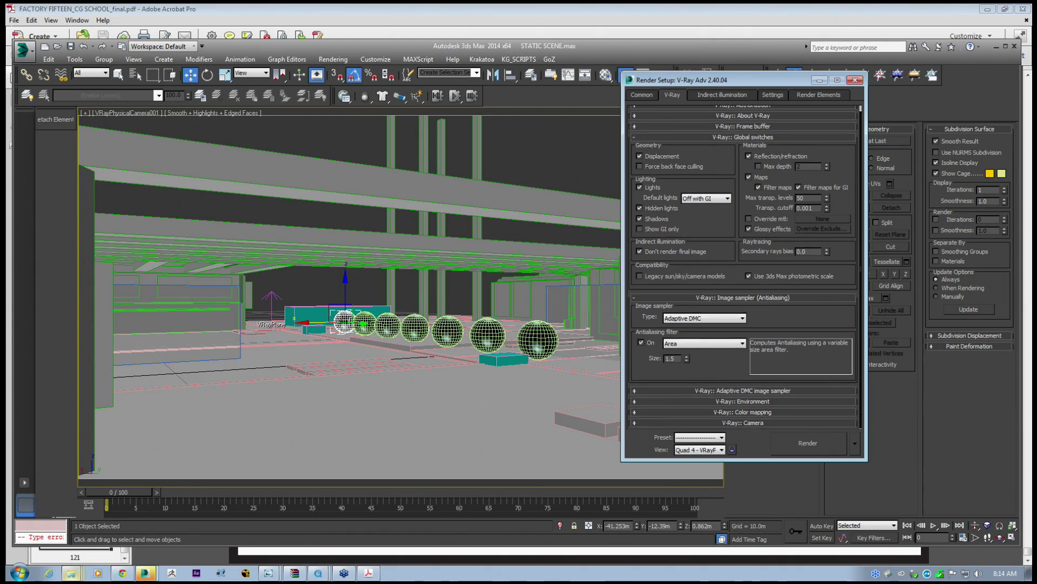
Reposition the Render Setup dialog and review the render elements, DMC sampler and system settings, and light cache parameters.
drag(694, 82, 650, 102)
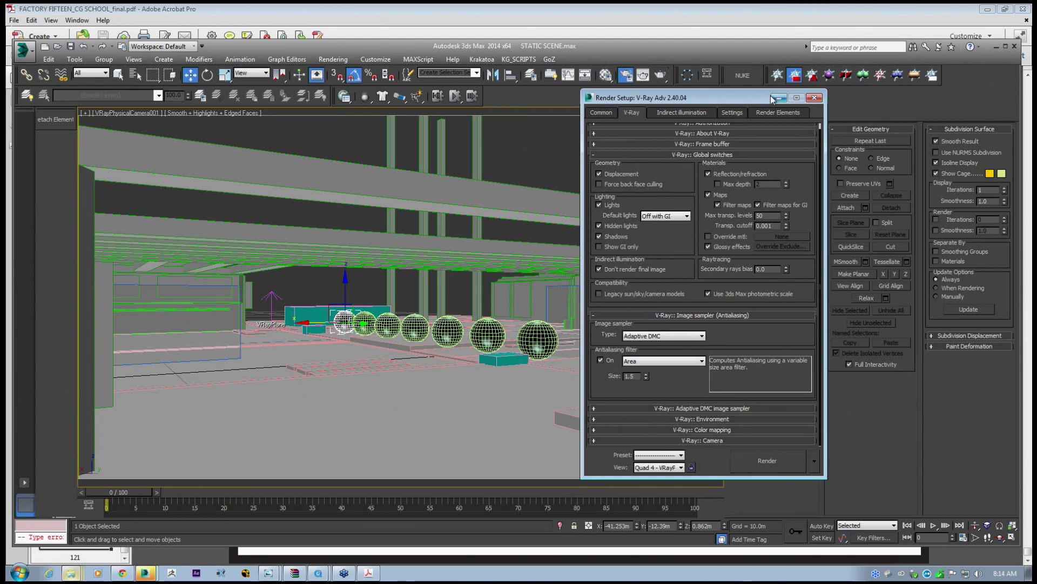
click(777, 112)
click(729, 113)
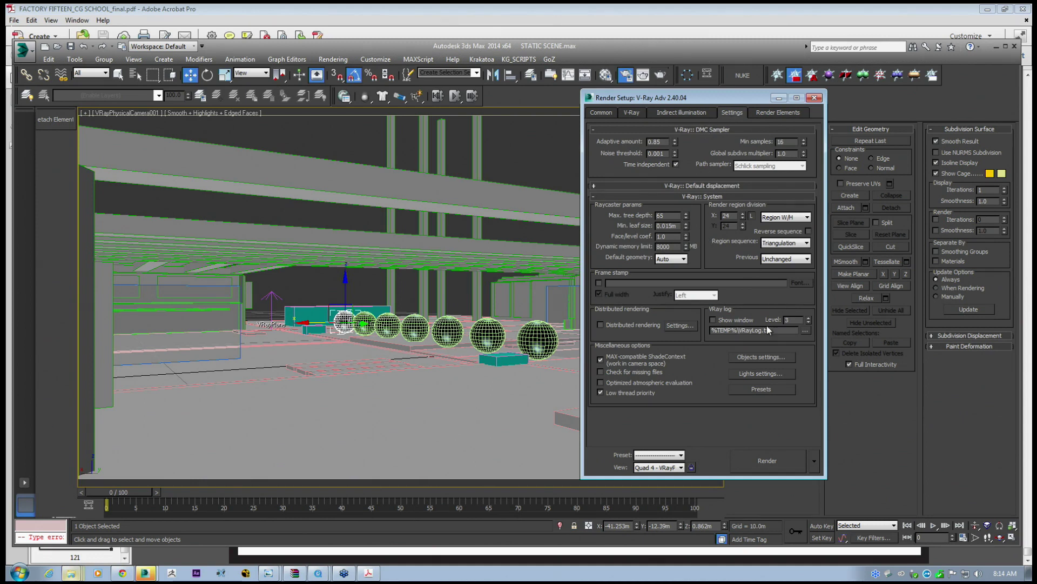
click(675, 112)
scroll(646, 271, down, 5)
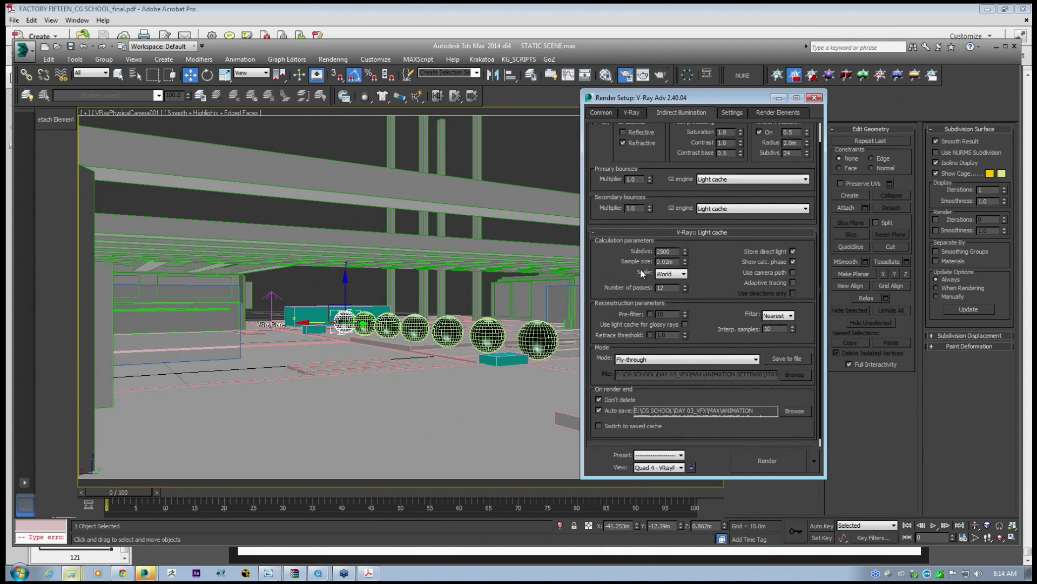
drag(716, 276, 709, 309)
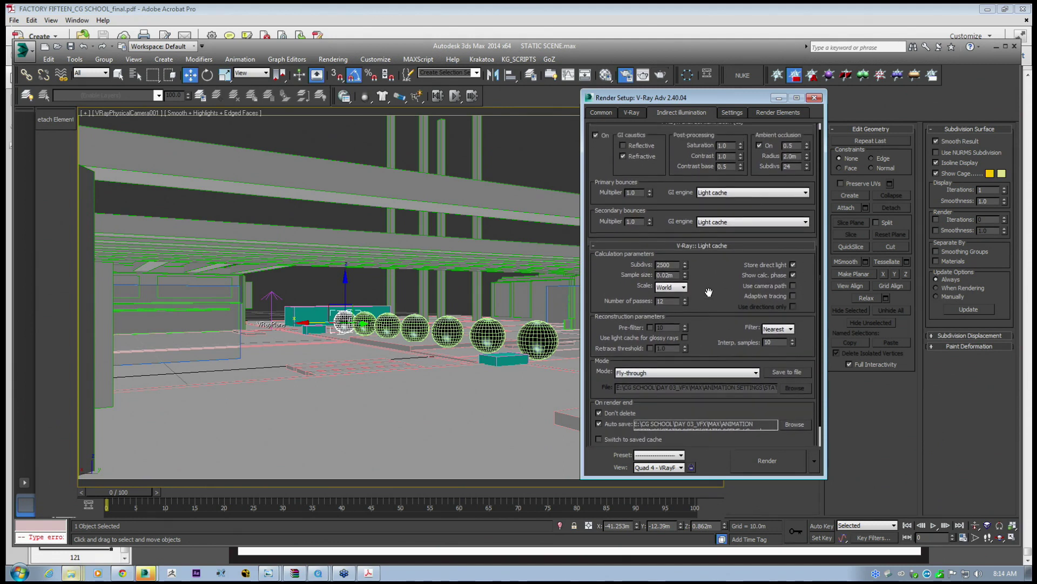
drag(134, 494, 111, 471)
mouse_move(714, 288)
mouse_down()
mouse_move(712, 297)
mouse_move(708, 244)
mouse_move(711, 273)
mouse_up()
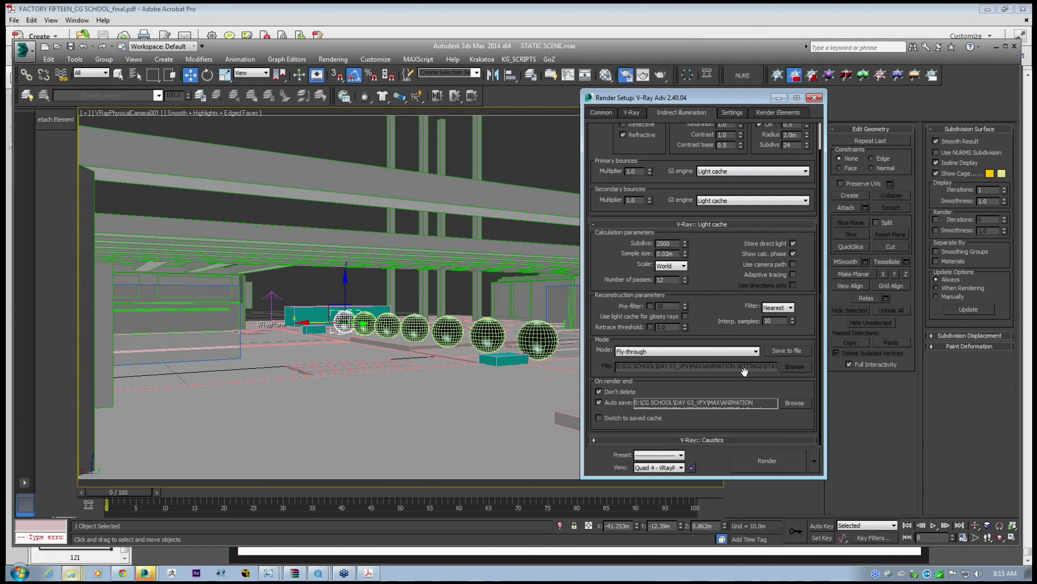
Set the primary bounces GI engine to Irradiance map and review the irradiance map and light cache settings.
scroll(696, 289, up, 1)
click(718, 200)
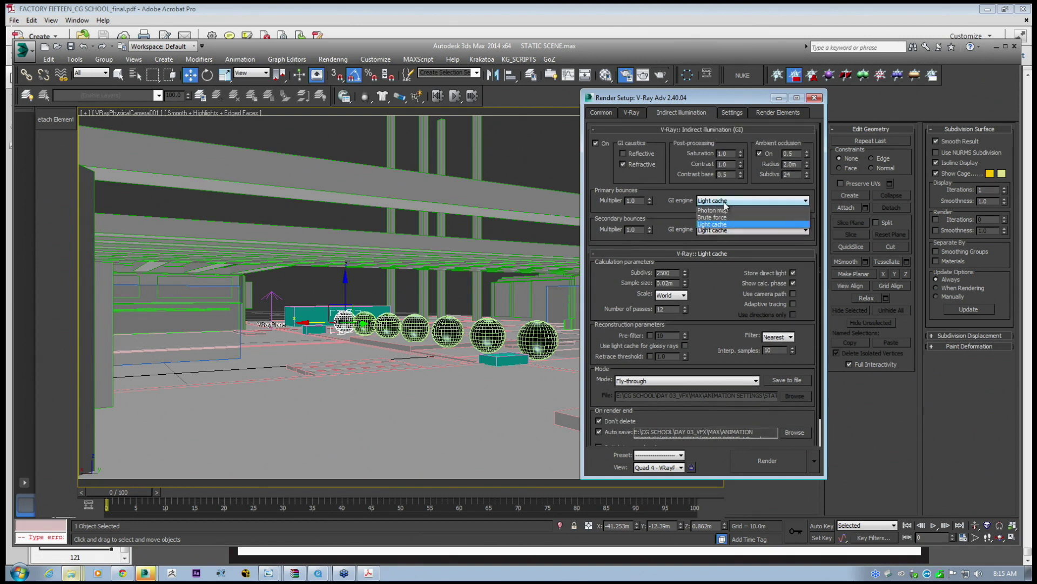
click(720, 211)
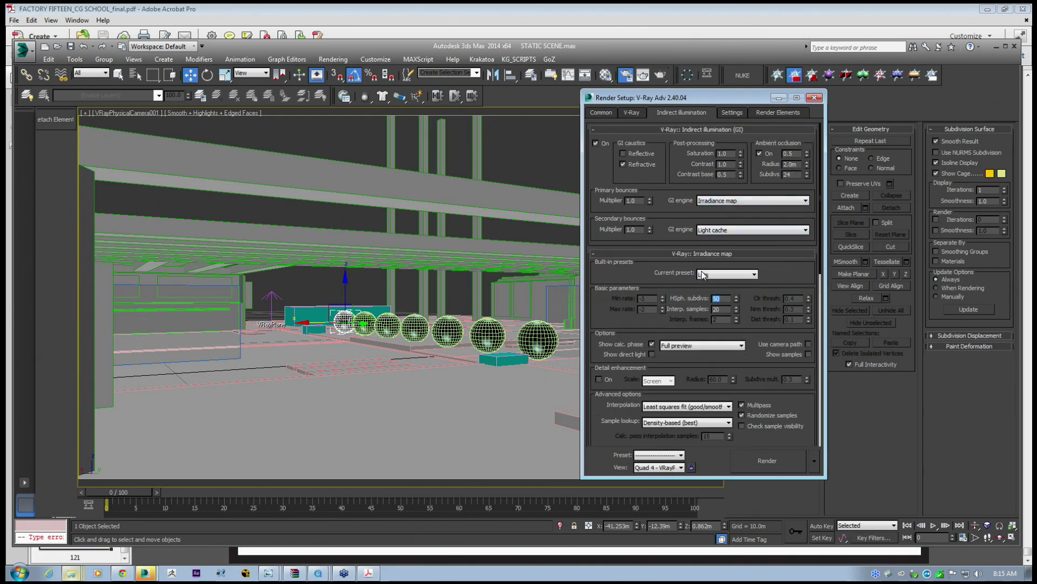
scroll(693, 262, down, 3)
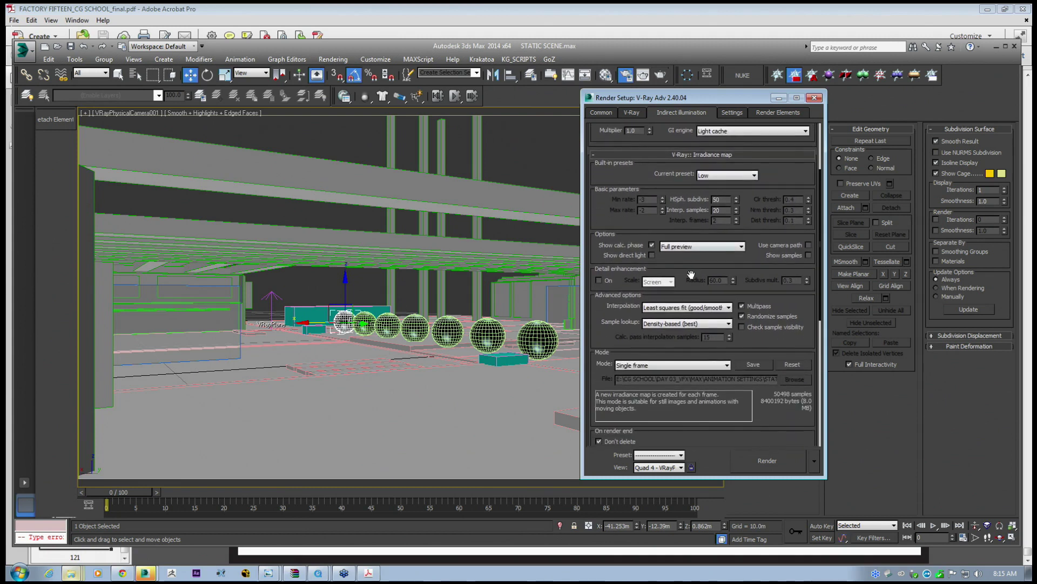
scroll(693, 270, down, 2)
scroll(659, 202, down, 2)
scroll(658, 202, down, 3)
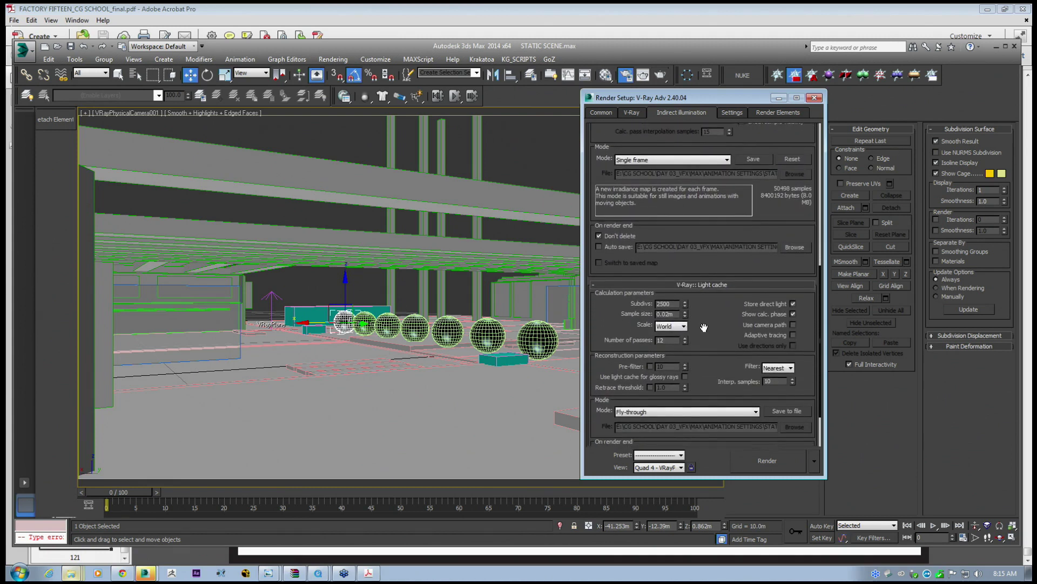
drag(704, 327, 697, 367)
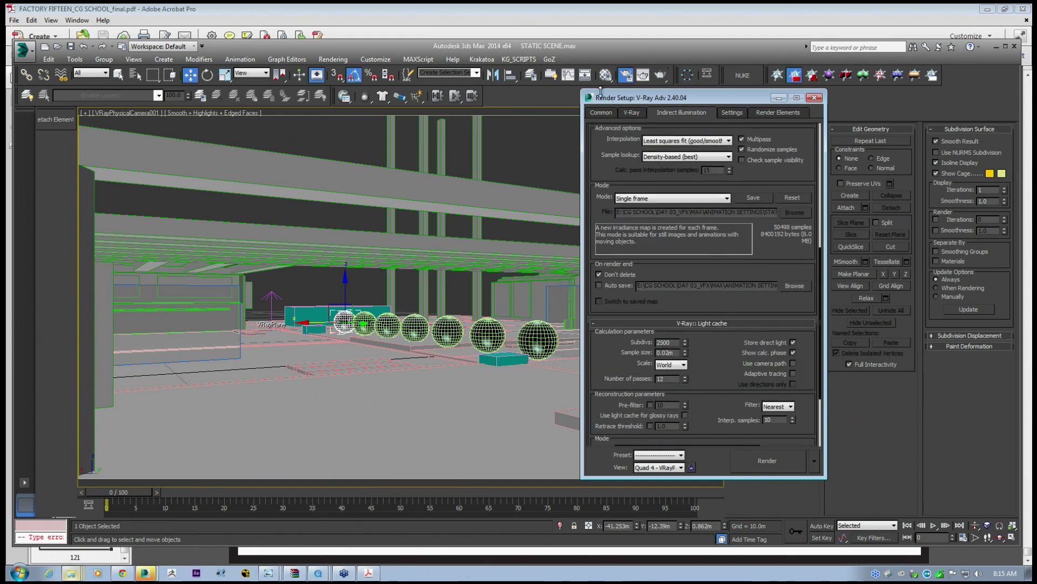
Set the render time output to Range, from frame 0 to 100.
click(605, 114)
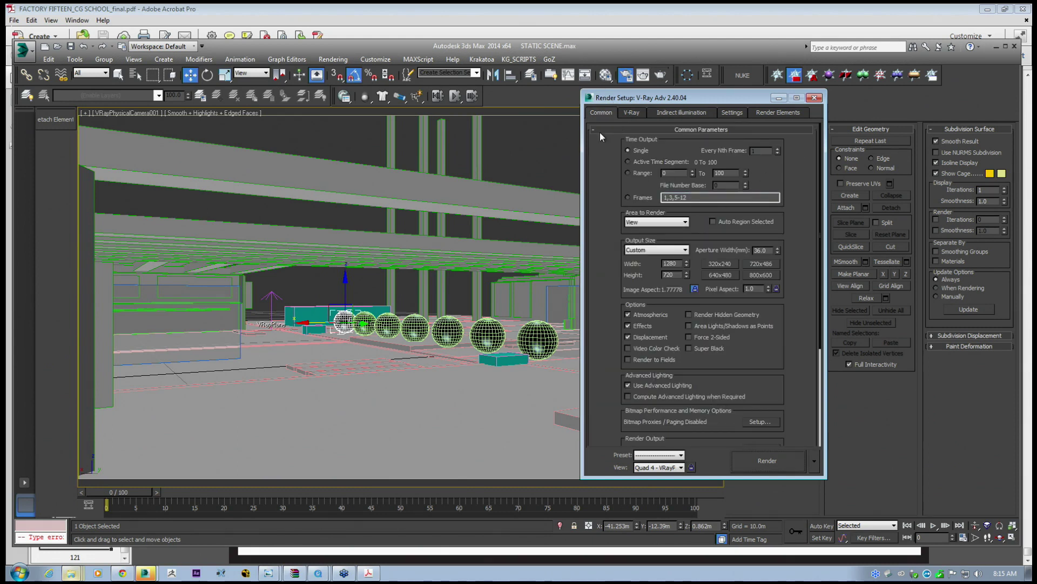
click(662, 113)
click(600, 112)
click(629, 173)
drag(797, 232, 796, 229)
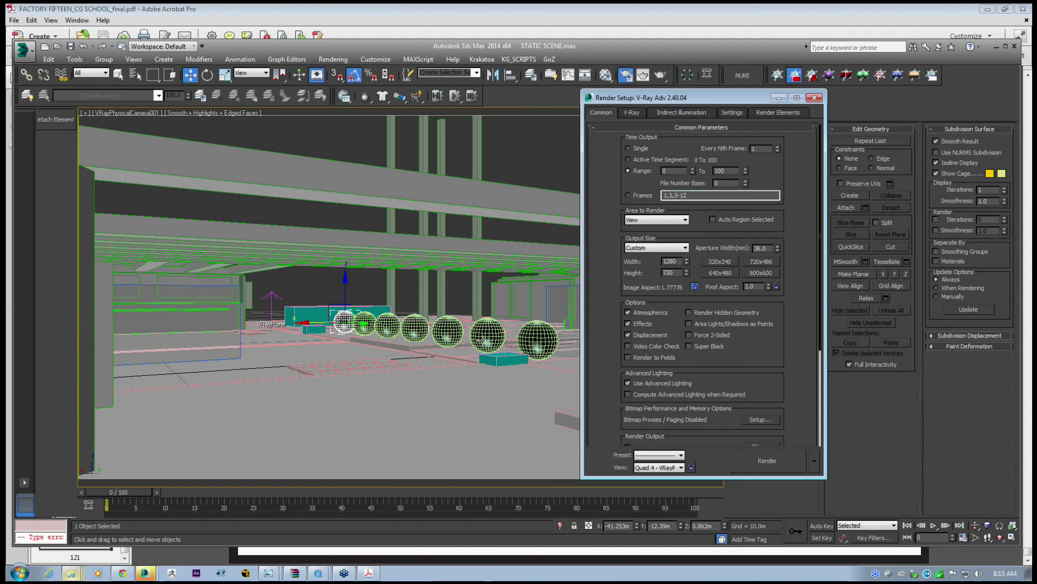
drag(792, 160, 772, 161)
drag(770, 203, 771, 204)
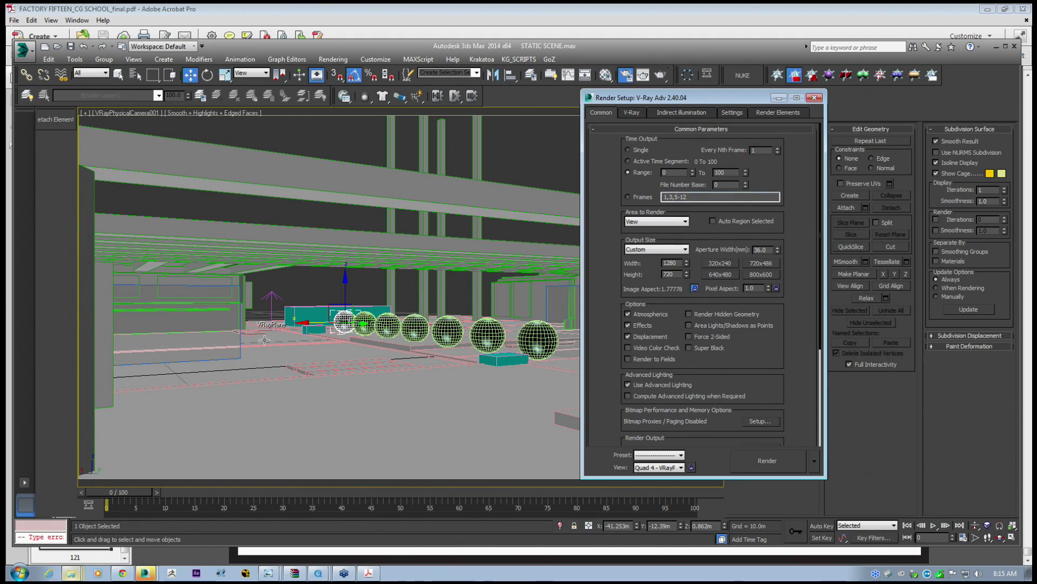
Review the GI engines and irradiance map settings, and scrub the camera animation through frame 55 to frame 100.
mouse_move(131, 492)
mouse_down()
mouse_move(723, 504)
mouse_move(131, 493)
mouse_up()
key(w)
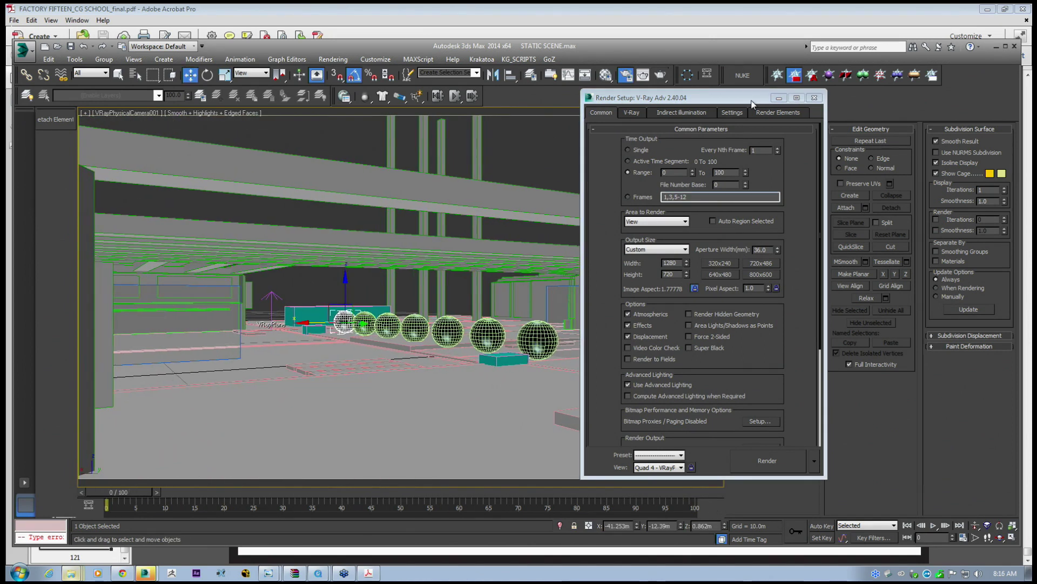
click(669, 111)
drag(710, 320, 701, 446)
drag(690, 260, 672, 356)
drag(674, 210, 674, 215)
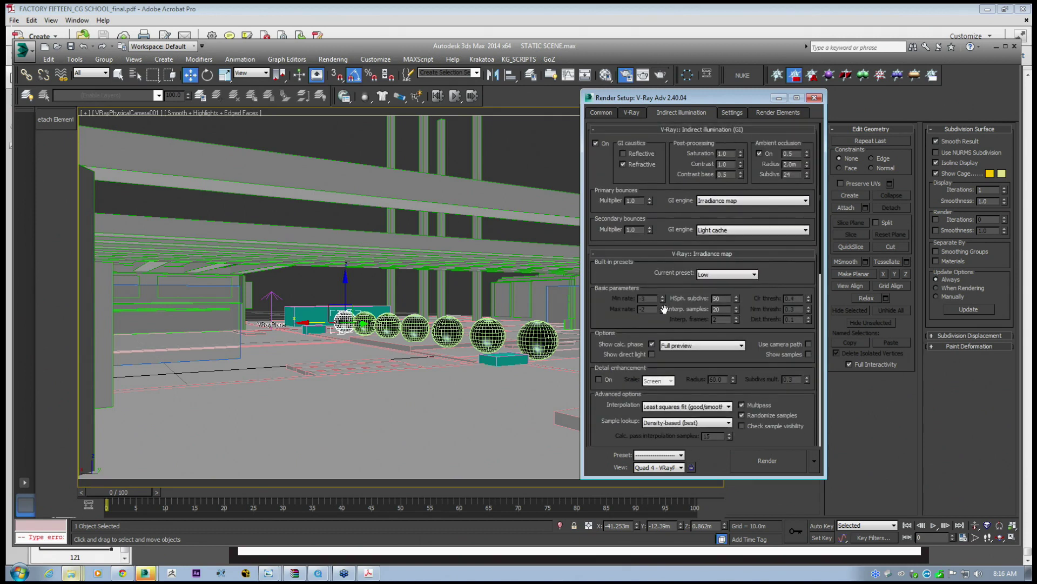
click(602, 114)
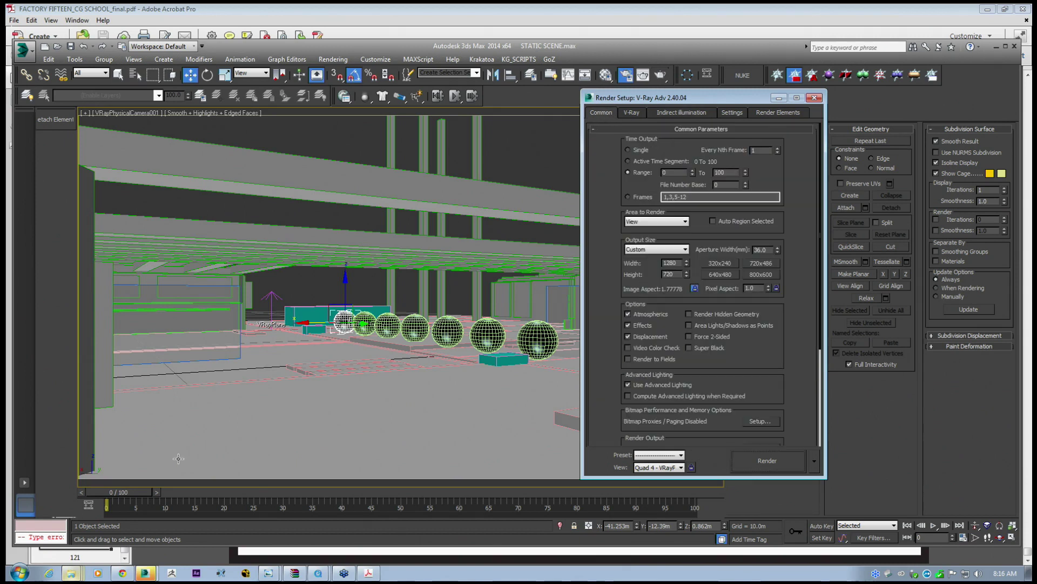
mouse_move(127, 494)
mouse_down()
mouse_move(192, 501)
mouse_move(114, 504)
mouse_up()
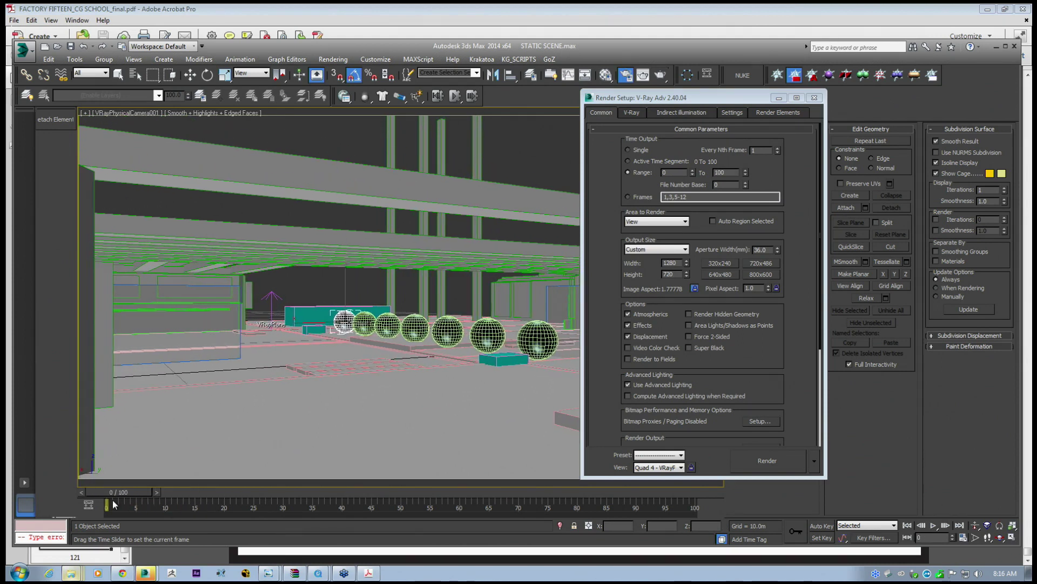
key(w)
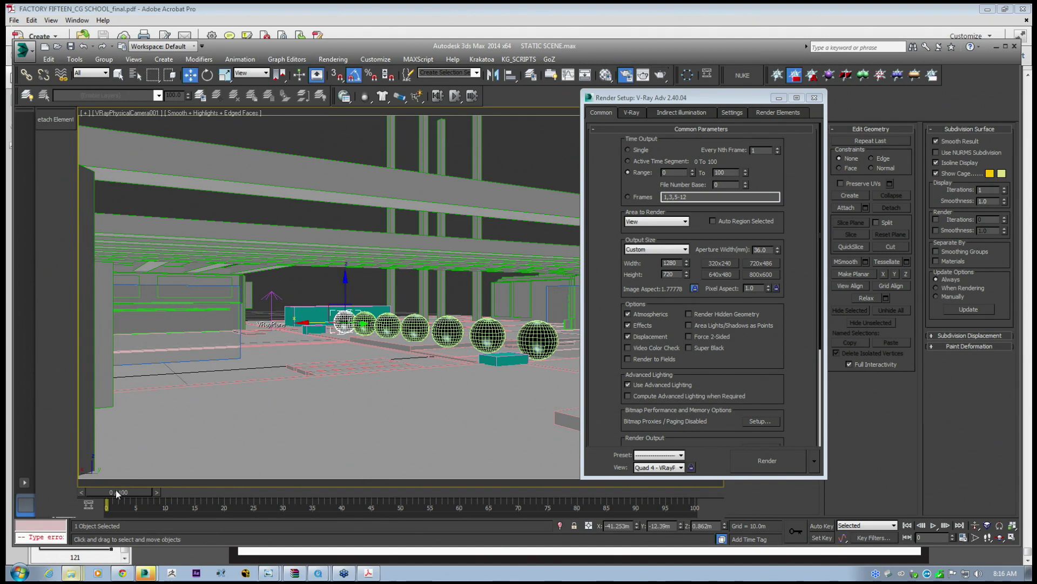
drag(118, 492, 422, 507)
key(w)
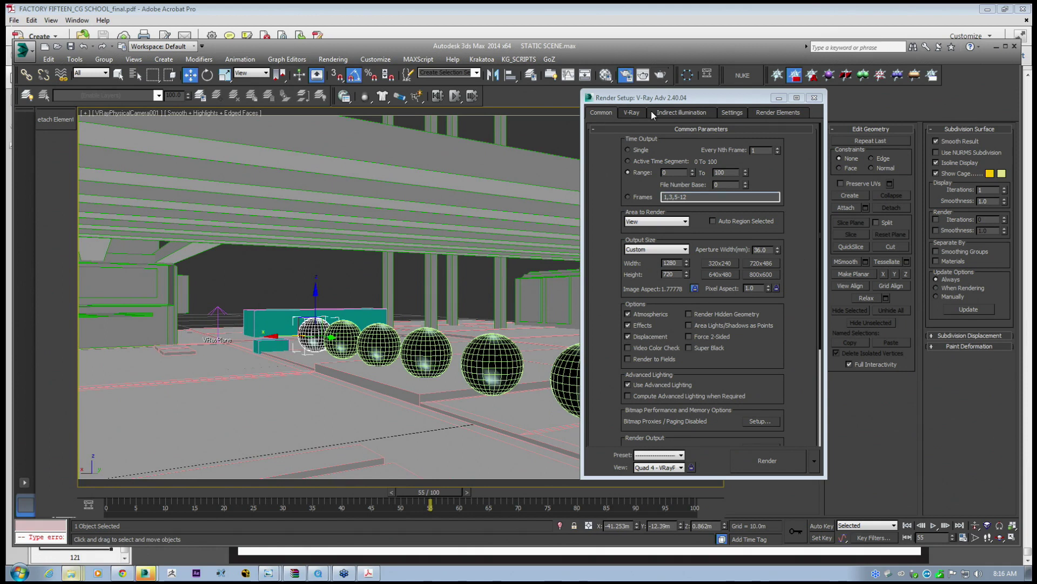
click(674, 113)
drag(423, 492, 700, 494)
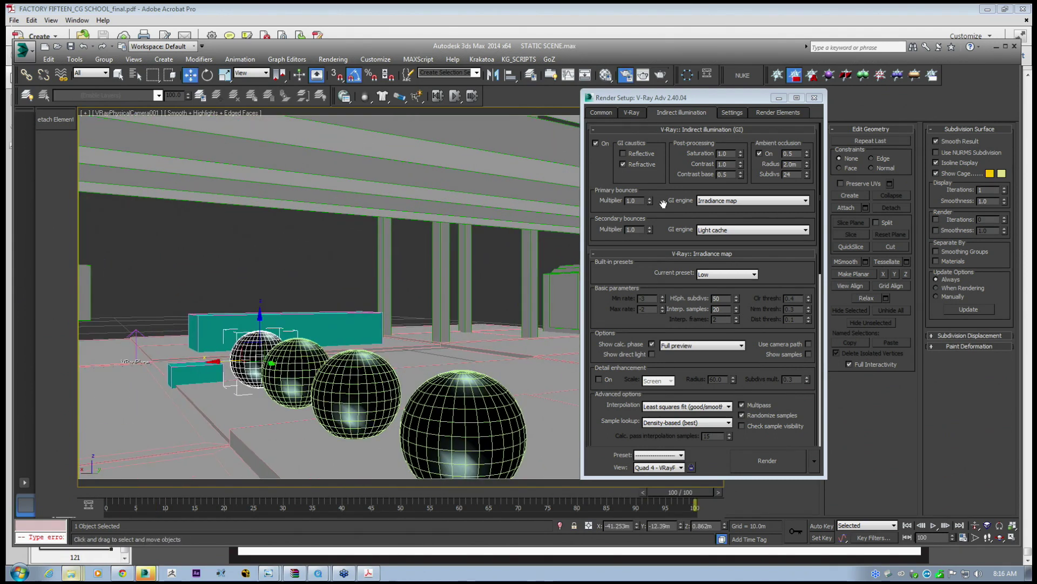
click(649, 338)
Set Every Nth Frame to 20 for the render range and return the time slider to frame 0.
click(601, 112)
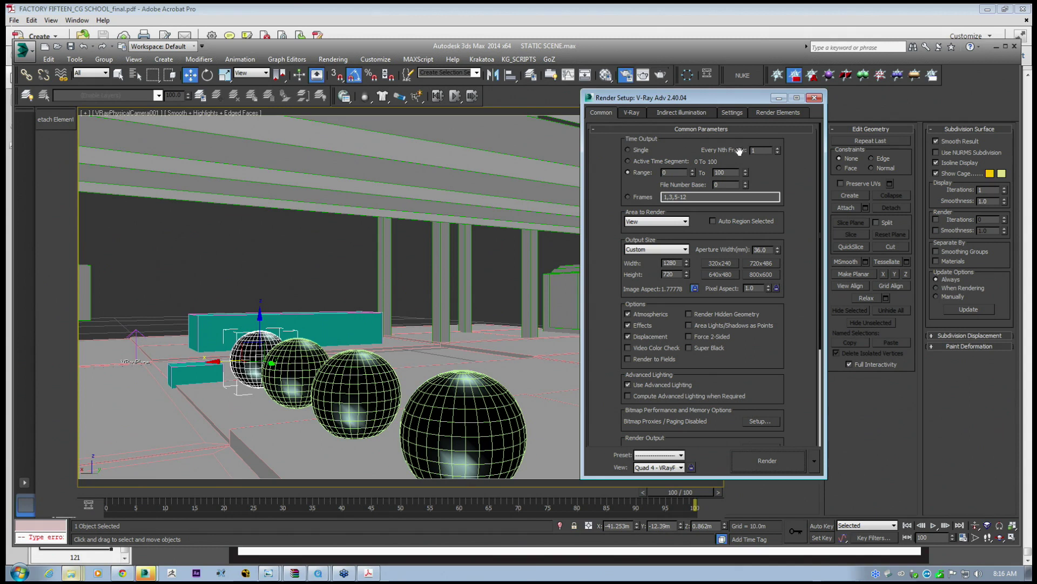
drag(759, 150, 711, 138)
text(20)
mouse_move(121, 488)
mouse_down()
mouse_move(102, 491)
mouse_move(549, 503)
mouse_move(102, 489)
mouse_up()
click(806, 194)
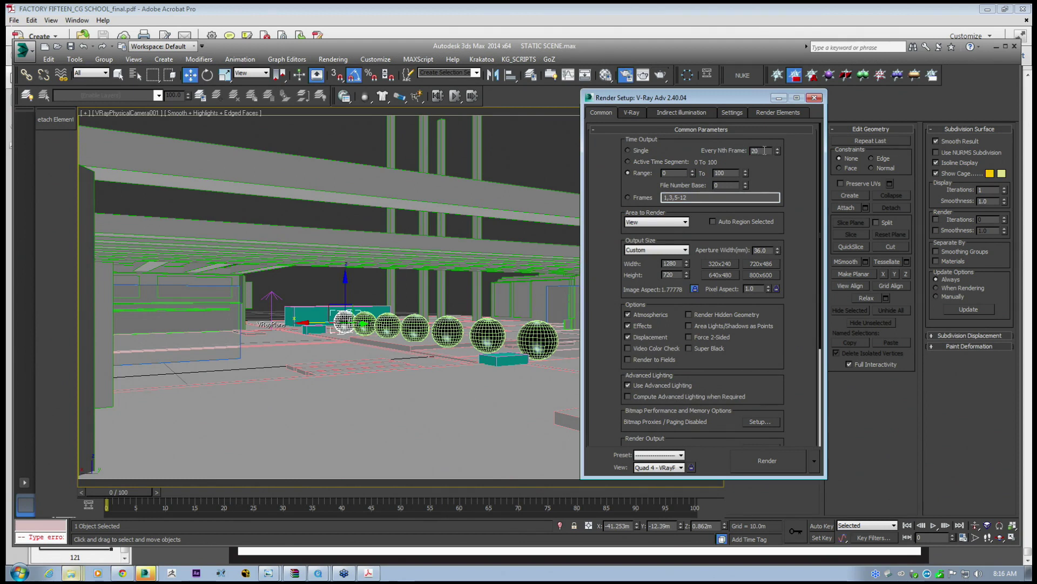
mouse_move(112, 492)
mouse_down()
mouse_move(605, 491)
mouse_move(108, 497)
mouse_up()
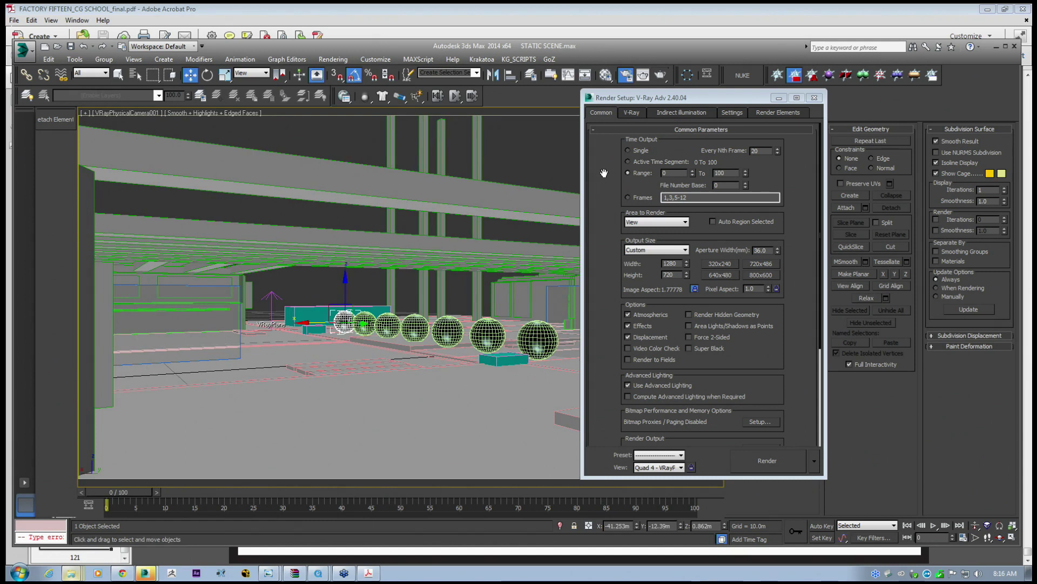
Set the irradiance map mode to Multiframe incremental, rechecking the frame step and the GI settings.
click(666, 112)
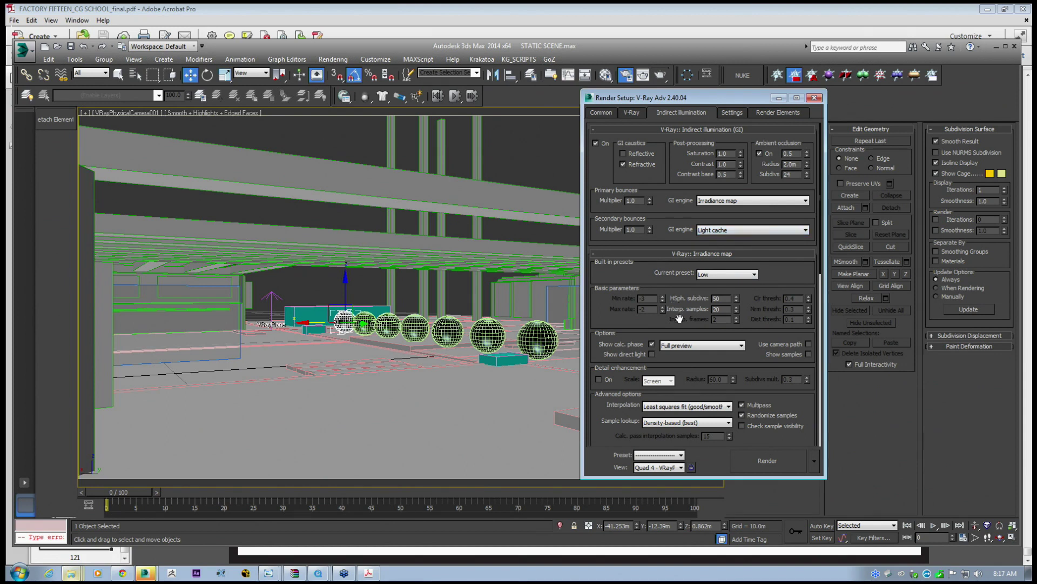
click(609, 113)
double_click(755, 150)
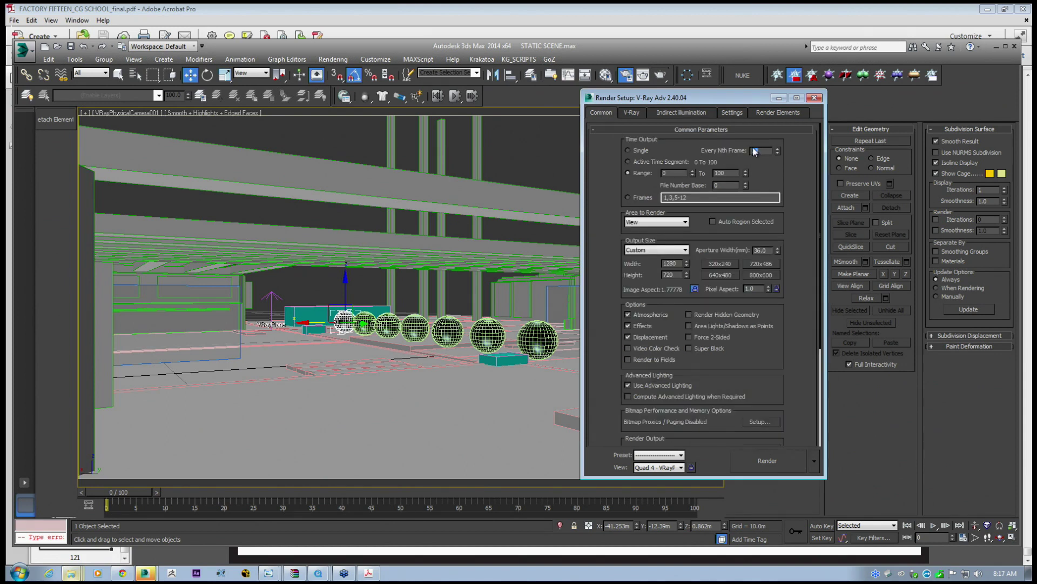
click(684, 113)
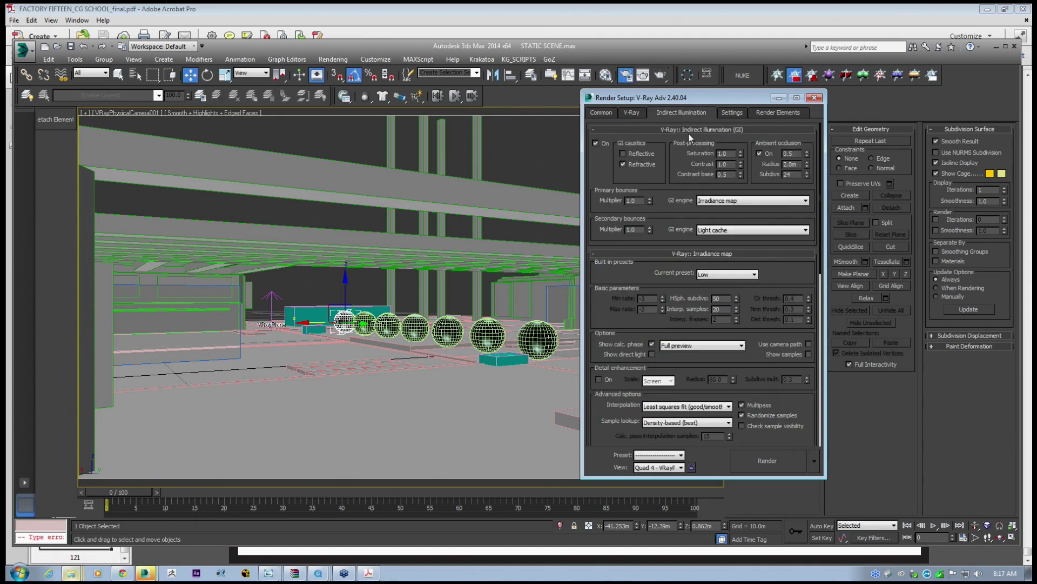
drag(778, 283, 756, 31)
drag(717, 365, 719, 320)
drag(697, 124, 685, 313)
drag(680, 261, 689, 360)
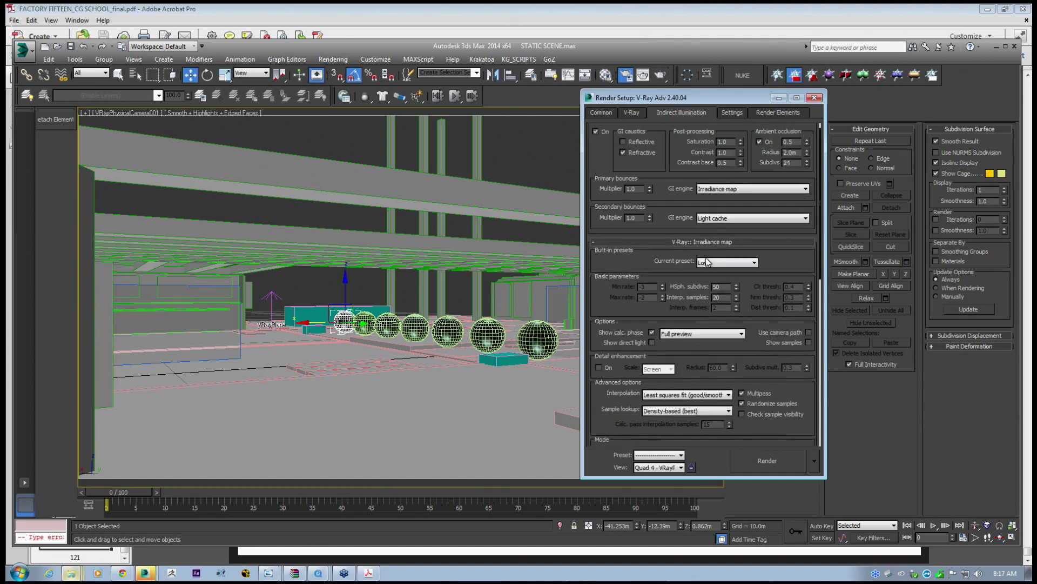
drag(689, 321, 680, 166)
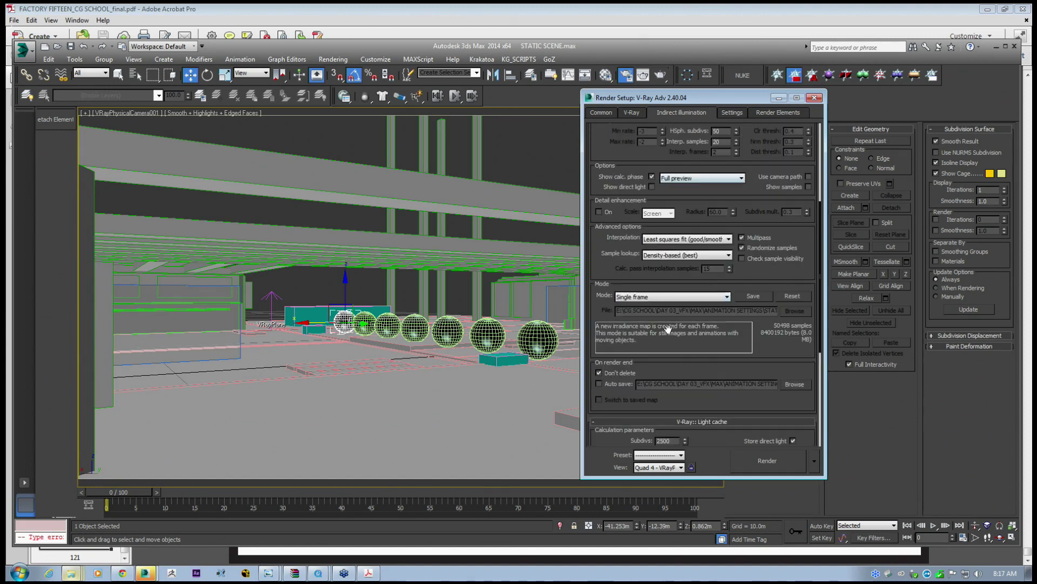
click(653, 298)
click(644, 309)
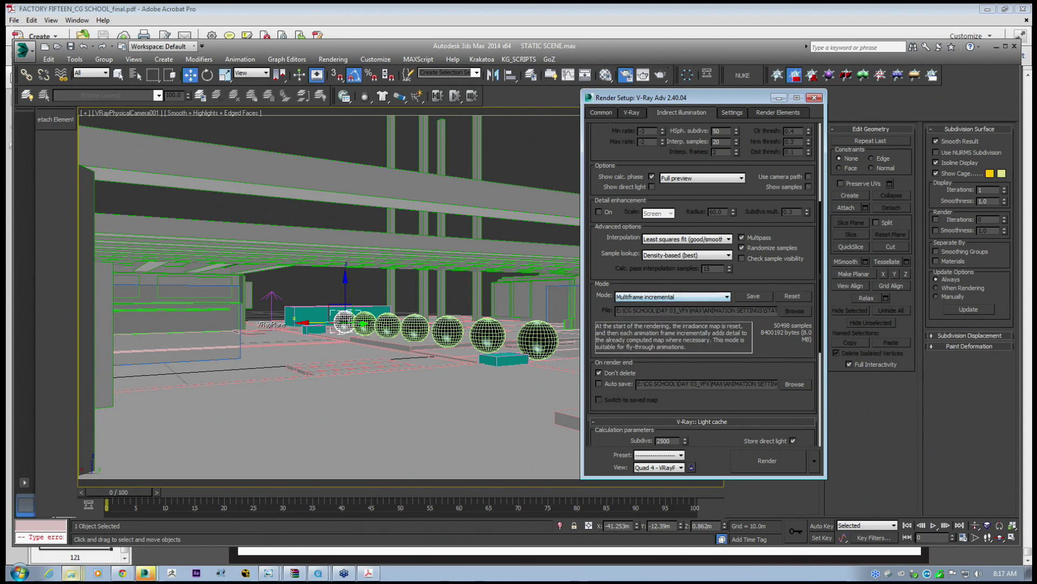
Move the time slider to frame 20 and examine the irradiance map and light cache parameters.
drag(659, 288, 656, 204)
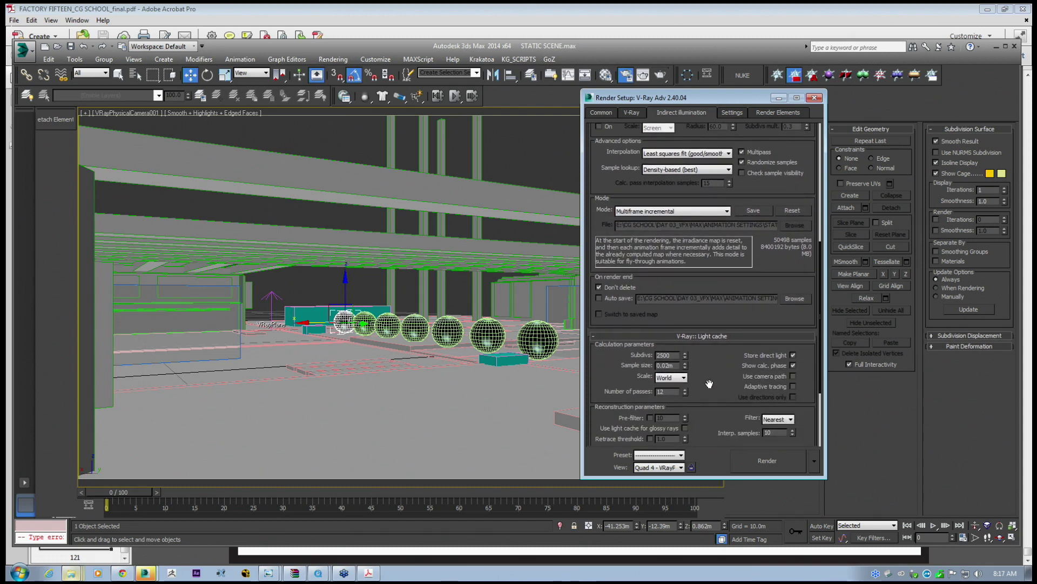
scroll(705, 373, up, 1)
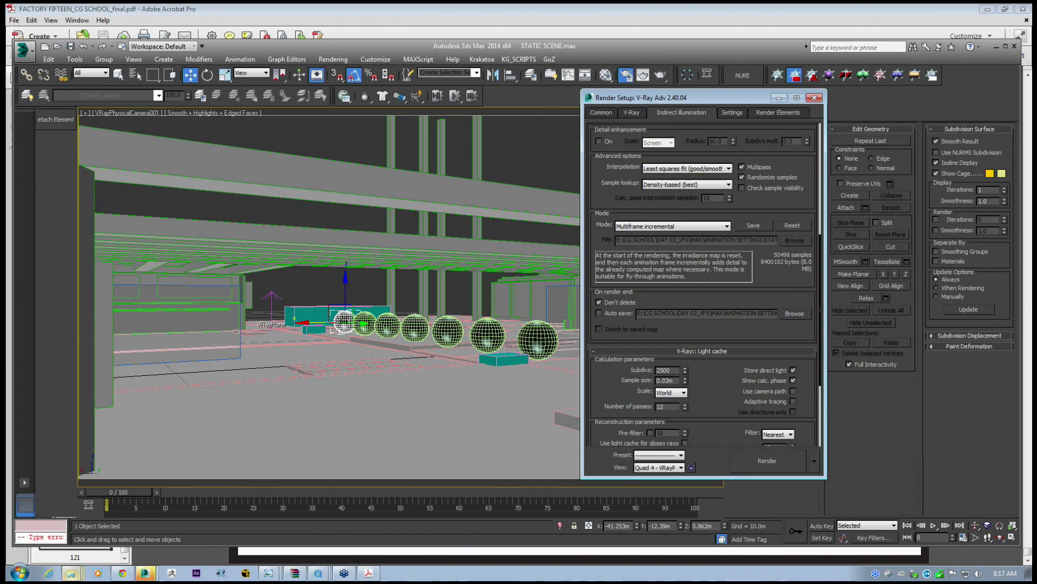
drag(108, 505, 228, 506)
key(w)
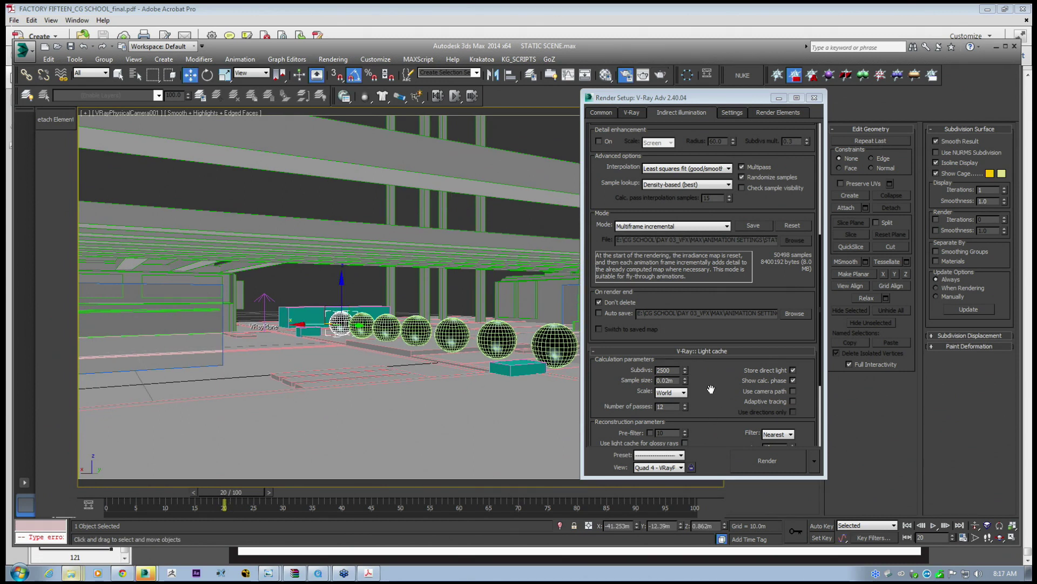
drag(711, 375, 711, 430)
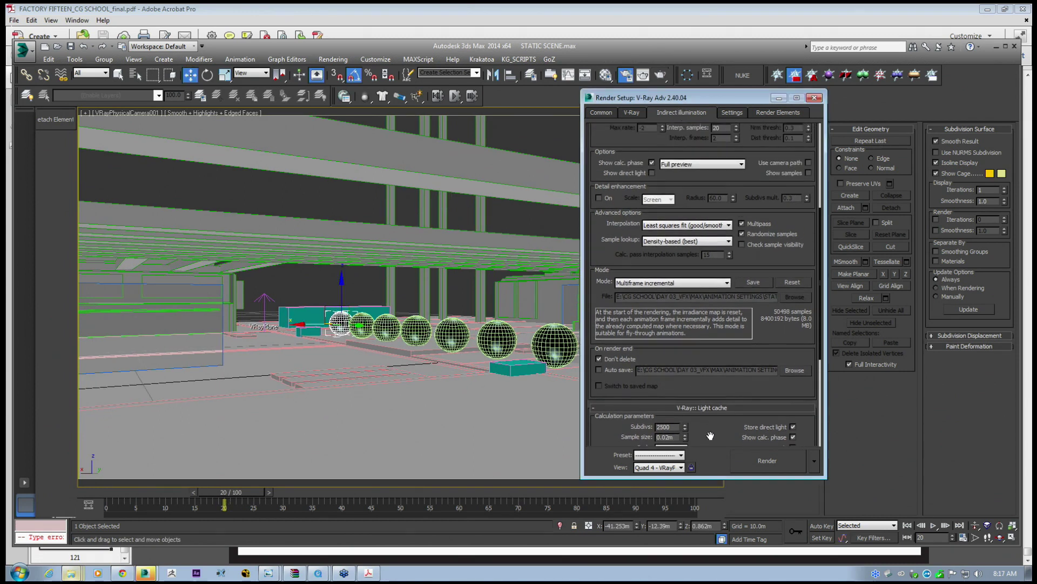
drag(684, 262, 691, 313)
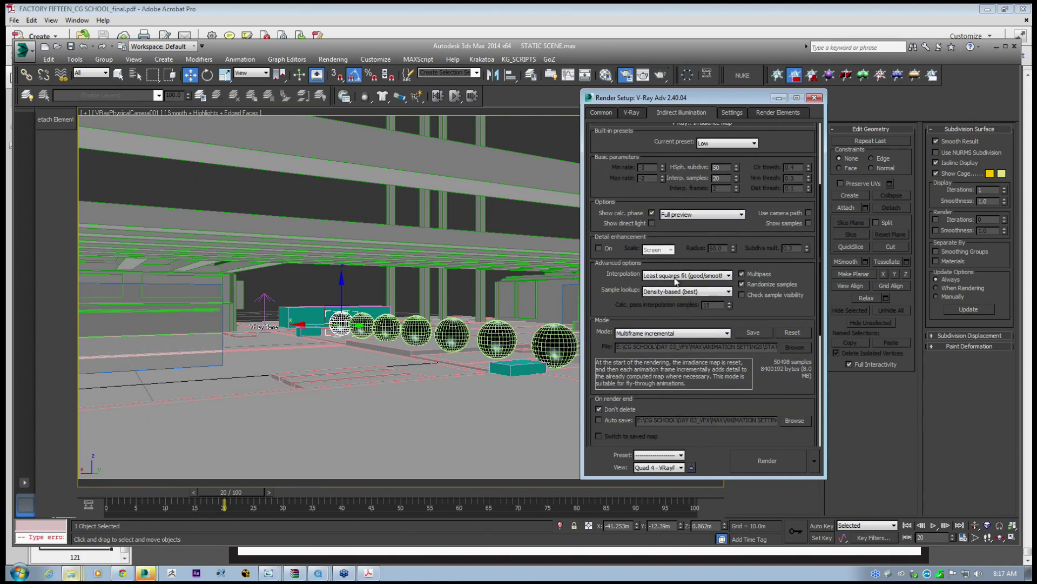
Review the frame range, frame step and render output settings, and look over the available render modes including network submission.
click(606, 113)
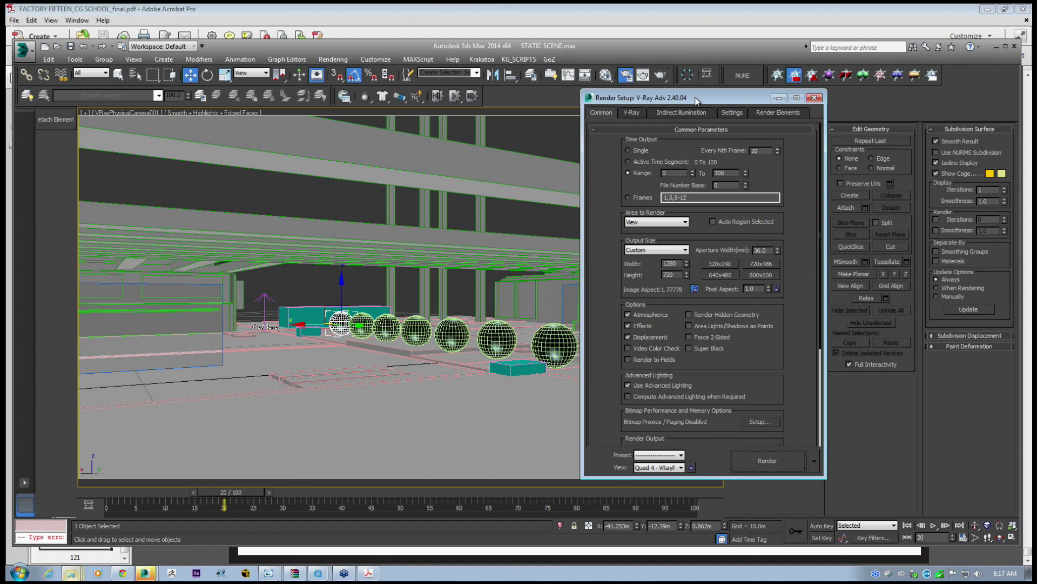
drag(697, 101, 585, 100)
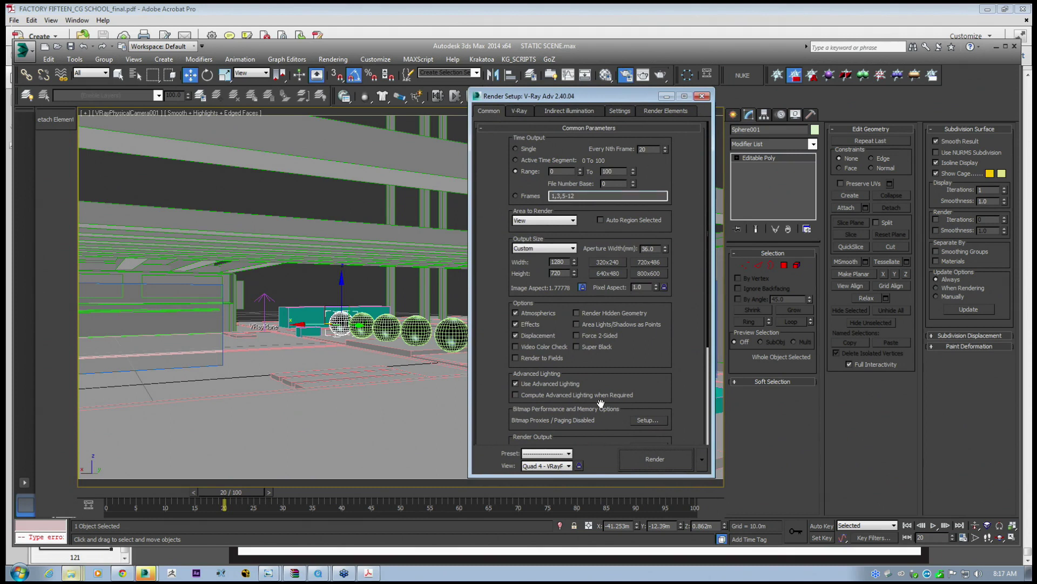
click(702, 459)
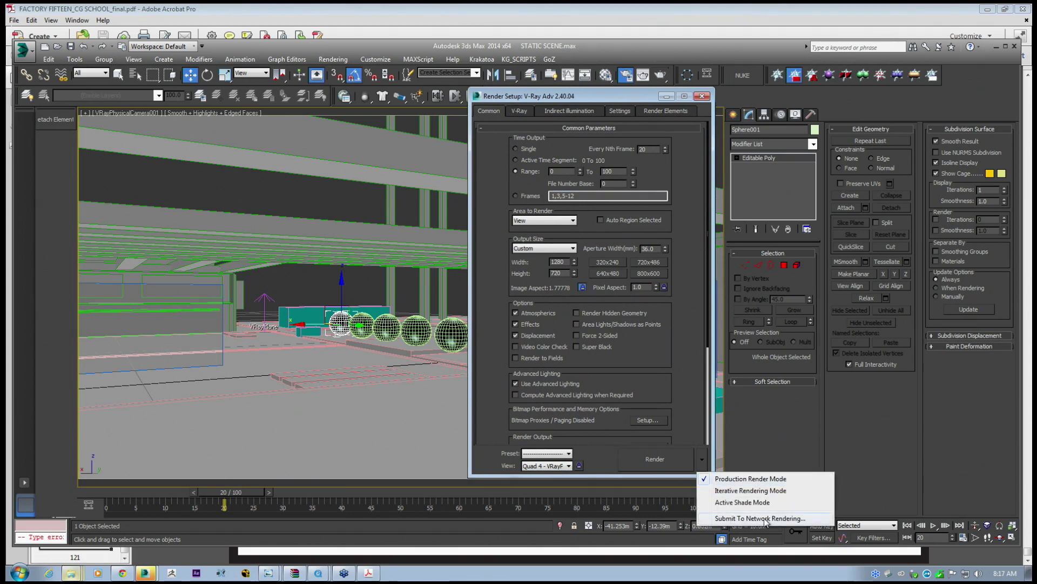
click(693, 270)
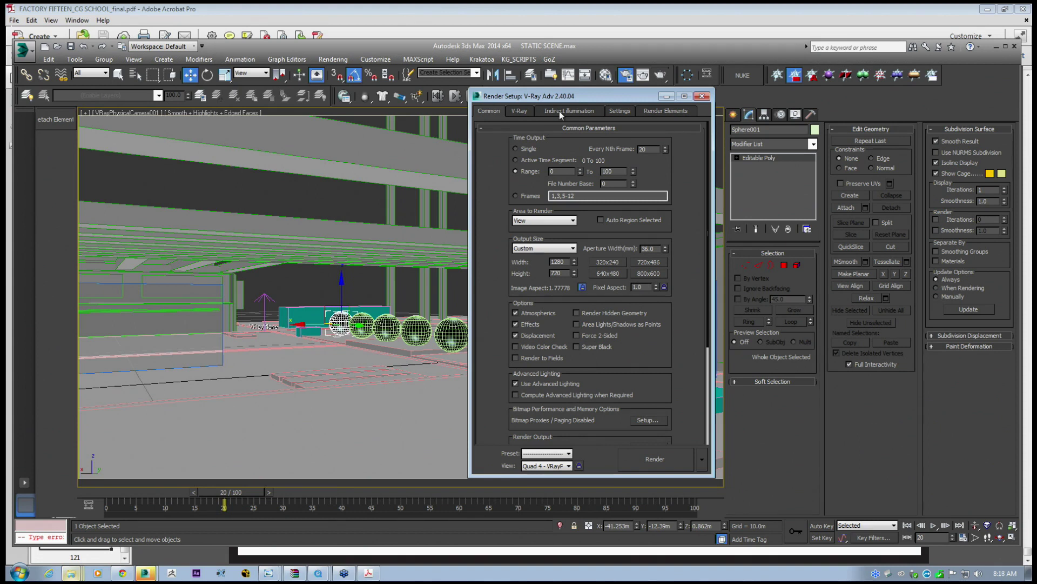
drag(585, 97, 595, 118)
scroll(589, 324, down, 5)
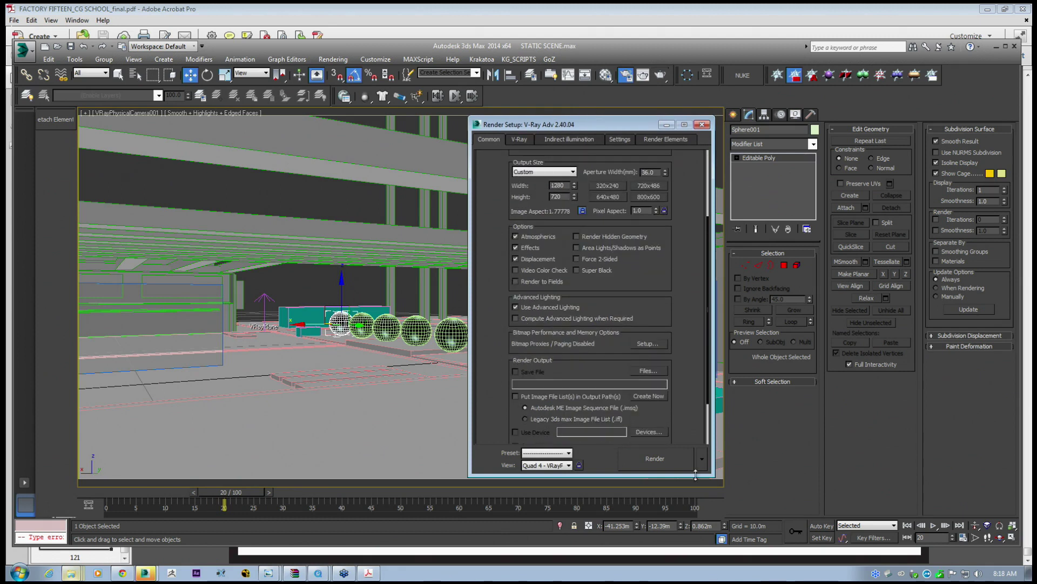
Start submitting the sequence to network rendering without saving output images, and connect to the network manager.
click(702, 458)
click(730, 518)
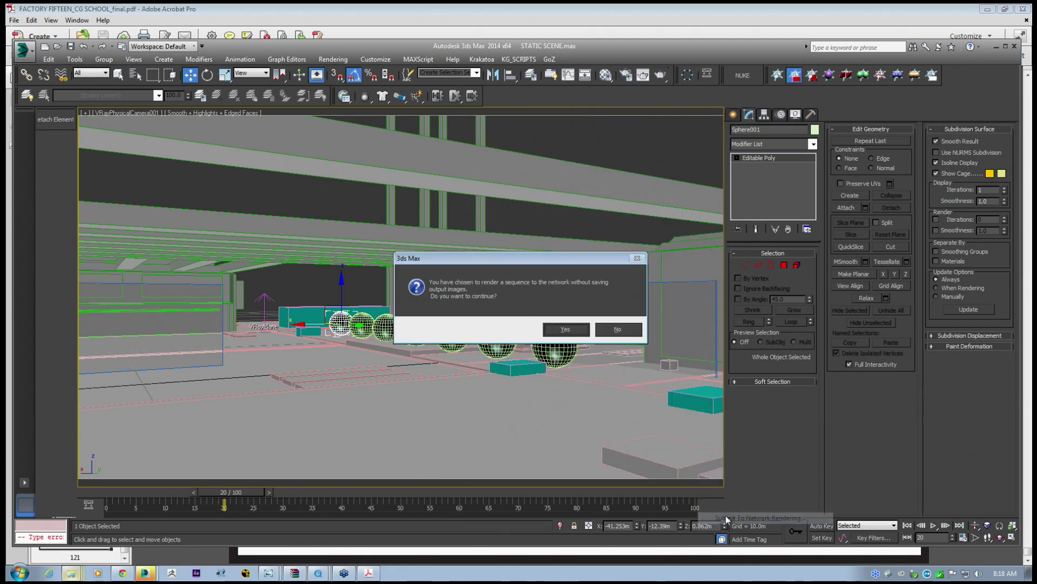
click(566, 330)
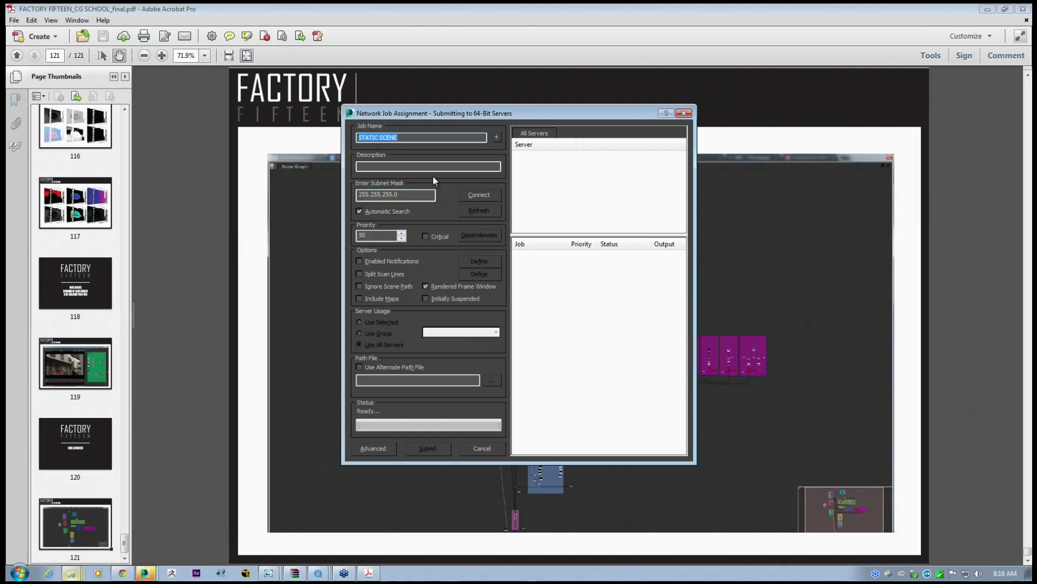
click(477, 194)
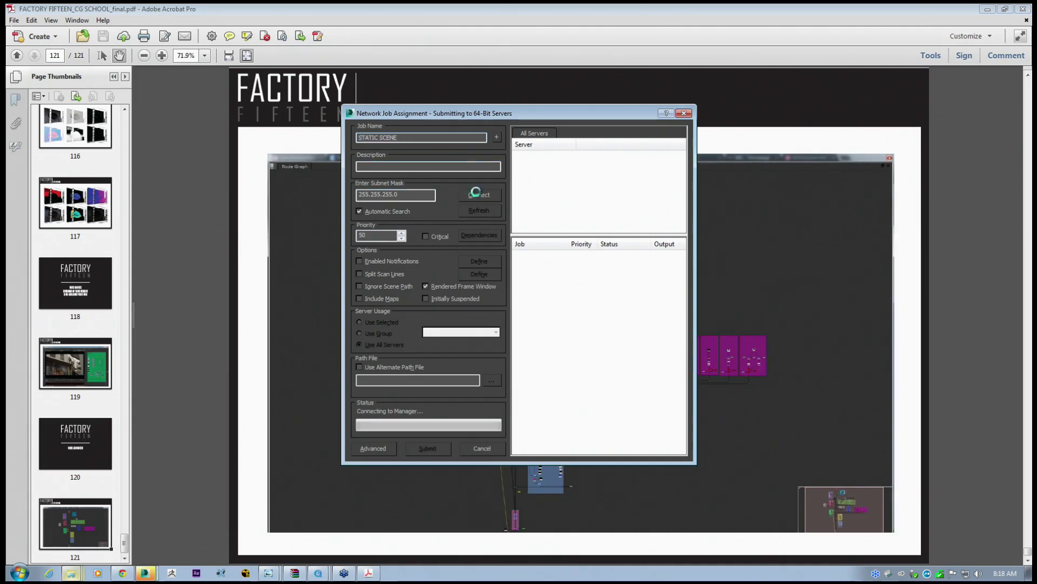
Examine the job dependencies options for the network job, and close the job assignment without submitting.
click(473, 236)
drag(488, 186, 663, 187)
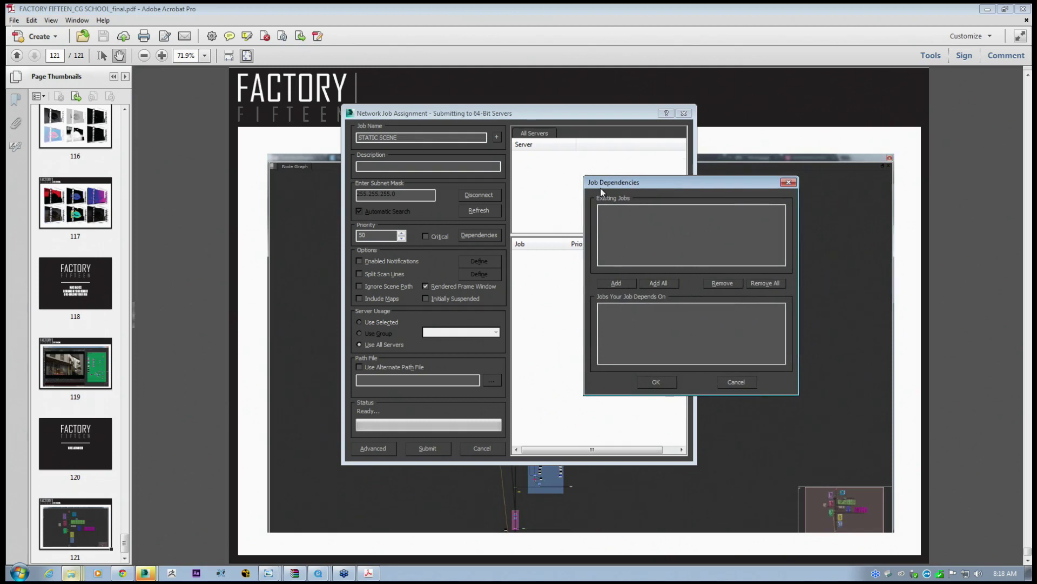
drag(601, 197, 614, 195)
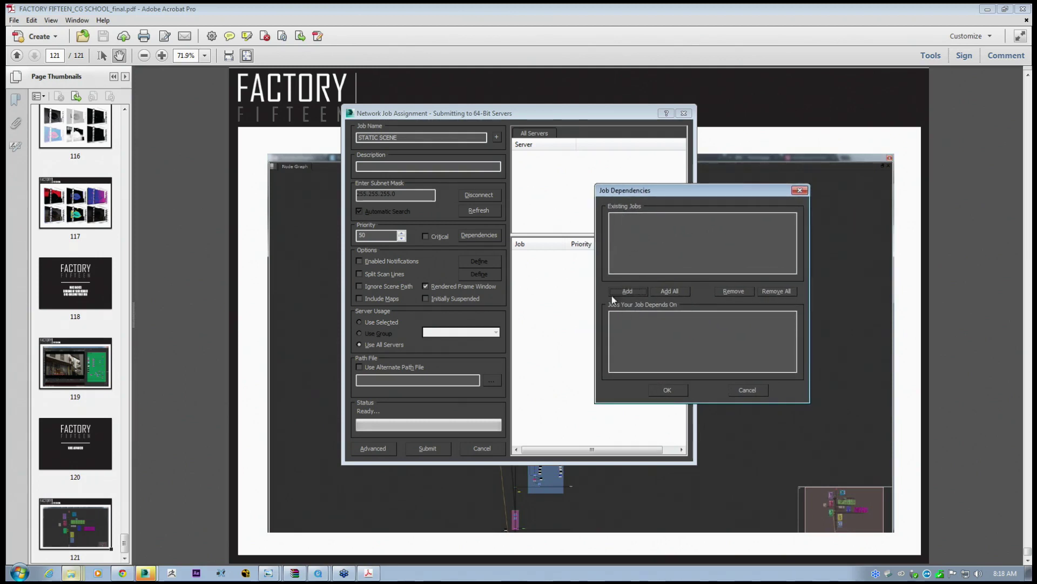
drag(645, 192, 591, 173)
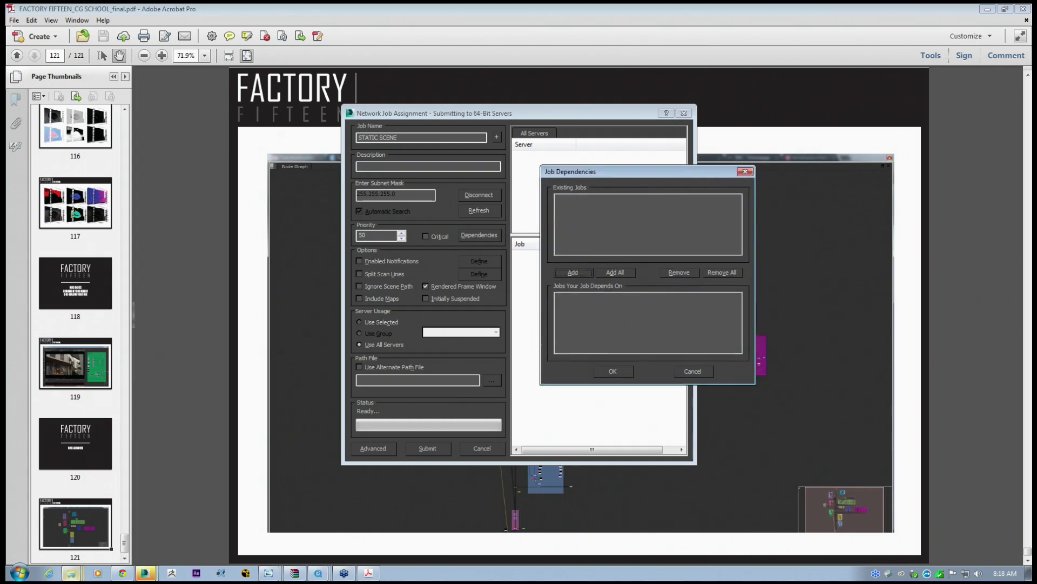
click(690, 372)
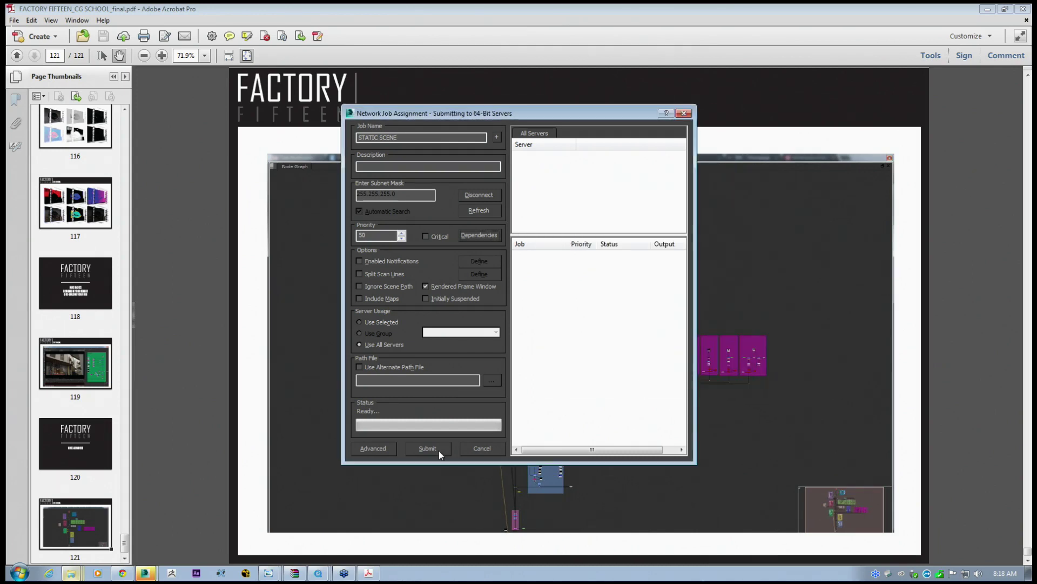
click(481, 449)
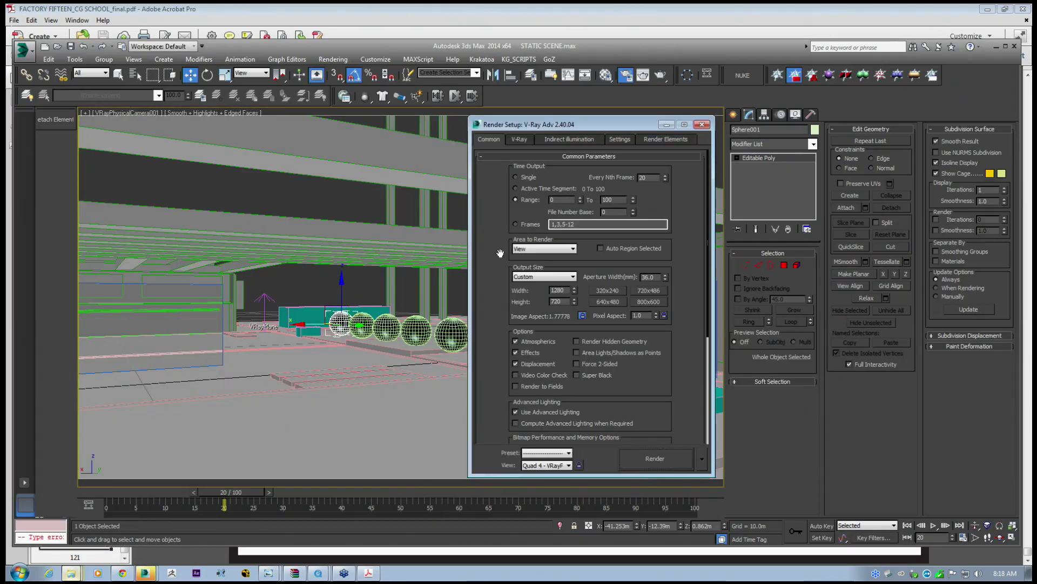
Review the GI engines, the irradiance map parameters and mode, and the light cache settings.
drag(581, 127, 602, 120)
click(582, 130)
drag(603, 335, 611, 181)
drag(592, 314, 633, 269)
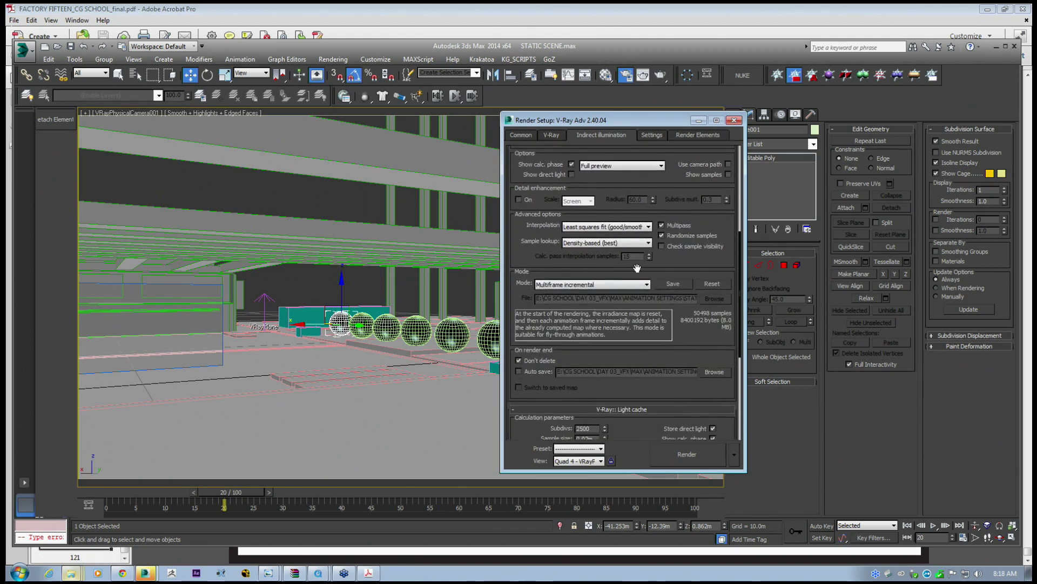
drag(626, 368, 622, 285)
drag(620, 386, 630, 262)
scroll(622, 243, up, 10)
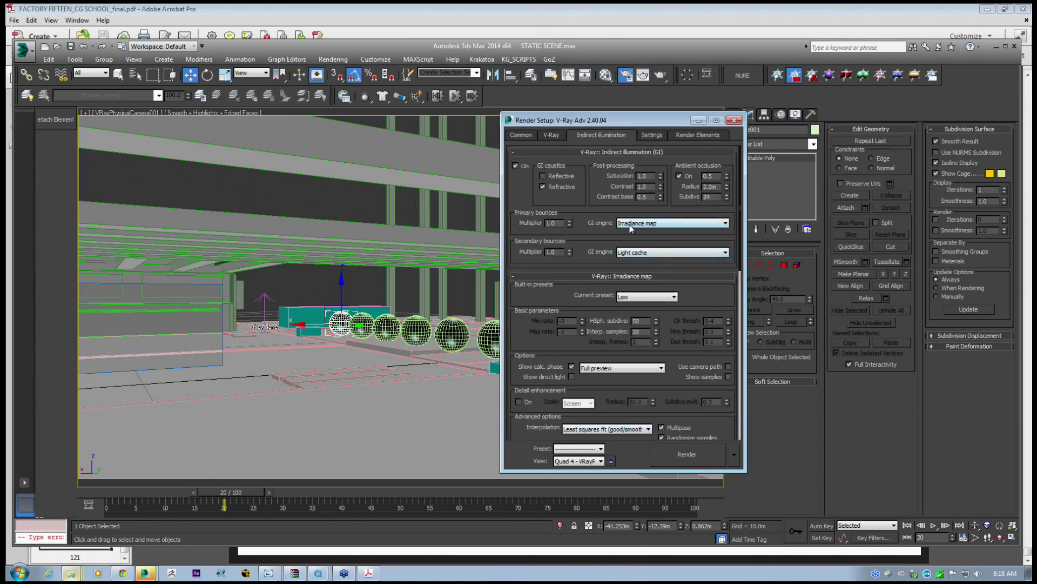
scroll(603, 201, down, 5)
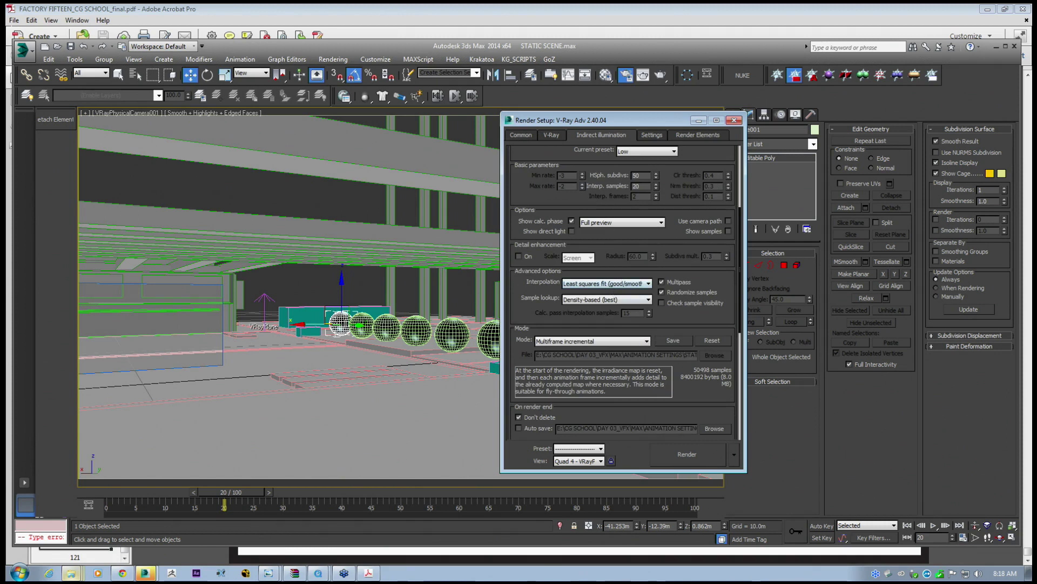
scroll(610, 262, down, 2)
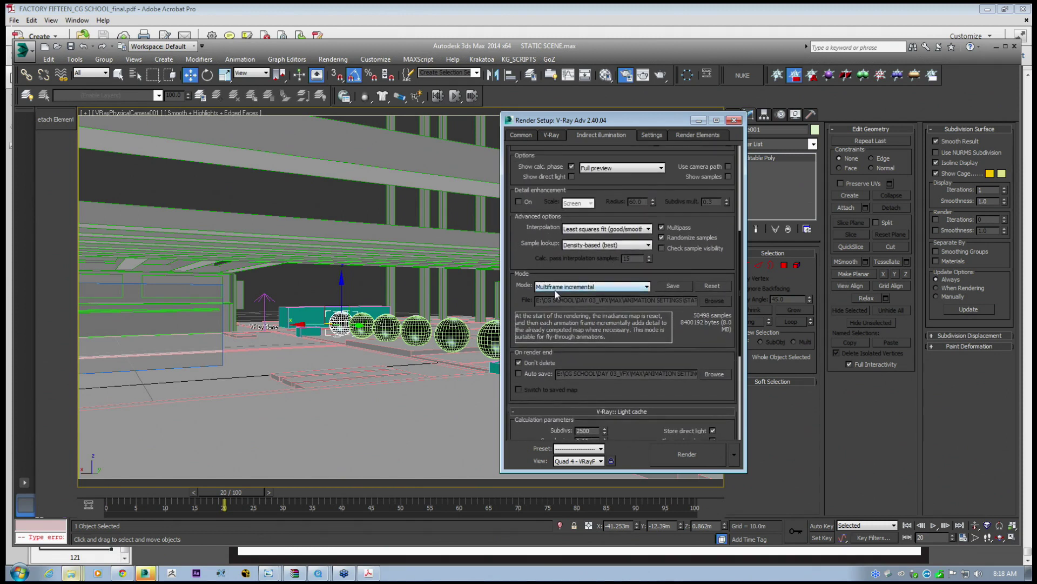
drag(556, 271, 556, 286)
Save the current irradiance map as STATIC SCENE_IM CGSCHOOL_.vrmap in the STATIC SCENE folder.
click(667, 301)
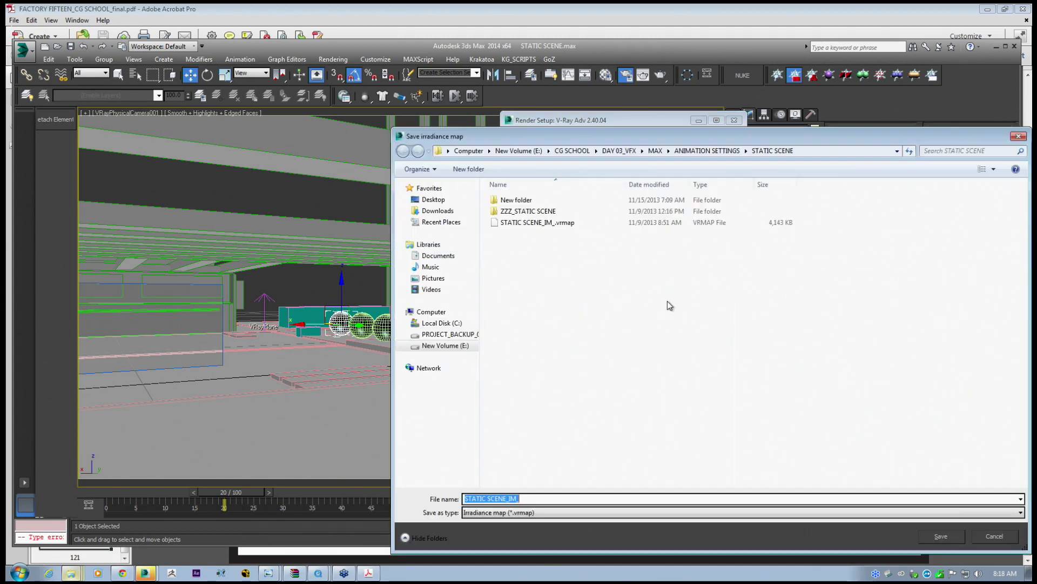
click(535, 224)
click(546, 314)
click(520, 499)
click(518, 499)
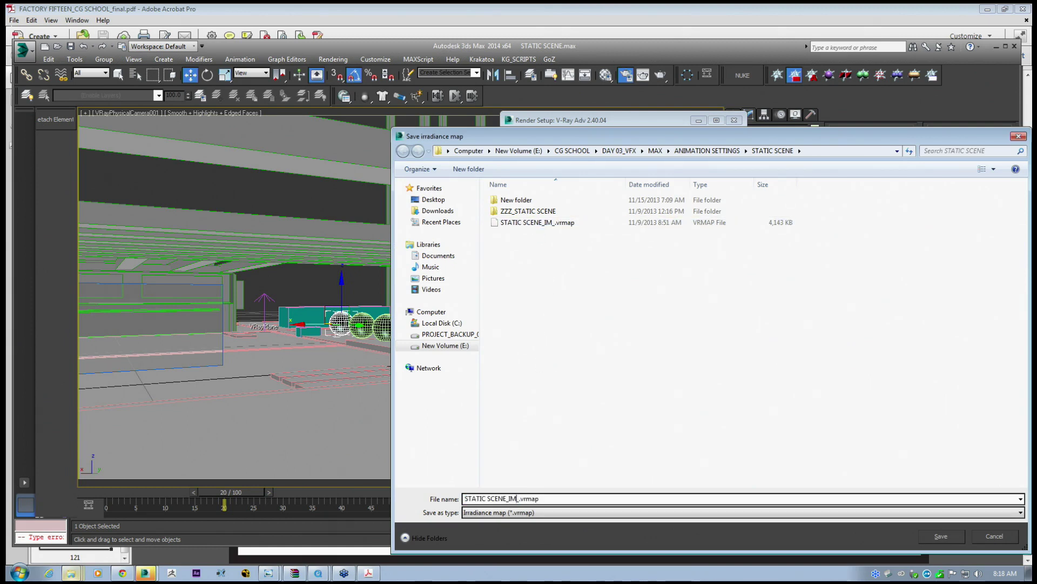
text(CGSCHOOL)
drag(699, 136, 536, 91)
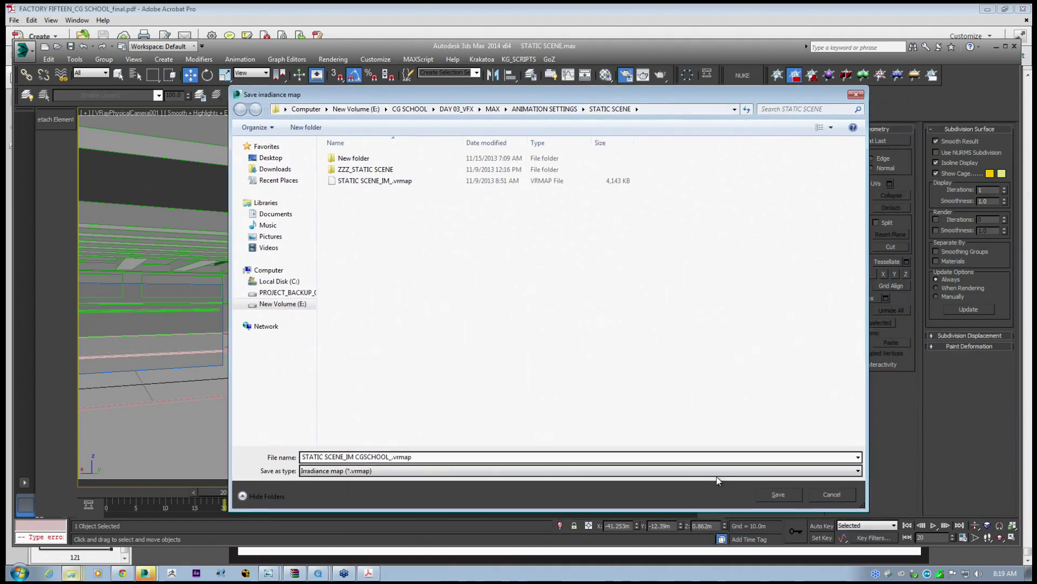
click(772, 493)
Enable auto save for the irradiance map and target STATIC SCENE_IM CGSCHOOL_.vrmap, accepting replacement of the existing file.
drag(621, 127, 587, 132)
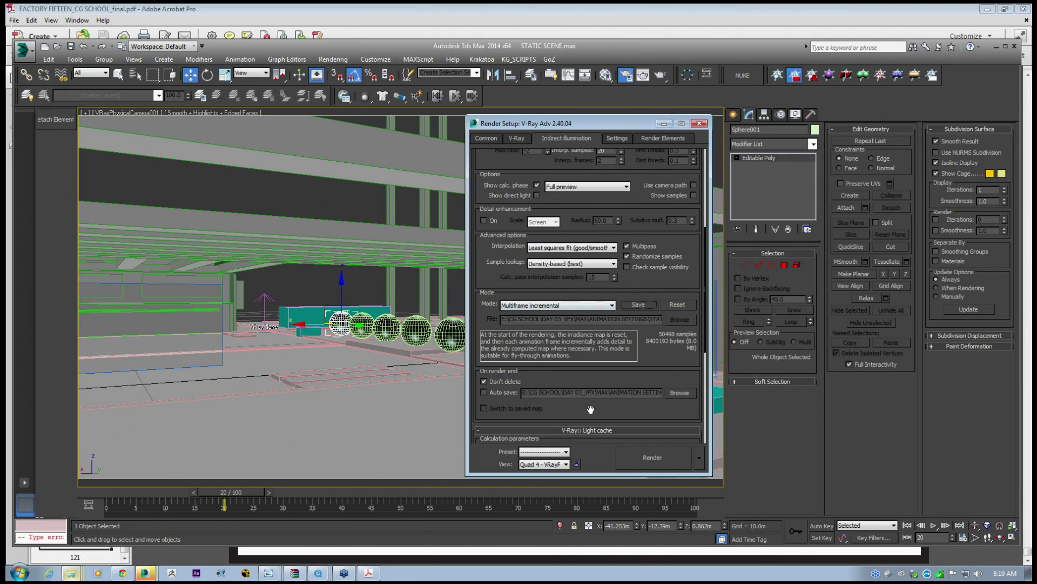
drag(559, 287, 548, 242)
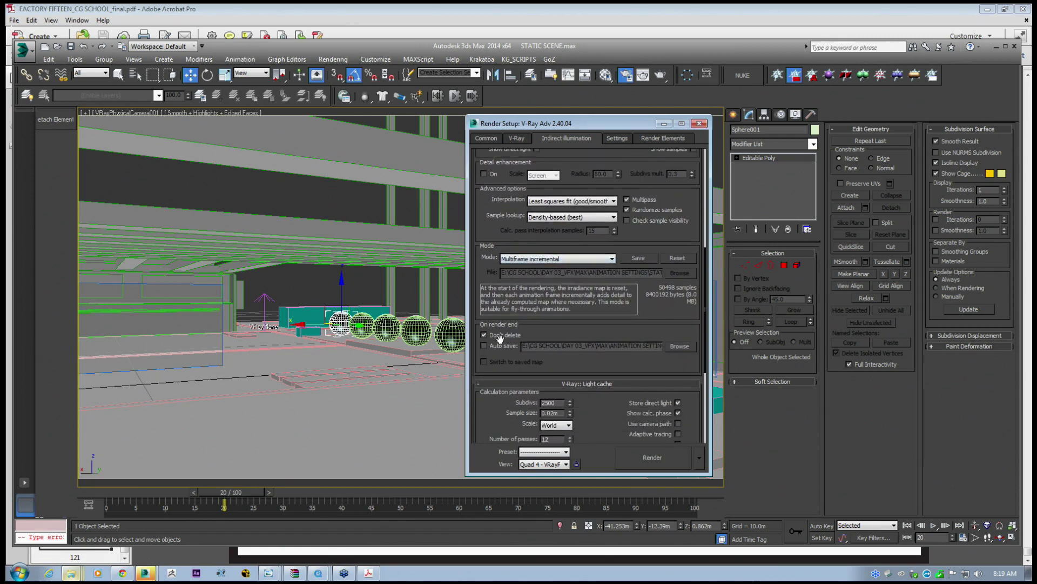
click(484, 346)
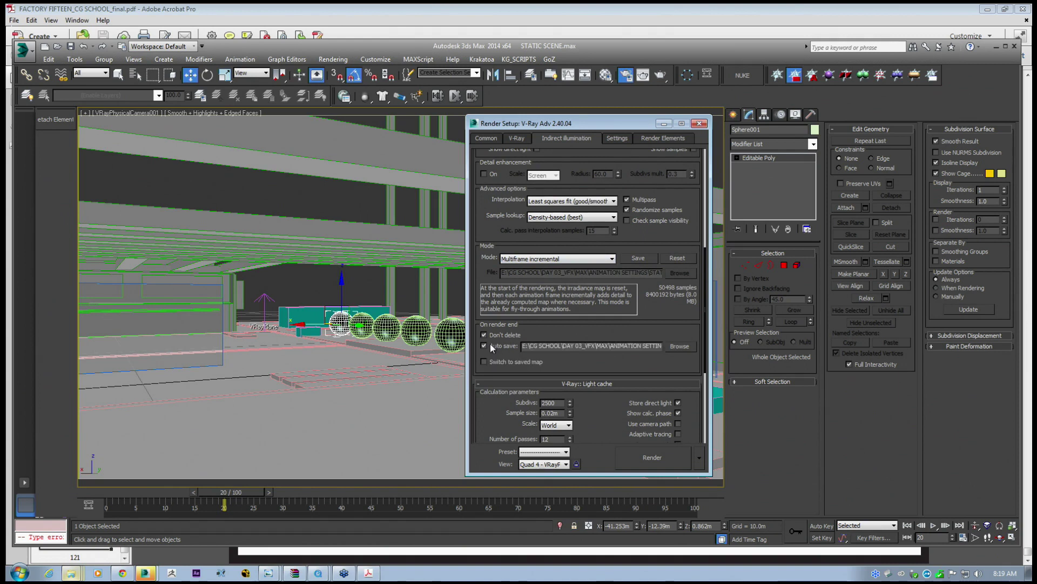
click(677, 347)
click(562, 227)
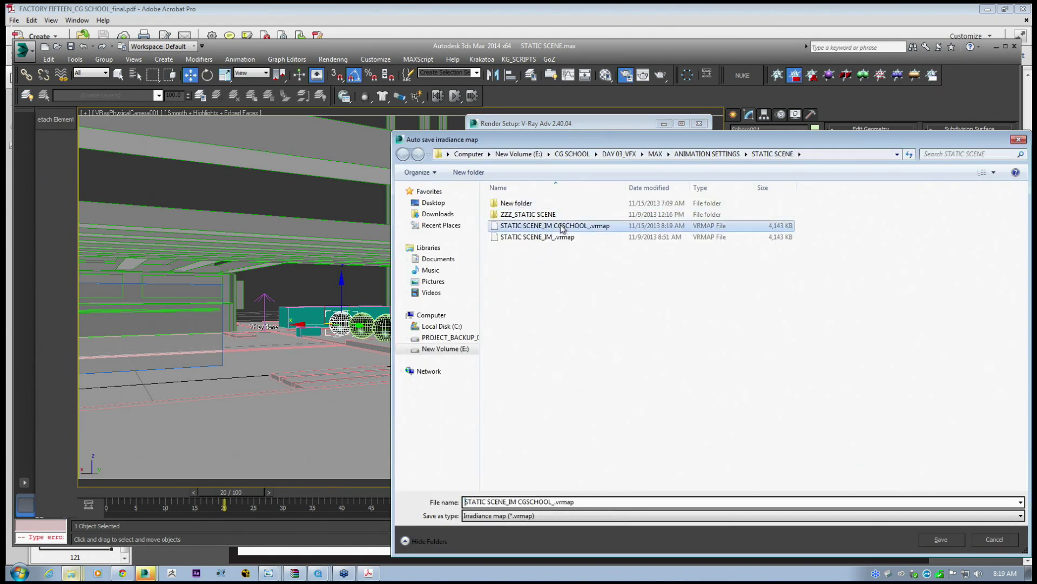
drag(572, 141, 476, 109)
click(844, 507)
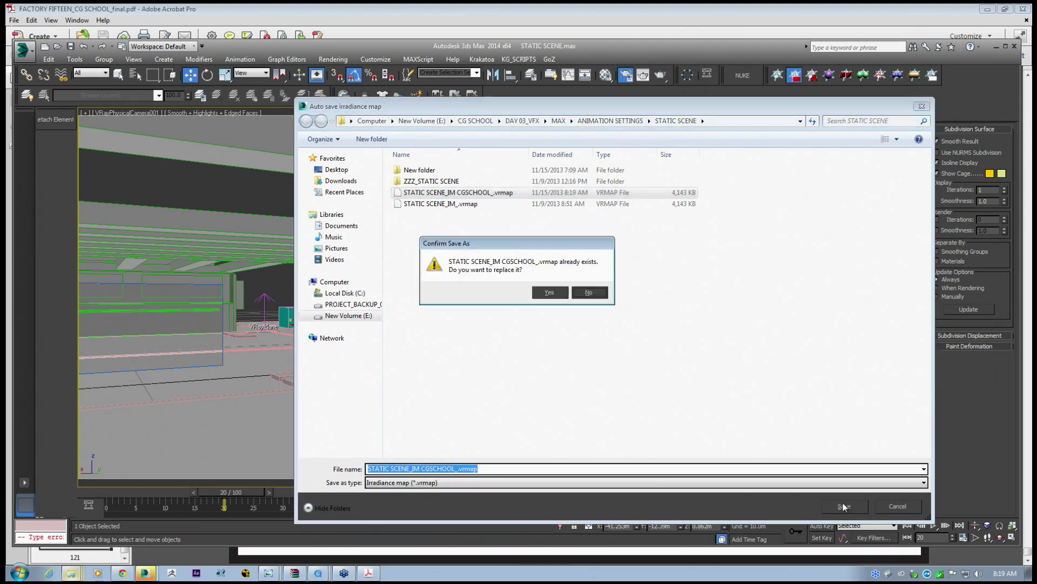
click(549, 292)
Set the light cache auto save file to STATIC SCENE_LC CGSCHOOL_.vrlmap, accepting replacement of the existing file.
scroll(637, 361, down, 5)
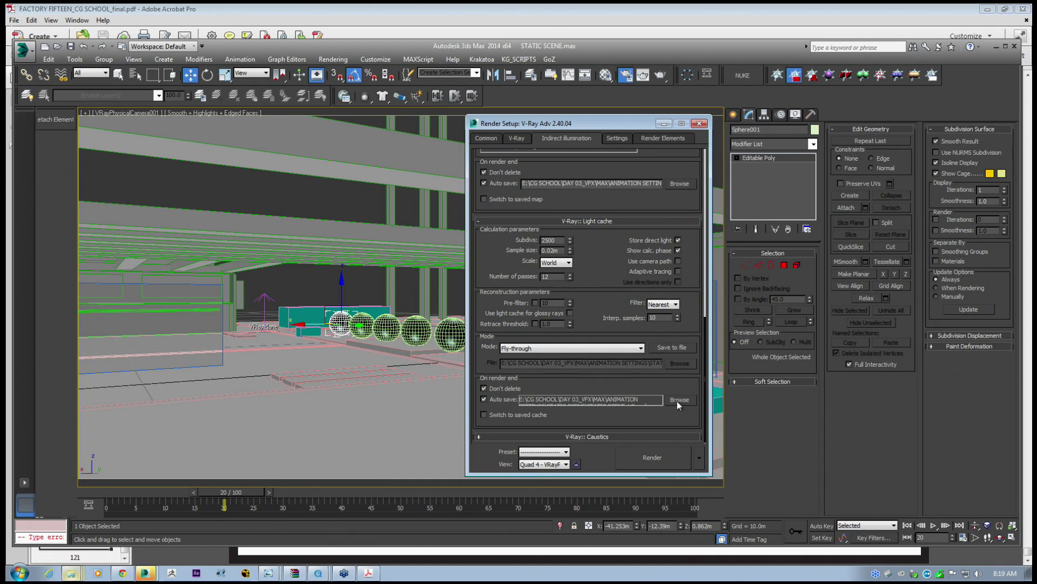
click(679, 400)
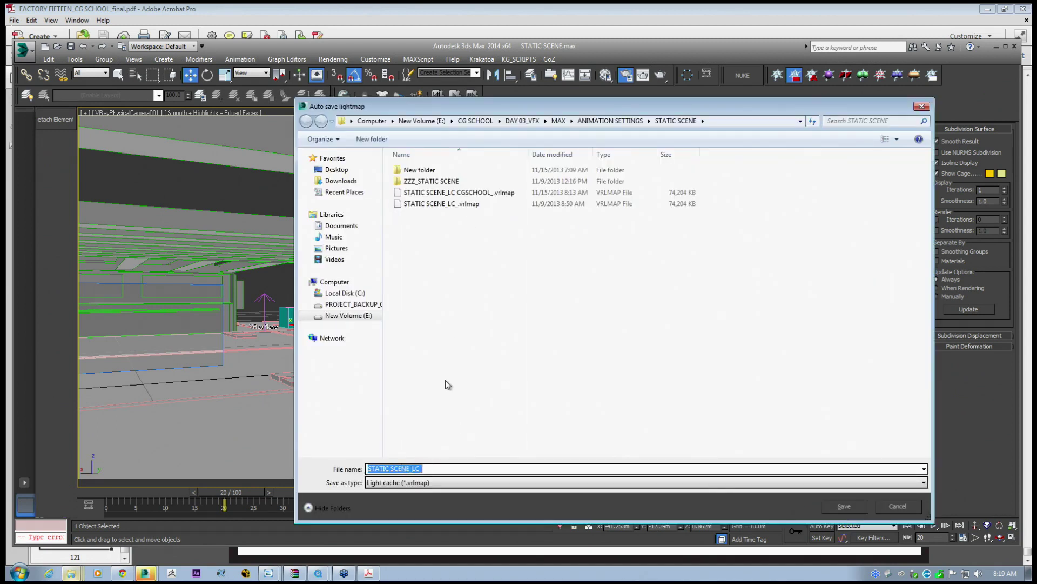
click(476, 194)
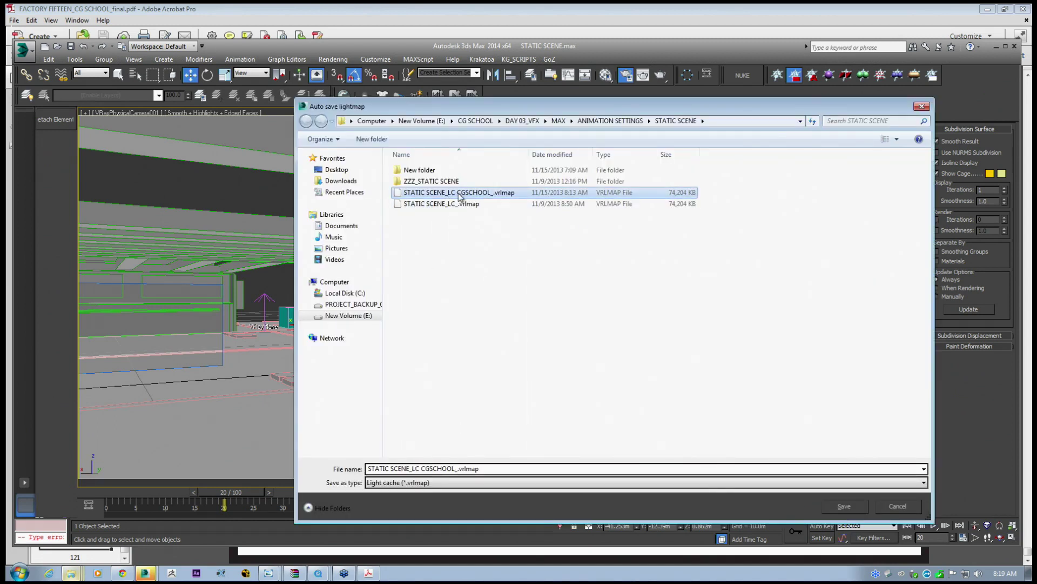
click(851, 506)
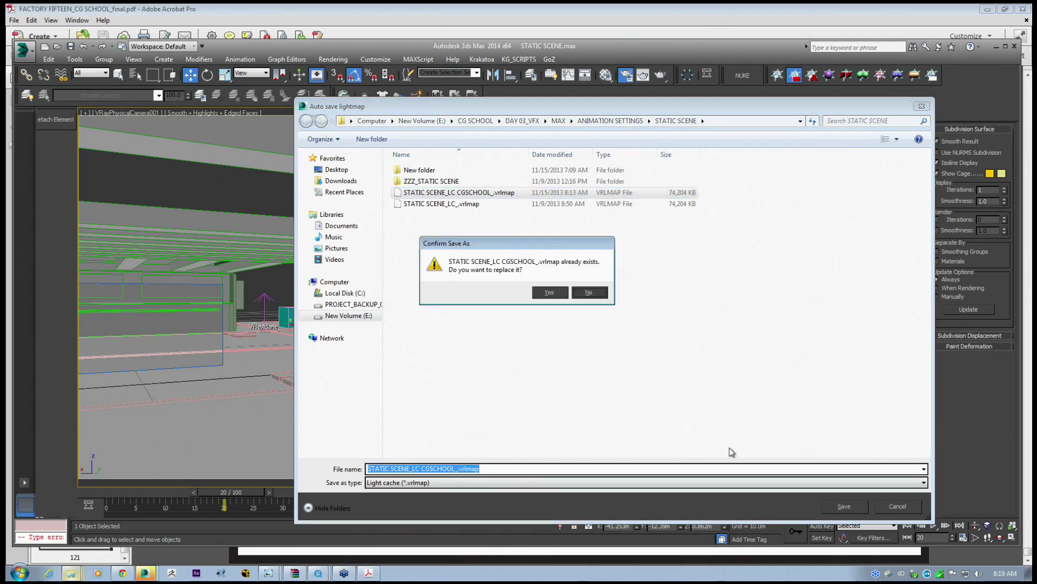
click(551, 295)
Recheck the irradiance map settings and the Don't render final image option in the V-Ray global switches.
drag(593, 276, 578, 436)
drag(569, 235, 557, 335)
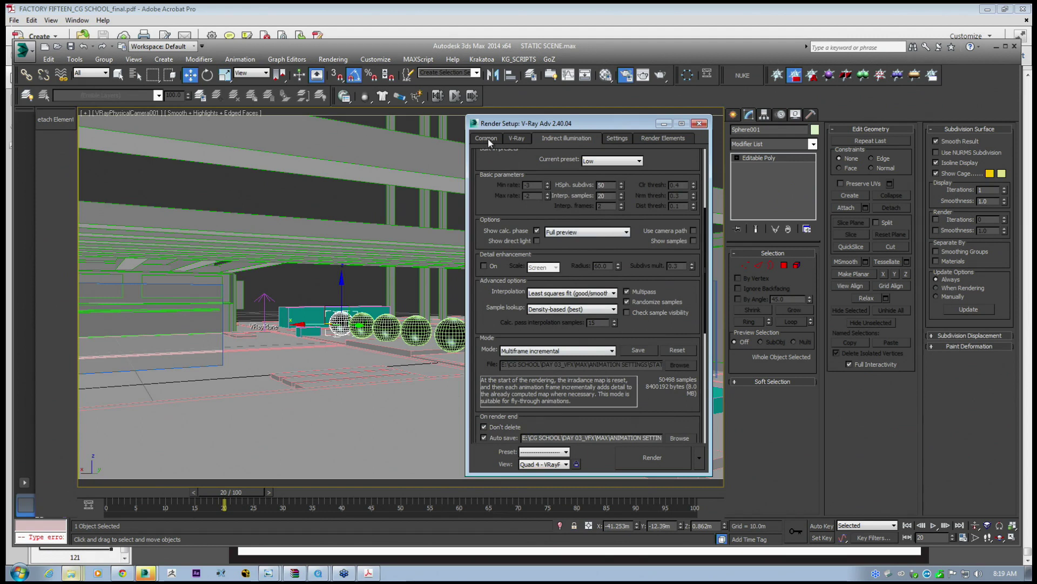
click(519, 138)
drag(570, 283, 567, 162)
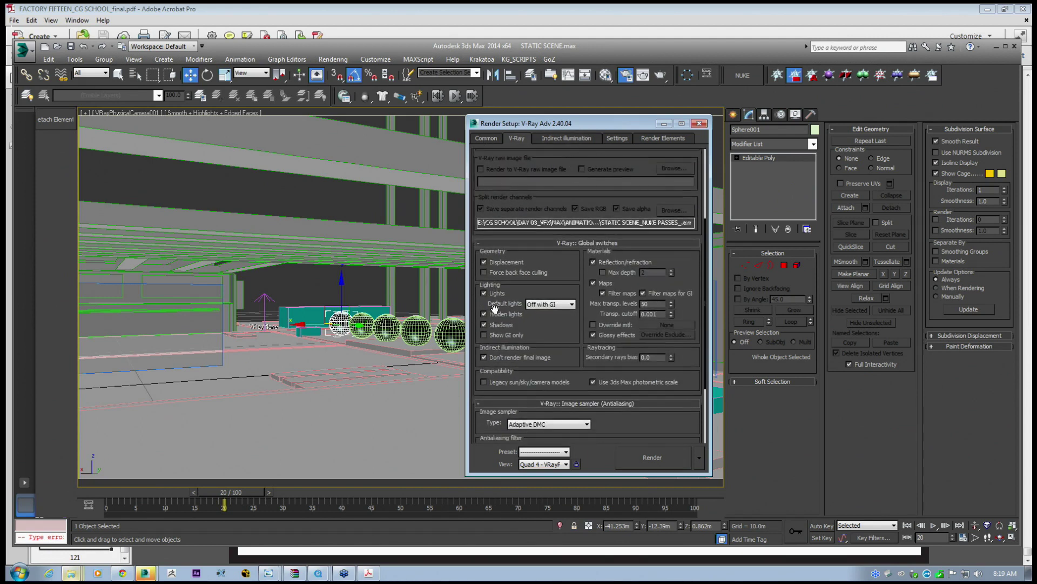
click(484, 358)
Review the frame range, frame step and render output once more, and return to the GI engine settings.
click(486, 139)
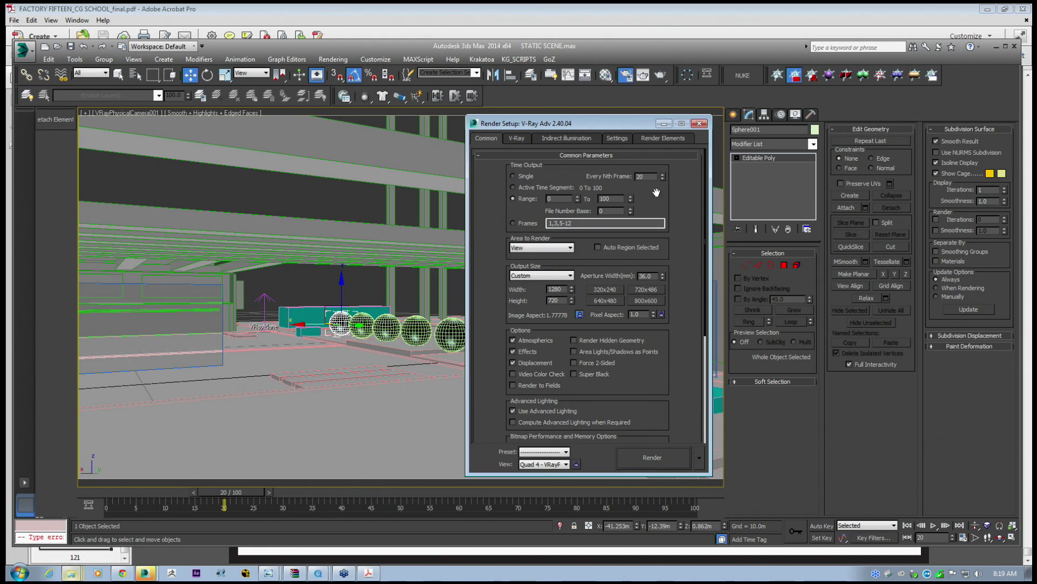
drag(684, 253, 684, 90)
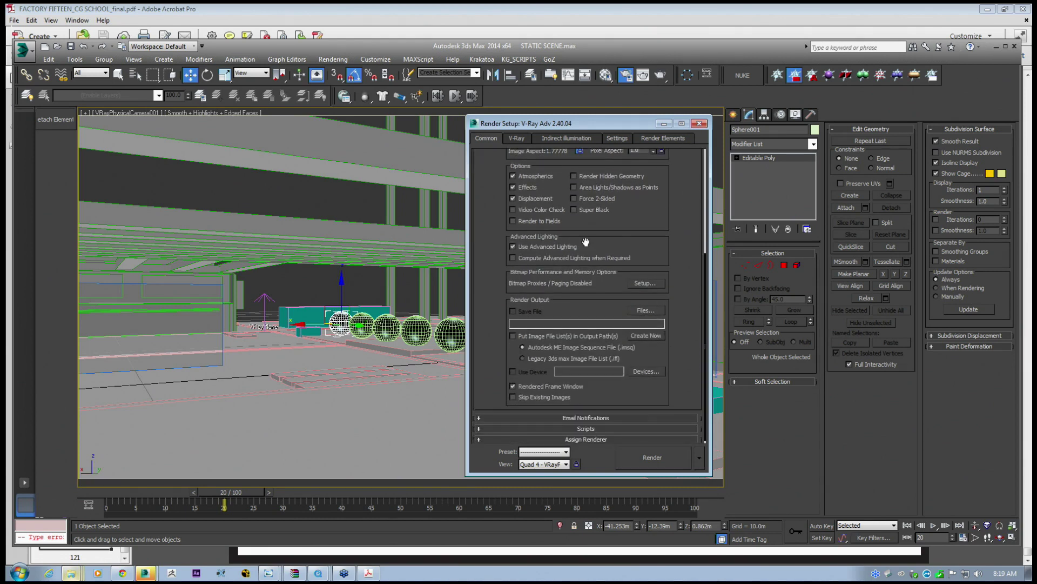
scroll(645, 239, up, 5)
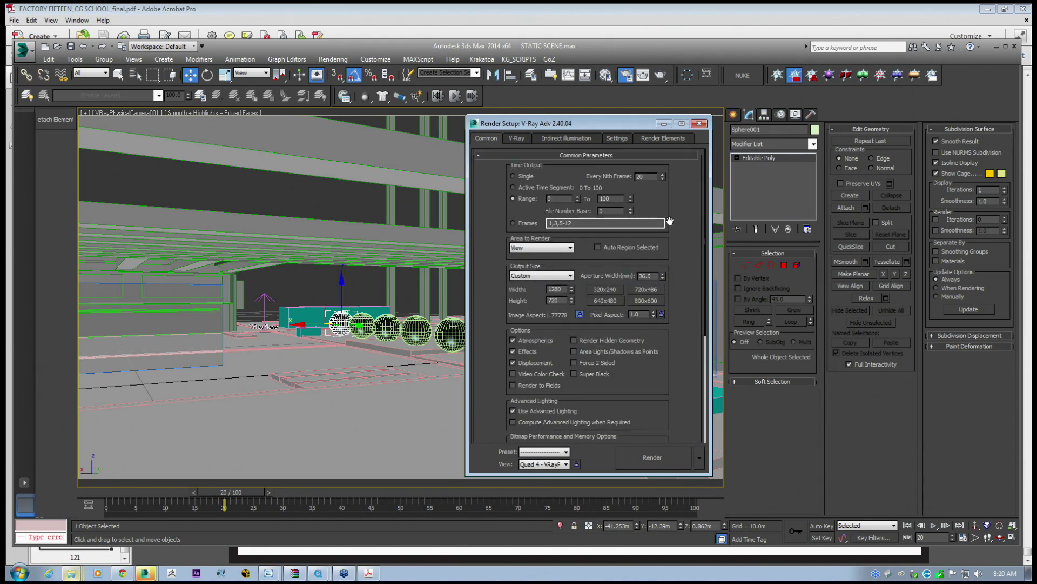
mouse_move(558, 124)
mouse_down()
mouse_move(581, 131)
mouse_move(498, 122)
mouse_move(560, 122)
mouse_up()
click(537, 135)
drag(546, 208, 528, 462)
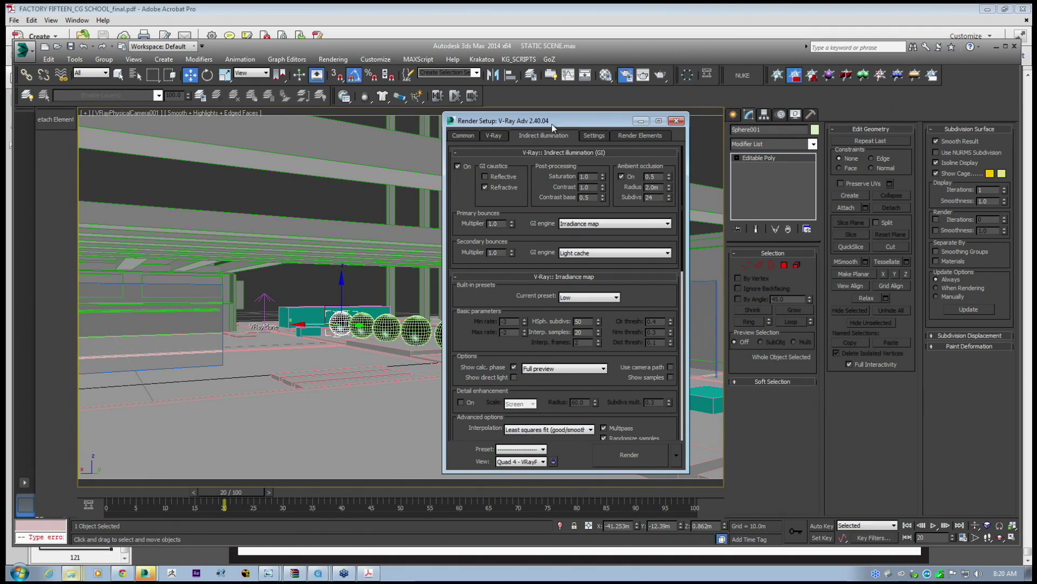
Review the irradiance map's Multiframe incremental mode and auto save settings together with the light cache calculation parameters.
drag(559, 354, 579, 121)
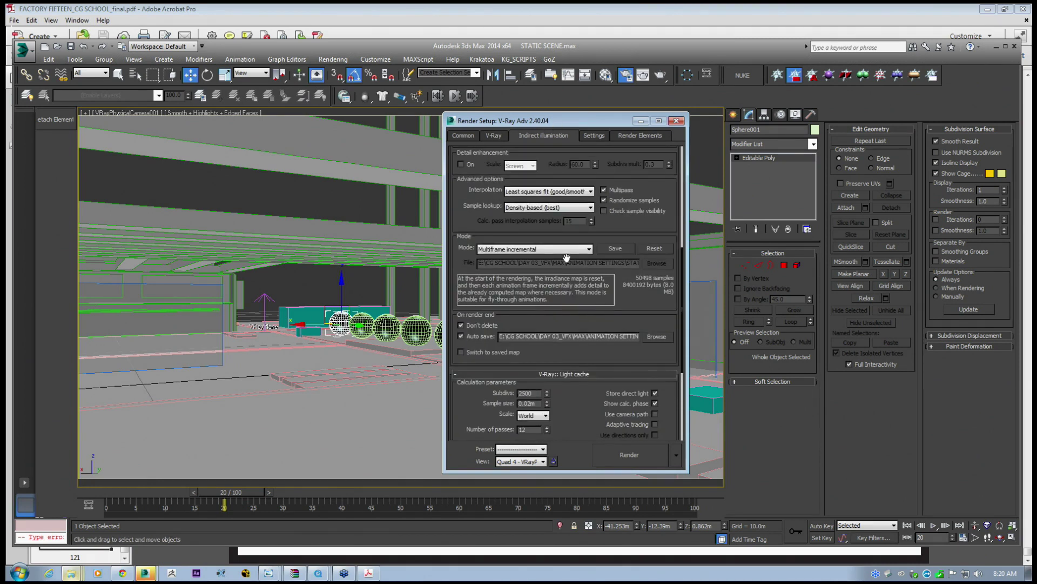
drag(539, 231, 538, 284)
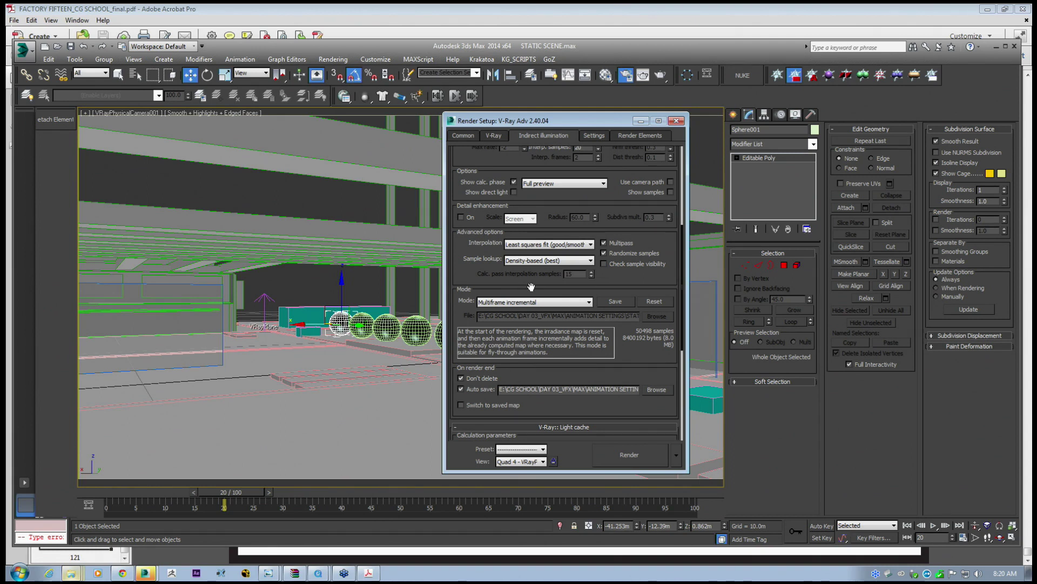
mouse_move(532, 287)
mouse_down()
mouse_move(537, 273)
mouse_move(533, 291)
mouse_up()
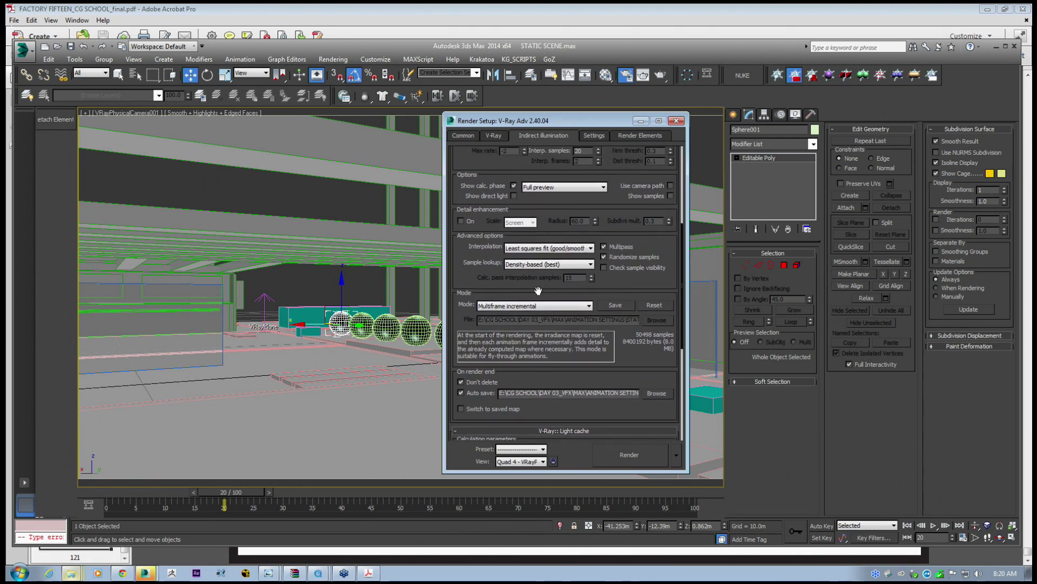
drag(538, 291, 547, 226)
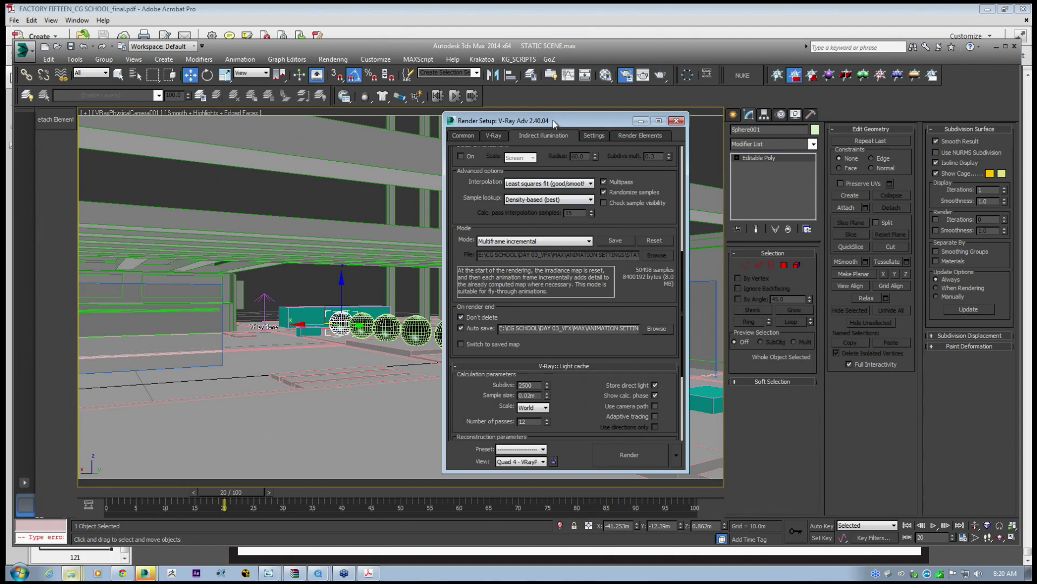
drag(542, 222, 546, 401)
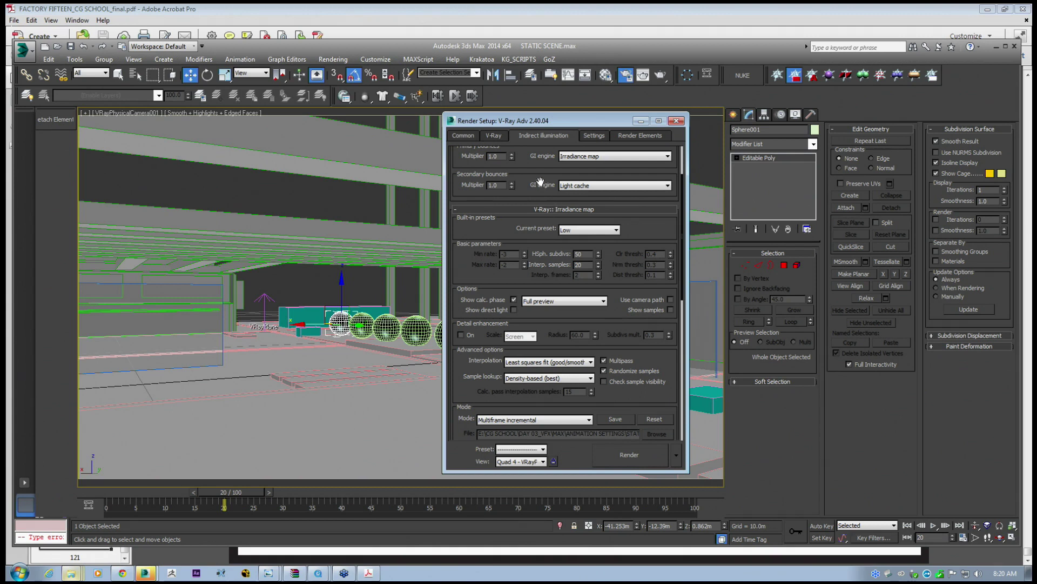
drag(550, 294, 565, 70)
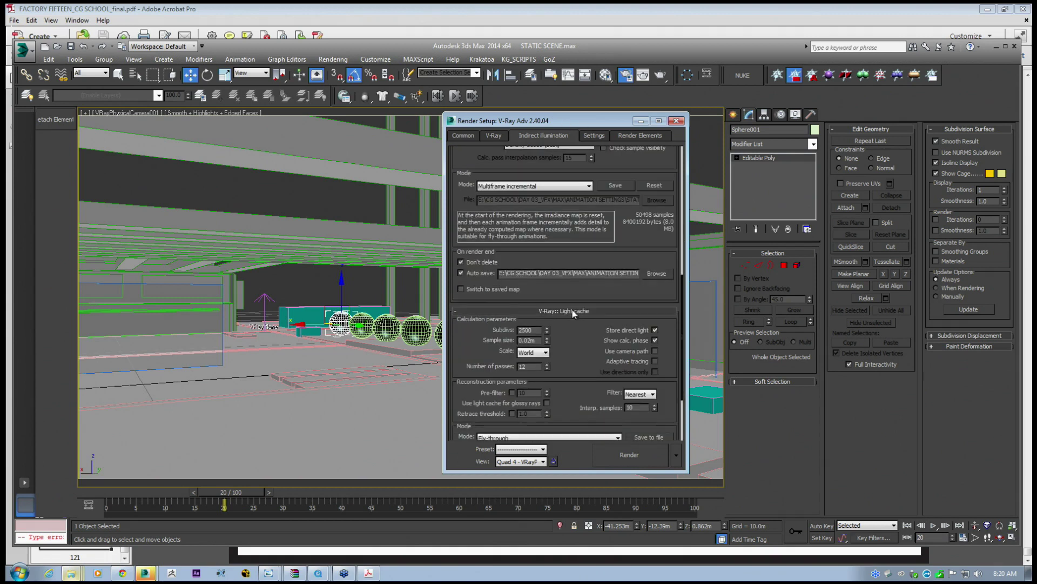
Switch the light cache mode to From file and load STATIC SCENE_LC CGSCHOOL_.vrlmap from the STATIC SCENE folder.
drag(568, 368, 567, 168)
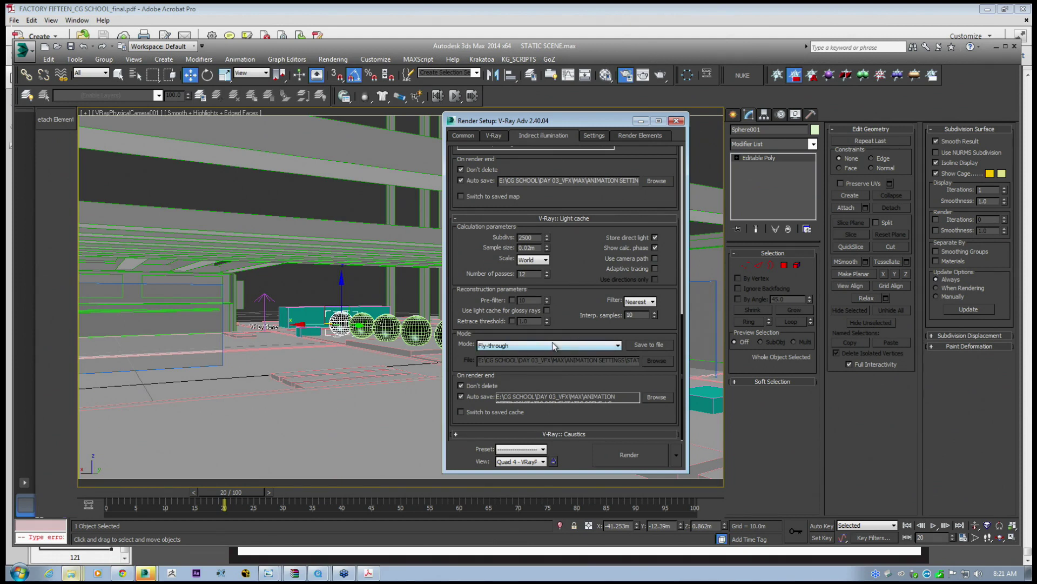
click(577, 347)
click(573, 341)
click(583, 348)
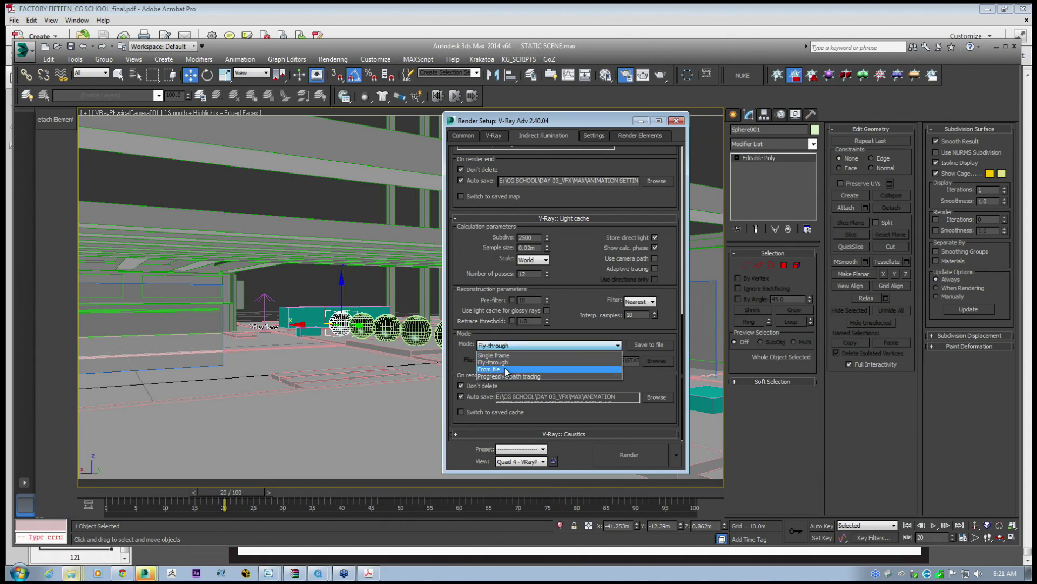
click(521, 369)
click(656, 361)
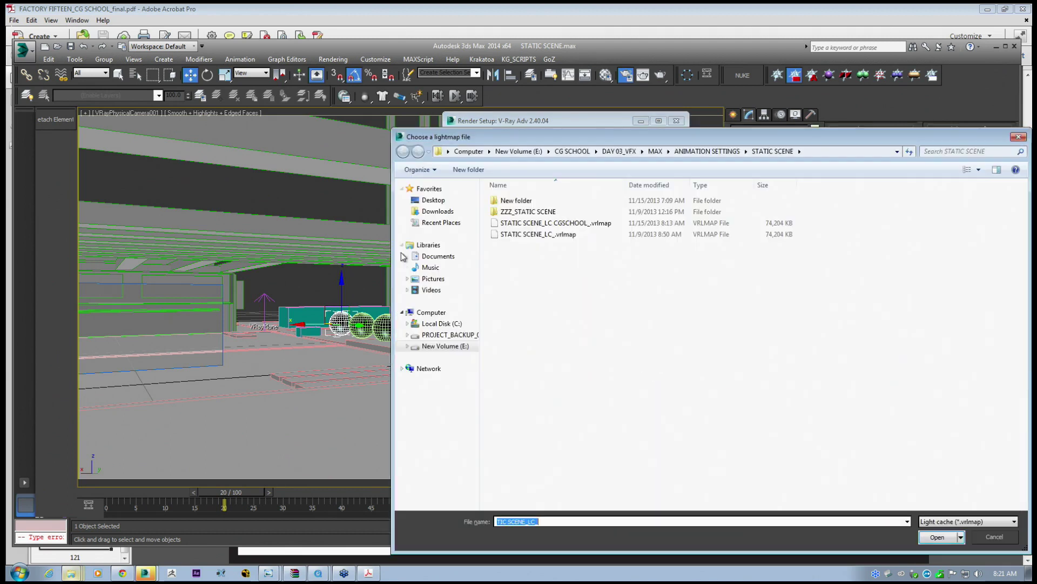
click(556, 224)
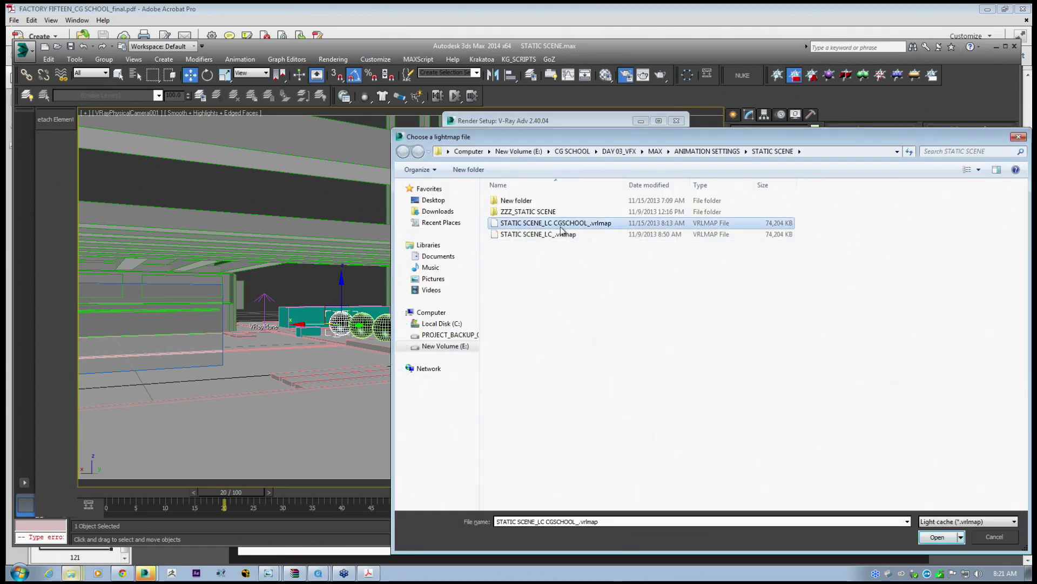
drag(563, 138, 465, 125)
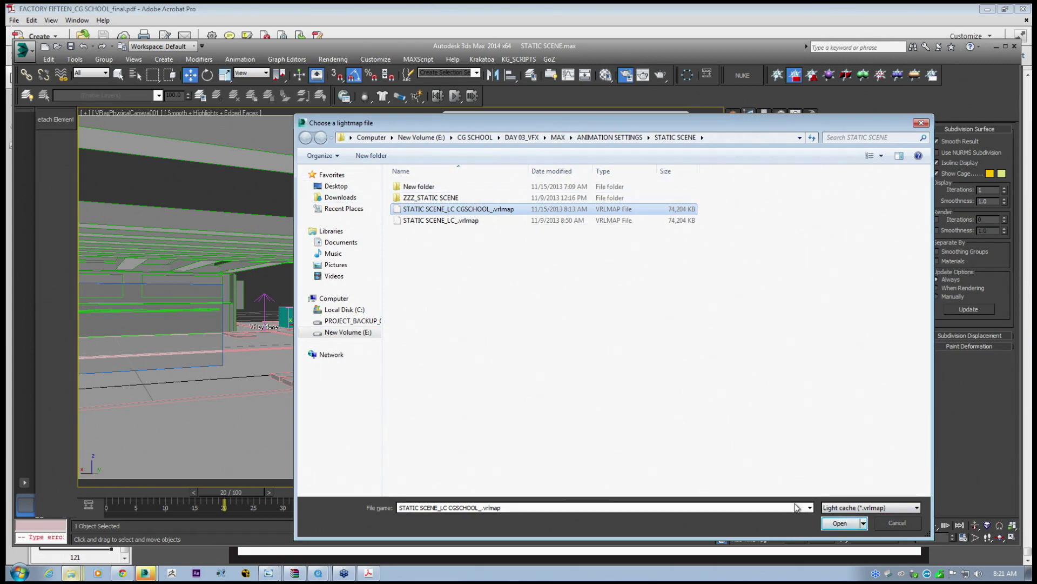
click(840, 523)
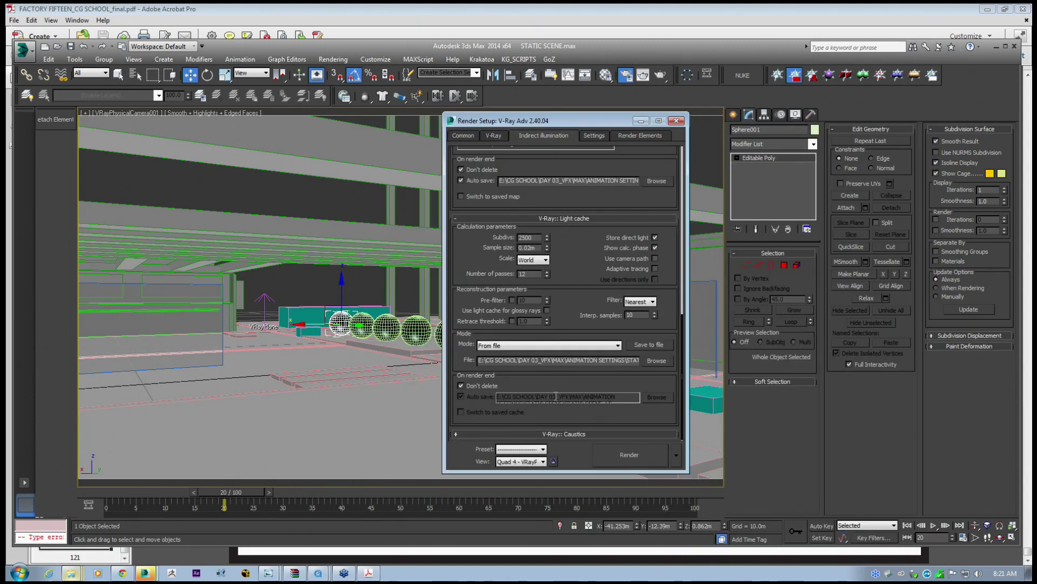
Switch the irradiance map mode to From file and load STATIC SCENE_IM CGSCHOOL_.vrmap.
scroll(565, 295, up, 6)
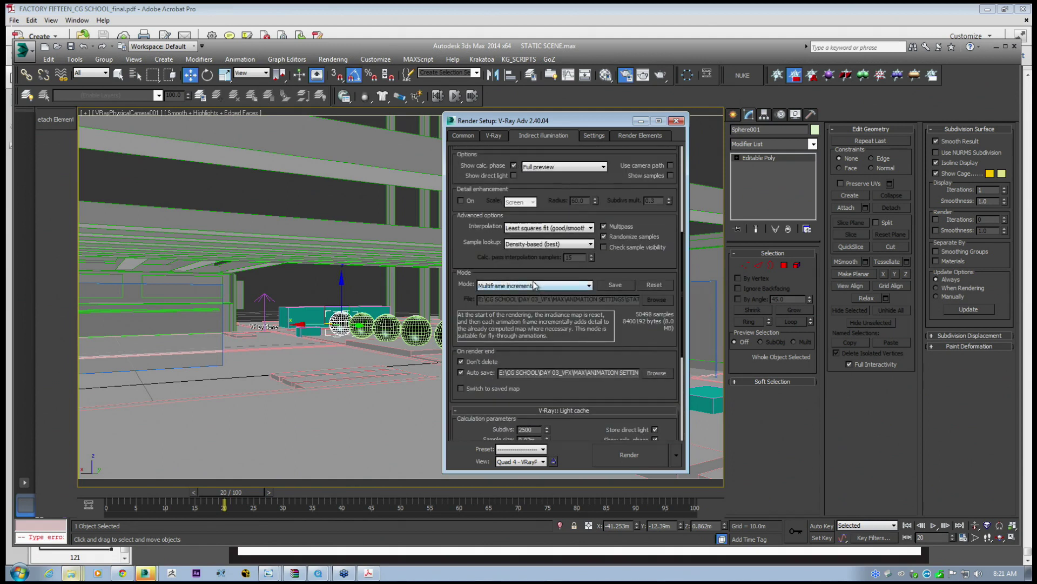
click(587, 286)
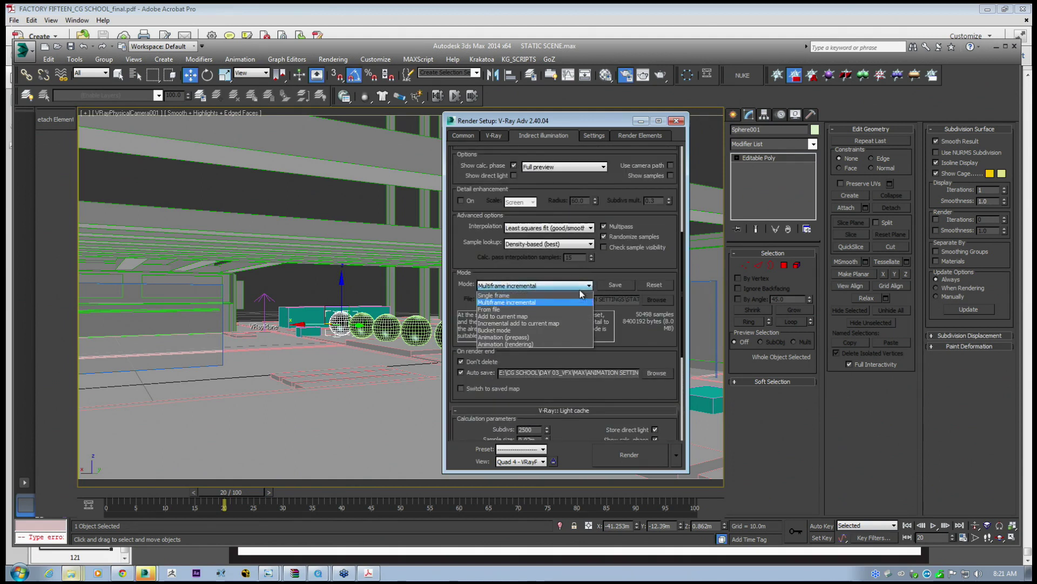
click(543, 304)
click(654, 300)
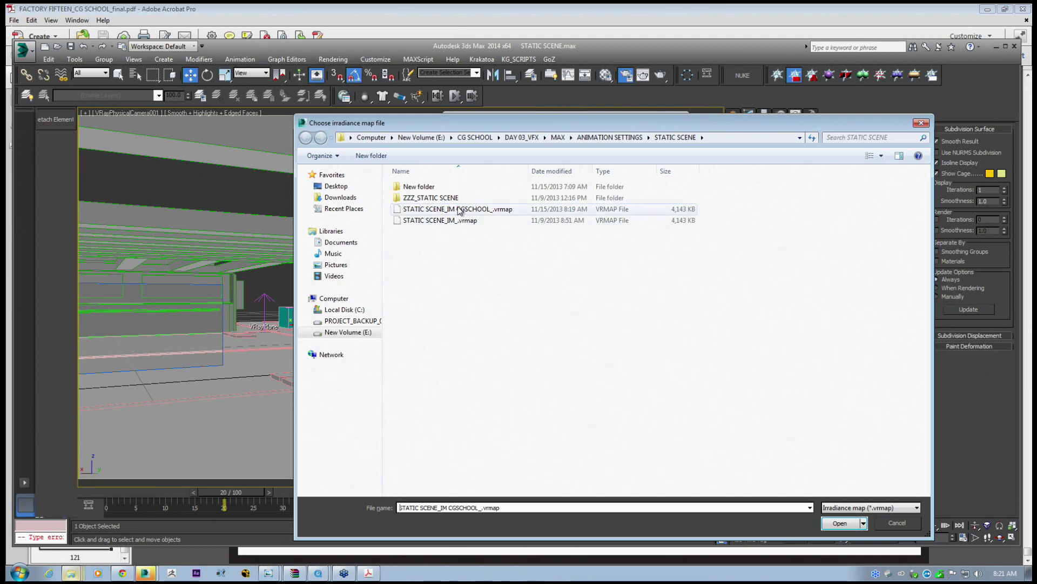
click(835, 523)
Check the V-Ray global switches and render elements, and set the time output to every 1st frame.
click(493, 135)
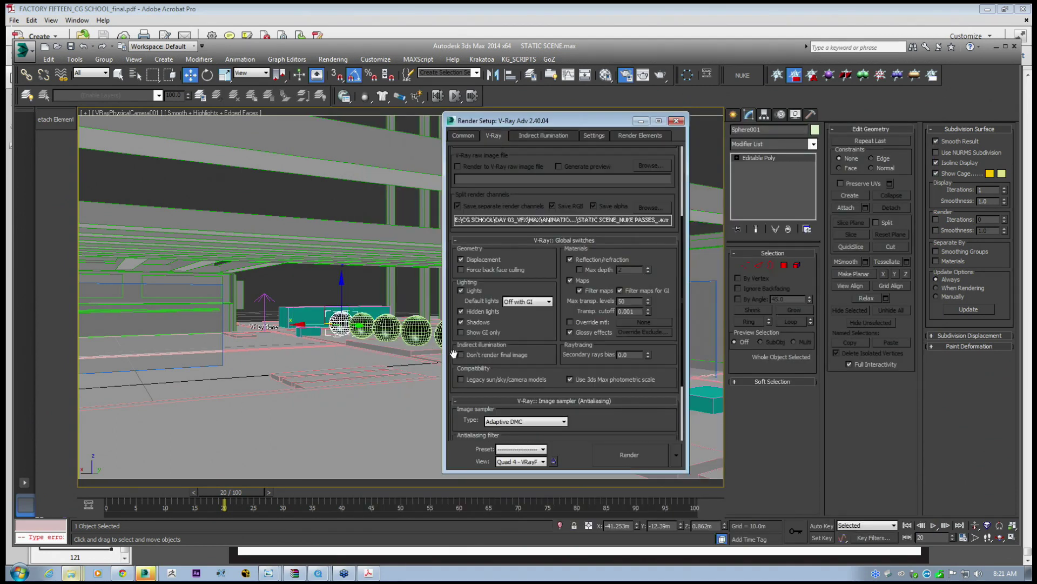
click(618, 135)
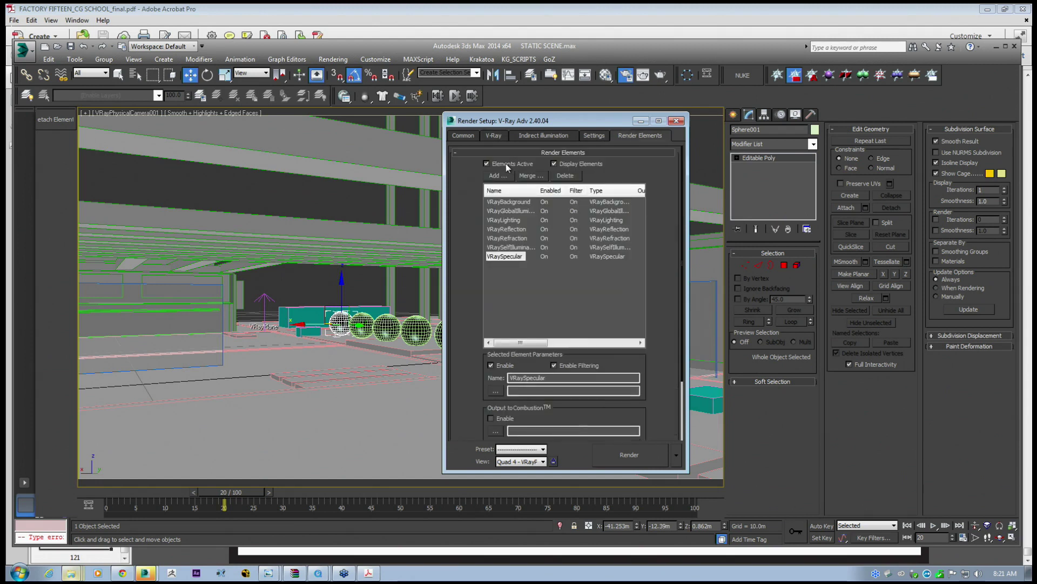
click(461, 136)
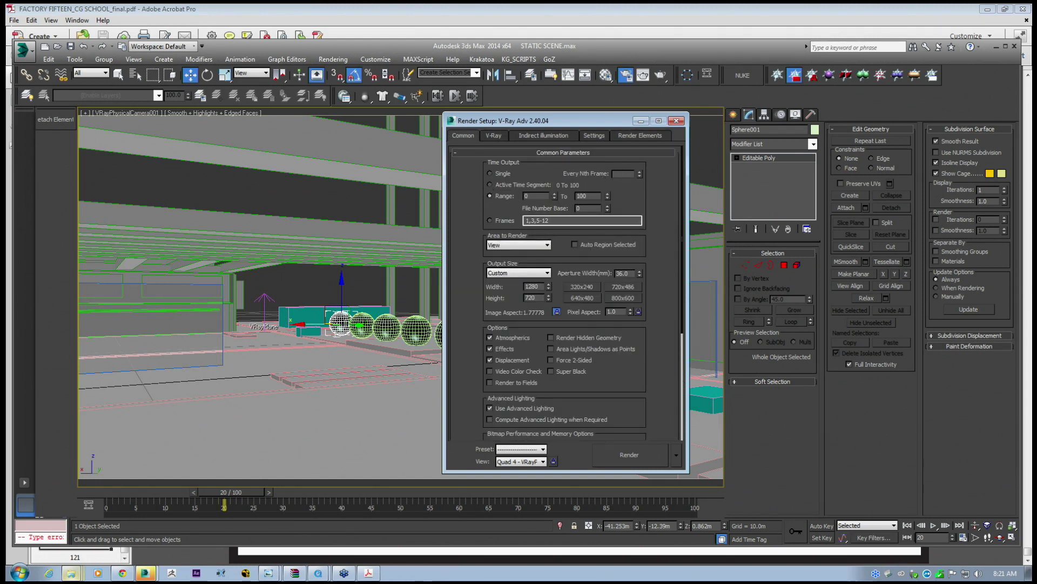
text(1)
drag(562, 126, 568, 129)
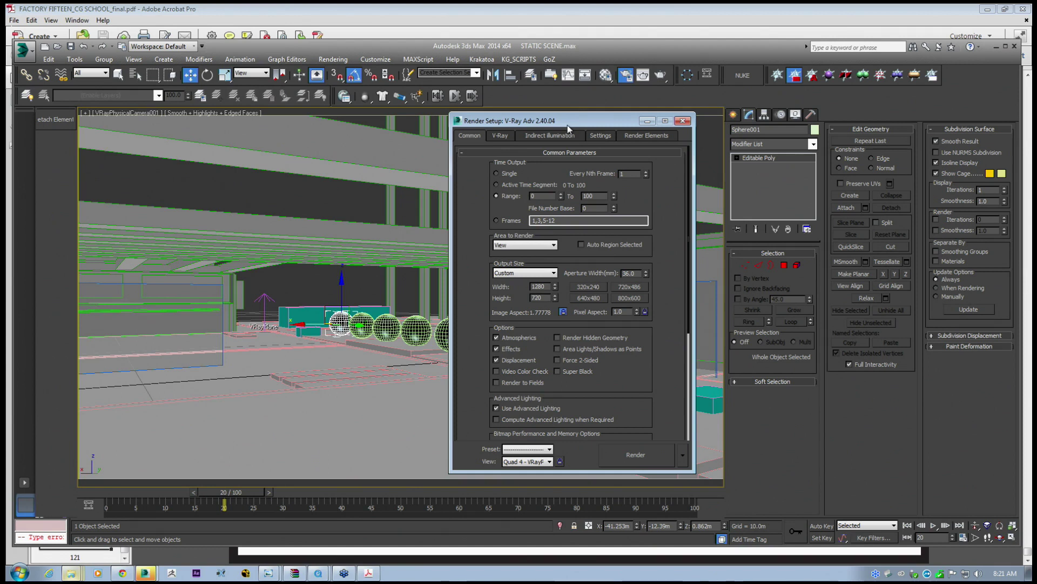
Open the network render job assignment without saved output images, inspect its job dependencies, and leave without submitting.
scroll(648, 385, down, 10)
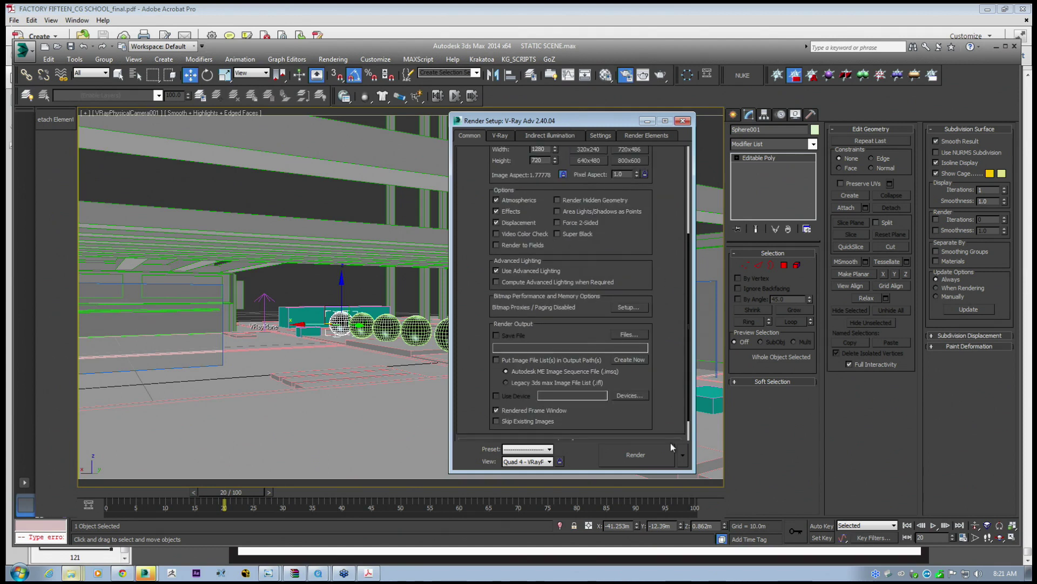
click(682, 457)
click(737, 514)
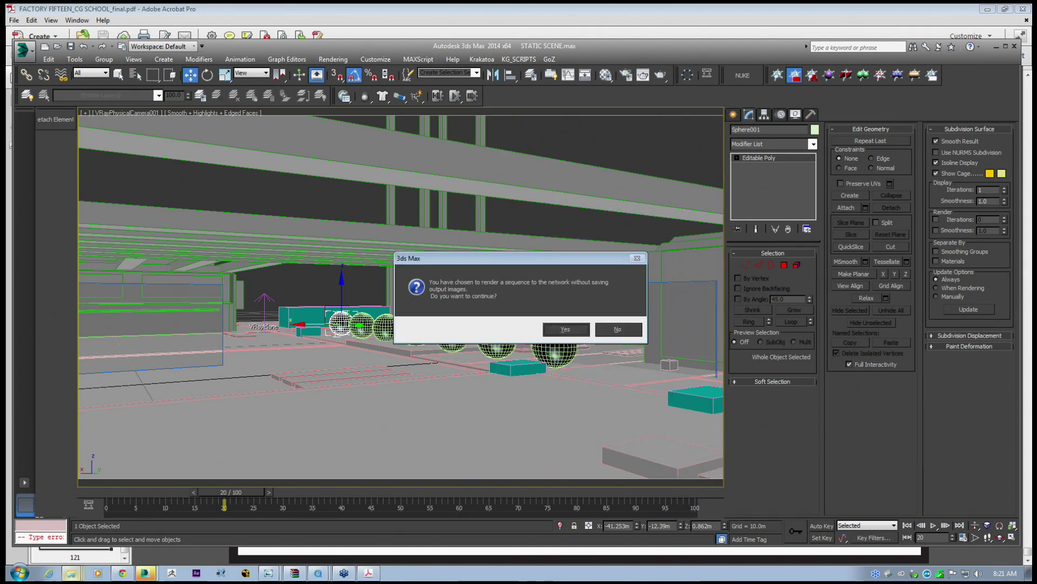
click(565, 329)
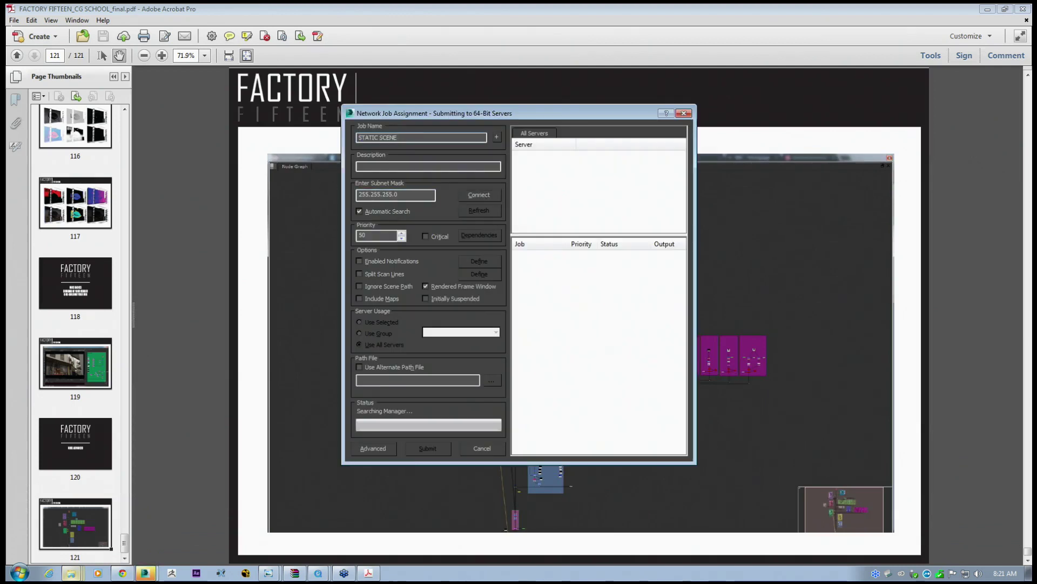
click(481, 235)
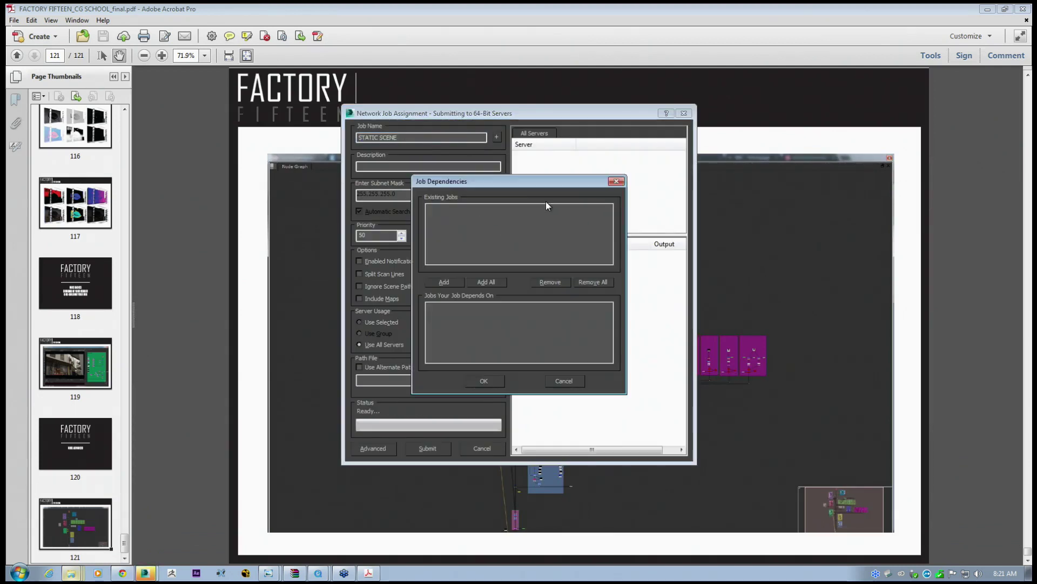
drag(493, 180, 633, 191)
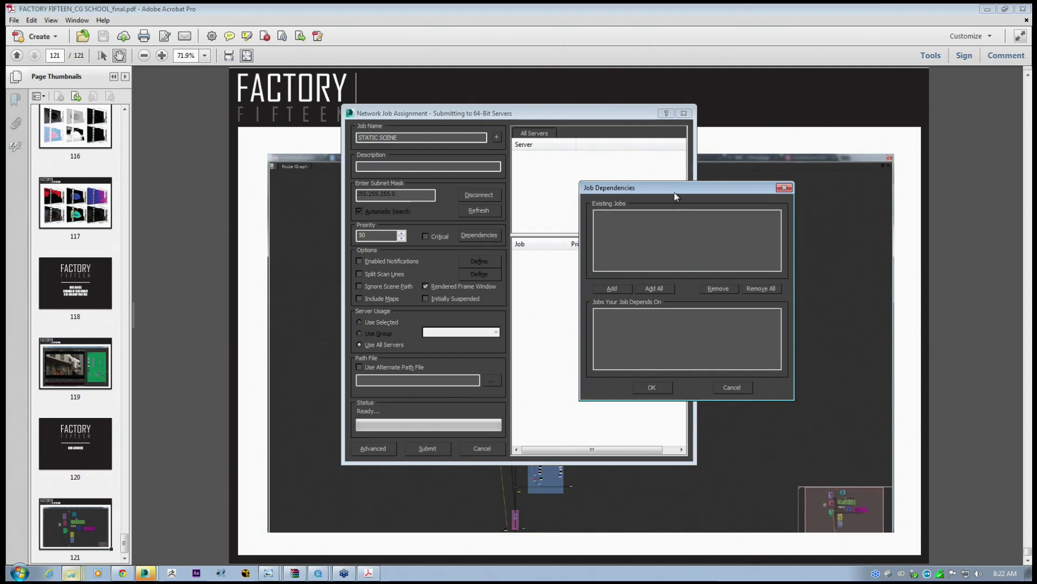
drag(681, 189, 690, 189)
click(741, 388)
click(483, 448)
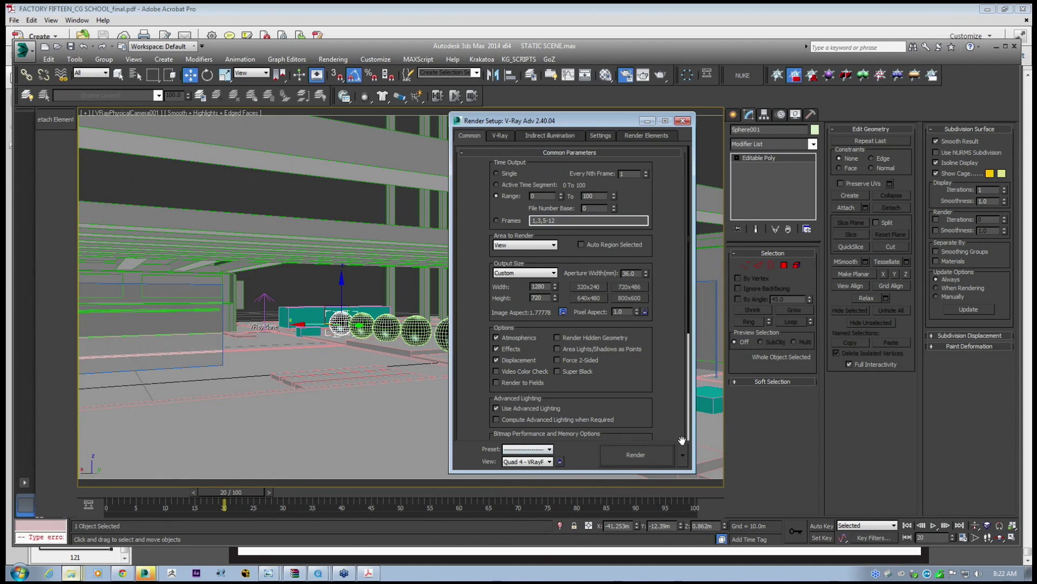
click(548, 135)
drag(535, 126, 518, 105)
click(472, 138)
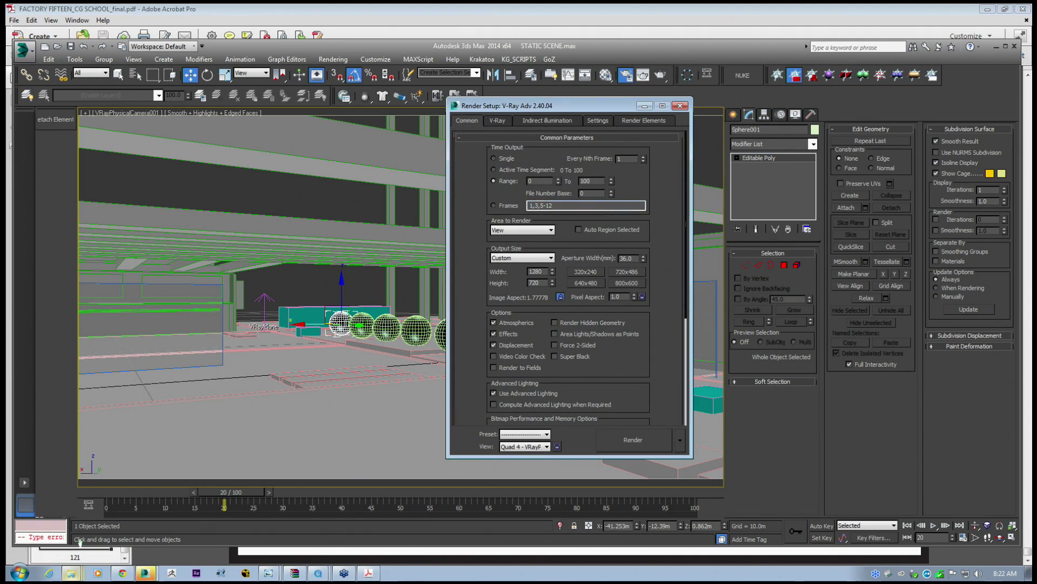
Play the exported video STATIC SCENE_.RGB_export from the ANIMATION SETTINGS folder in File Explorer, and put the player and folder away.
click(70, 573)
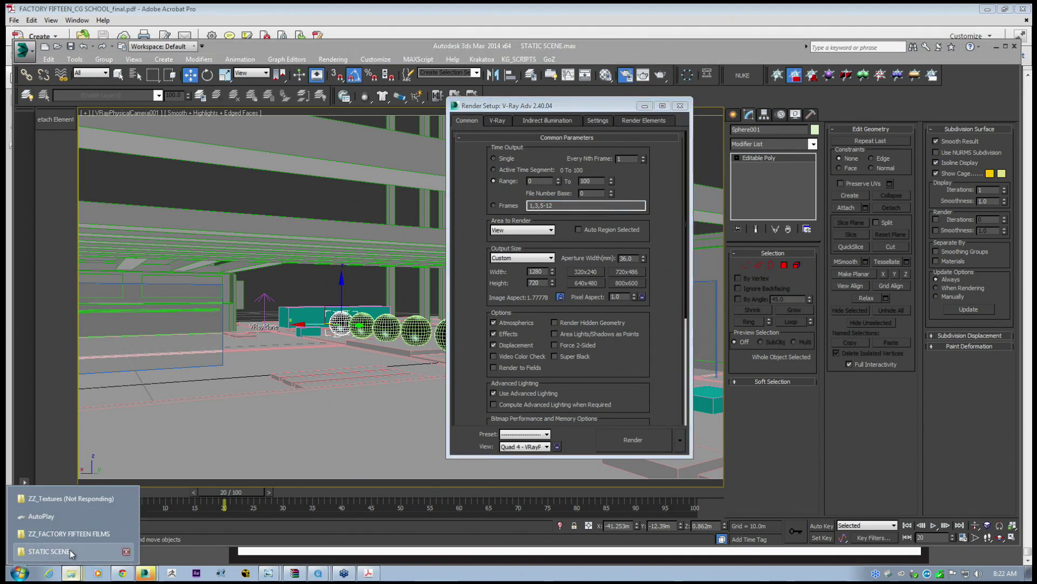
click(70, 549)
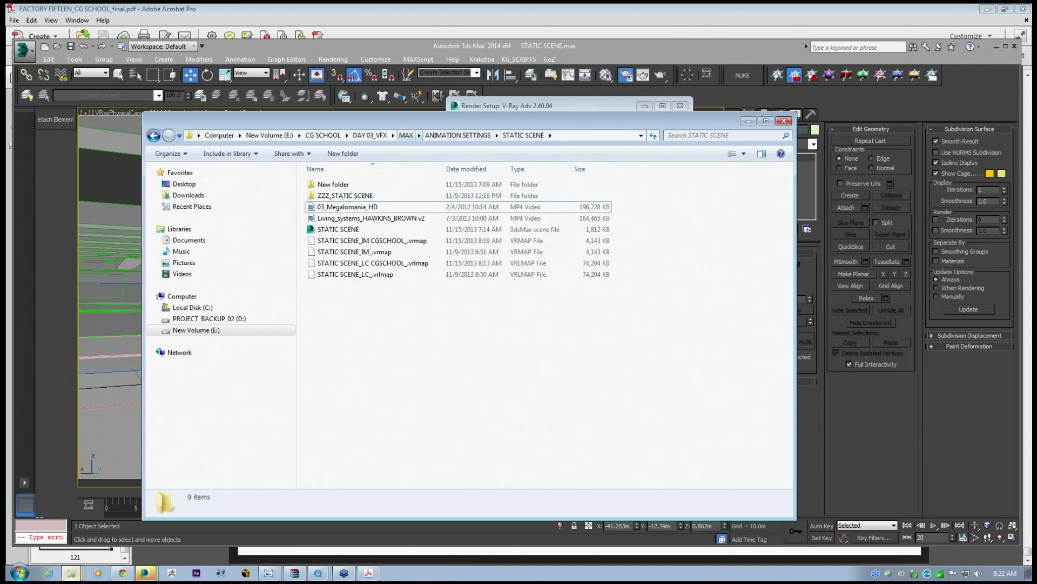
click(454, 136)
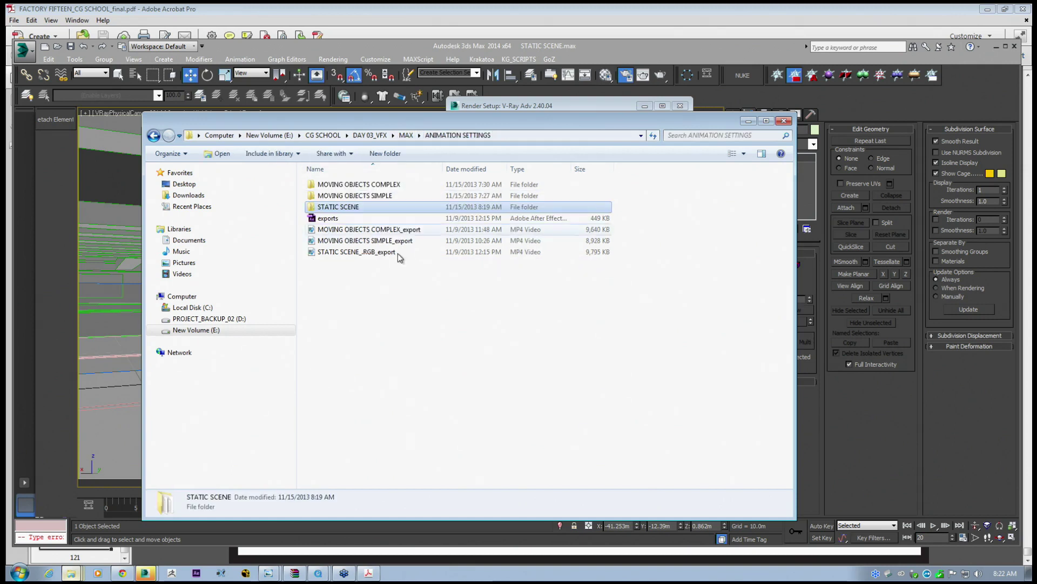
click(350, 257)
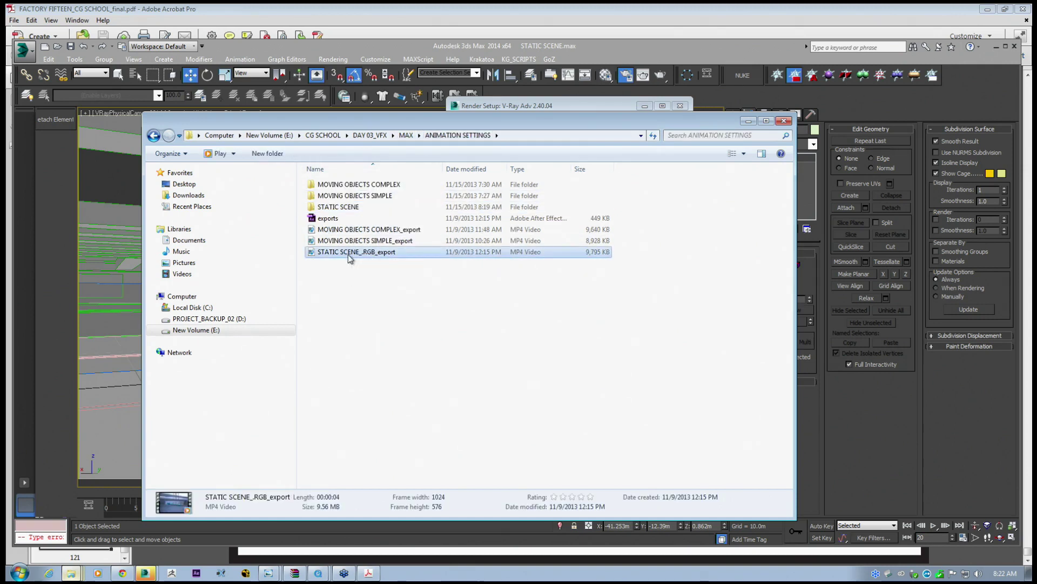
double_click(348, 254)
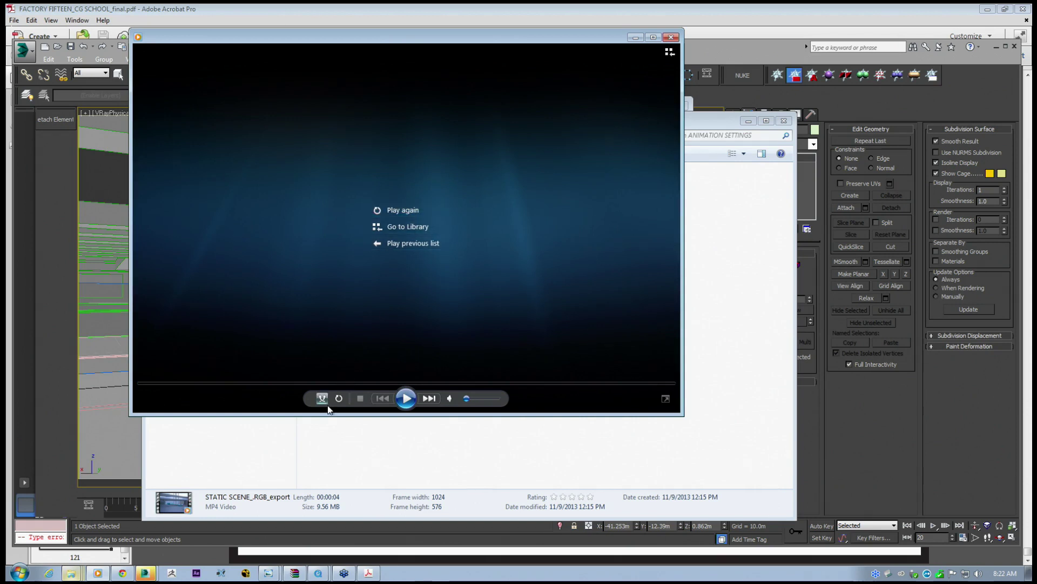
click(394, 208)
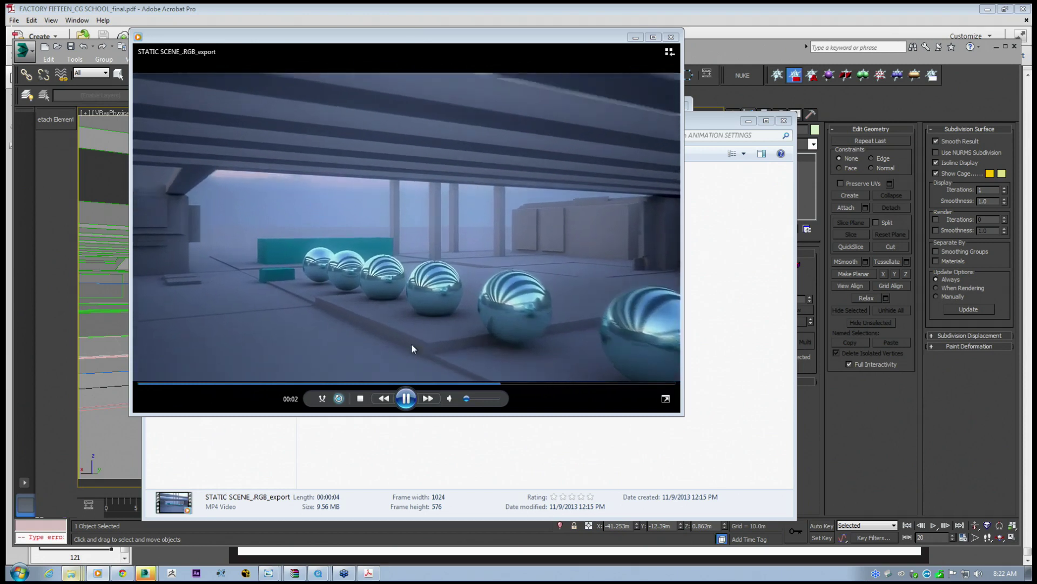
click(642, 37)
drag(496, 122, 510, 136)
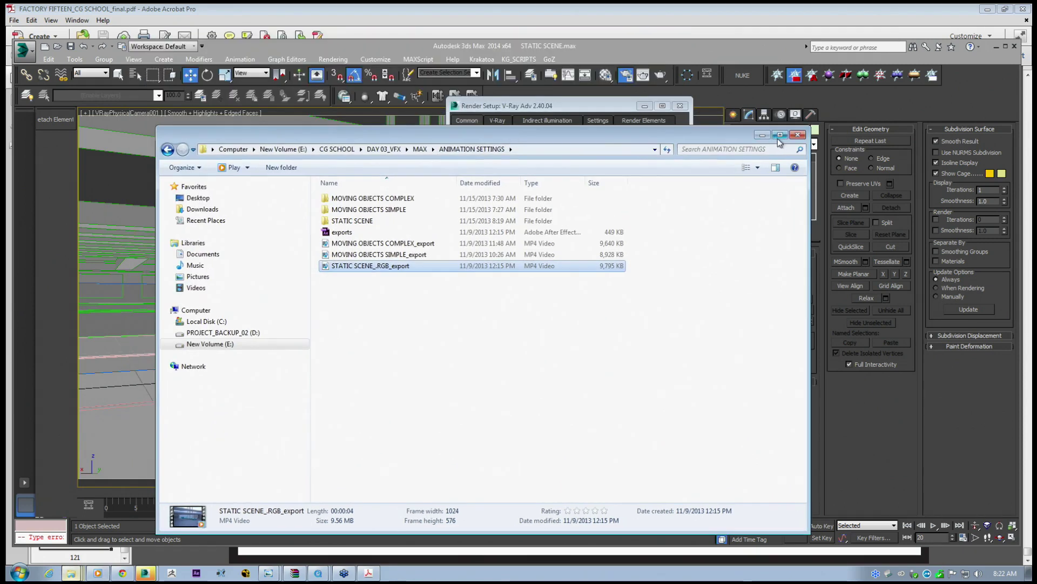
click(762, 136)
Look over the DMC sampler and system settings in Render Setup and return to the indirect illumination settings.
click(627, 122)
click(596, 123)
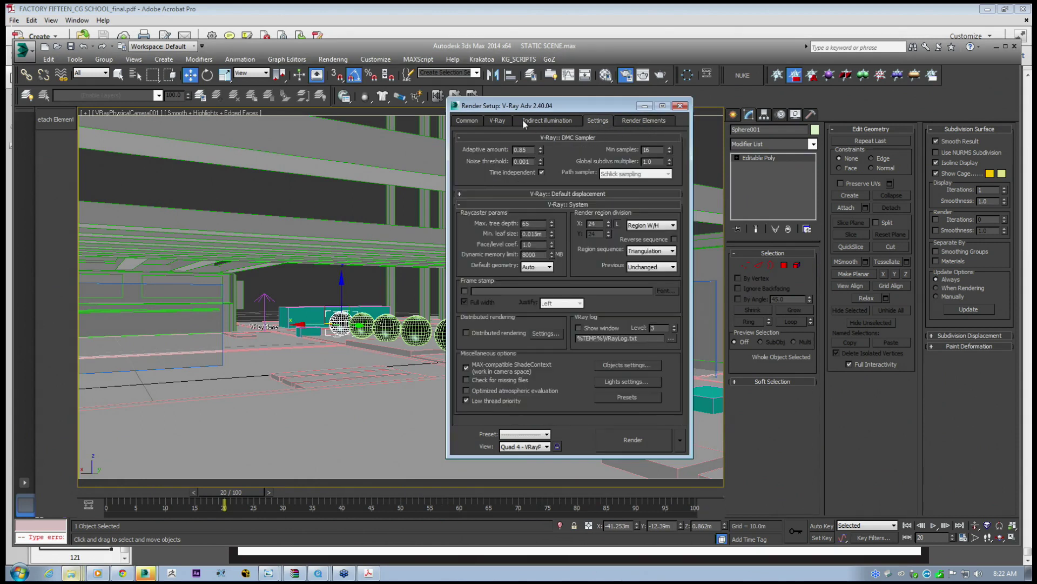
click(528, 121)
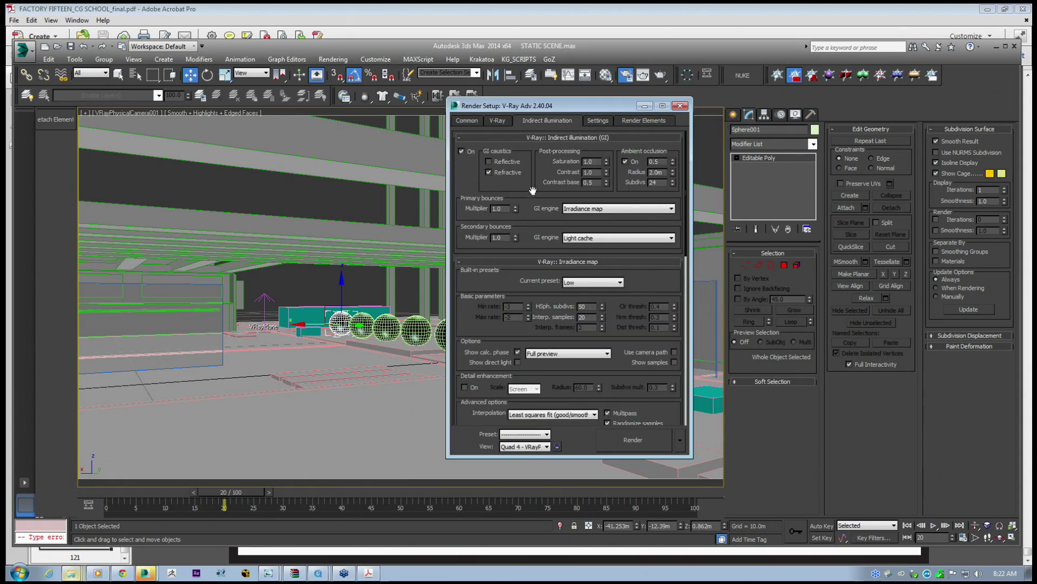
Look over the irradiance map and light cache settings, including the irradiance map's From file mode.
mouse_move(532, 191)
mouse_down()
mouse_move(532, 154)
mouse_move(528, 200)
mouse_up()
drag(553, 318, 555, 170)
drag(556, 242, 587, 191)
drag(583, 336, 576, 380)
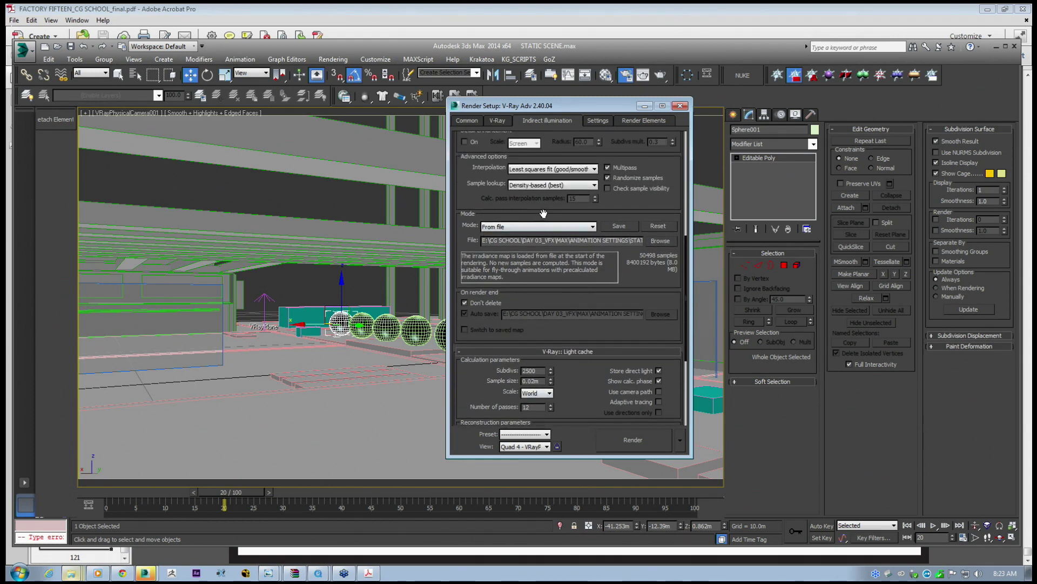
drag(547, 105, 527, 123)
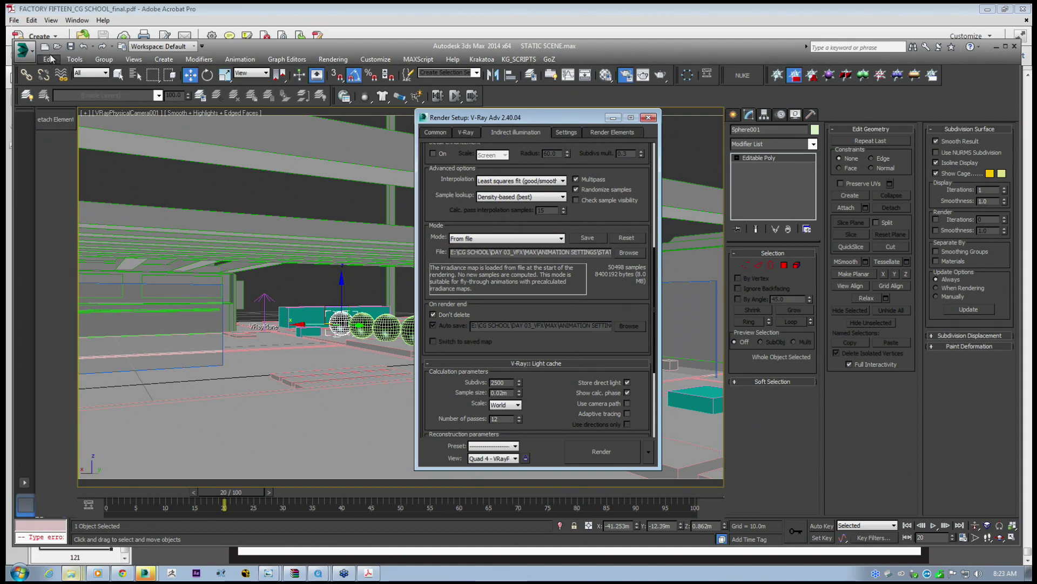
Switch to the empty untitled 3ds Max session and check its recent documents.
click(23, 50)
click(140, 574)
click(114, 535)
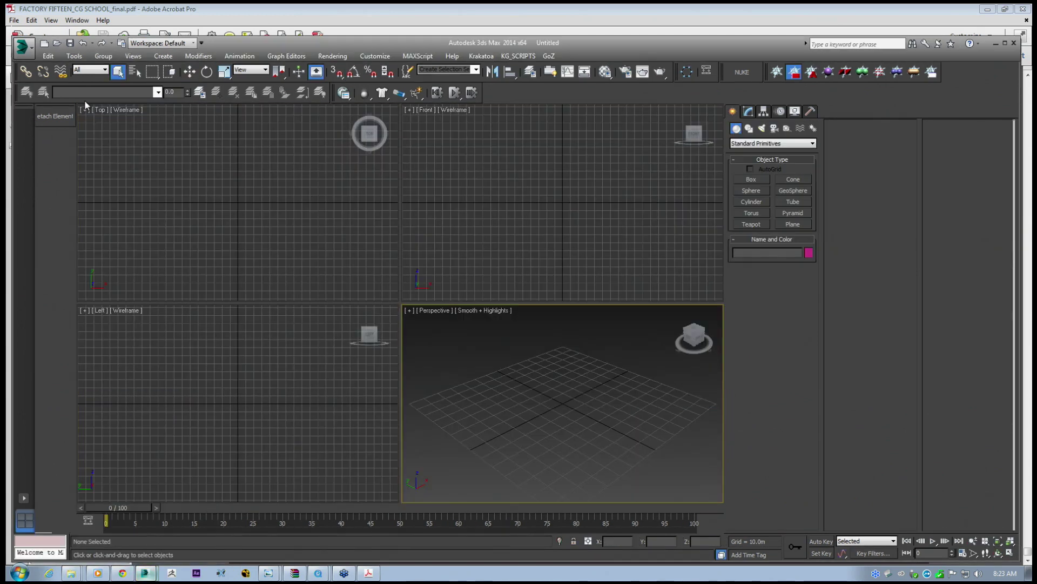
click(22, 47)
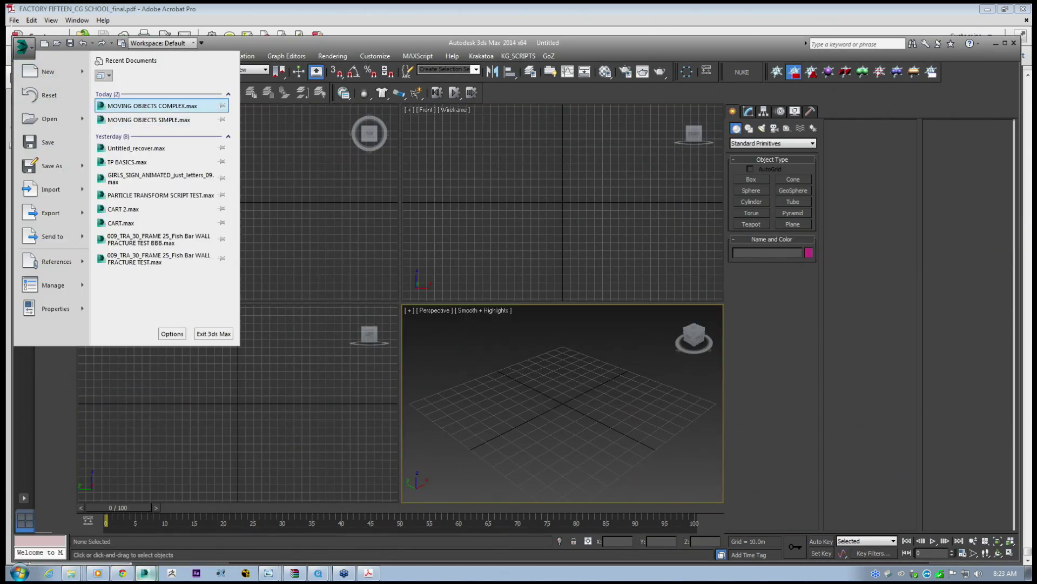
click(145, 106)
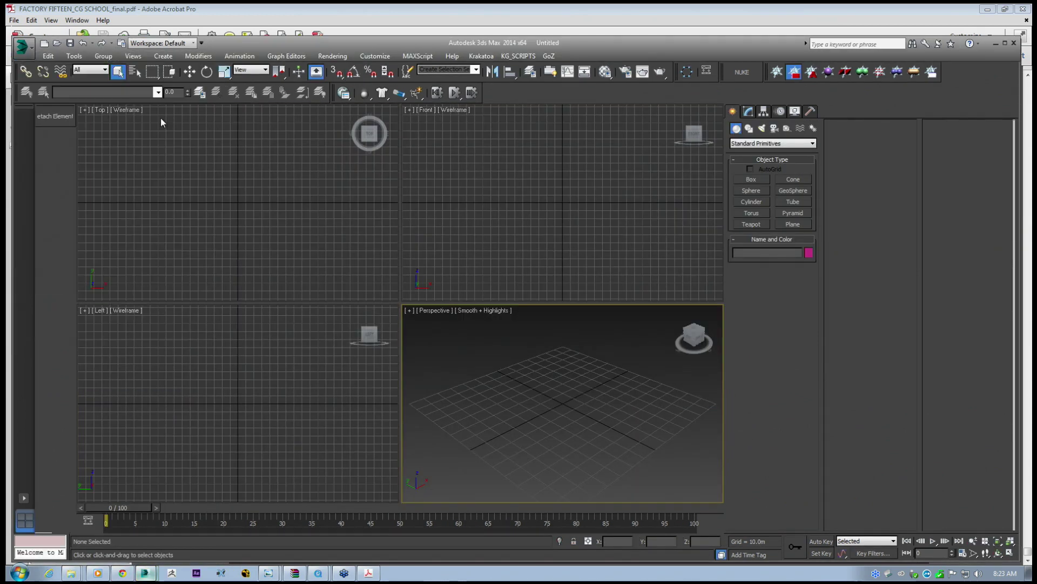
Open the scene MOVING OBJECTS SIMPLE from the MOVING OBJECTS SIMPLE folder inside ANIMATION SETTINGS.
click(26, 53)
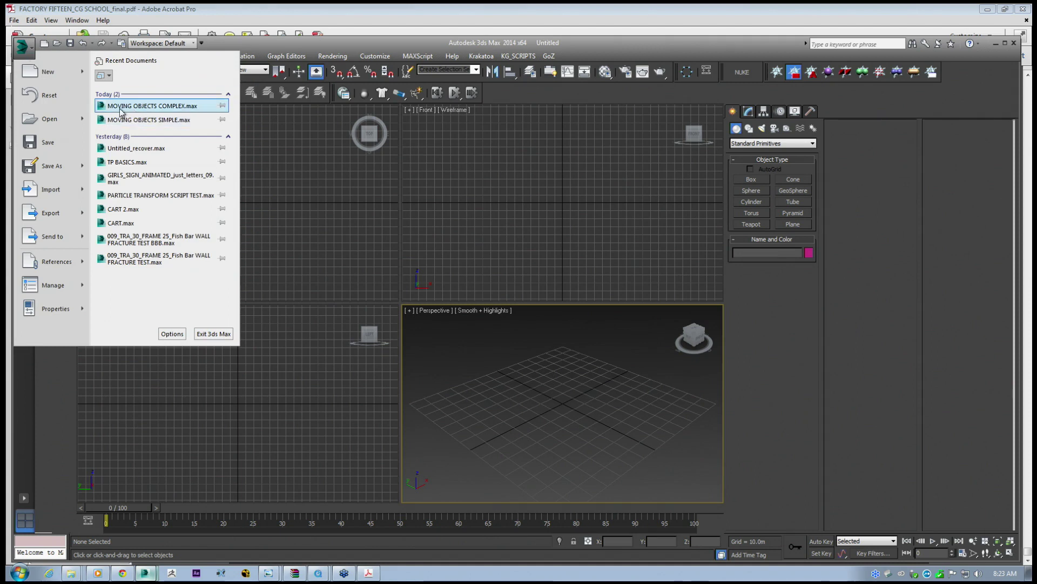
click(55, 119)
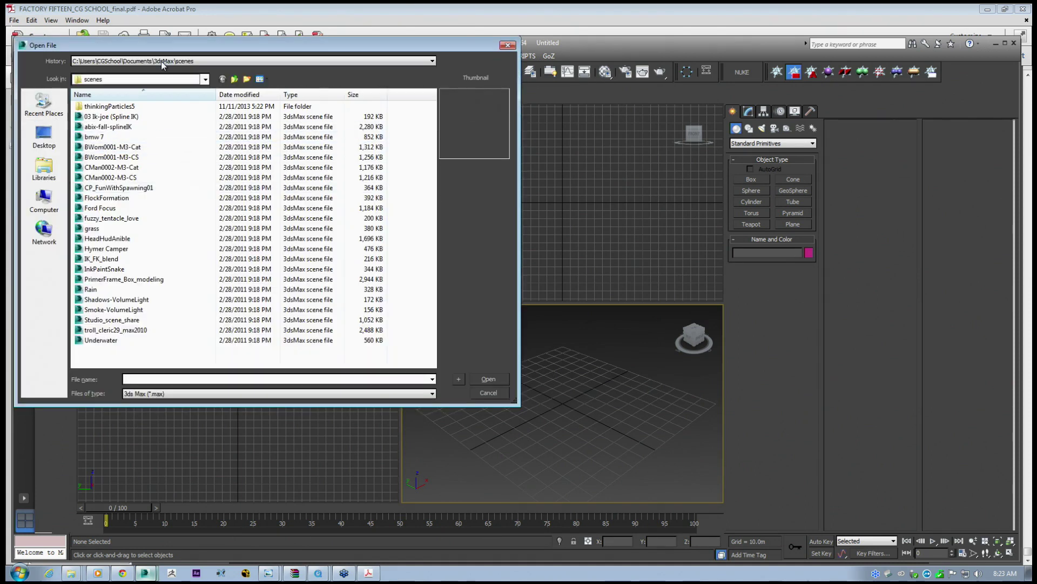
click(161, 63)
click(173, 78)
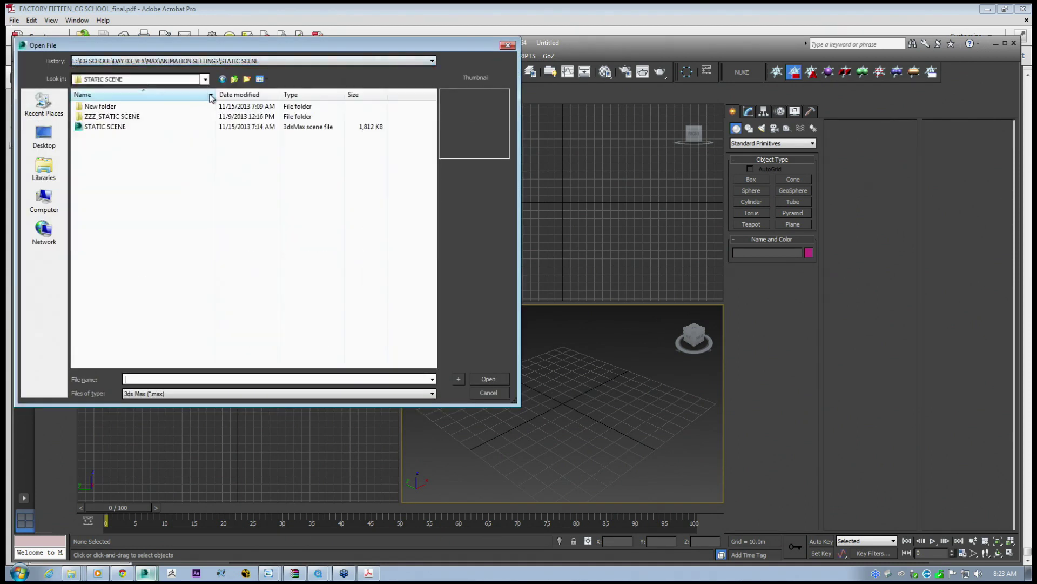
click(234, 78)
double_click(136, 119)
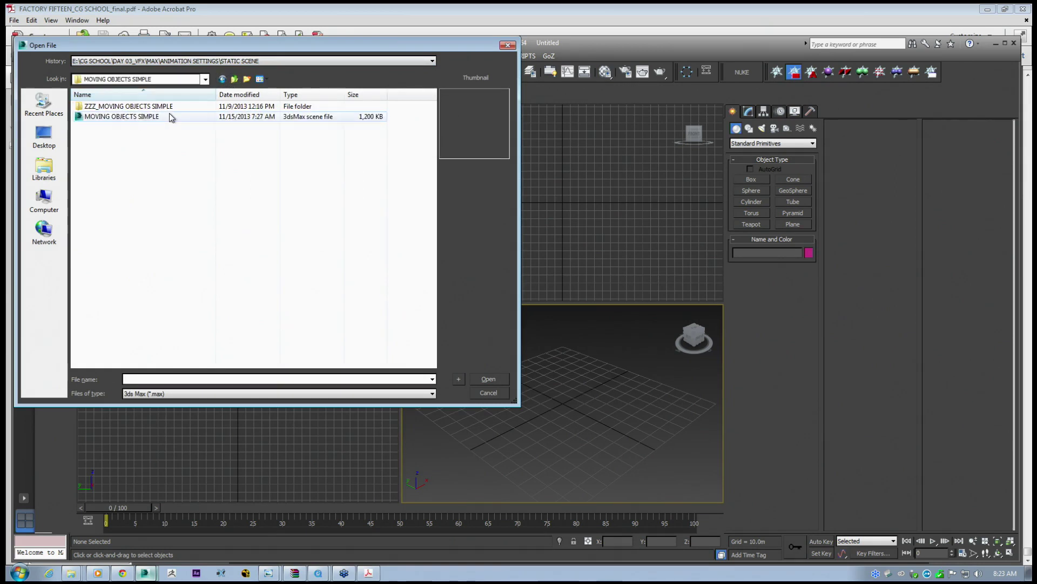
click(120, 117)
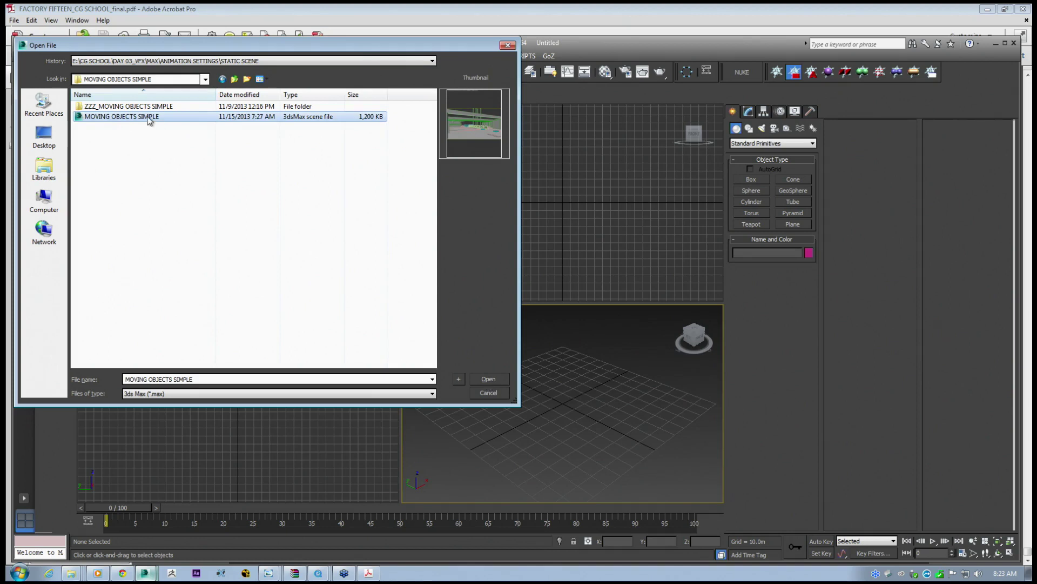
click(488, 378)
click(515, 387)
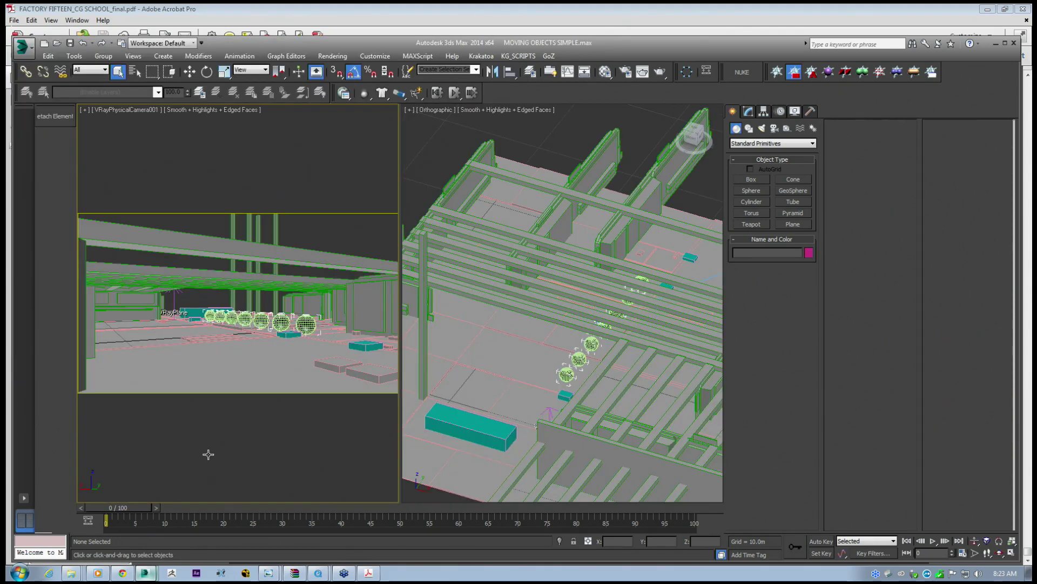
Play the video 121029_One Carrignton H264_ from the MOVING OBJECTS SIMPLE folder in File Explorer, pausing on the escalator and walking-figure shots.
click(72, 572)
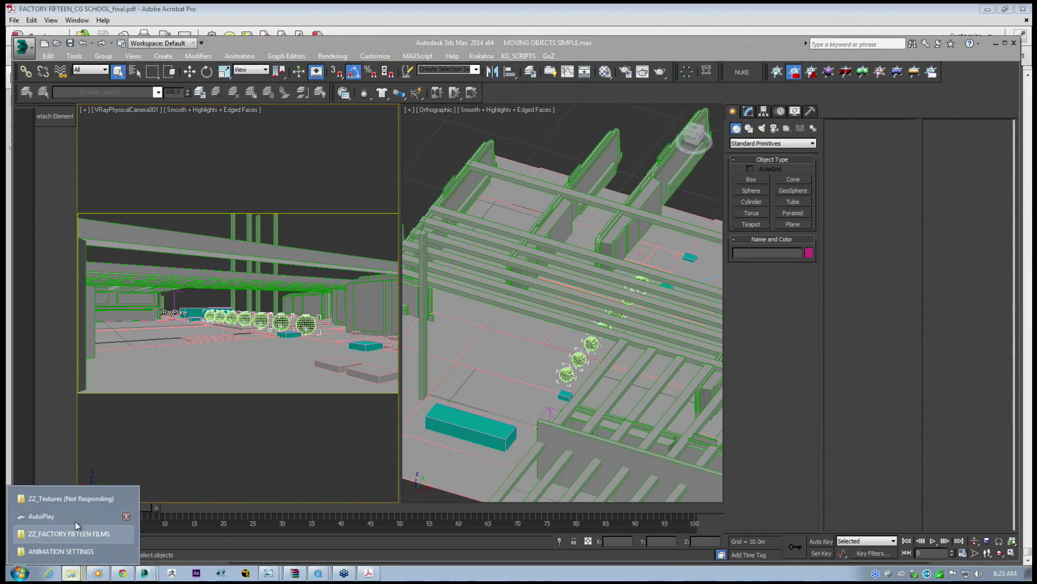
click(60, 550)
click(422, 150)
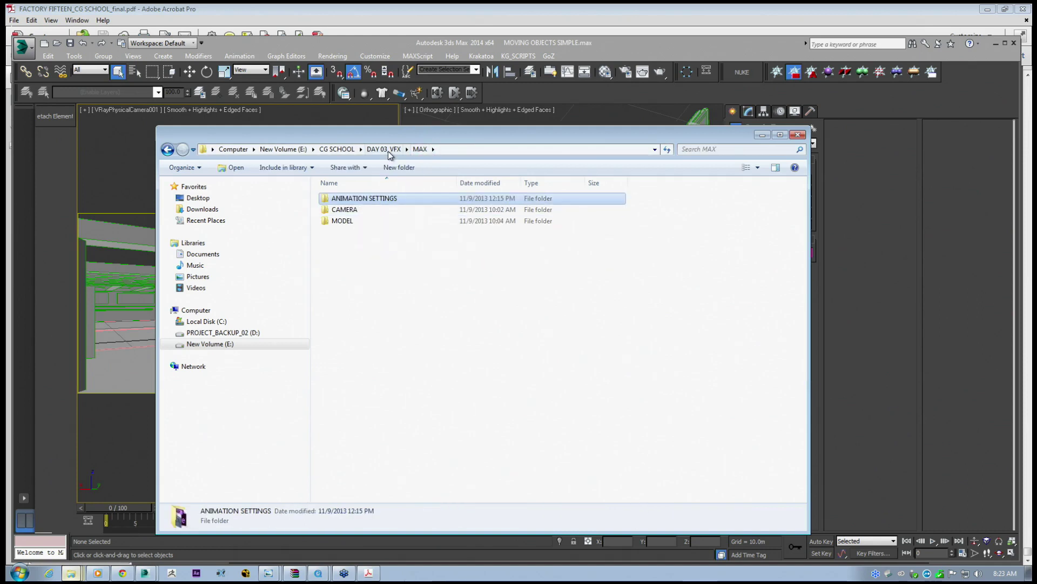
double_click(372, 200)
double_click(375, 210)
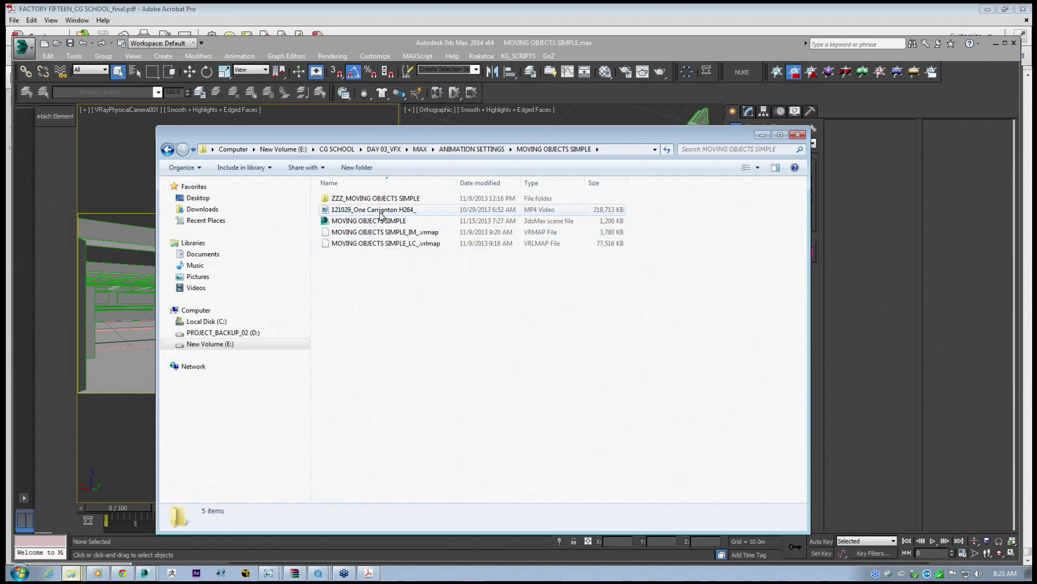
double_click(380, 213)
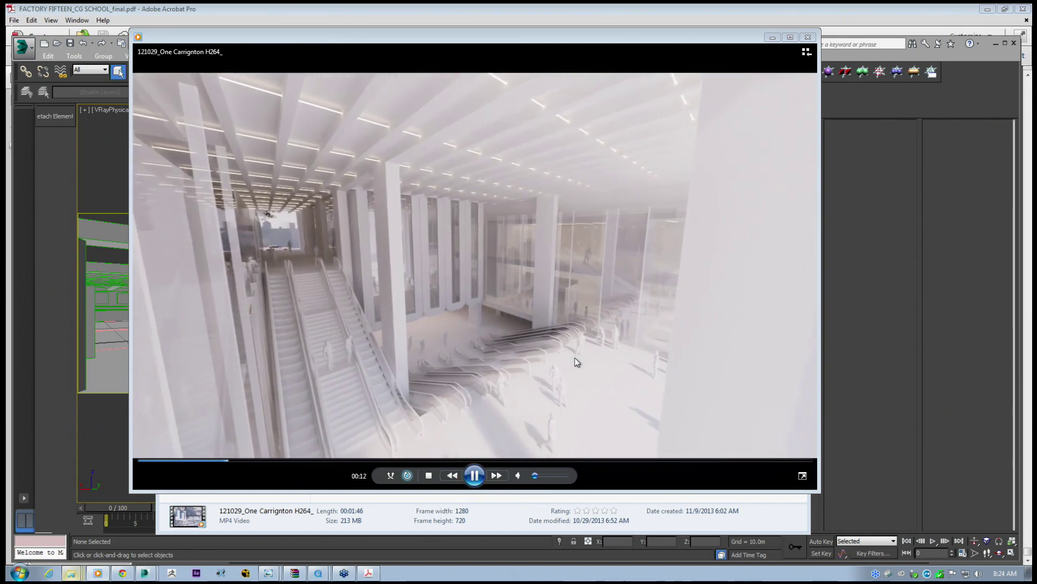
click(475, 478)
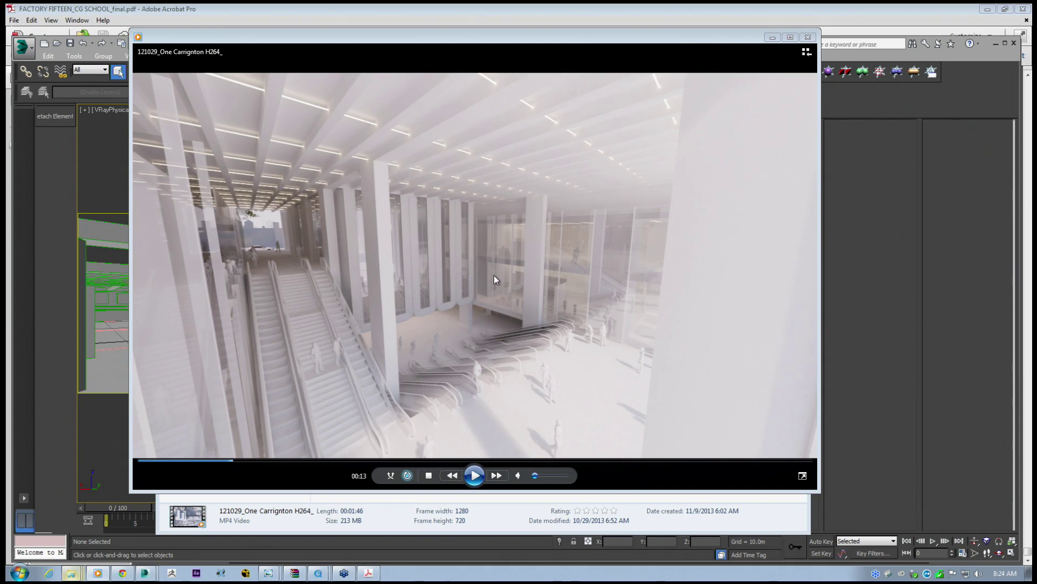
click(475, 476)
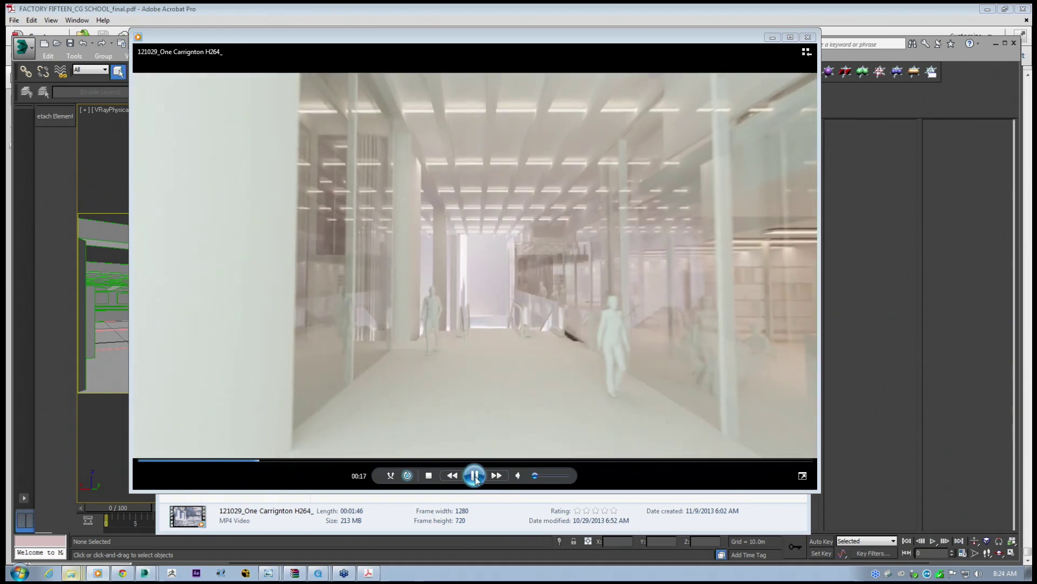
click(476, 477)
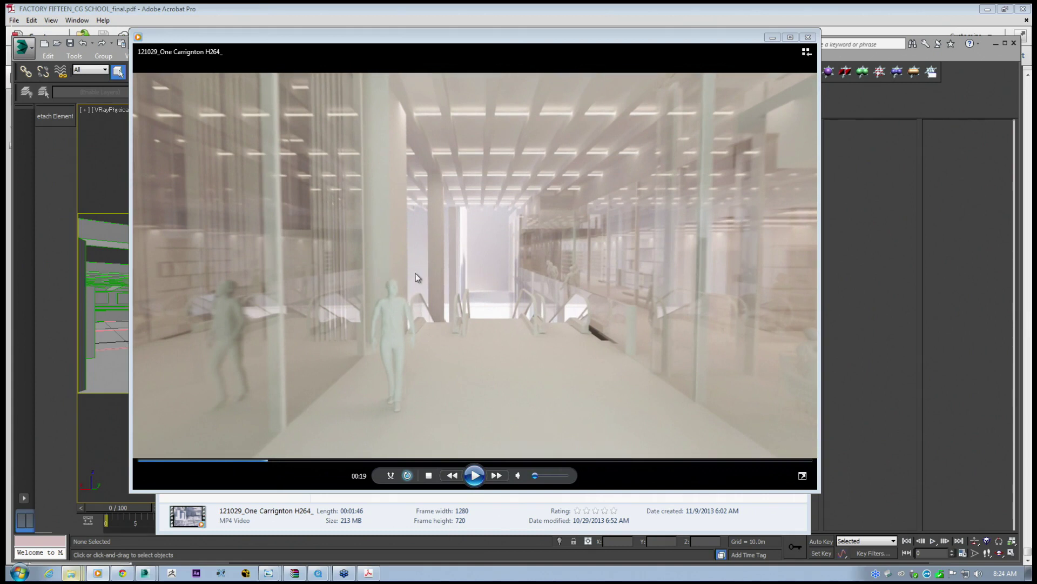
click(475, 477)
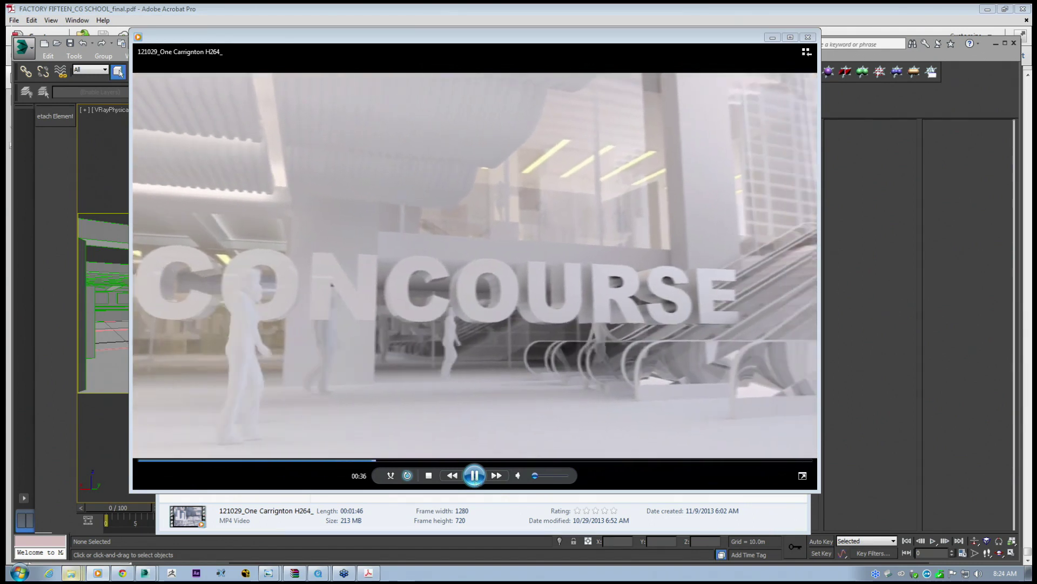
Put the video player away, look into the ZZZ_MOVING OBJECTS SIMPLE folder, and minimise the File Explorer window.
click(474, 476)
click(772, 37)
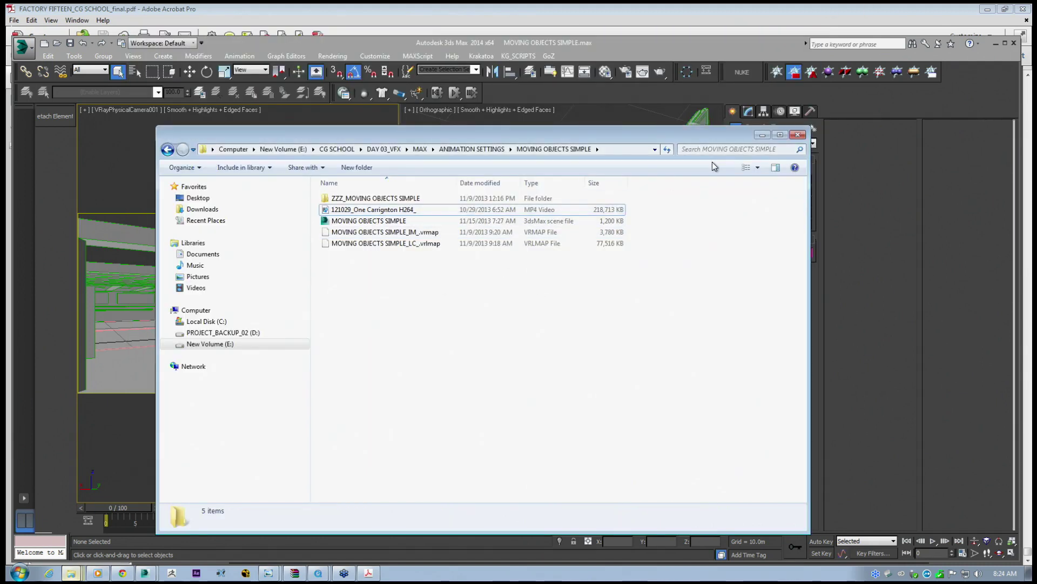
double_click(376, 198)
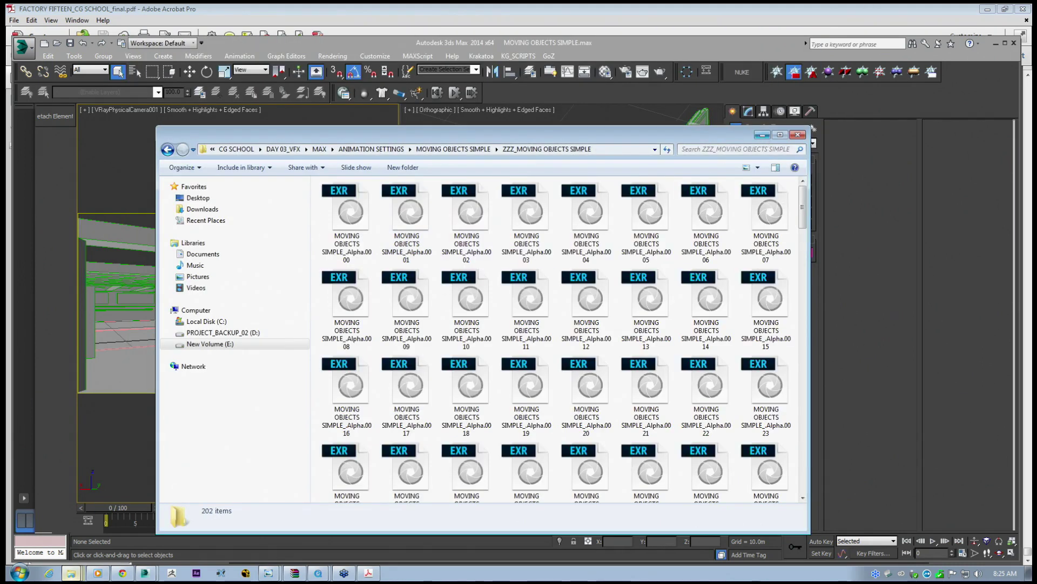
click(762, 135)
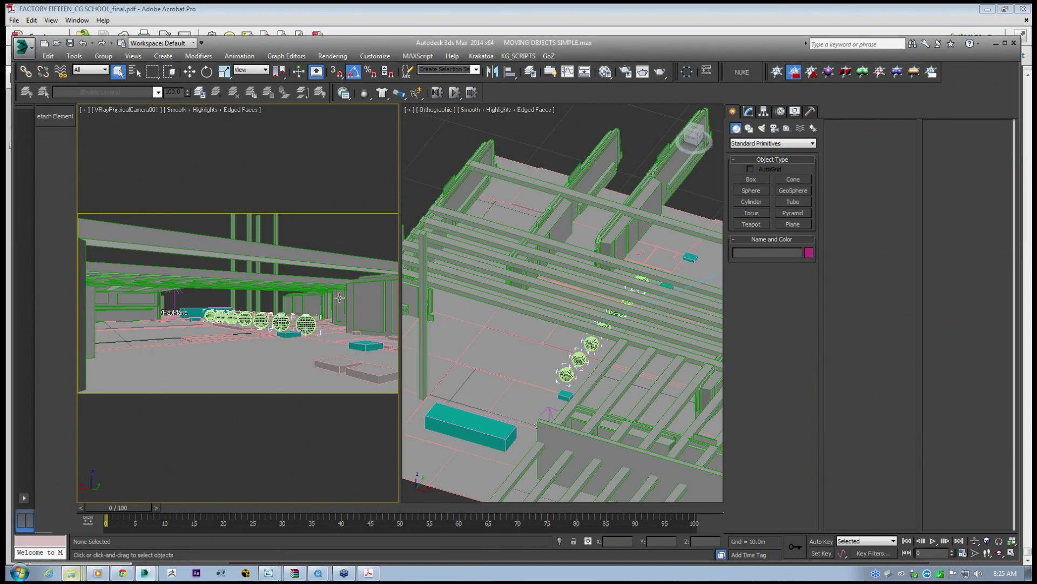
Maximise the V-Ray camera viewport and look over the DMC sampler and system settings in Render Setup.
key(alt+w)
drag(116, 513, 71, 496)
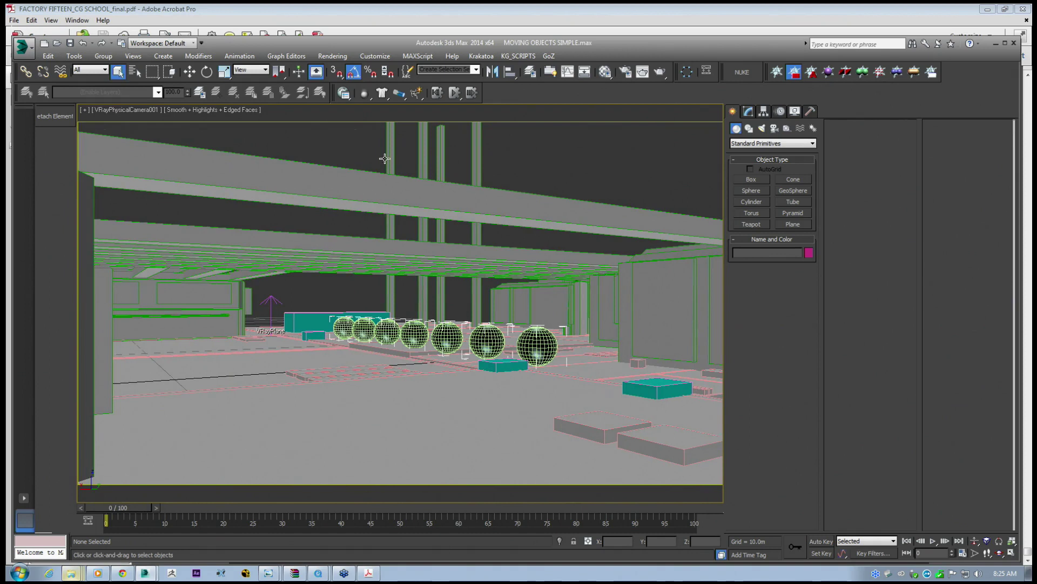
click(333, 55)
click(344, 90)
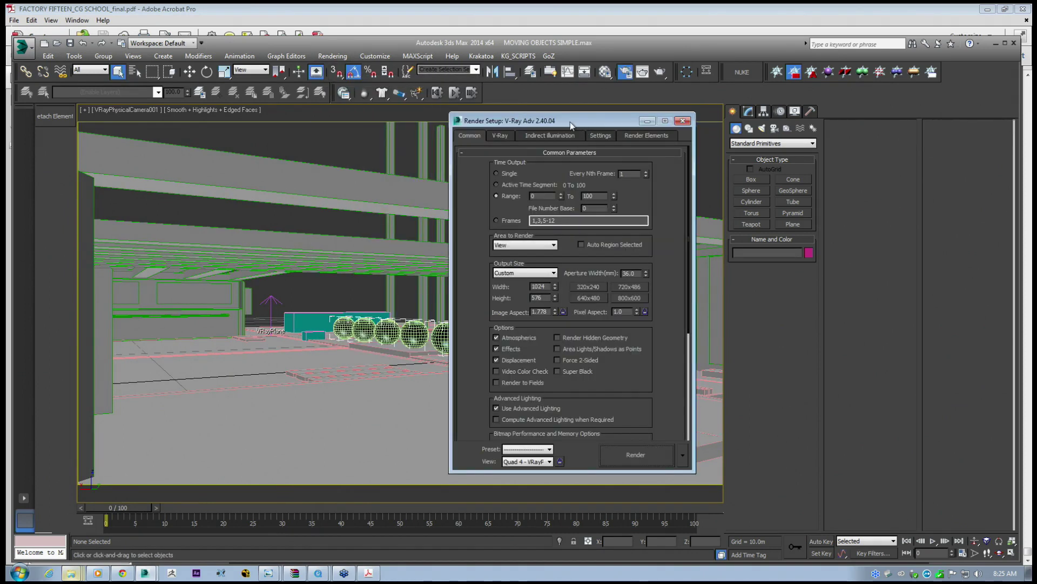
click(600, 135)
drag(549, 126, 604, 115)
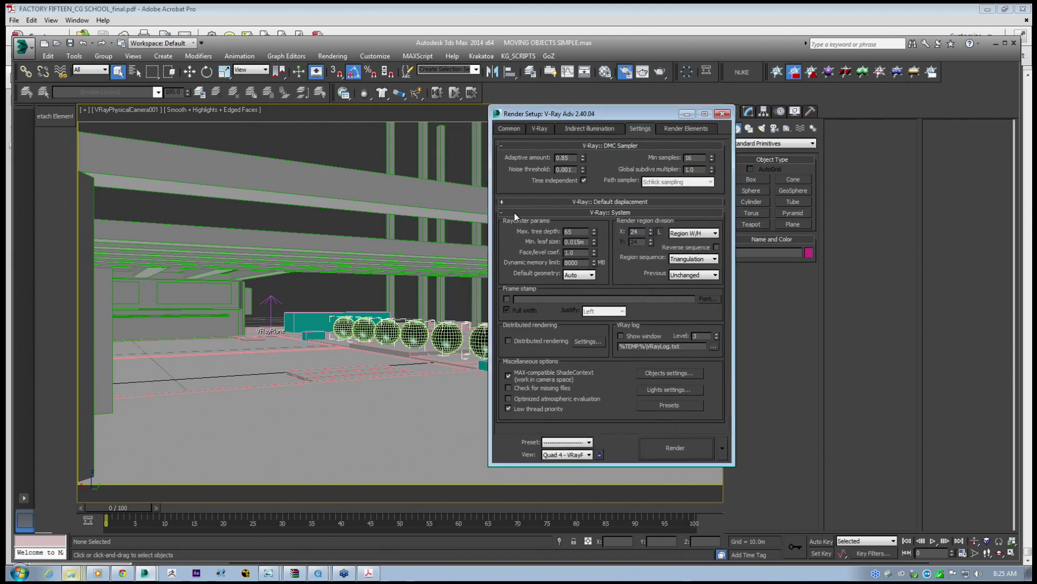
Set the GI engine for primary bounces to Brute force in the indirect illumination settings.
click(595, 129)
click(626, 216)
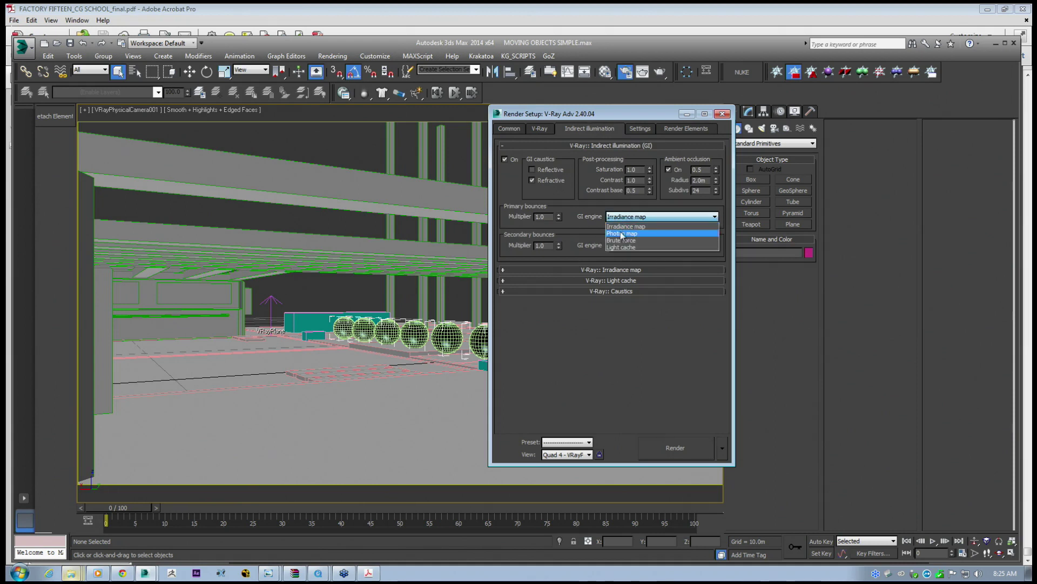
click(622, 236)
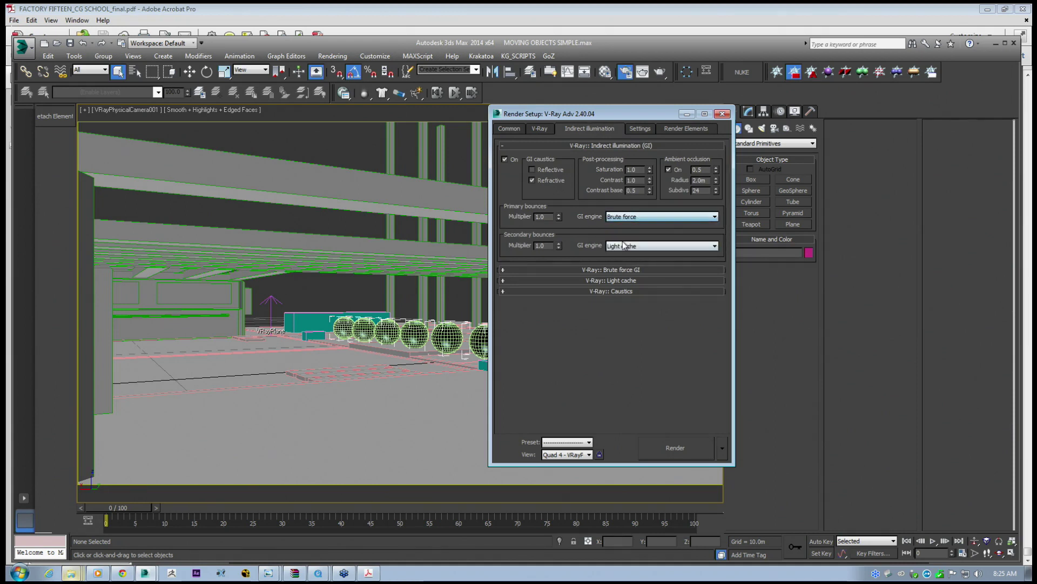
Set the light cache mode to Single frame with auto save off, and open the brute force GI subdivs for editing.
click(603, 280)
click(582, 352)
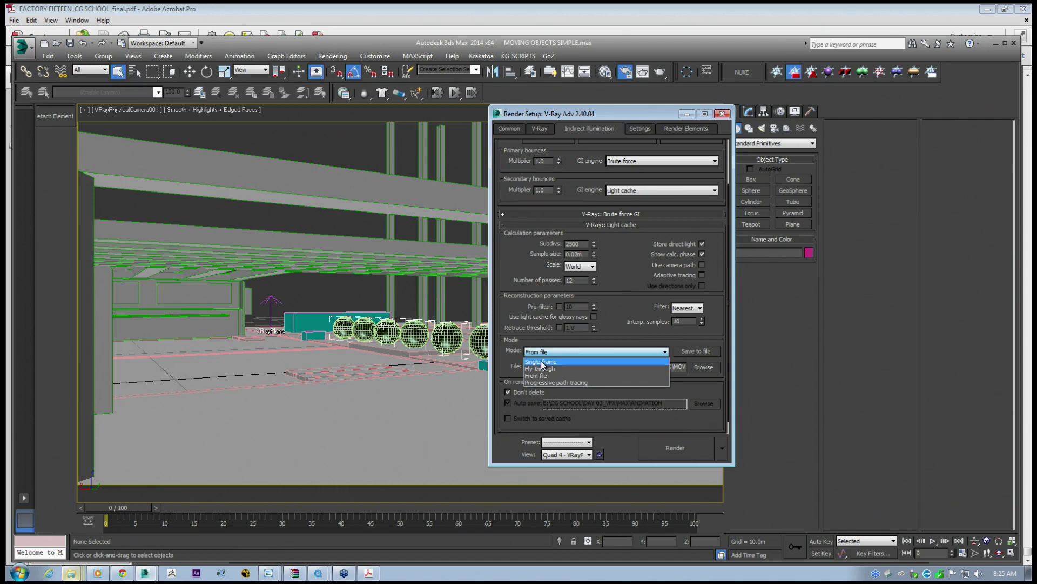
click(543, 362)
click(509, 402)
drag(620, 287, 606, 352)
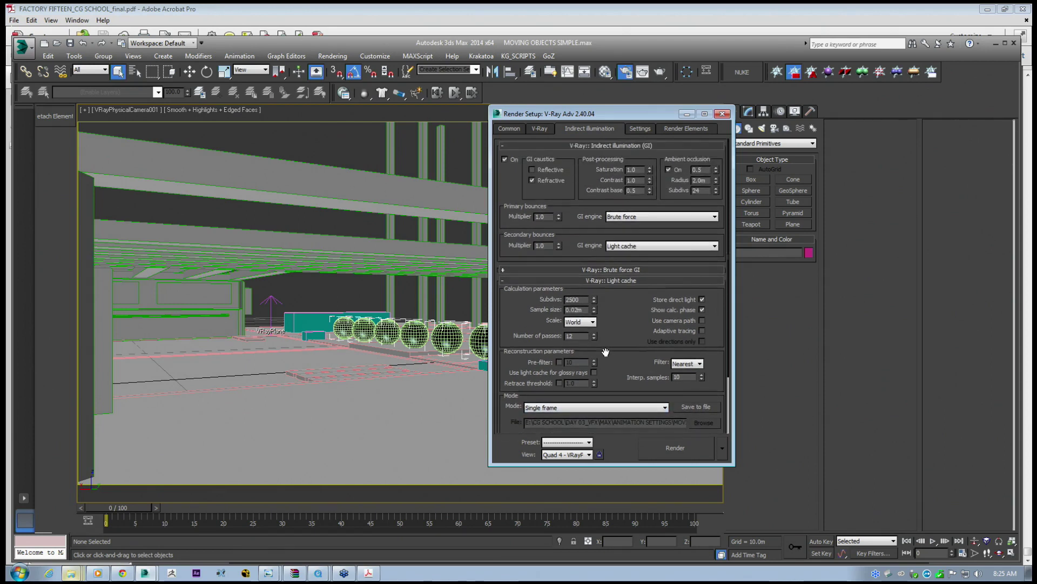
click(575, 270)
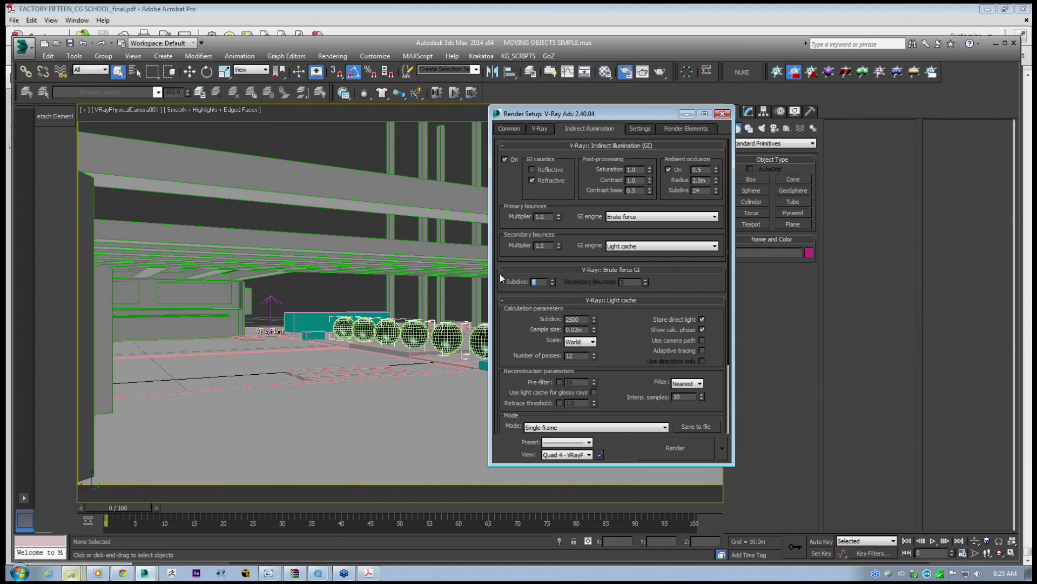
key(BackSpace)
Examine the adaptive DMC image sampler's subdivs and the DMC sampler settings.
click(540, 129)
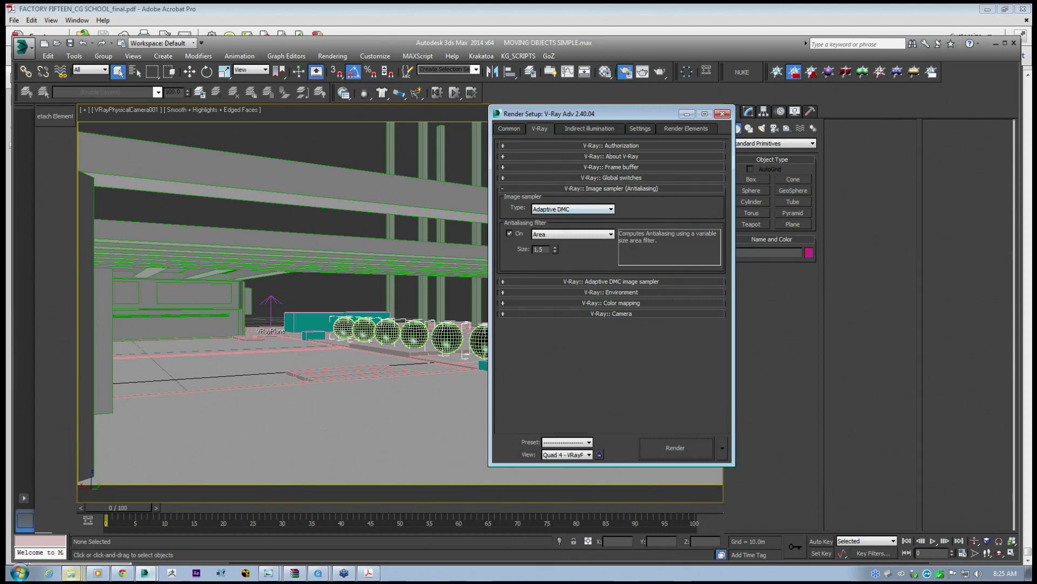
click(537, 281)
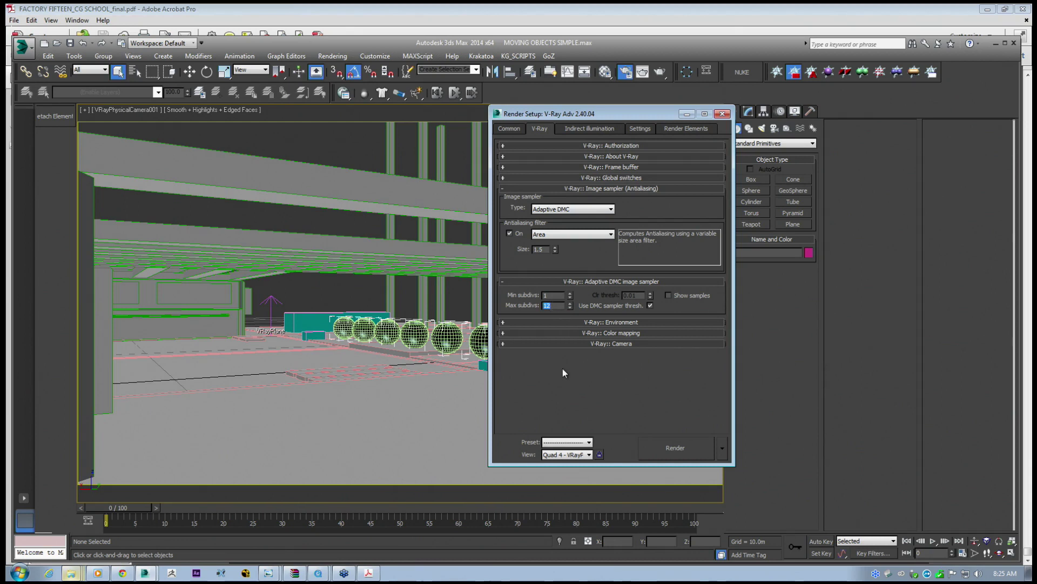
click(551, 305)
mouse_move(612, 113)
mouse_down()
mouse_move(589, 125)
mouse_move(614, 127)
mouse_up()
click(619, 141)
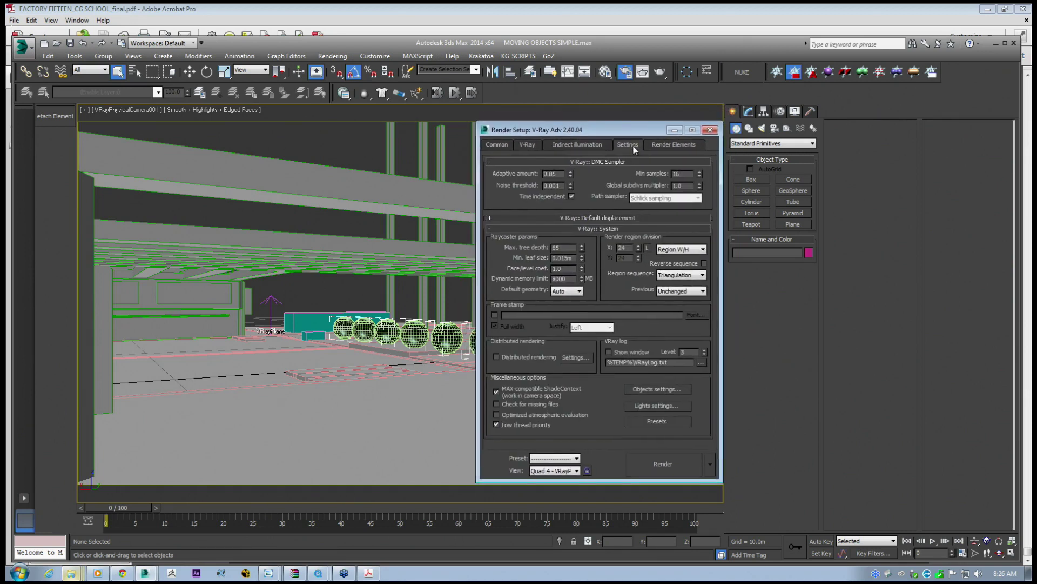
Set the adaptive DMC image sampler's max subdivs to 4 and return to the DMC sampler settings.
click(533, 146)
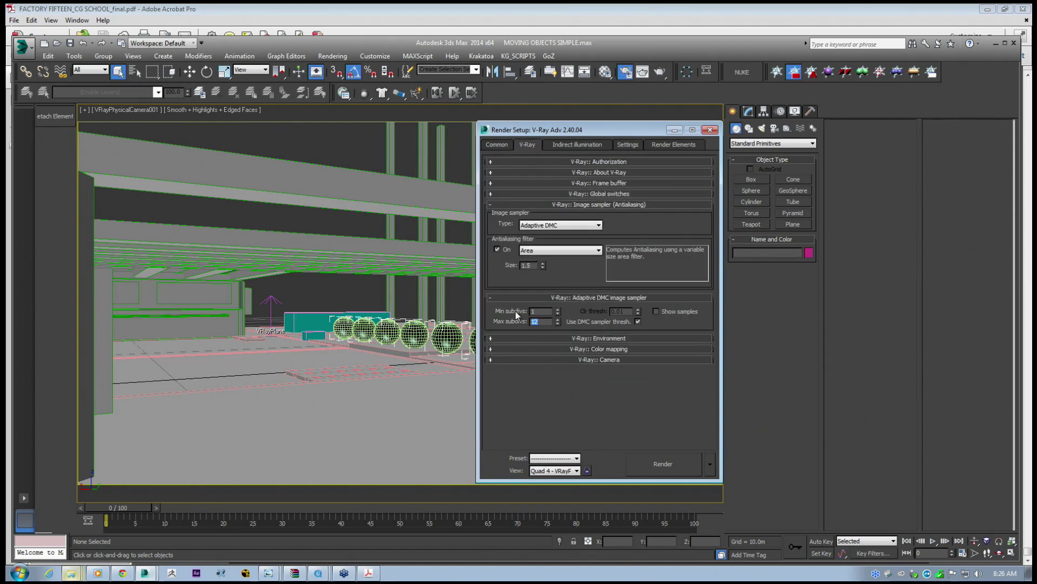
text(4)
click(624, 144)
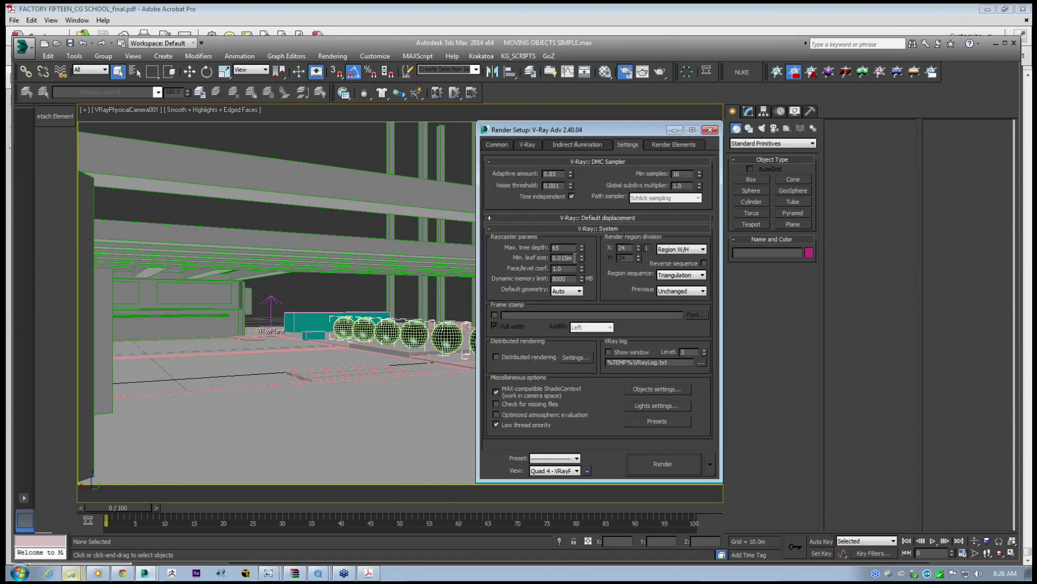
Set the adaptive DMC image sampler's max subdivs to 12 after checking the DMC sampler and brute force GI settings.
click(533, 144)
drag(541, 322, 520, 321)
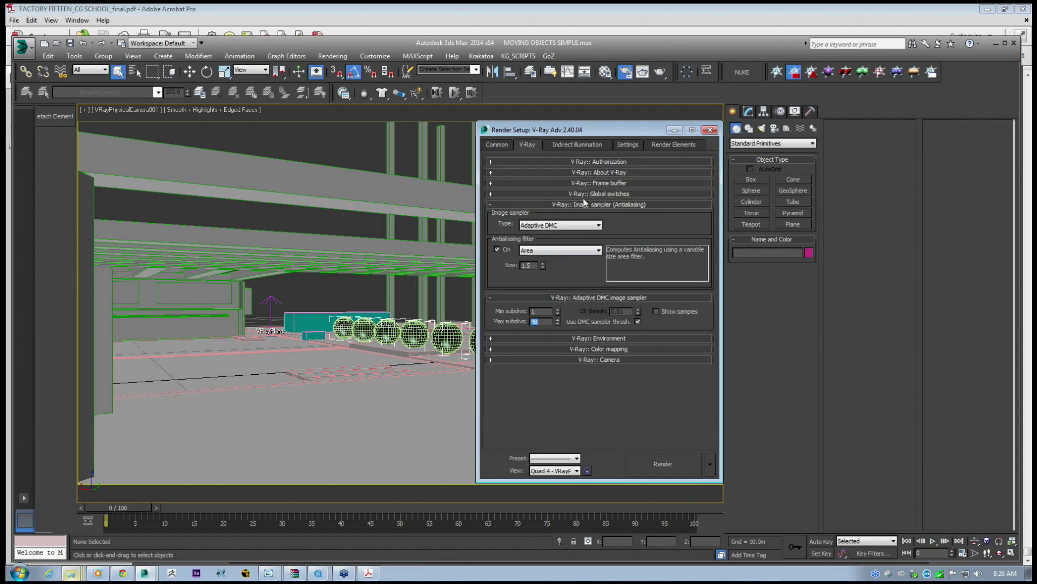
click(627, 145)
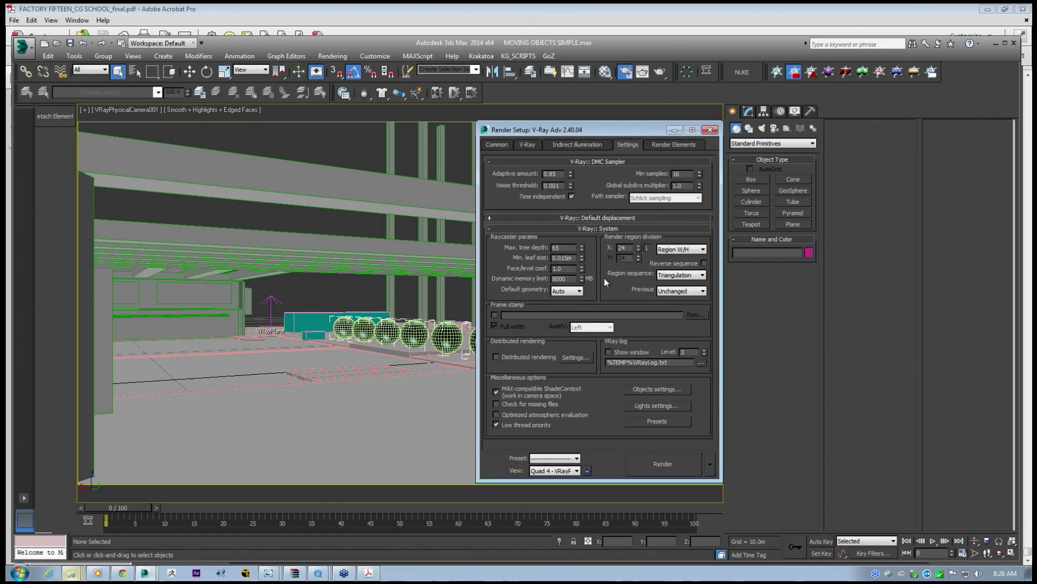
click(591, 146)
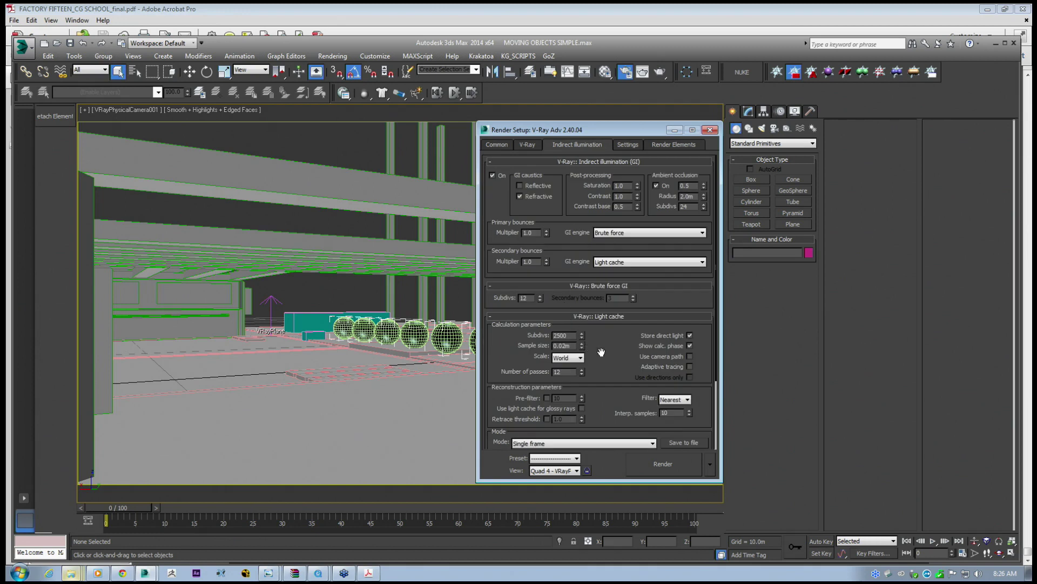
drag(531, 297, 510, 297)
click(527, 144)
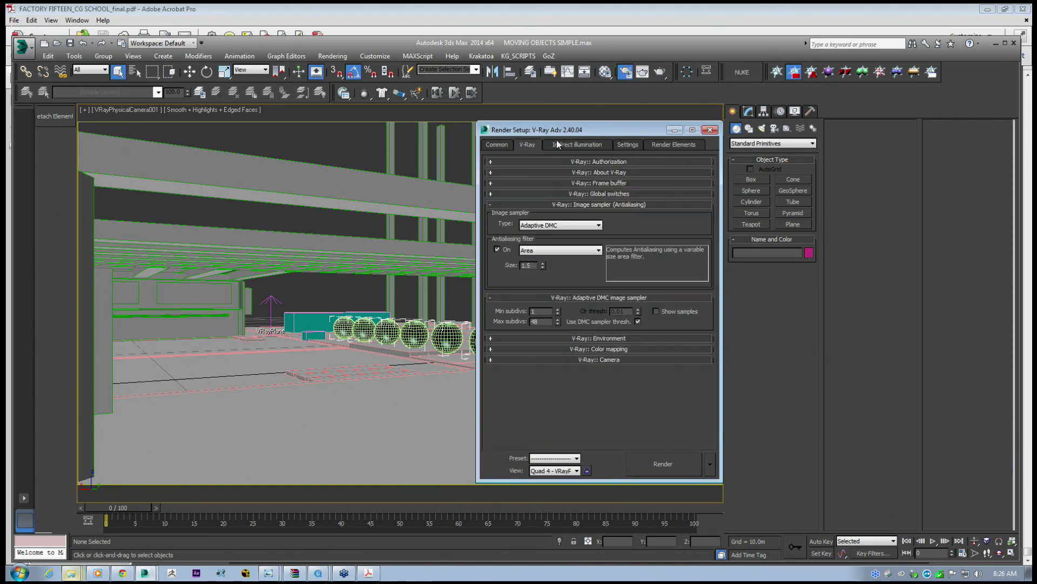
mouse_move(593, 131)
mouse_down()
mouse_move(602, 128)
mouse_move(570, 135)
mouse_move(582, 134)
mouse_up()
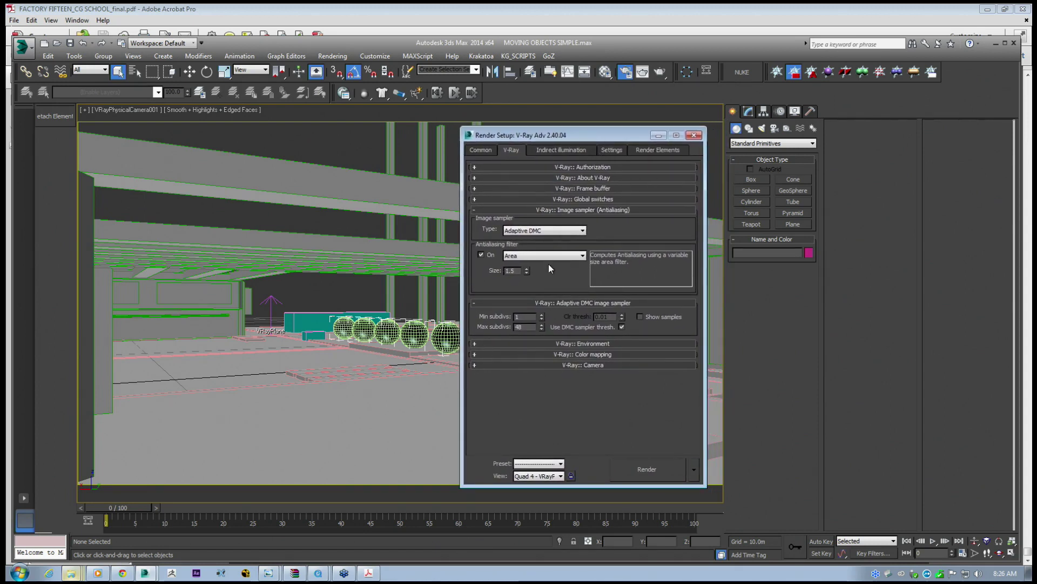
drag(558, 139, 622, 132)
drag(591, 320, 552, 321)
text(12)
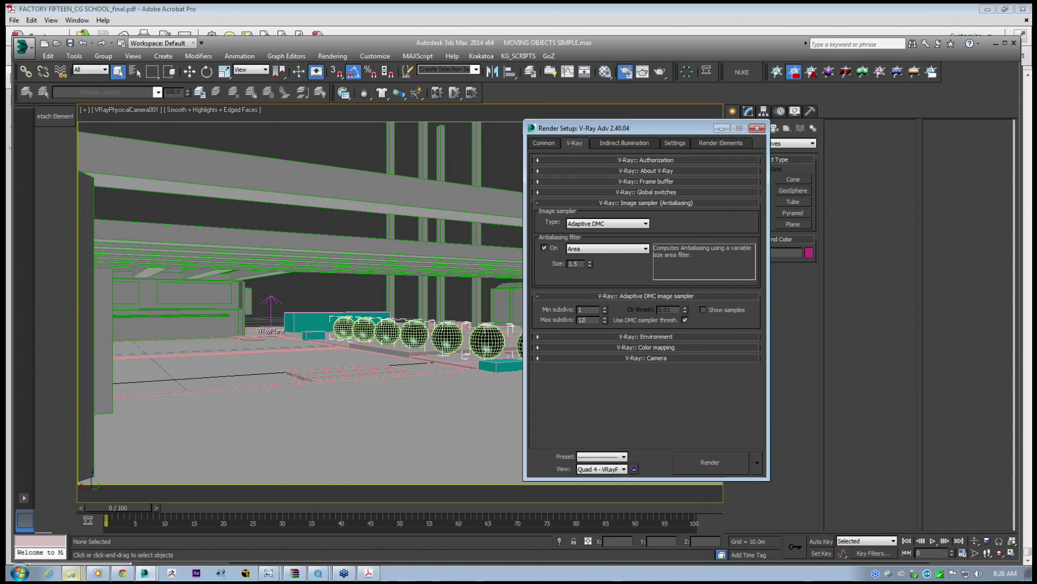
Set the DMC sampler's adaptive amount to 0.75.
click(617, 142)
drag(619, 131, 588, 134)
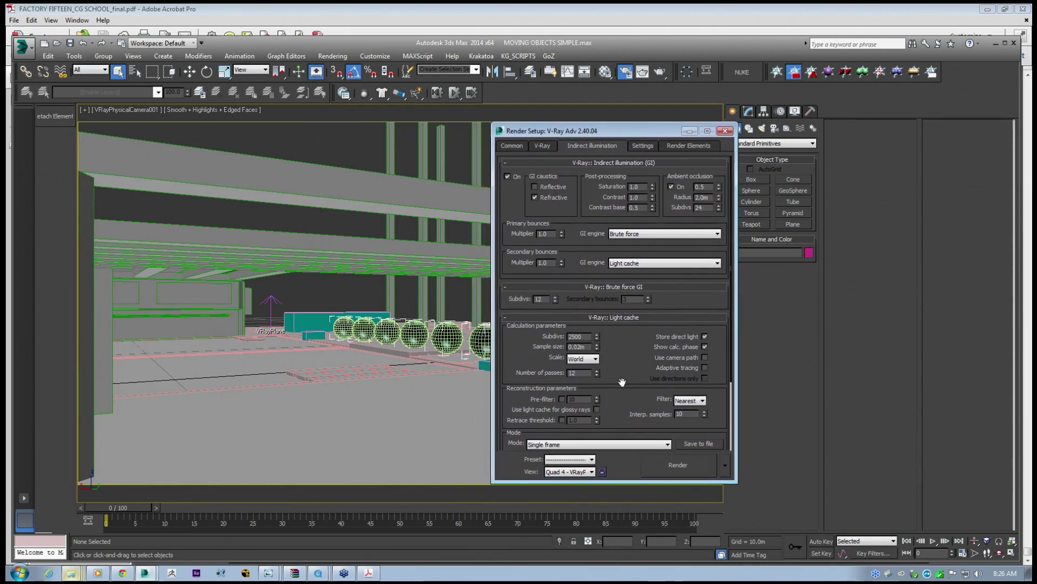
click(643, 145)
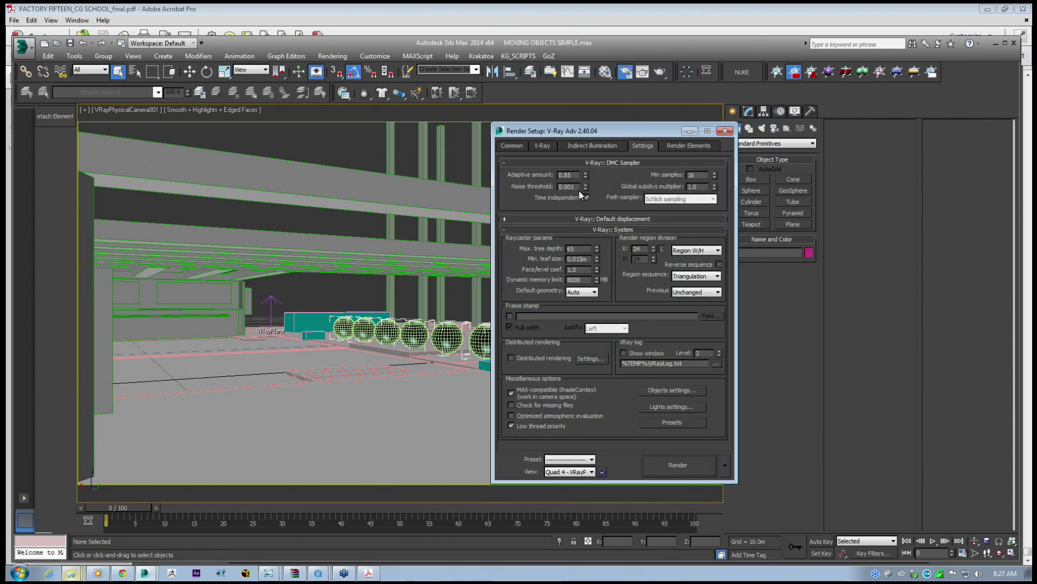
click(557, 149)
click(633, 147)
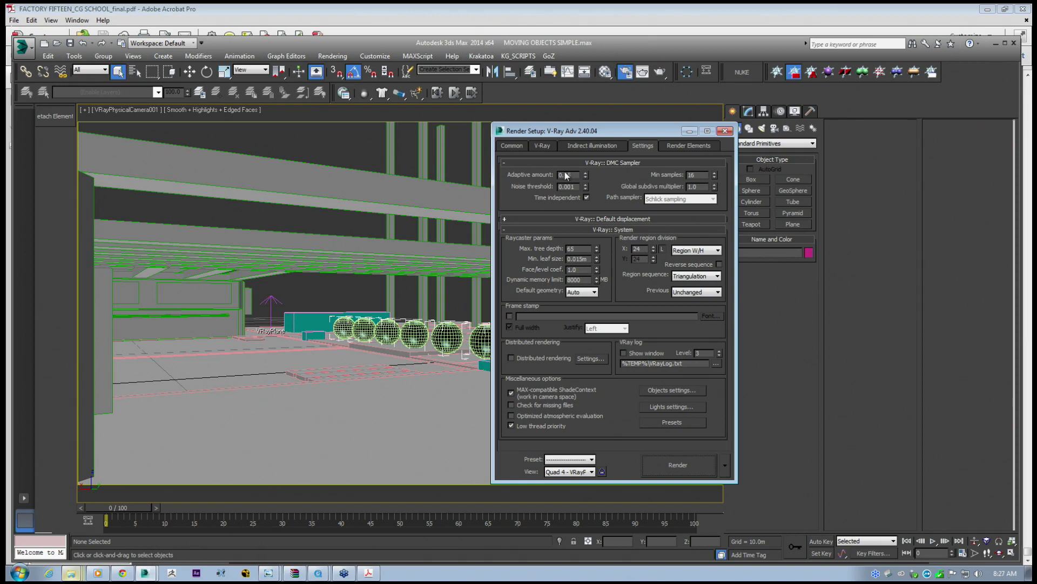
drag(576, 187, 548, 187)
click(553, 196)
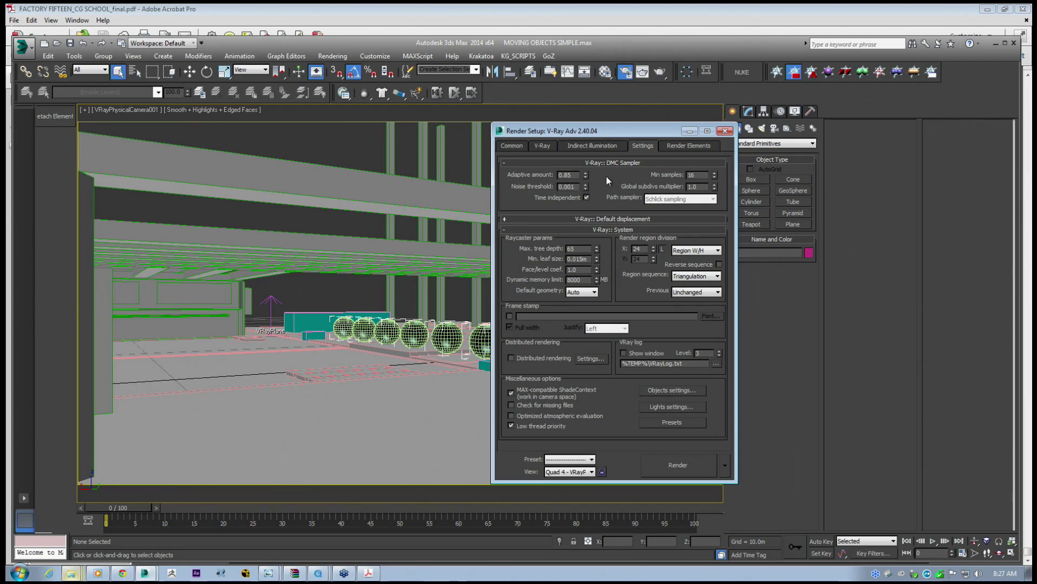
double_click(697, 176)
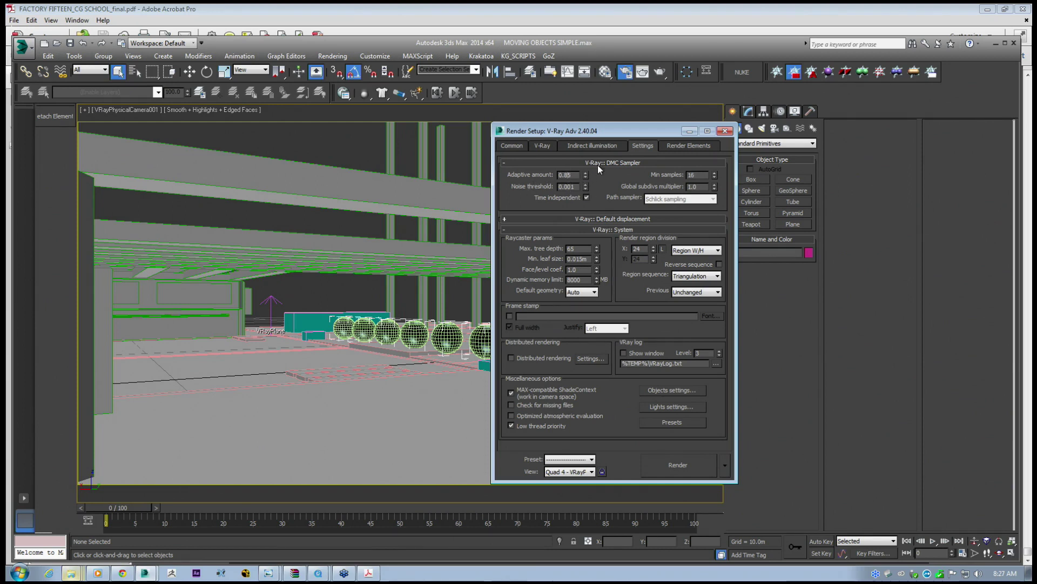
text(7)
key(Return)
drag(621, 132, 608, 131)
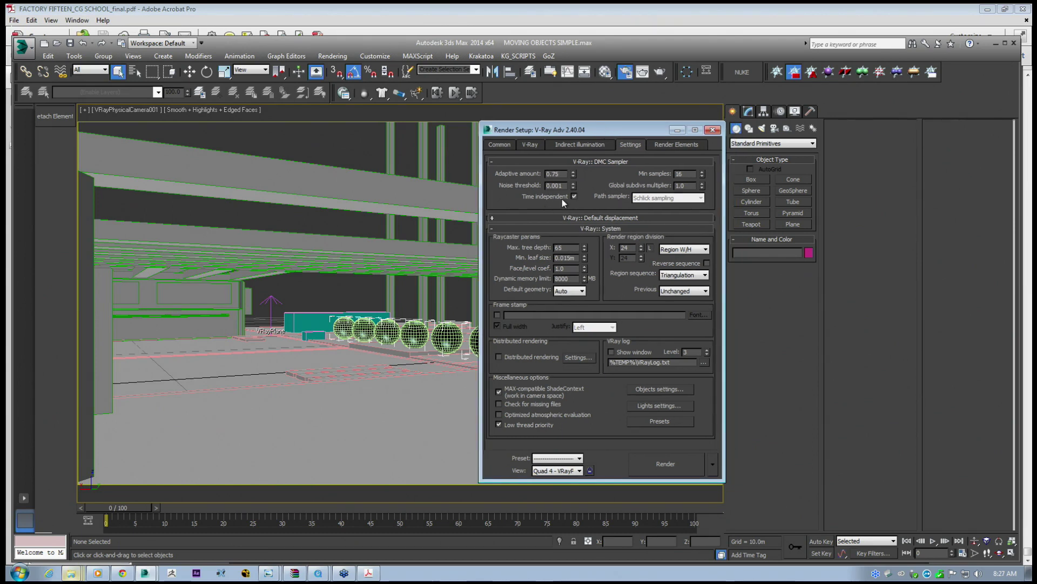
mouse_move(594, 132)
mouse_down()
mouse_move(580, 136)
mouse_move(590, 133)
mouse_up()
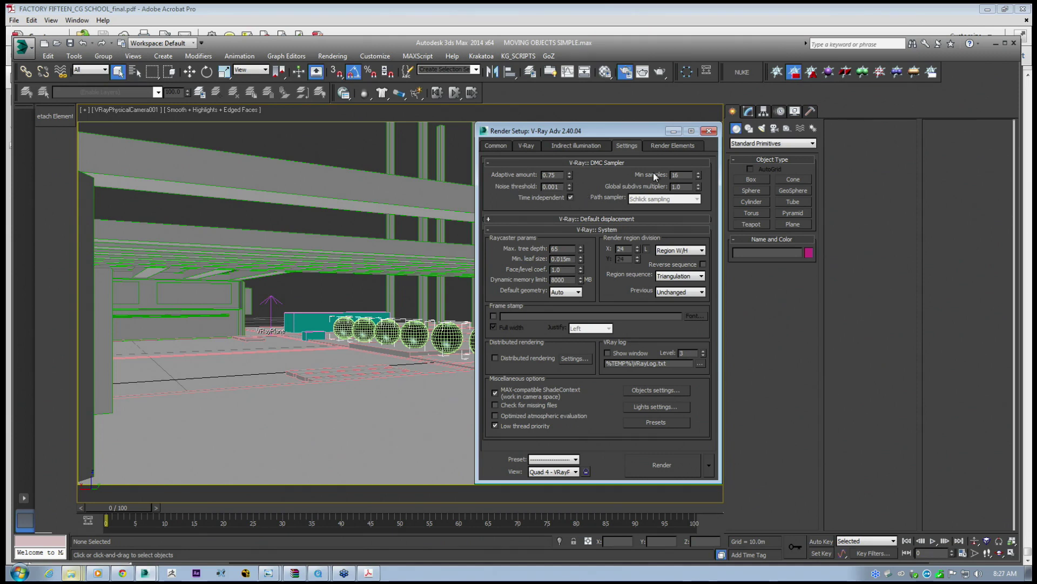
Turn off the Time independent option in the DMC sampler settings.
click(526, 146)
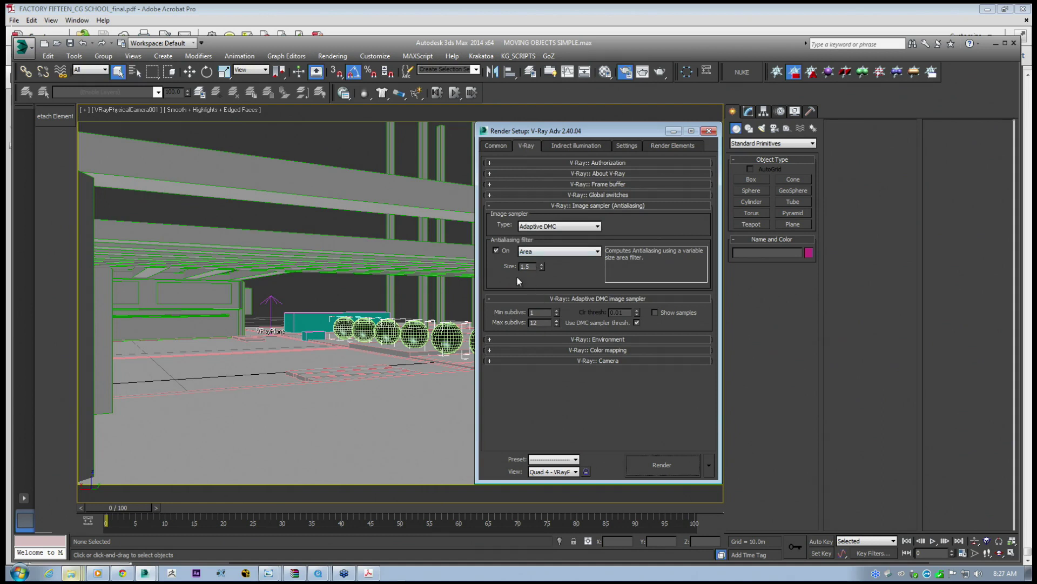
click(576, 145)
click(625, 146)
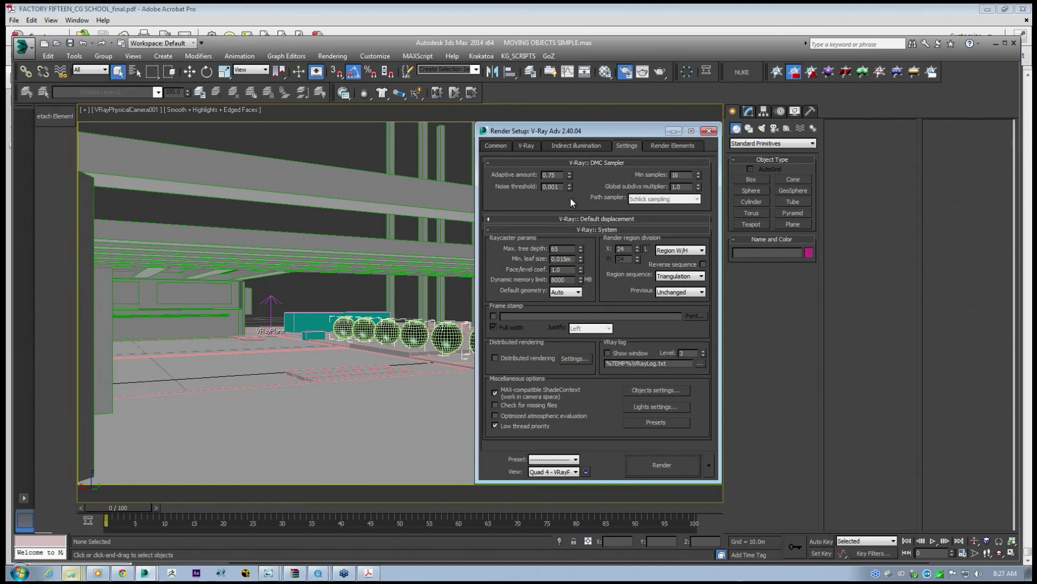
click(571, 198)
drag(584, 136, 587, 136)
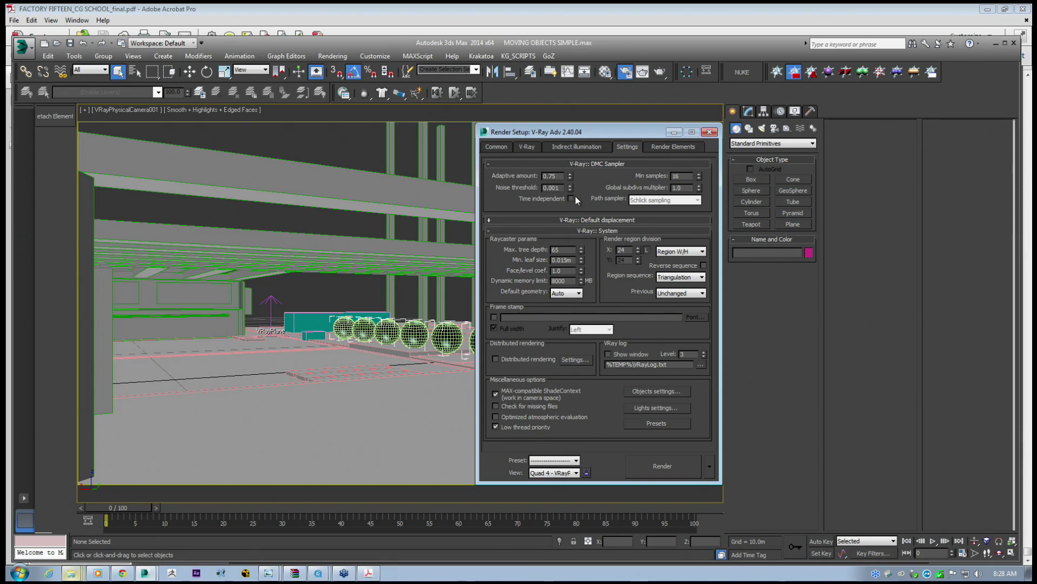
Switch to Windows Explorer and look through the ANIMATION SETTINGS and MOVING OBJECTS SIMPLE folders.
click(70, 572)
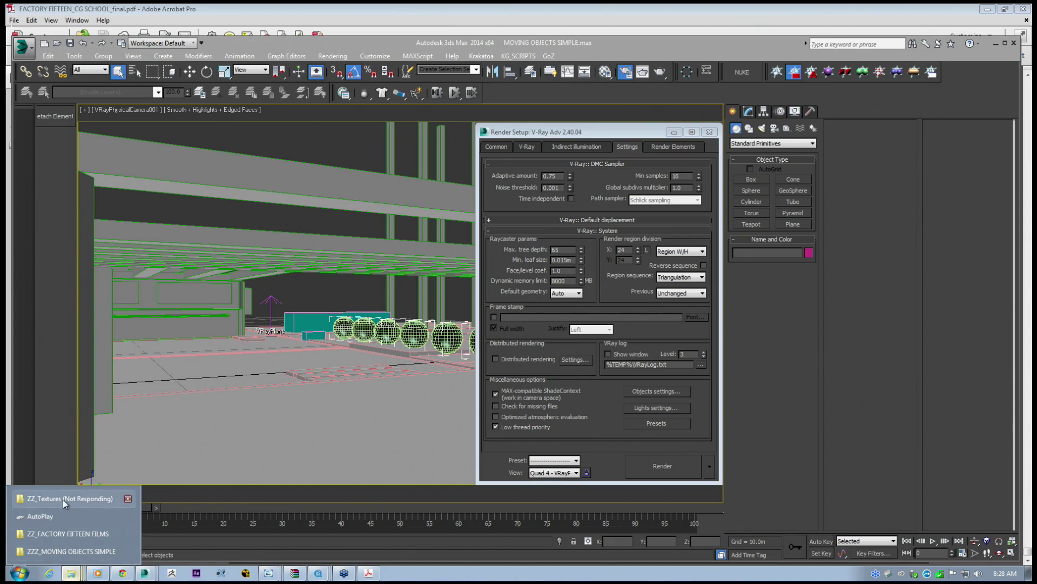
click(69, 546)
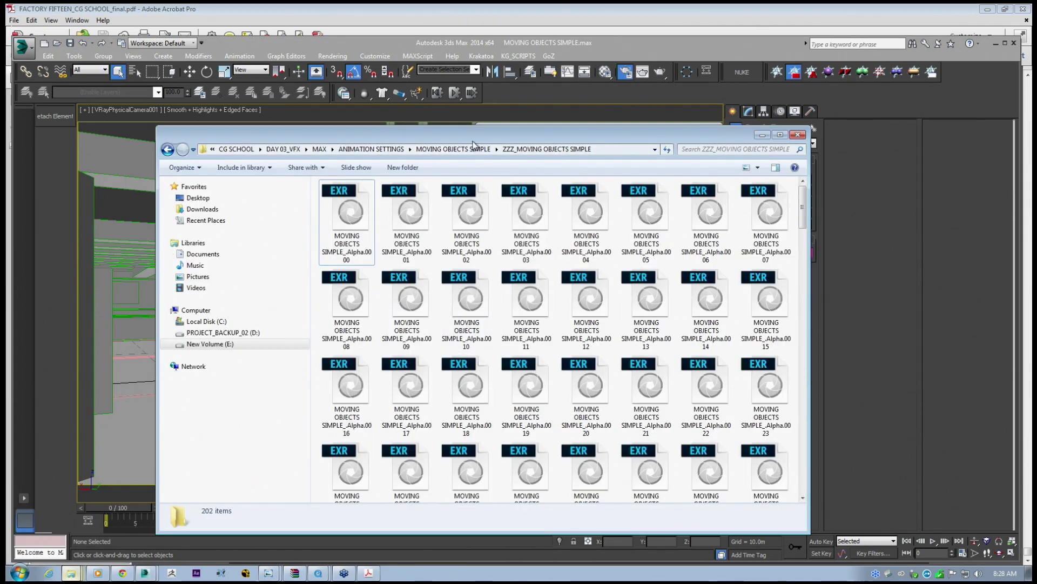
click(467, 149)
click(468, 149)
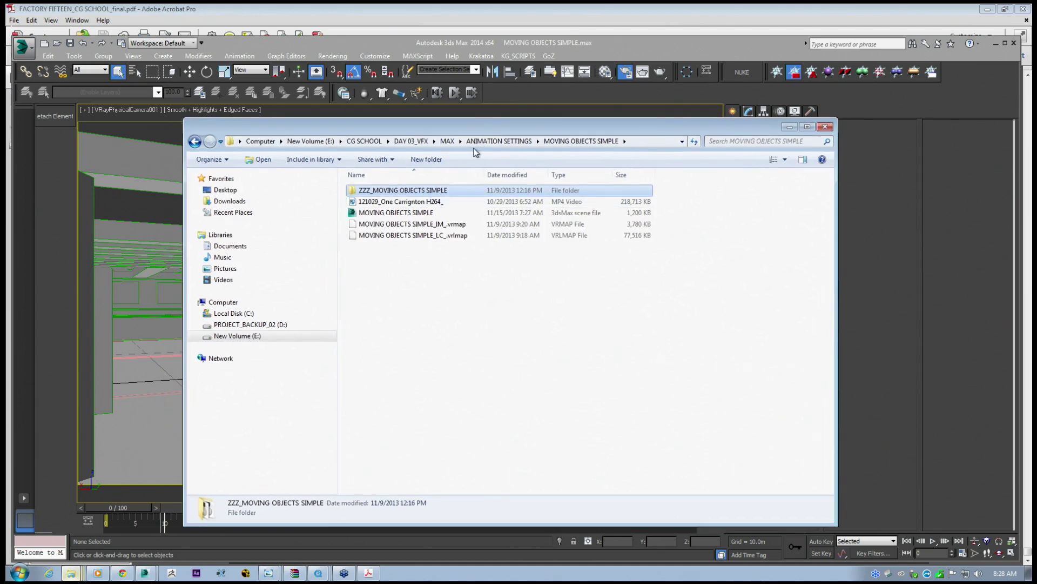
click(403, 353)
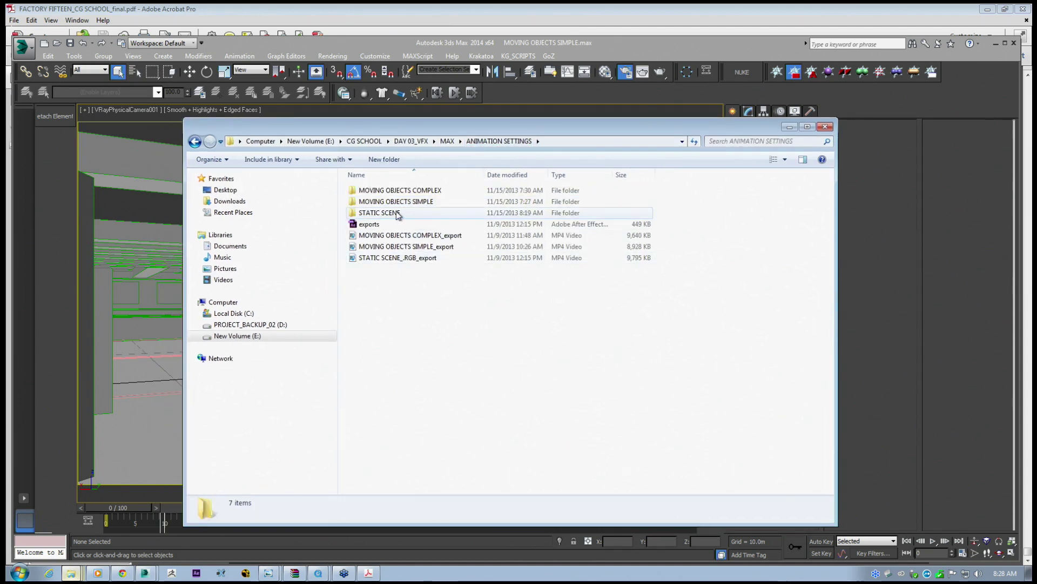
double_click(426, 202)
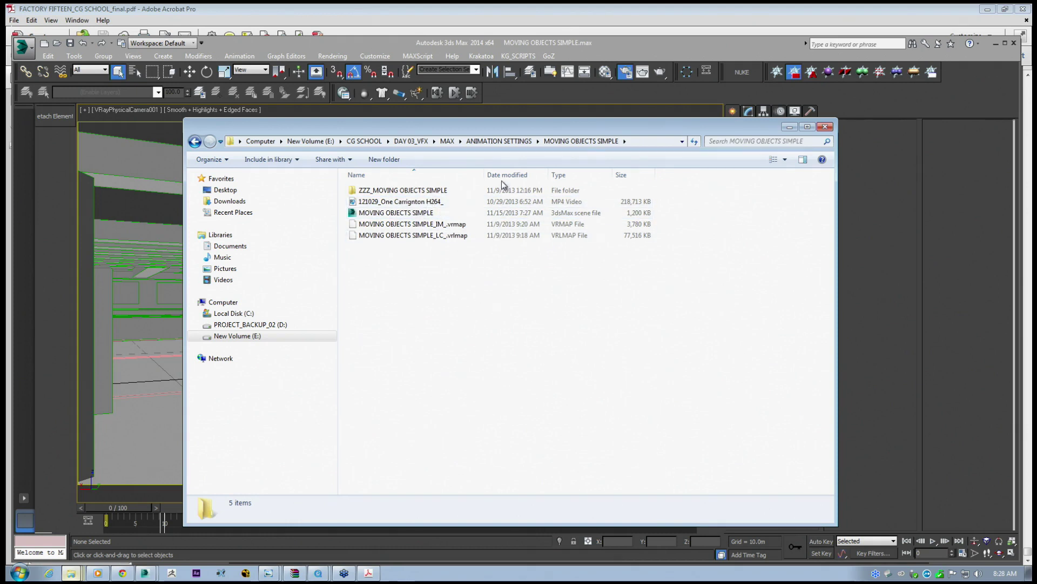
drag(504, 126, 532, 137)
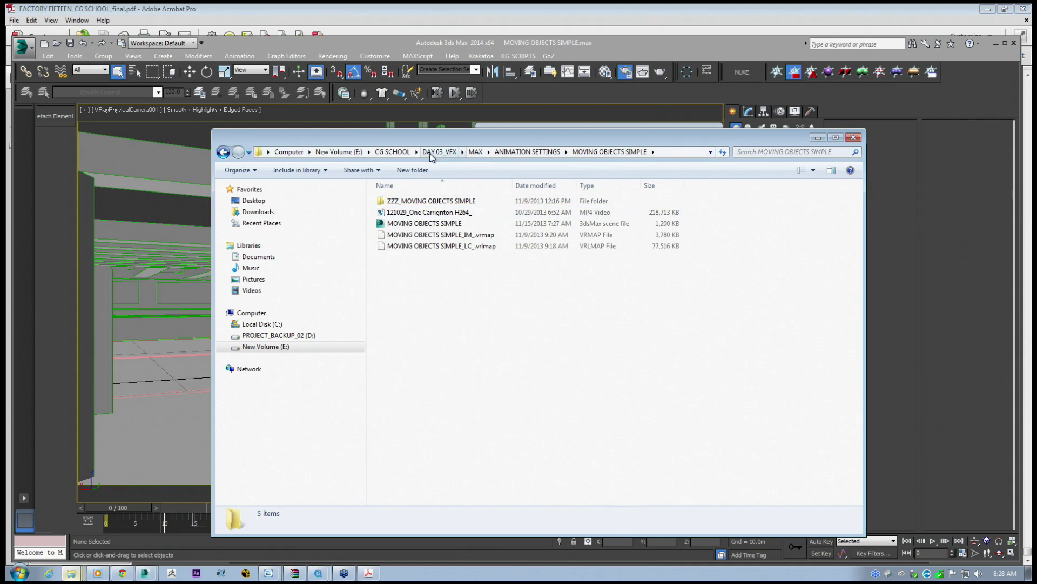
Check the ZZ_FACTORY FIFTEEN FILMS folder, then go back to the ANIMATION SETTINGS folder under DAY 03_VFX.
click(398, 155)
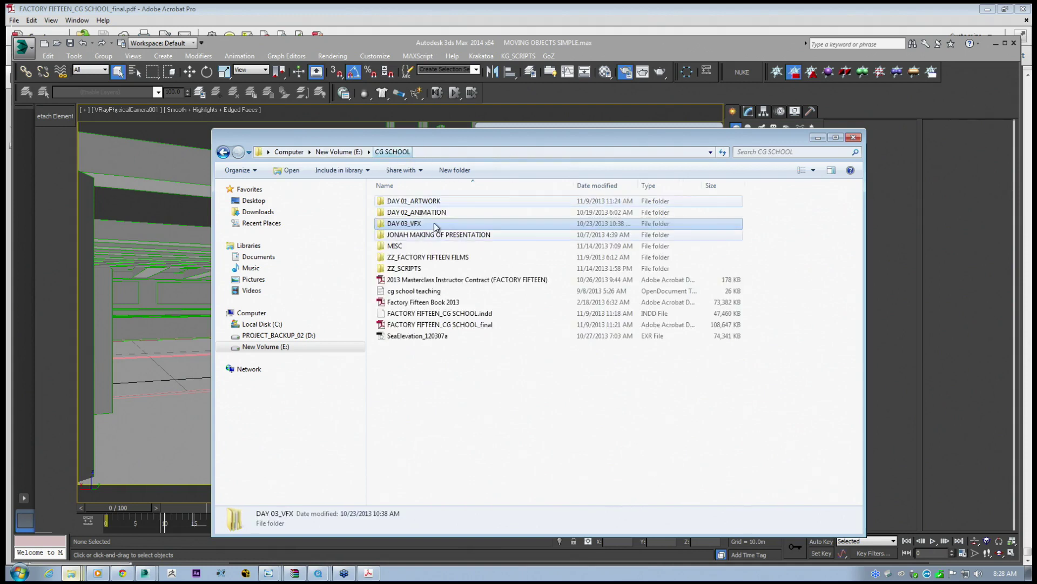
double_click(421, 256)
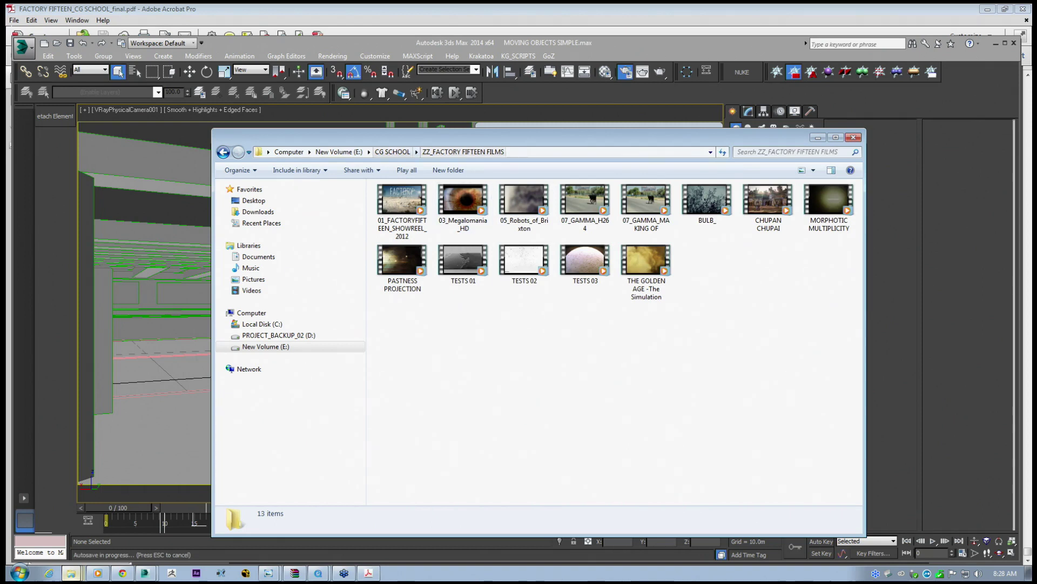
click(392, 154)
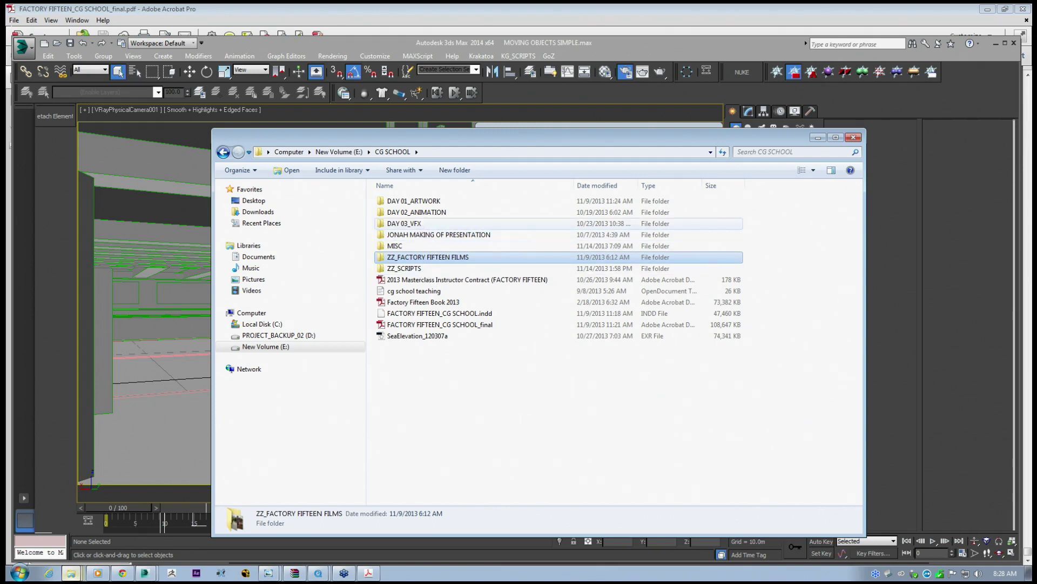
double_click(419, 224)
double_click(398, 201)
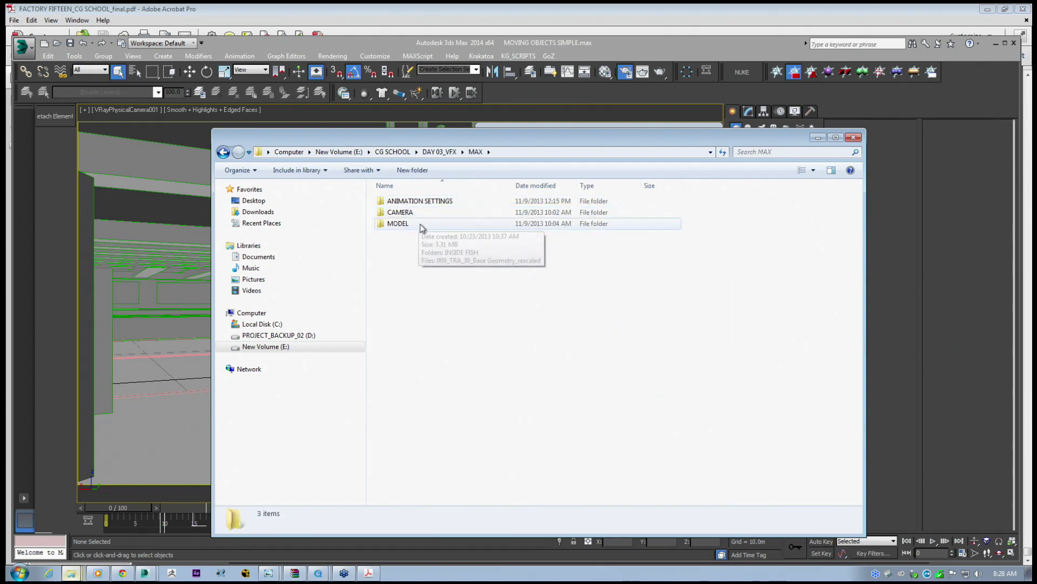
double_click(414, 201)
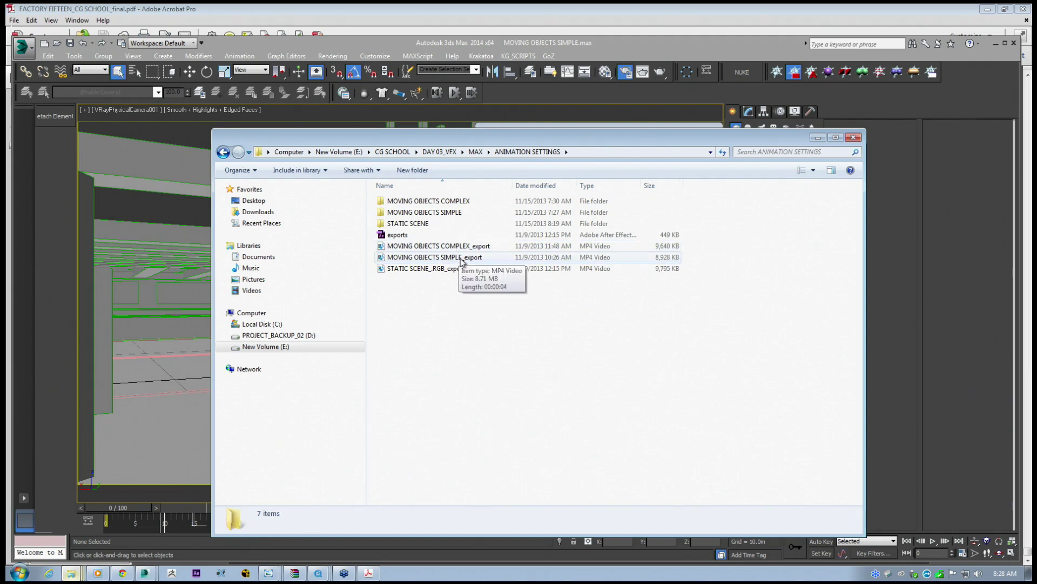
Look through the MOVING OBJECTS COMPLEX and MOVING OBJECTS SIMPLE folders for example videos, and return to ANIMATION SETTINGS.
double_click(442, 201)
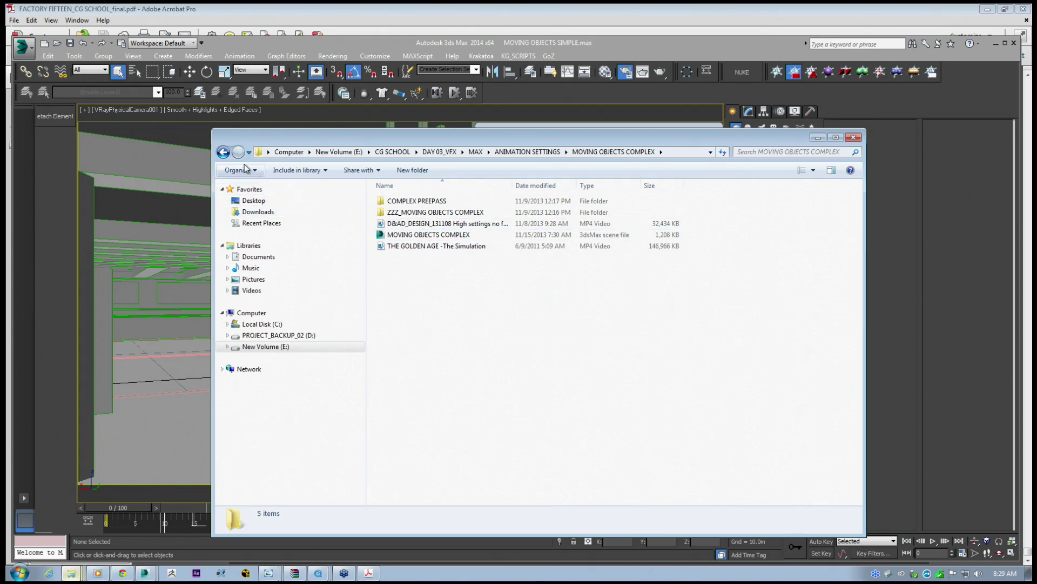
click(223, 152)
double_click(424, 212)
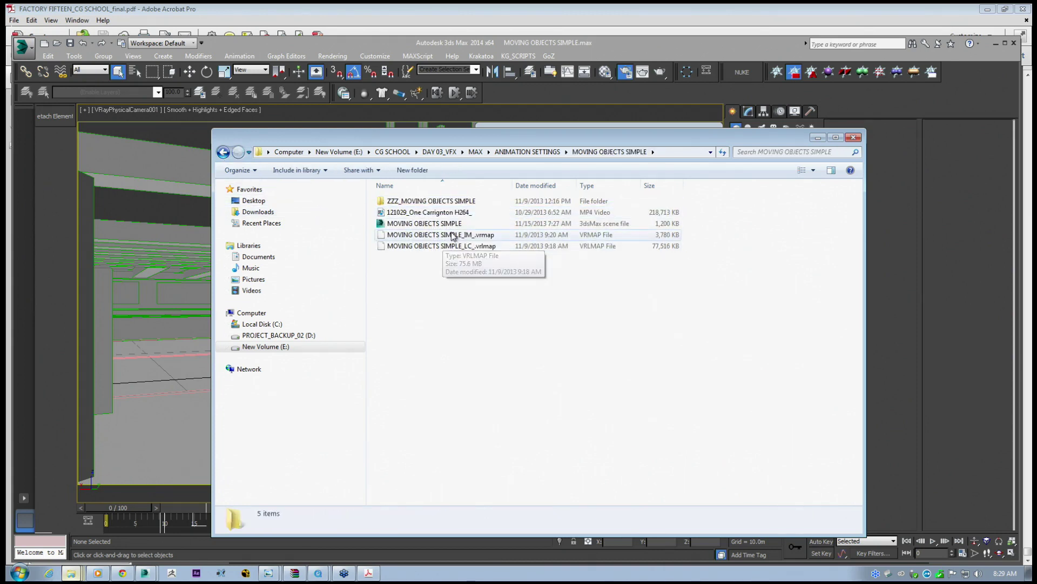
double_click(445, 201)
click(223, 152)
click(430, 212)
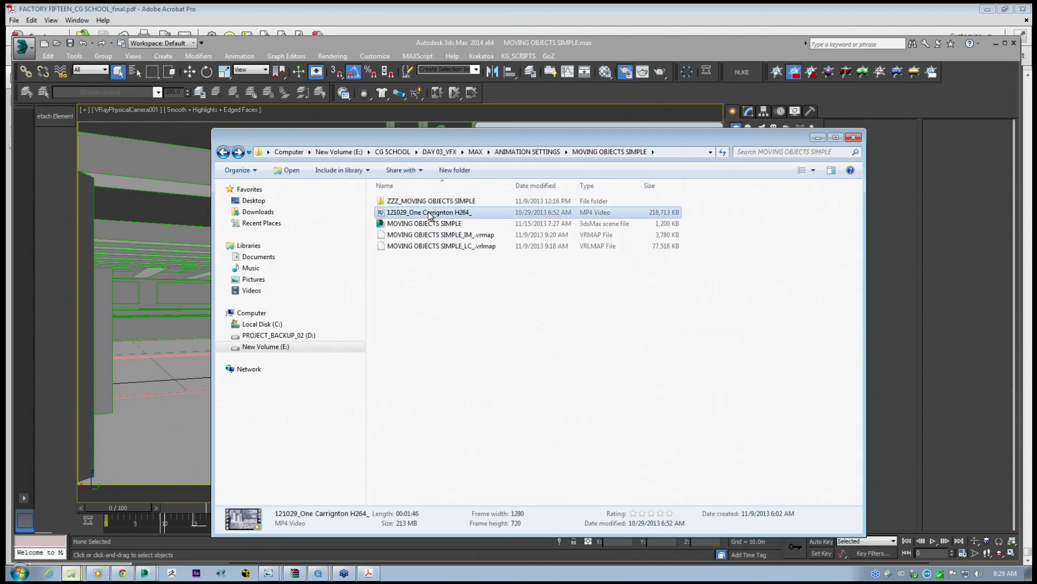
click(526, 152)
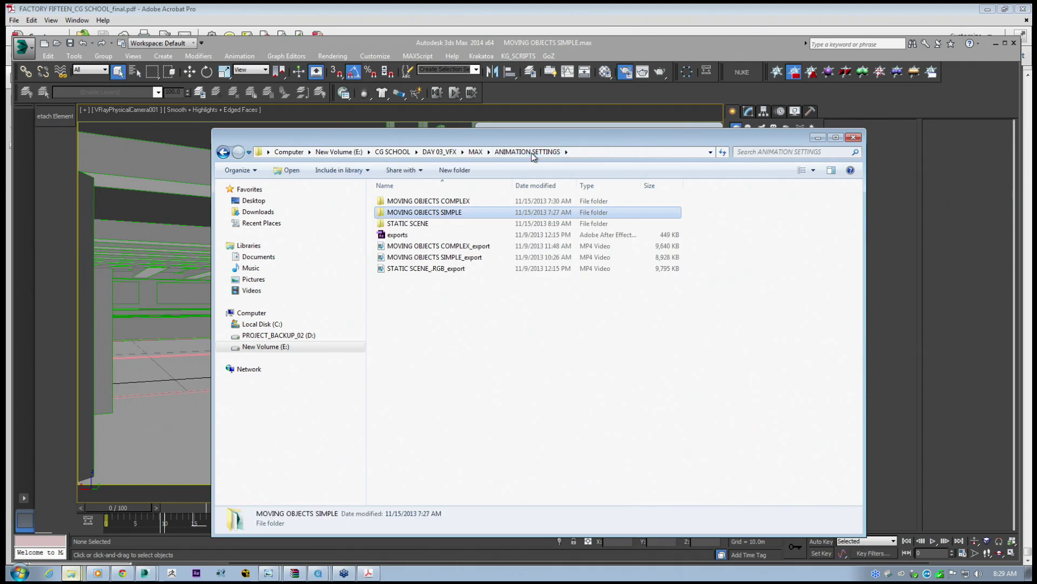
drag(471, 136, 409, 128)
drag(504, 134, 484, 140)
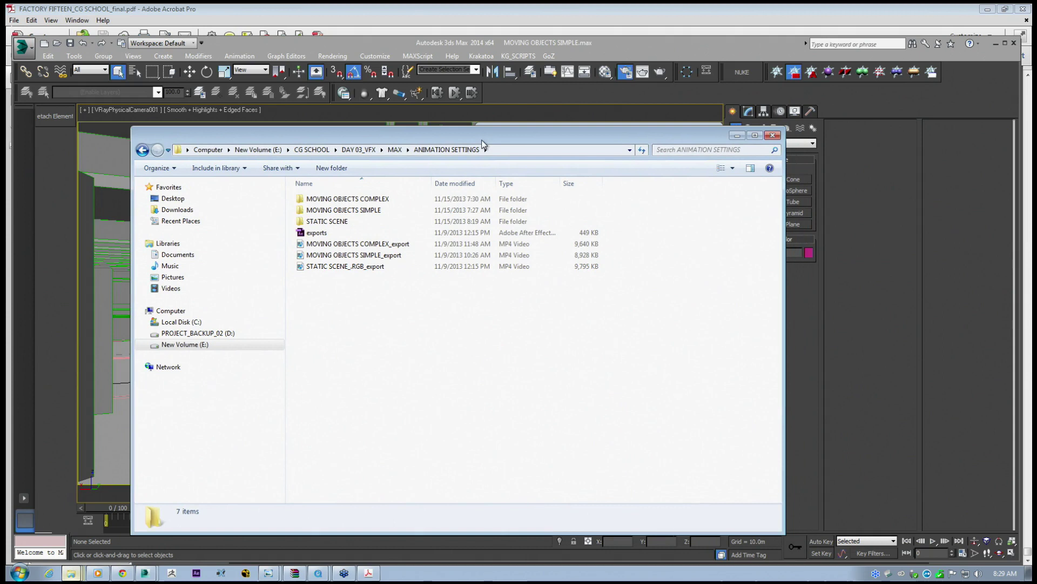
Return to 3ds Max and turn on Time independent in the DMC sampler settings.
click(736, 135)
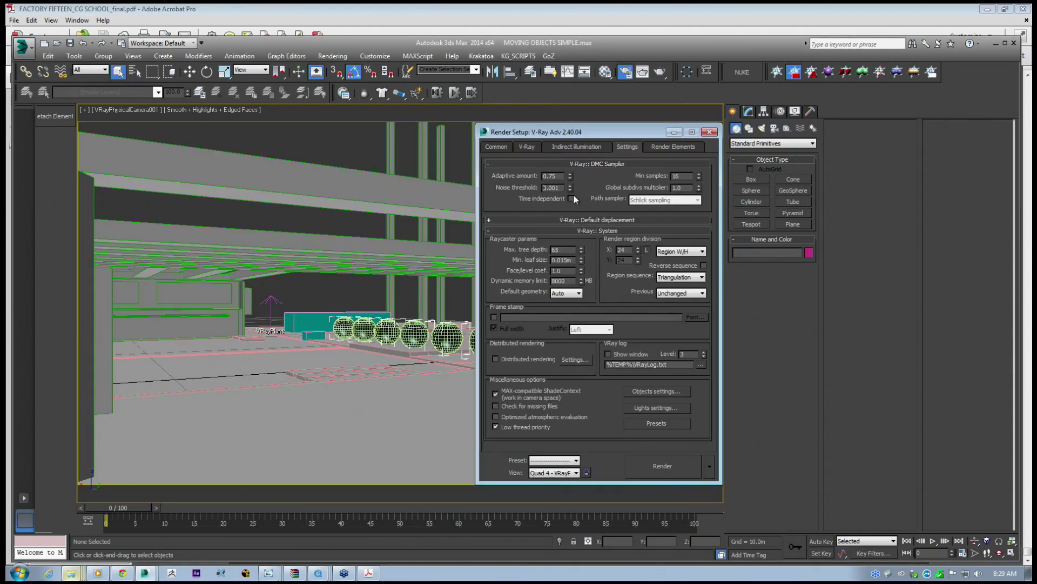
mouse_move(579, 135)
mouse_down()
mouse_move(567, 135)
mouse_move(582, 132)
mouse_up()
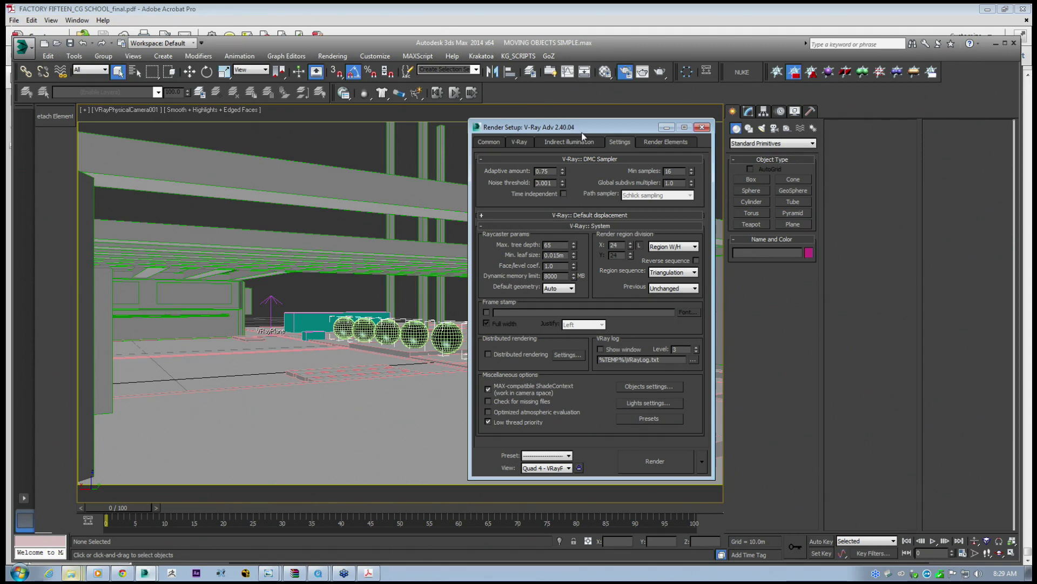
drag(582, 129, 586, 130)
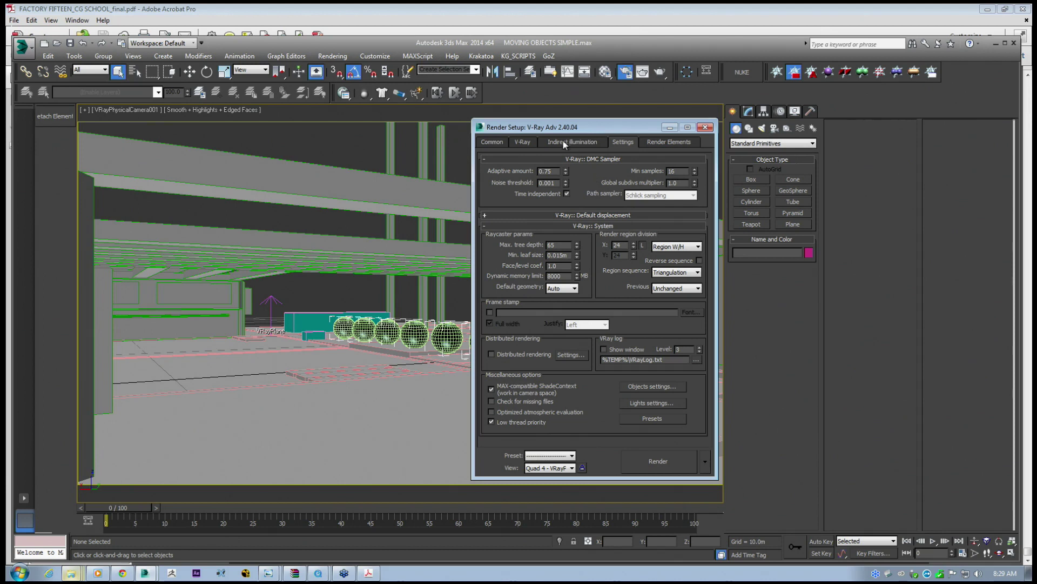
Review the DMC sampler settings, the brute force GI subdivs, and the Adaptive DMC image sampler's max subdivs.
drag(583, 120, 593, 134)
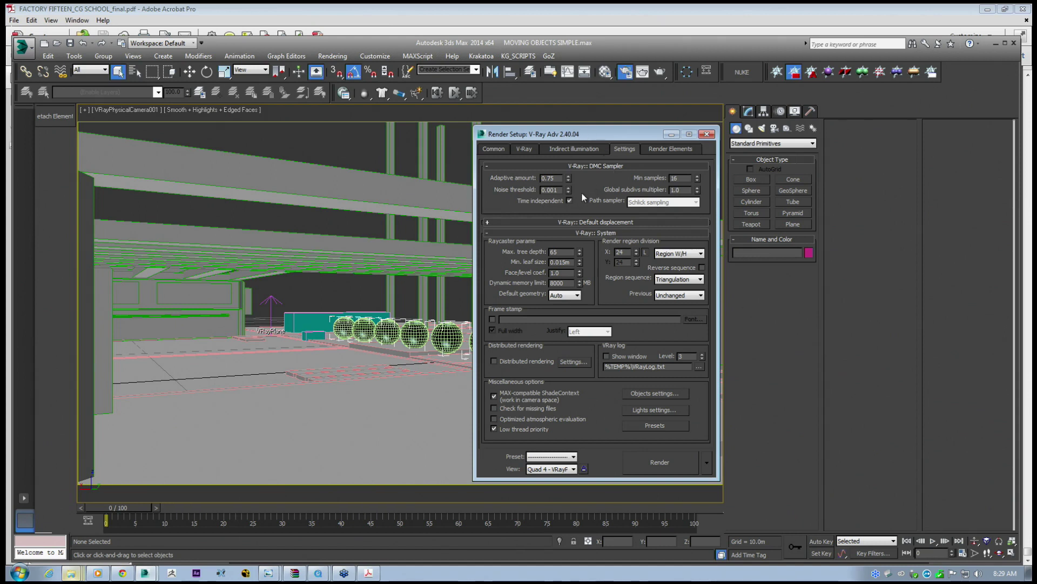
click(570, 201)
click(569, 200)
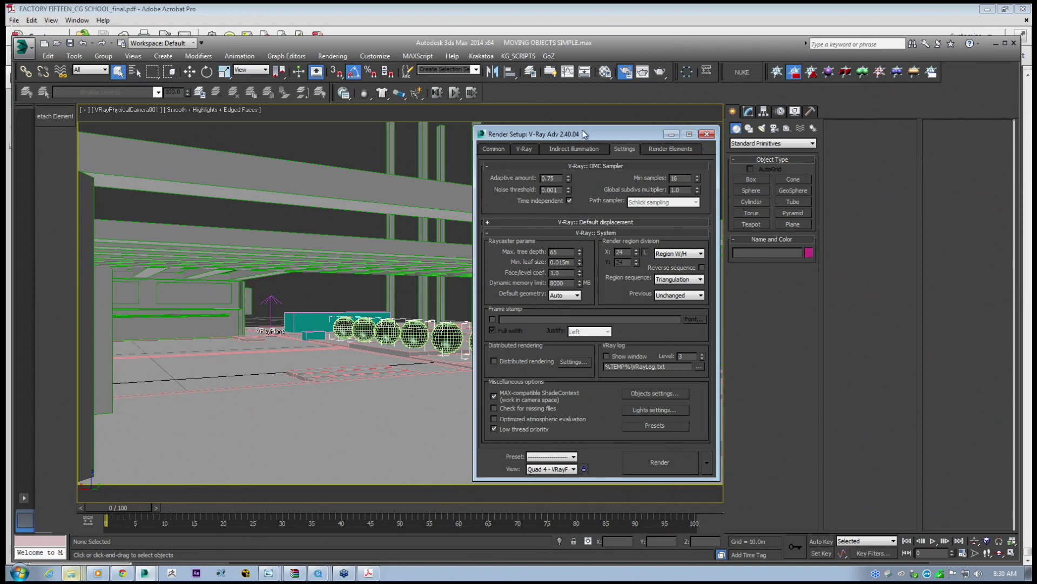
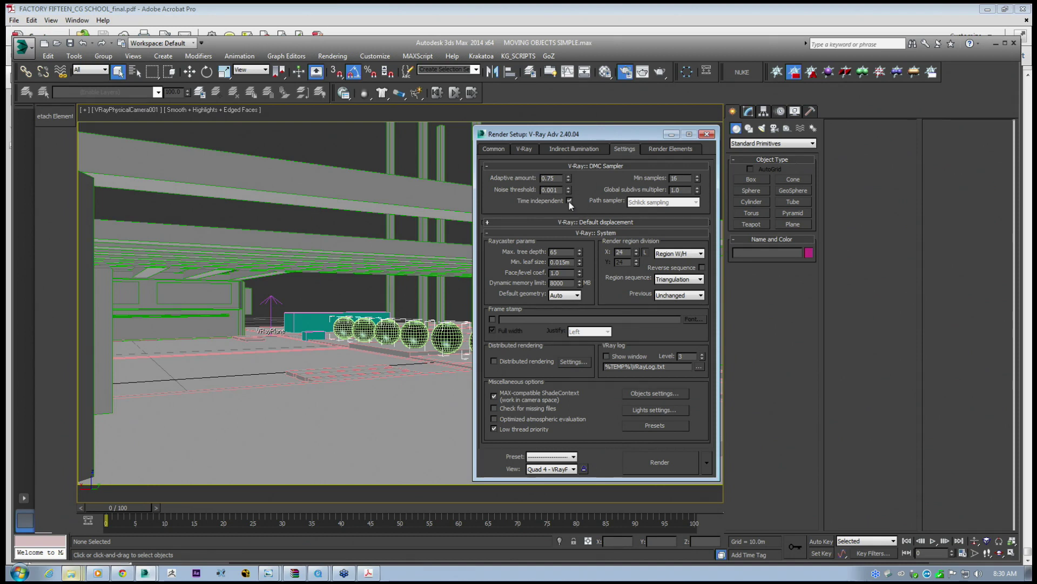
click(579, 149)
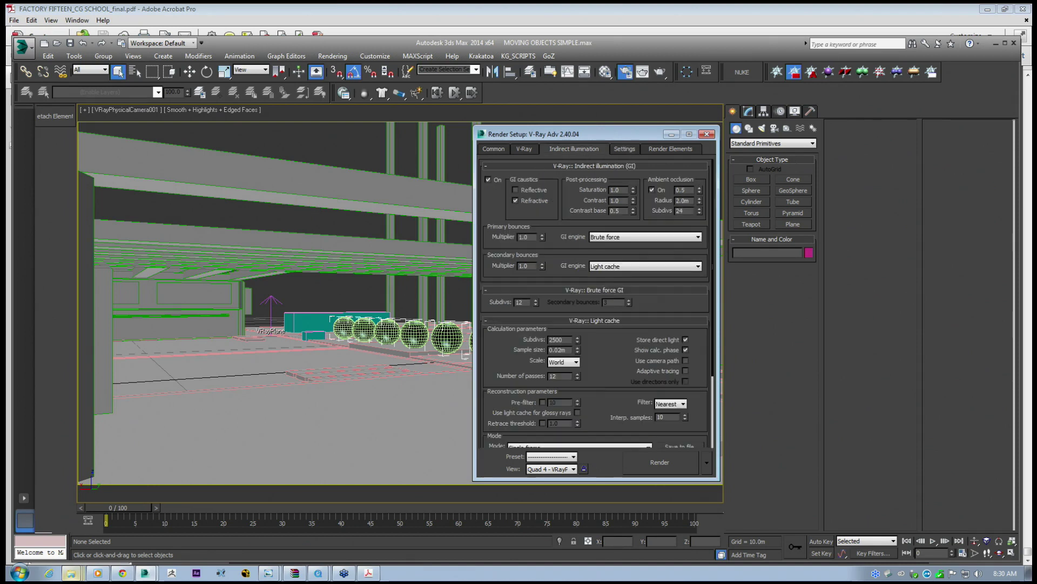
double_click(520, 303)
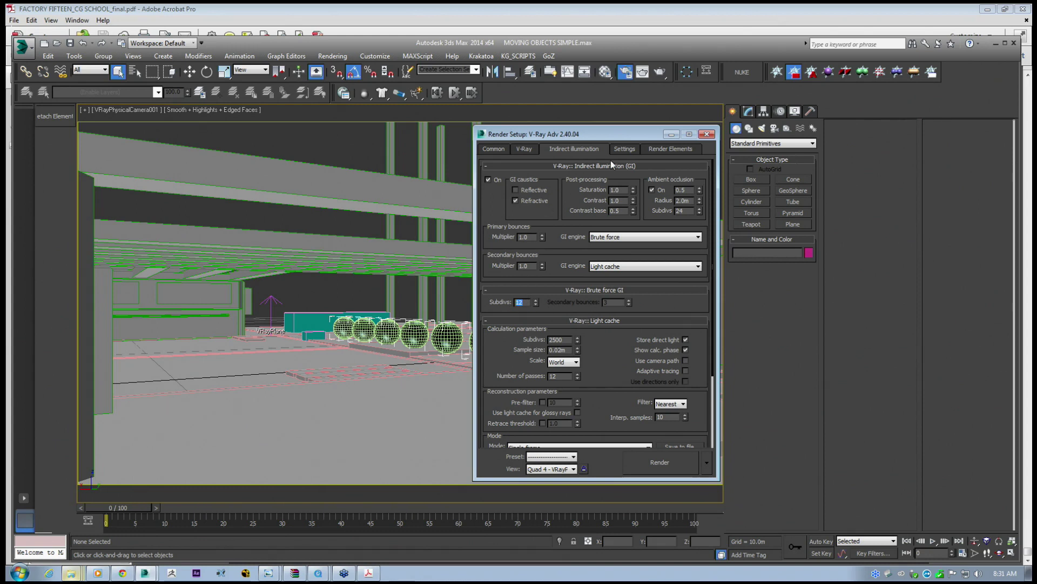
click(624, 149)
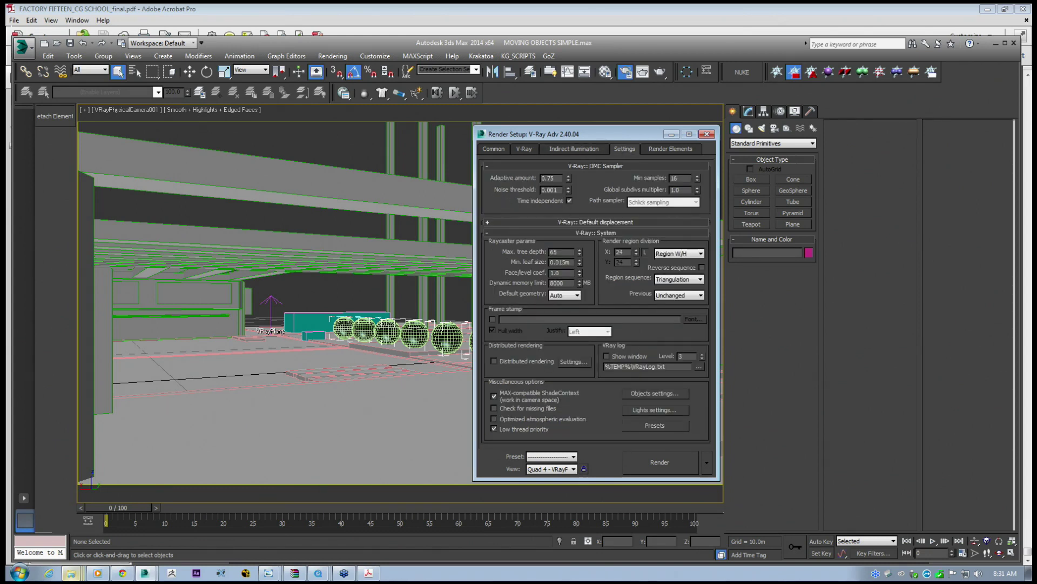
double_click(557, 180)
double_click(556, 191)
click(524, 150)
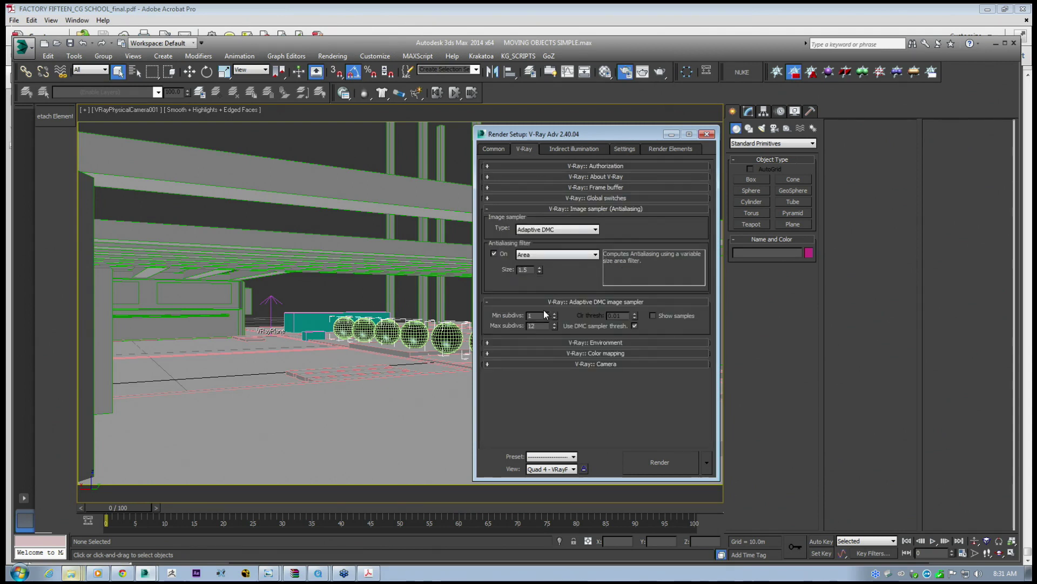
double_click(538, 325)
click(582, 151)
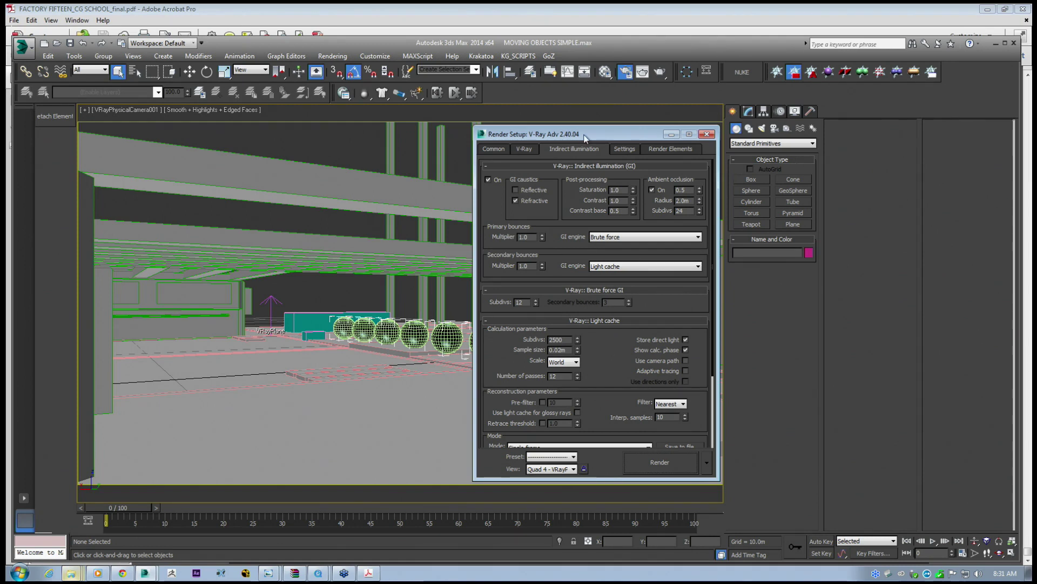
Set the primary bounces GI engine to Irradiance map and the light cache mode to Fly-through.
click(604, 238)
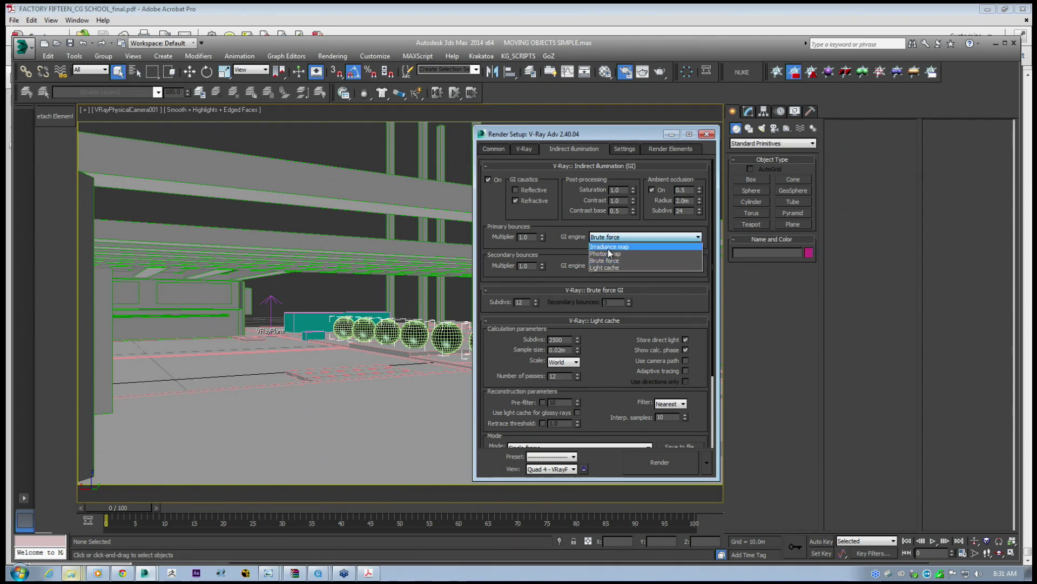
click(611, 245)
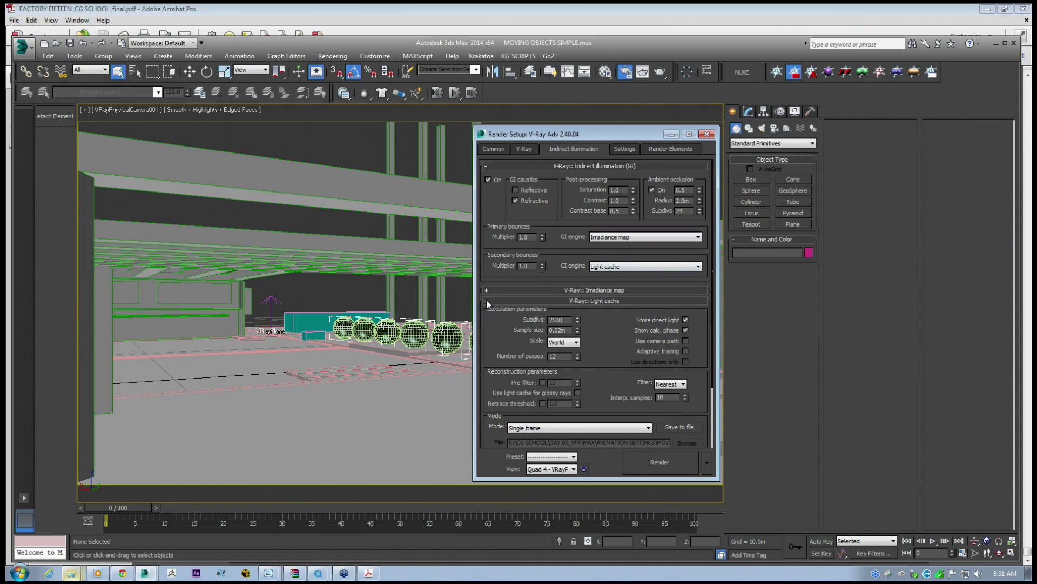
drag(511, 136, 773, 139)
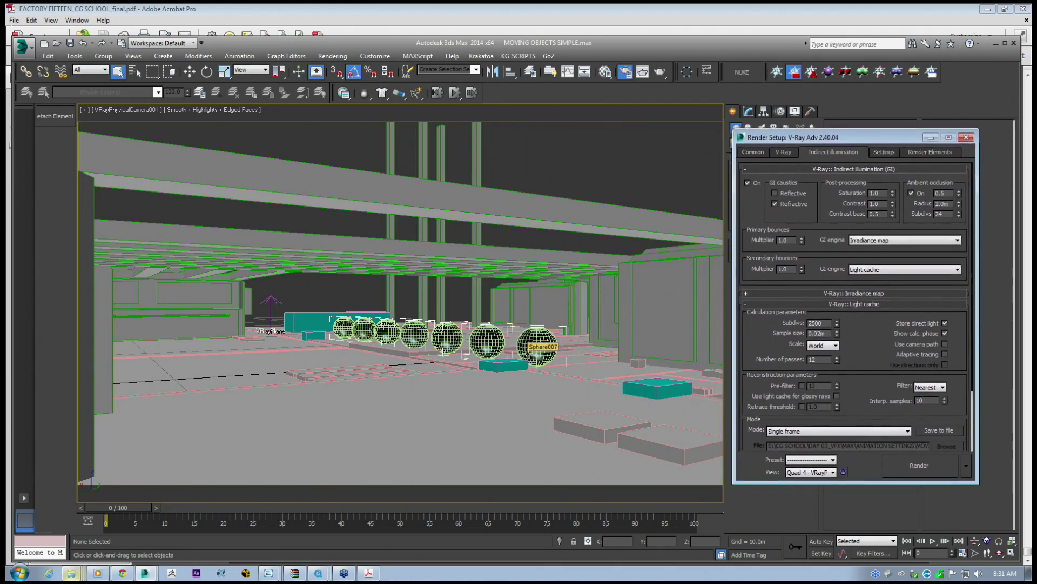
drag(782, 138, 653, 125)
mouse_move(724, 346)
mouse_down()
mouse_move(725, 288)
mouse_move(720, 338)
mouse_up()
click(708, 362)
click(677, 380)
Examine the irradiance map's From file mode, its stored map file and save options, and the light cache parameters.
click(702, 279)
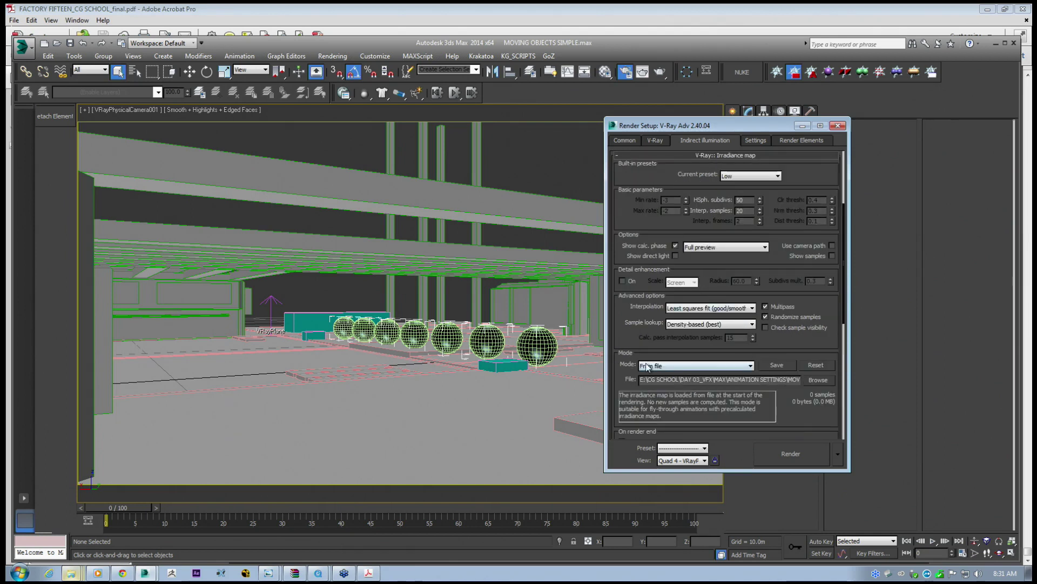
drag(705, 351, 702, 339)
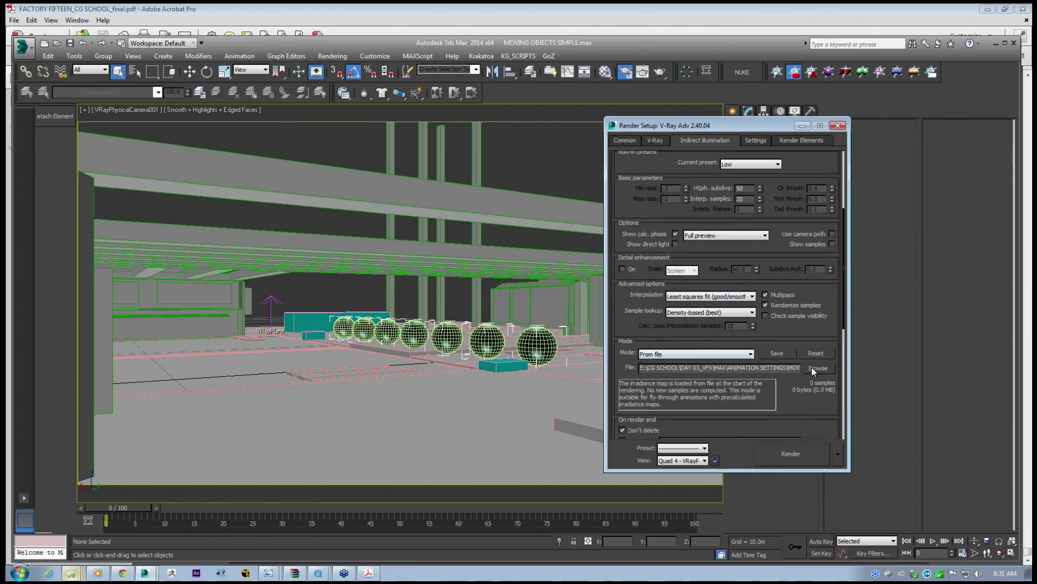
click(815, 368)
drag(544, 145, 468, 117)
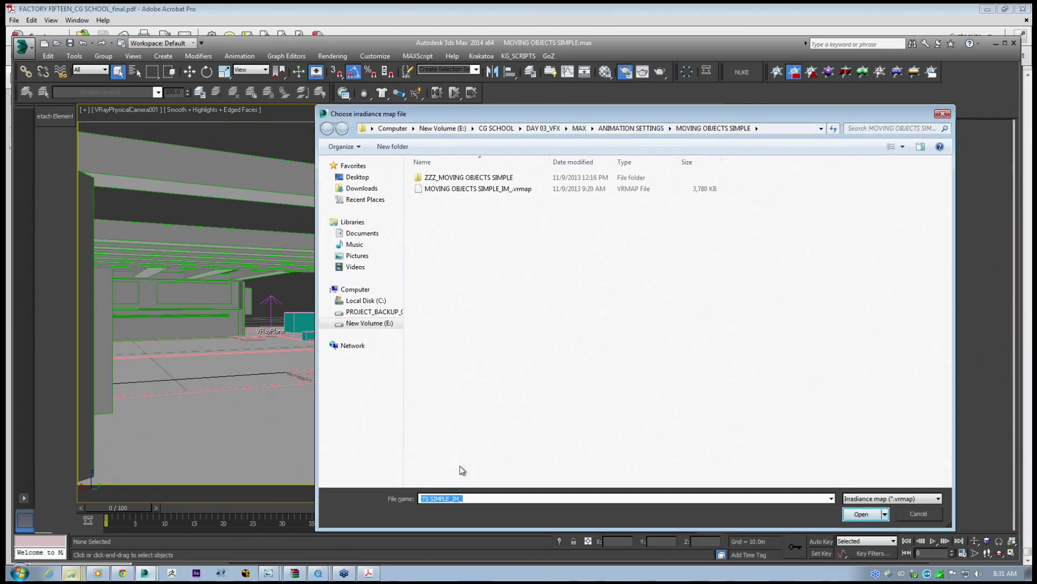
click(915, 515)
drag(702, 345, 705, 299)
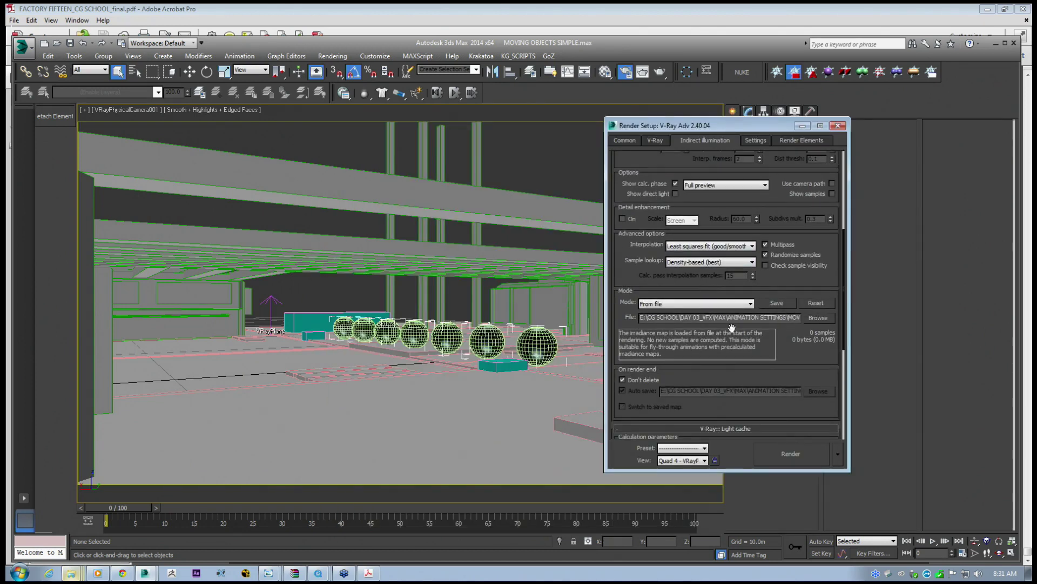
drag(787, 366, 785, 217)
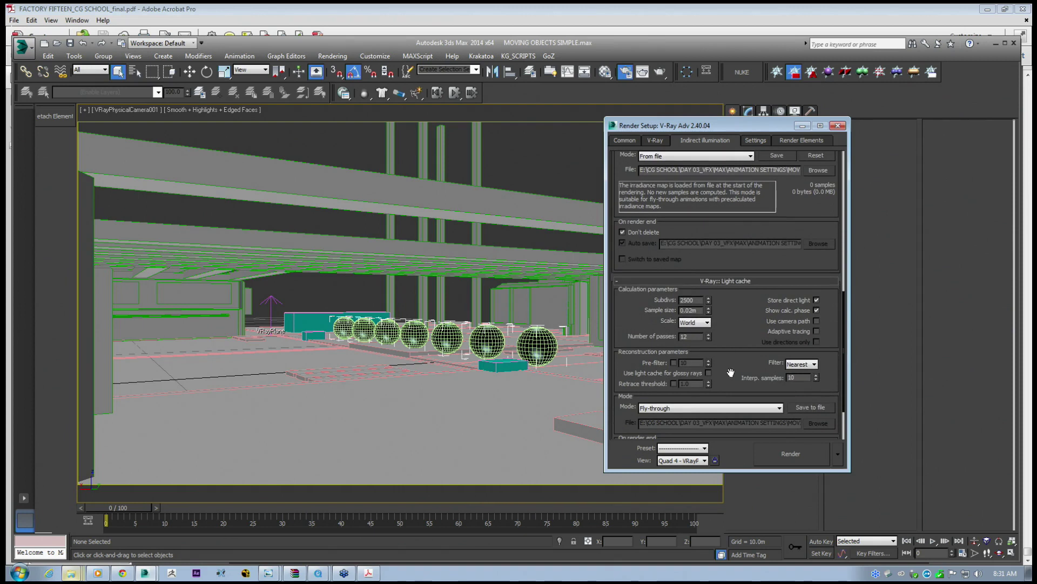
drag(730, 372, 728, 309)
drag(729, 264, 721, 389)
drag(731, 293, 729, 385)
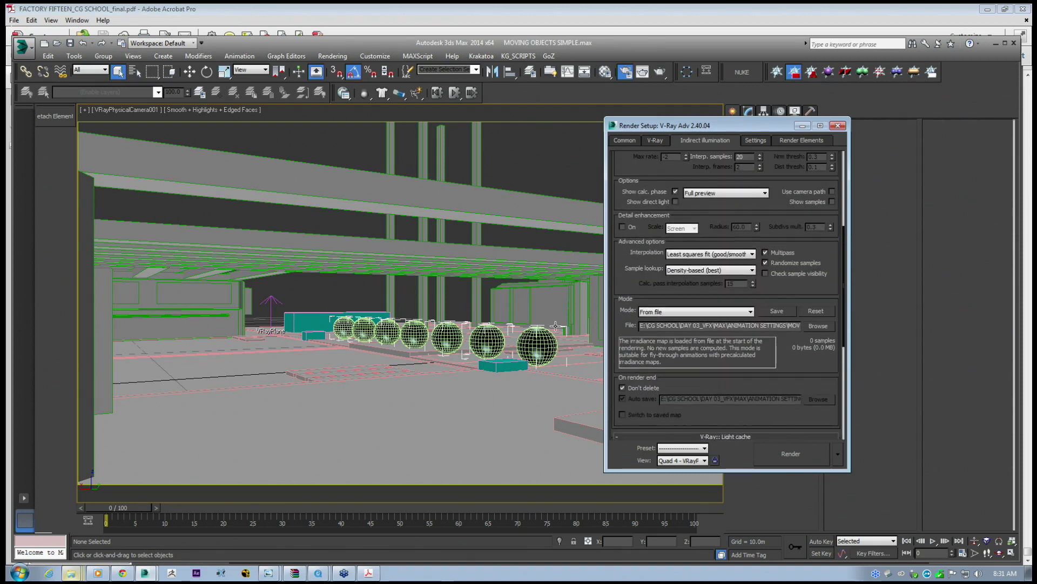
Scrub the animation to frame 45 and hide the MOVING BALLS layer.
drag(124, 510, 386, 520)
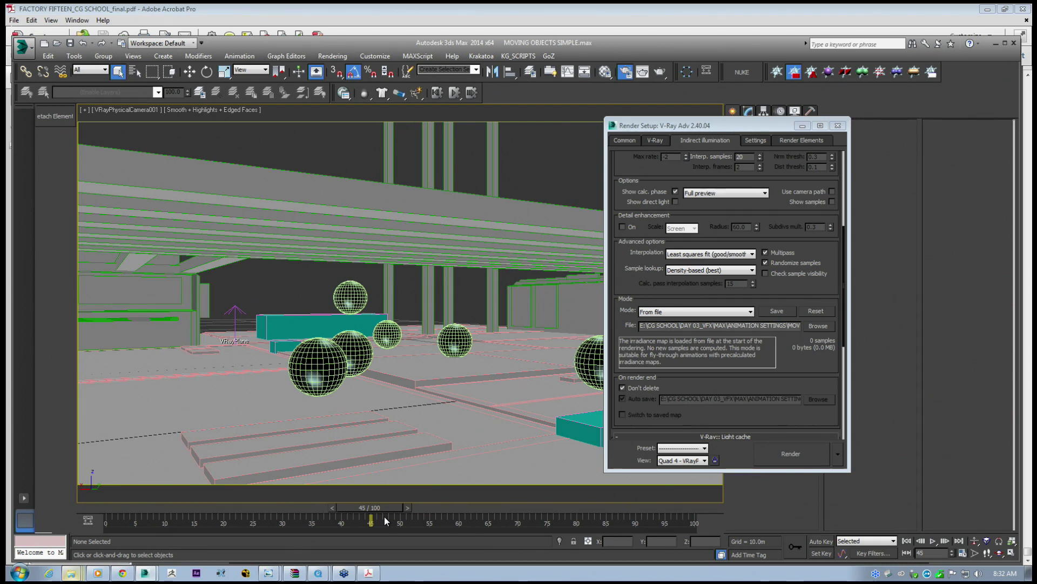
drag(725, 125, 819, 123)
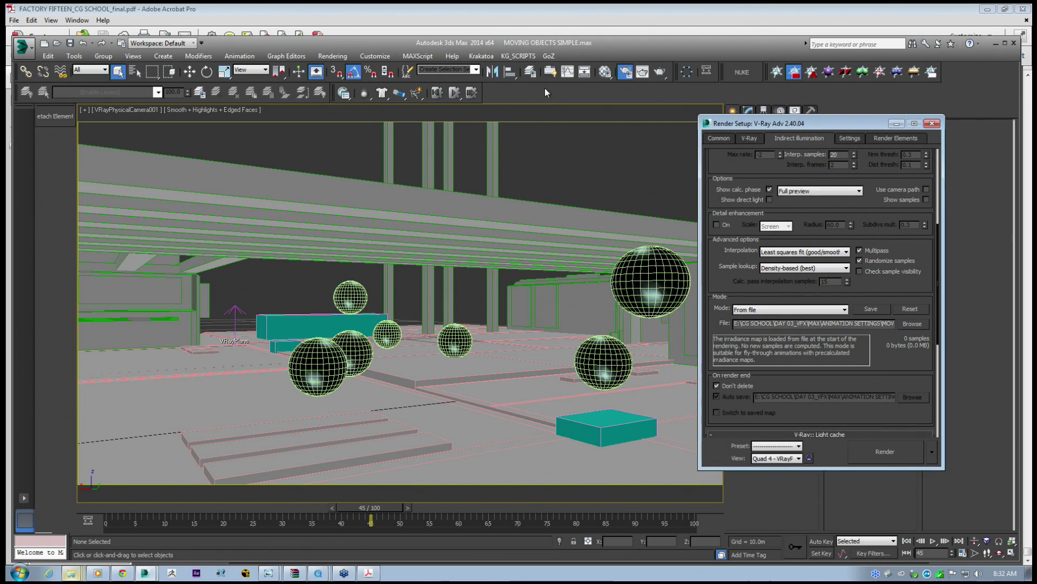
click(530, 71)
click(565, 142)
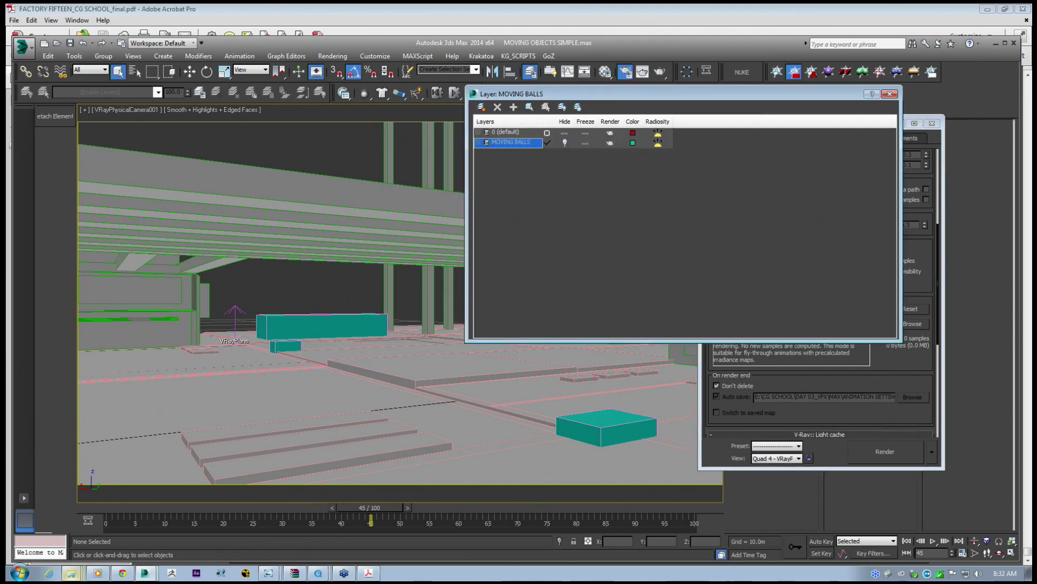
drag(567, 98, 380, 165)
click(704, 162)
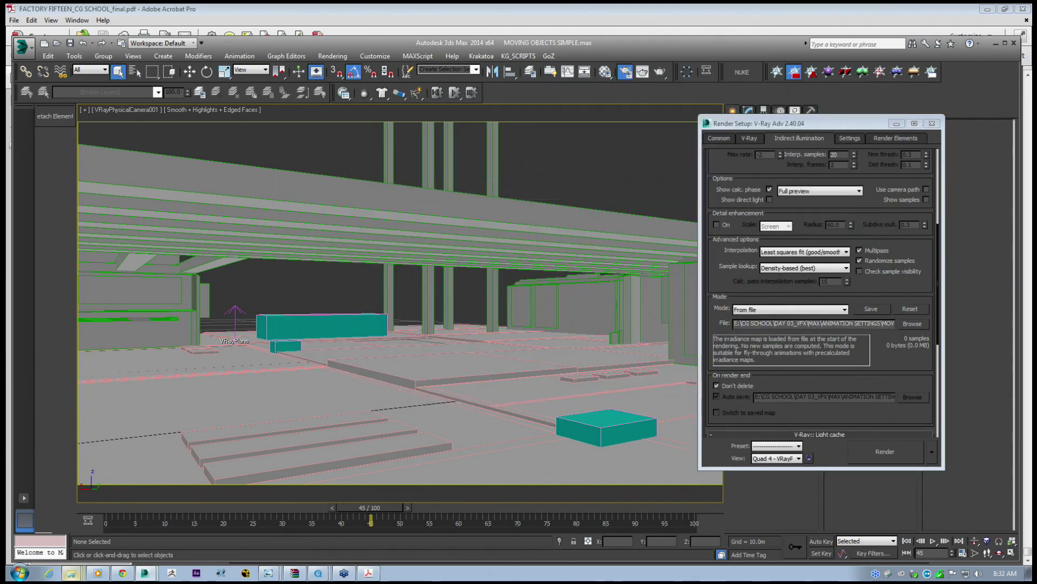
Return the timeline to frame 0 and check the layer list.
drag(378, 510, 108, 510)
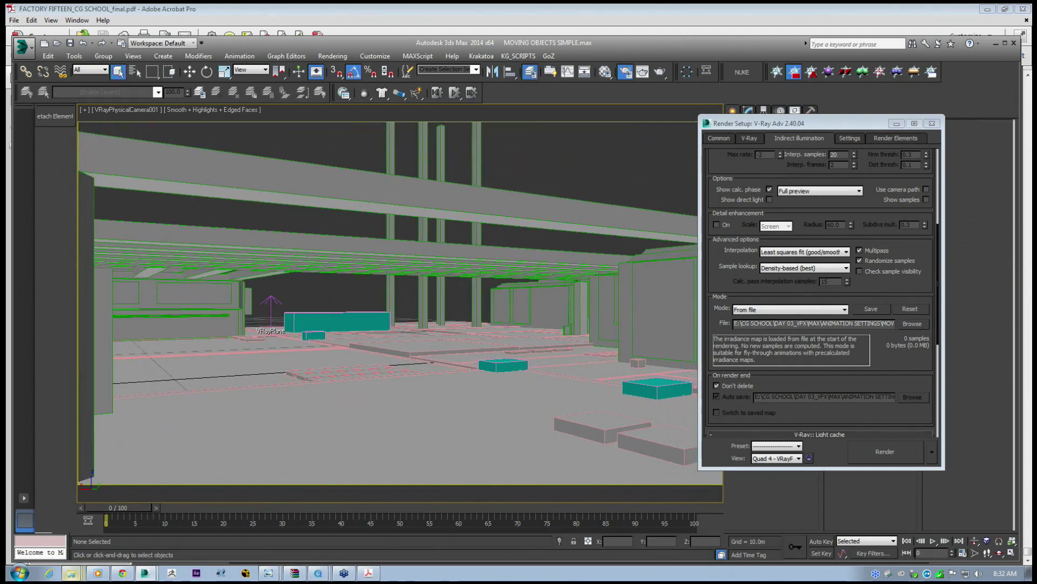
click(531, 73)
click(704, 161)
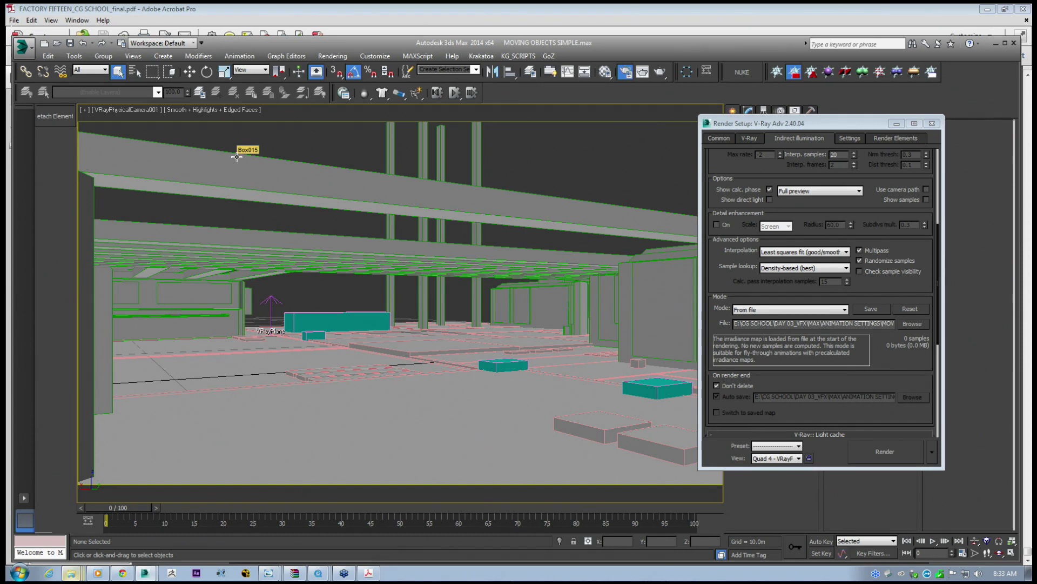
drag(809, 123, 587, 138)
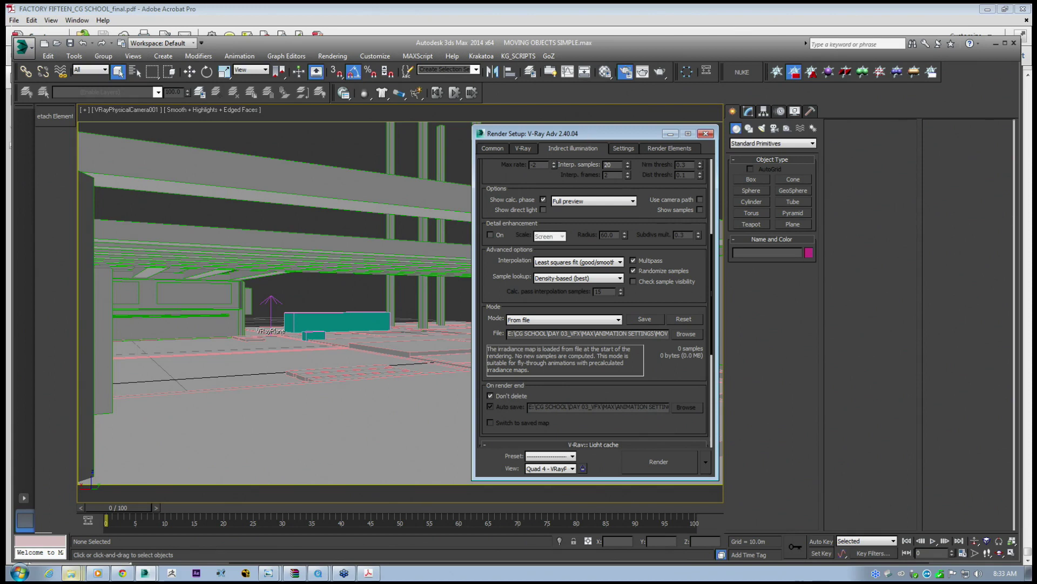
drag(627, 134, 887, 132)
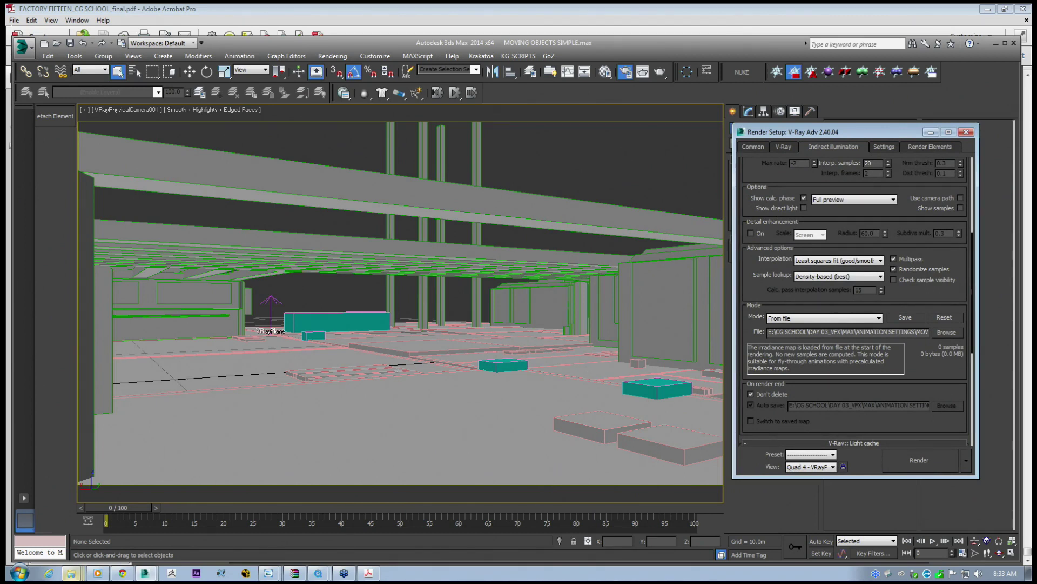
mouse_move(122, 509)
mouse_down()
mouse_move(403, 520)
mouse_move(131, 521)
mouse_move(391, 525)
mouse_move(273, 507)
mouse_move(123, 511)
mouse_up()
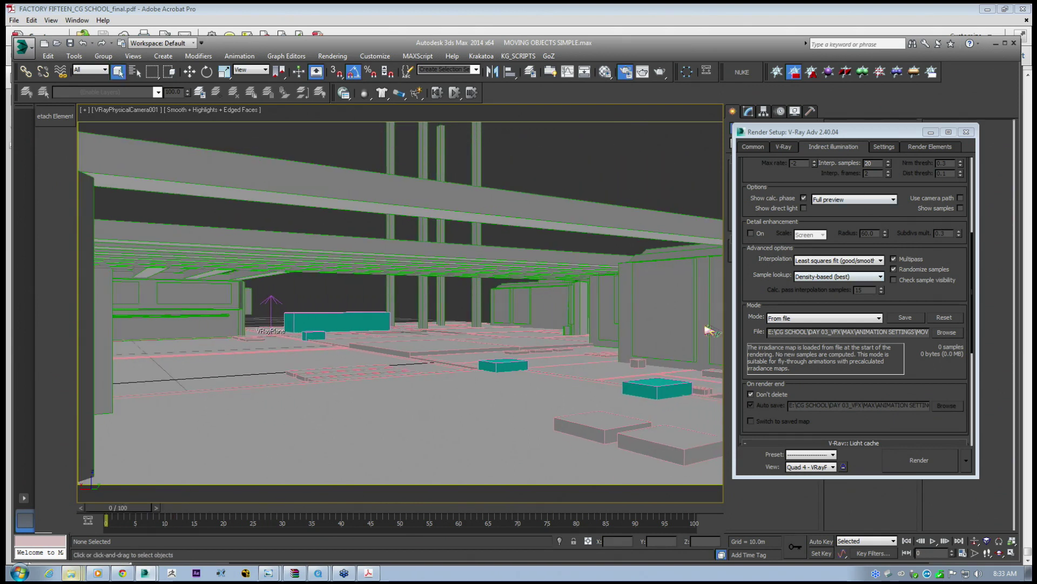
Inspect the Use irradiance map option of the multicoloured 24 - Defaultv material in the Material Editor.
click(605, 71)
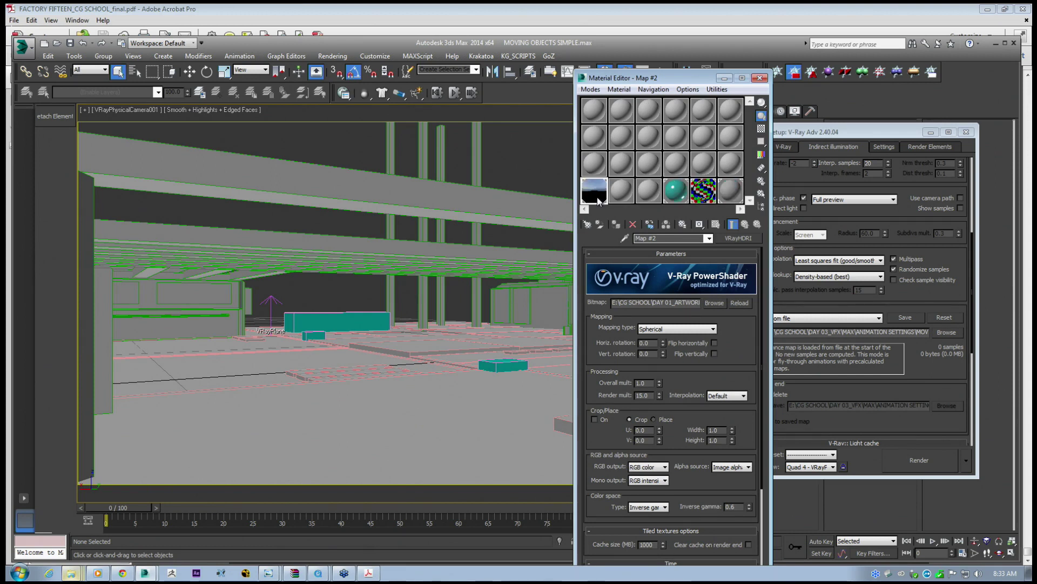
click(702, 190)
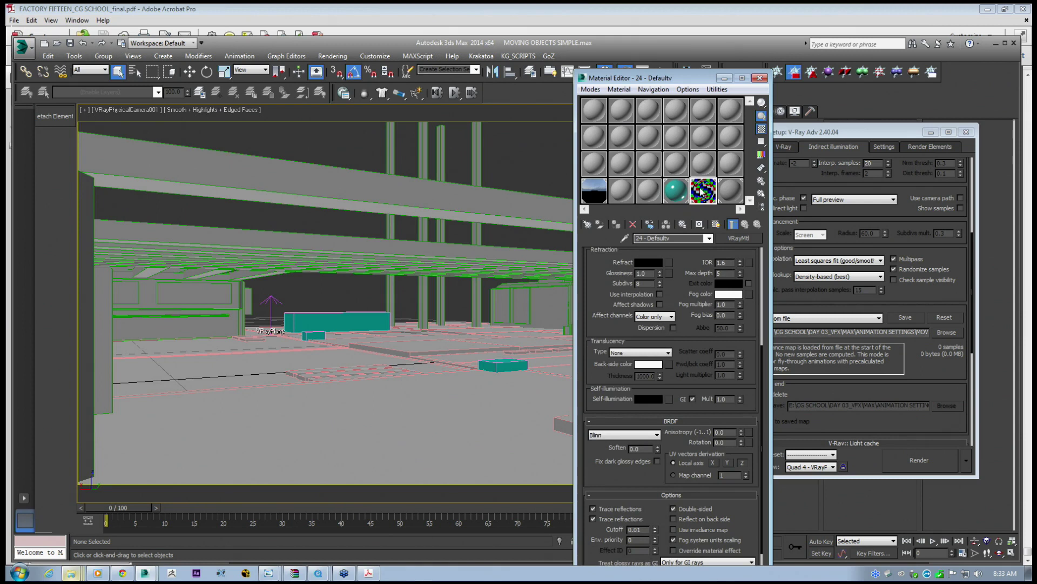
drag(693, 370, 697, 314)
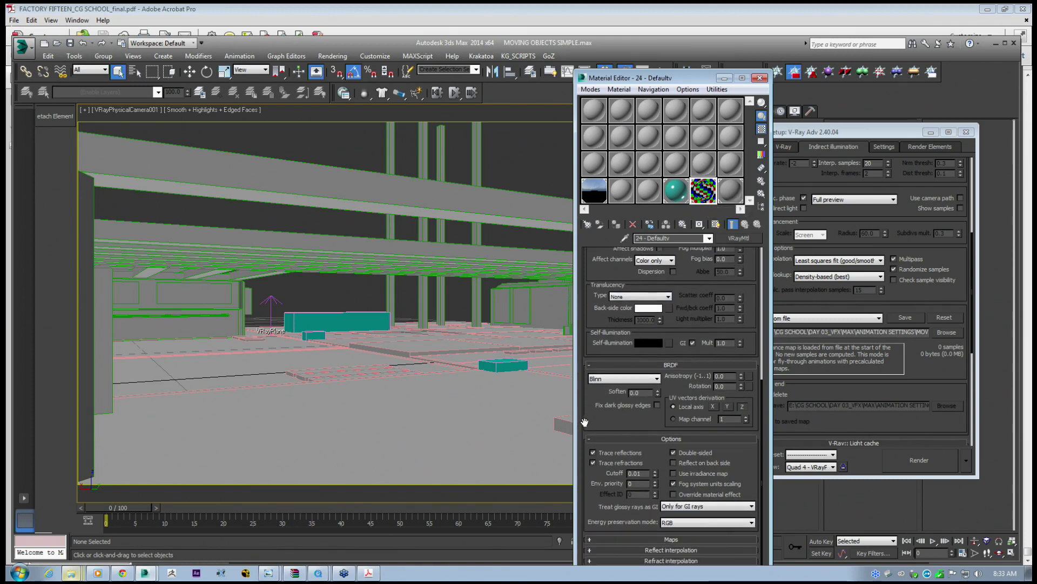
click(592, 439)
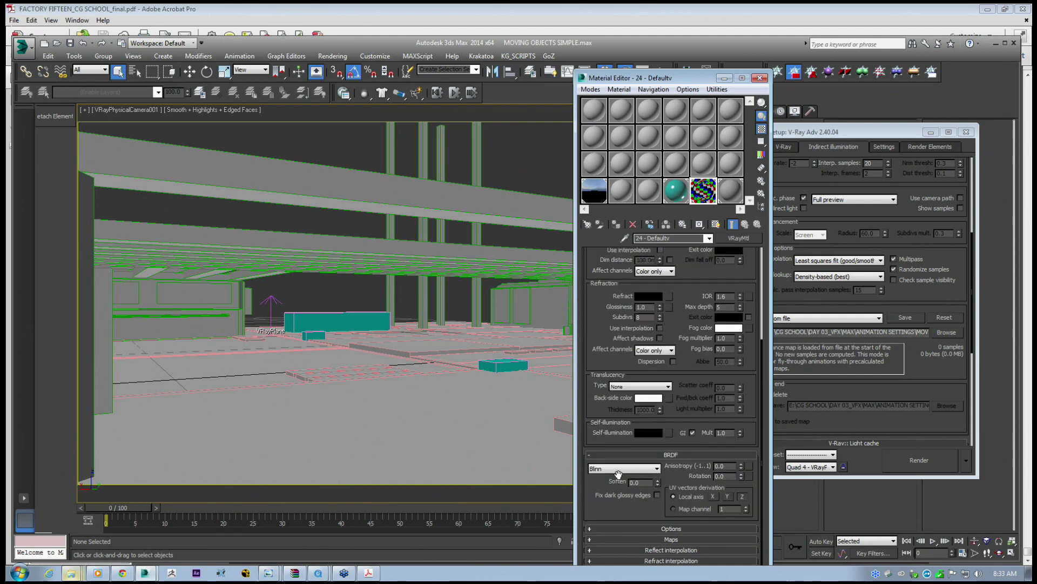
click(591, 528)
drag(615, 481, 609, 347)
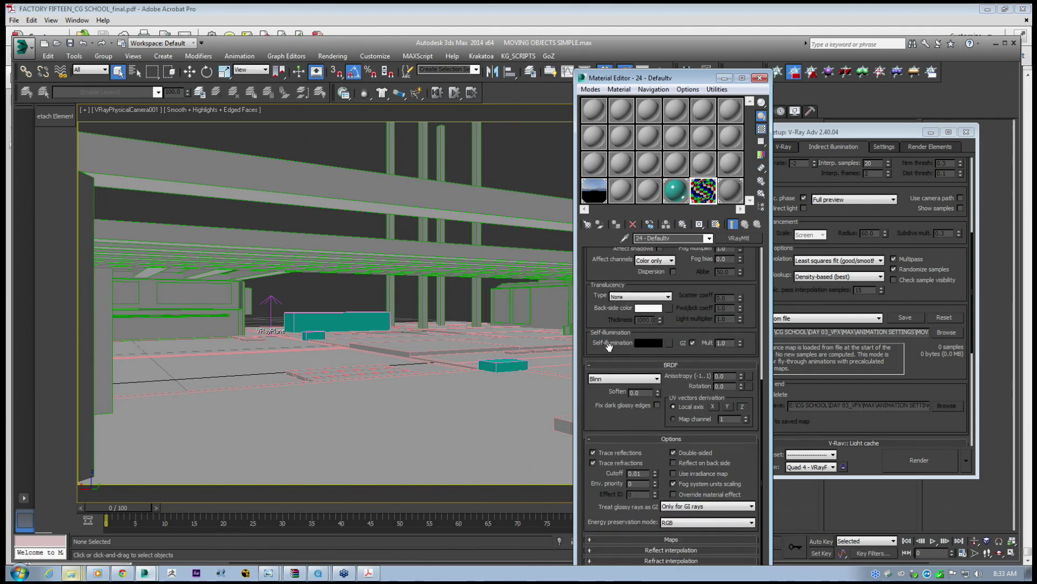
click(672, 473)
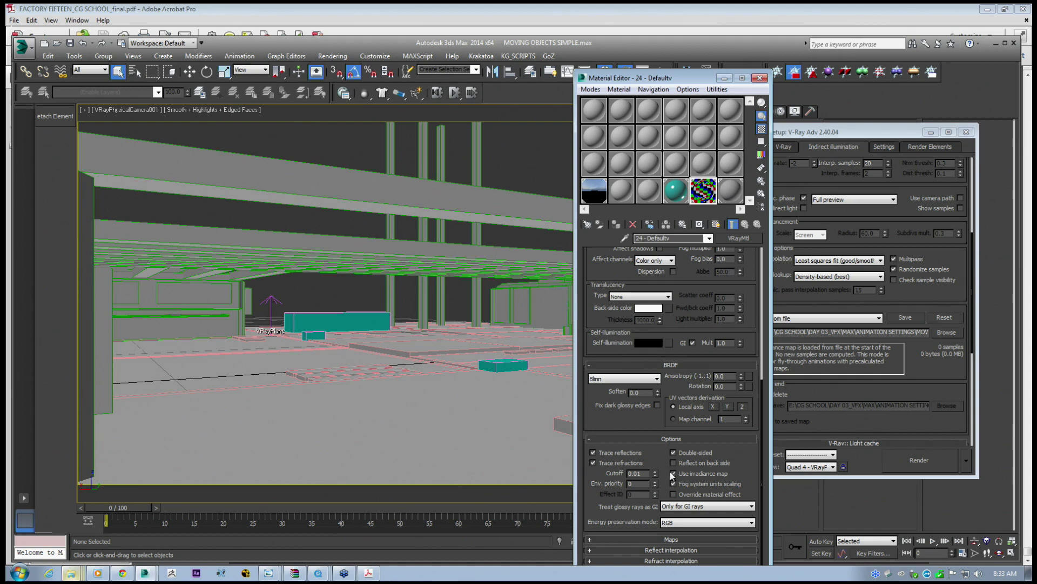
click(673, 474)
drag(670, 83, 183, 110)
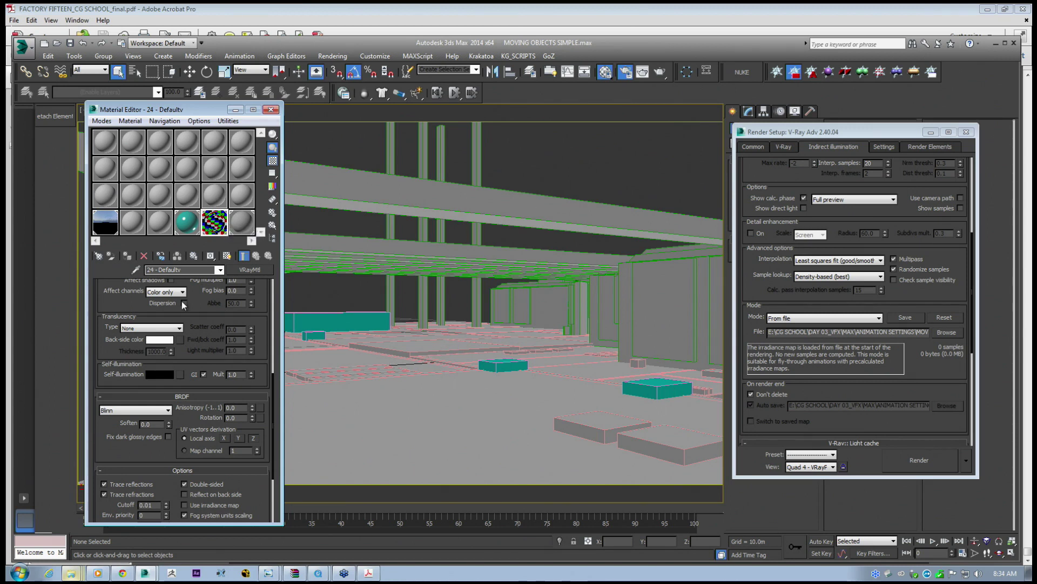
drag(203, 316, 202, 329)
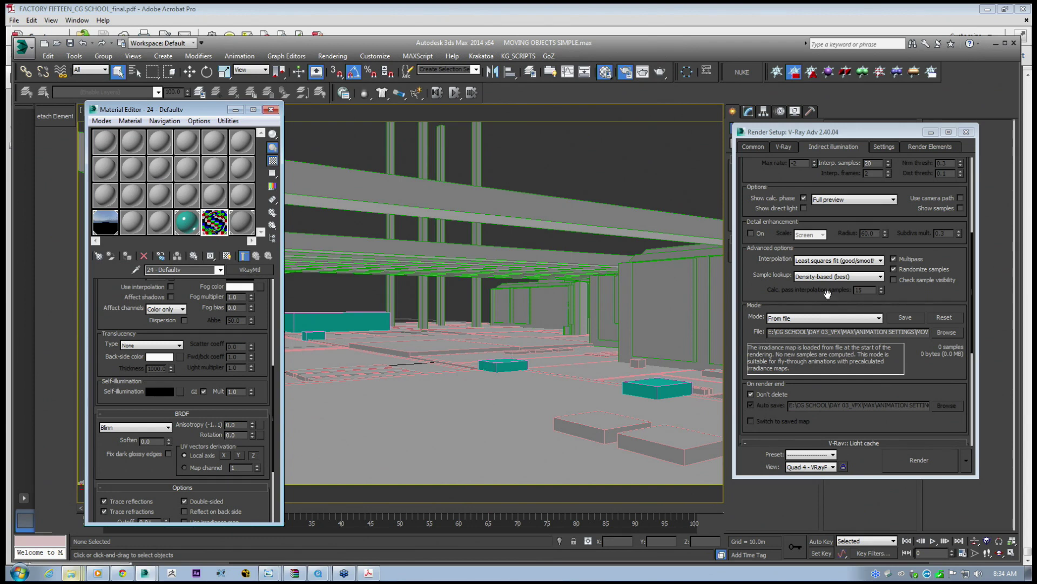
drag(158, 114, 120, 113)
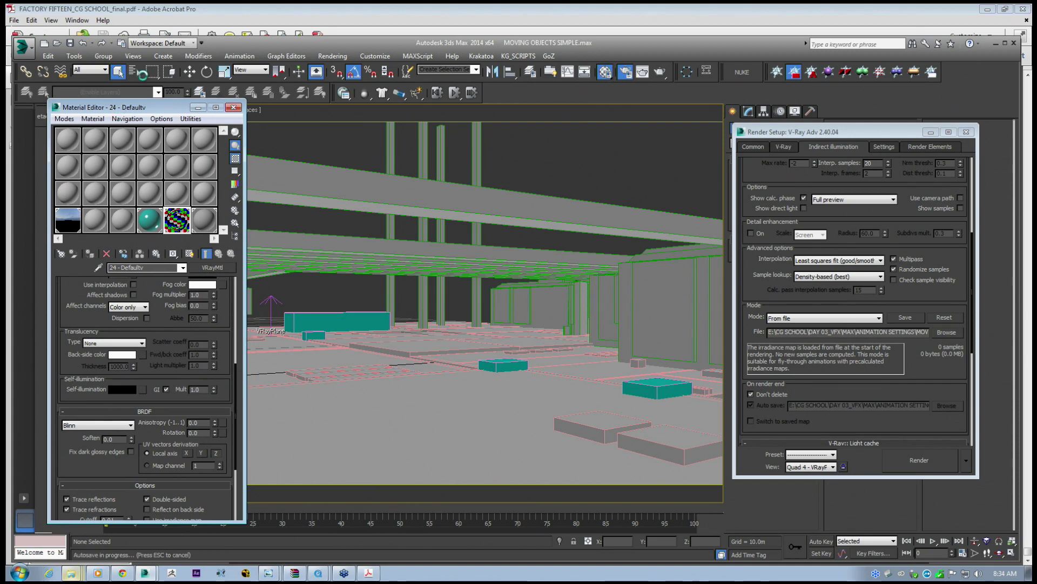
Minimize the Material Editor and review the DMC Sampler and System settings in the render setup.
click(199, 107)
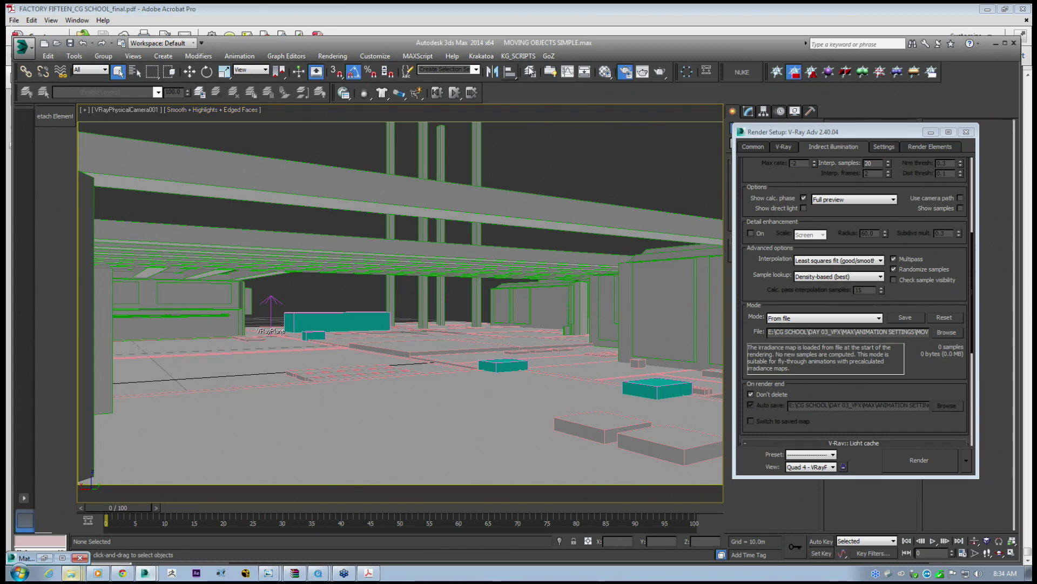
click(885, 147)
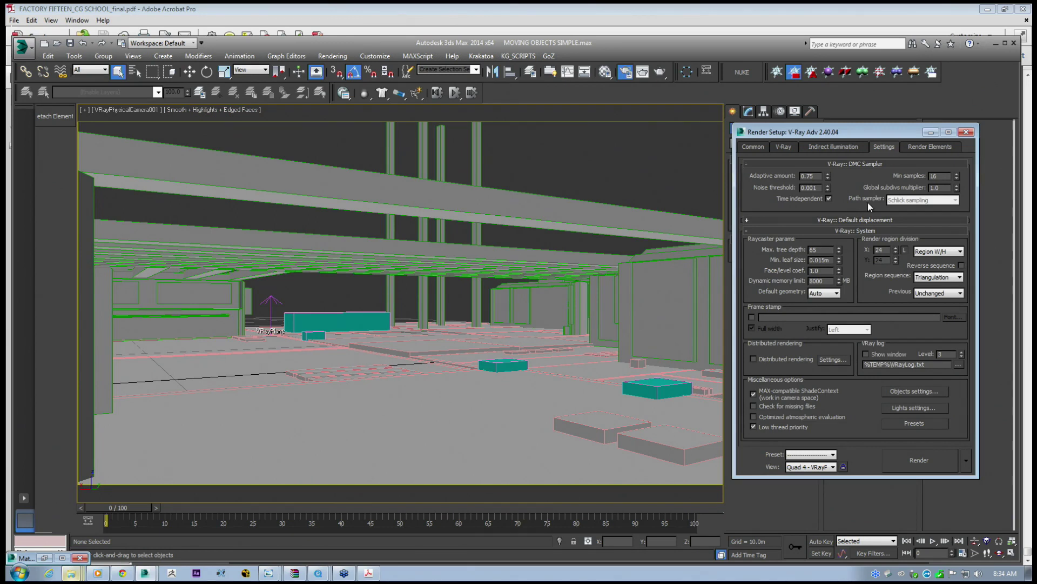
drag(837, 132, 819, 119)
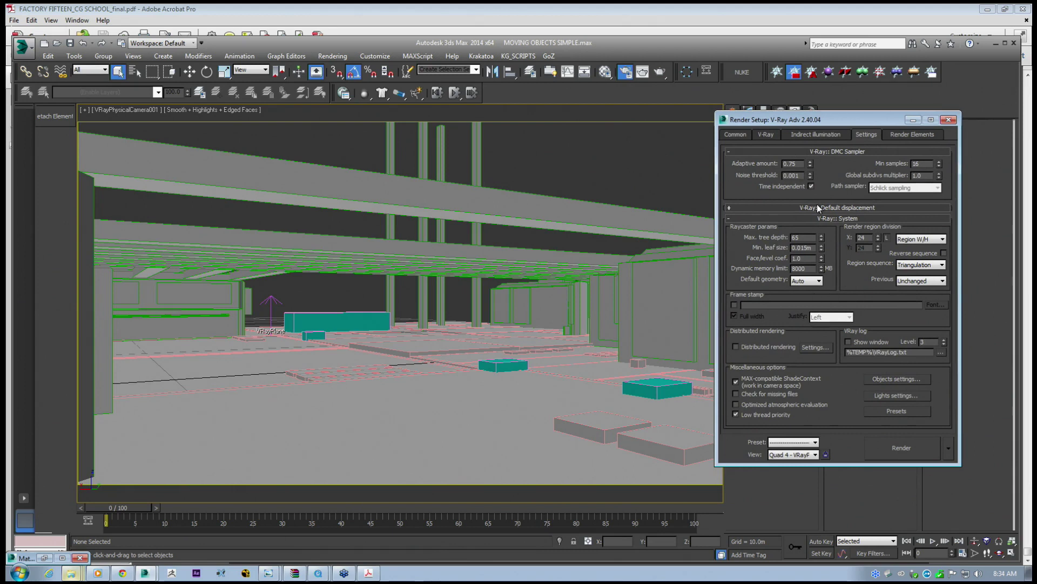
Try Brute force as the primary bounces GI engine and return it to Irradiance map.
click(838, 135)
drag(824, 193, 845, 431)
click(887, 222)
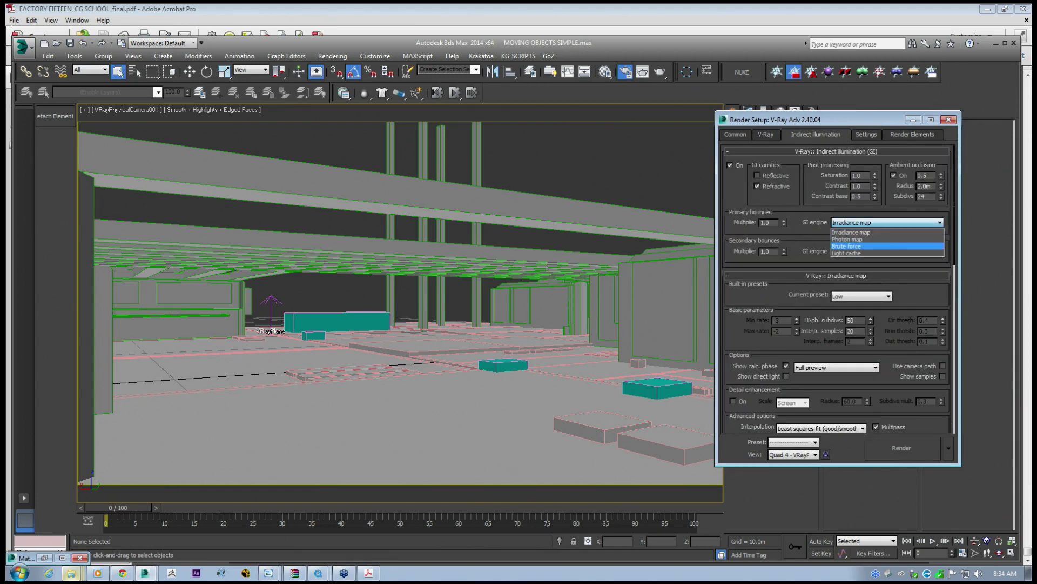
click(865, 243)
click(802, 276)
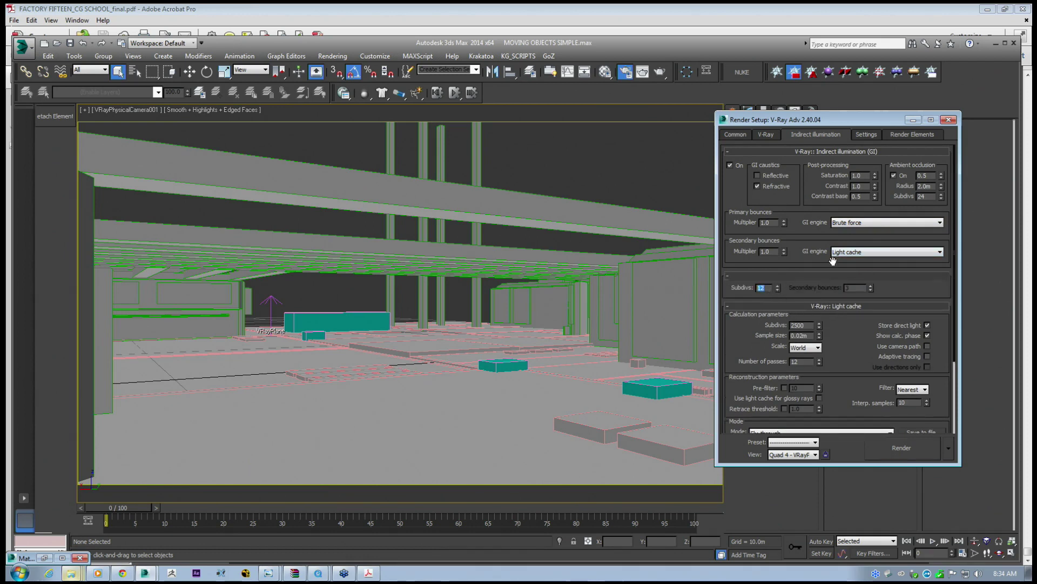
click(857, 223)
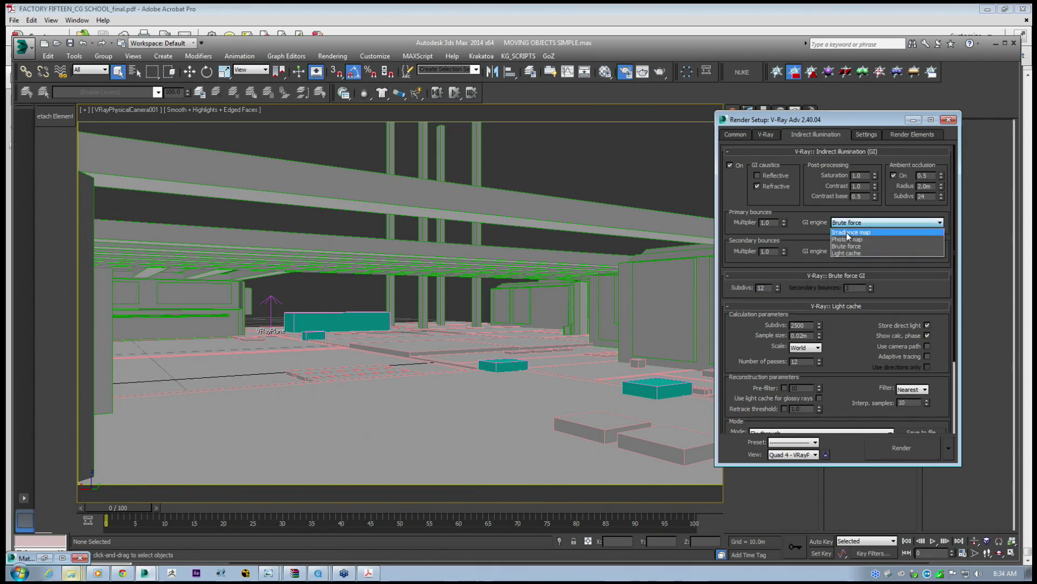
click(851, 232)
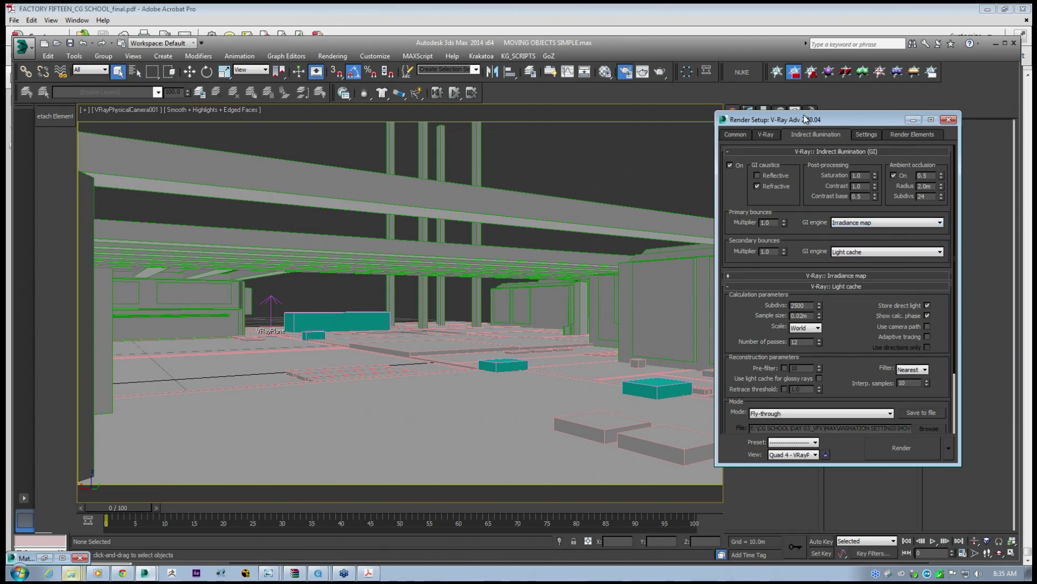
drag(841, 123, 858, 139)
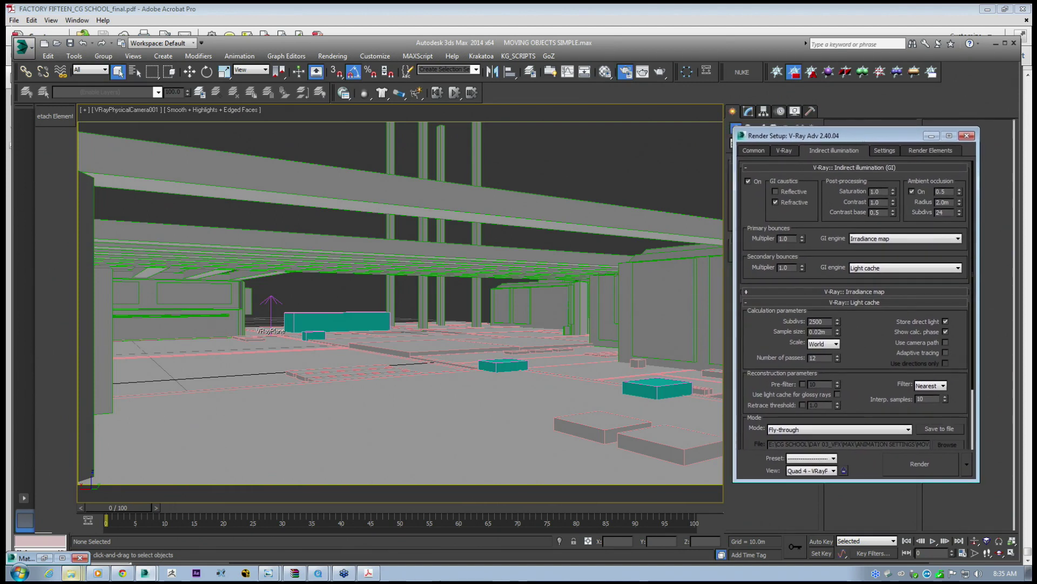
drag(858, 139, 861, 139)
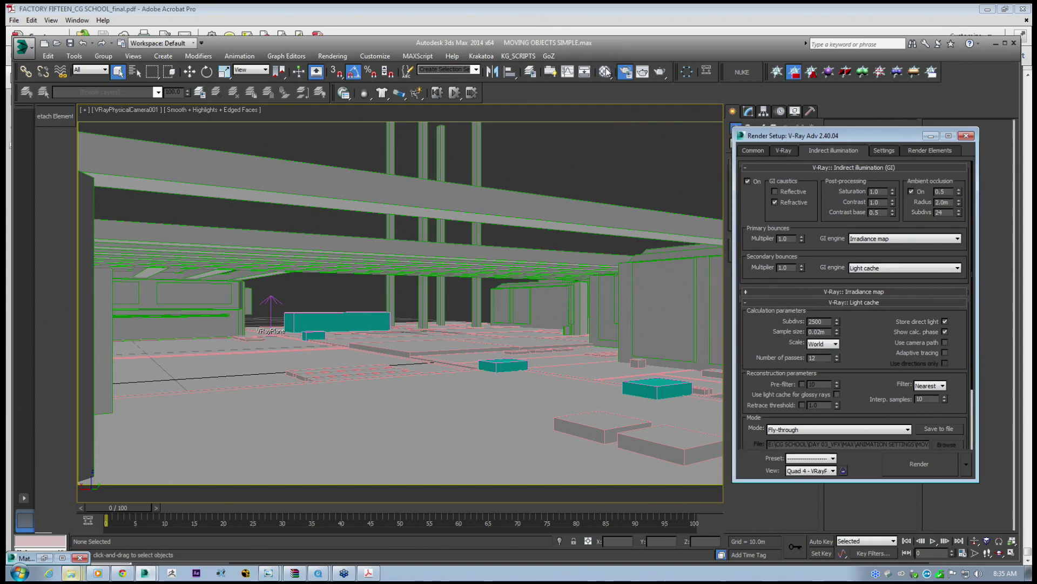
Unhide the MOVING BALLS layer and check the light cache's mode and save options.
click(530, 71)
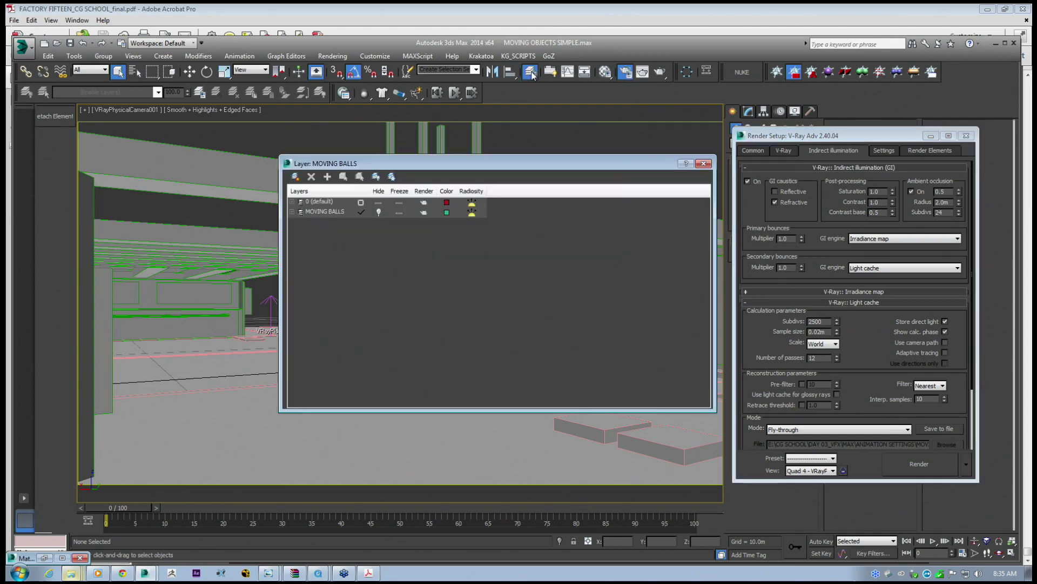
click(377, 213)
click(705, 164)
scroll(859, 330, down, 3)
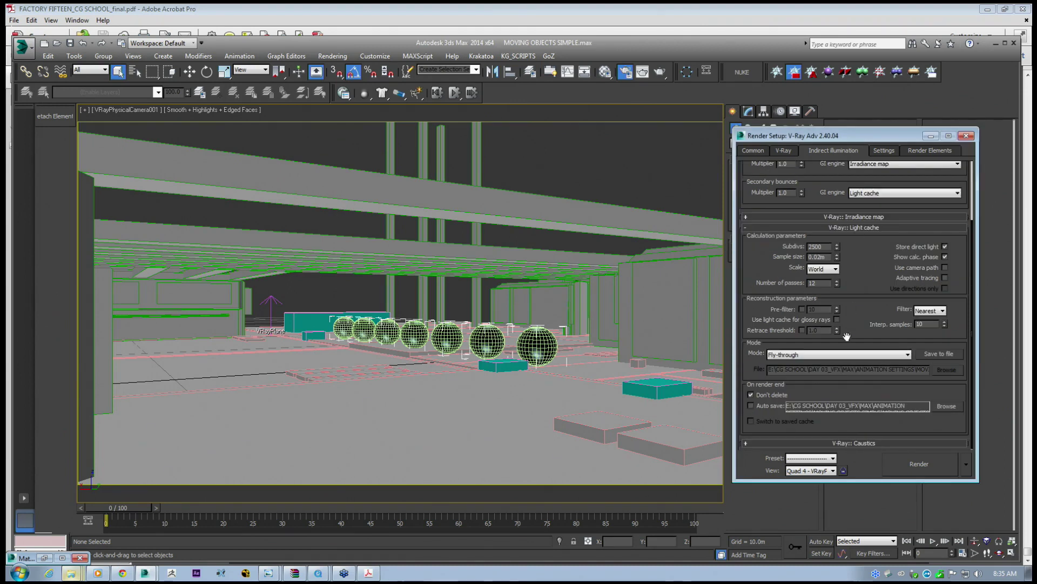
drag(850, 307, 850, 352)
Set the render time output to Single frame and check the render output and render elements settings.
click(763, 153)
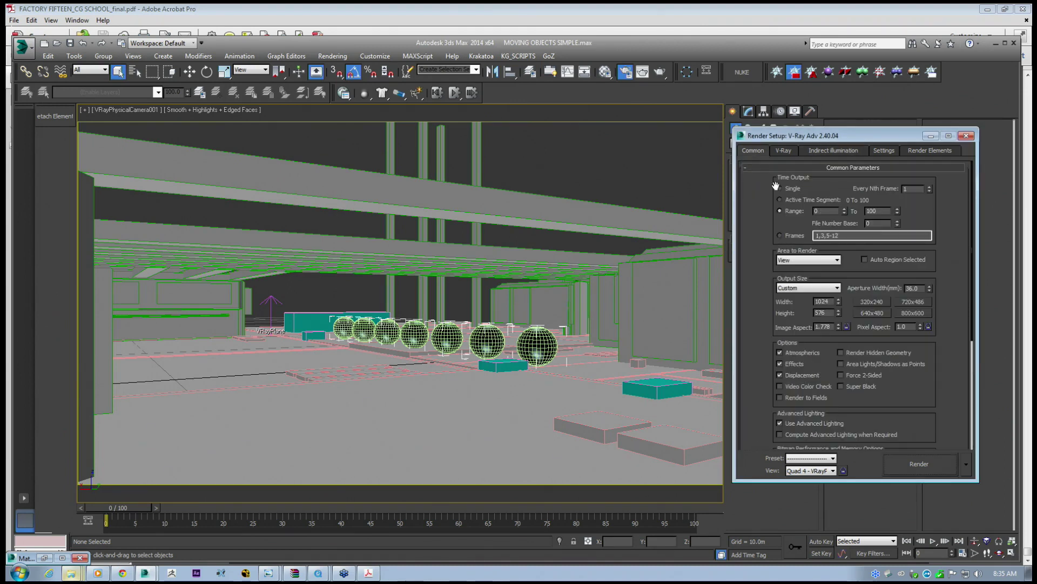
click(779, 190)
drag(924, 406, 906, 194)
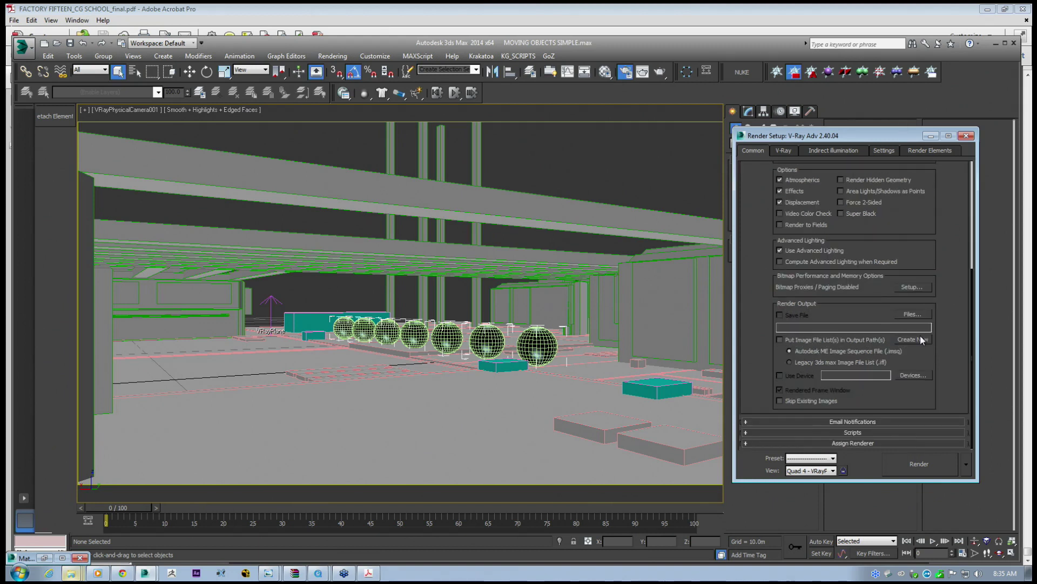
click(966, 474)
click(888, 154)
click(924, 150)
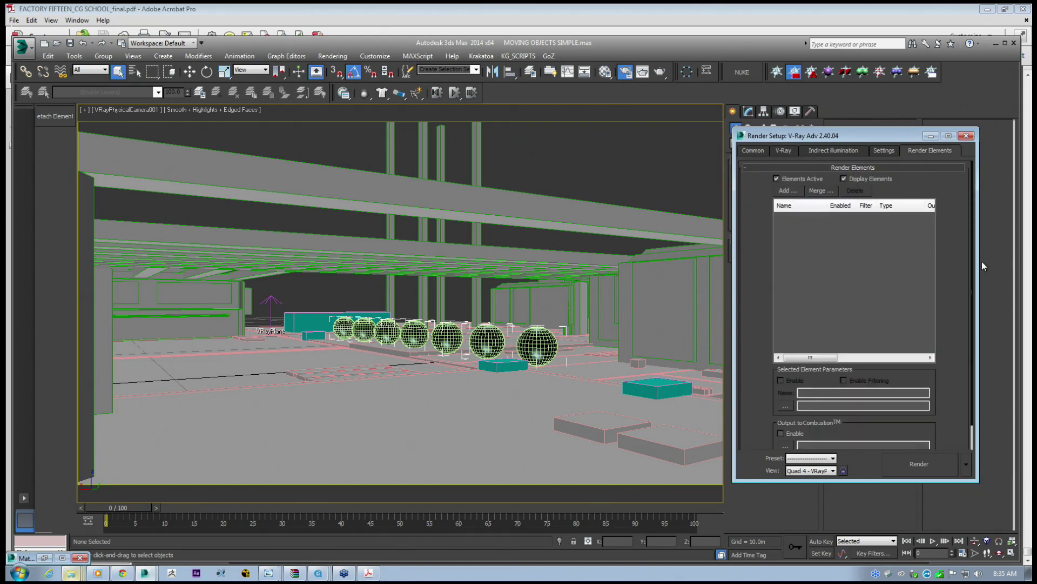
Set the image sampler type to Fixed and turn off the antialiasing filter.
click(783, 151)
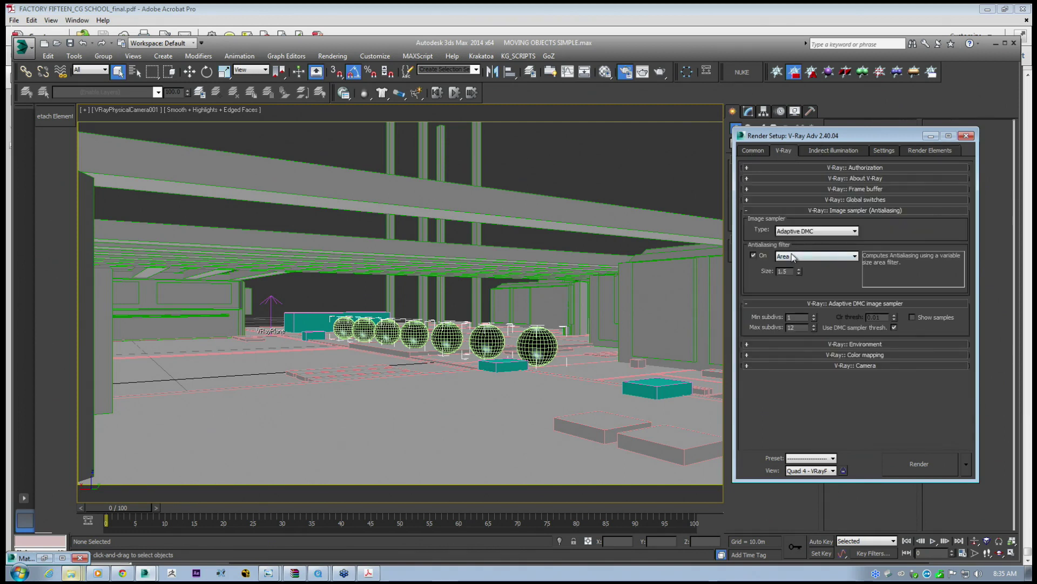
click(799, 231)
click(791, 241)
click(753, 255)
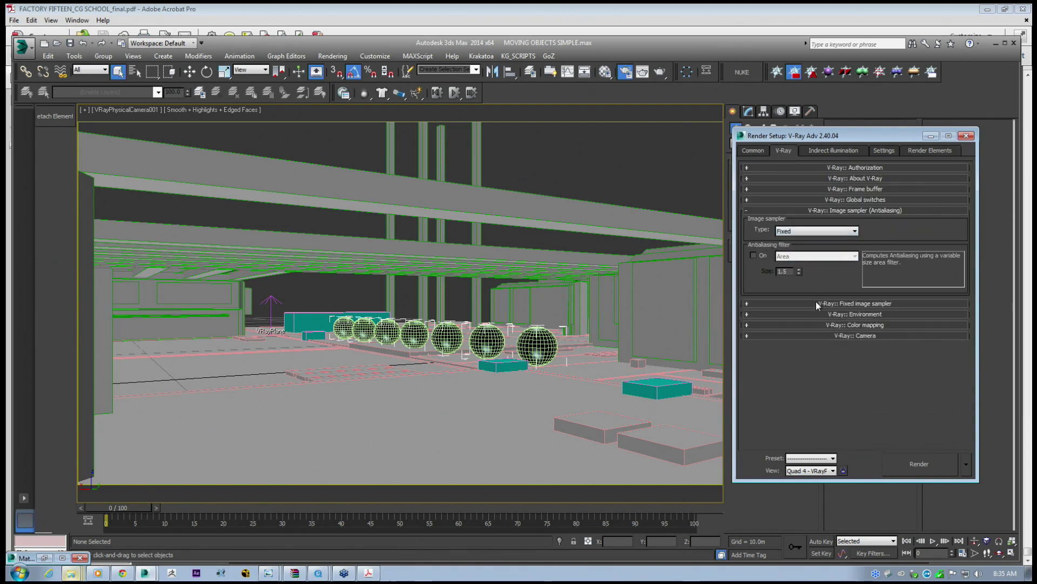
In Windows Task Manager, exclude CPU 0 from the processor affinity of the 3dsmax.exe process using the most memory.
right_click(411, 571)
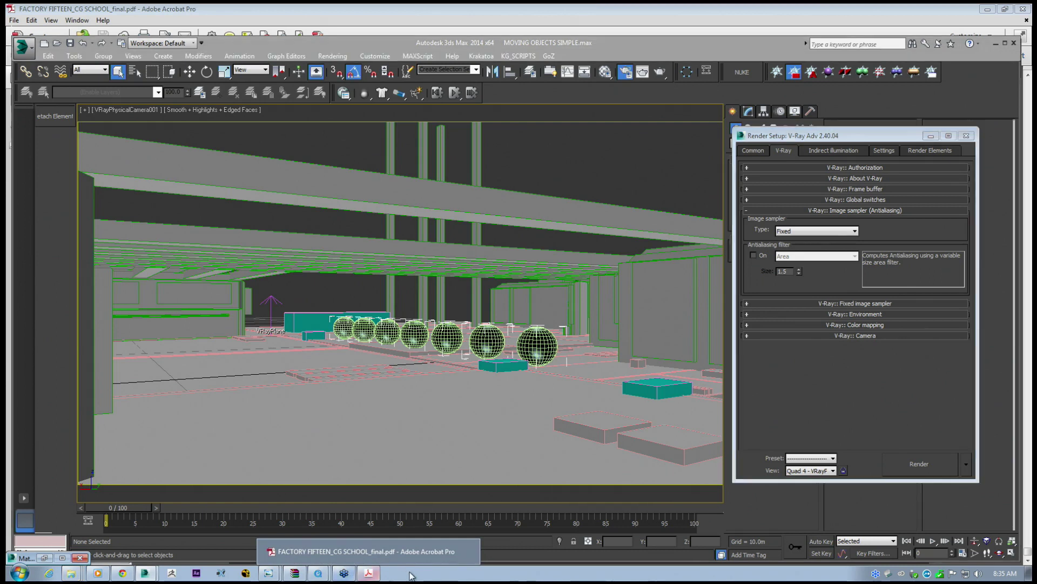
click(455, 536)
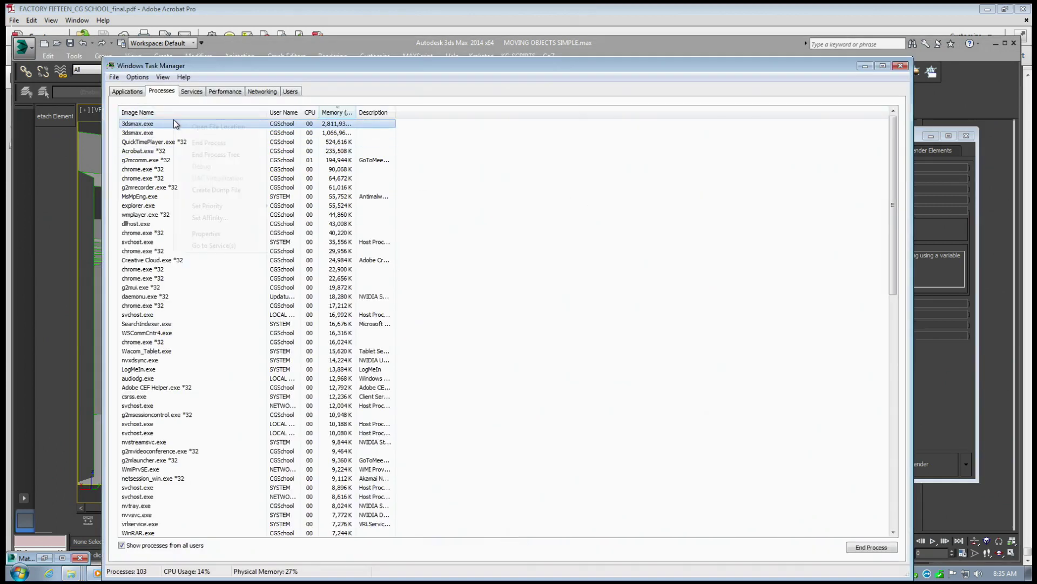
right_click(174, 124)
click(210, 217)
click(123, 138)
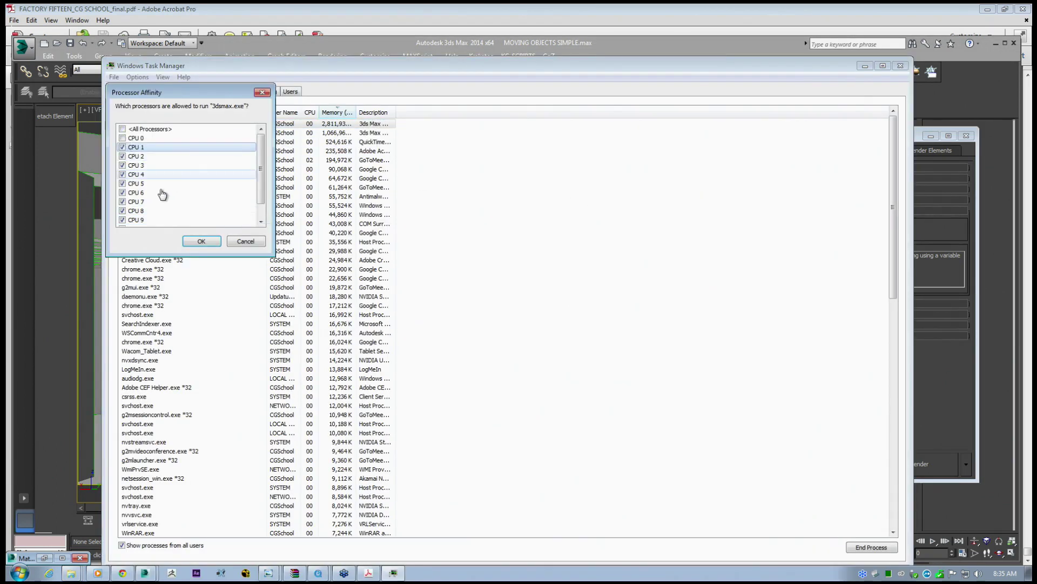
click(215, 240)
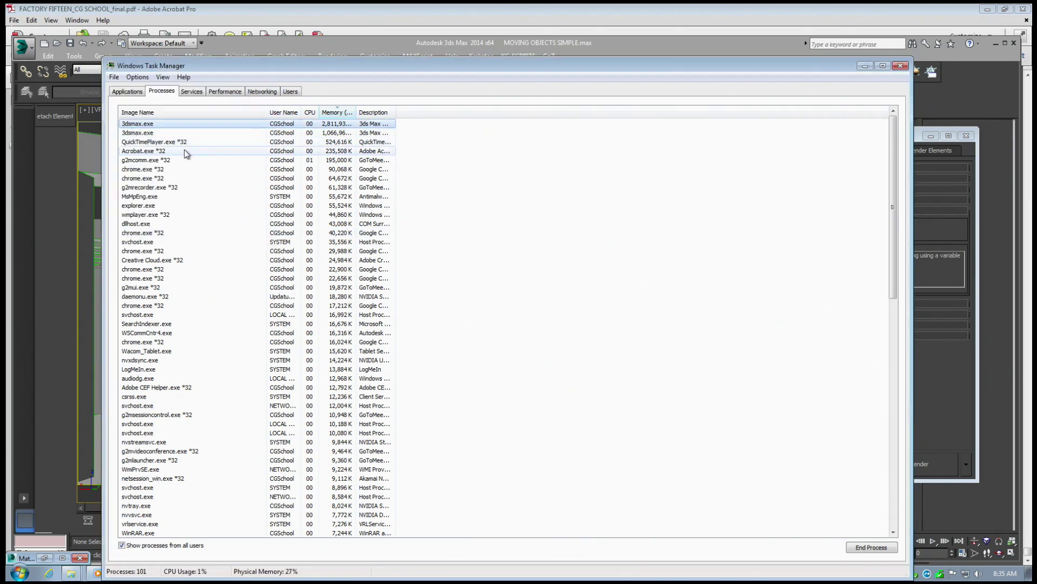
click(866, 66)
Review the V-Ray frame buffer options and expand the Global switches settings in place of them.
click(747, 152)
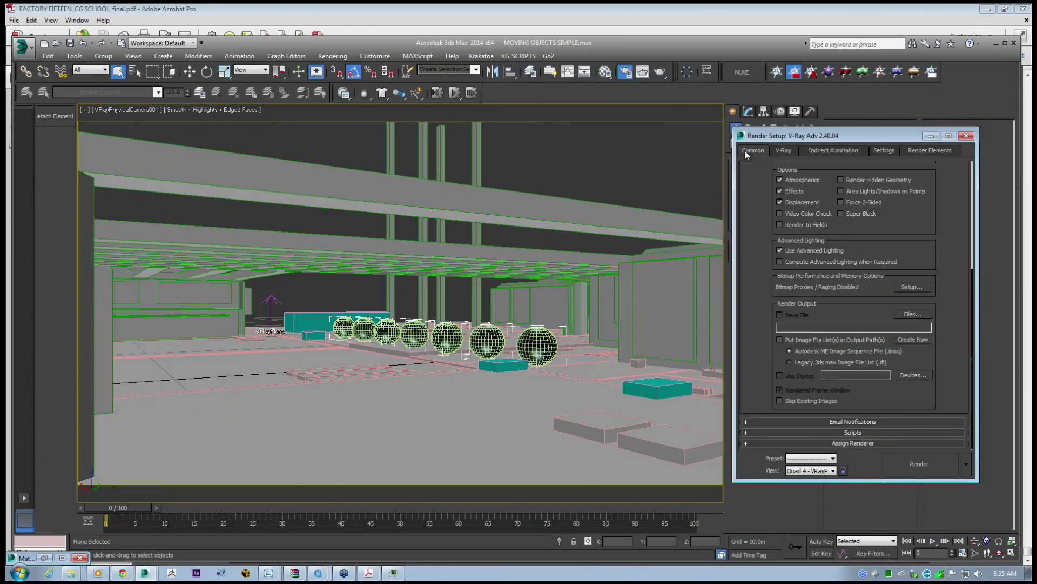
drag(778, 188, 779, 352)
click(784, 150)
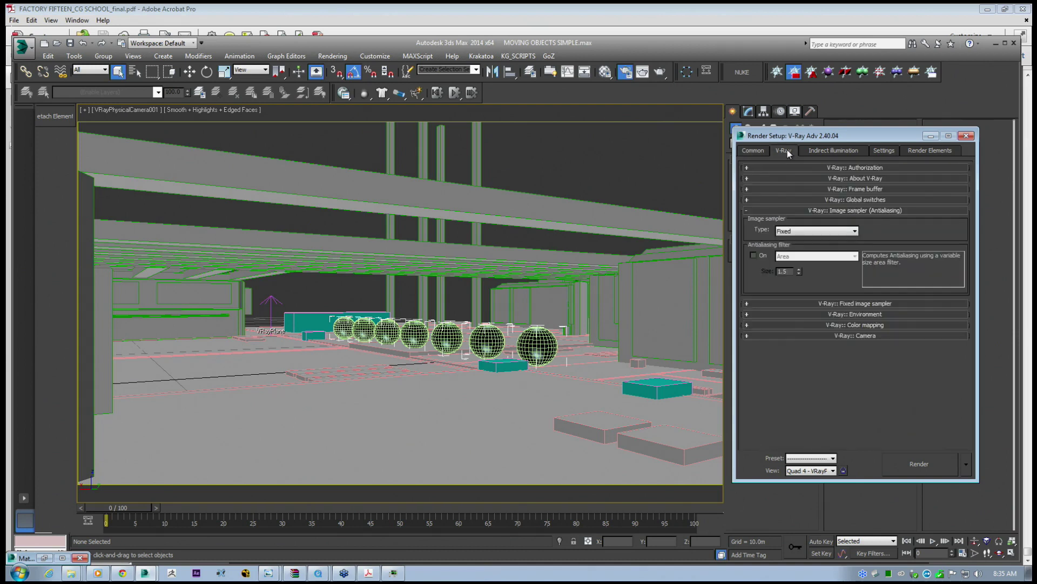
click(780, 188)
drag(842, 291, 845, 220)
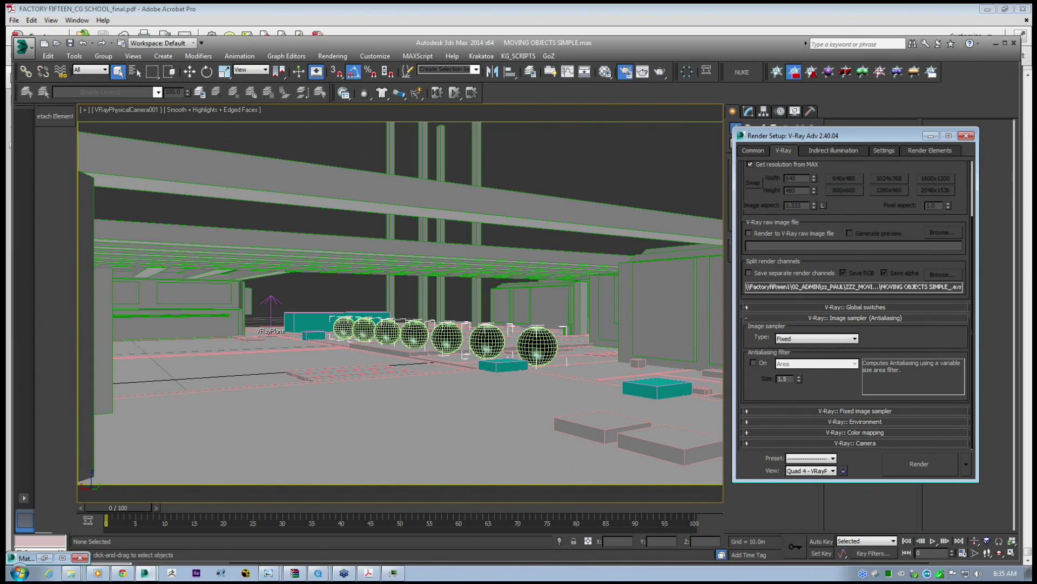
drag(822, 380, 843, 270)
drag(851, 220, 847, 390)
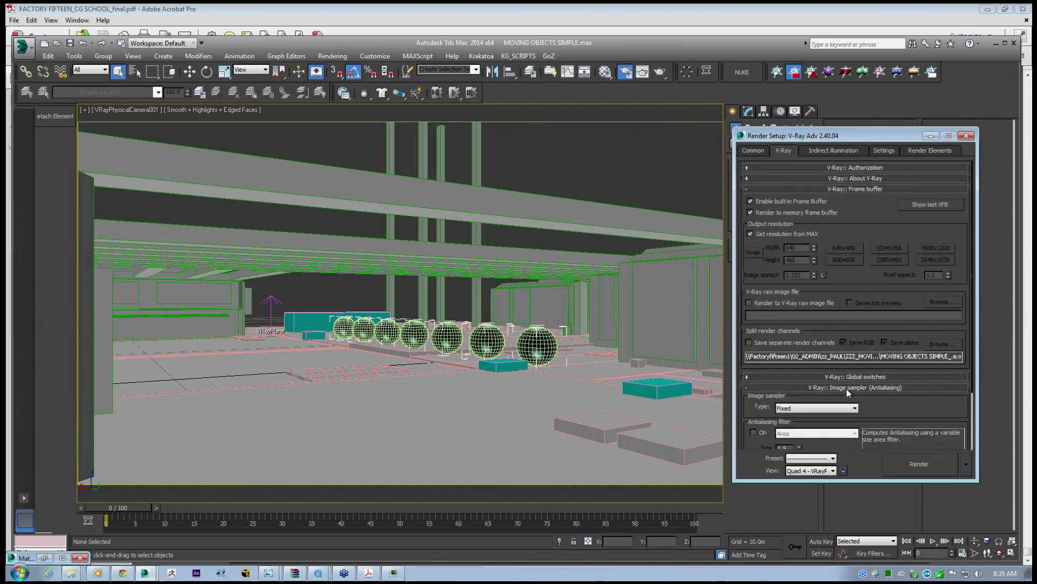
click(760, 189)
click(767, 200)
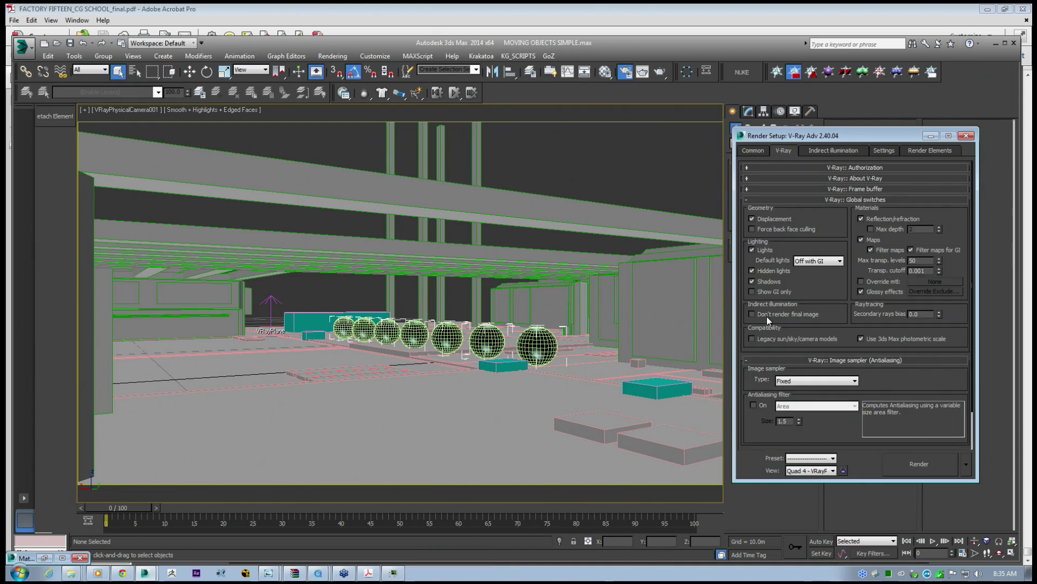
Check the render elements, global switches and common output parameters before rendering.
click(924, 152)
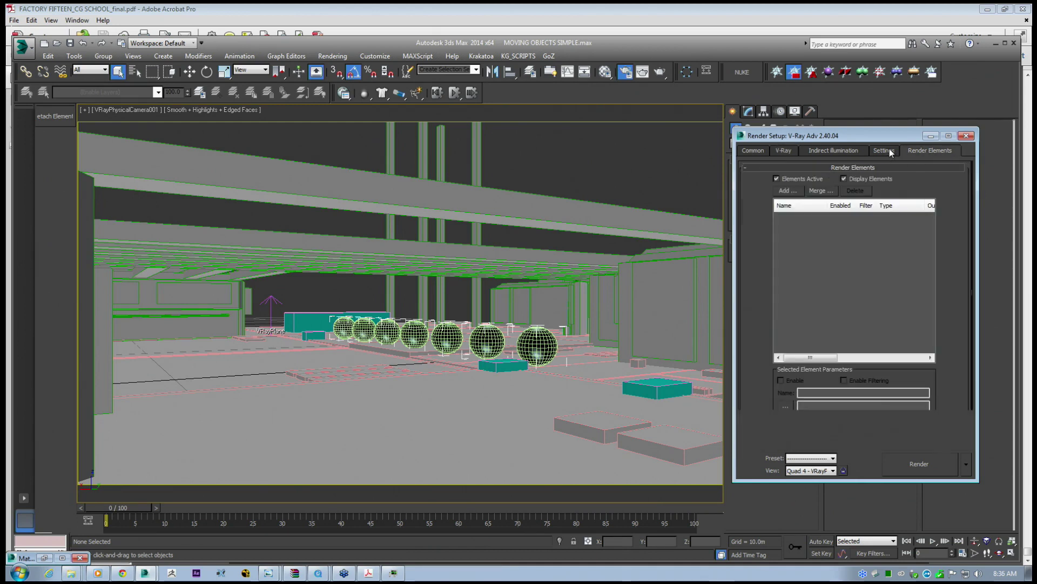
click(885, 152)
click(757, 152)
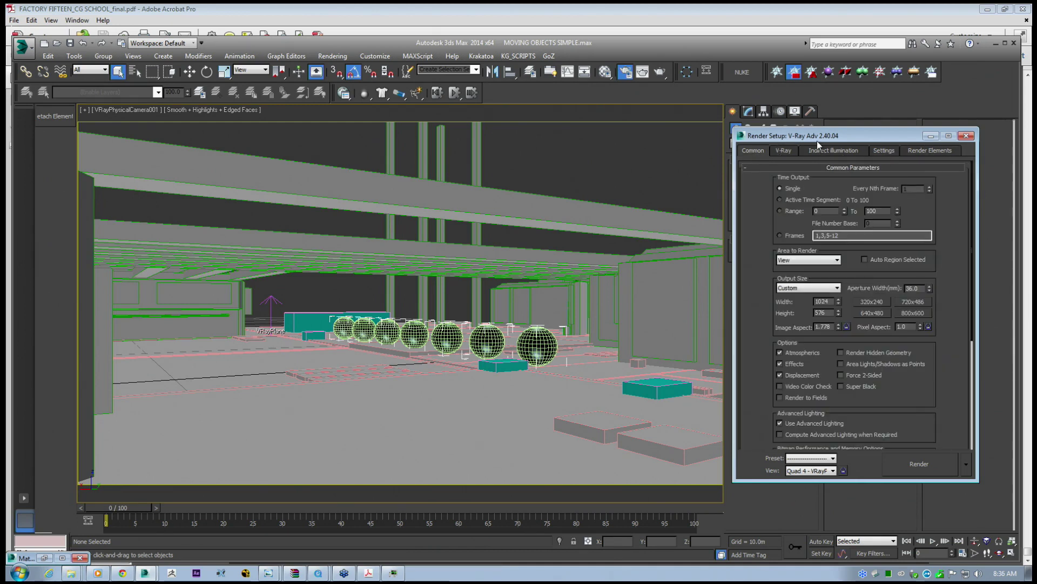
drag(819, 138, 839, 111)
click(805, 124)
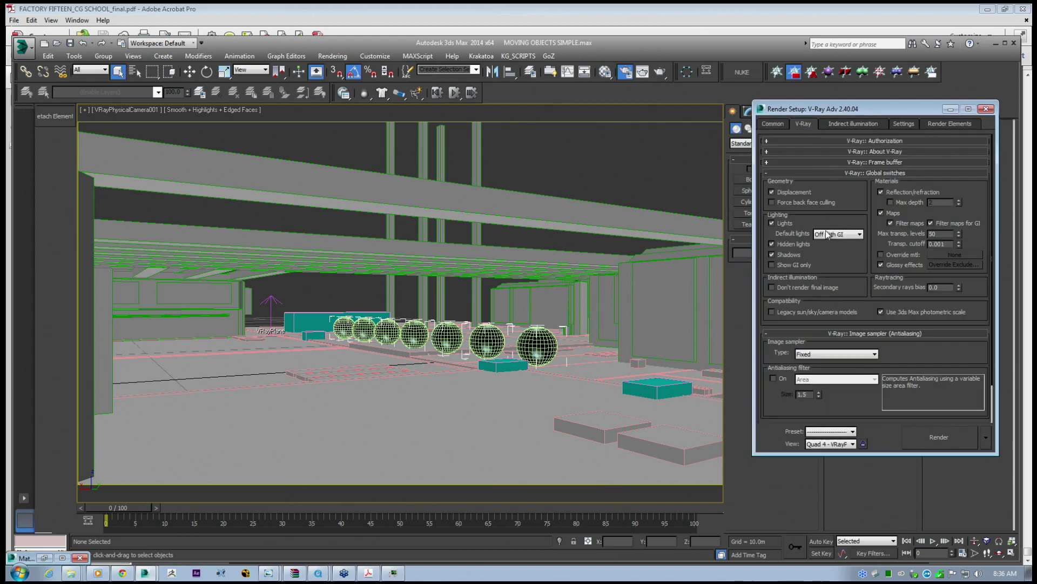
click(761, 124)
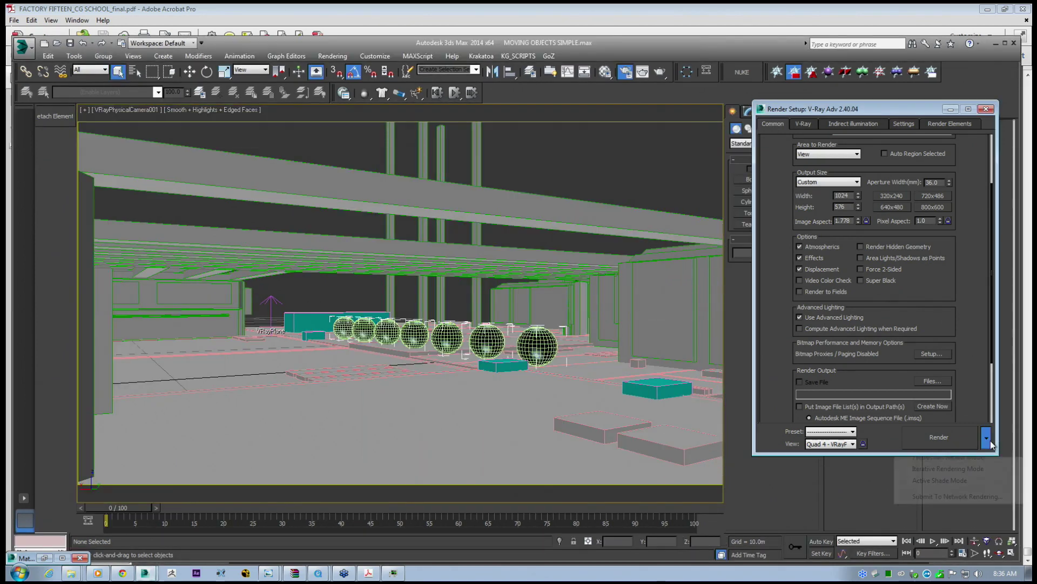
Start a test render of frame 0 and cancel it while the light cache is being built.
click(987, 437)
click(958, 456)
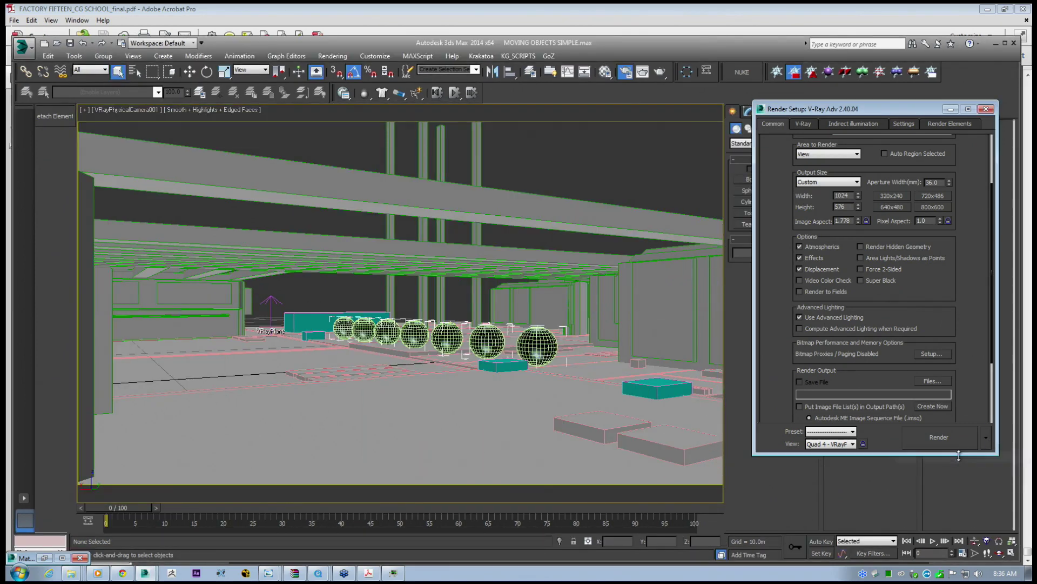
click(935, 442)
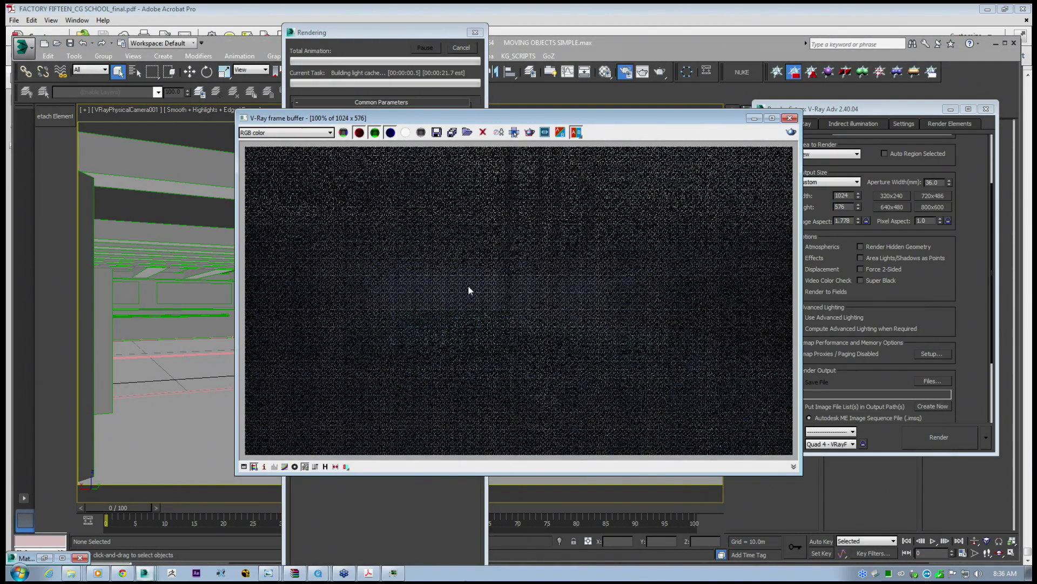
drag(647, 119, 640, 154)
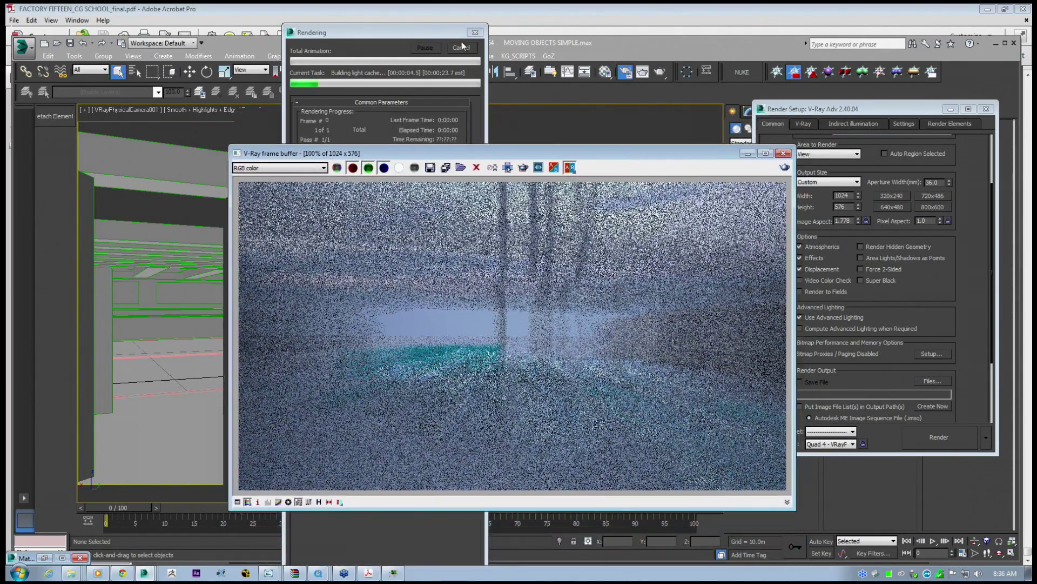
click(463, 47)
Set the light cache mode to From file and load MOVING OBJECTS SIMPLE_LC_.vrlmap as its source.
click(866, 124)
drag(879, 346, 879, 278)
click(842, 327)
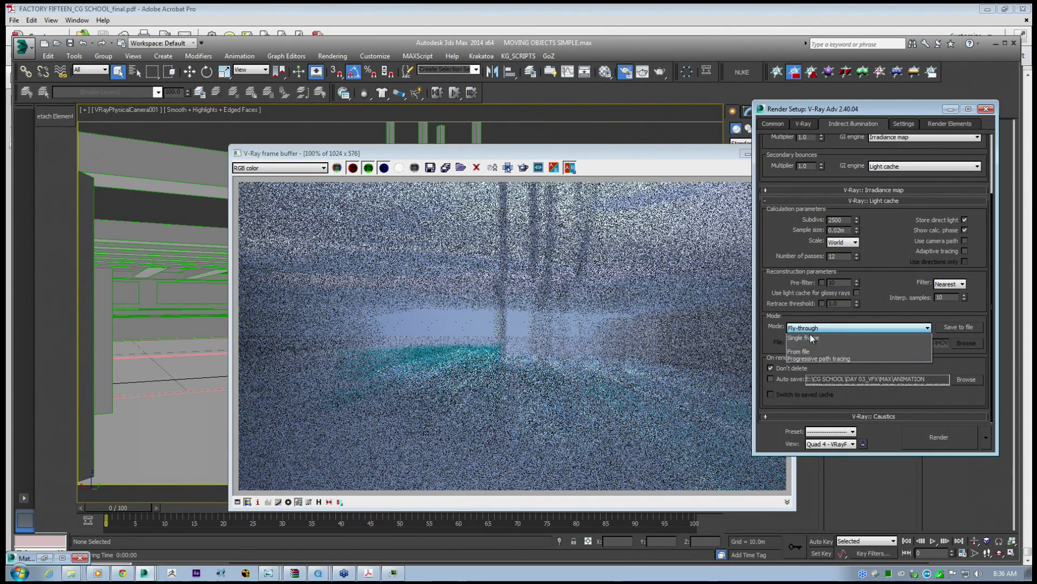
click(798, 351)
click(966, 342)
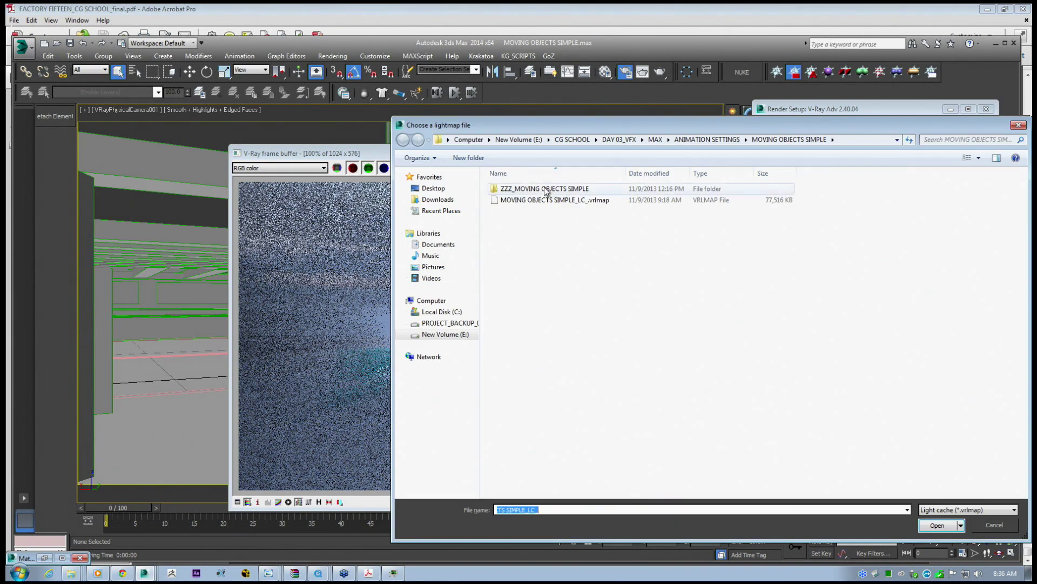
click(550, 200)
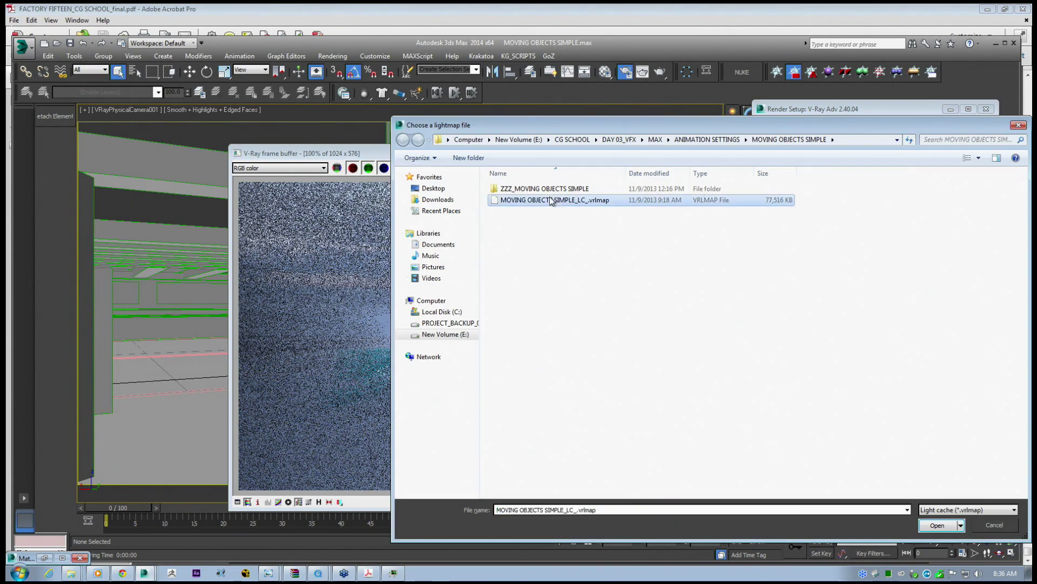
click(938, 525)
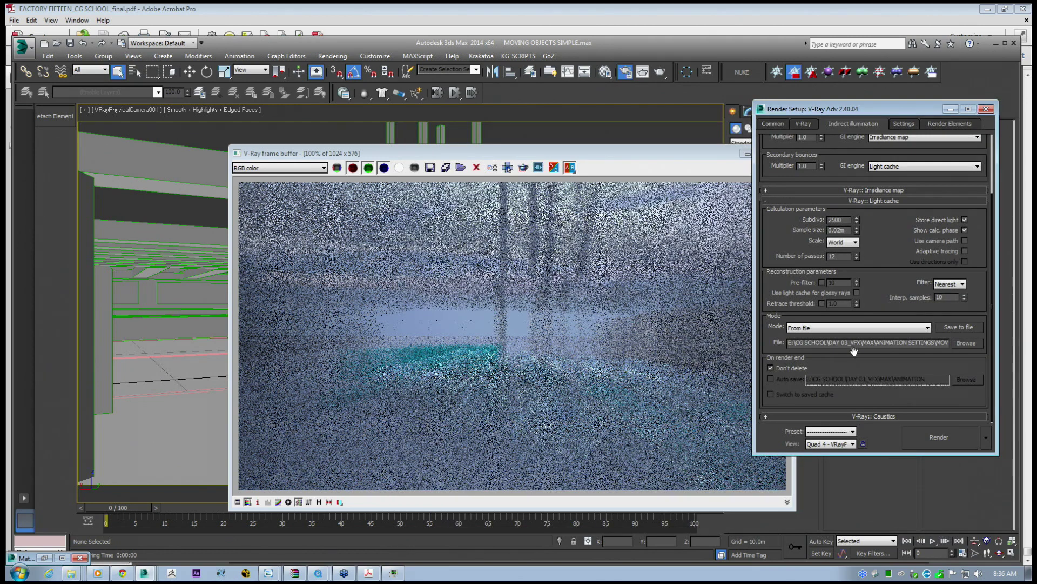
Check the irradiance map settings and its From file mode, and start a test render of frame 0.
scroll(853, 355, up, 4)
click(839, 265)
drag(849, 320, 850, 352)
click(580, 158)
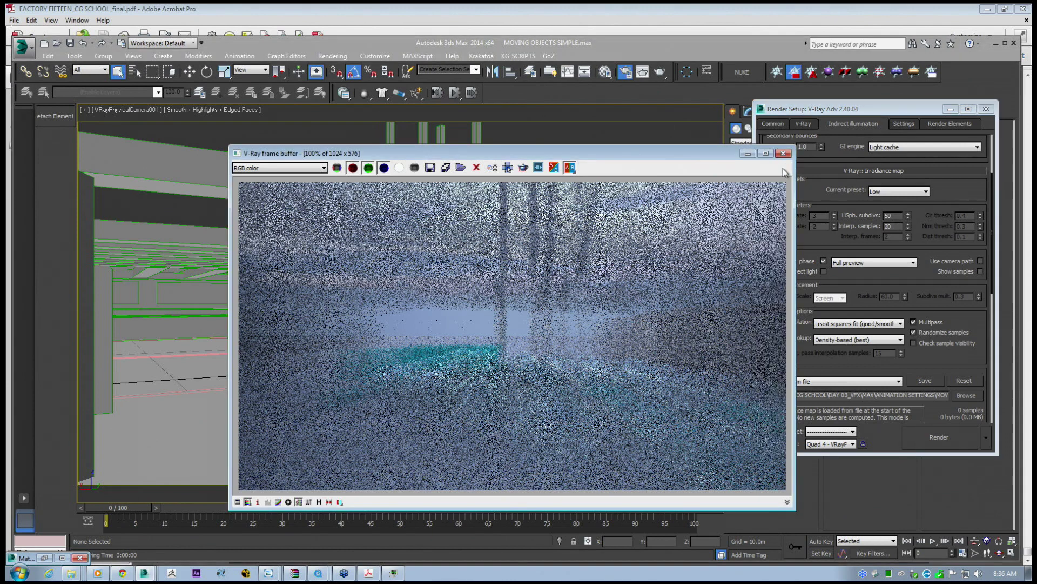
click(784, 169)
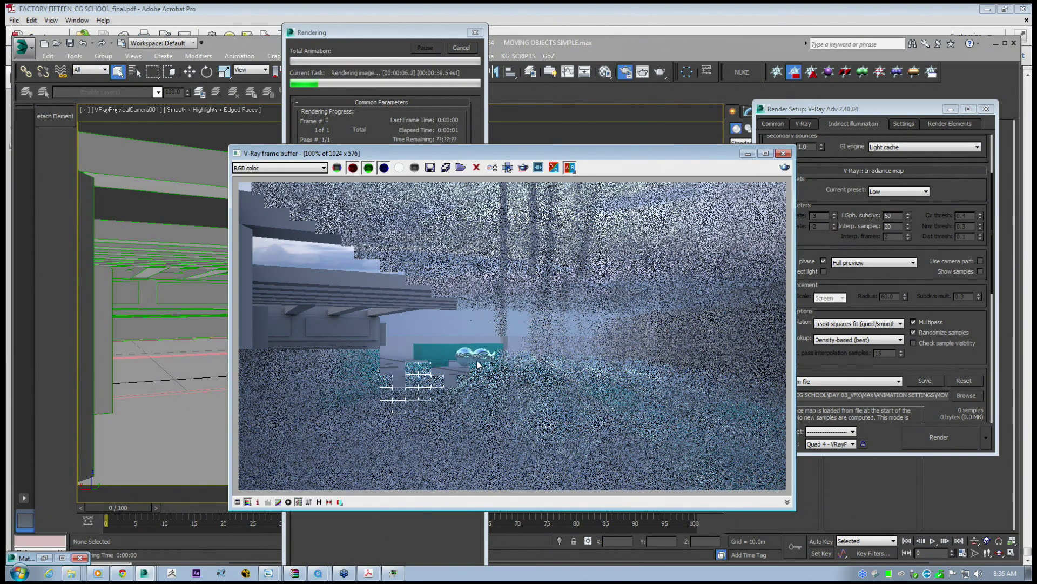
Make the render buckets follow the pointer in the V-Ray frame buffer and guide them over the row of chrome spheres.
scroll(471, 369, up, 1)
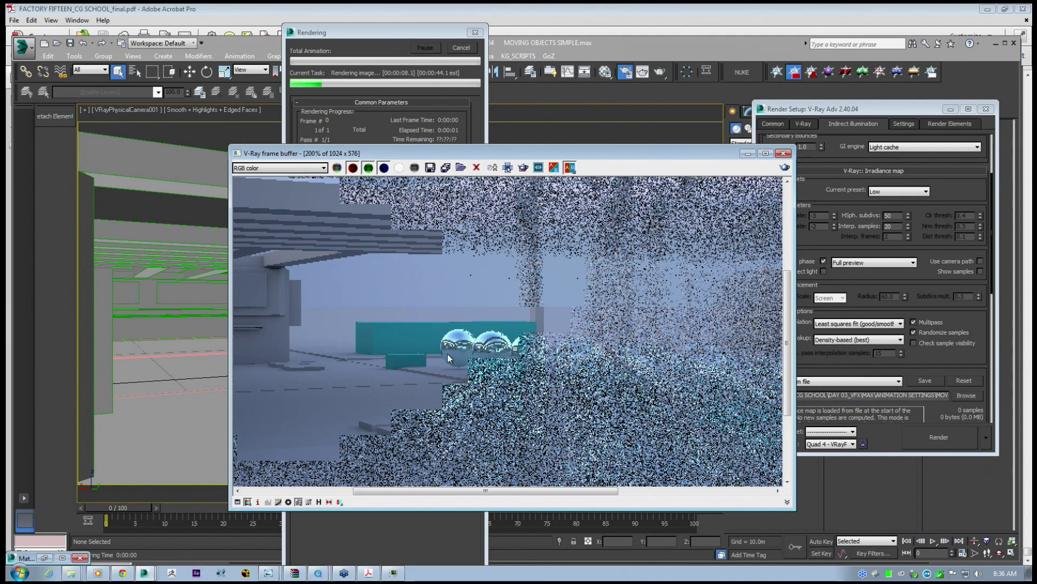
scroll(440, 358, up, 1)
middle_drag(434, 355, 490, 336)
scroll(499, 351, down, 1)
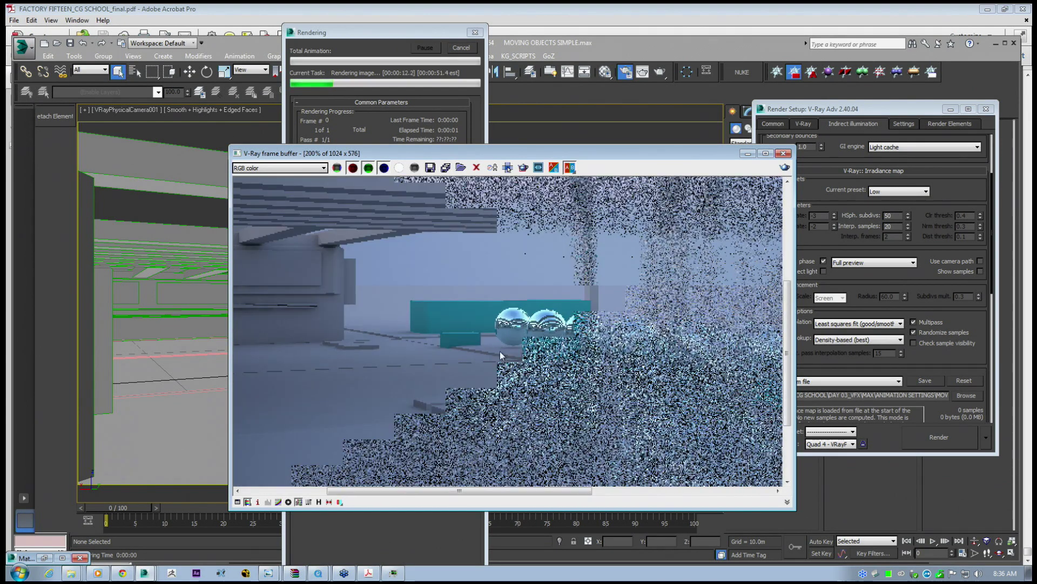
click(507, 169)
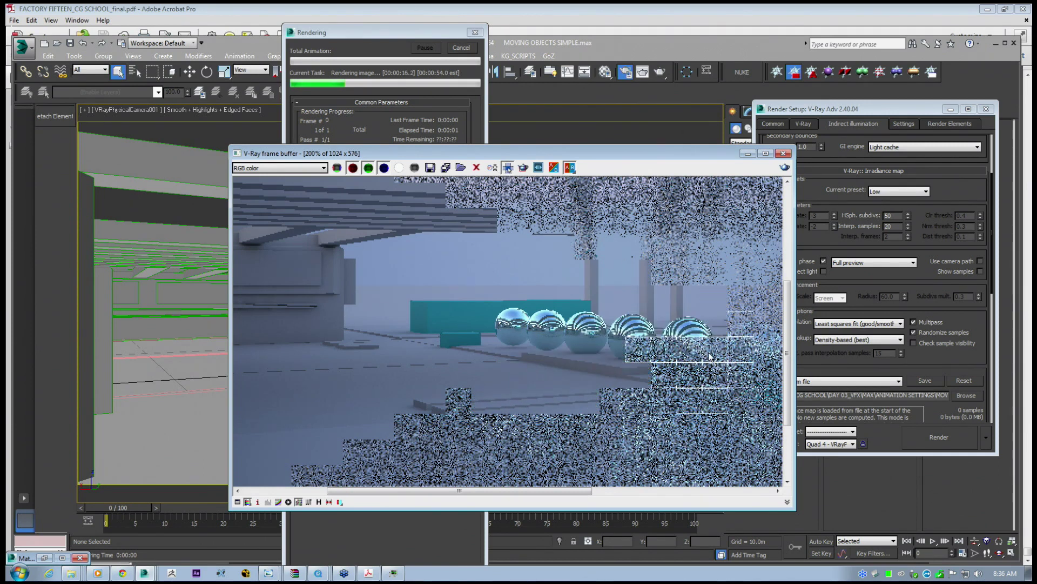
middle_drag(609, 358, 562, 347)
middle_drag(326, 322, 369, 341)
middle_drag(623, 395, 478, 386)
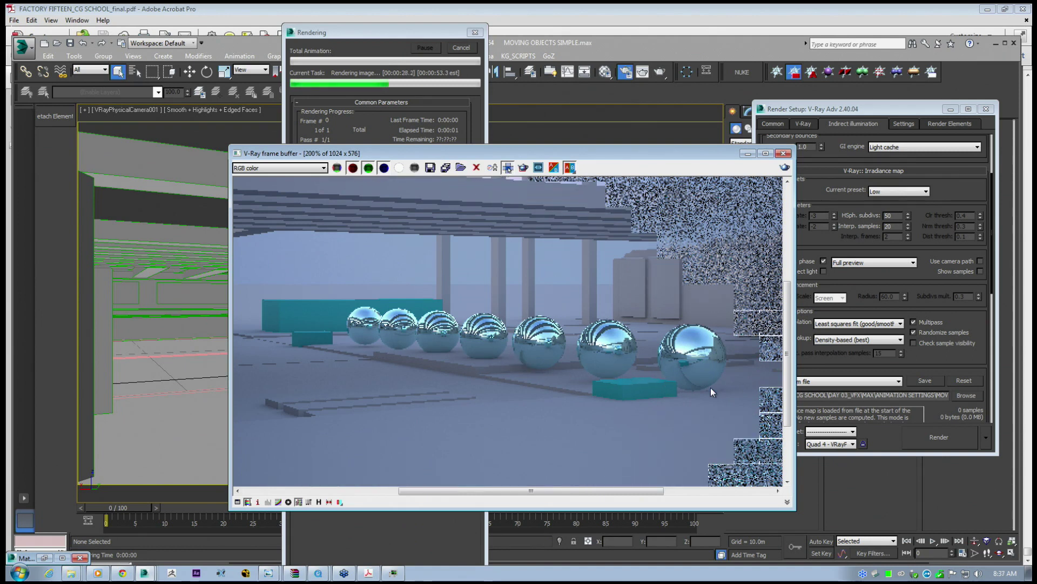
Examine the spheres, their ground shadows and the surrounding geometry in the test render, and close the frame buffer.
middle_drag(708, 365, 666, 361)
scroll(666, 361, down, 1)
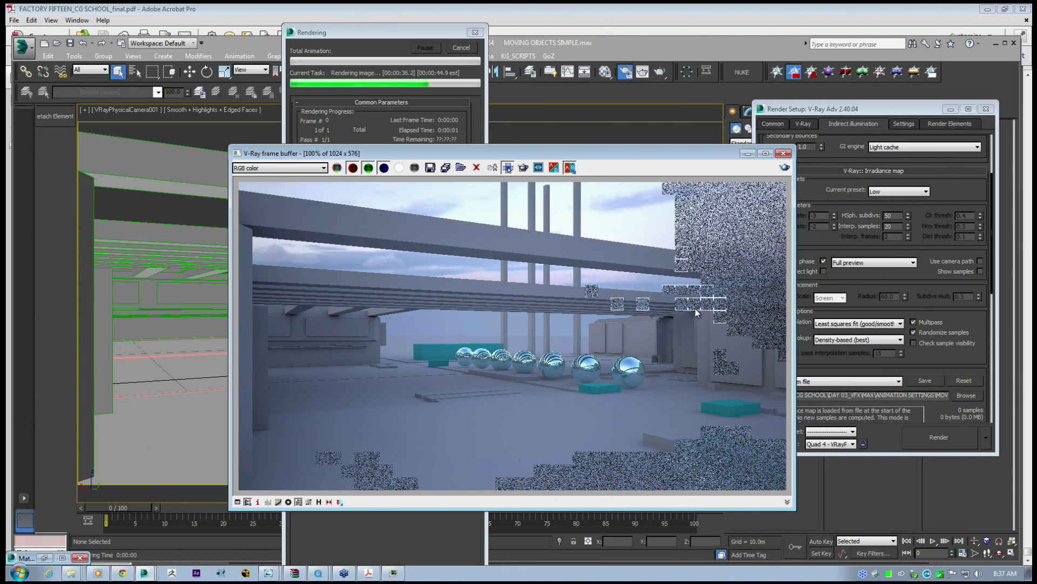
scroll(589, 382, up, 1)
middle_drag(627, 395, 586, 377)
scroll(585, 376, down, 1)
scroll(572, 386, up, 1)
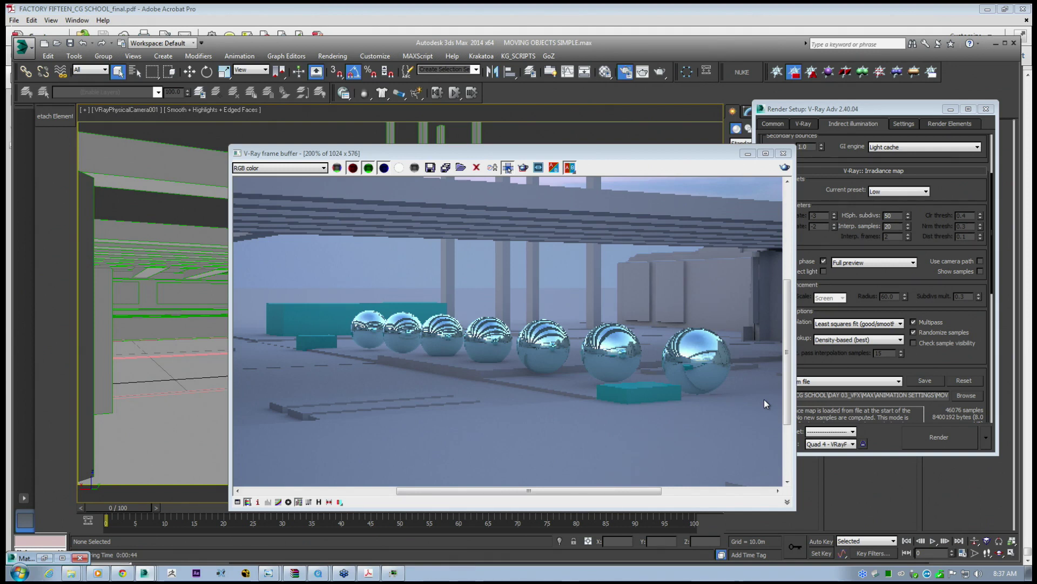
scroll(573, 367, down, 3)
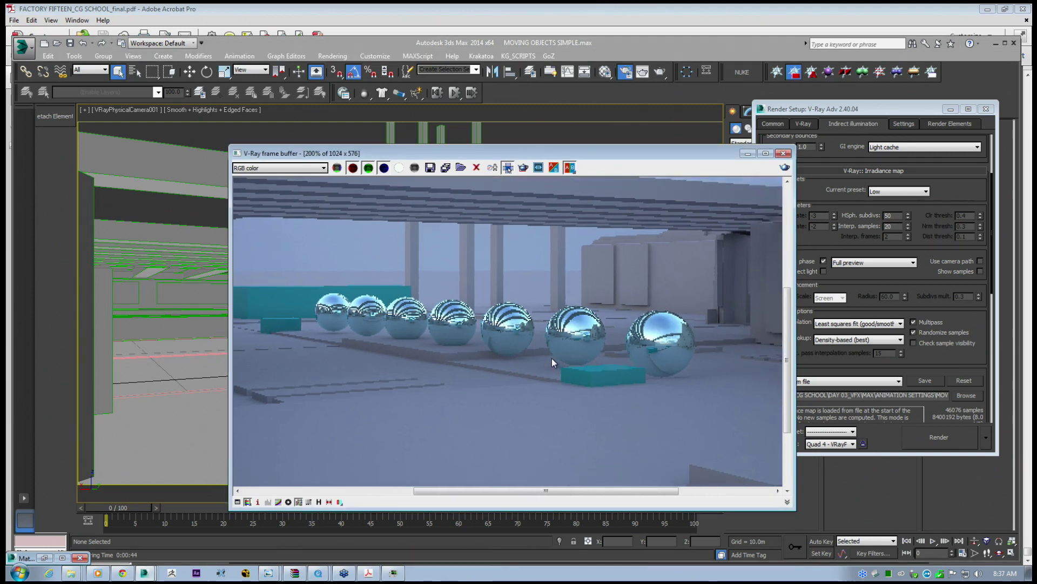
scroll(603, 384, up, 2)
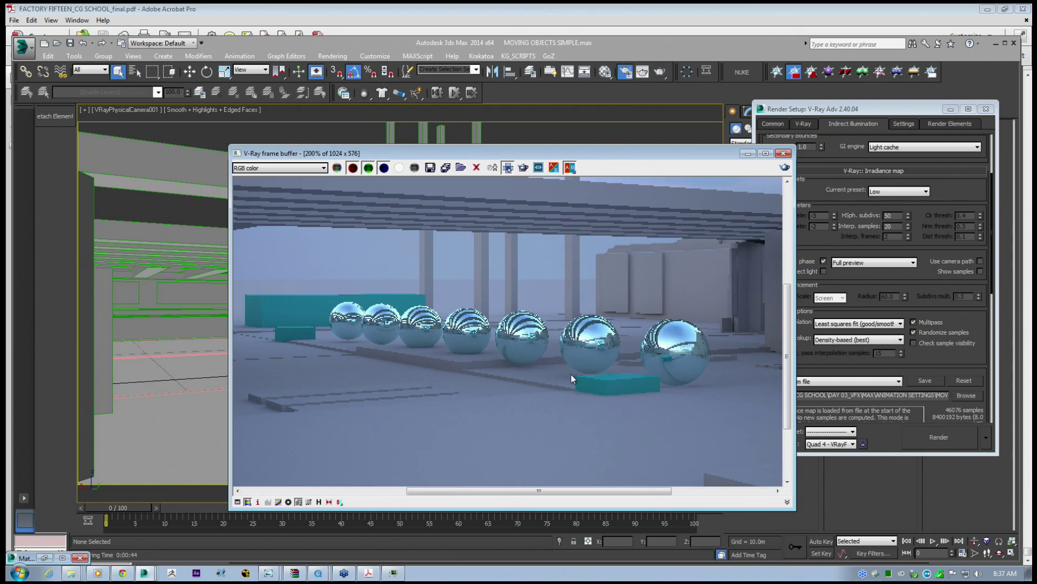
middle_drag(398, 352, 493, 355)
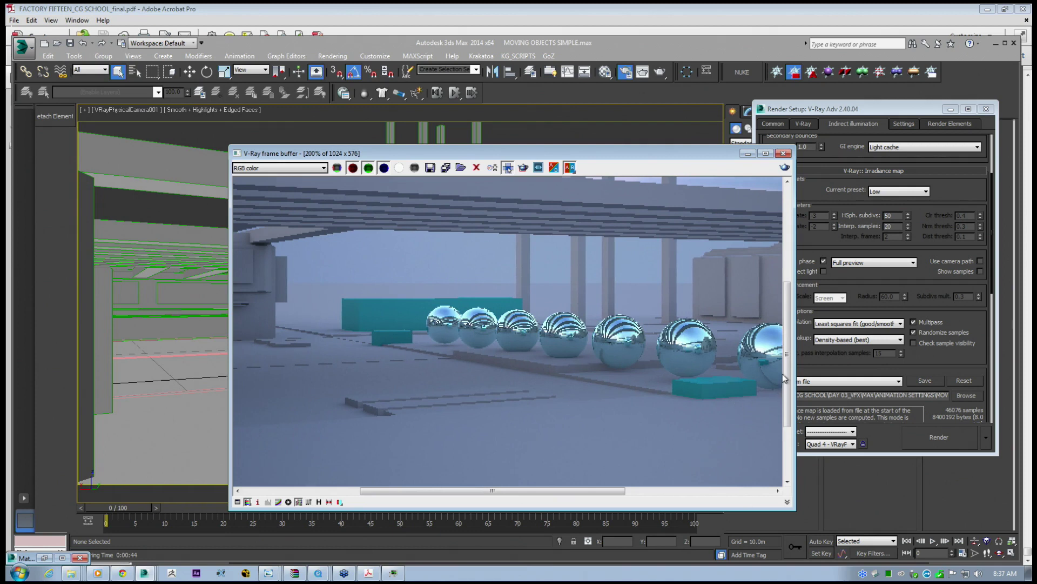
middle_drag(535, 348, 498, 371)
scroll(575, 375, up, 1)
scroll(593, 371, down, 1)
scroll(498, 370, down, 1)
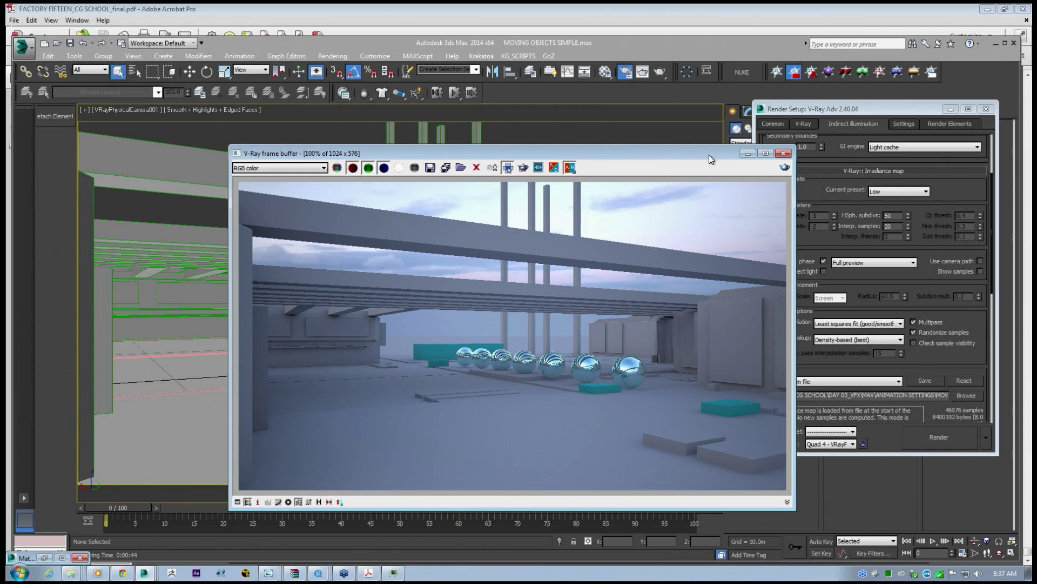
click(786, 155)
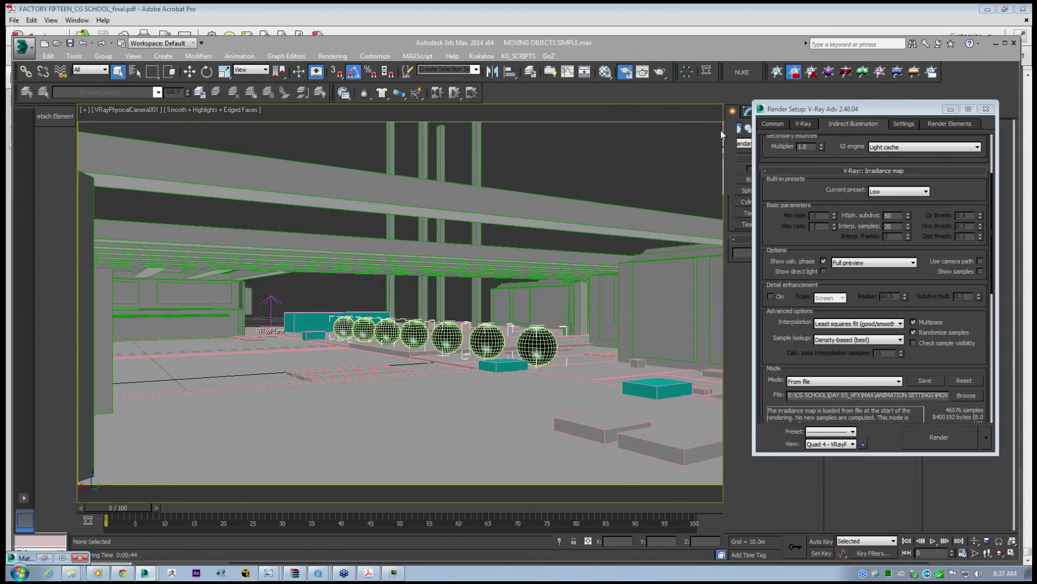
Show the DMC sampler and system settings, and watch the MOVING OBJECTS SIMPLE_export video from the ANIMATION SETTINGS folder.
drag(880, 109, 814, 109)
click(838, 124)
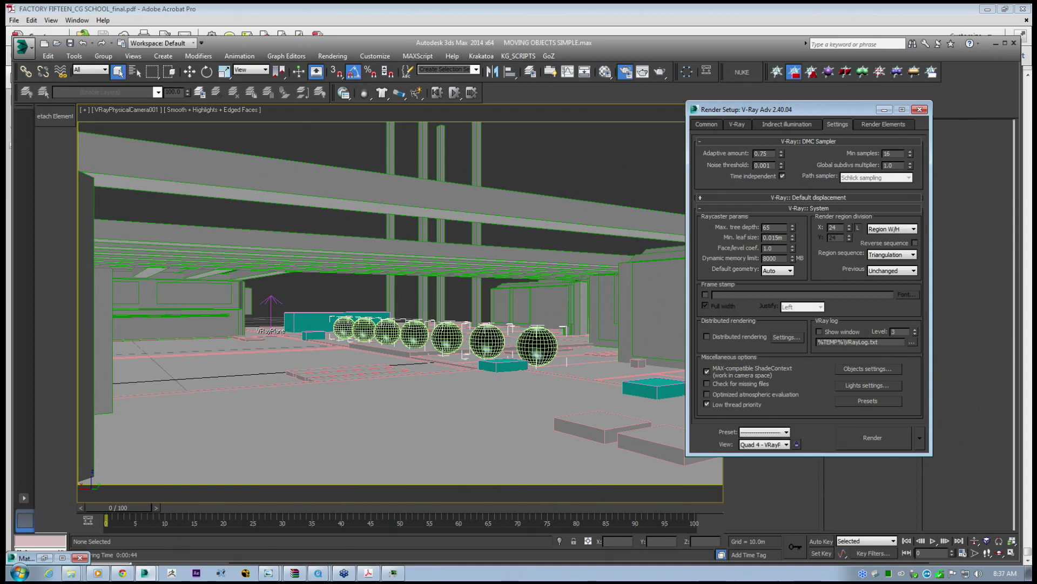
click(69, 570)
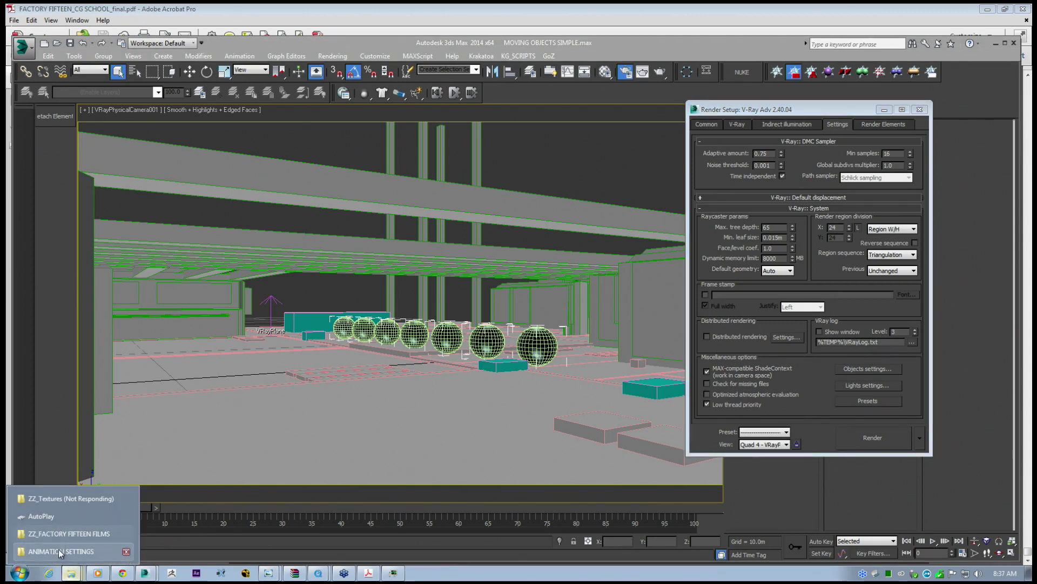
click(60, 550)
double_click(360, 257)
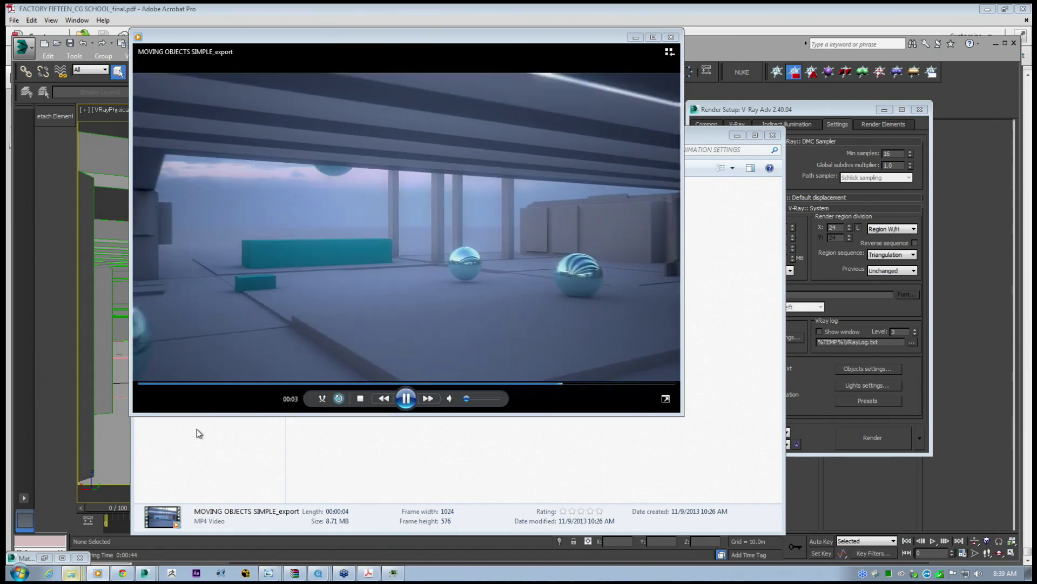
click(639, 86)
click(636, 38)
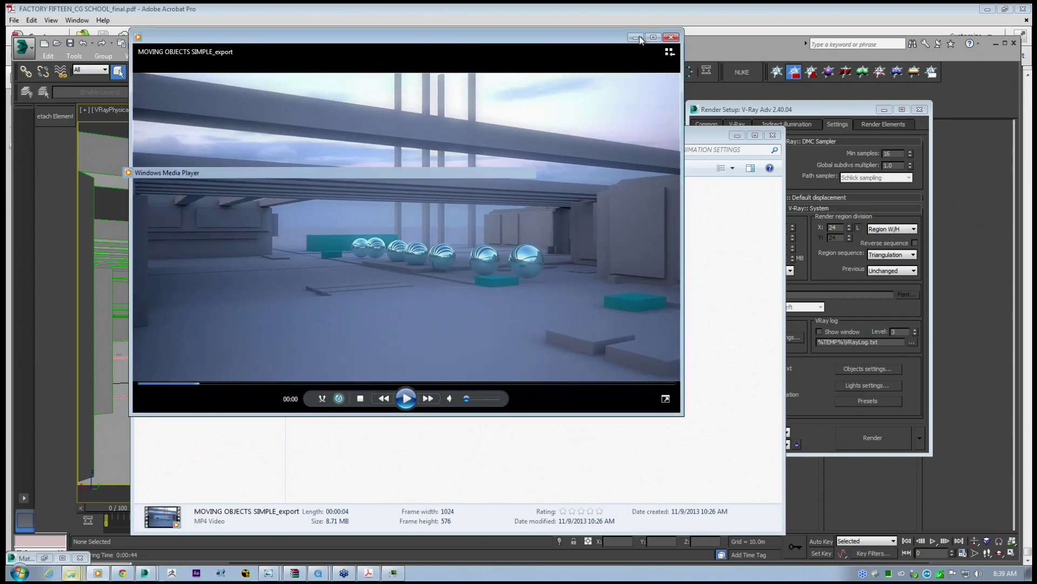
Collapse the Global switches settings and set the image sampler type to Adaptive DMC.
click(735, 123)
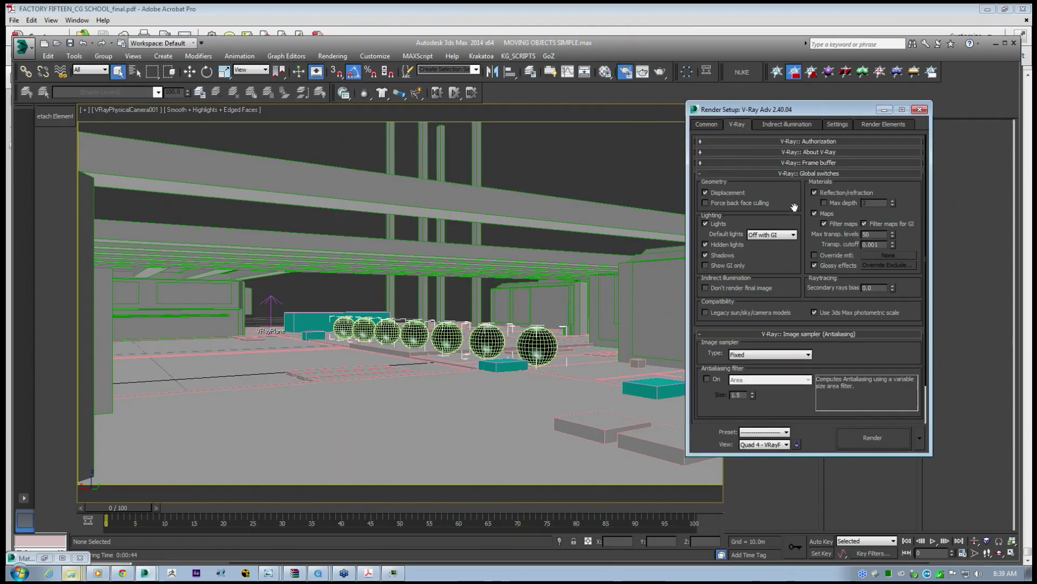
click(737, 173)
click(738, 164)
click(738, 164)
click(743, 206)
click(751, 218)
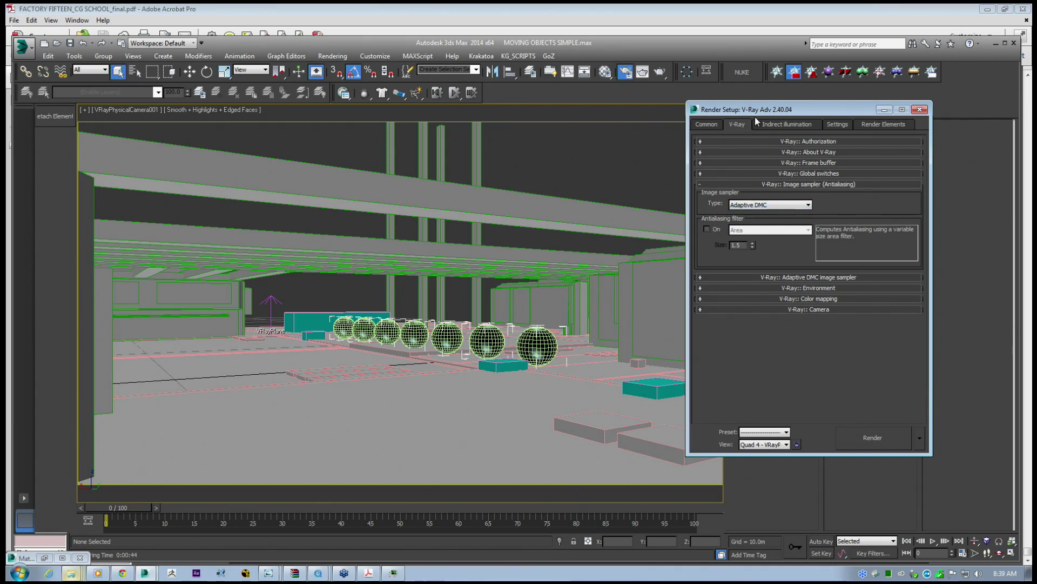
Turn on the antialiasing filter and review the available filter types, keeping Area.
drag(762, 110, 786, 103)
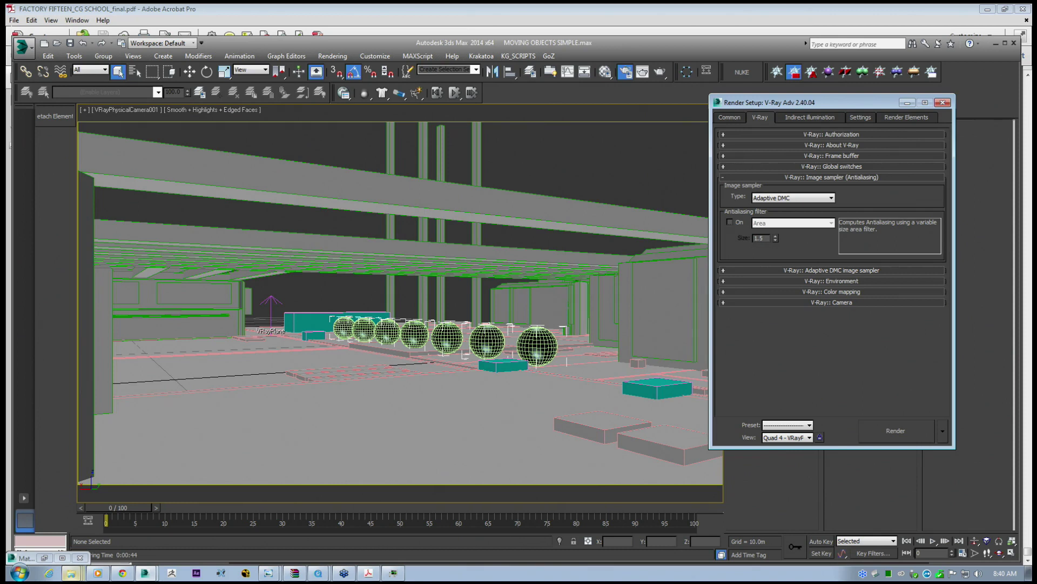
drag(826, 104, 797, 97)
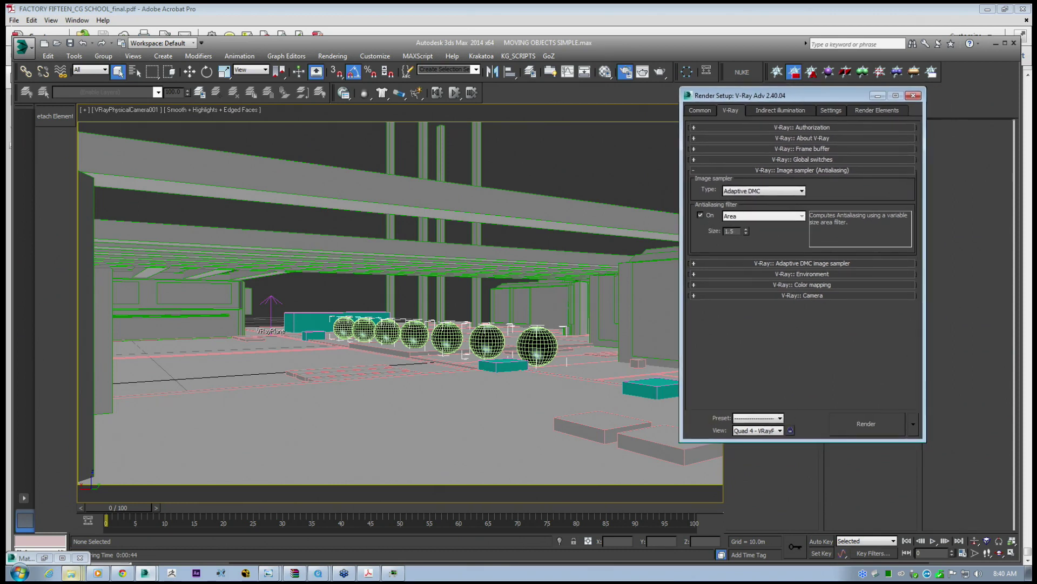
click(773, 217)
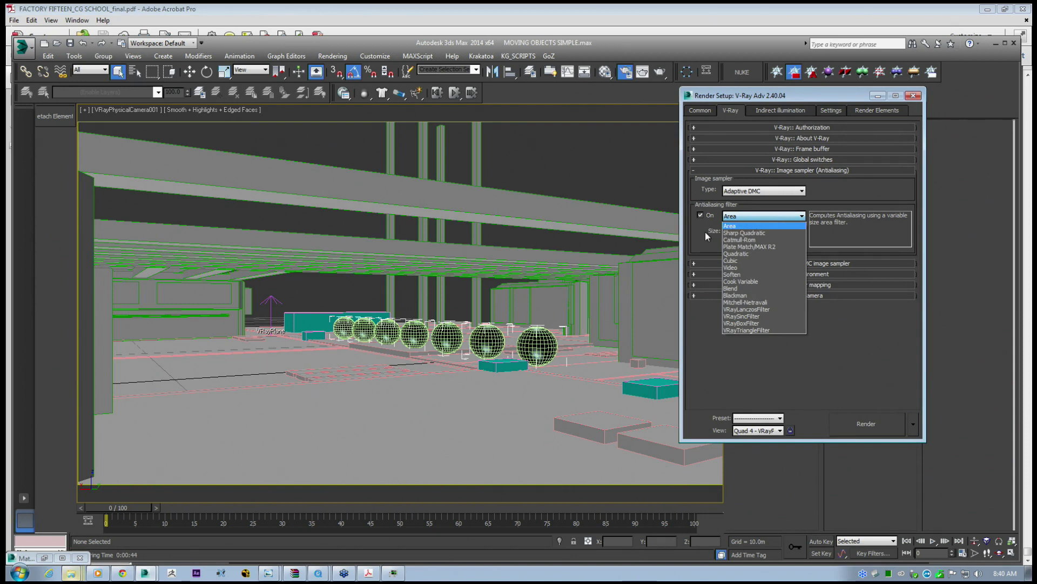
click(737, 218)
click(737, 218)
Switch to Chrome and search Google for "MOIRE EFFECT" in a new browser tab.
click(123, 573)
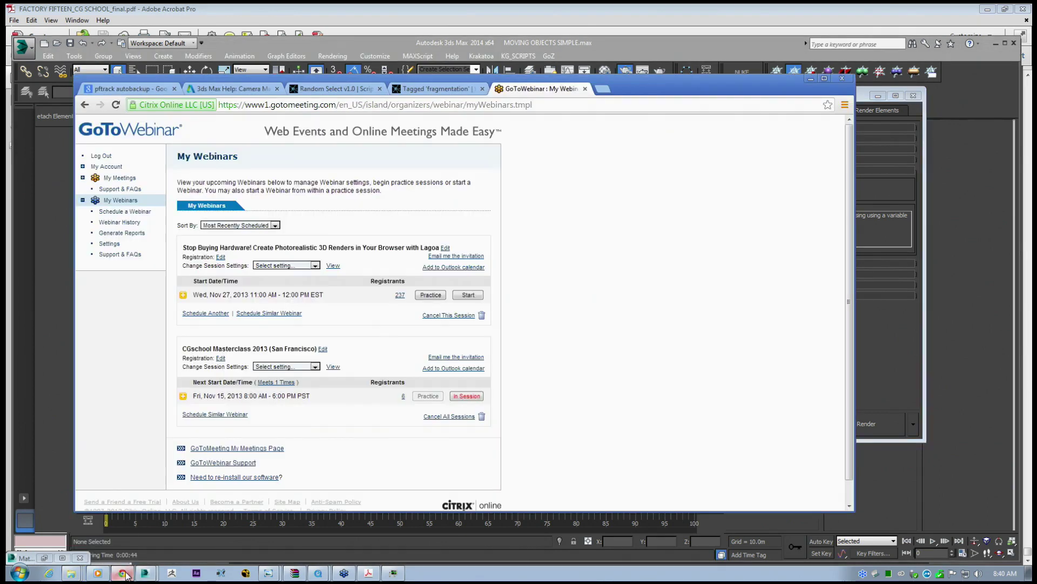
click(604, 89)
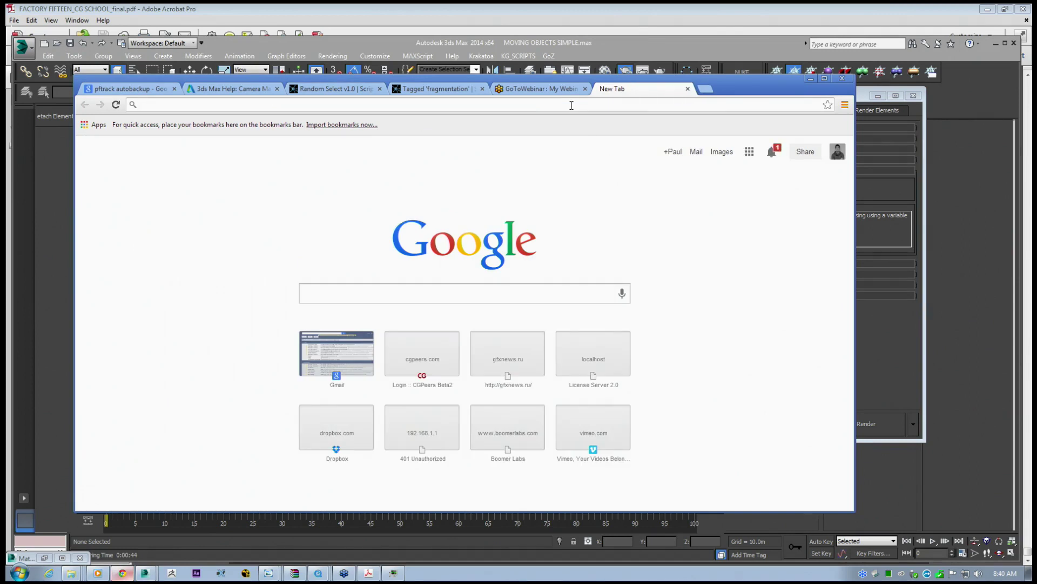
text(MO)
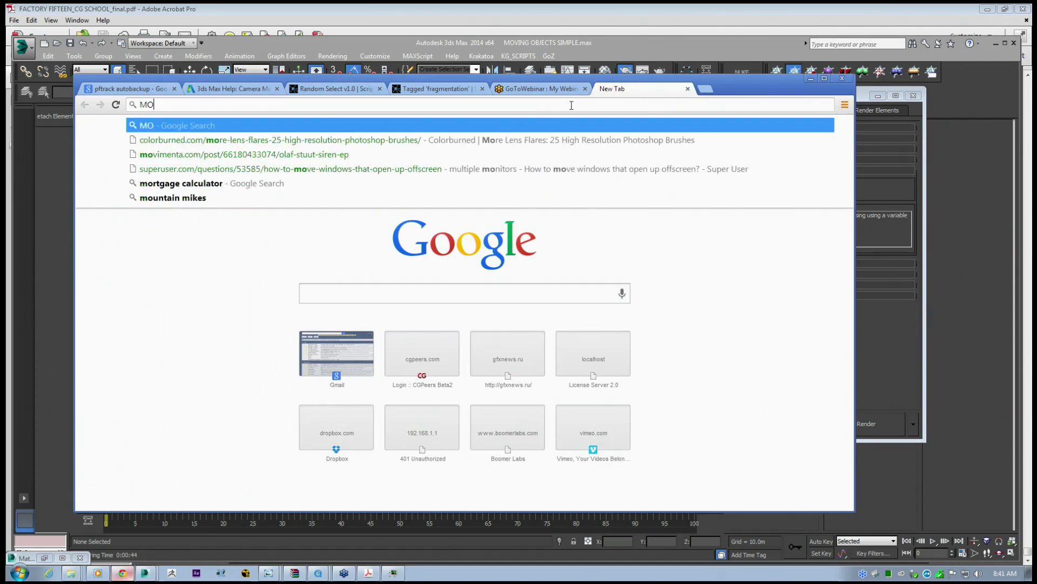
text(IR)
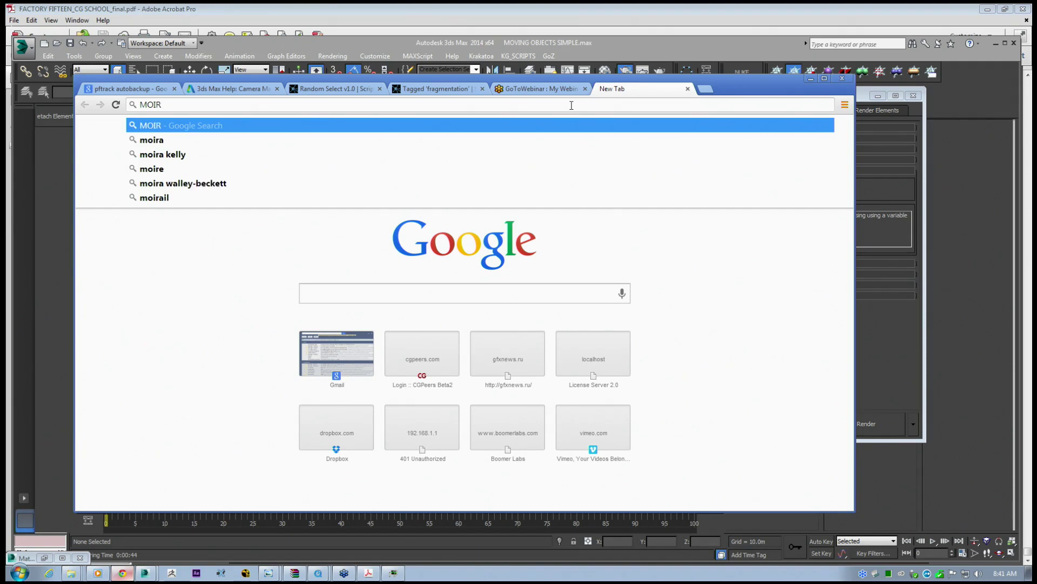
text(E EFFECT)
key(Return)
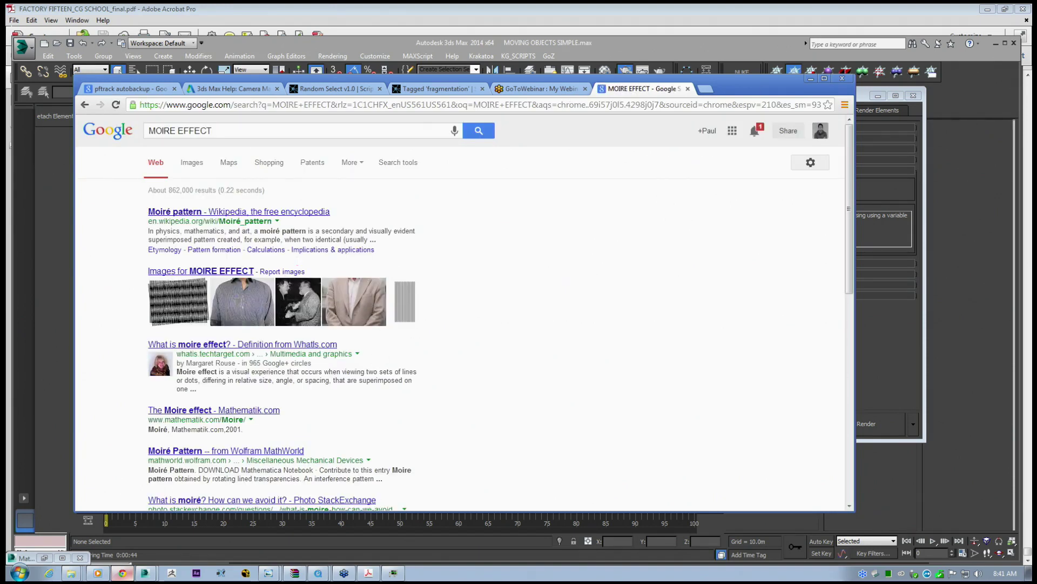
Look at image results for the moire effect, enlarge the striped shirt example, and return to 3ds Max.
click(186, 164)
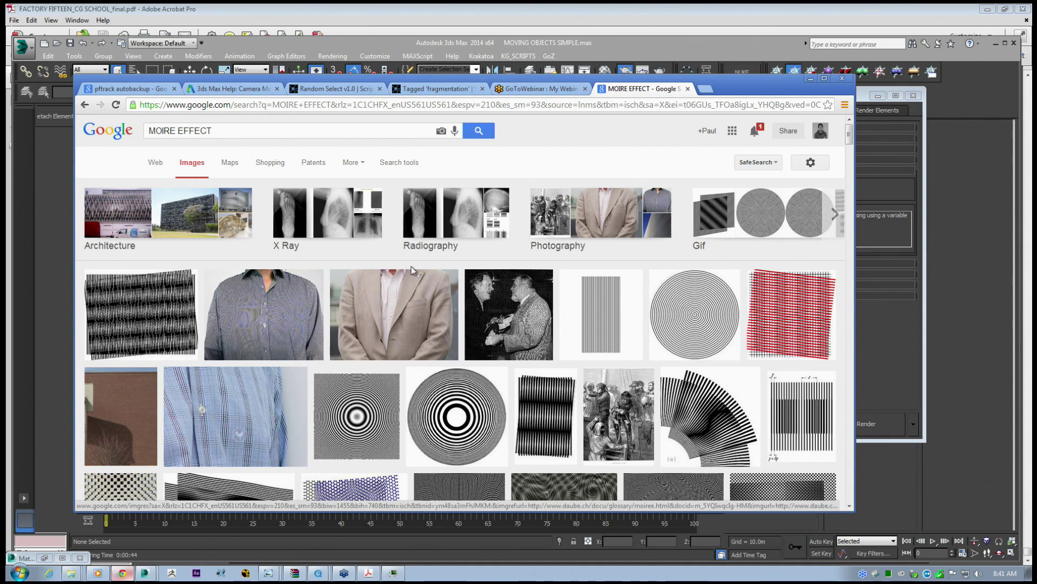
click(269, 327)
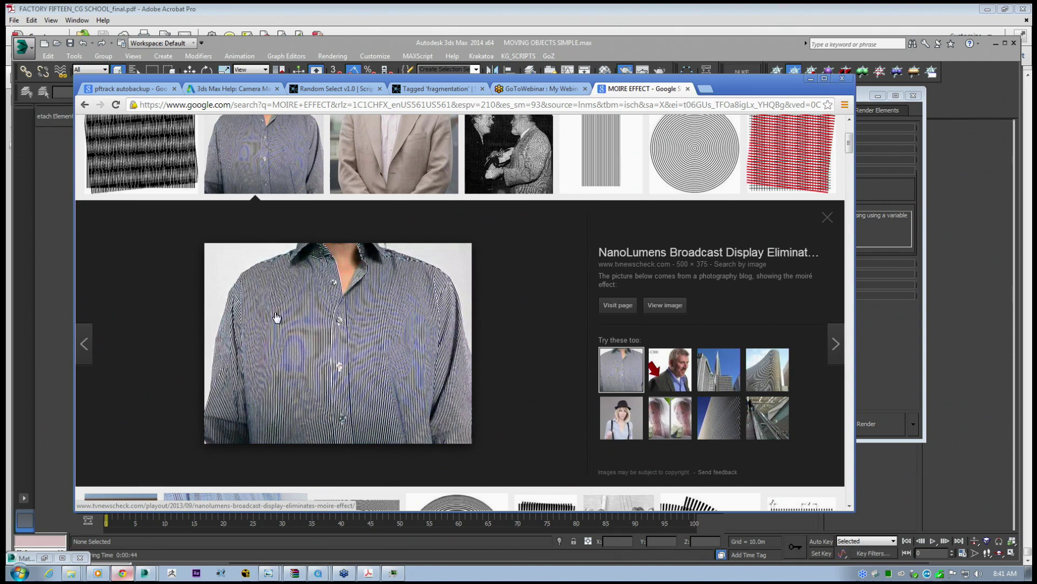
click(811, 79)
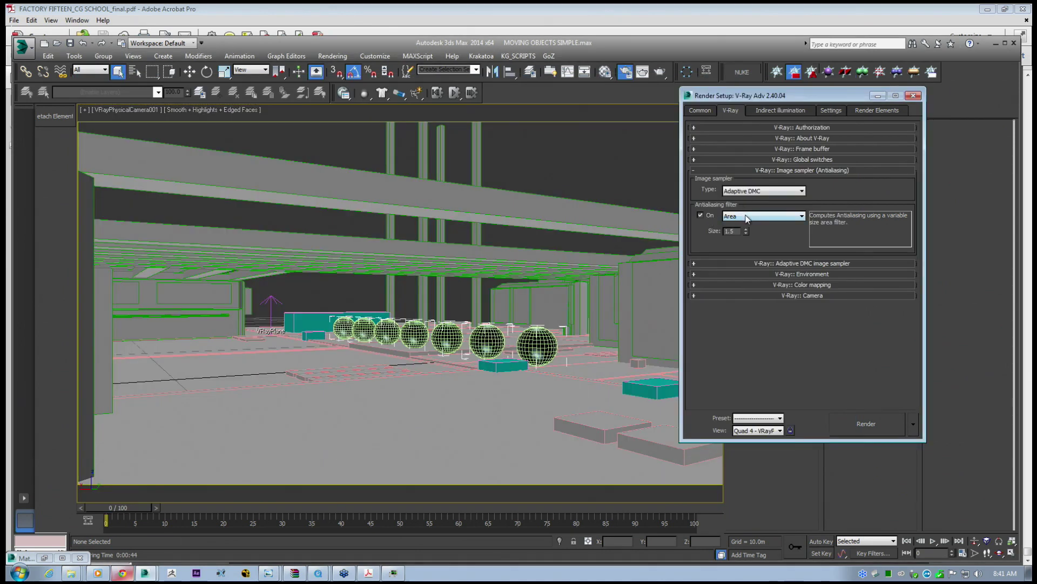
Review the available V-Ray antialiasing filter types and choose the Area filter.
click(747, 218)
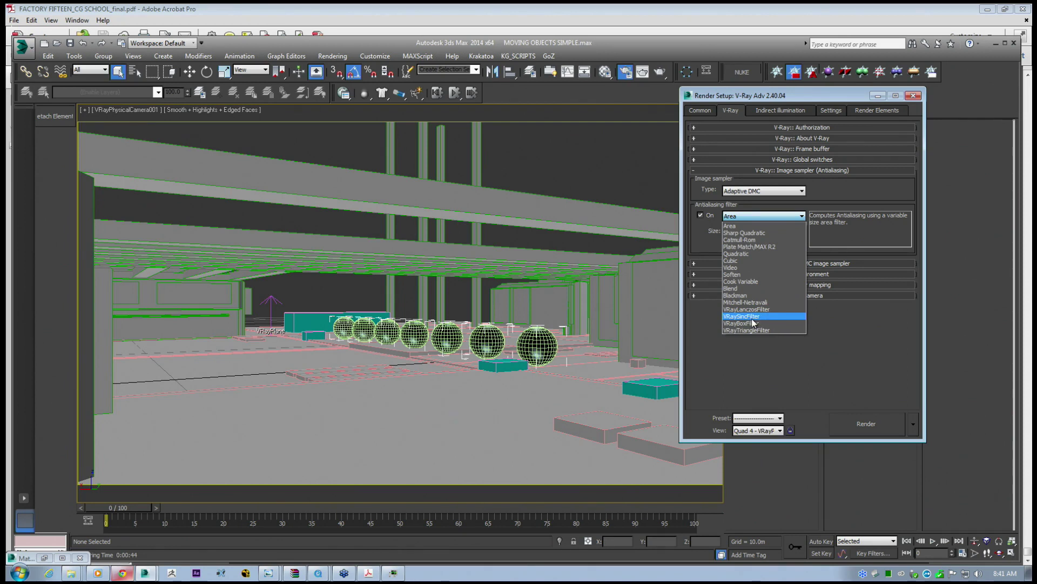
click(698, 242)
click(742, 217)
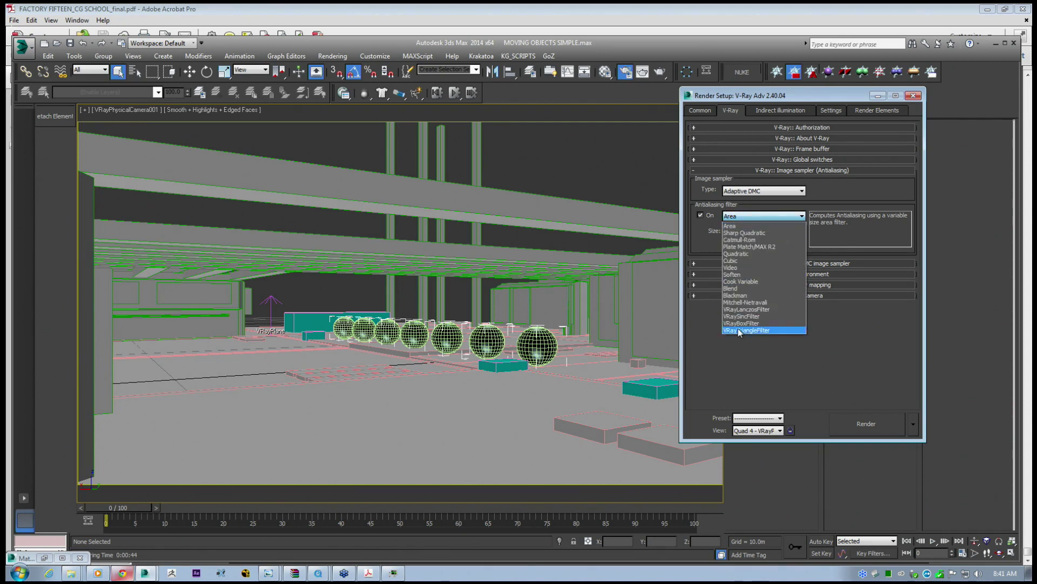
click(703, 242)
drag(795, 100, 653, 129)
click(615, 245)
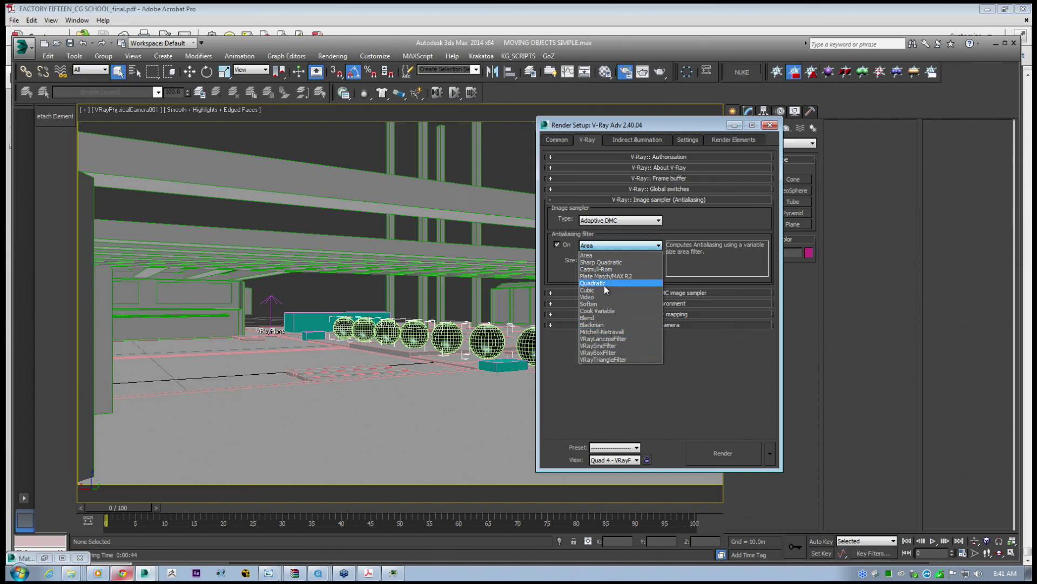
click(384, 263)
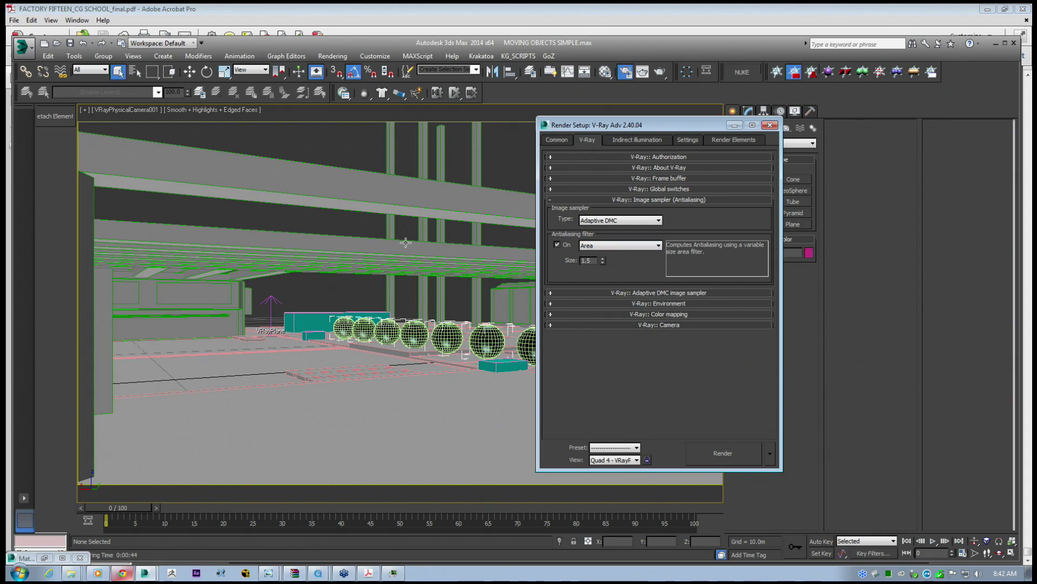
click(602, 247)
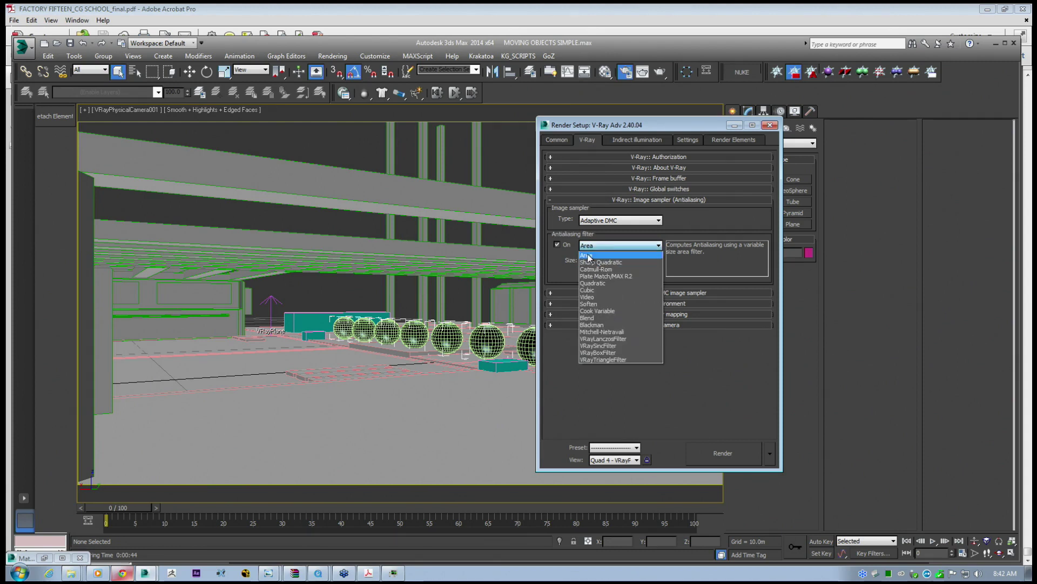
click(593, 256)
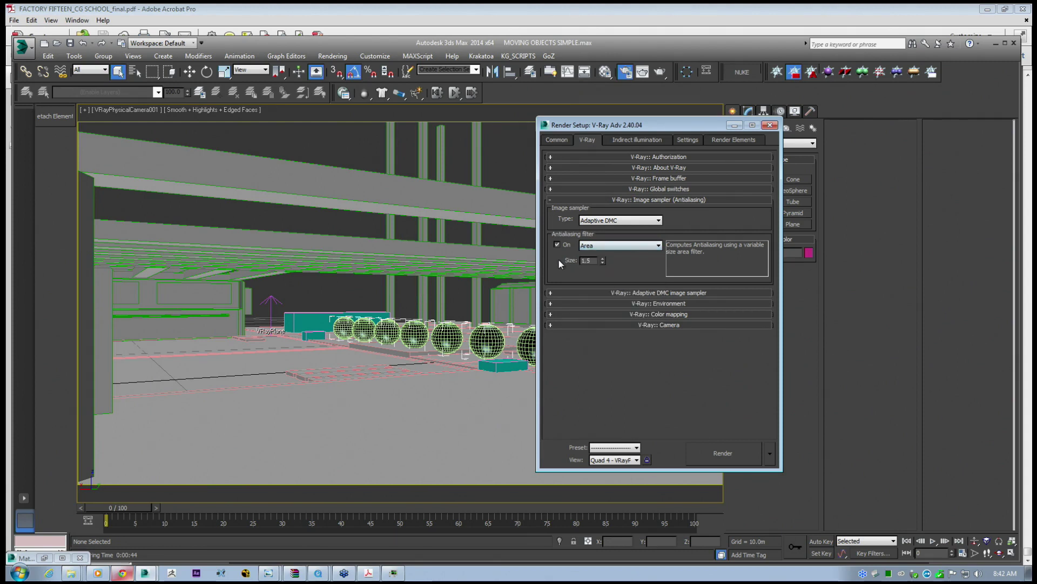
Turn off the antialiasing filter in the V-Ray image sampler settings and minimize Render Setup.
click(557, 245)
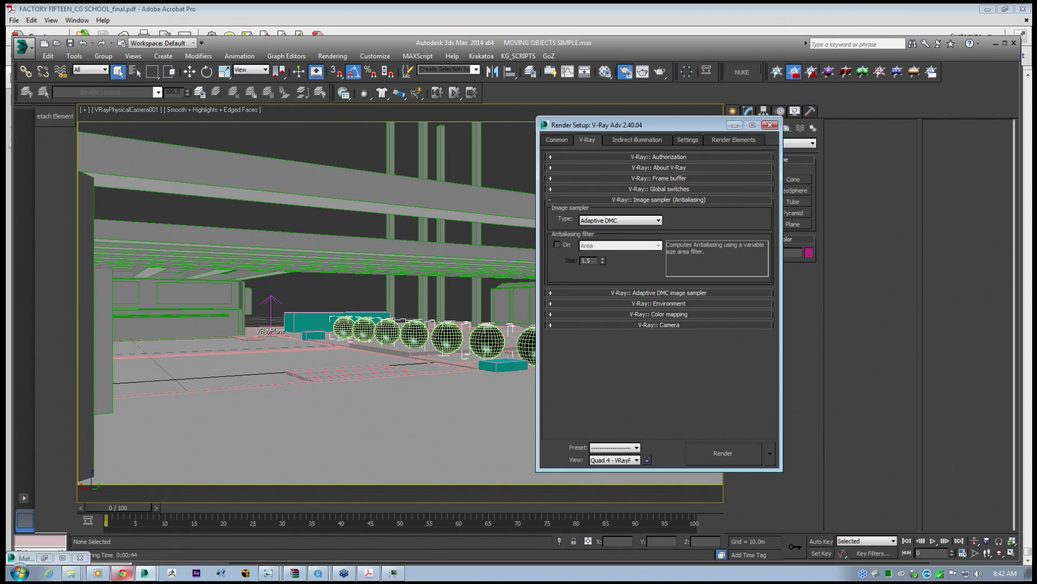
drag(648, 123, 686, 126)
click(597, 247)
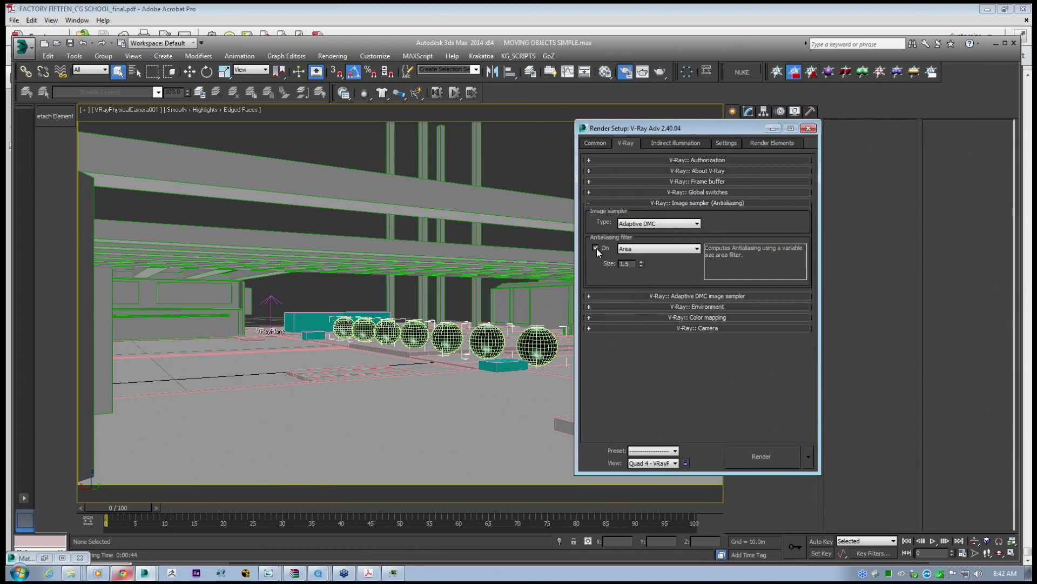
click(597, 248)
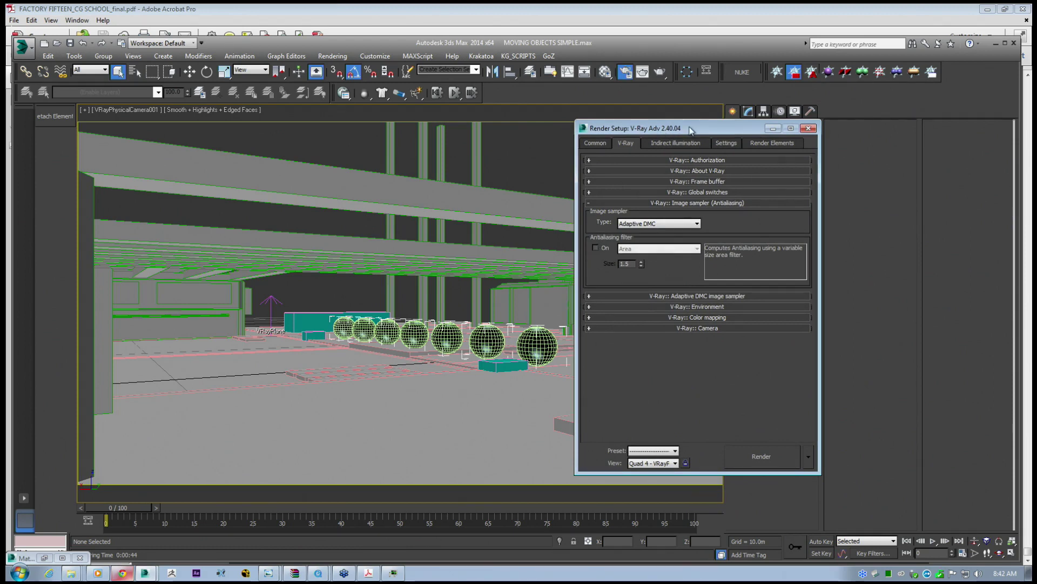
drag(707, 130, 602, 134)
click(669, 134)
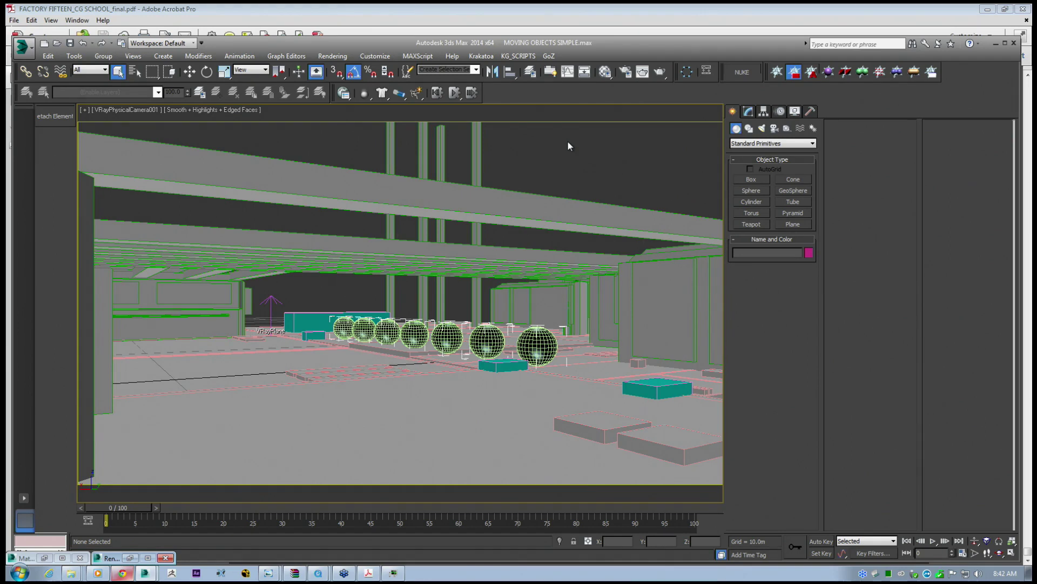
Reopen Render Setup and set the irradiance map mode to Multiframe incremental.
click(369, 56)
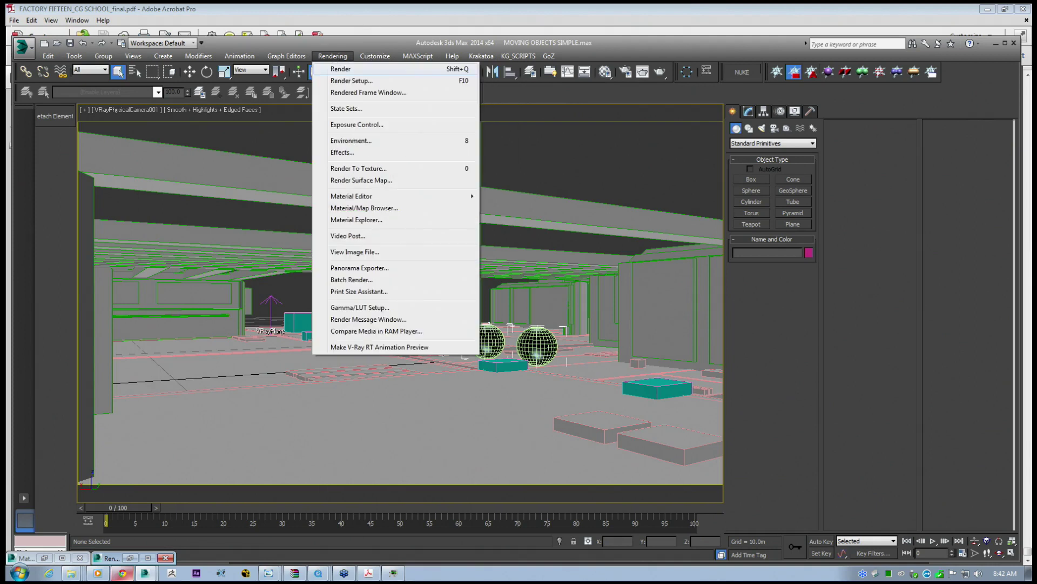
click(350, 81)
click(572, 151)
drag(575, 331, 589, 149)
click(558, 215)
click(544, 232)
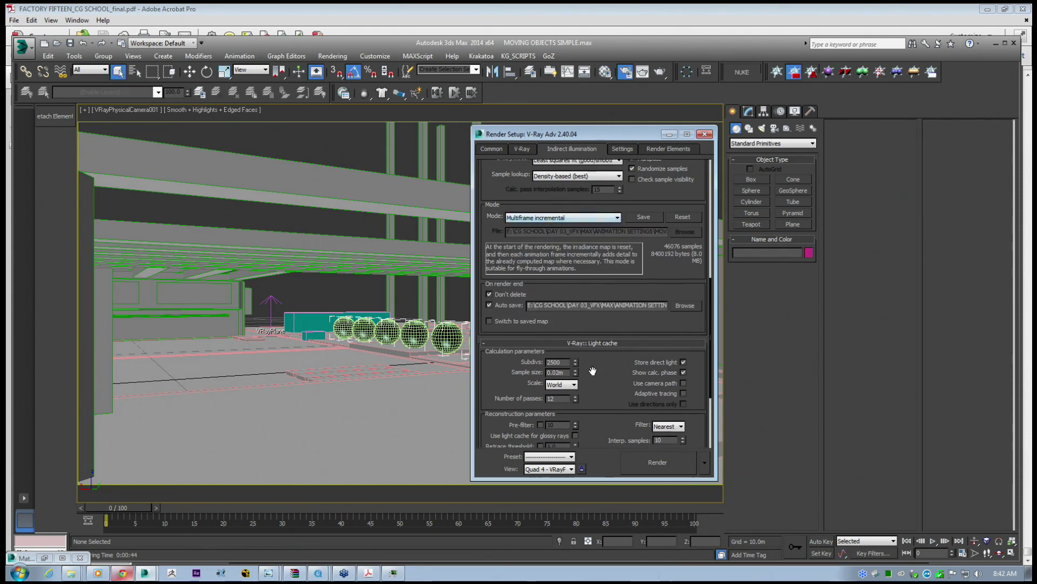
Review the irradiance map settings and set the light cache mode to Fly-through.
scroll(564, 247, up, 4)
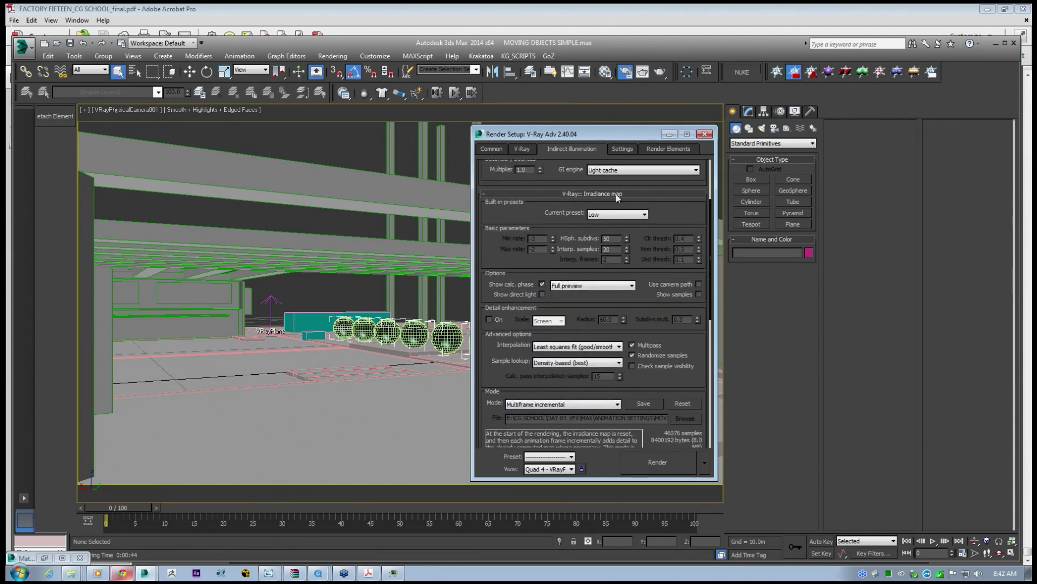
scroll(567, 351, down, 4)
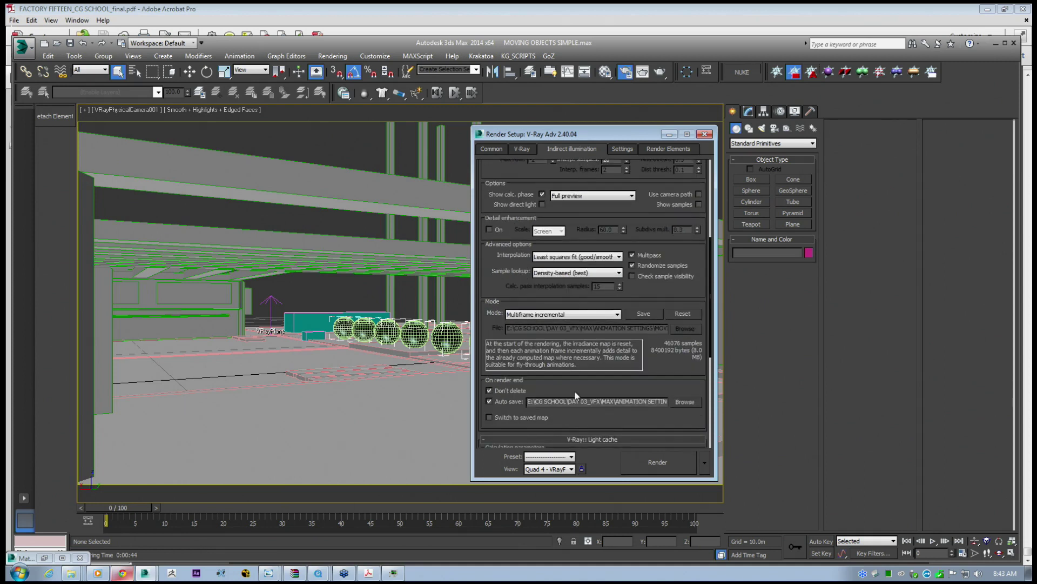
drag(587, 397, 590, 352)
click(553, 399)
click(528, 413)
drag(590, 286, 582, 243)
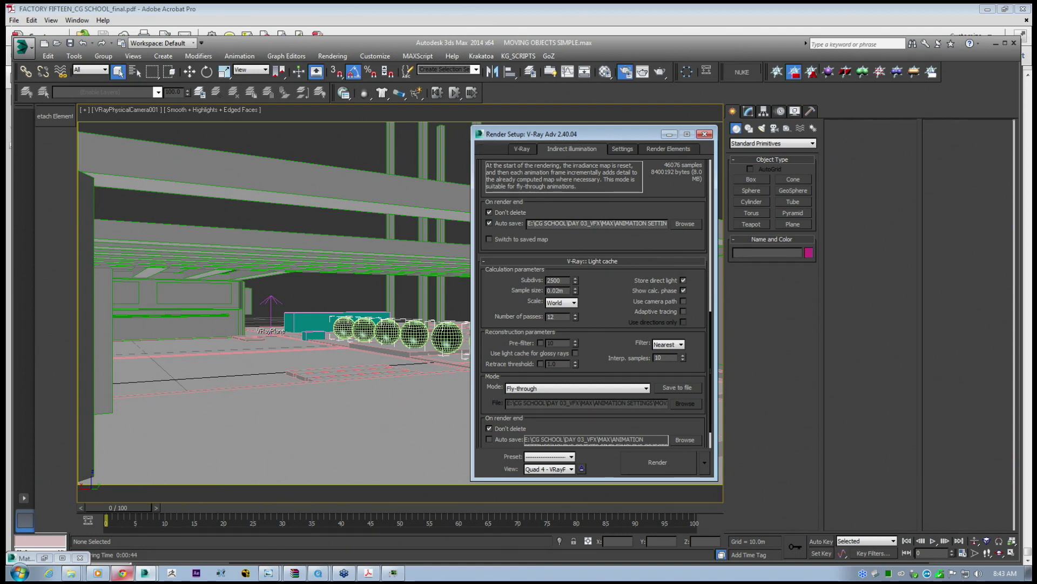
Set the render time output to the frame range 0 to 100 with Every Nth Frame at 1.
click(489, 148)
drag(683, 234, 638, 381)
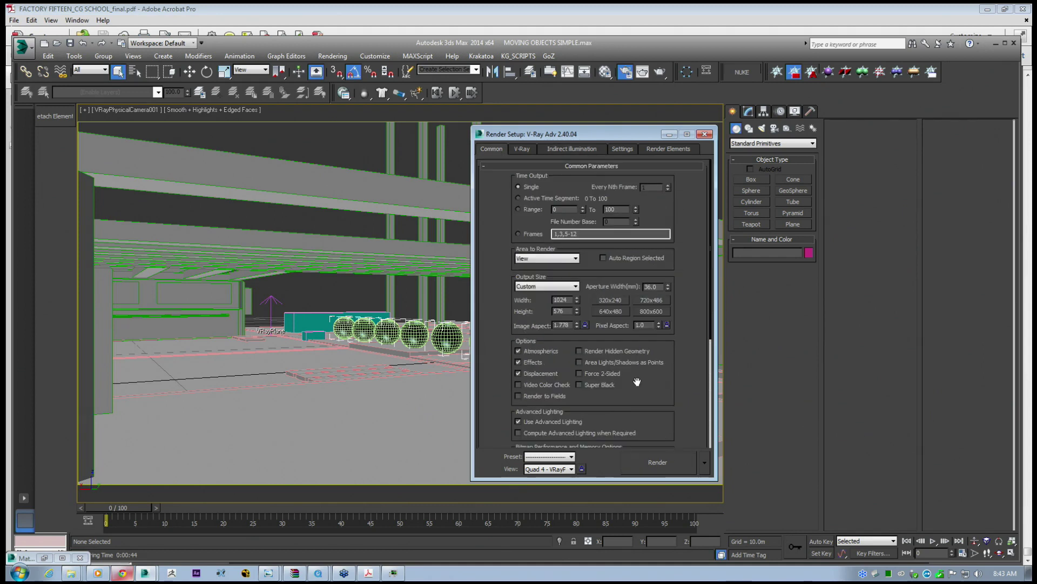
click(520, 209)
key(BackSpace)
text(1)
key(Return)
Scrub the animation from frame 0 to frame 20 to check how the camera and spheres move.
mouse_move(119, 506)
mouse_down()
mouse_move(165, 508)
mouse_move(120, 508)
mouse_up()
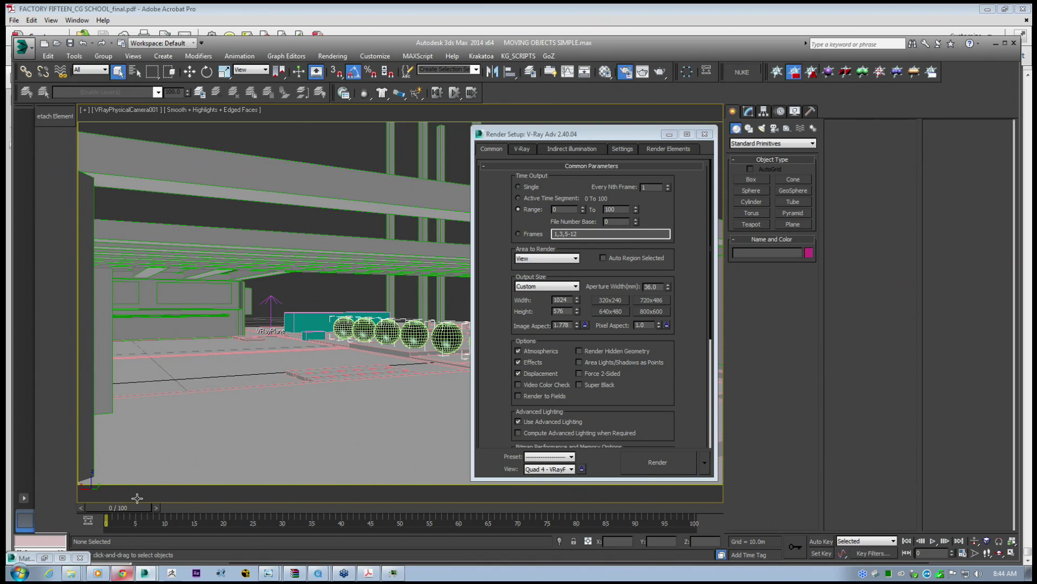
drag(125, 506, 242, 516)
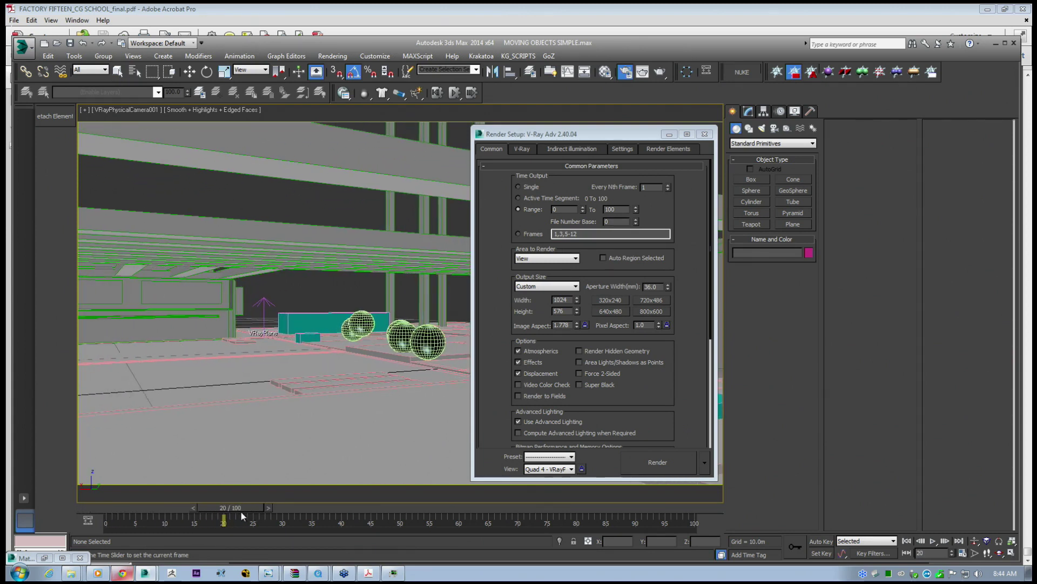
key(q)
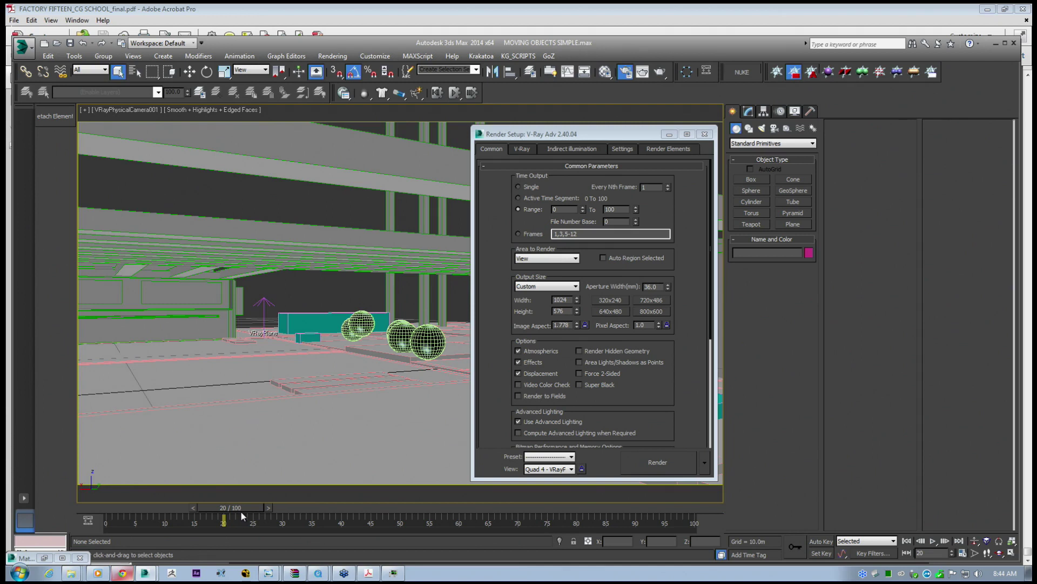
Set Every Nth Frame to 10 and scrub through the animation to about frame 45 and back.
drag(654, 195, 604, 186)
text(10)
key(Return)
drag(229, 508, 369, 515)
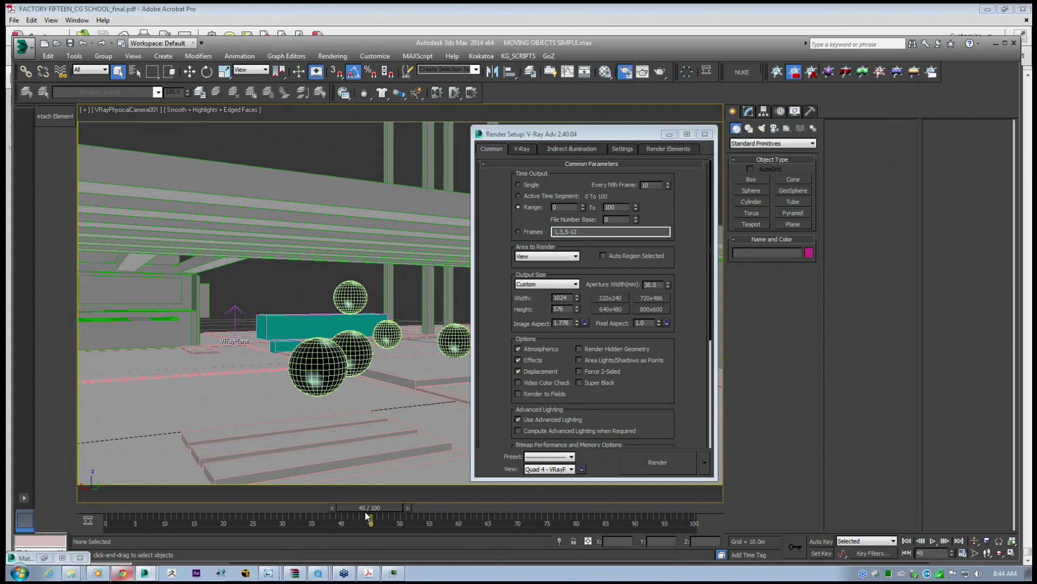
drag(371, 511, 236, 511)
Set Every Nth Frame to 20 for the render range and scrub the animation to frame 100.
drag(653, 186, 593, 175)
text(20)
key(Return)
drag(251, 507, 747, 533)
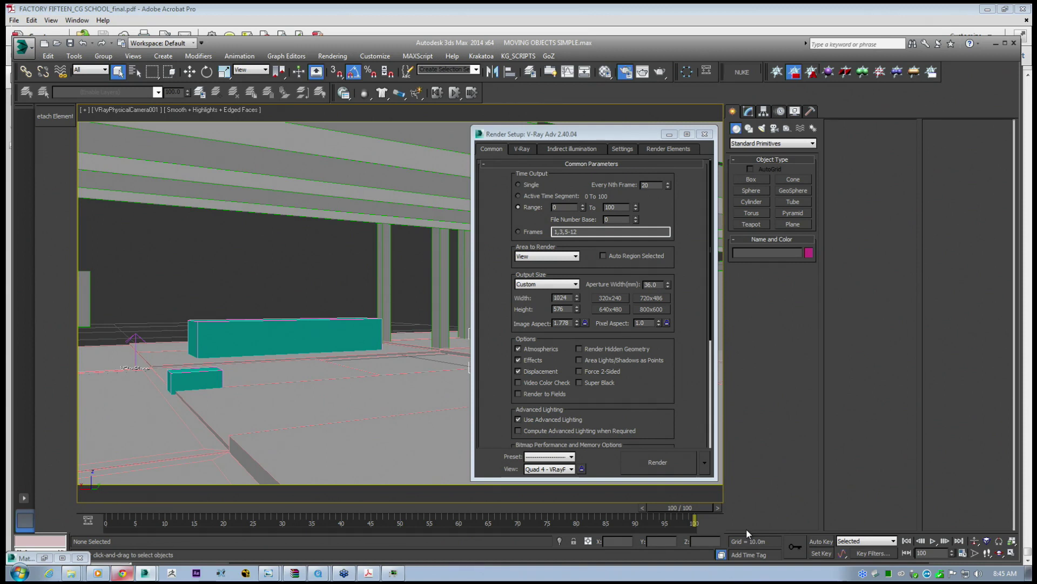
Open the Material Editor and place it beside the Render Setup window.
click(606, 74)
drag(98, 112, 291, 145)
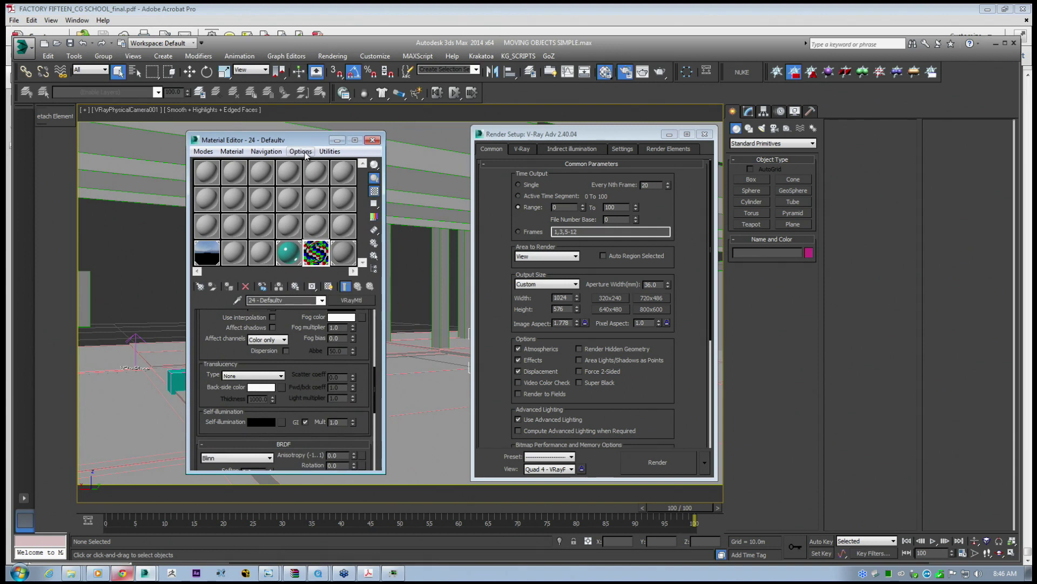
drag(291, 138, 306, 139)
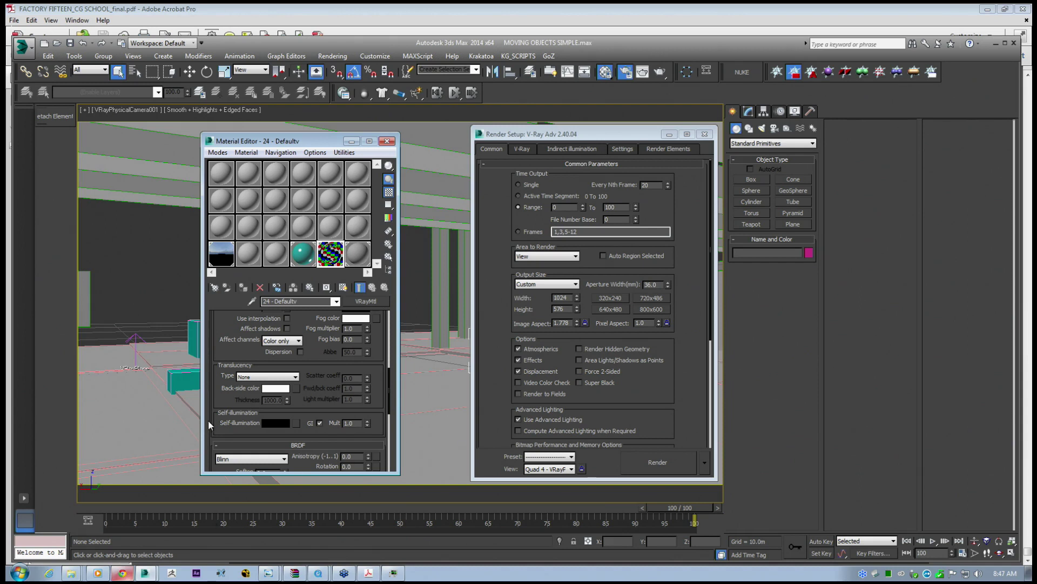
mouse_move(292, 142)
mouse_down()
mouse_move(257, 143)
mouse_move(271, 142)
mouse_up()
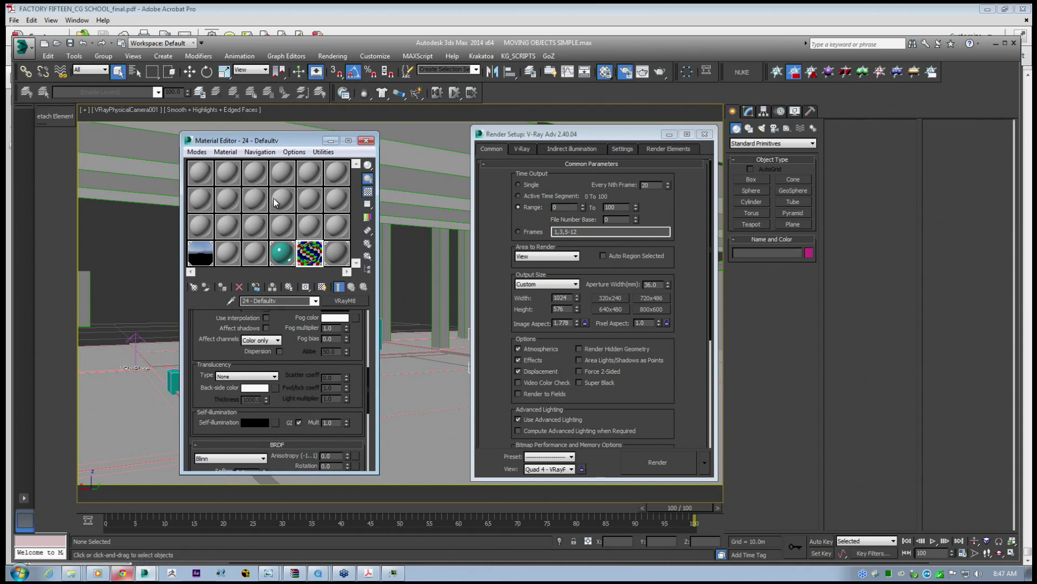
drag(280, 141, 282, 140)
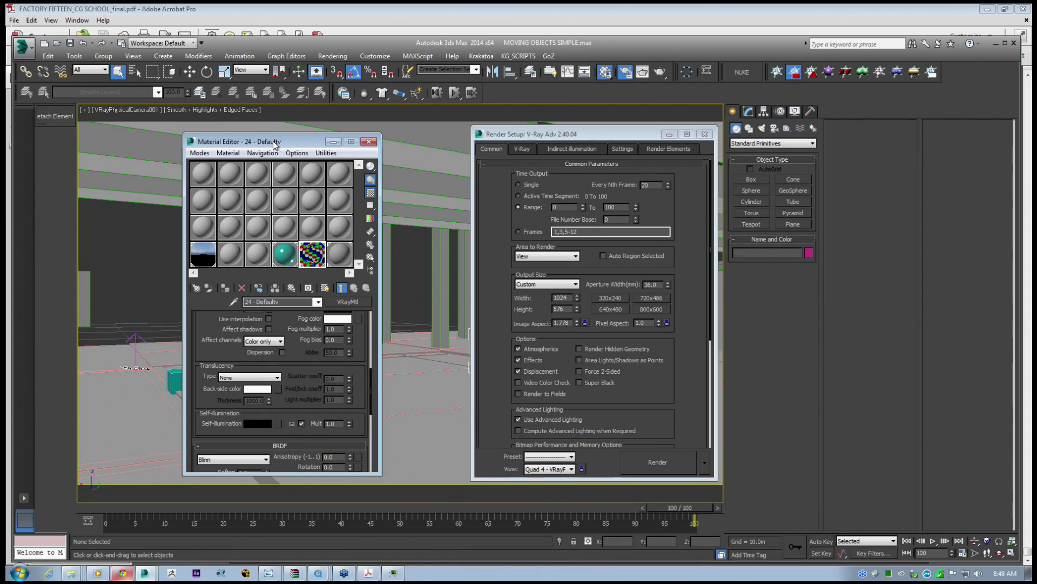
drag(273, 141, 280, 140)
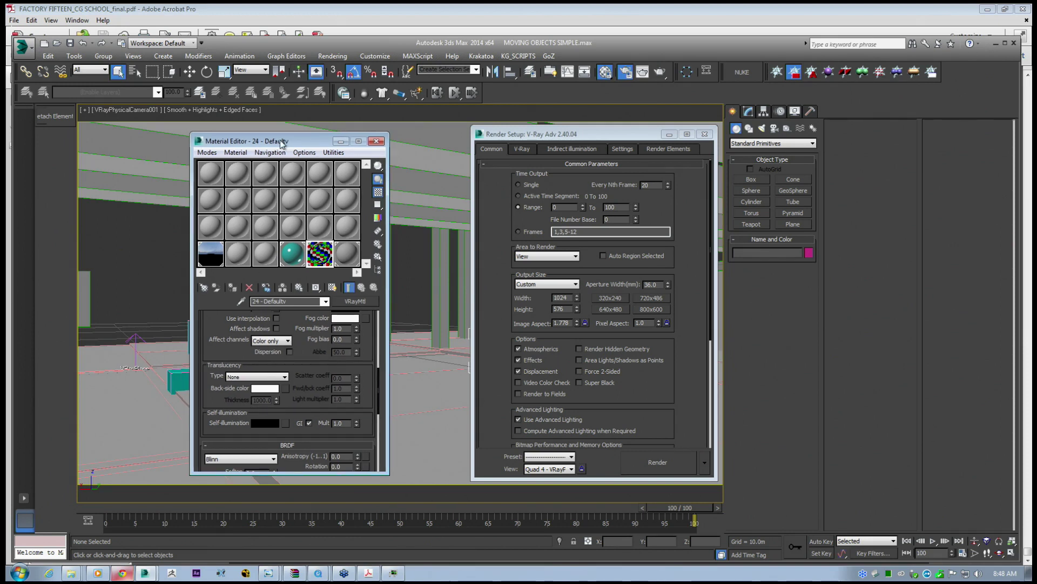
drag(298, 143, 312, 142)
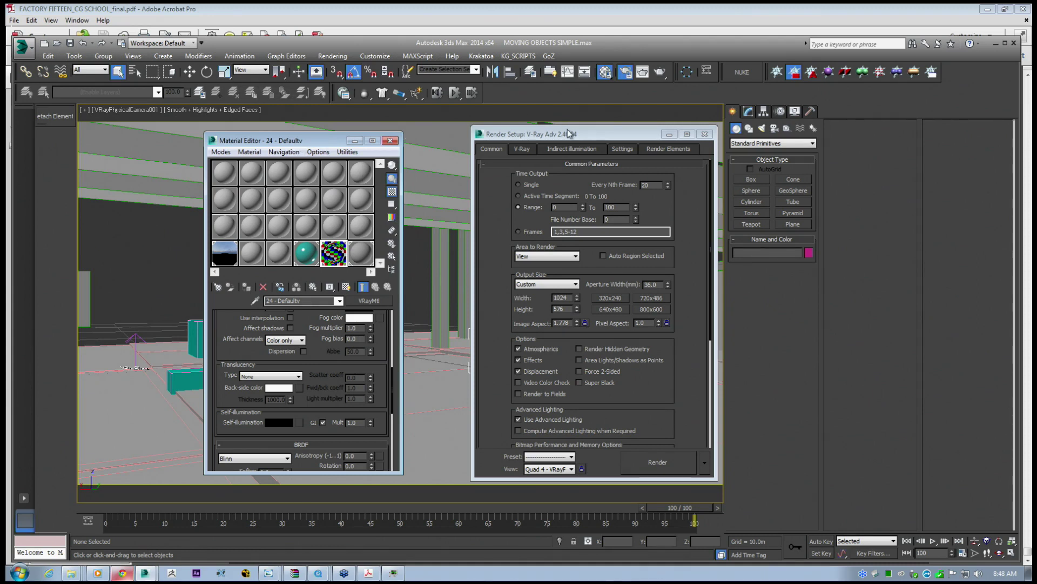
Review the irradiance map and light cache settings under indirect illumination, and scrub the animation to frame 35.
click(592, 135)
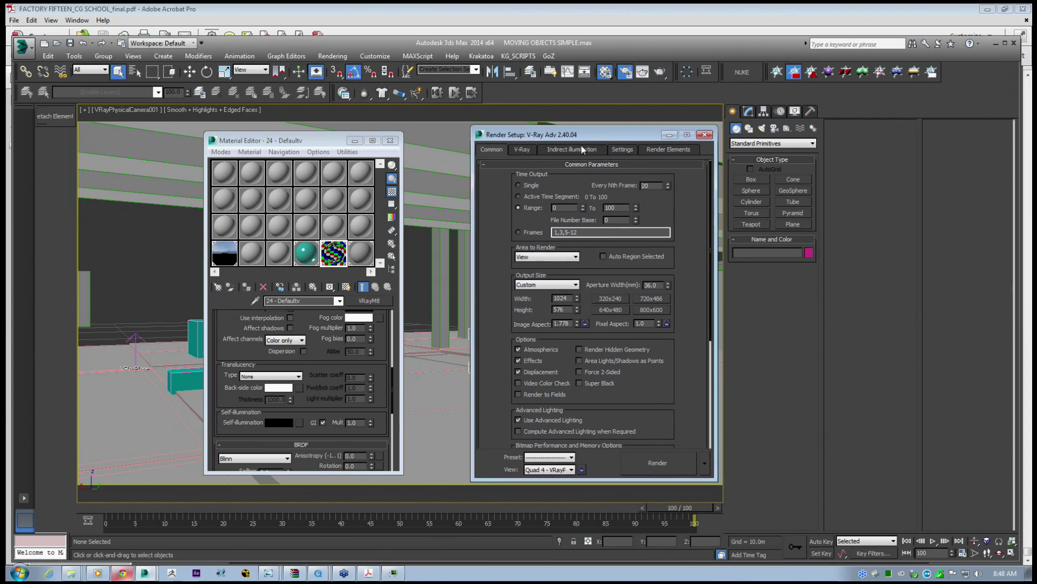
click(568, 150)
drag(602, 322, 604, 292)
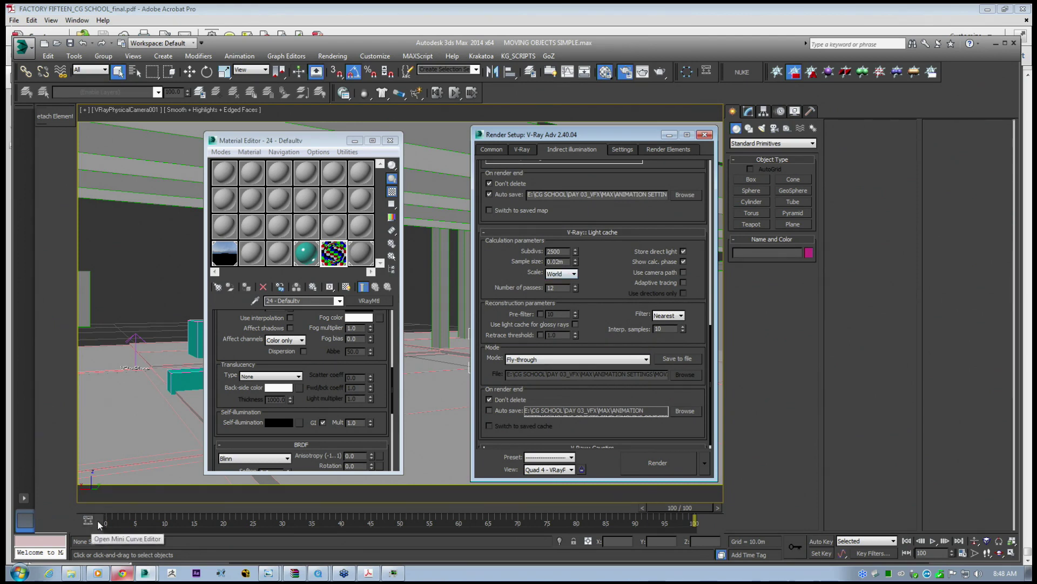
drag(95, 507, 700, 494)
drag(593, 307, 583, 328)
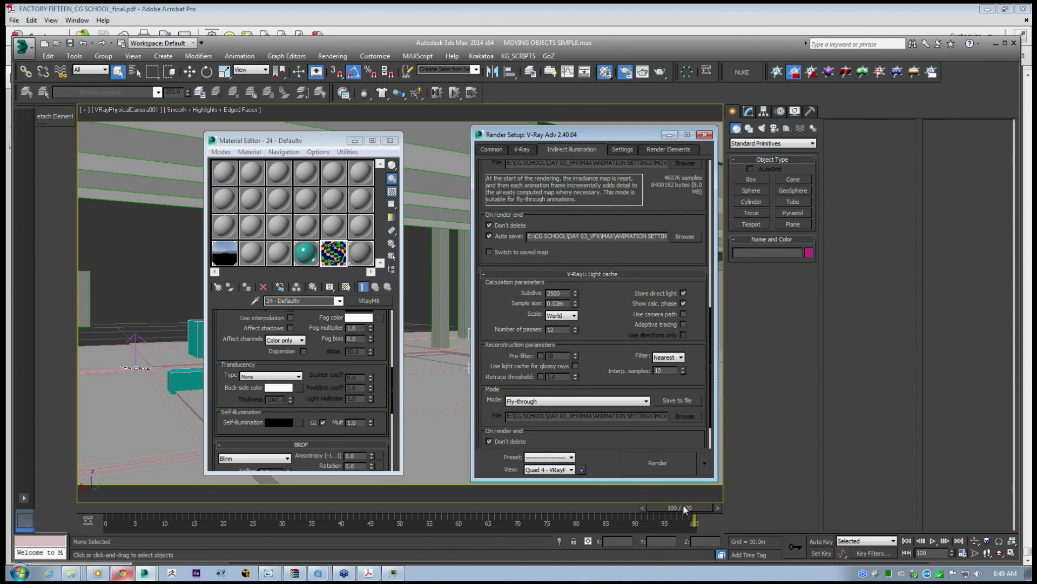
drag(682, 513, 320, 497)
Minimize the Material Editor and Render Setup windows and scrub the animation to frame 50.
click(355, 141)
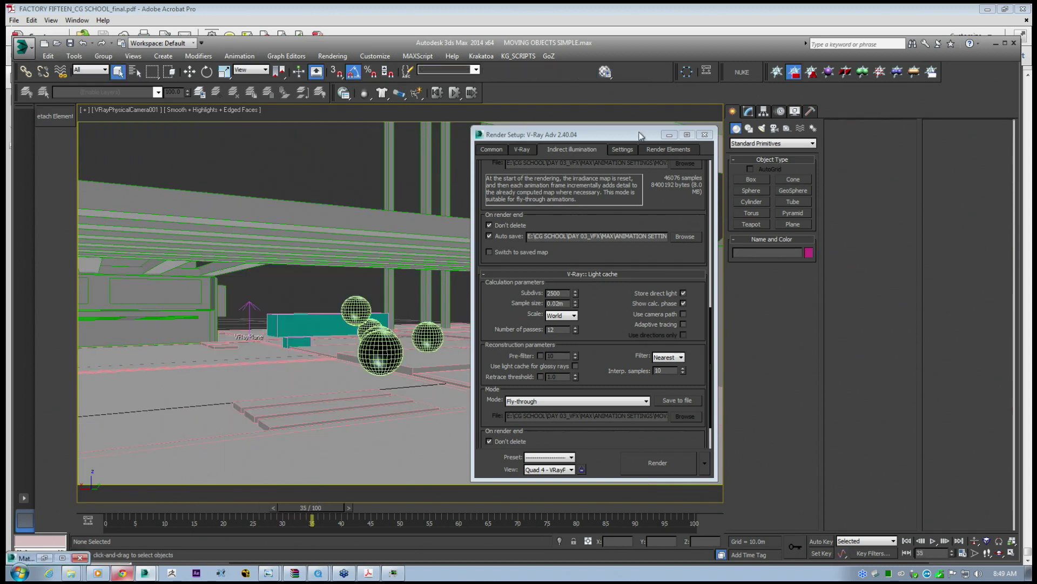
click(670, 135)
drag(332, 510, 421, 498)
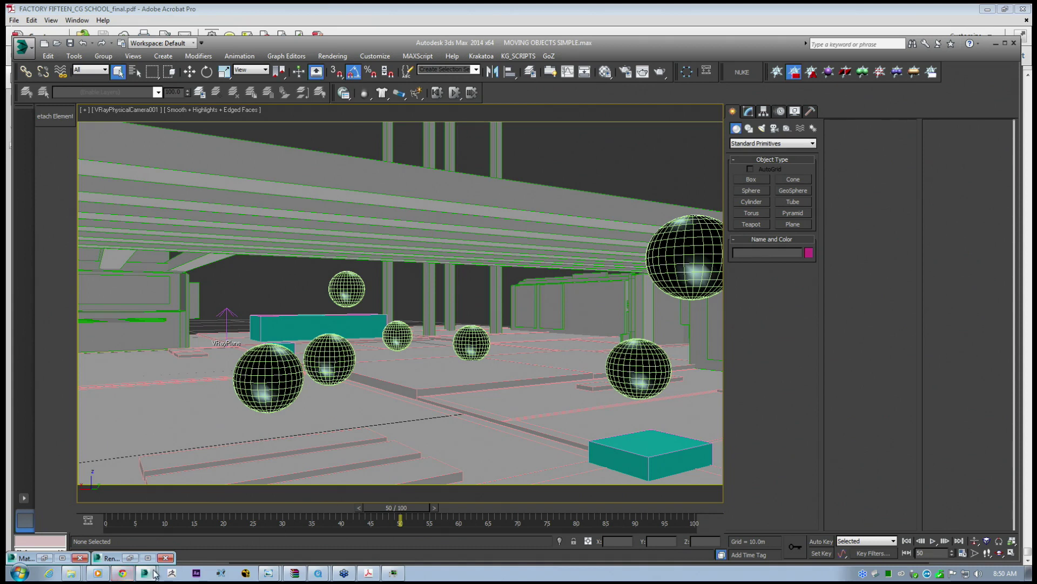
Copy the teal V-Ray material into the adjacent sample slot and rename the copy 24 - Defaultk.
click(605, 71)
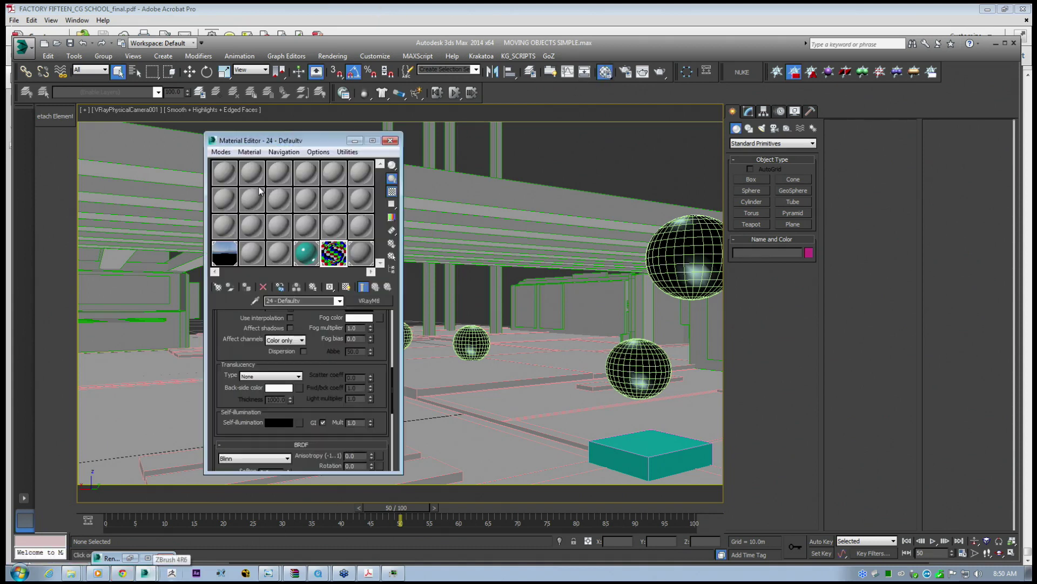
click(251, 253)
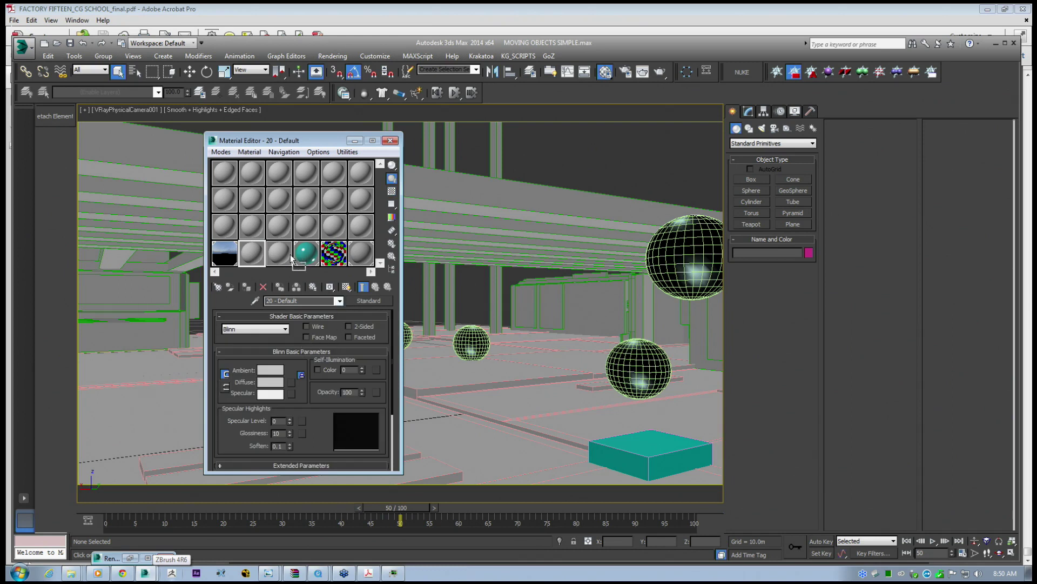
drag(304, 262, 278, 254)
drag(300, 141, 347, 130)
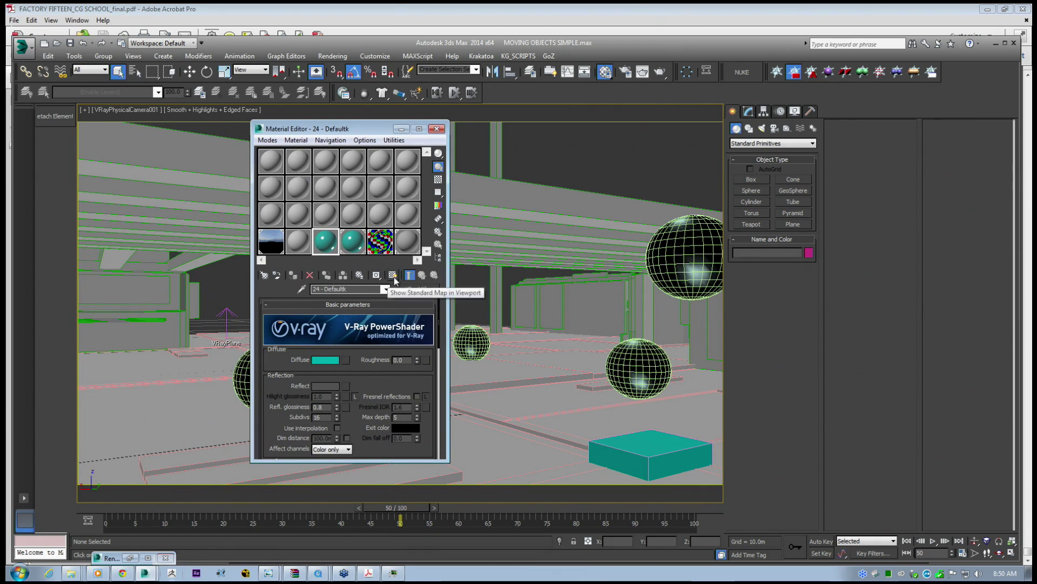
Set the copied material's diffuse color to black.
click(329, 360)
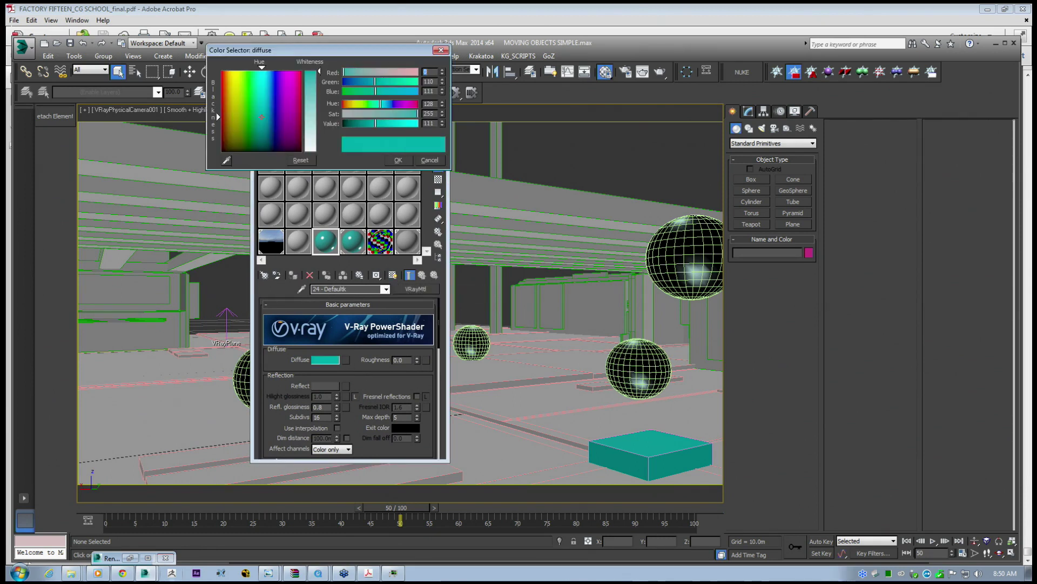
drag(231, 79, 219, 68)
drag(418, 124, 340, 126)
click(405, 161)
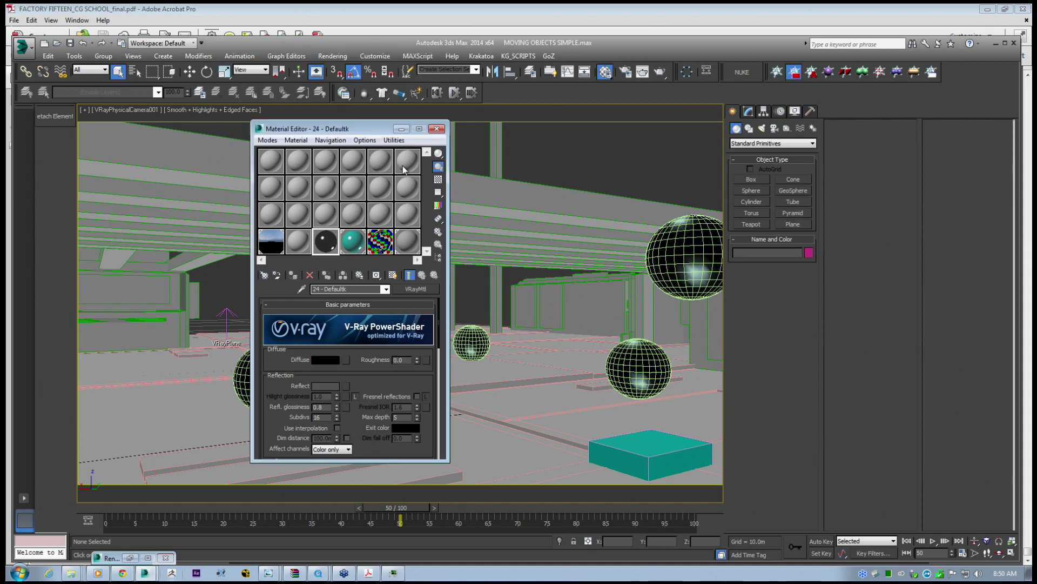
Assign a Falloff map to the material's reflection and return to the main material parameters.
drag(378, 379, 377, 328)
click(346, 335)
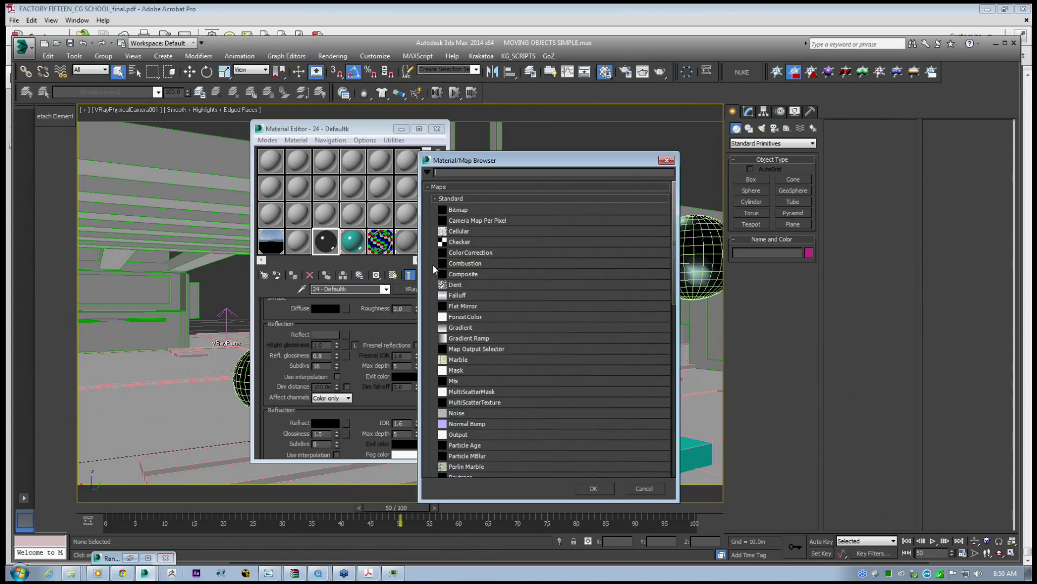
double_click(457, 296)
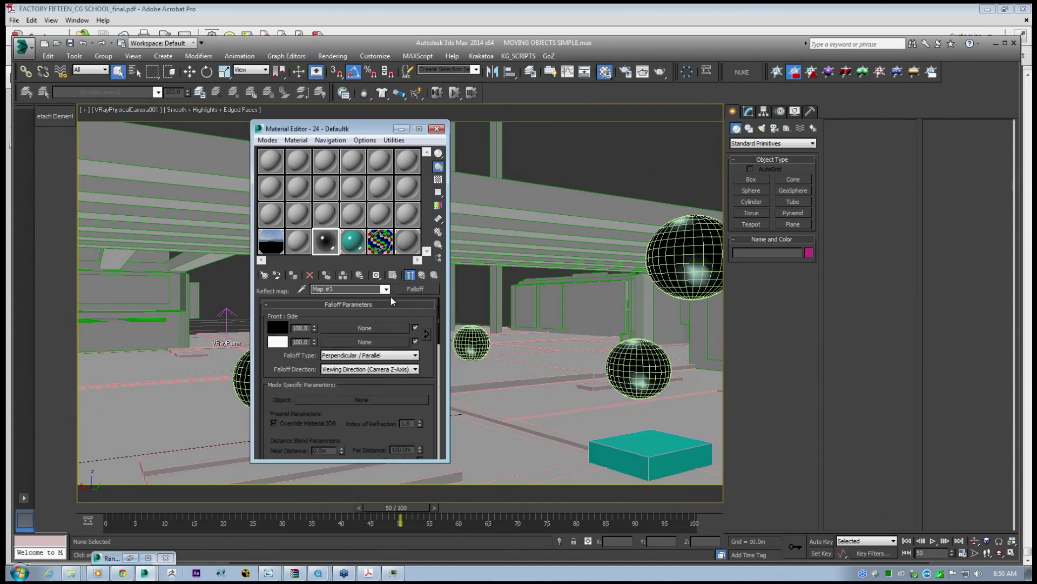
click(424, 279)
Set the material's refraction color to white.
drag(371, 431, 369, 396)
click(332, 386)
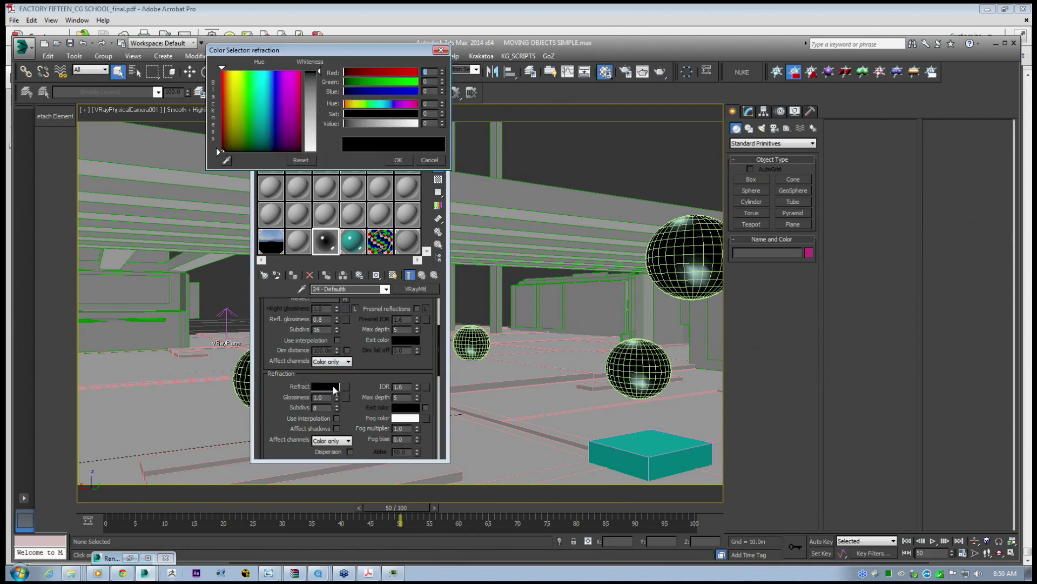
drag(311, 138, 314, 153)
click(398, 160)
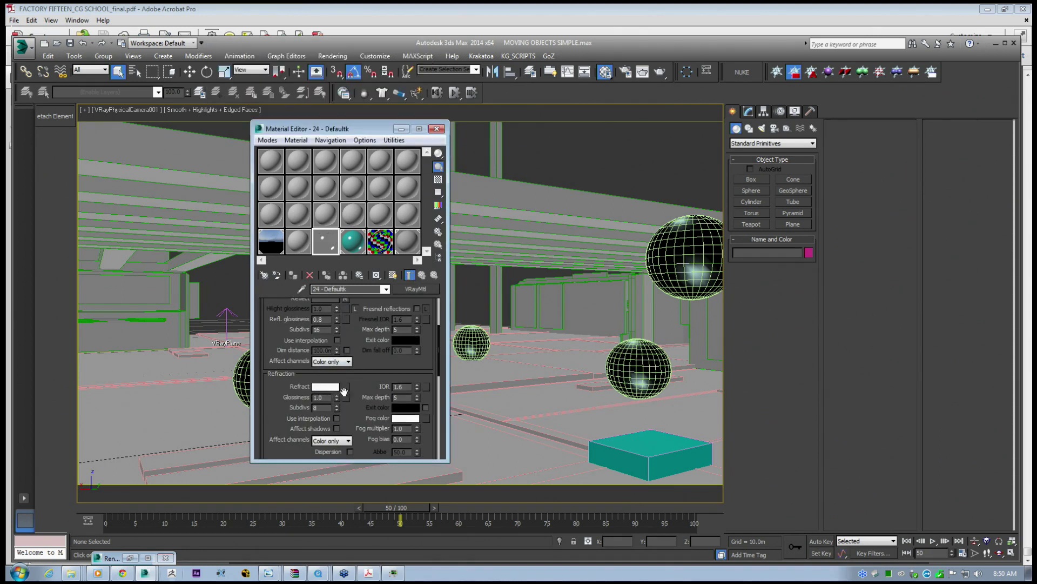
Set the material's reflection glossiness to 1.0.
drag(370, 352, 368, 374)
drag(326, 341, 280, 333)
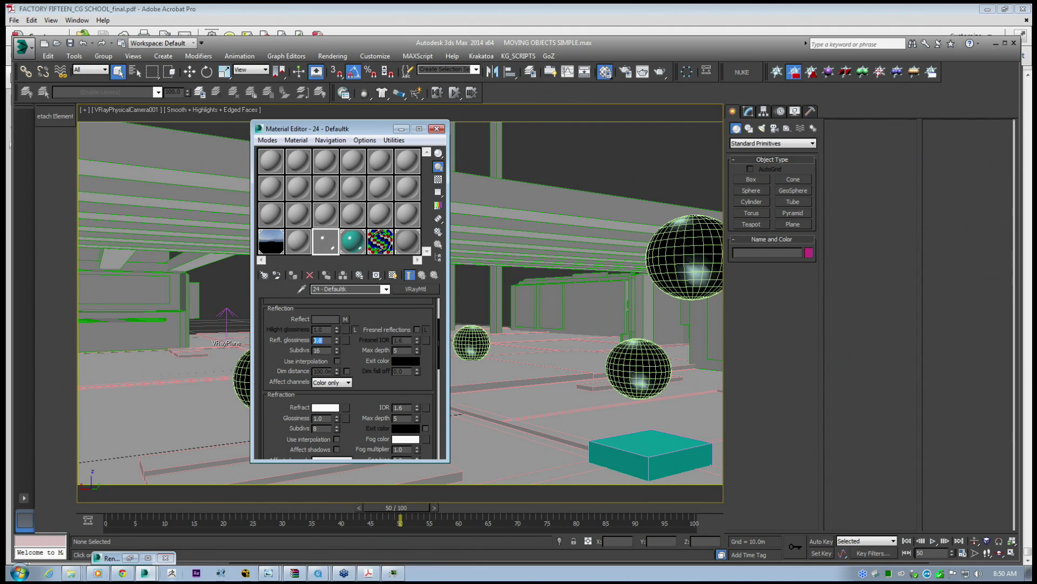
text(1)
drag(347, 358, 346, 377)
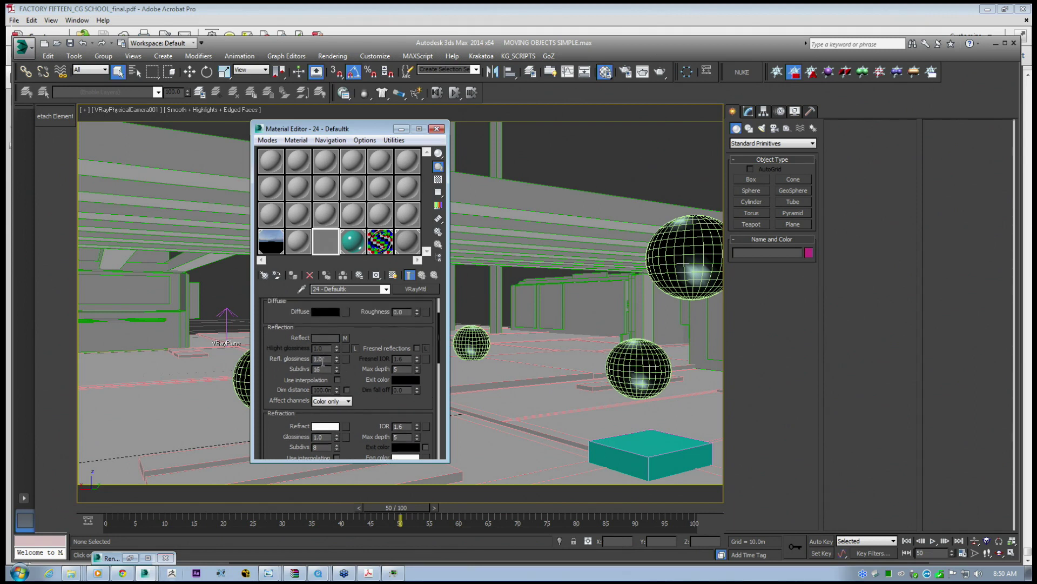
Try lowering the material's reflection glossiness to 0.97.
double_click(327, 358)
click(351, 375)
double_click(326, 359)
text(.8)
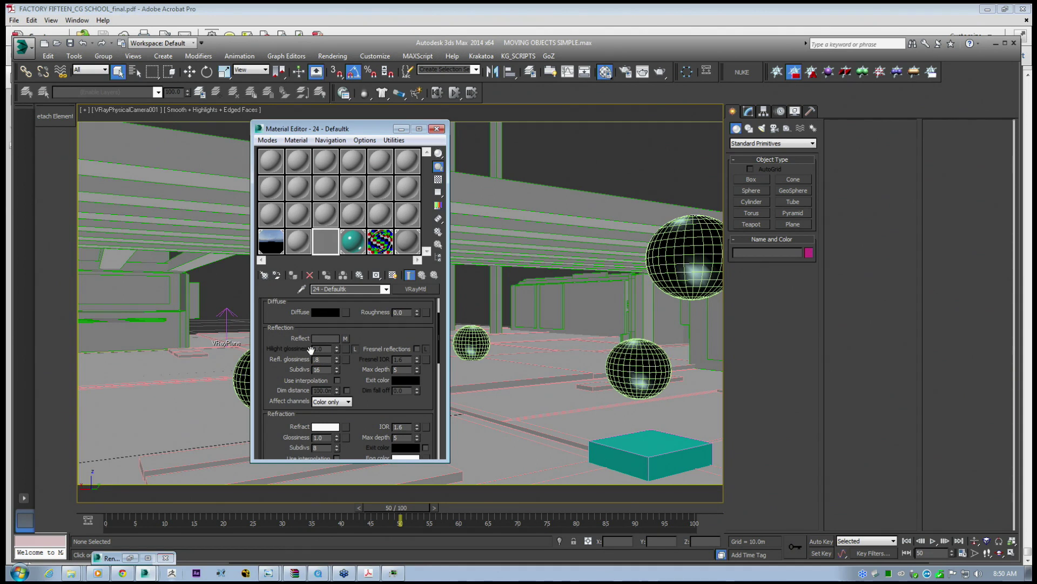
text(7)
key(Return)
click(325, 360)
double_click(319, 359)
Turn on the checkered background for the material sample and set the reflection glossiness back to 1.0.
click(438, 180)
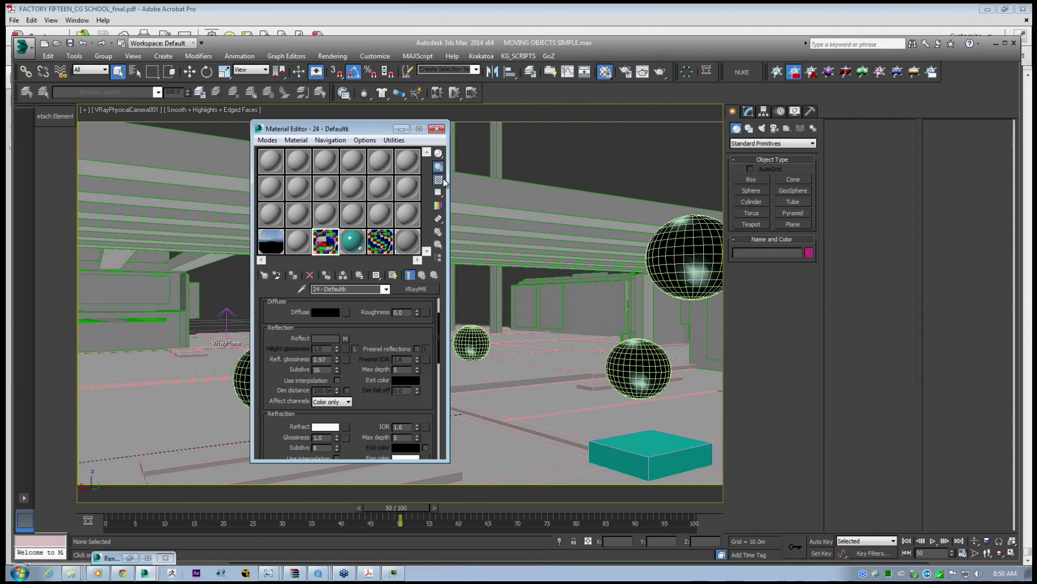
drag(329, 362, 275, 336)
text(1)
key(Return)
drag(365, 129, 388, 134)
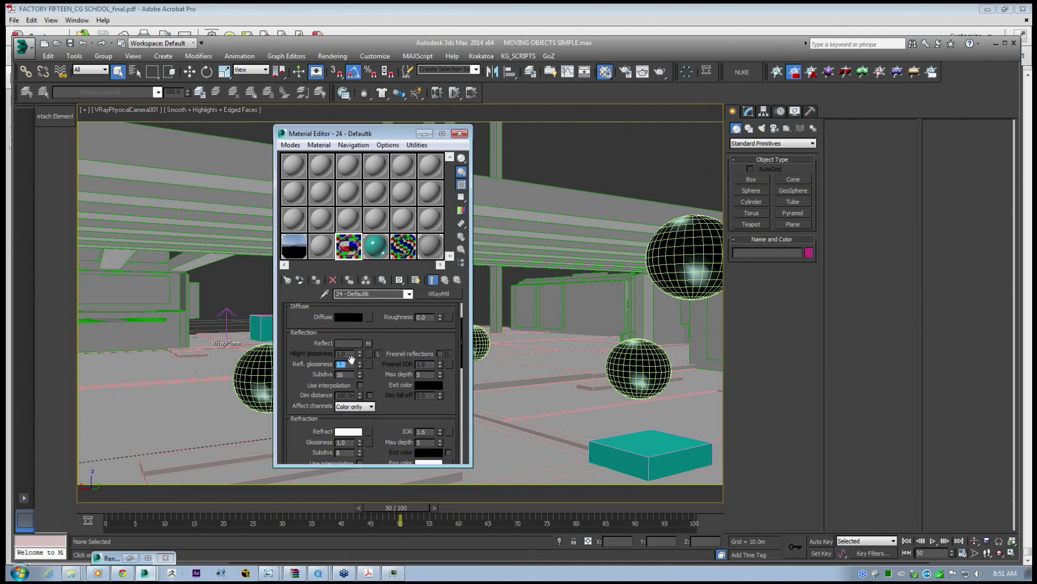
drag(375, 381, 375, 380)
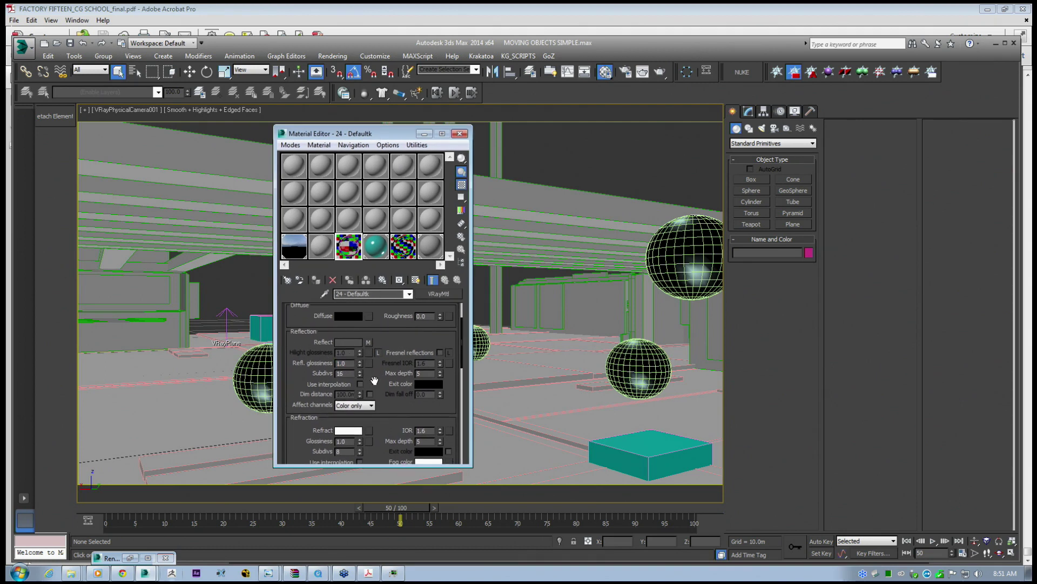
Set both the reflection and refraction subdivs of the glass material to 24.
drag(369, 135, 441, 129)
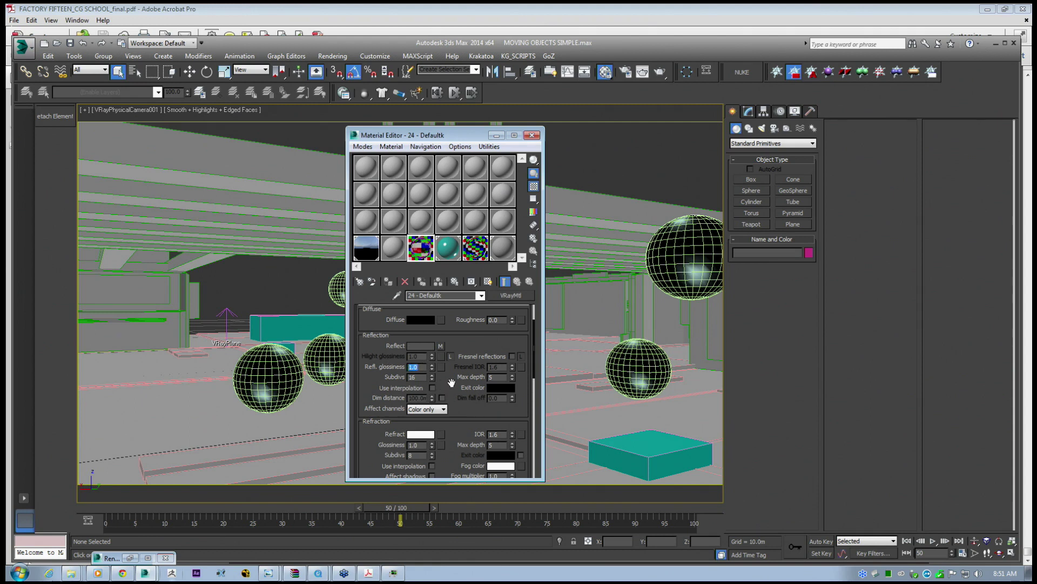
drag(445, 383, 377, 341)
drag(463, 380, 461, 342)
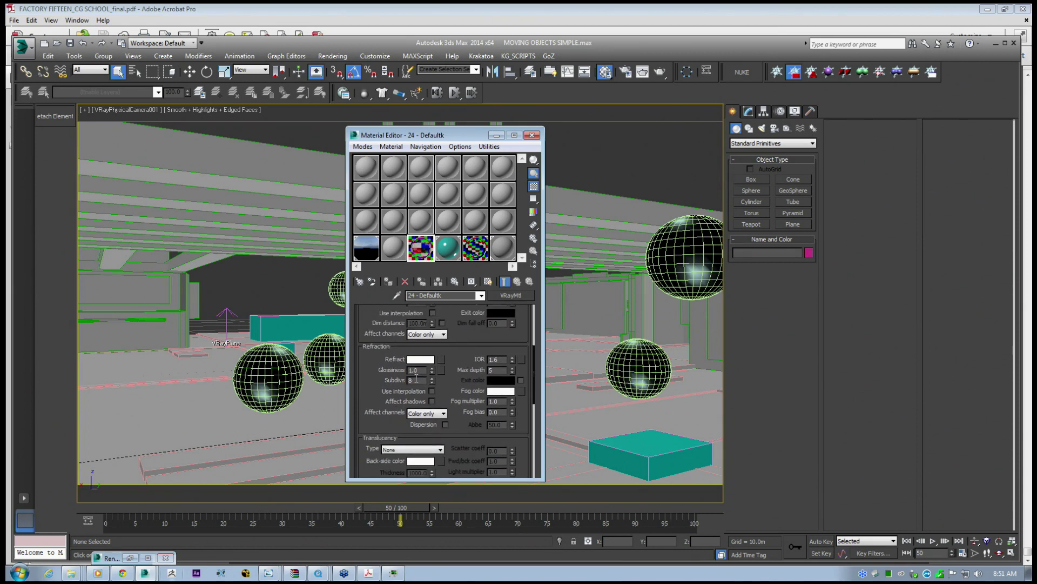
drag(416, 379, 377, 379)
mouse_move(461, 343)
mouse_down()
mouse_move(450, 414)
mouse_move(442, 348)
mouse_up()
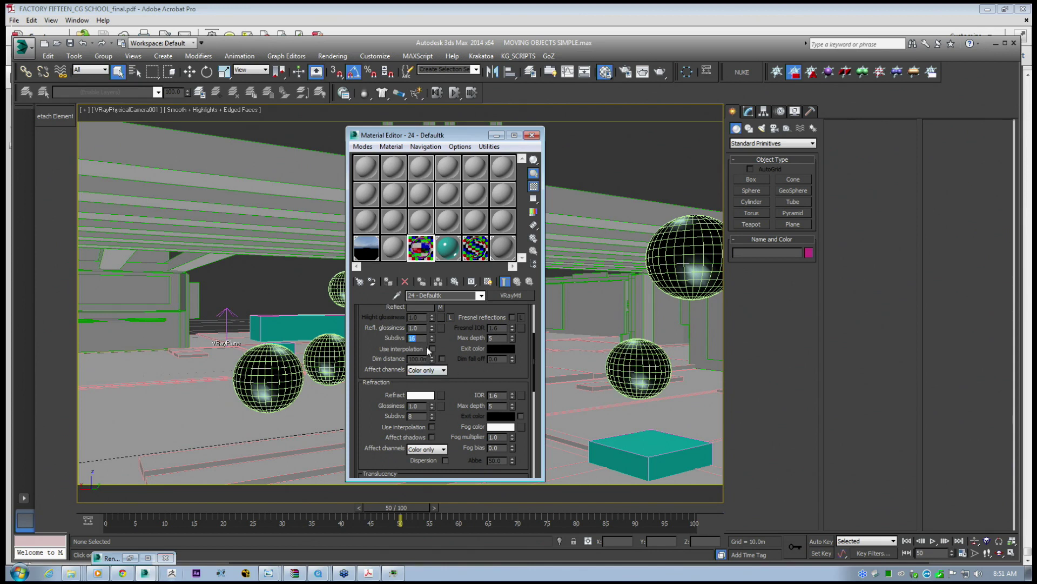
double_click(413, 416)
text(2424)
key(Return)
drag(461, 369, 461, 393)
Reopen Render Setup and review the Adaptive DMC image sampler's min and max subdivs alongside the DMC sampler settings.
click(333, 56)
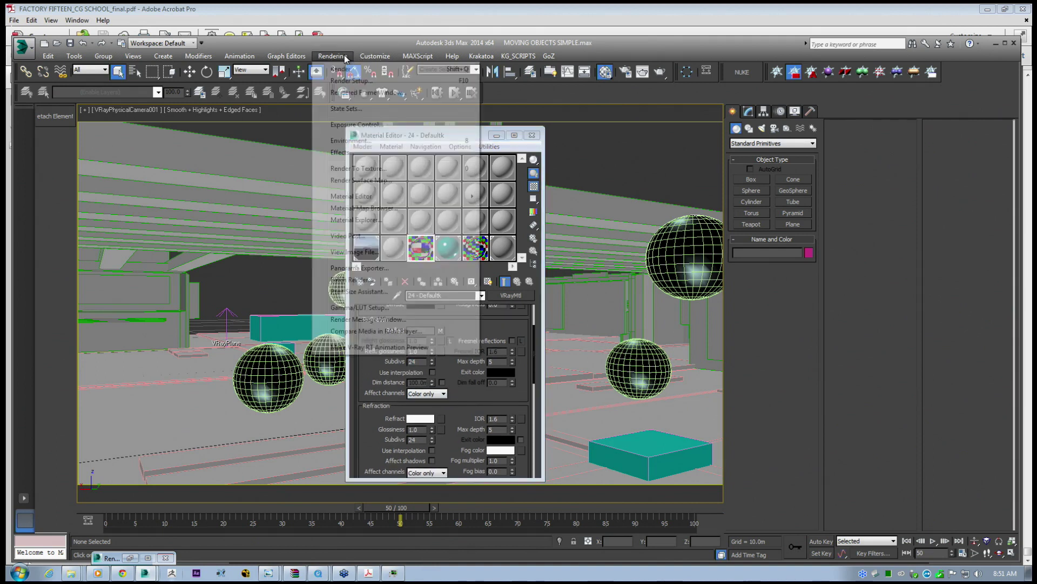
click(360, 83)
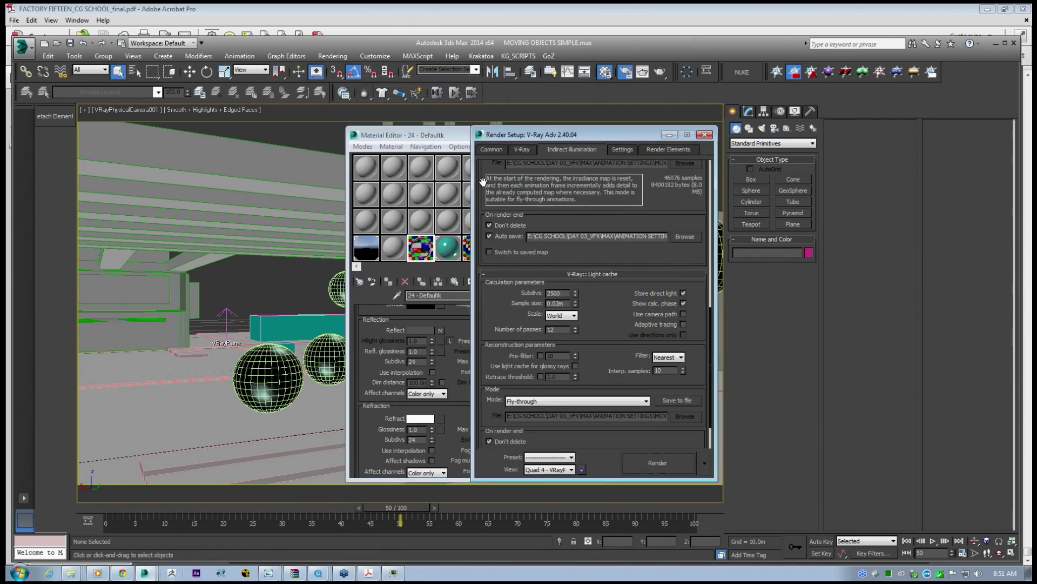
click(515, 151)
click(549, 302)
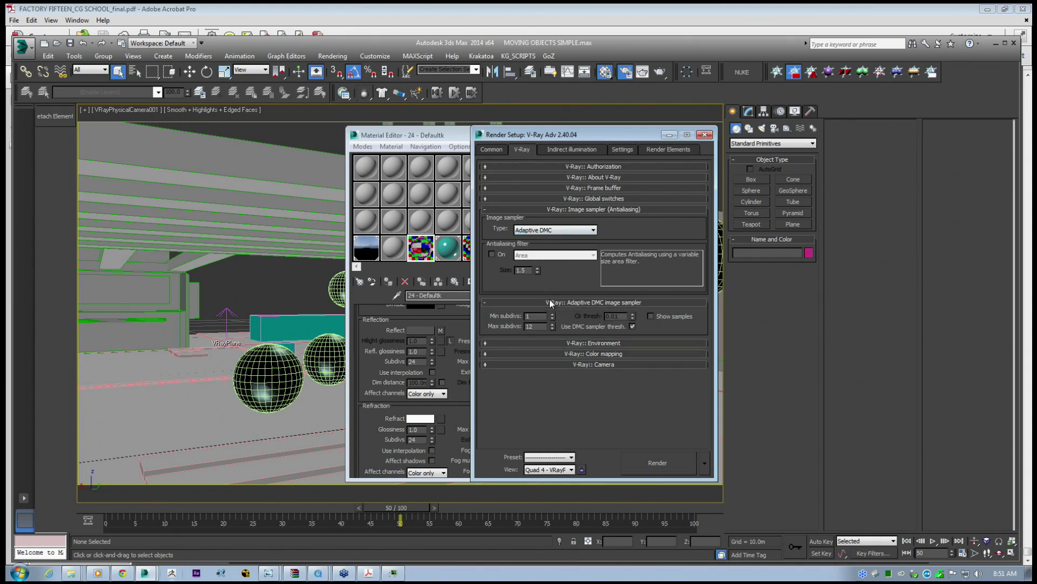
drag(517, 323, 530, 325)
click(622, 150)
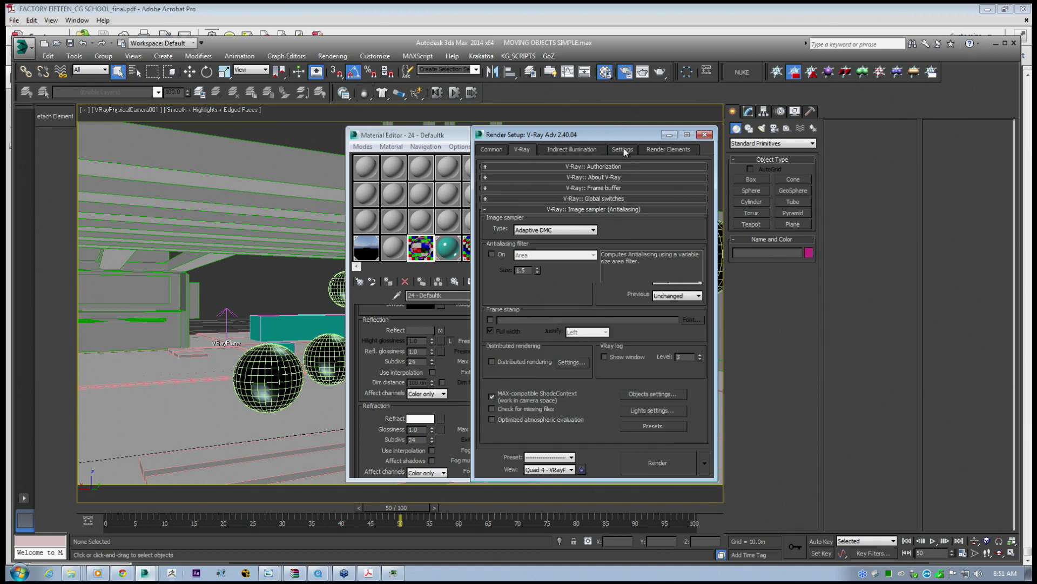
click(527, 153)
click(540, 325)
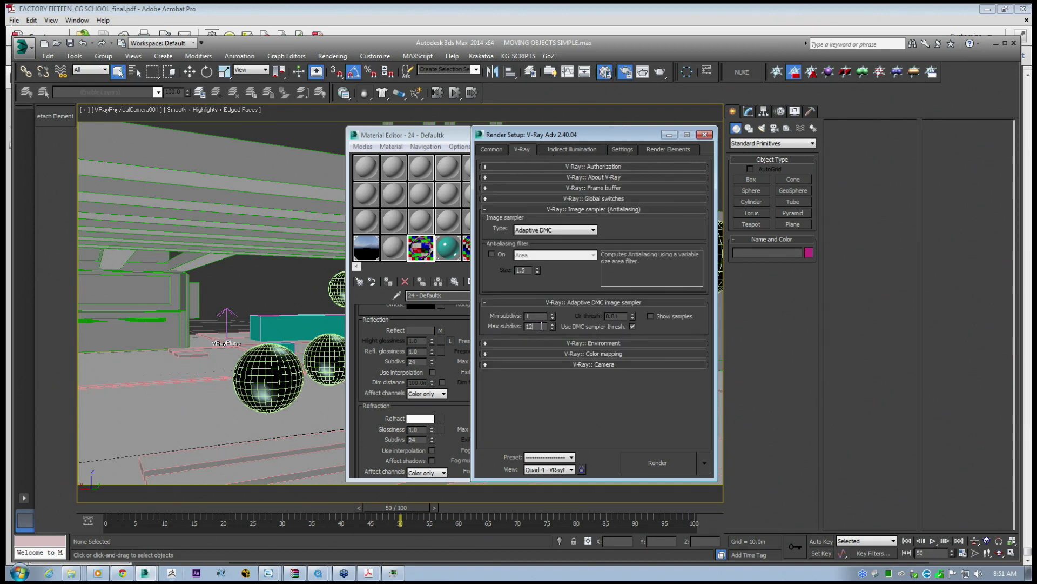
click(616, 150)
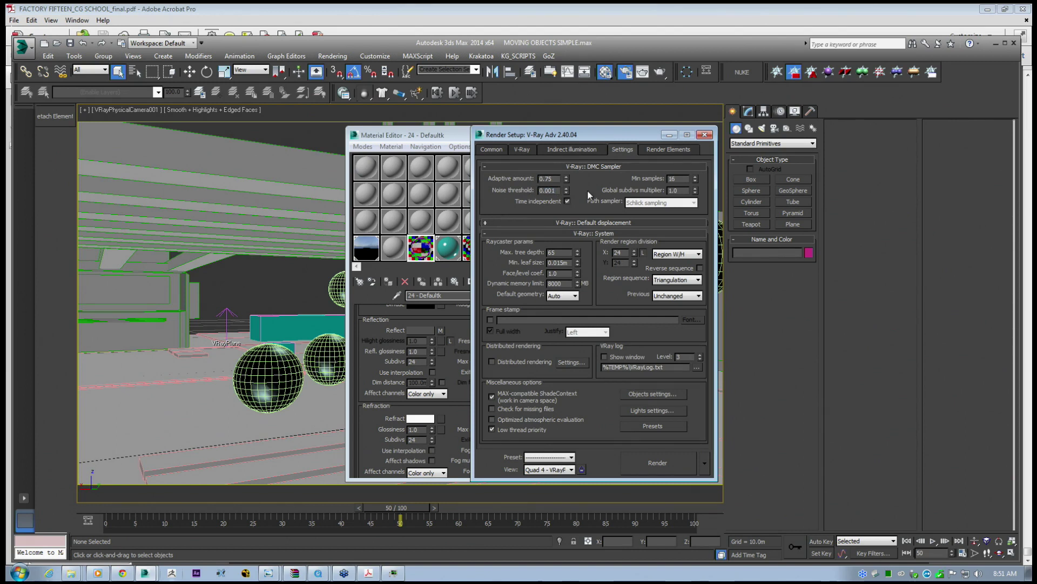
click(522, 150)
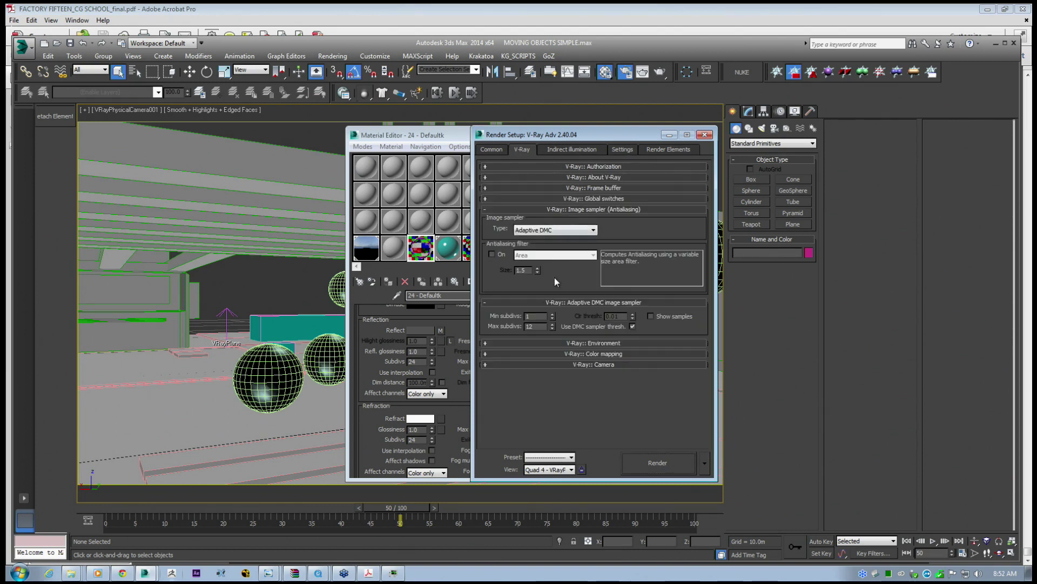
double_click(534, 327)
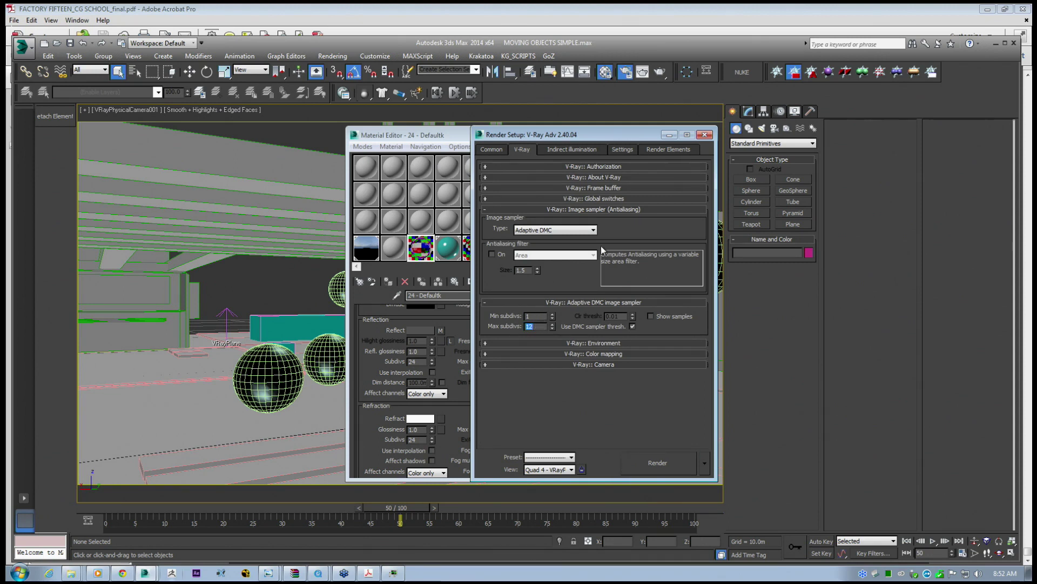
Place Render Setup beside the Material Editor and compare the material's reflection and refraction subdivs with the image sampler's max subdivs.
drag(583, 134, 664, 134)
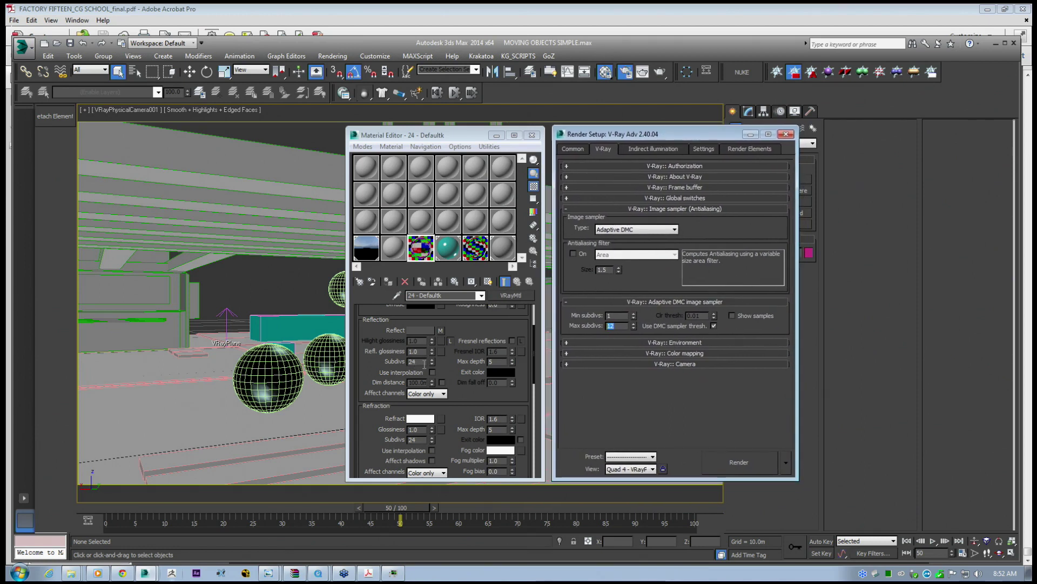
drag(422, 362, 384, 360)
double_click(415, 439)
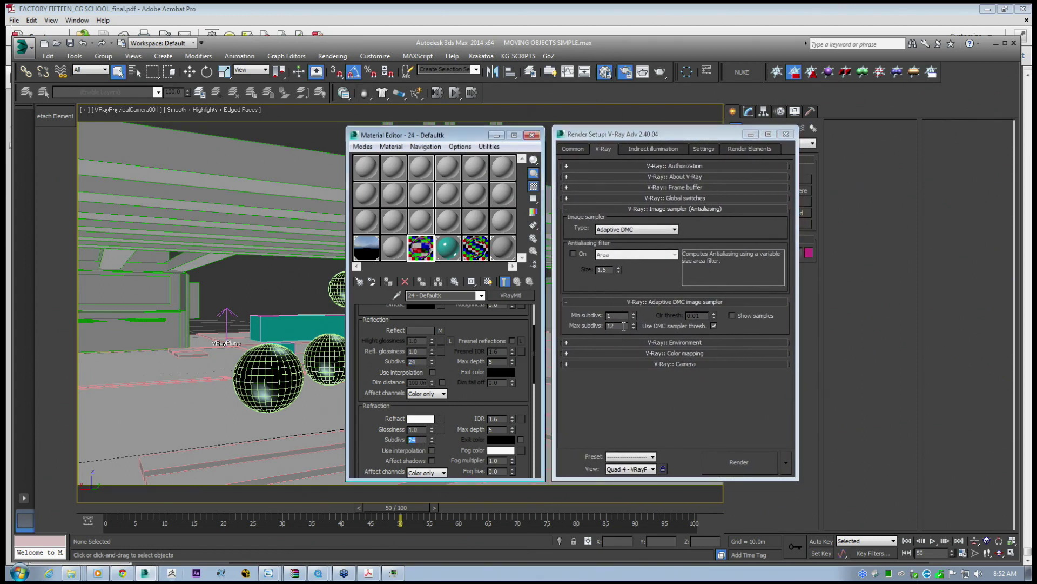
drag(627, 326, 594, 326)
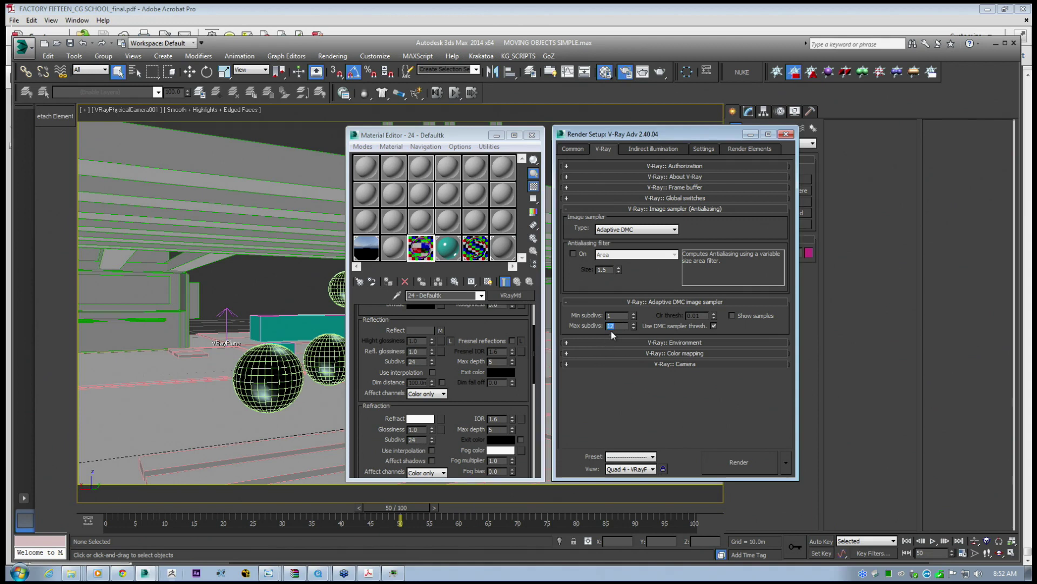
key(Return)
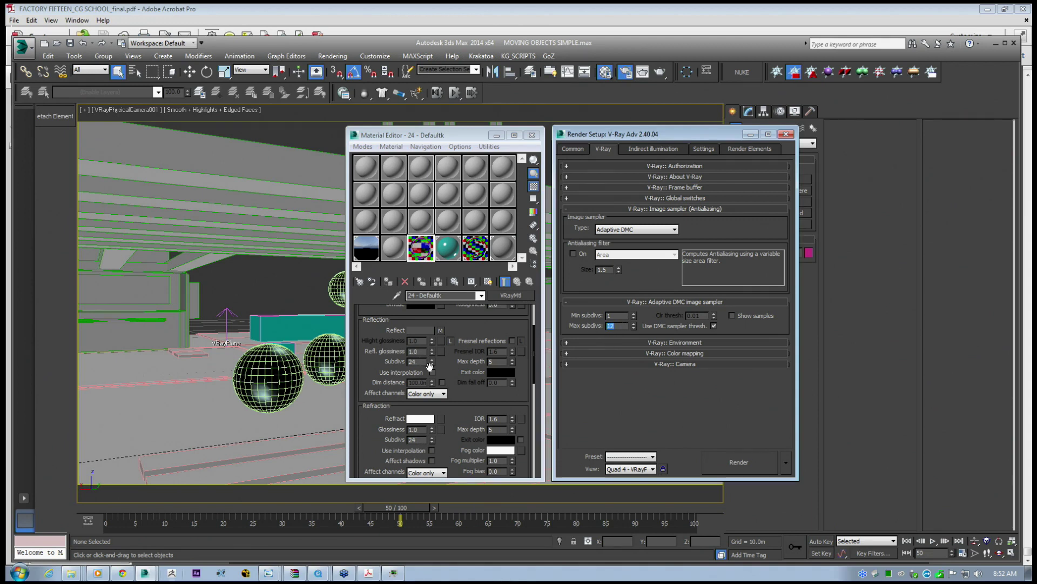
double_click(411, 361)
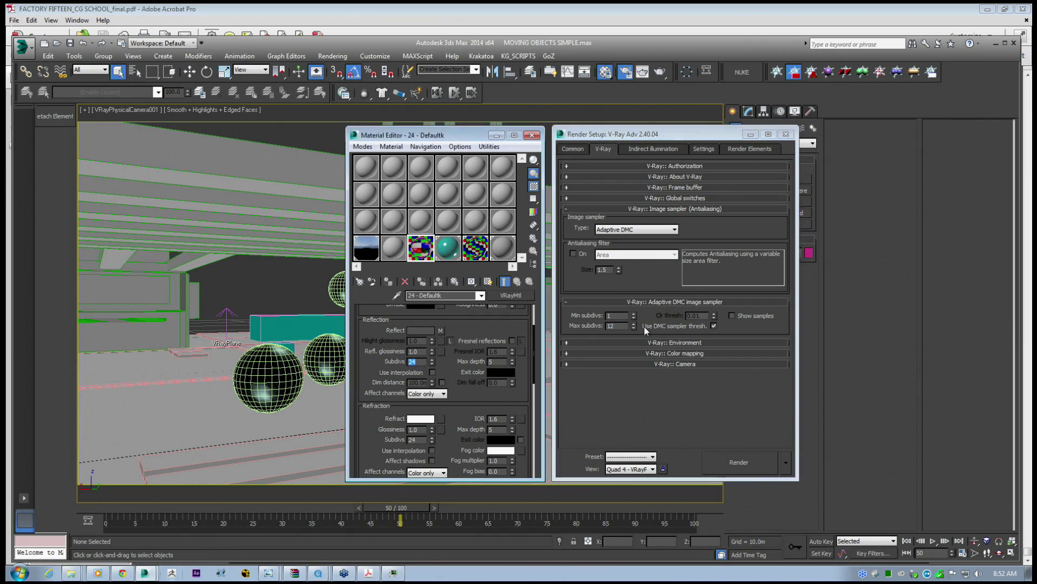
click(621, 326)
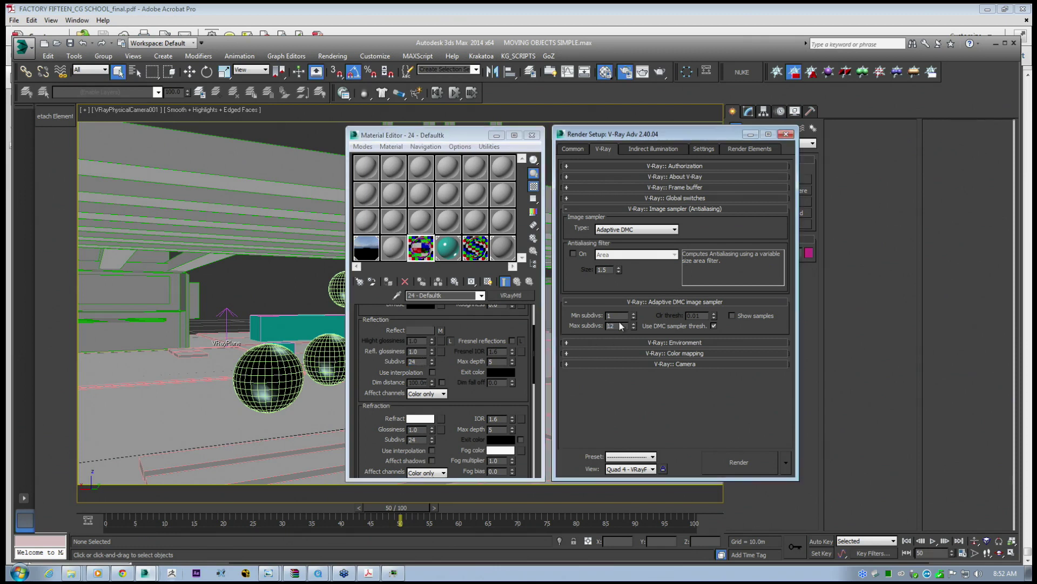
click(418, 362)
double_click(418, 361)
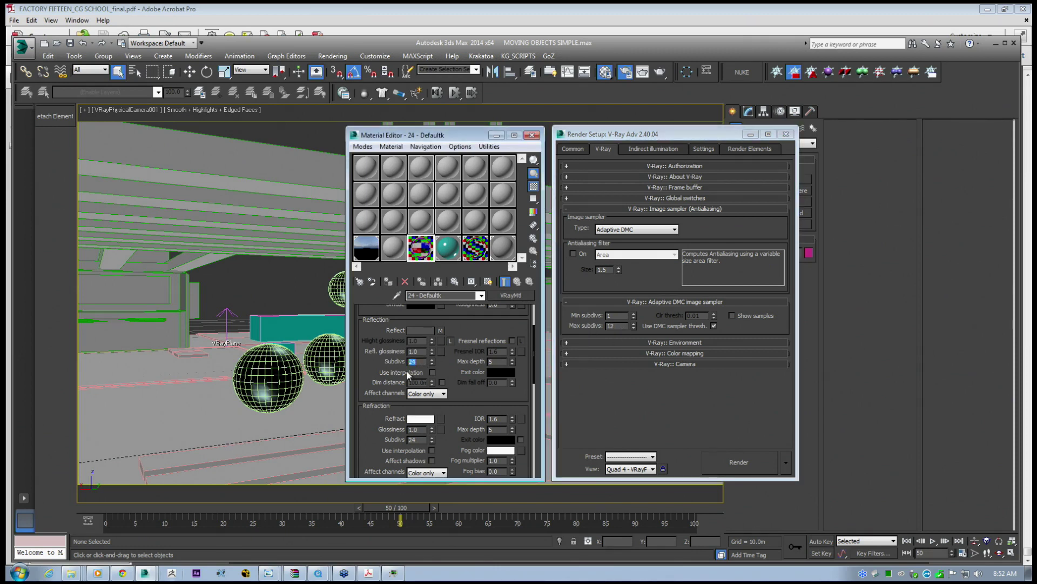
click(384, 362)
drag(365, 365, 366, 366)
drag(459, 397, 460, 398)
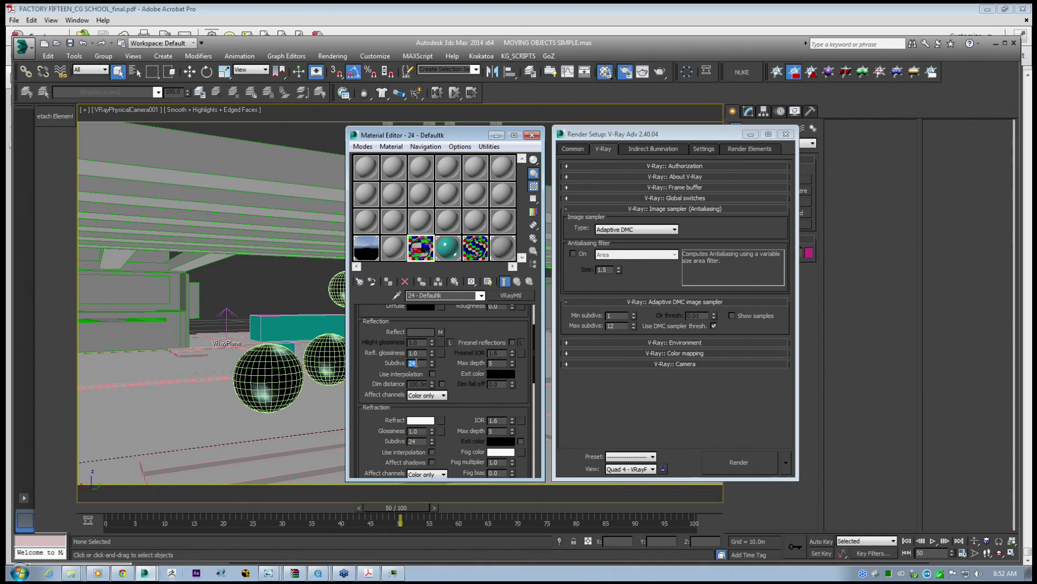
drag(621, 327, 603, 327)
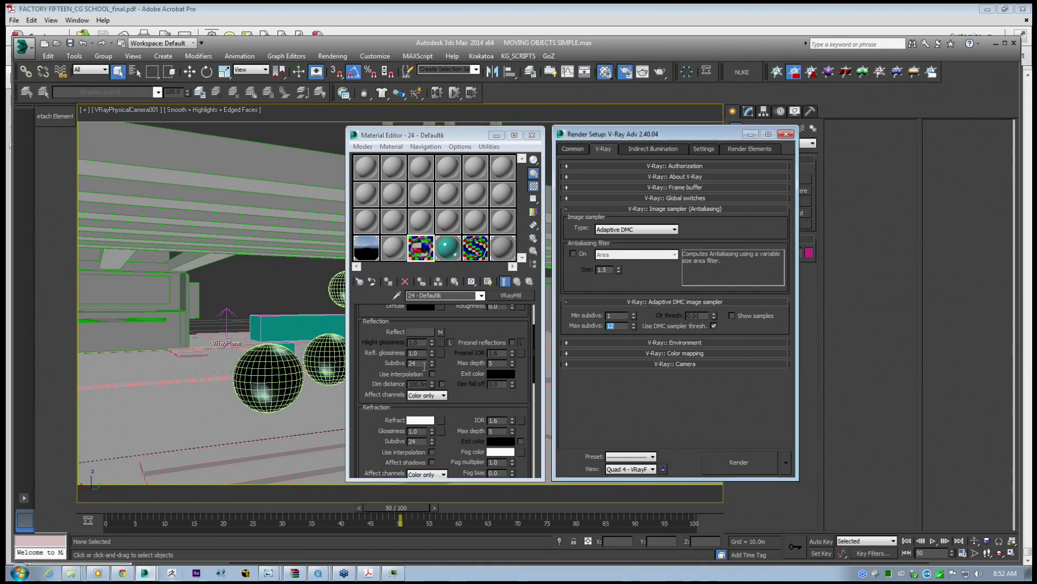
Examine how the glass material's reflection and refraction subdivs relate to the Adaptive DMC image sampler's max subdivs.
drag(424, 364, 389, 359)
drag(616, 327, 605, 327)
click(618, 327)
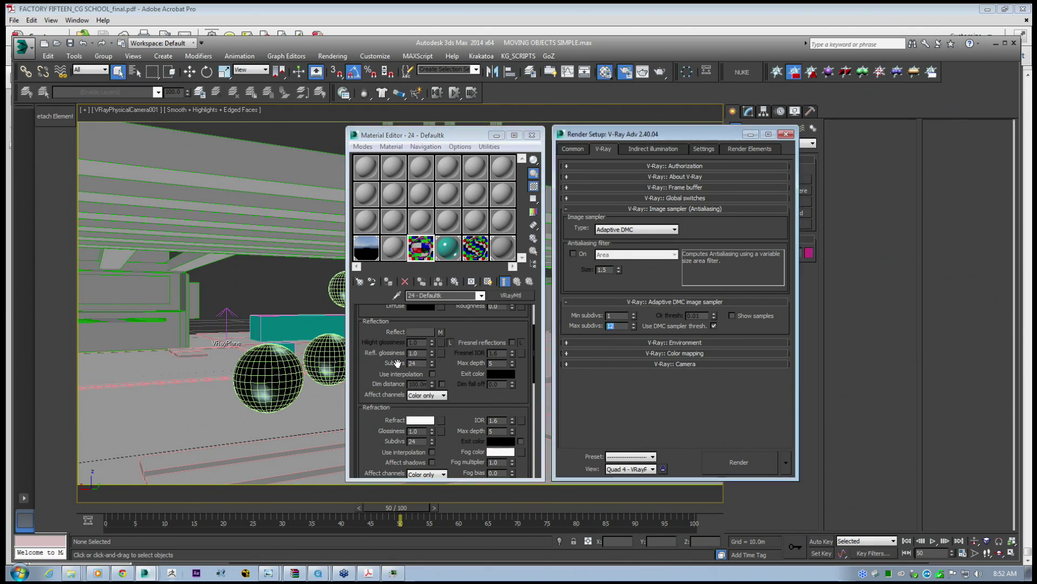
click(620, 327)
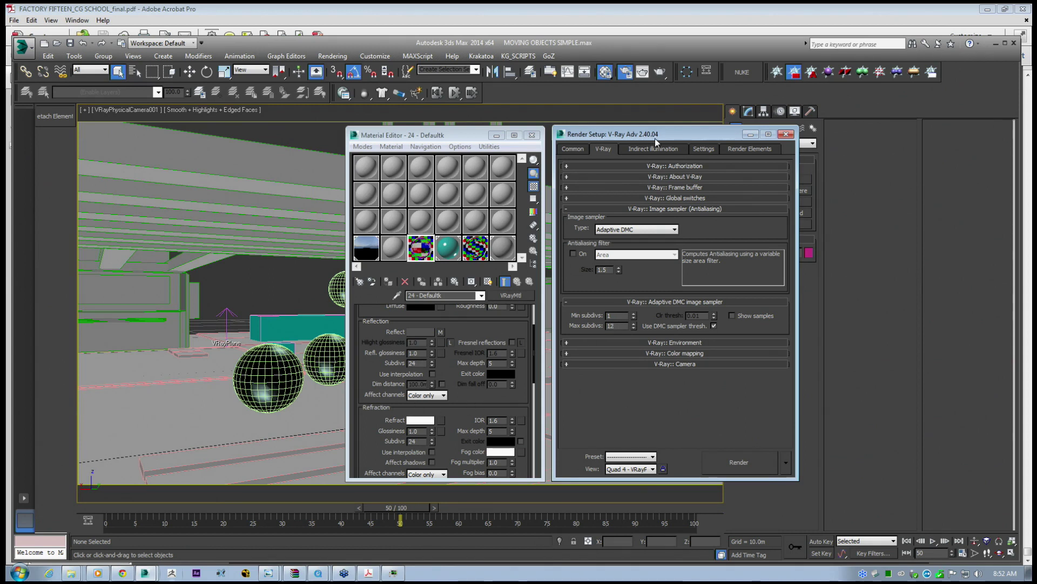
drag(654, 136, 650, 137)
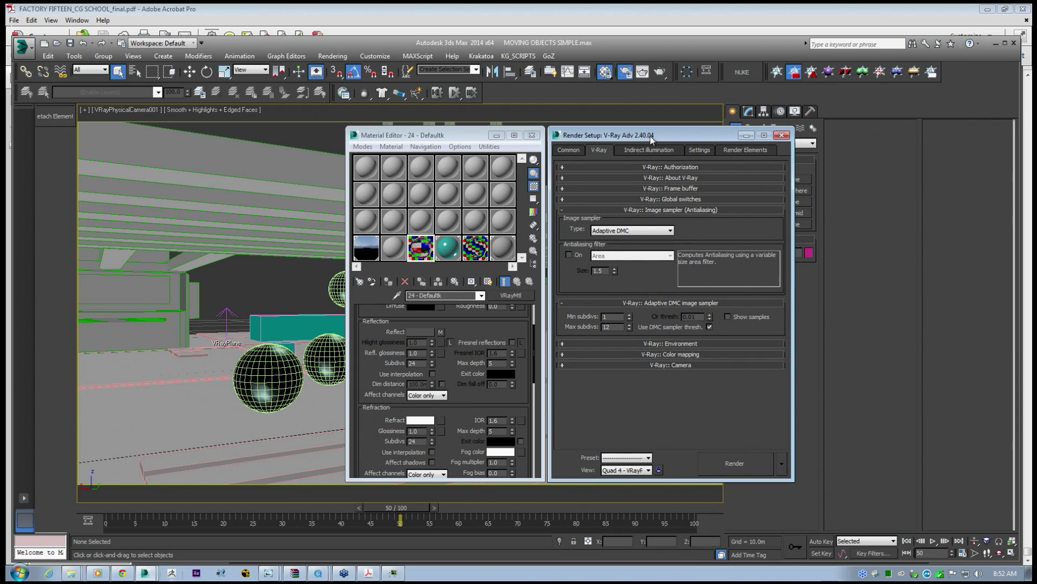
drag(676, 481, 681, 480)
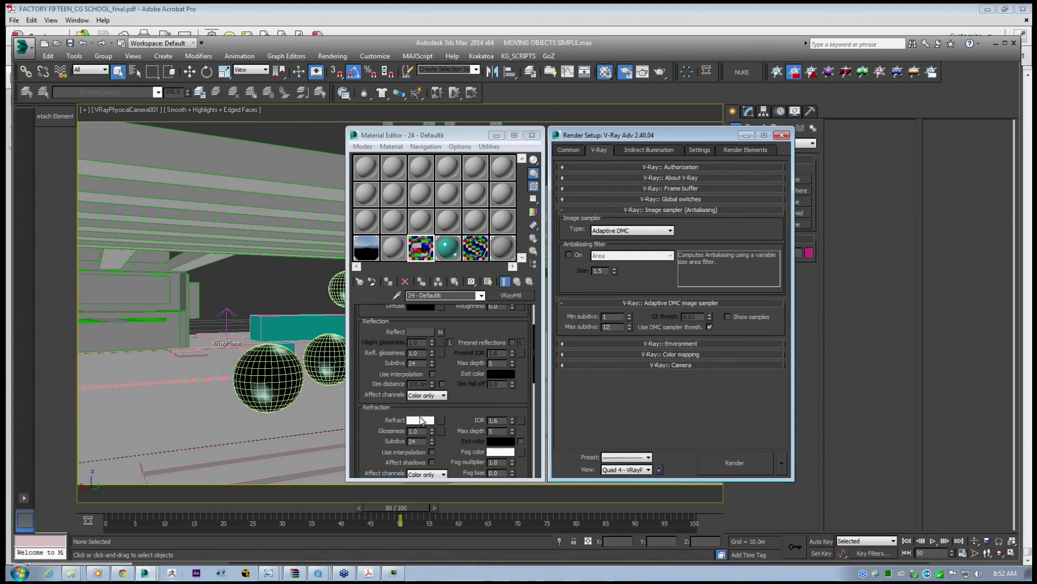
double_click(424, 362)
double_click(416, 442)
click(471, 403)
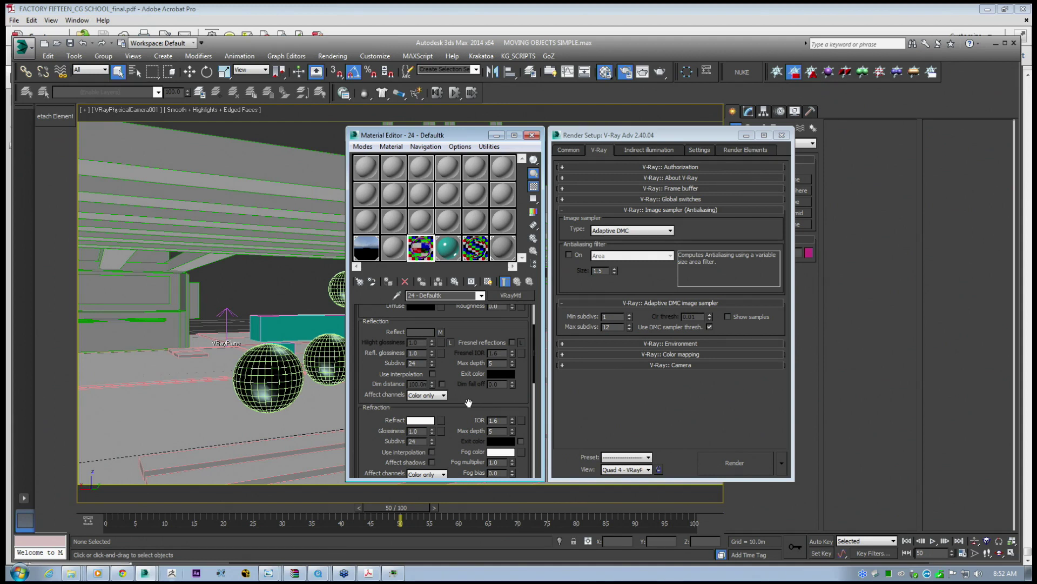
drag(469, 403, 464, 425)
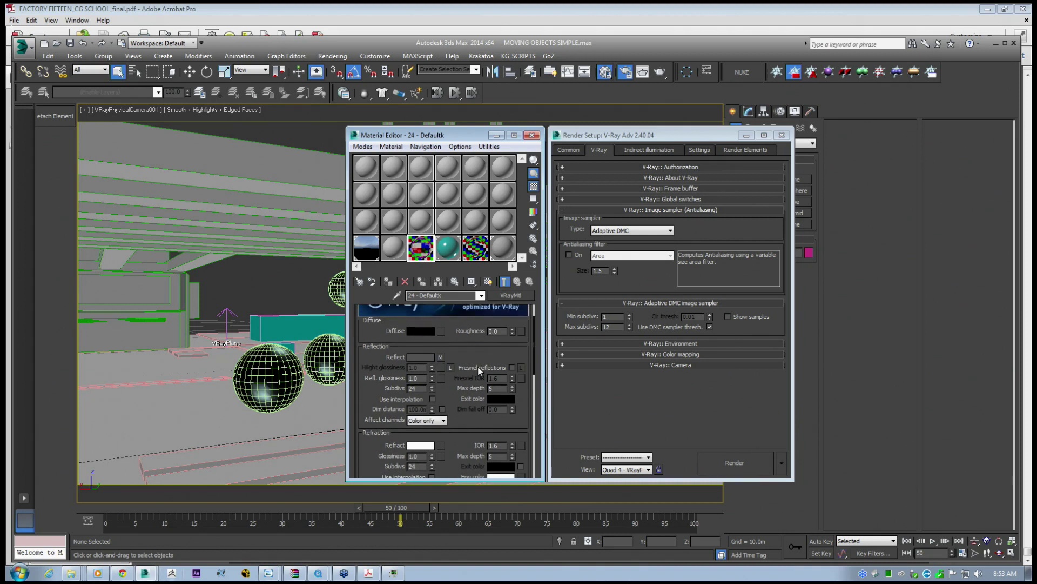
drag(469, 353, 470, 329)
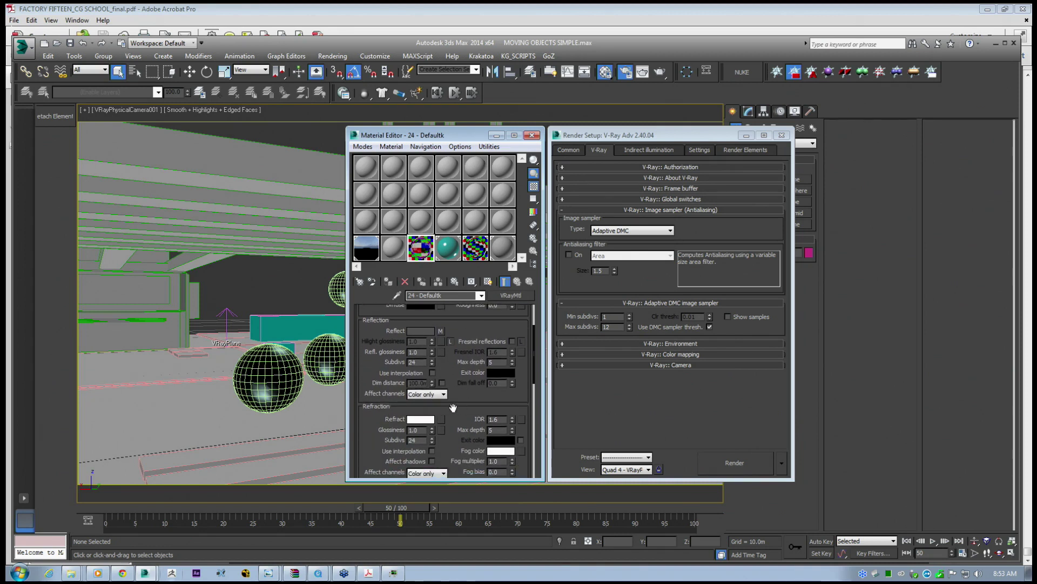
mouse_move(460, 405)
mouse_down()
mouse_move(464, 382)
mouse_move(455, 416)
mouse_up()
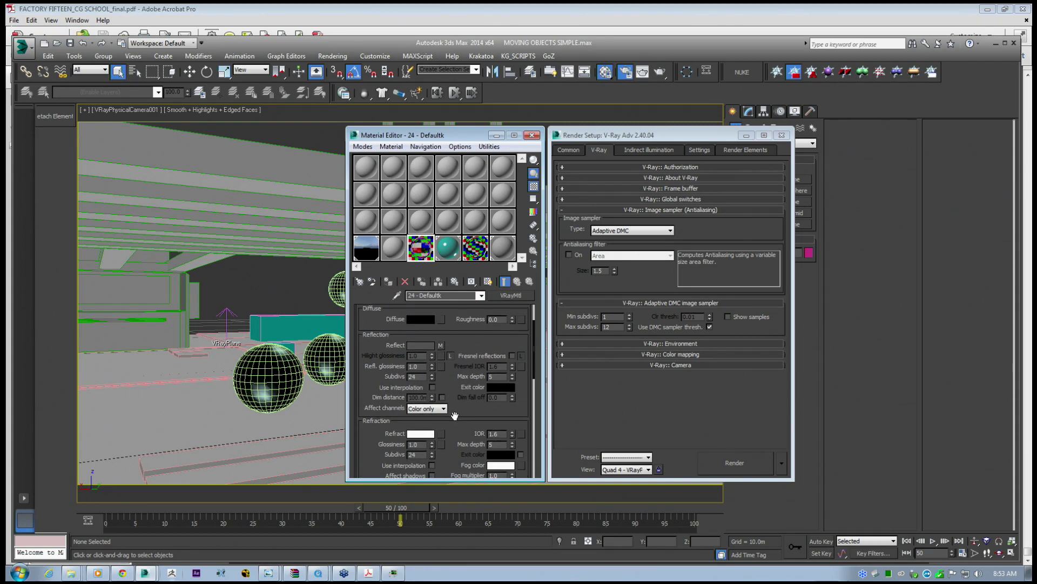
double_click(612, 326)
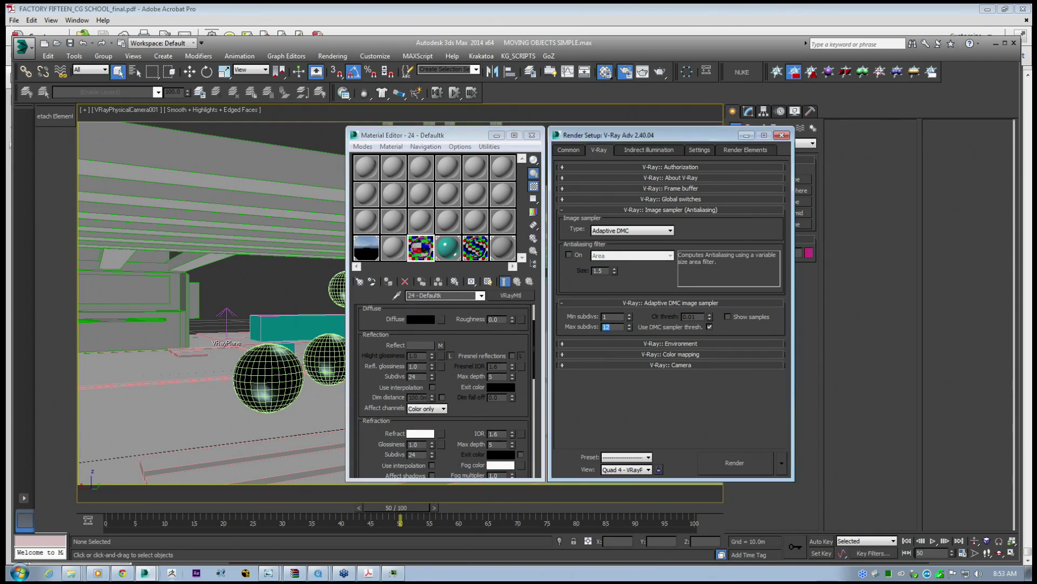
double_click(416, 377)
double_click(610, 327)
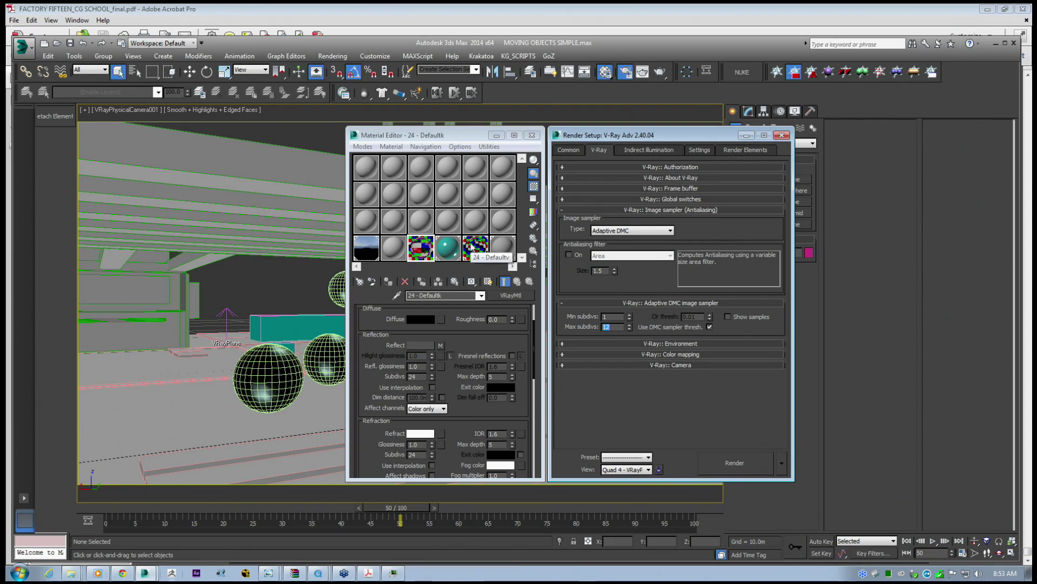
Select the other checkered-background material, 24 - Defaultv, and review its basic parameters, BRDF and Options settings.
drag(444, 136, 441, 136)
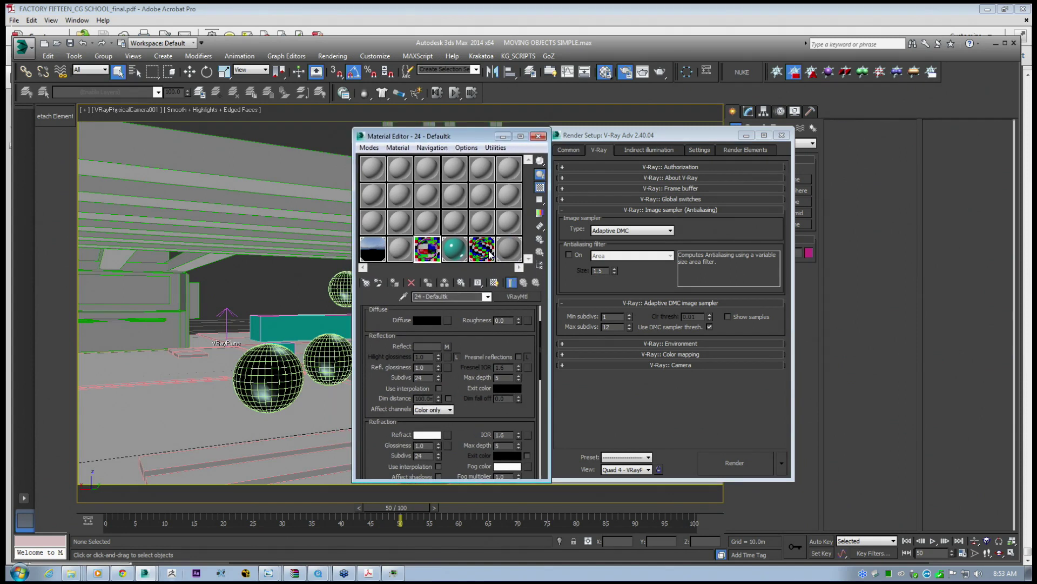
click(489, 255)
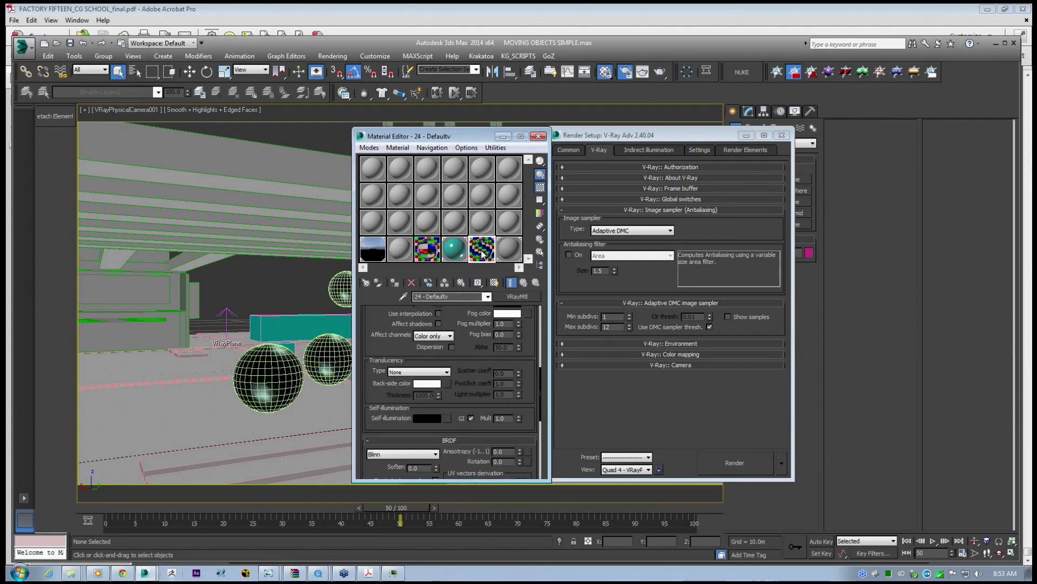
scroll(462, 350, up, 3)
scroll(463, 352, up, 1)
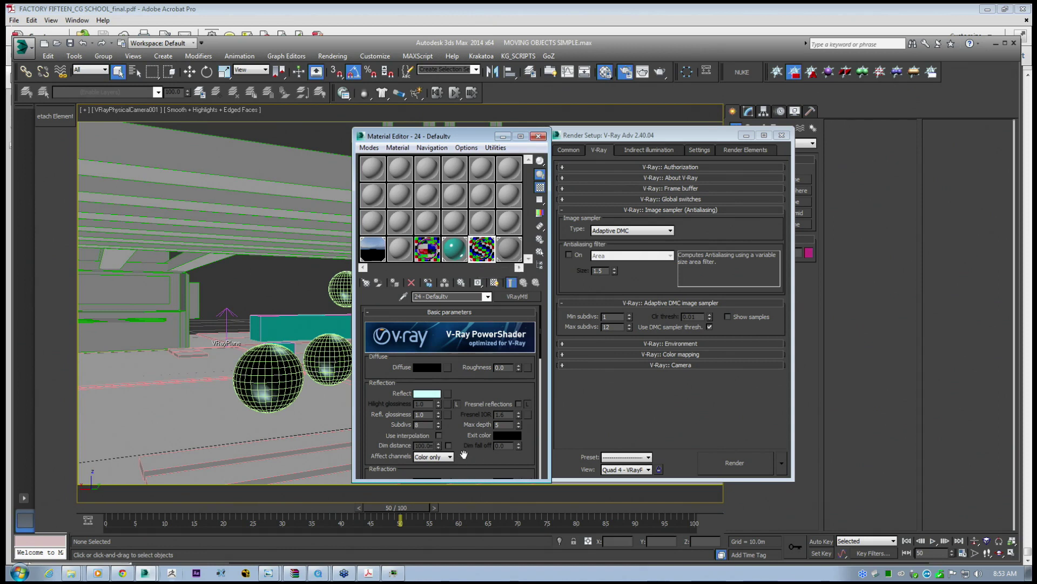
scroll(463, 455, down, 10)
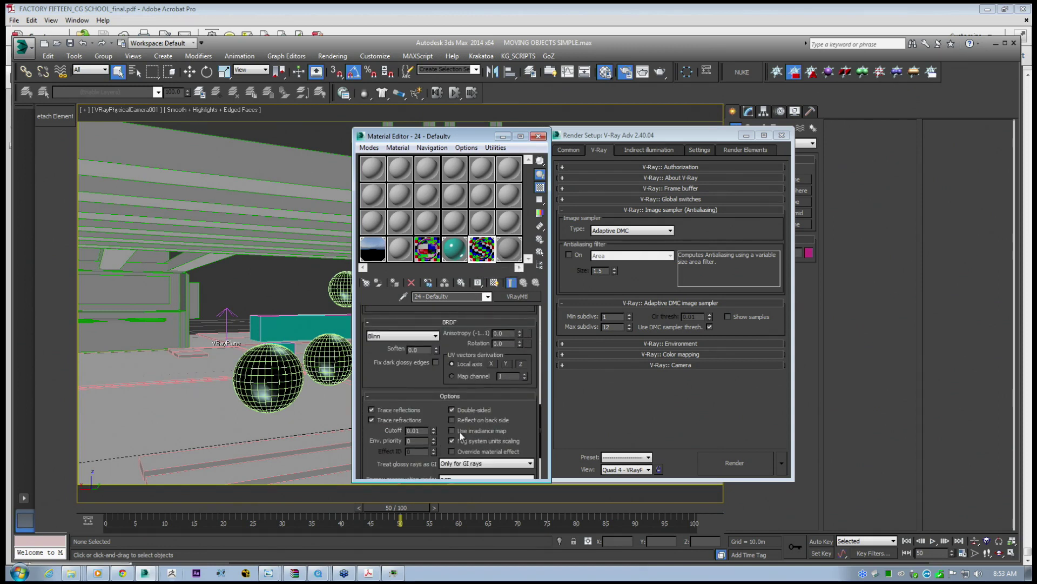
drag(396, 381, 396, 342)
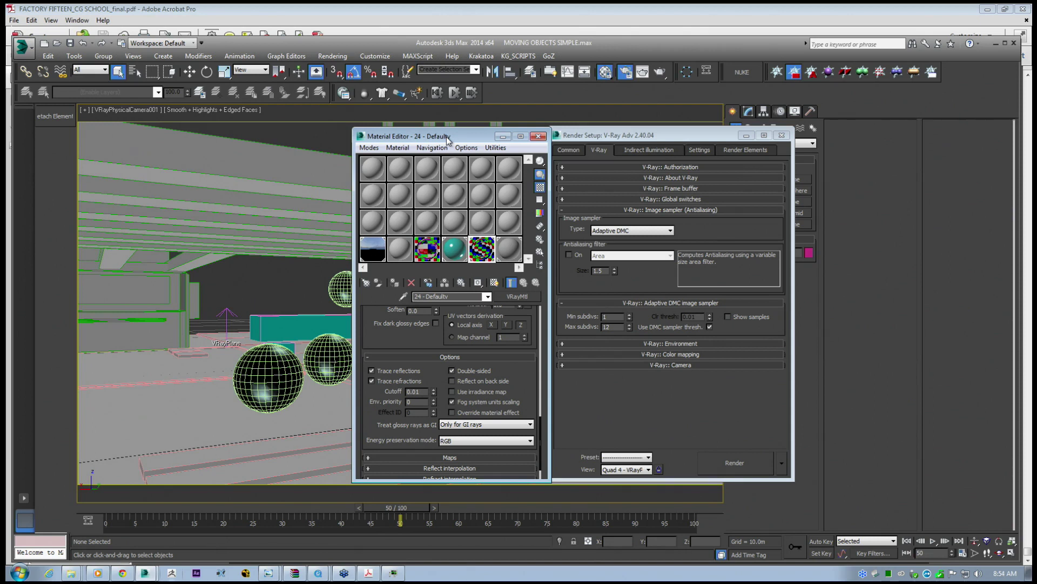
drag(435, 369, 435, 375)
click(421, 399)
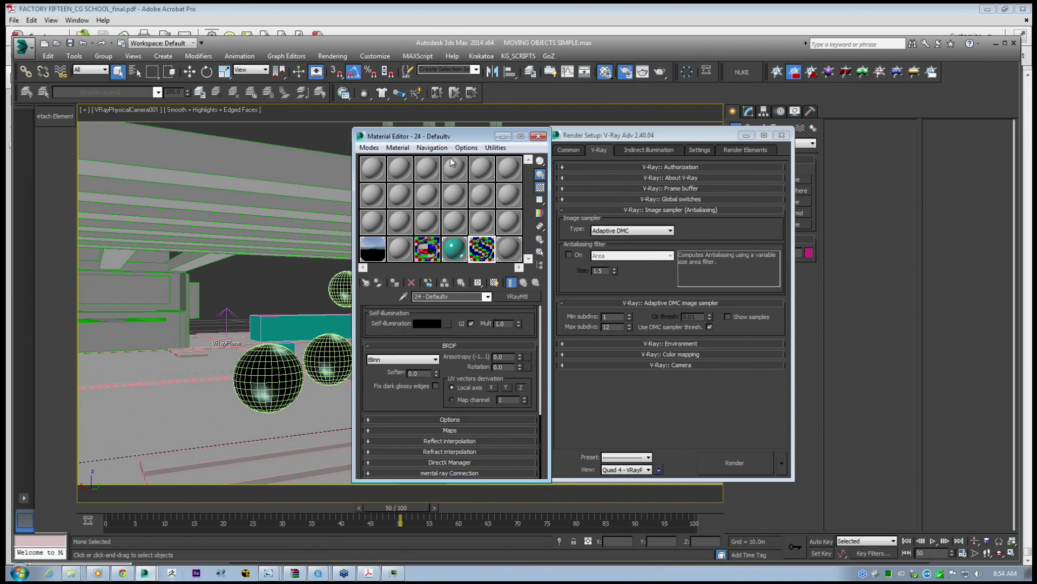
Enlarge the Material Editor vertically and turn off Use irradiance map in the options of material 24 - Defaultv.
drag(452, 130, 452, 19)
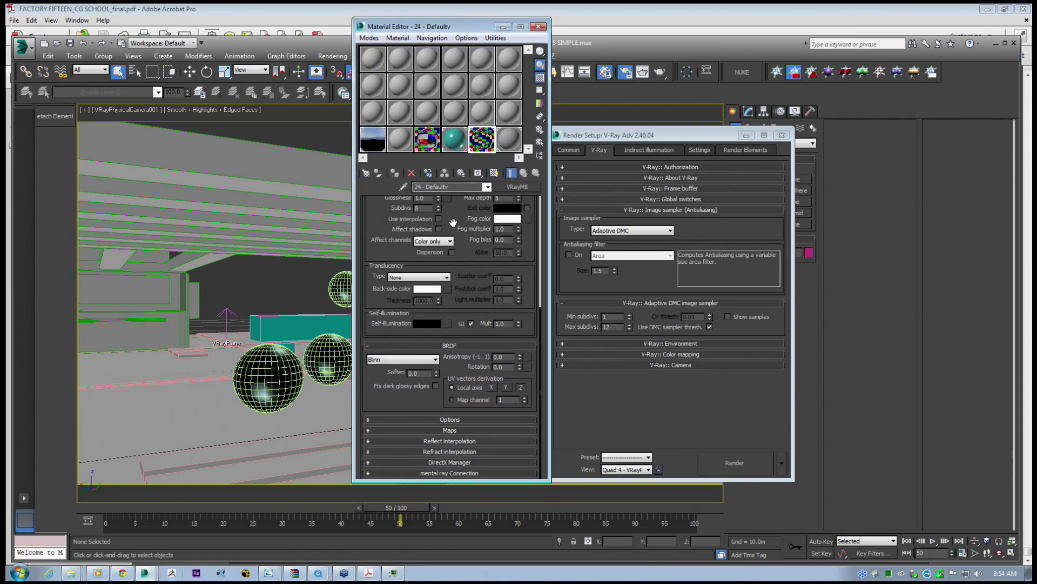
drag(427, 481, 429, 566)
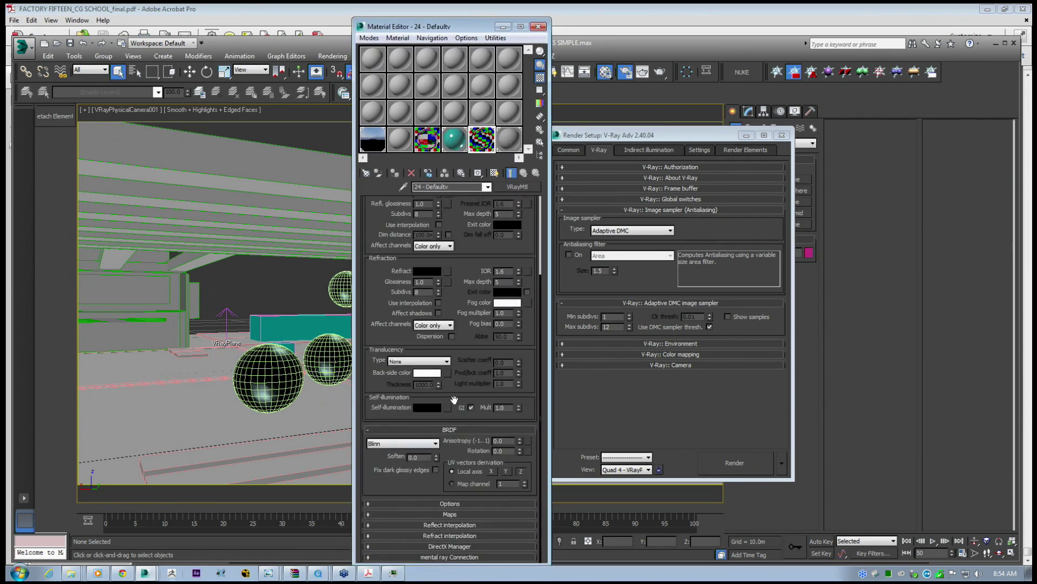
drag(453, 409, 454, 480)
drag(468, 367, 478, 204)
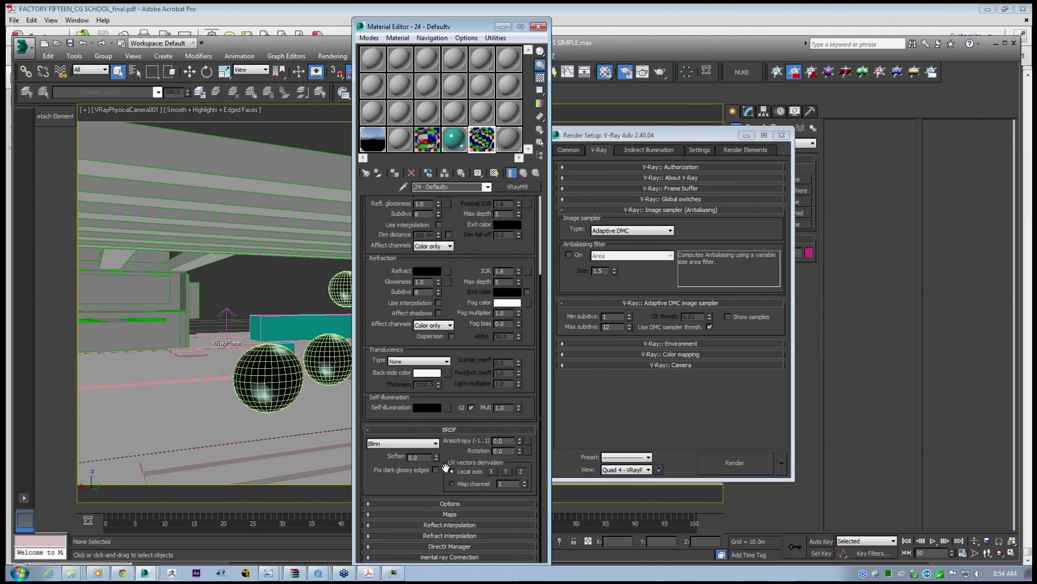
click(403, 503)
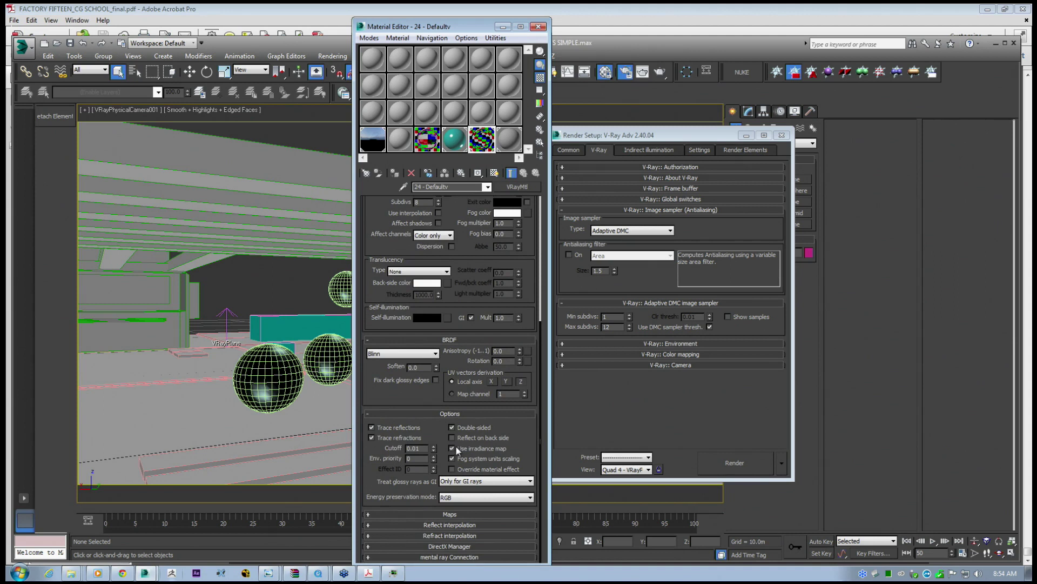
click(451, 448)
Show the Indirect illumination settings beside the Material Editor and examine the light cache subdivs.
click(636, 149)
drag(630, 137, 667, 125)
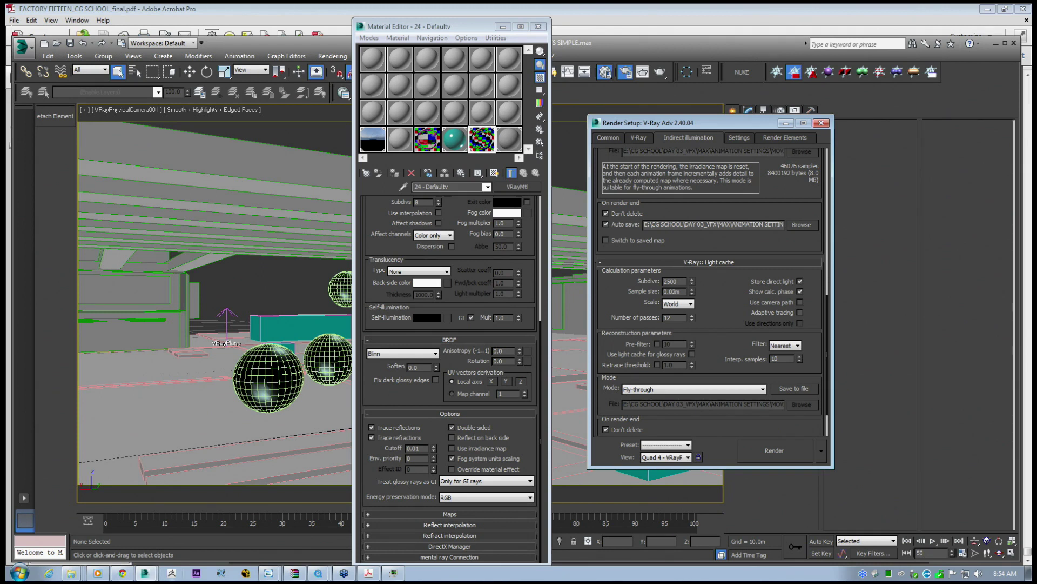
drag(681, 282, 650, 278)
click(681, 282)
click(675, 285)
double_click(677, 282)
click(674, 284)
drag(678, 281, 634, 277)
Try the Screen scale for the light cache and return it to World.
click(674, 304)
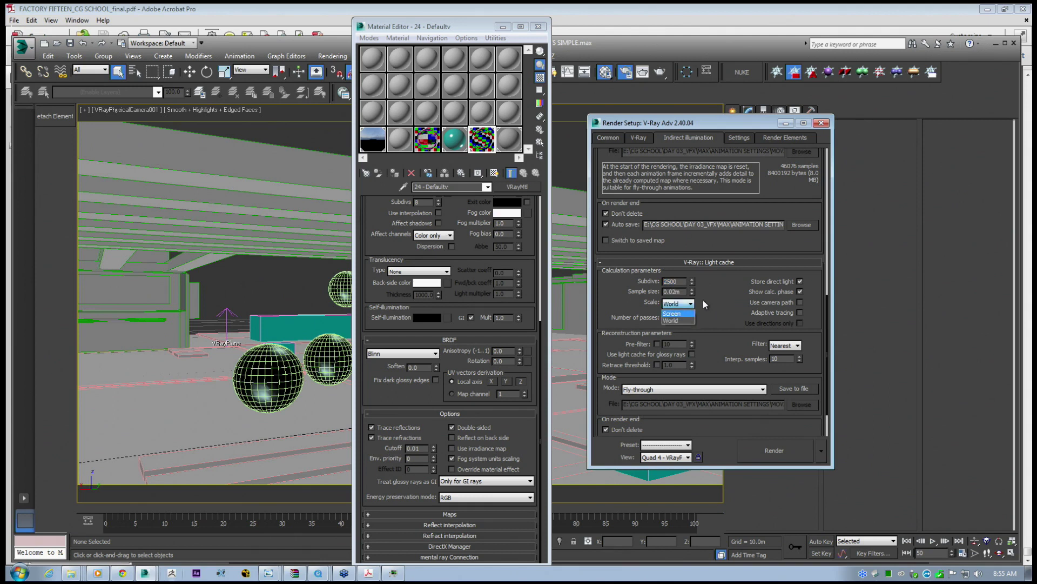
click(674, 314)
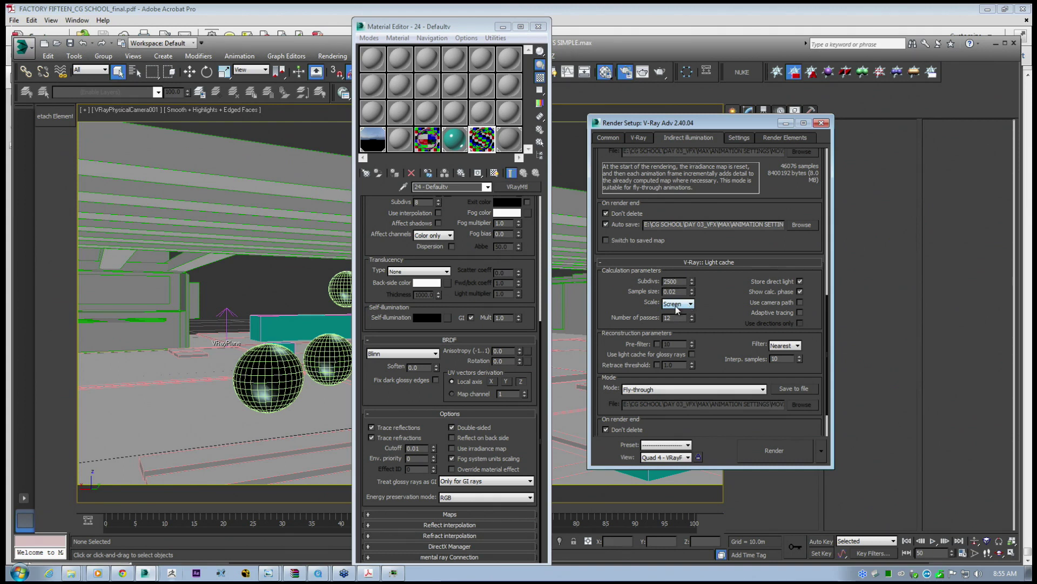
click(677, 304)
click(675, 320)
Review the light cache subdivs together with the sample size, World scale and number of passes.
drag(679, 282, 658, 284)
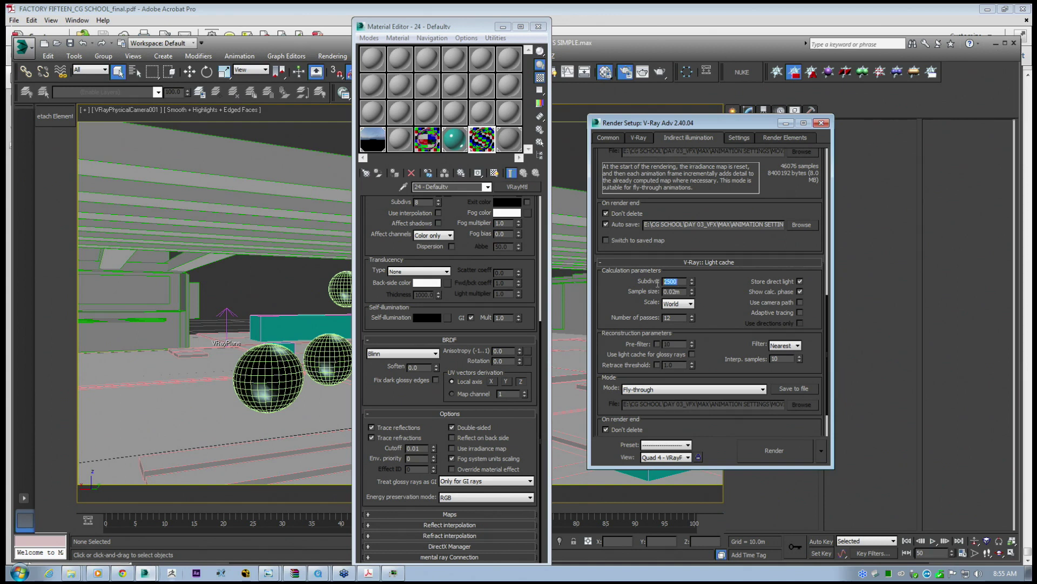
click(704, 304)
double_click(682, 281)
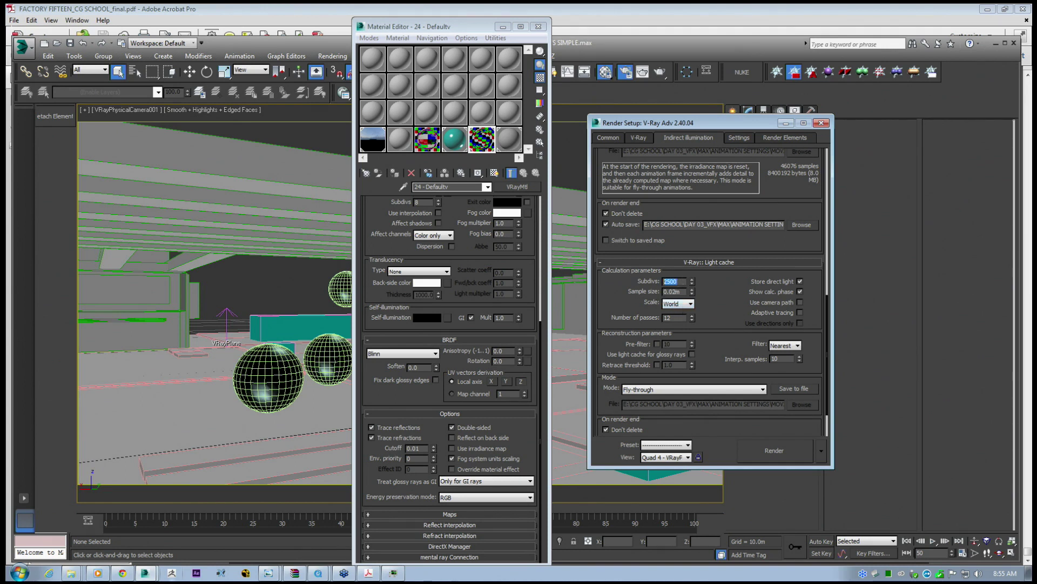
click(679, 283)
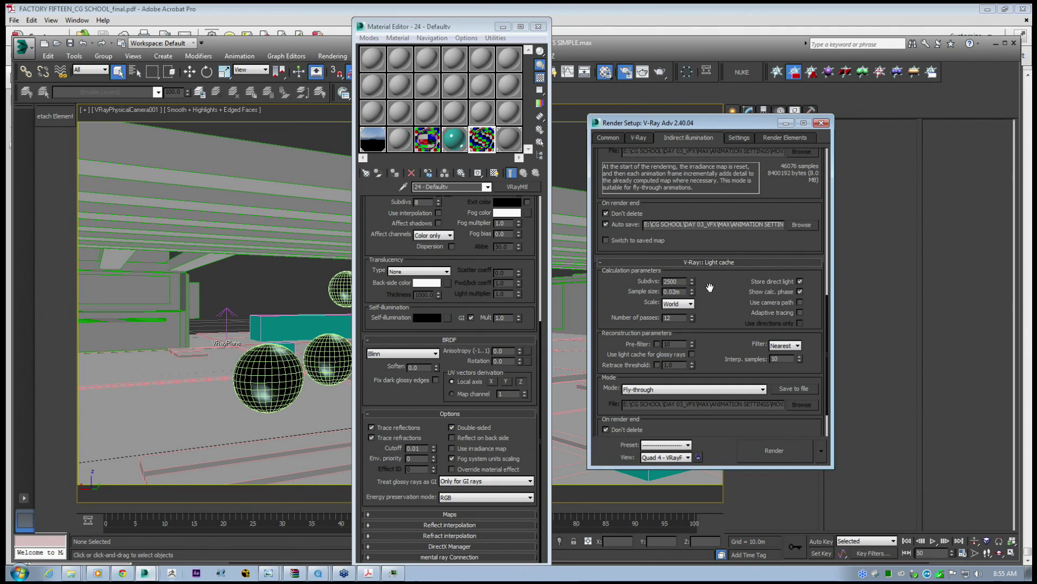
drag(718, 292, 720, 277)
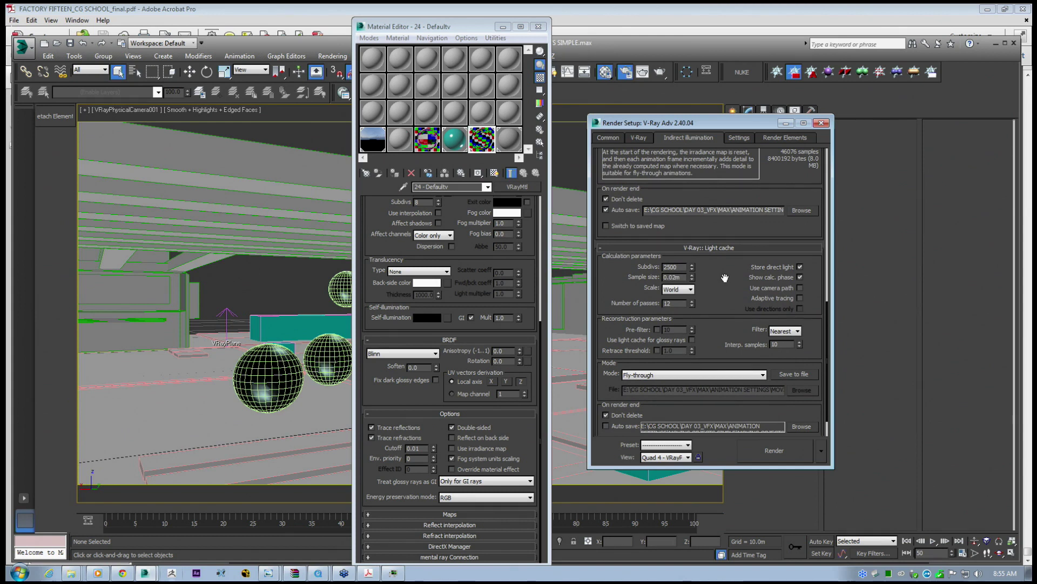
drag(725, 278, 726, 303)
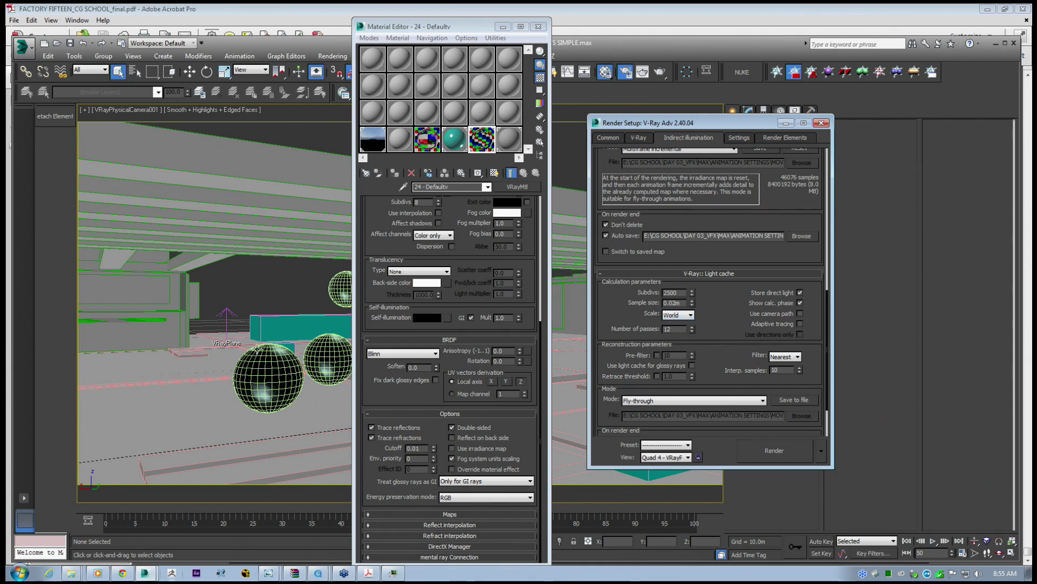
Minimize the Material Editor and Render Setup and show the whole scene in a Perspective view.
click(503, 26)
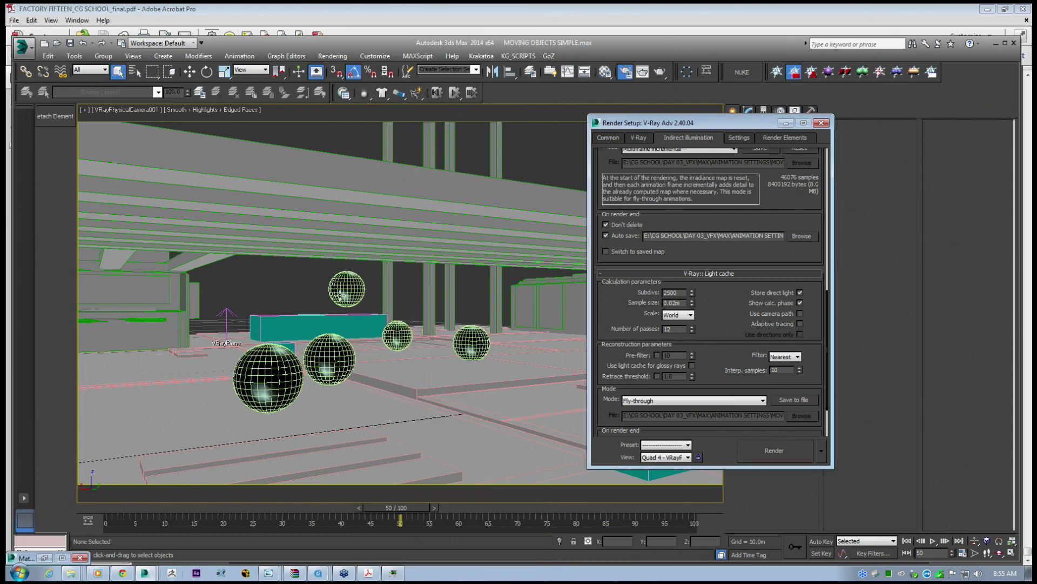
key(p)
alt+middle_drag(341, 296, 405, 324)
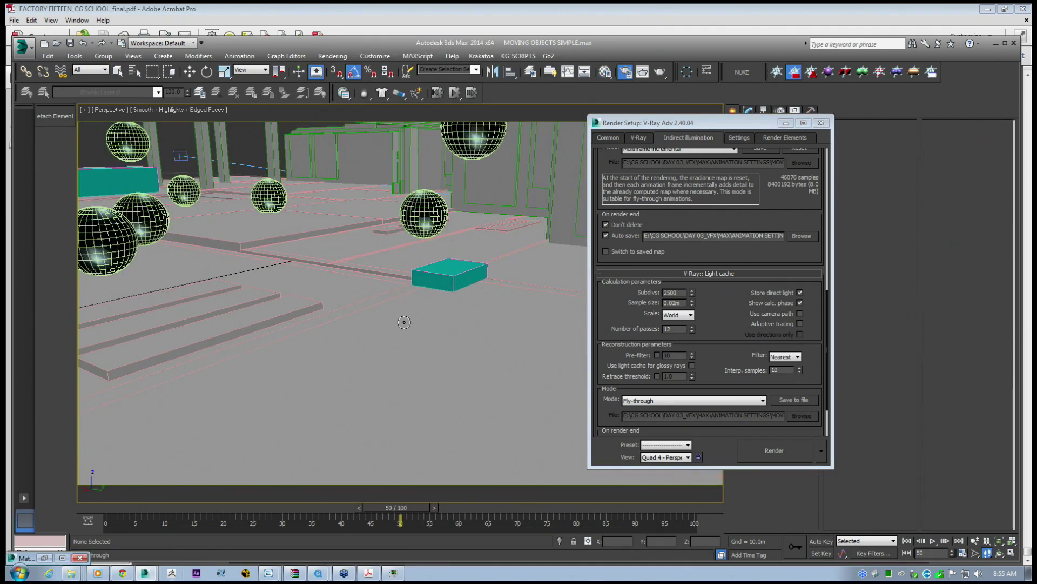
key(z)
click(786, 123)
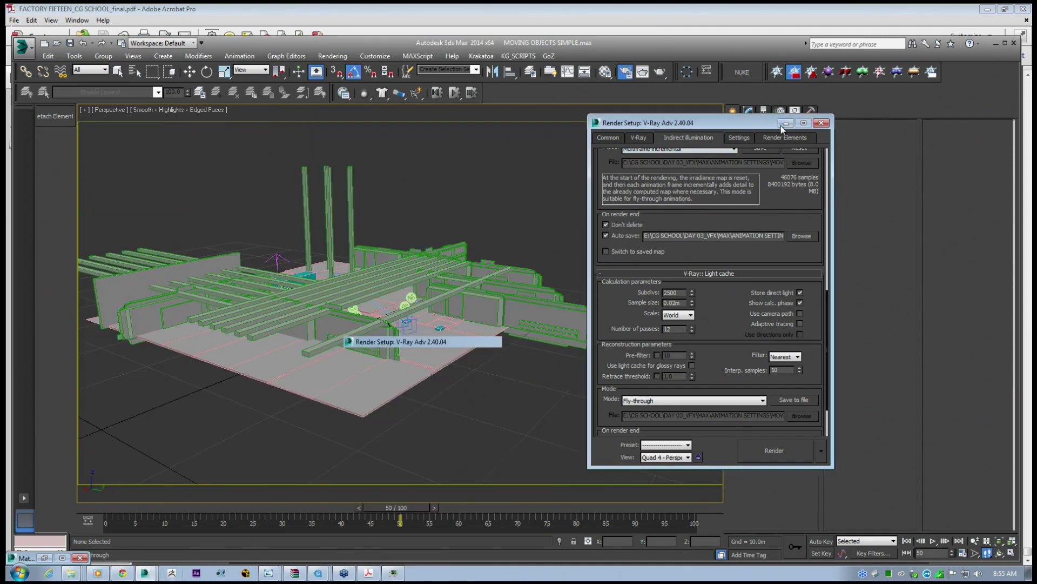
Create a box of about 72.7 × 66.9 × 20.7 m over the scene with 20 length, 10 width and 8 height segments.
click(752, 179)
scroll(365, 320, down, 5)
drag(383, 362, 344, 283)
click(352, 216)
drag(806, 360, 804, 321)
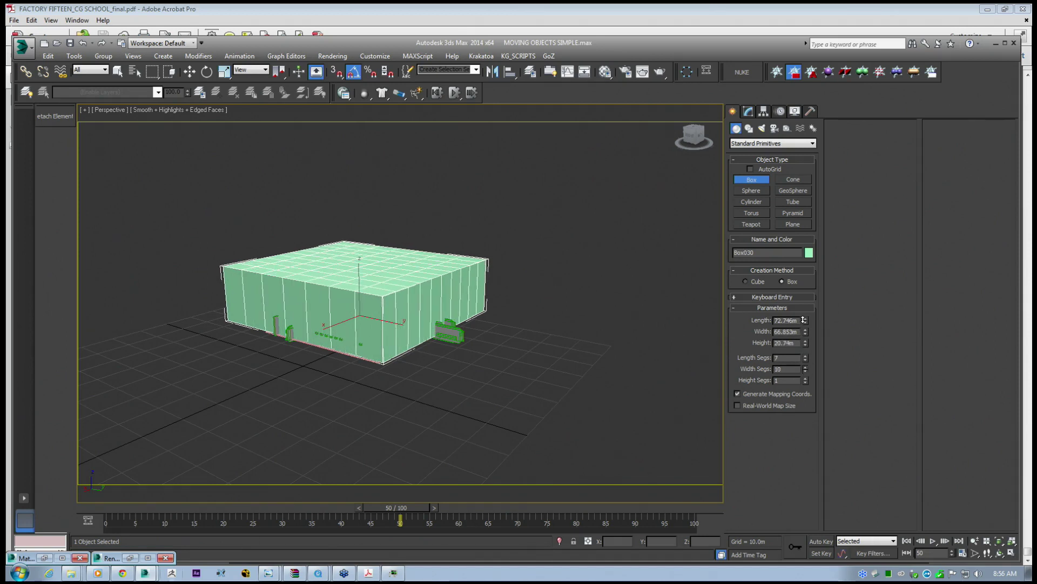
drag(805, 380, 804, 297)
Move the large box across the ground plane over the modelled buildings.
scroll(396, 262, down, 3)
alt+middle_drag(396, 262, 420, 296)
click(190, 72)
middle_drag(377, 248, 380, 263)
drag(391, 319, 403, 333)
alt+middle_drag(402, 325, 410, 328)
drag(410, 328, 401, 326)
alt+middle_drag(402, 325, 361, 308)
Create a small second box far away from the large box.
click(749, 181)
middle_drag(477, 224, 566, 230)
drag(160, 282, 168, 290)
click(172, 276)
Reposition the large box and enlarge it to about 169.5 m long and 149.4 m wide so it reaches the small box.
click(189, 71)
click(416, 300)
middle_drag(415, 310, 452, 311)
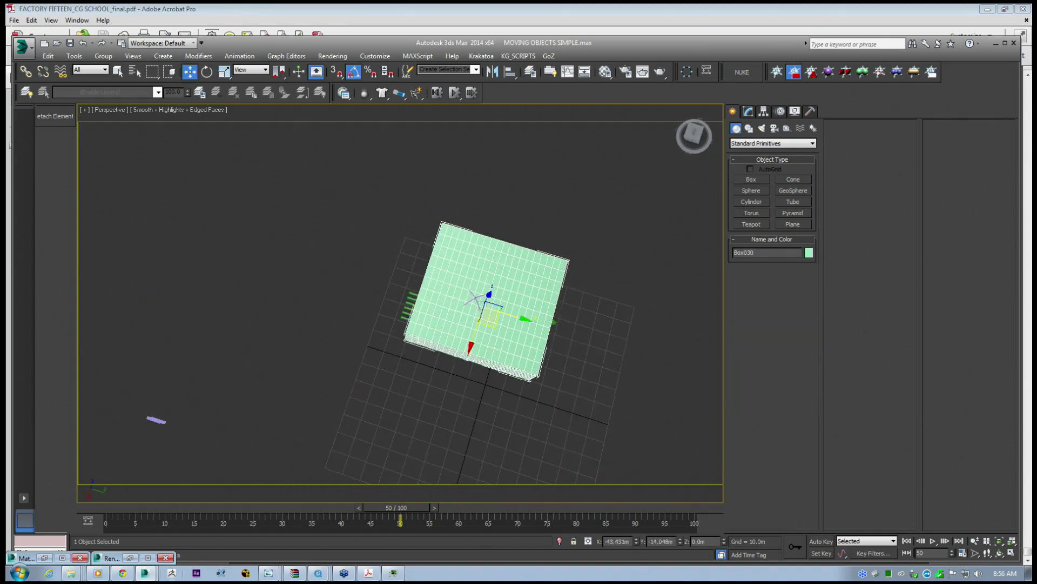
drag(492, 325, 475, 331)
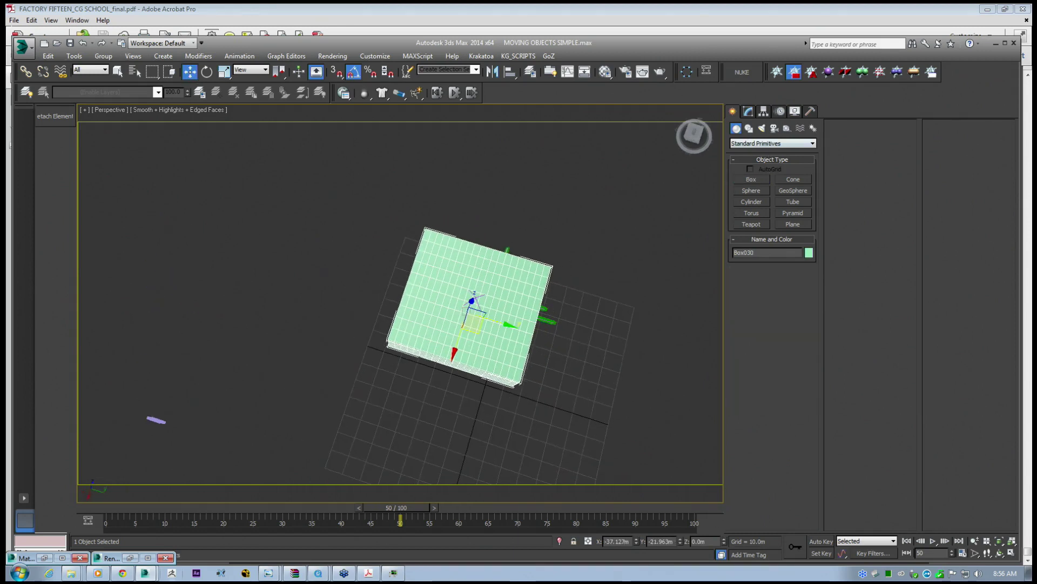
click(752, 112)
mouse_move(806, 274)
mouse_down()
mouse_move(805, 212)
mouse_move(805, 272)
mouse_move(805, 254)
mouse_up()
drag(474, 331, 374, 375)
drag(806, 275, 806, 286)
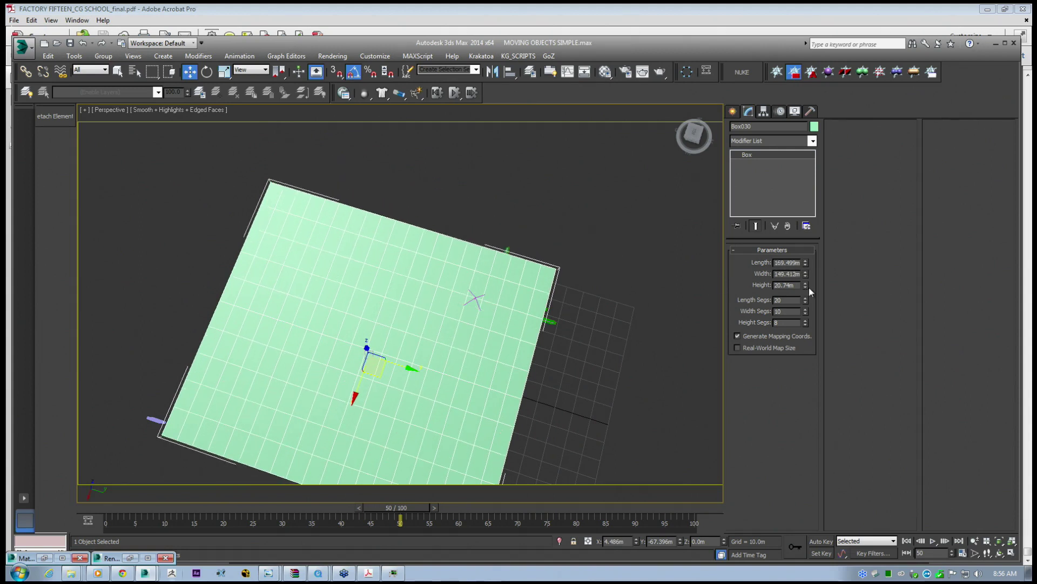
Show the scene in wireframe, lengthen the large box to about 172.9 m and shift it along the ground toward the small box.
key(F3)
middle_drag(552, 330, 576, 303)
drag(805, 264, 805, 263)
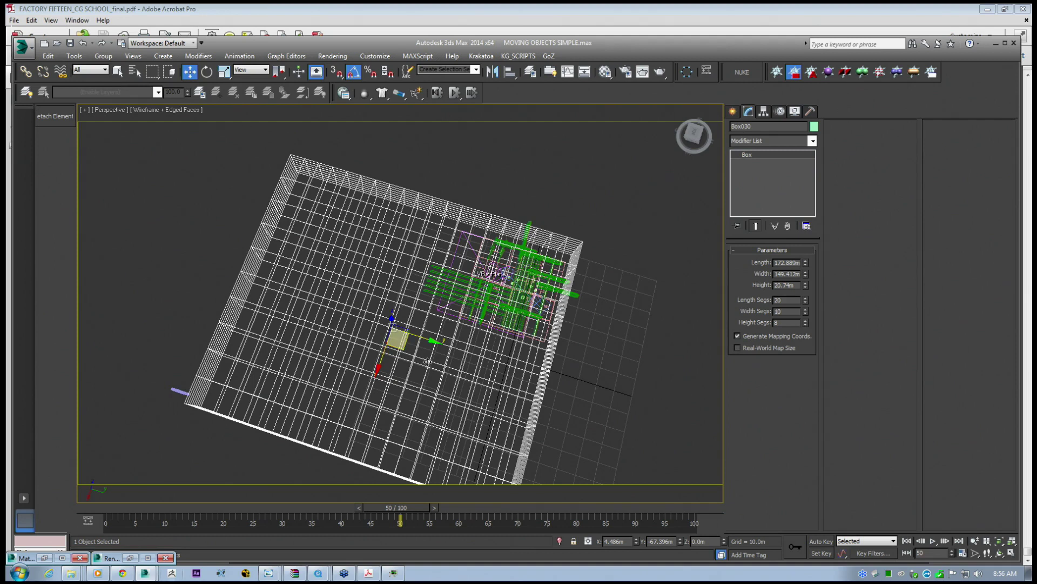
drag(417, 335, 395, 328)
alt+middle_drag(384, 361, 399, 329)
drag(400, 328, 412, 329)
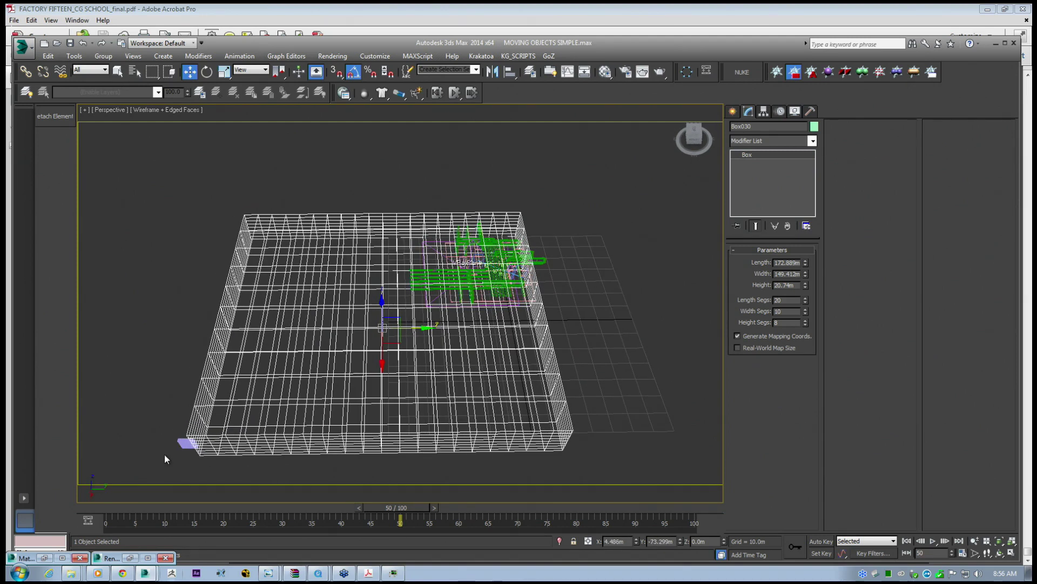
Delete the small box at the corner of the large box.
click(180, 444)
key(Delete)
click(443, 326)
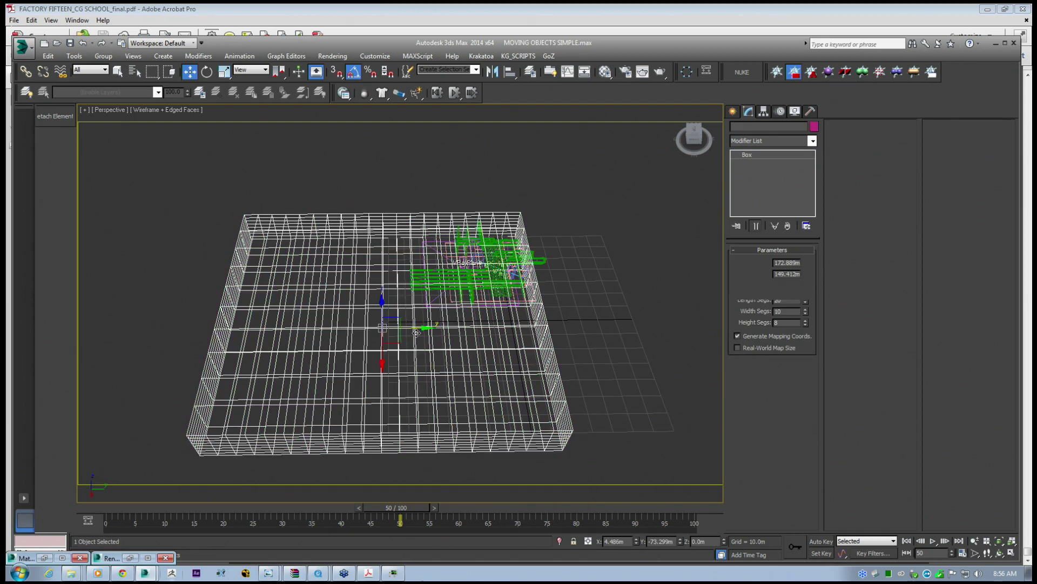
Undo the small box's deletion and the large box's recent moves and enlargements.
key(ctrl+z)
key(ctrl+z)
key(ctrl+z)
key(ctrl+z)
key(ctrl+z)
key(ctrl+z)
key(ctrl+z)
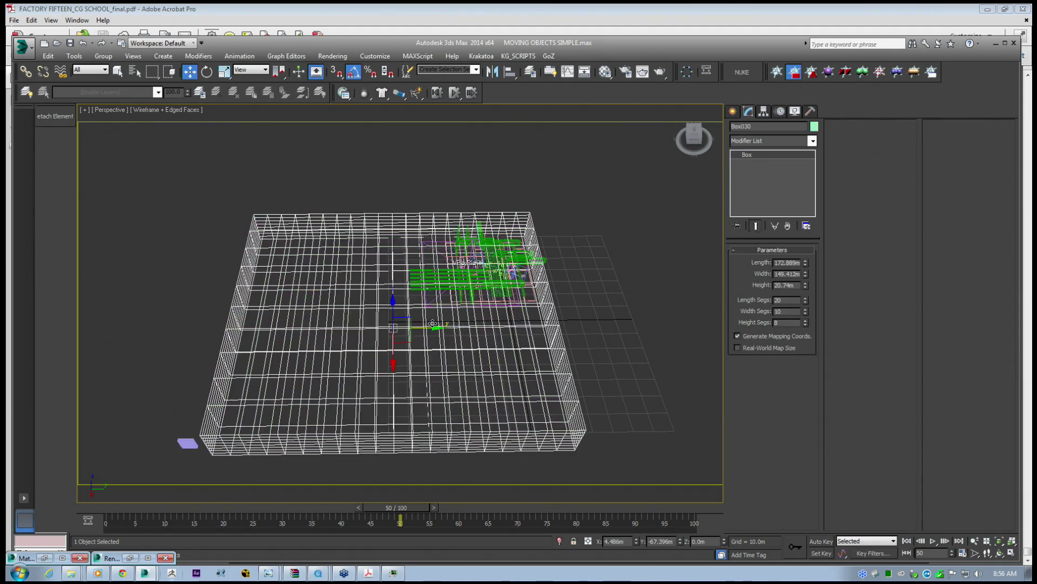
key(ctrl+z)
key(ctrl+z)
key(ctrl+z)
key(ctrl+z)
key(ctrl+z)
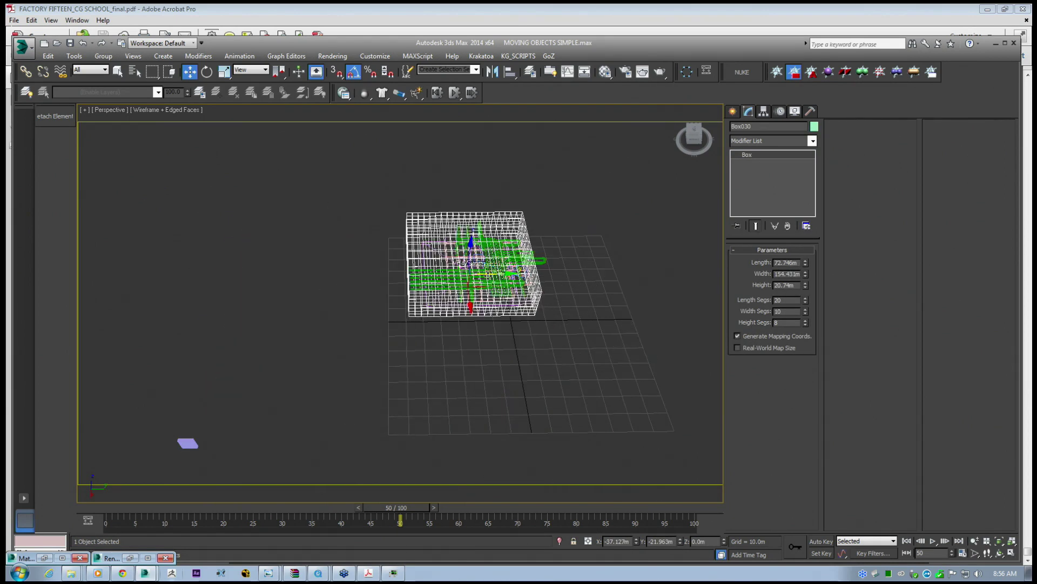
Shade the perspective view and move the large box off the modelled buildings to one side of them.
mouse_move(446, 298)
alt+middle_down()
mouse_move(409, 328)
mouse_move(420, 304)
mouse_move(397, 297)
alt+middle_up()
scroll(416, 312, up, 3)
scroll(417, 298, up, 2)
key(F3)
key(F3)
key(F4)
key(F4)
key(F3)
drag(407, 283, 73, 404)
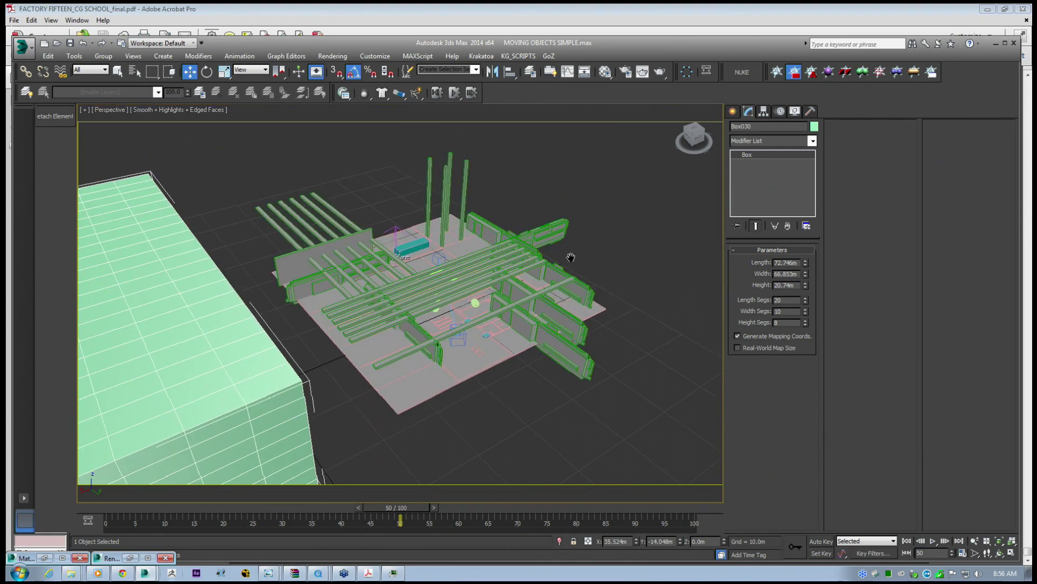
Create a plane of about 13.4 × 23.1 m in the middle of the modelled buildings.
key(c)
click(734, 112)
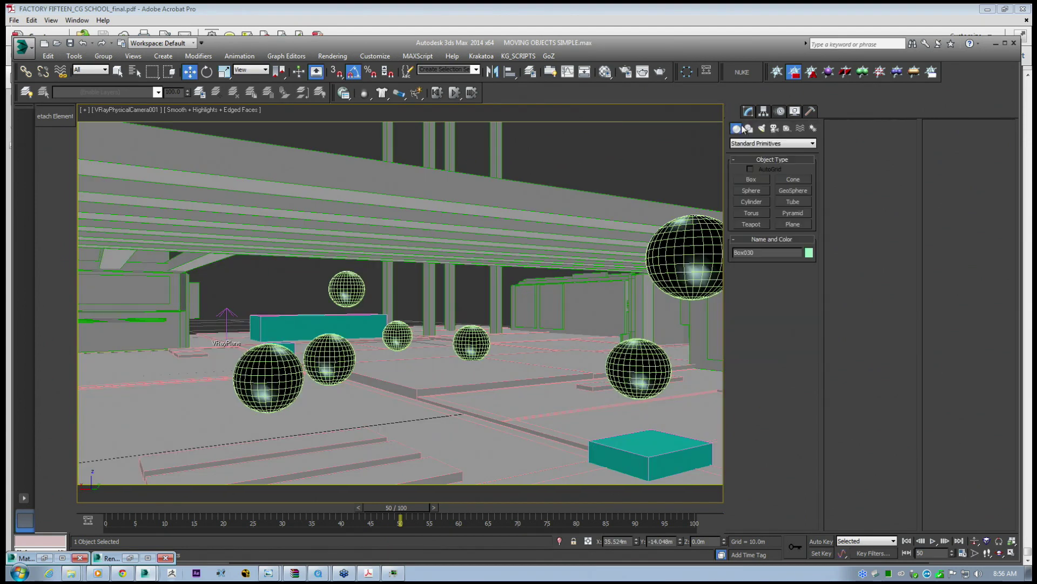
click(794, 225)
key(p)
key(z)
mouse_move(362, 297)
alt+middle_down()
mouse_move(395, 334)
mouse_move(208, 354)
alt+middle_up()
drag(416, 312, 497, 331)
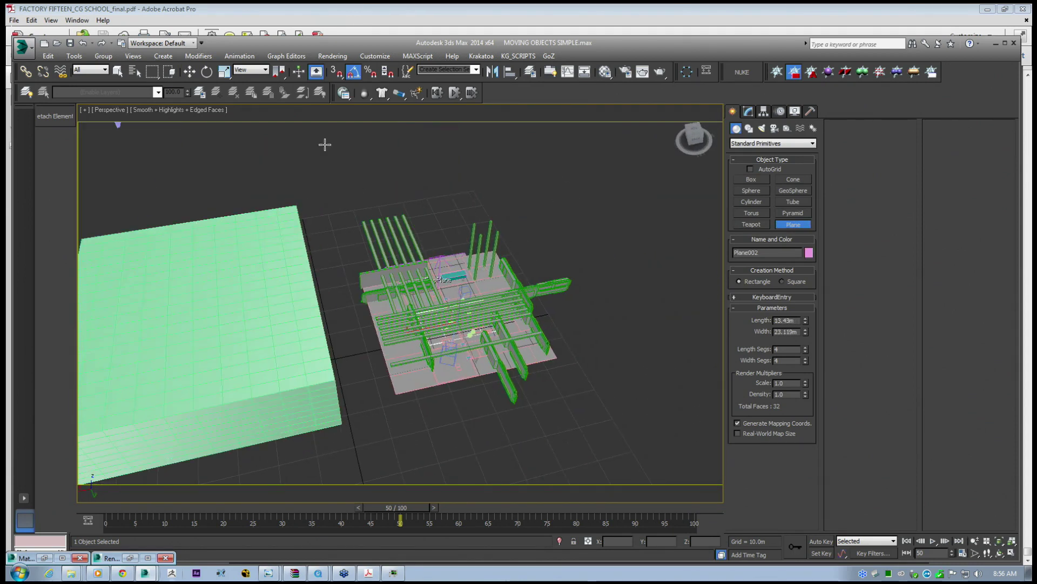
Rotate the new plane upright among the buildings and check it through the camera in wireframe.
click(190, 71)
scroll(414, 259, up, 3)
click(207, 80)
drag(482, 315, 447, 350)
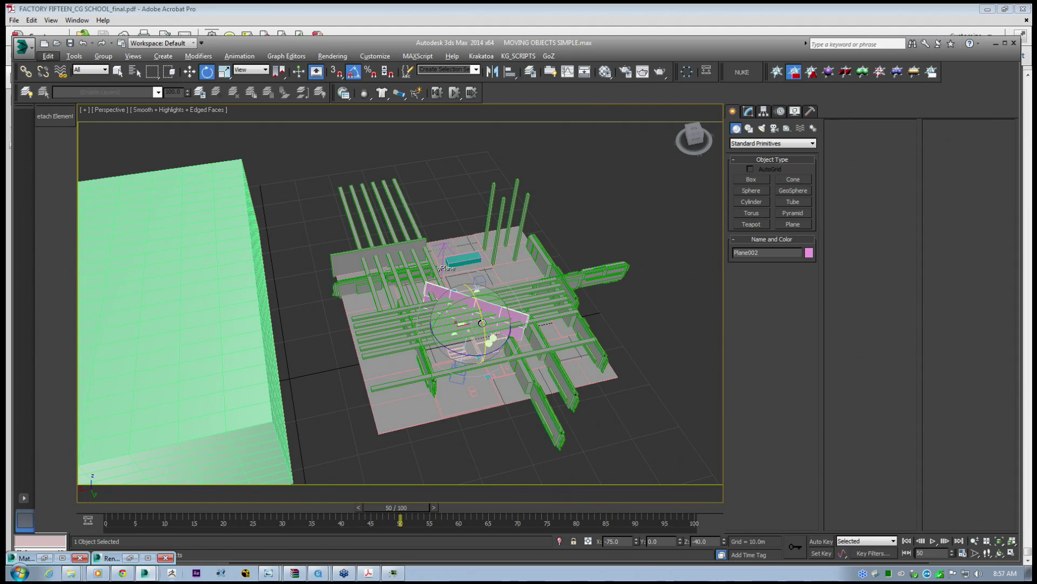
key(c)
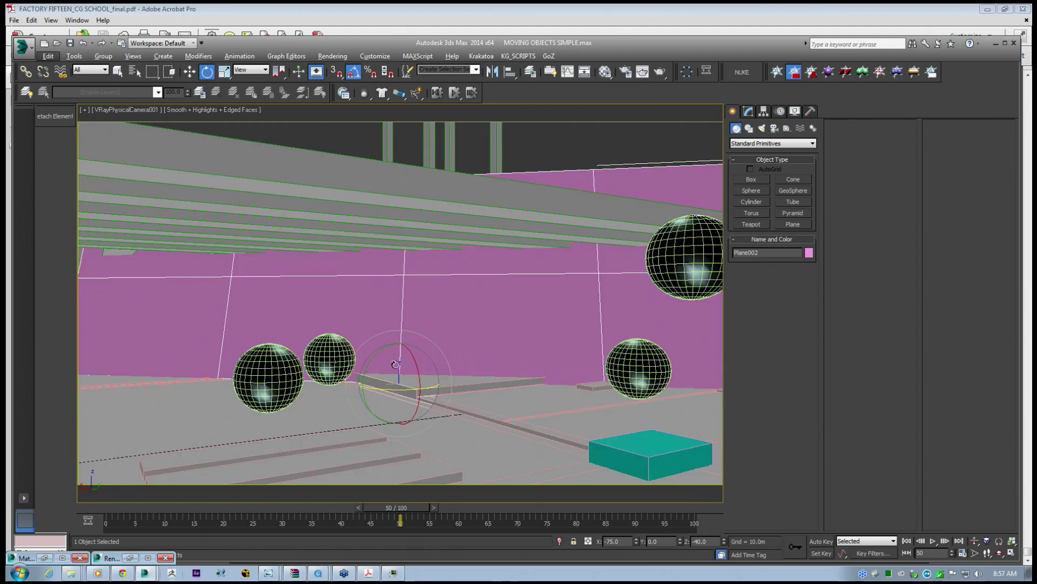
key(F3)
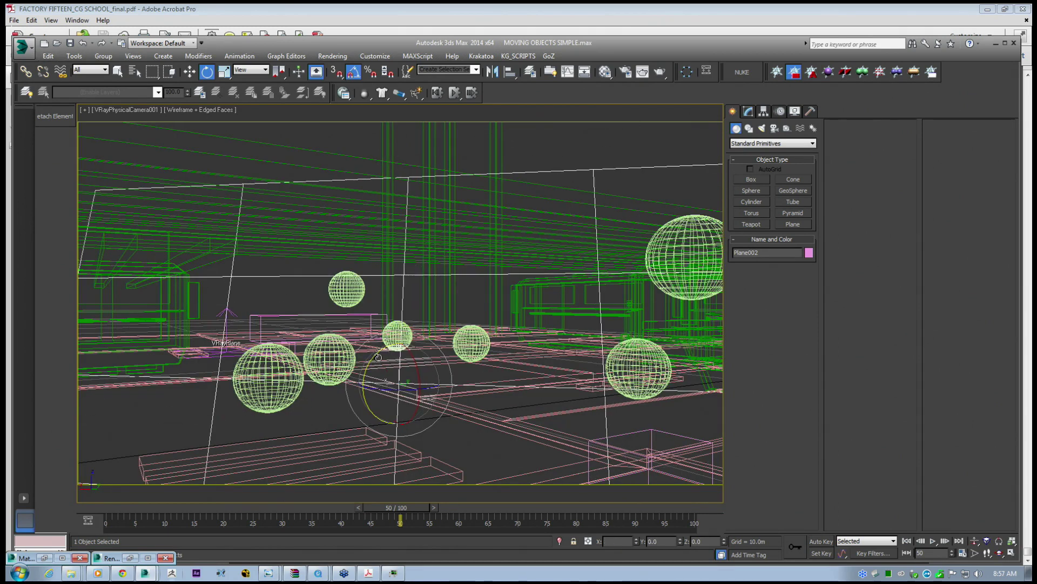
Rotate the plane in the Local coordinate system, turn off angle snap and raise the plane across the camera view.
click(252, 70)
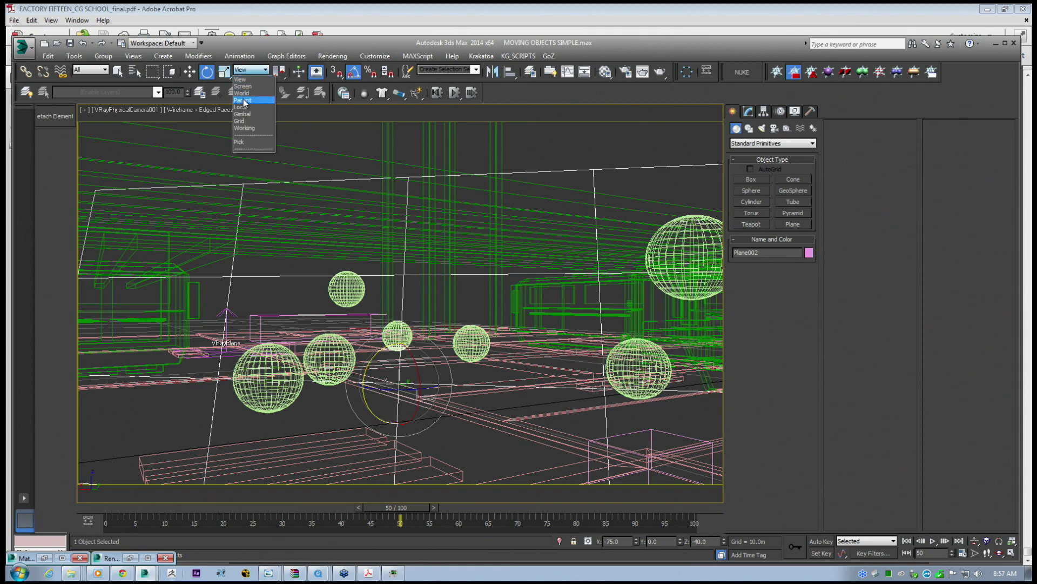
click(241, 107)
drag(392, 357, 404, 286)
click(355, 69)
click(189, 72)
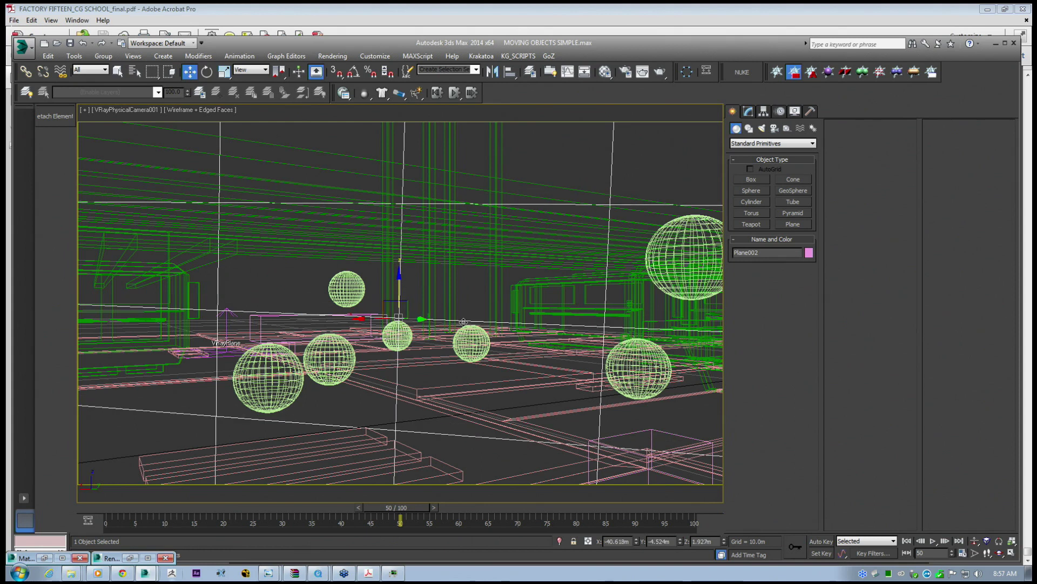
Scale the plane to about 86% and fine-tune its rotation so it fills the camera view squarely.
click(225, 72)
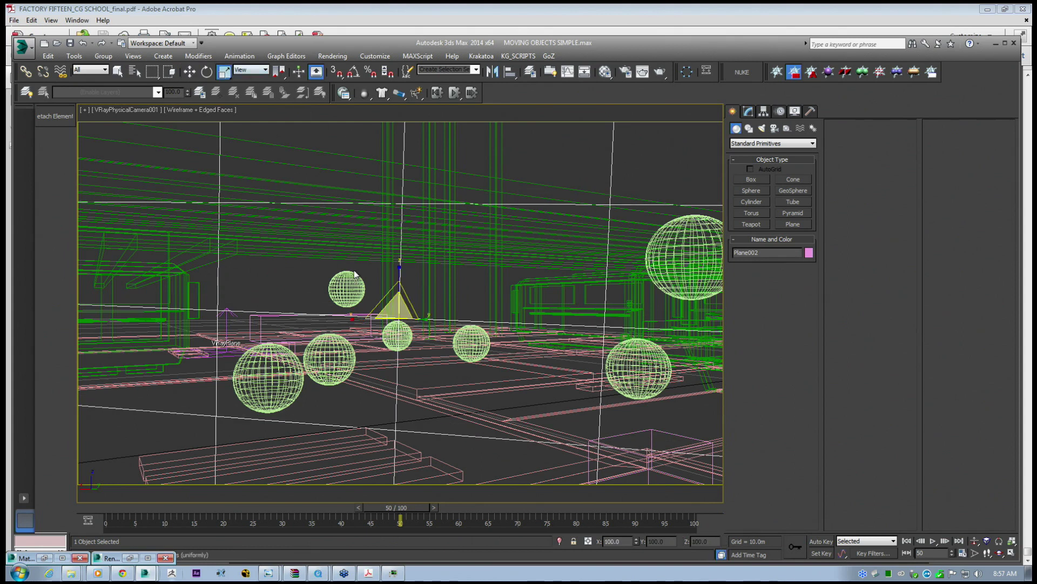
mouse_move(400, 308)
mouse_down()
mouse_move(405, 347)
mouse_move(419, 317)
mouse_up()
click(207, 72)
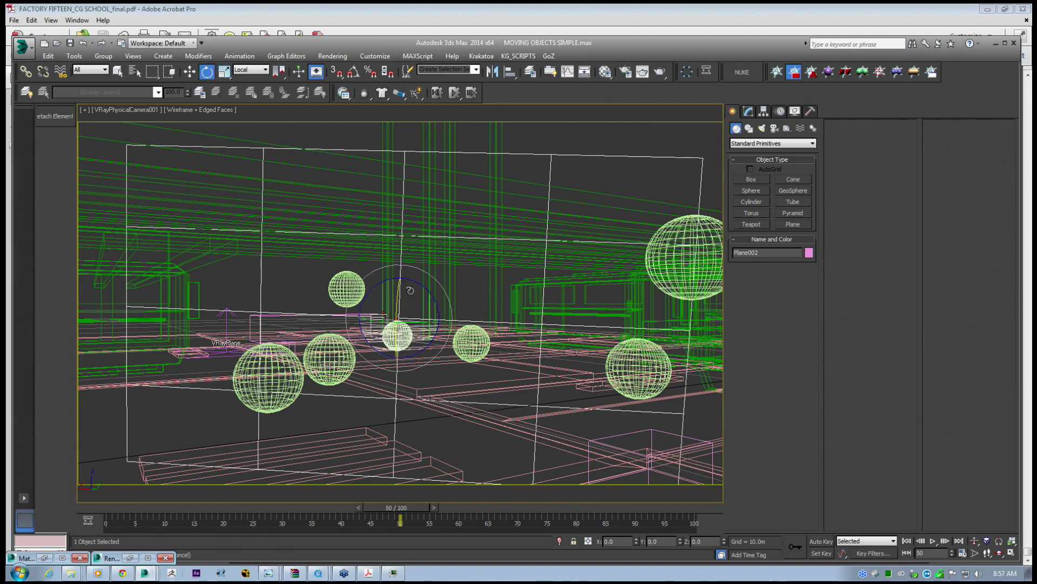
key(ctrl+z)
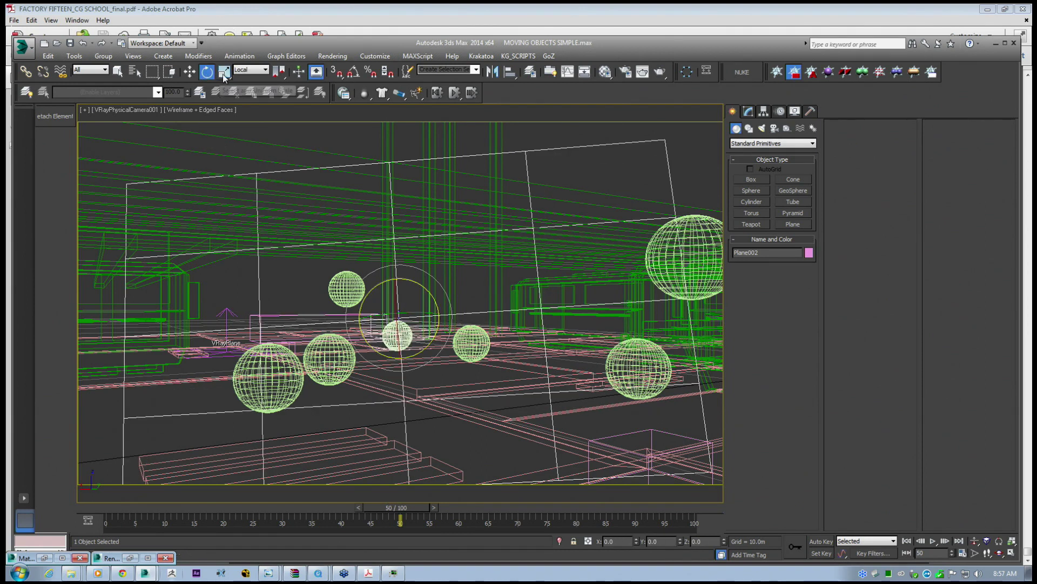
drag(410, 278, 400, 300)
click(224, 72)
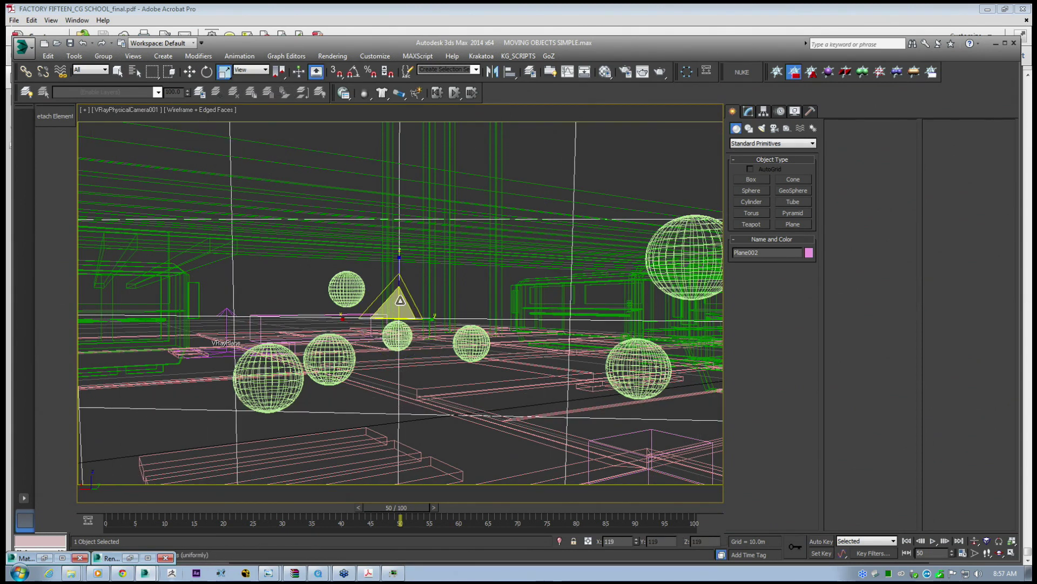
Set the plane's segments to 31 along its length and 47 along its width.
click(749, 112)
drag(806, 292, 808, 201)
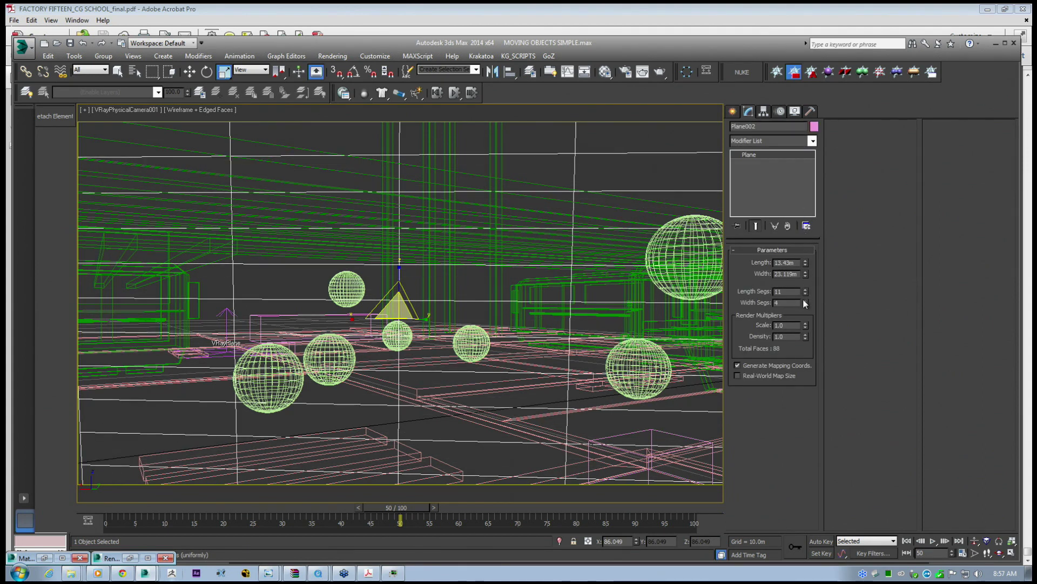
drag(806, 303, 717, 294)
drag(805, 291, 805, 189)
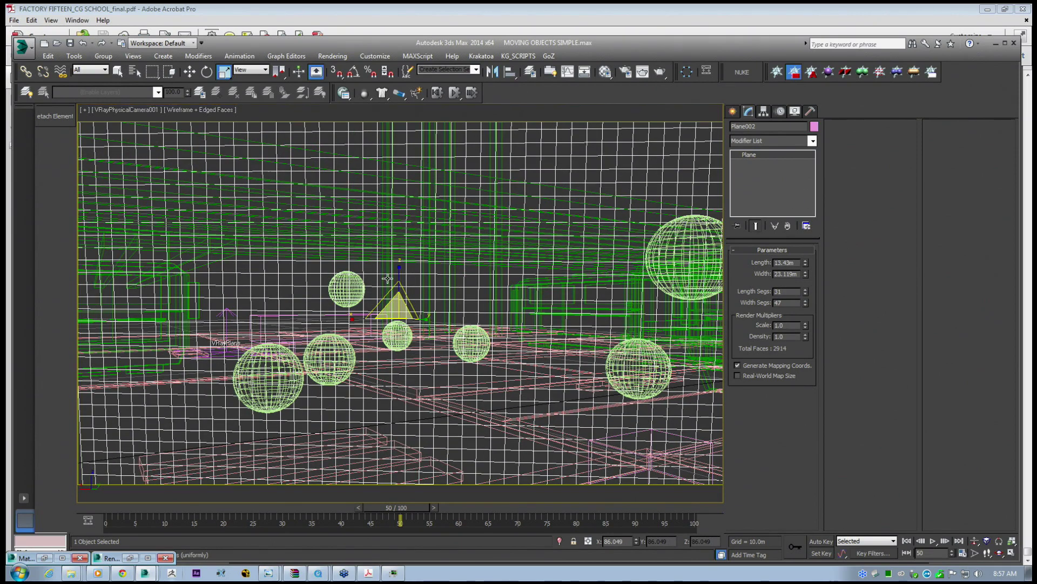
Delete the small far-away box in the perspective view.
key(p)
scroll(384, 285, down, 4)
alt+middle_drag(381, 299, 448, 311)
scroll(420, 317, down, 7)
click(281, 324)
middle_drag(281, 324, 300, 307)
click(190, 72)
middle_drag(375, 266, 393, 267)
alt+middle_drag(483, 282, 500, 283)
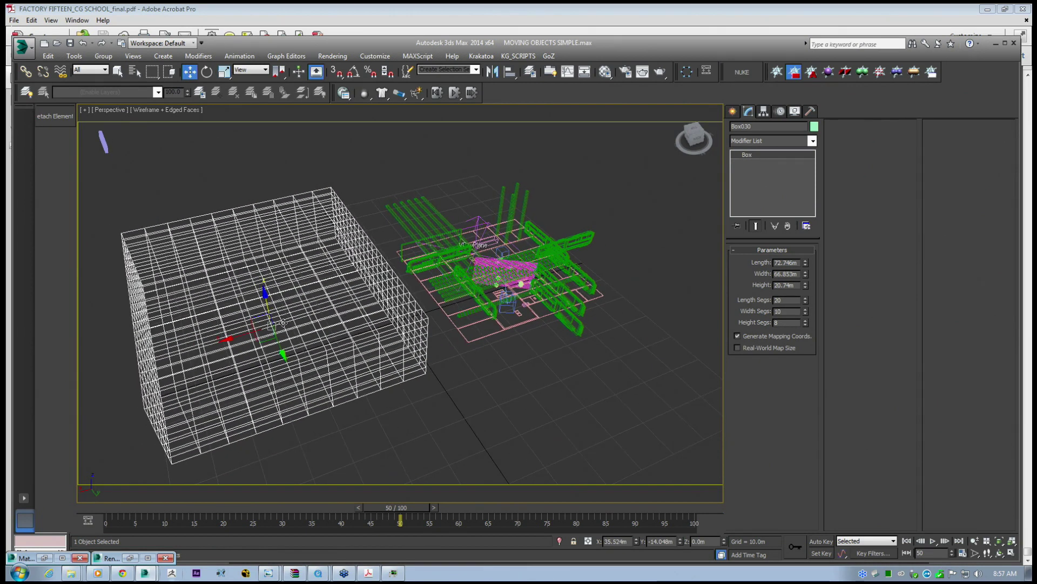
middle_drag(189, 249, 232, 292)
click(132, 171)
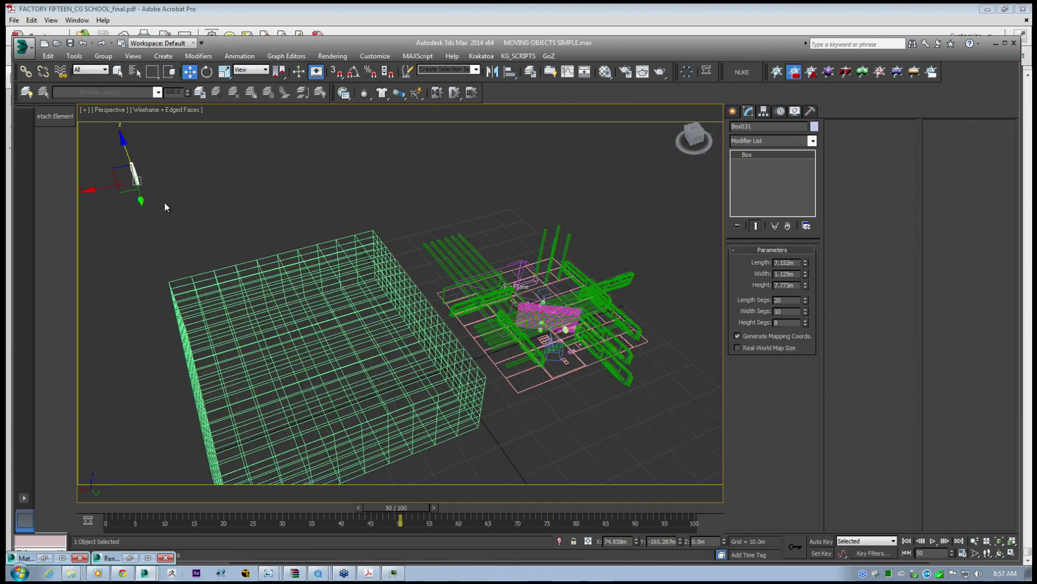
key(Delete)
middle_drag(394, 325, 330, 307)
Move the subdivided plane out of the buildings to the side opposite the large box.
click(493, 293)
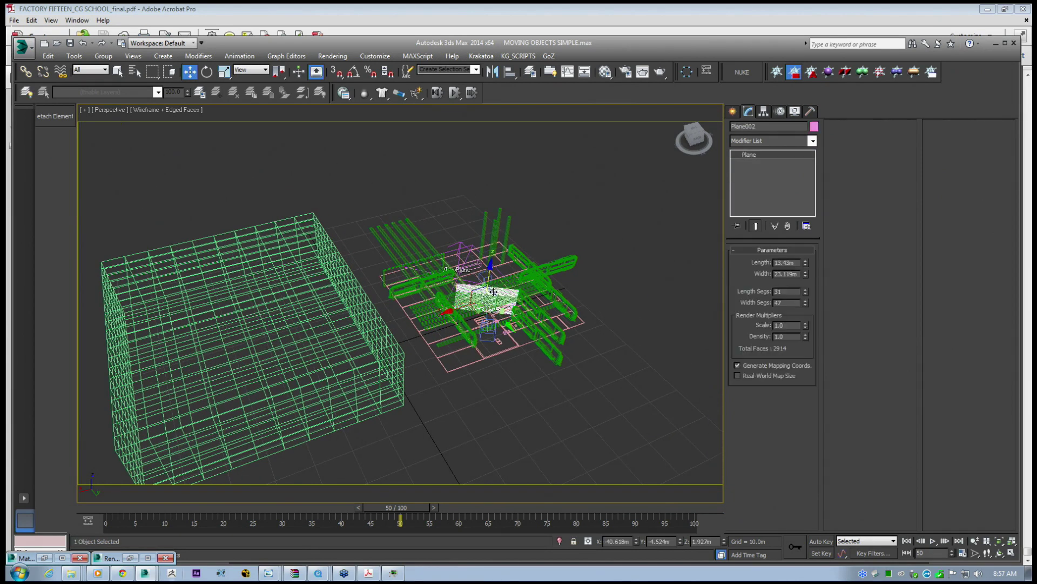
drag(481, 321, 723, 318)
middle_drag(465, 314, 441, 303)
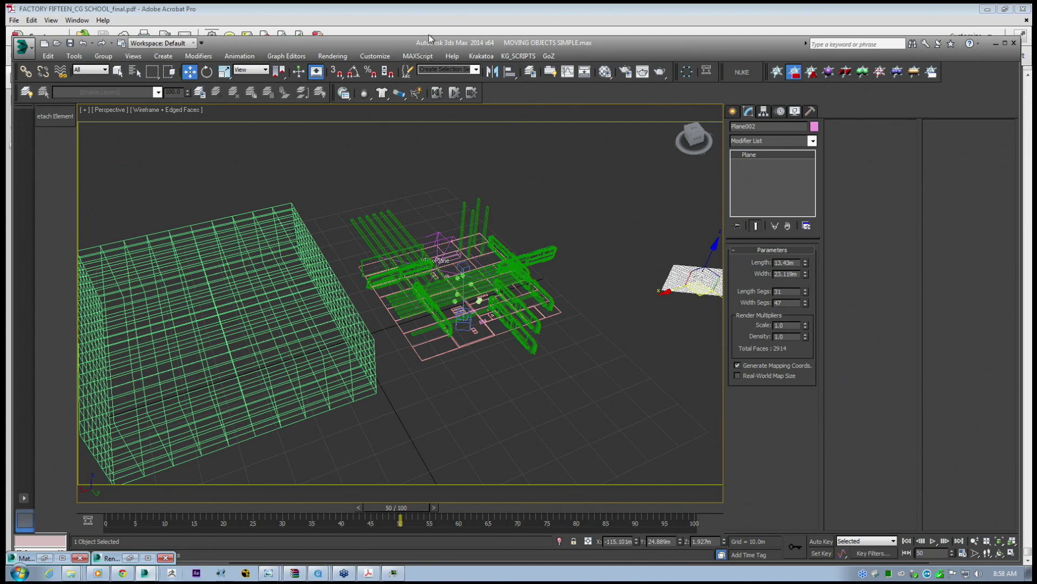
Select VRayLight001 by name and set its sampling subdivisions to 20.
click(335, 56)
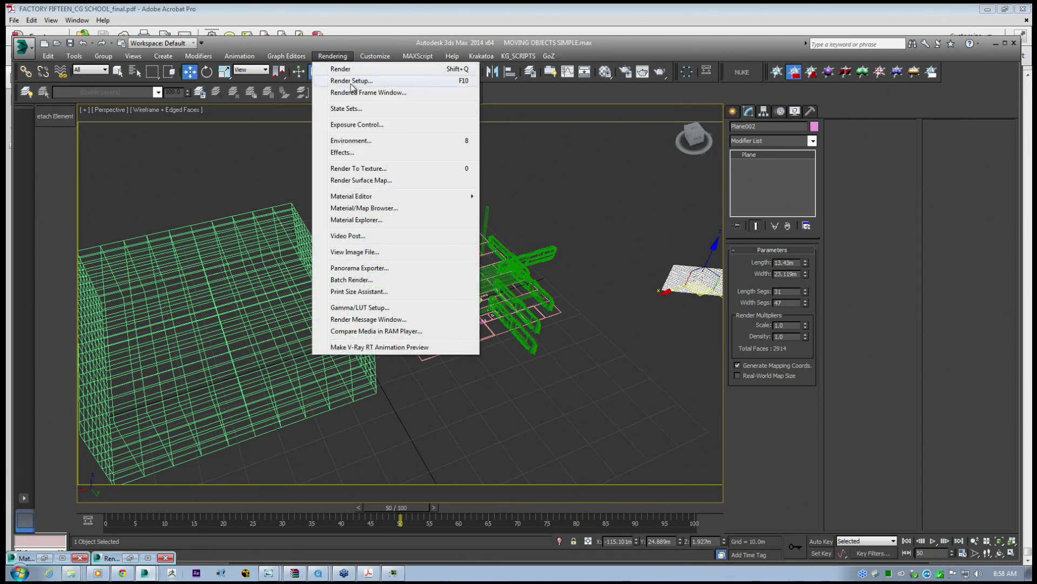
click(136, 73)
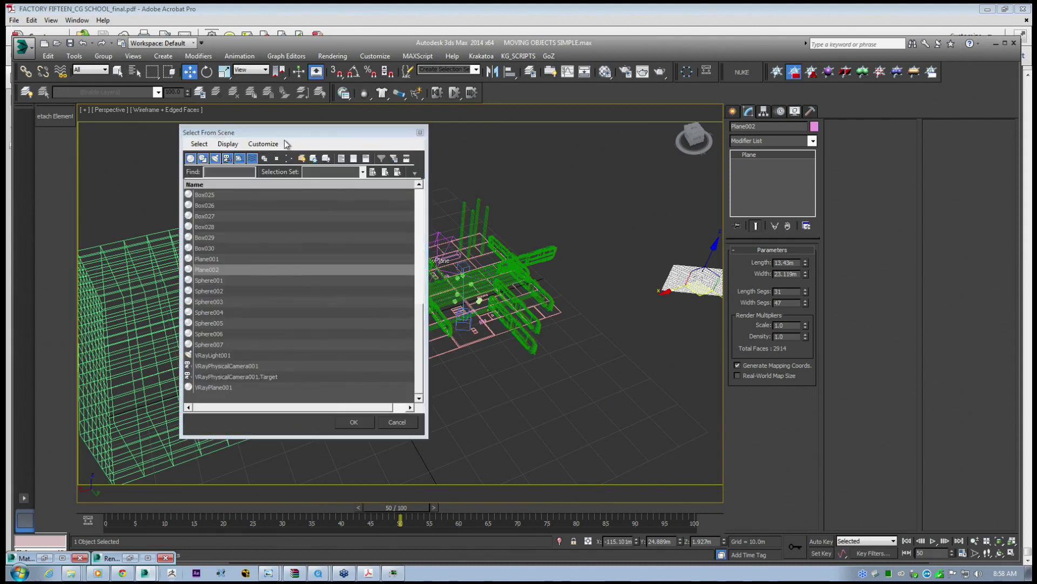
click(216, 355)
click(352, 422)
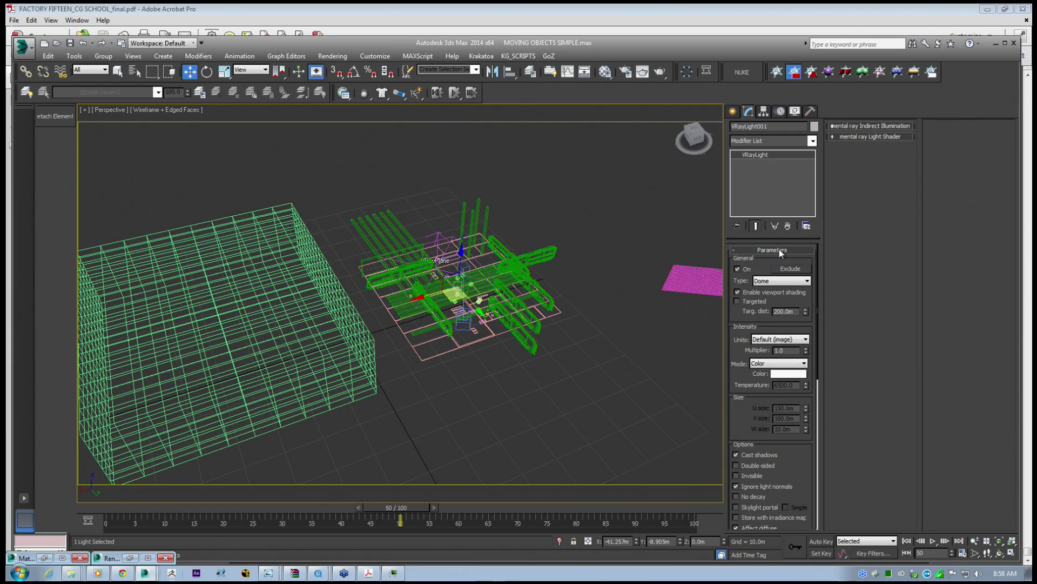
drag(747, 427, 733, 222)
drag(741, 377, 757, 401)
text(8)
key(Return)
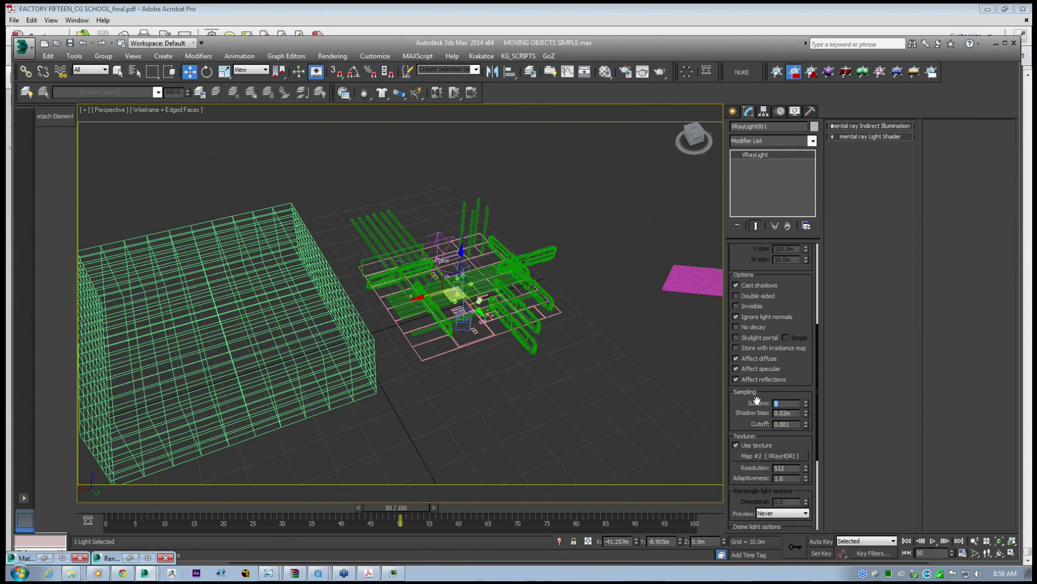
text(20)
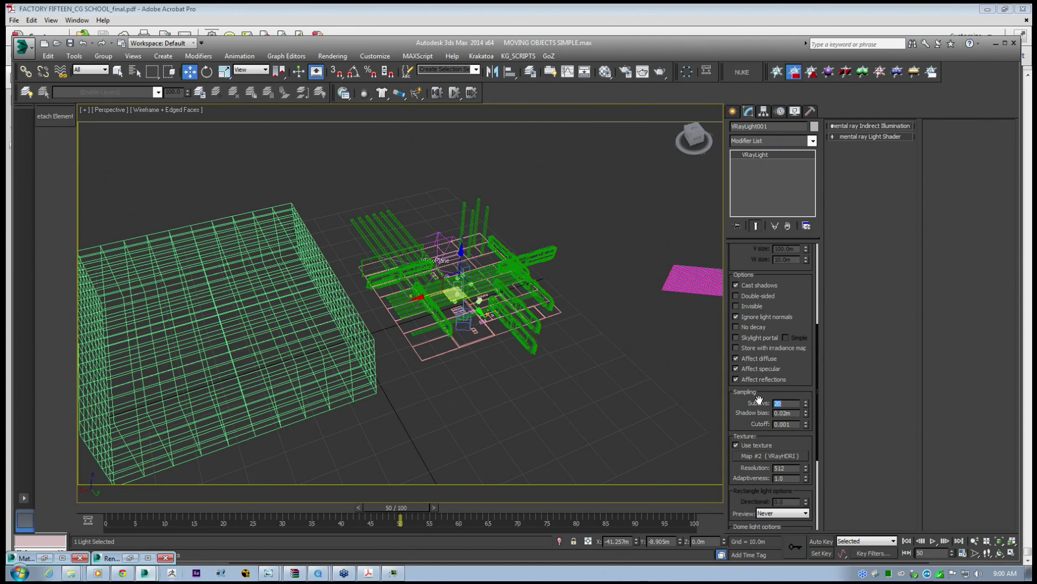
Open the MOVING OBJECTS COMPLEX scene from the ANIMATION SETTINGS folder without saving the current scene.
middle_drag(486, 259, 478, 254)
click(24, 47)
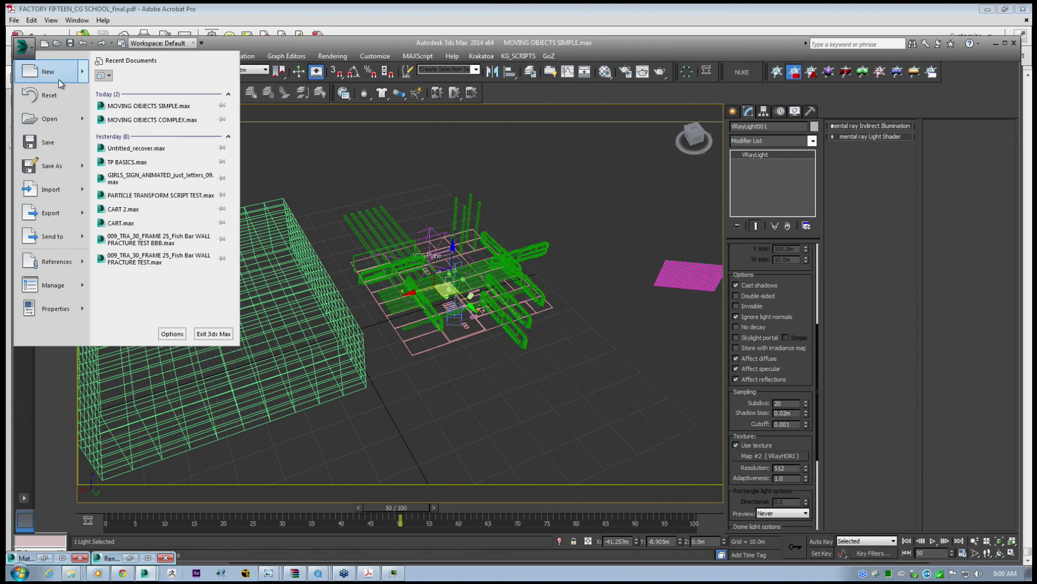
click(54, 97)
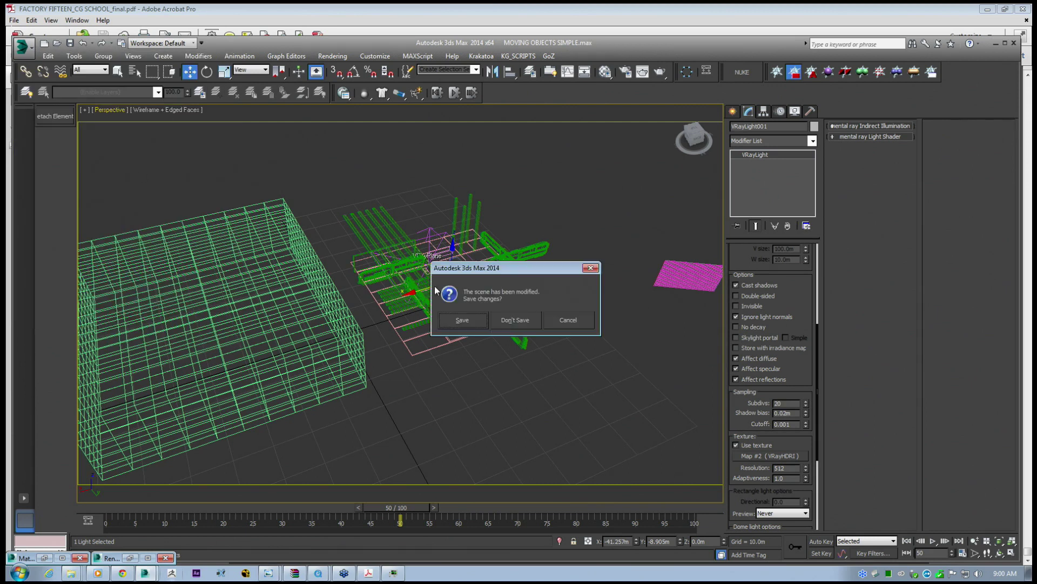
click(515, 322)
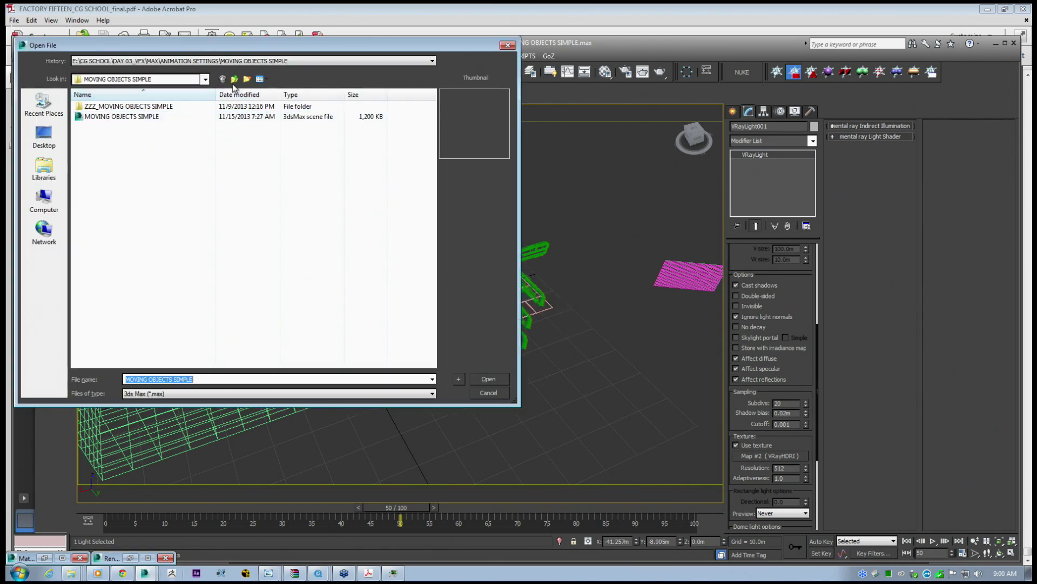
double_click(124, 106)
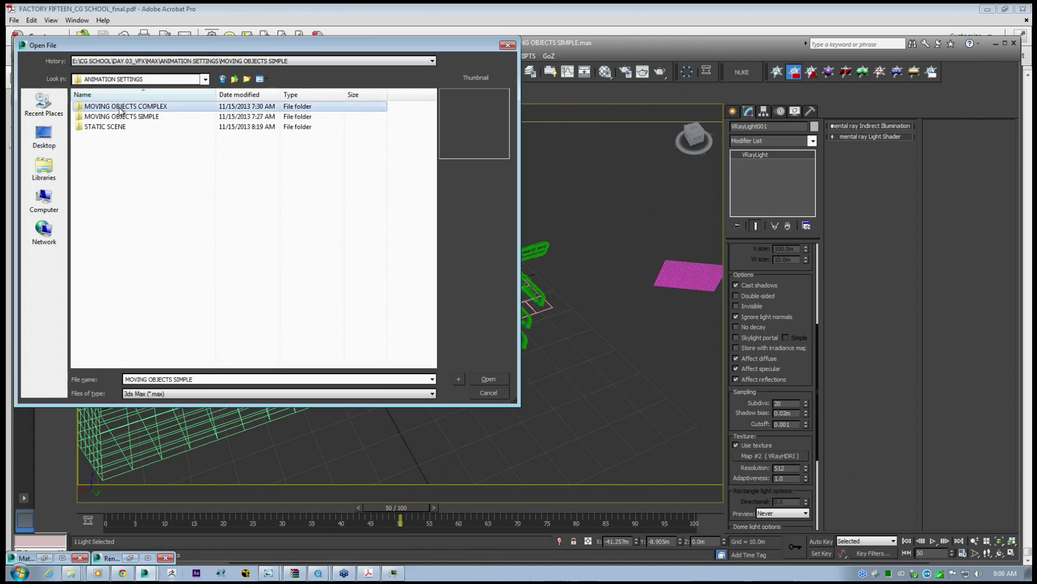
click(125, 127)
click(488, 379)
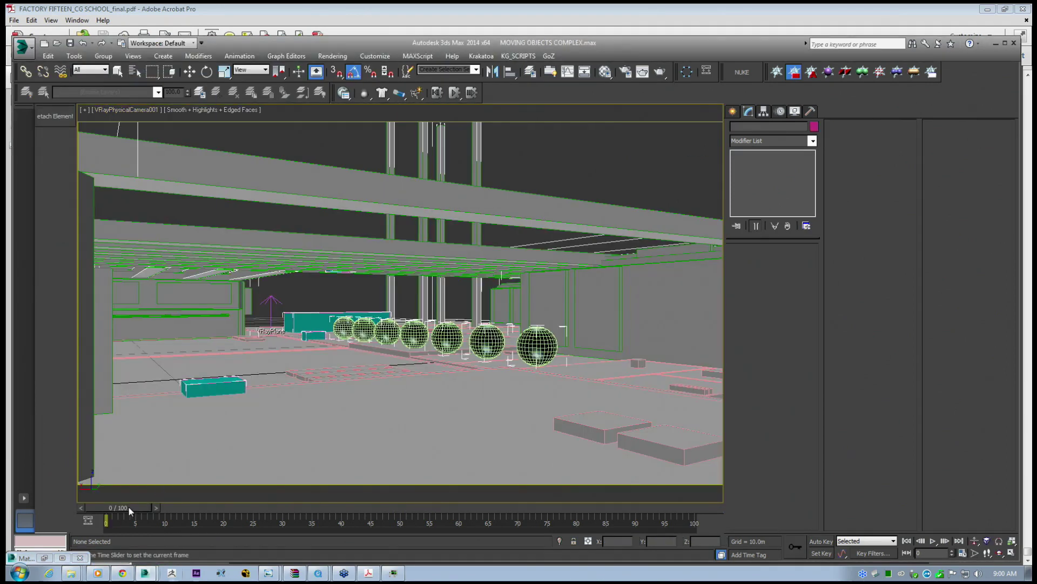
Scrub through the timeline to examine the animated spheres and camera movement, and return to frame 0.
drag(128, 507, 114, 468)
drag(110, 508, 268, 526)
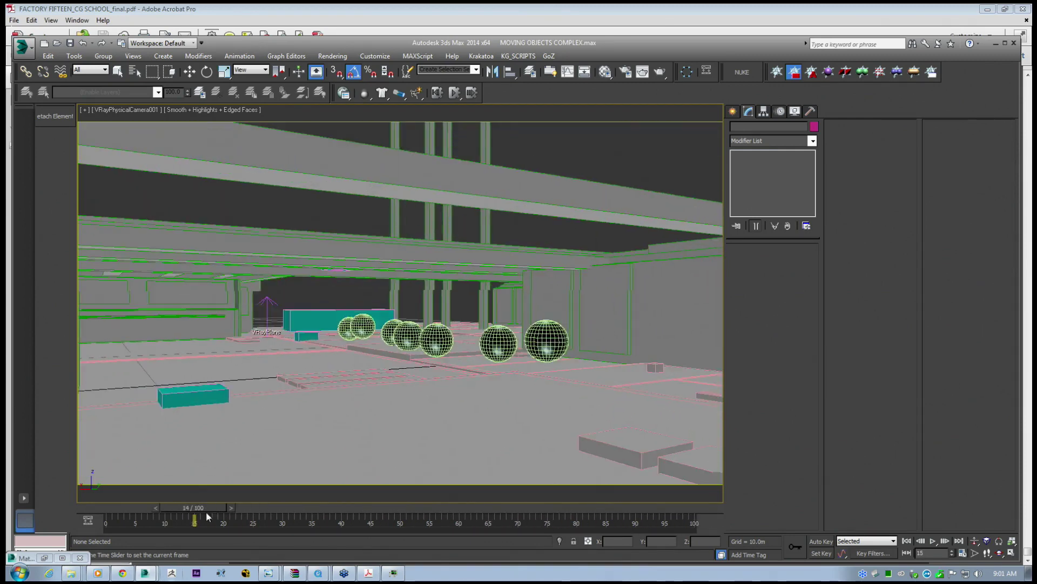
drag(436, 521, 468, 523)
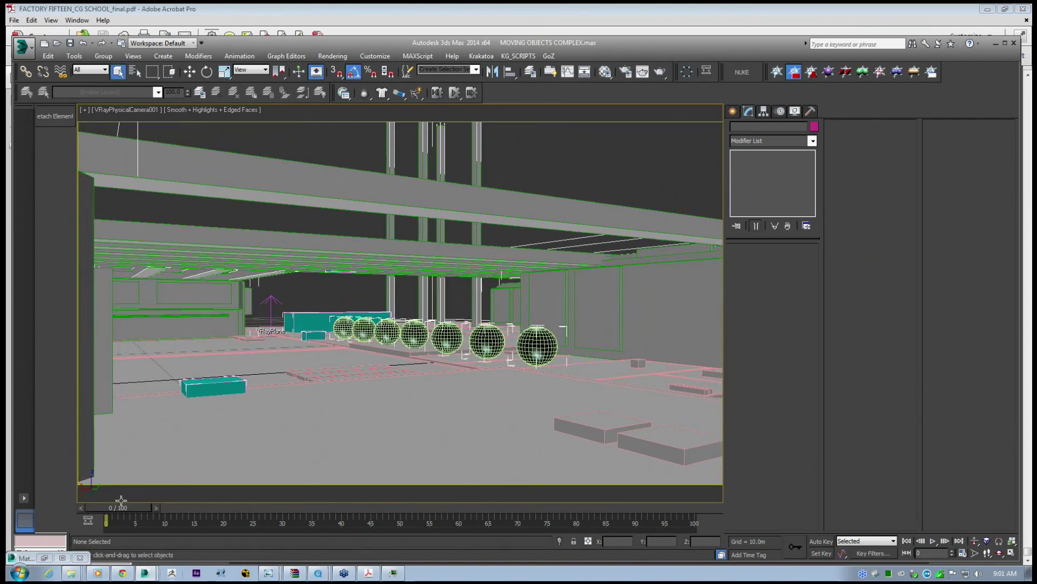
Play the D&AD_DESIGN_131108 High settings no fire video from the MOVING OBJECTS COMPLEX folder and close it.
drag(148, 510, 69, 524)
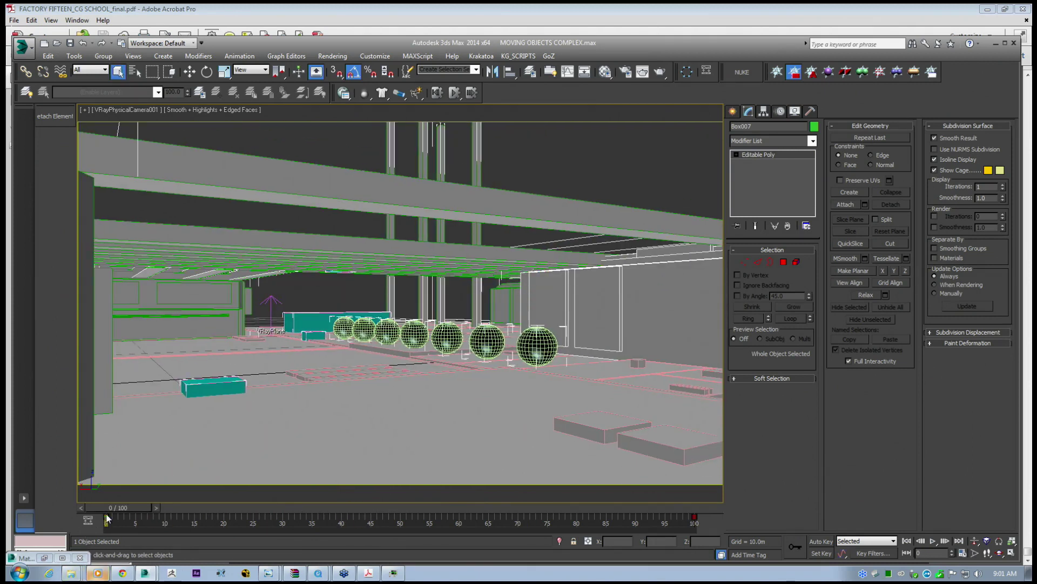
drag(114, 510, 79, 540)
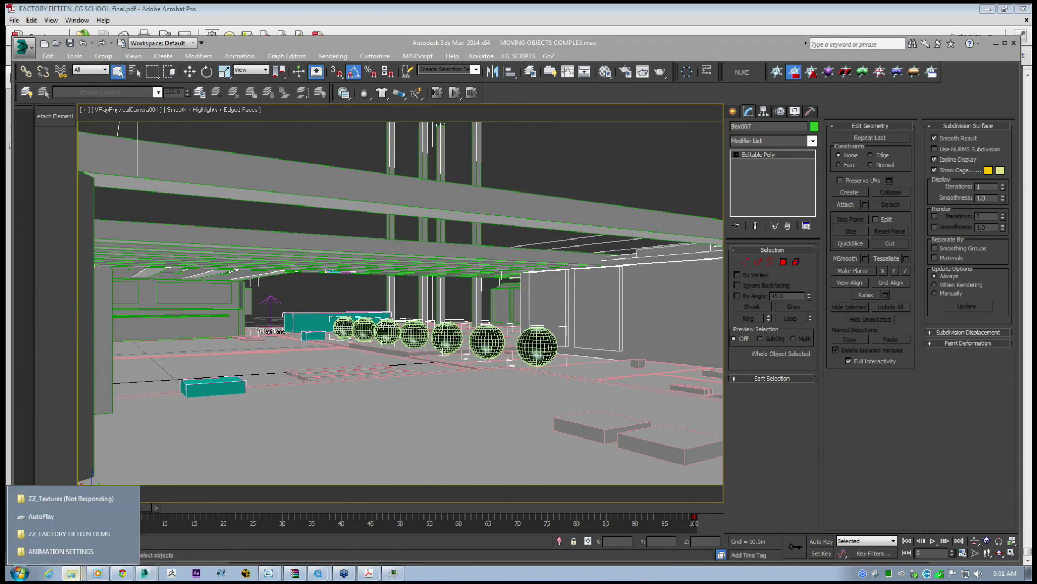
click(61, 551)
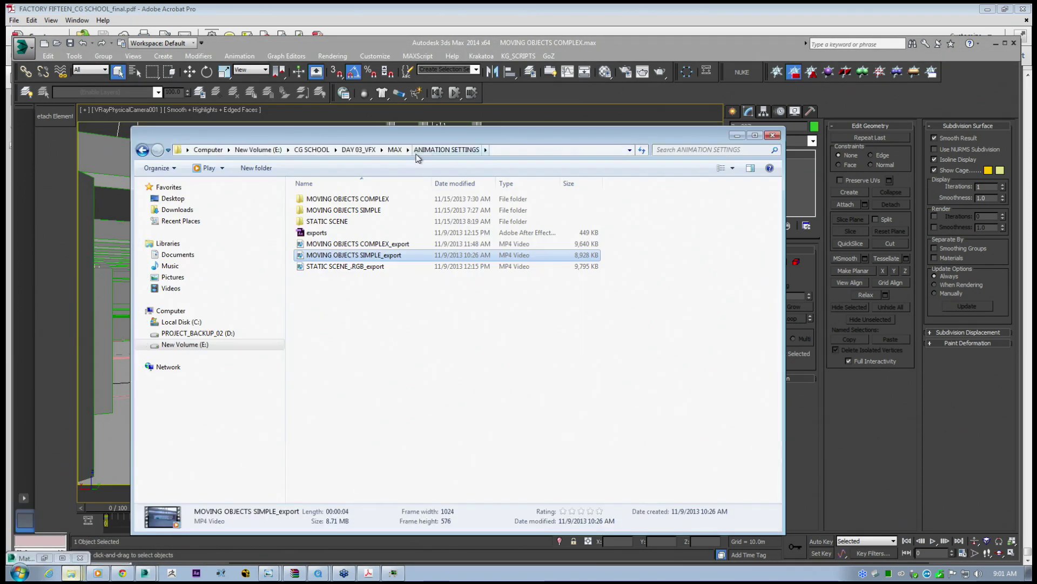
double_click(345, 199)
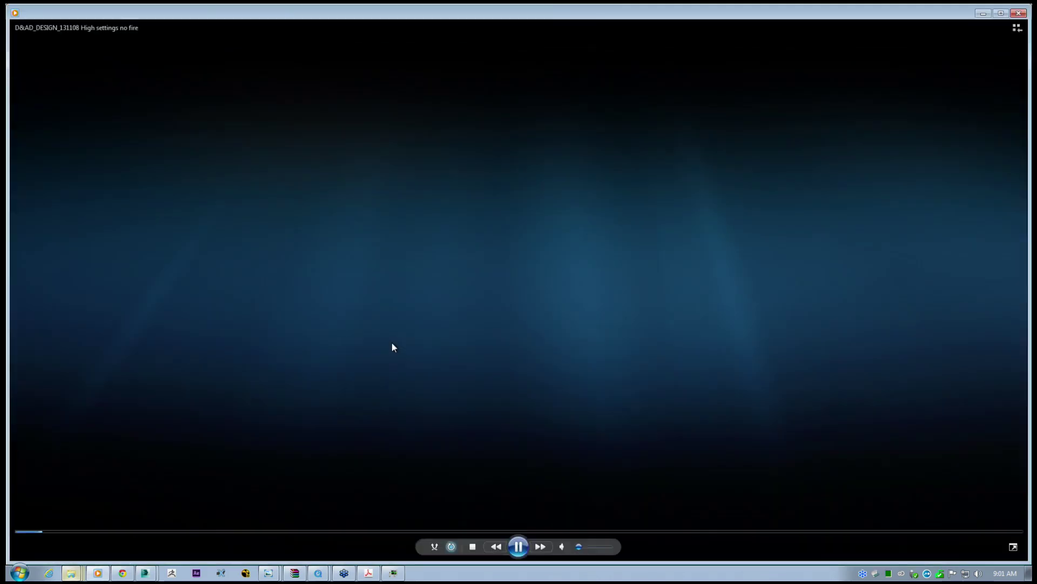
click(516, 553)
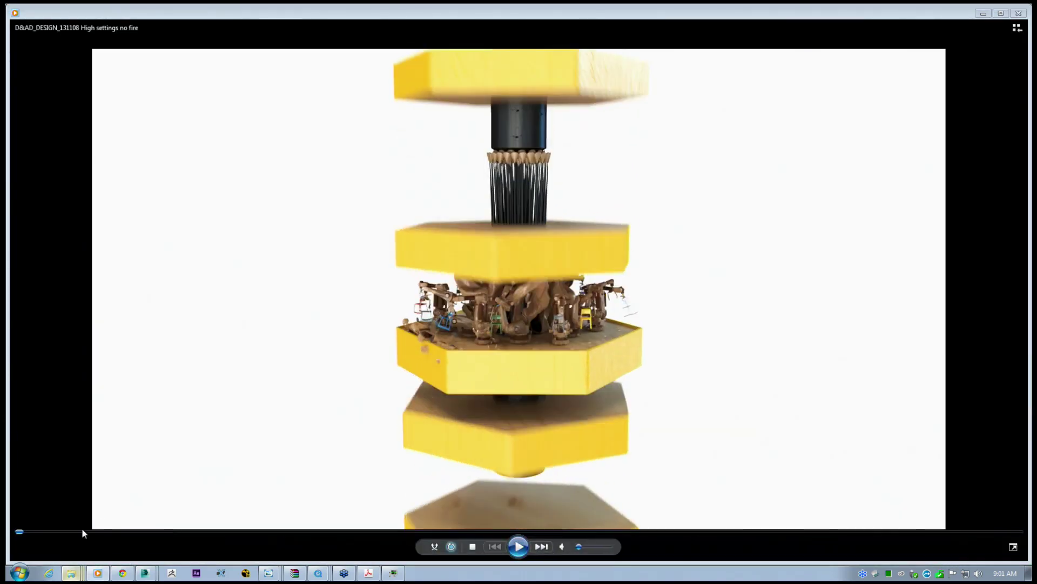
click(518, 546)
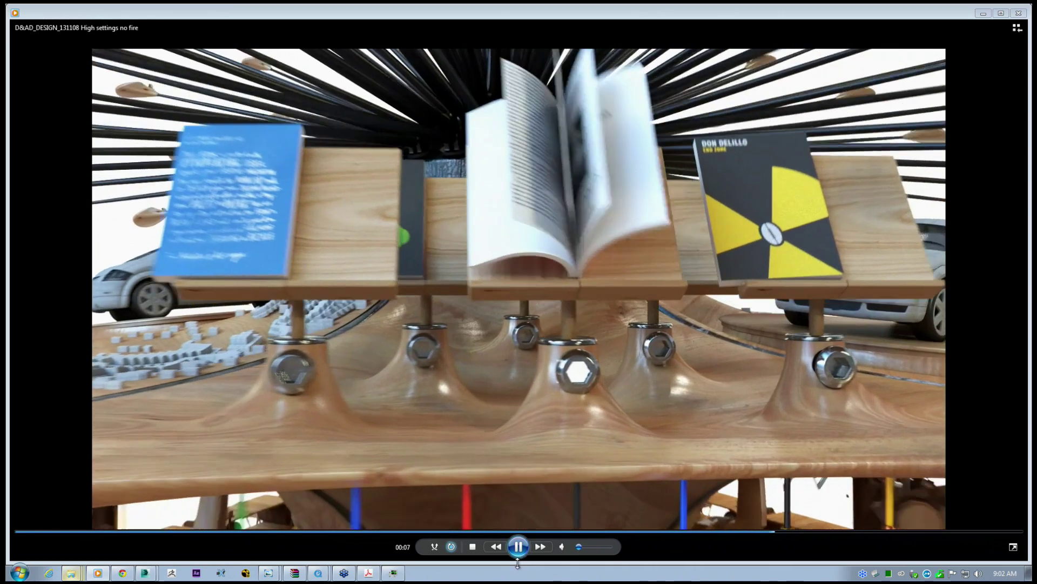
click(519, 546)
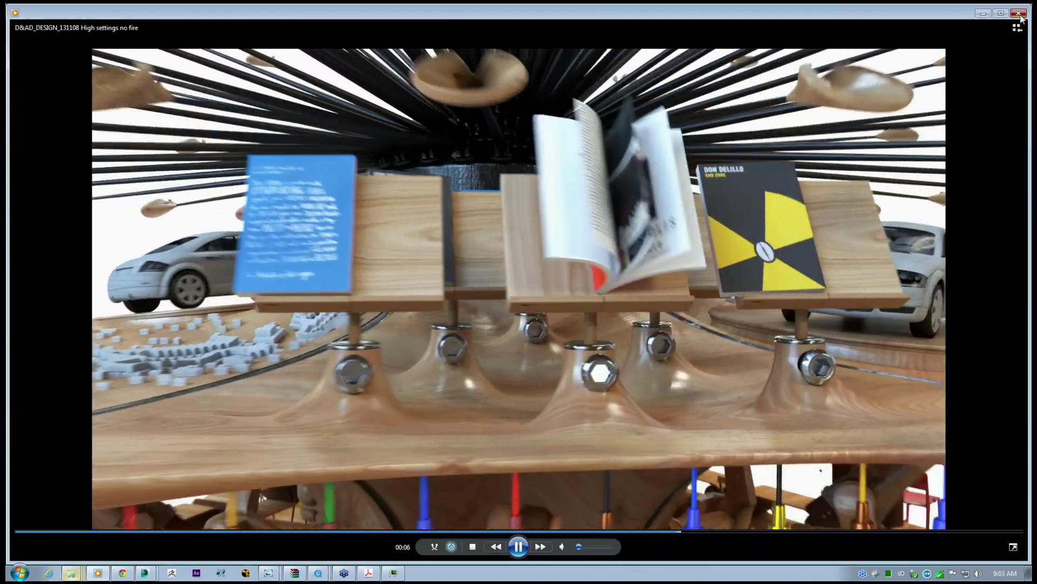
click(1019, 14)
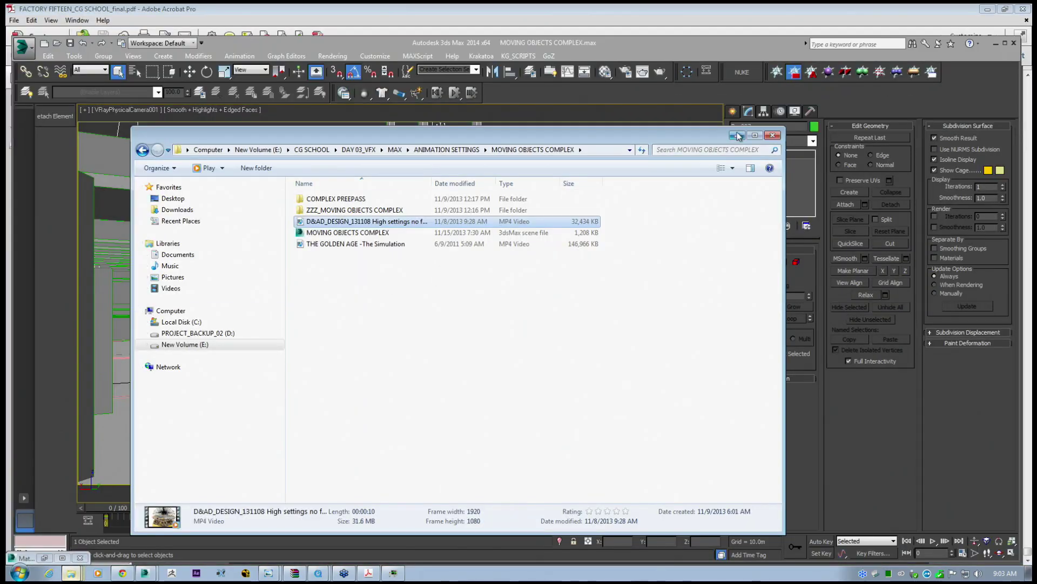
drag(711, 141, 693, 137)
click(715, 134)
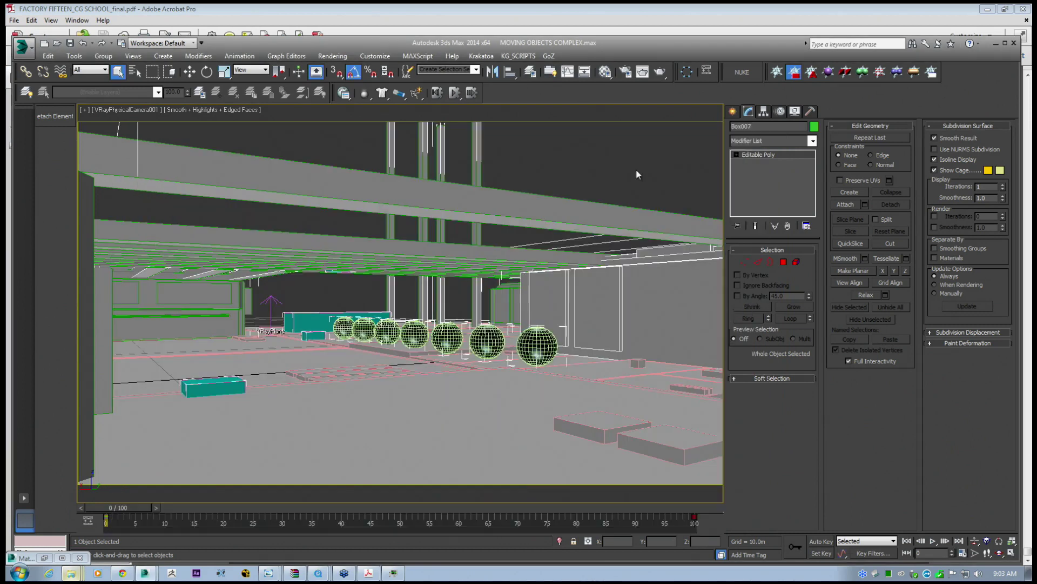
Scrub the timeline to frame 28 and watch the MOVING OBJECTS COMPLEX_export video from the ANIMATION SETTINGS folder.
drag(125, 508, 280, 505)
mouse_move(123, 572)
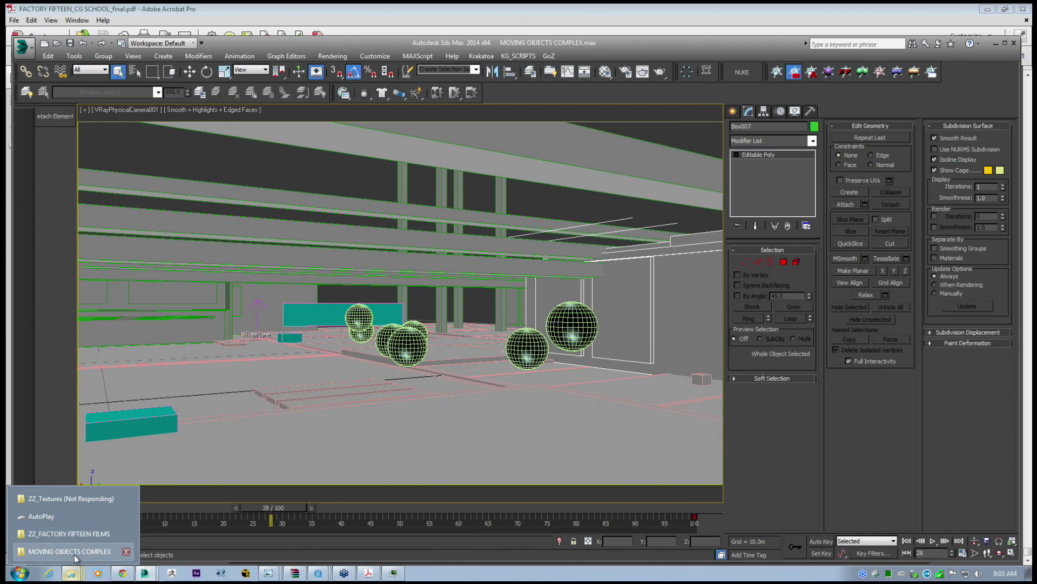
click(69, 551)
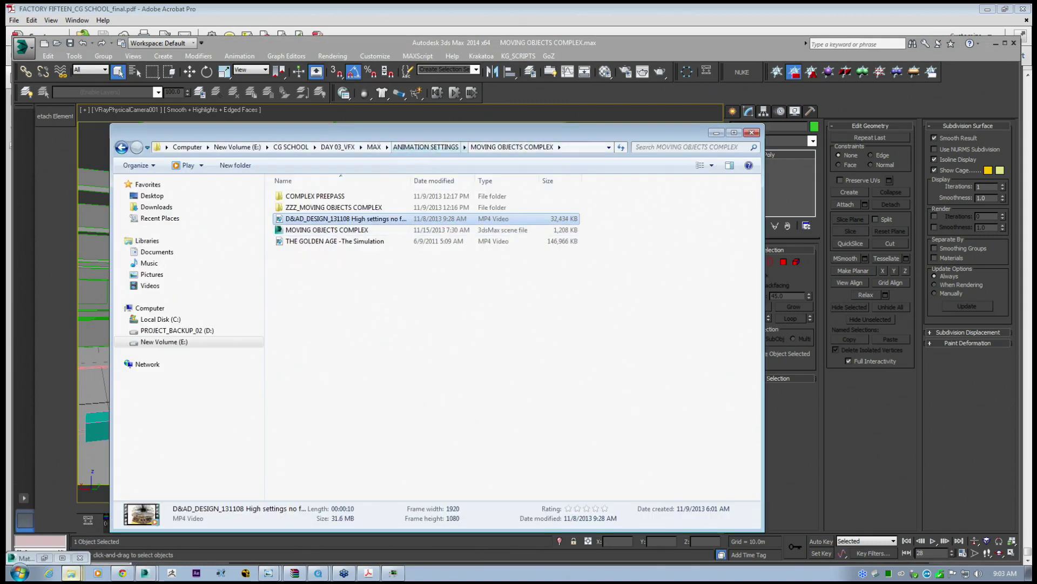
double_click(340, 244)
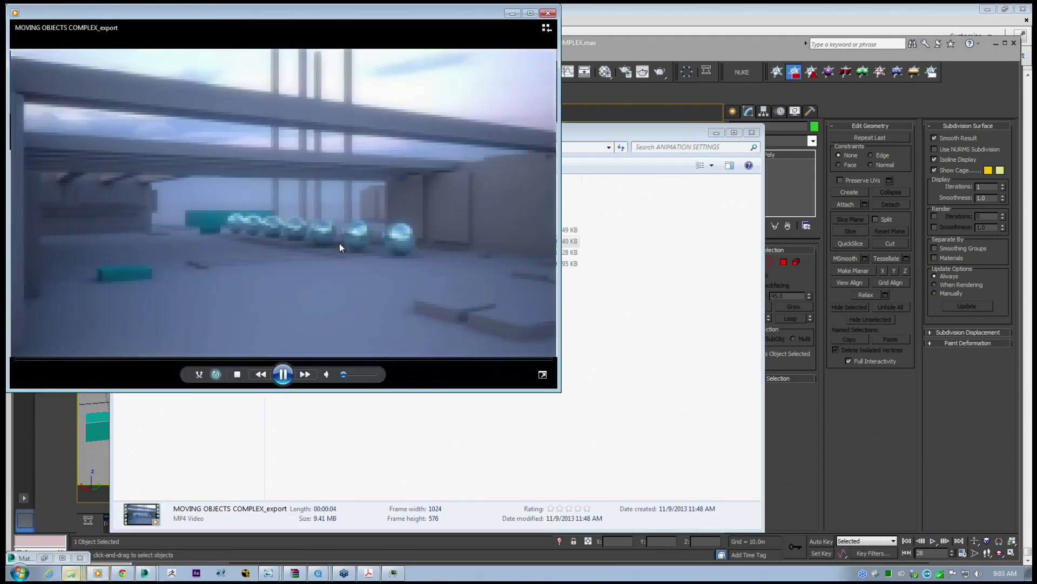
click(529, 15)
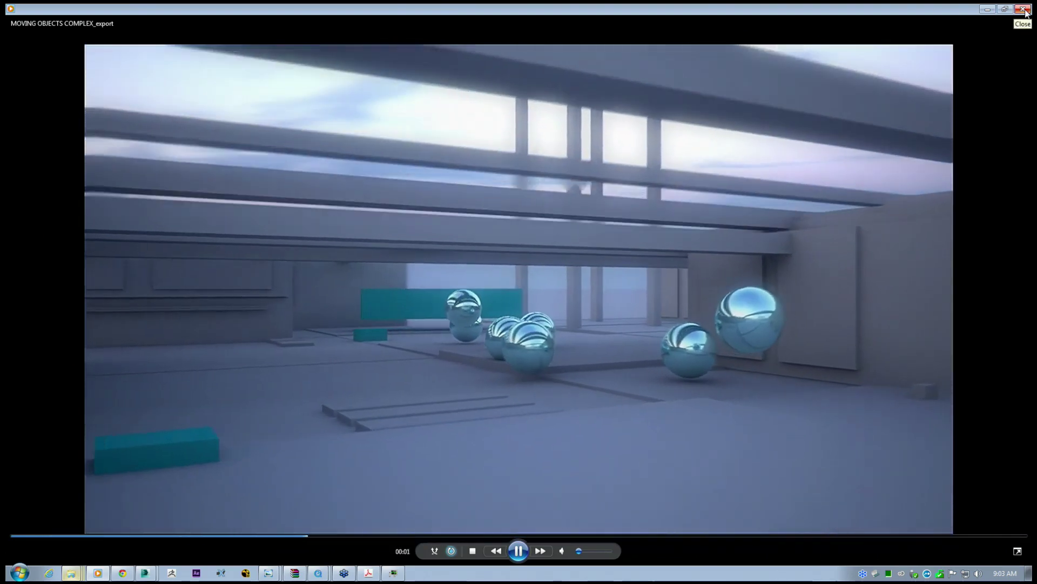
click(1024, 9)
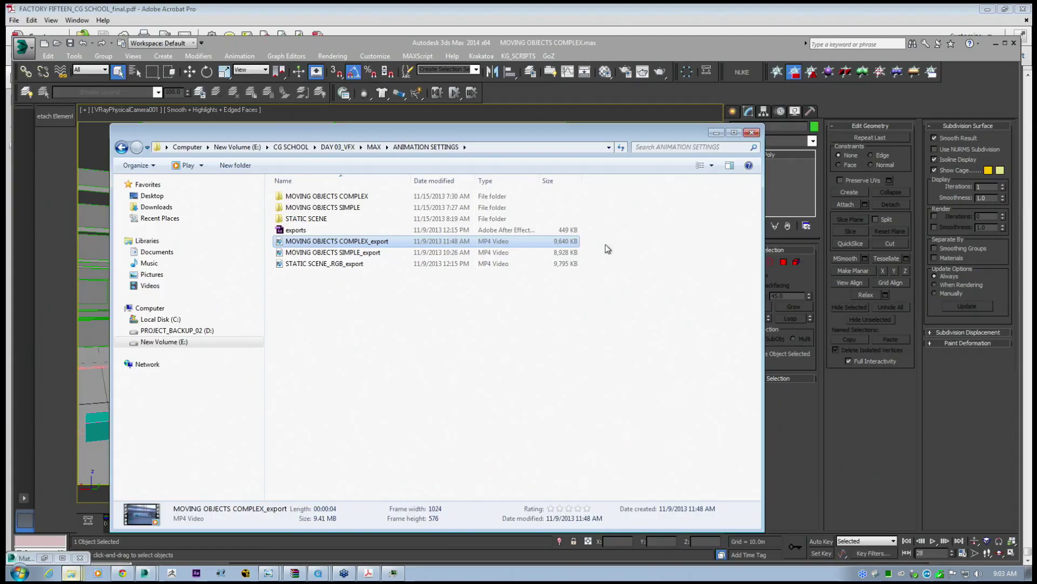
click(716, 134)
Open the render setup and set the secondary bounces GI engine to Light cache.
click(332, 56)
click(340, 80)
drag(554, 119, 536, 110)
drag(537, 334, 549, 120)
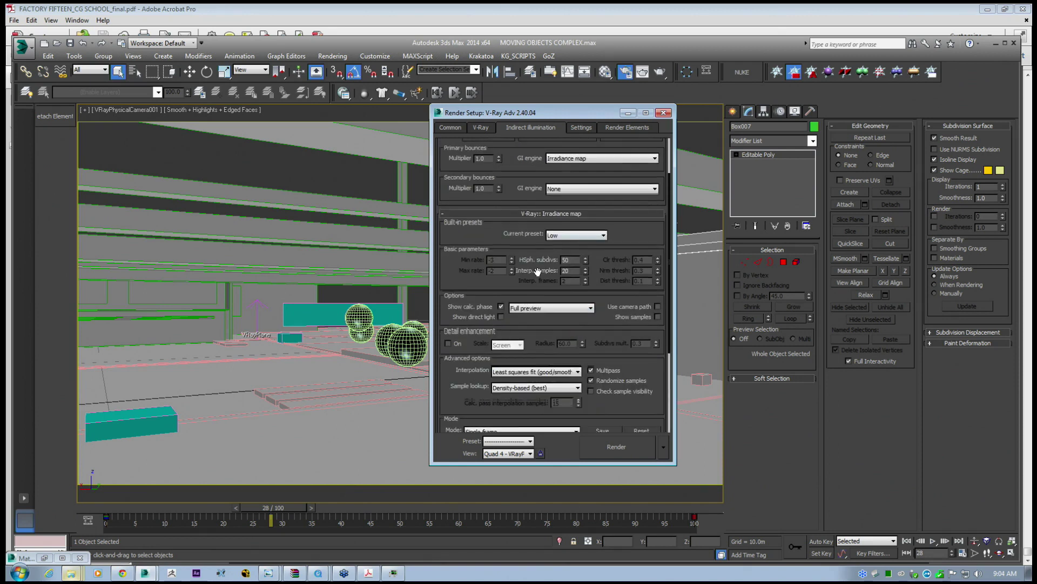
drag(540, 291, 546, 159)
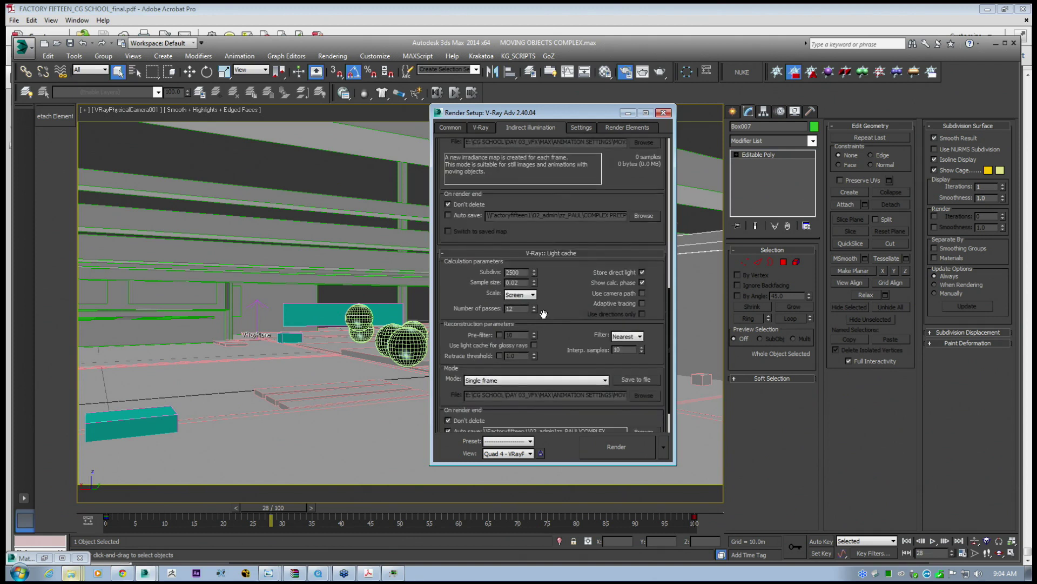
drag(553, 351, 553, 308)
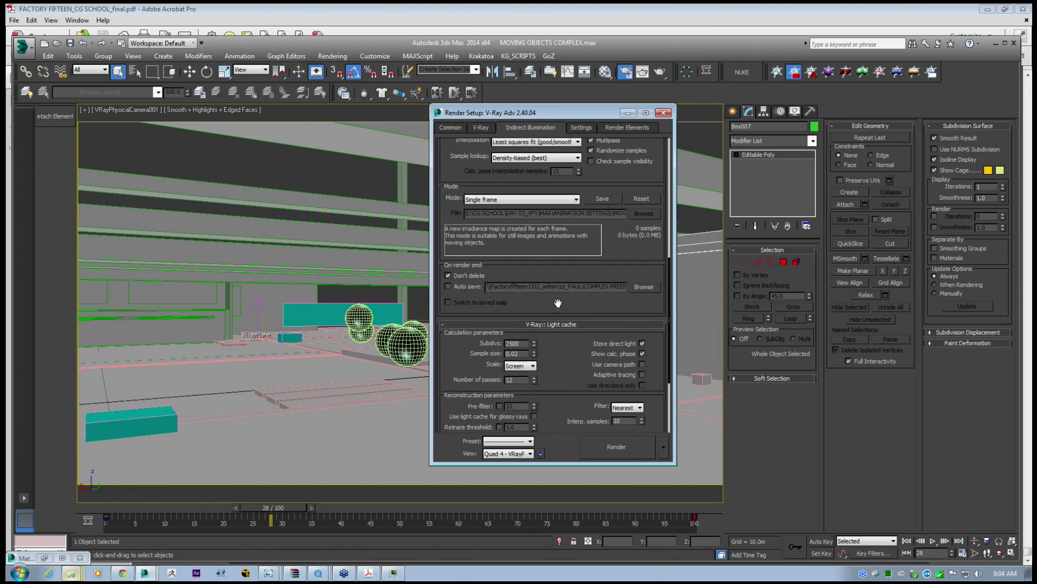
scroll(533, 271, up, 3)
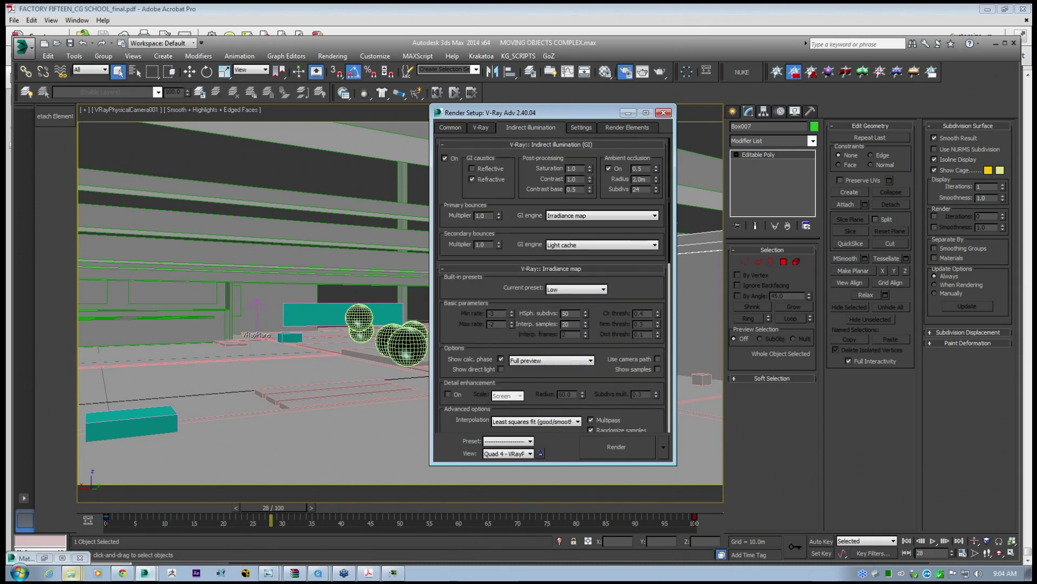
Review the image sampler settings and set the render time output to Single.
click(488, 128)
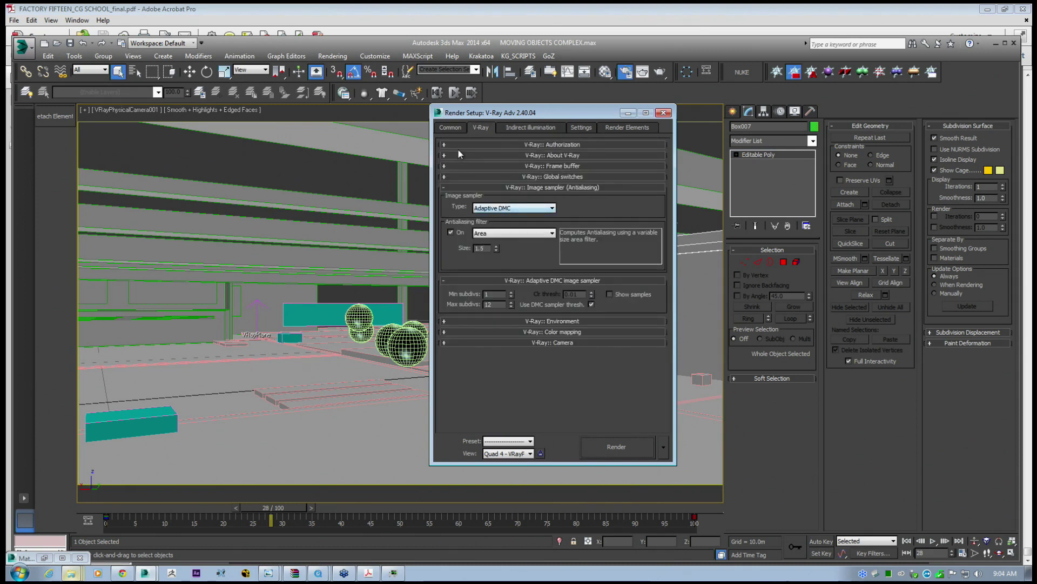
click(454, 130)
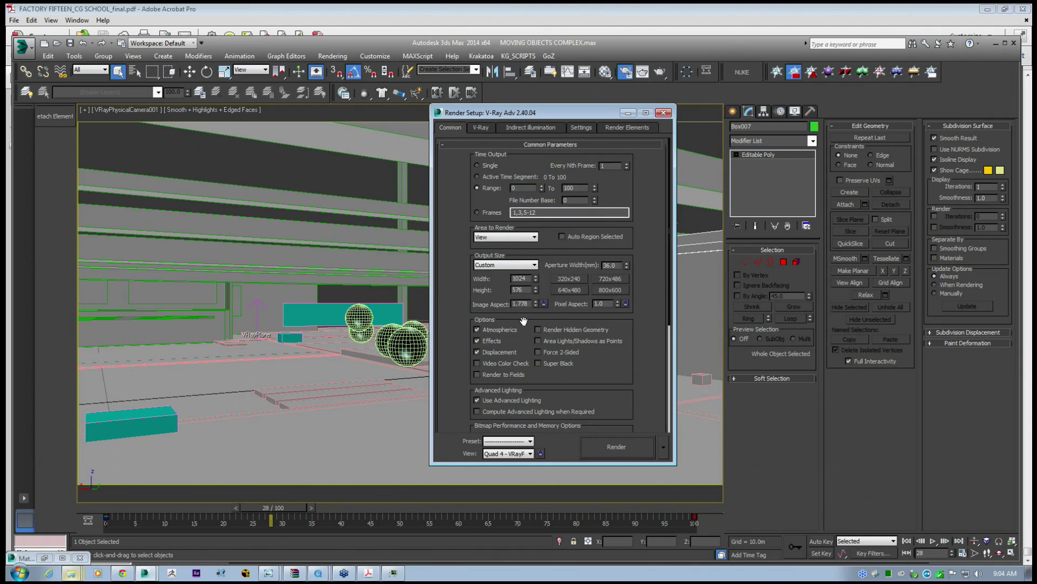
mouse_move(623, 391)
mouse_down()
mouse_move(623, 352)
mouse_move(621, 386)
mouse_up()
click(478, 166)
drag(458, 204, 459, 139)
Set the irradiance map mode to Animation (prepass).
click(526, 125)
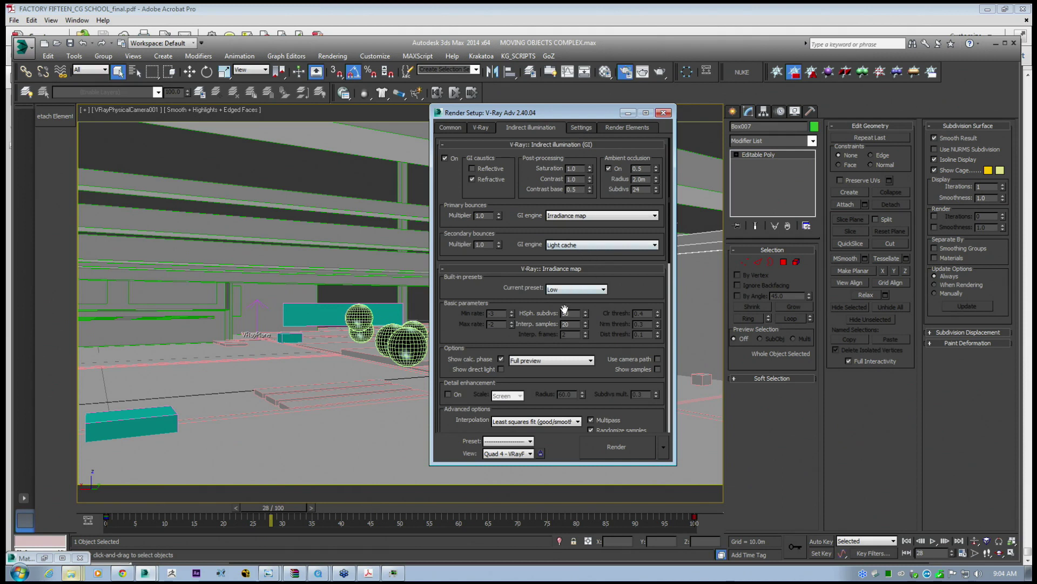
drag(531, 323, 542, 299)
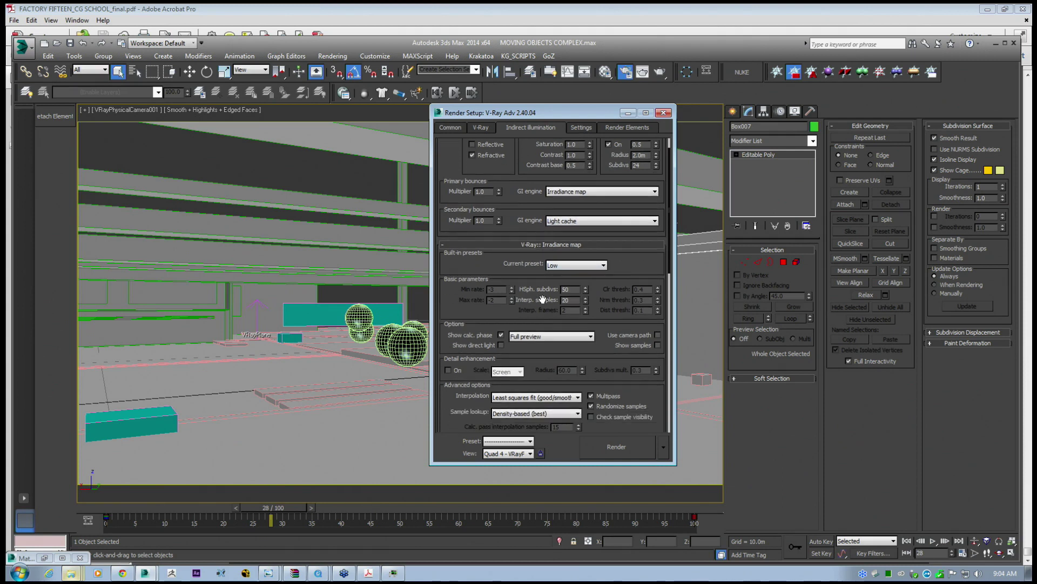
drag(543, 299, 540, 188)
drag(533, 292, 522, 329)
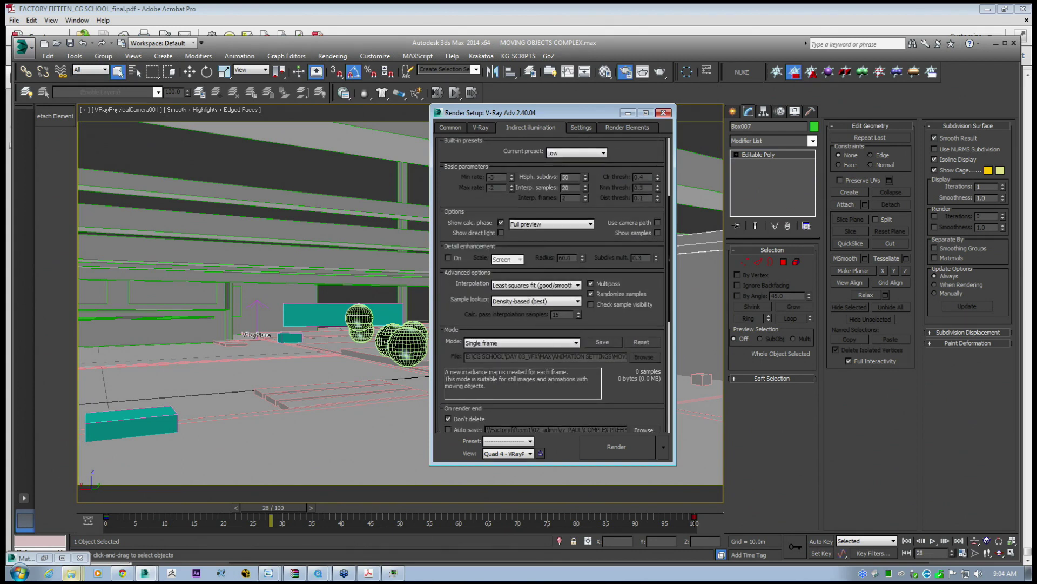
drag(540, 248, 541, 319)
drag(542, 269, 539, 202)
drag(522, 261, 528, 220)
click(518, 293)
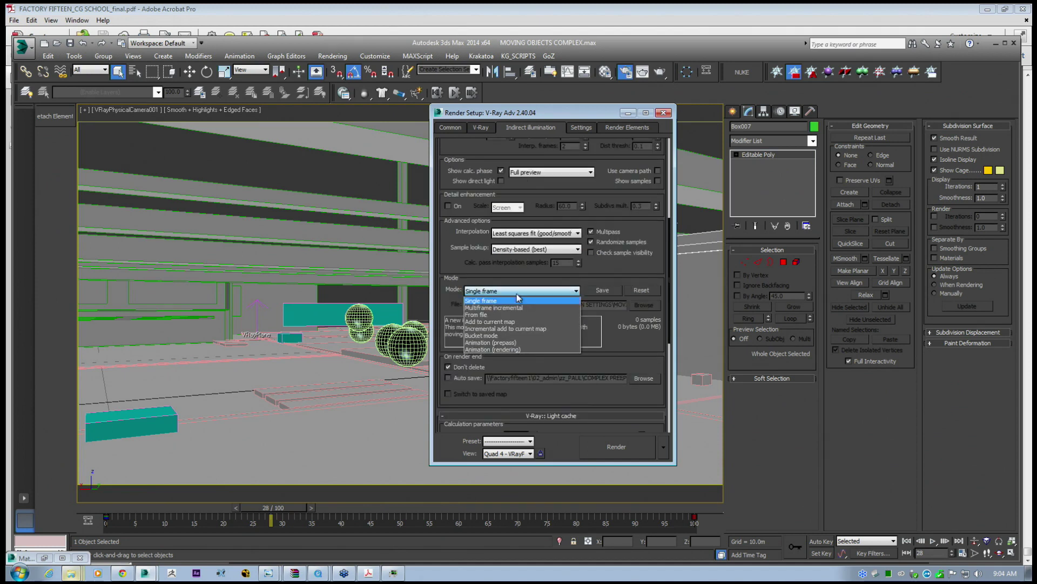
click(516, 343)
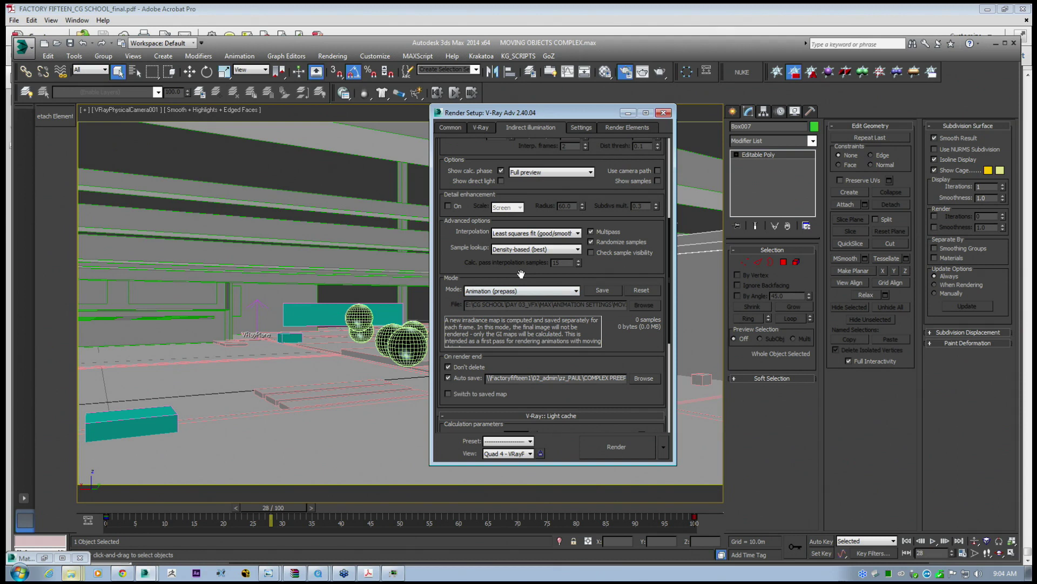
Turn on Use camera path for the light cache and keep its mode at Single frame.
drag(521, 274, 516, 127)
drag(558, 316, 562, 283)
click(500, 338)
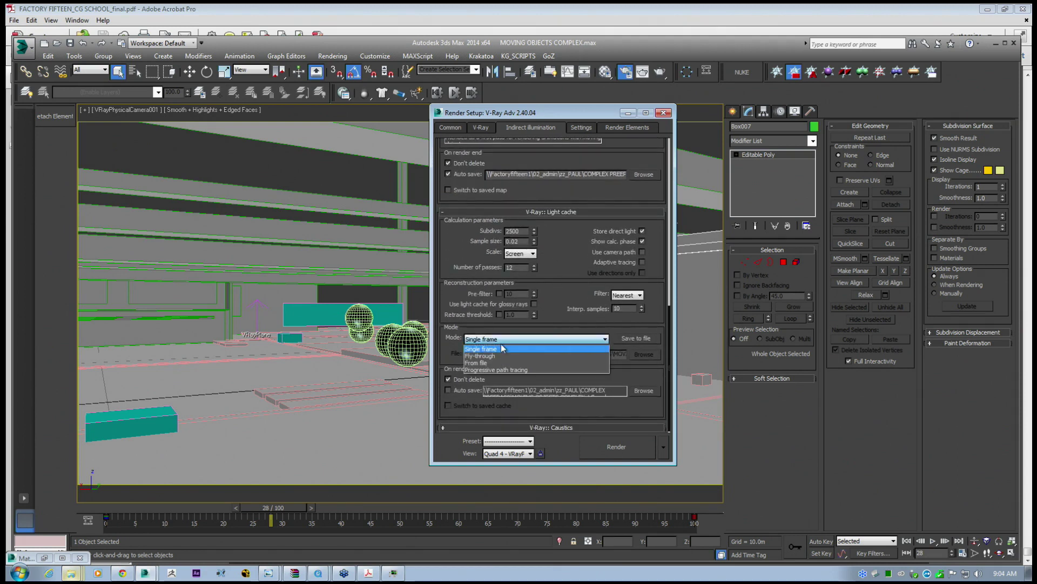
click(552, 266)
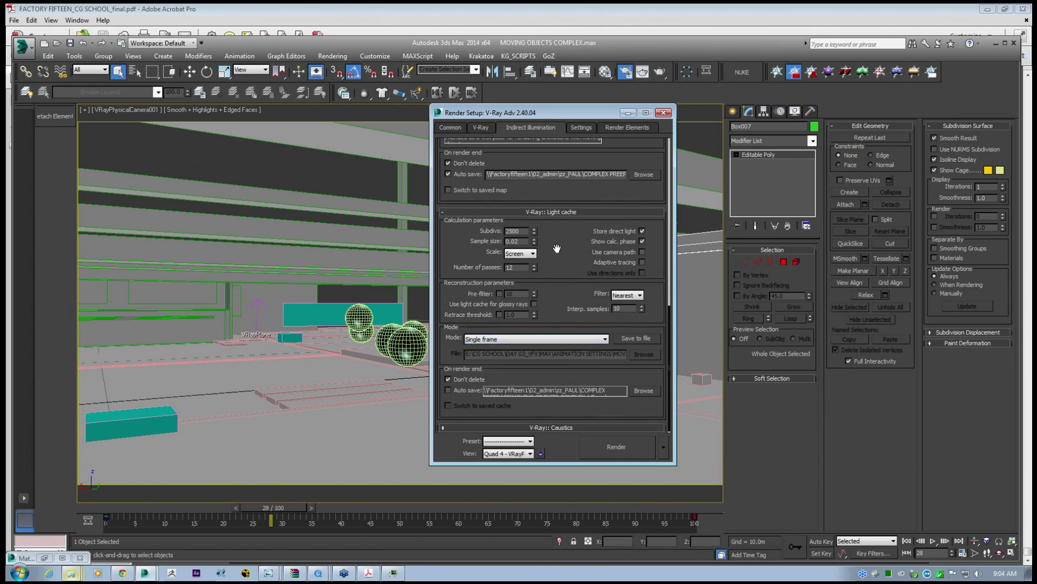
drag(553, 248, 554, 270)
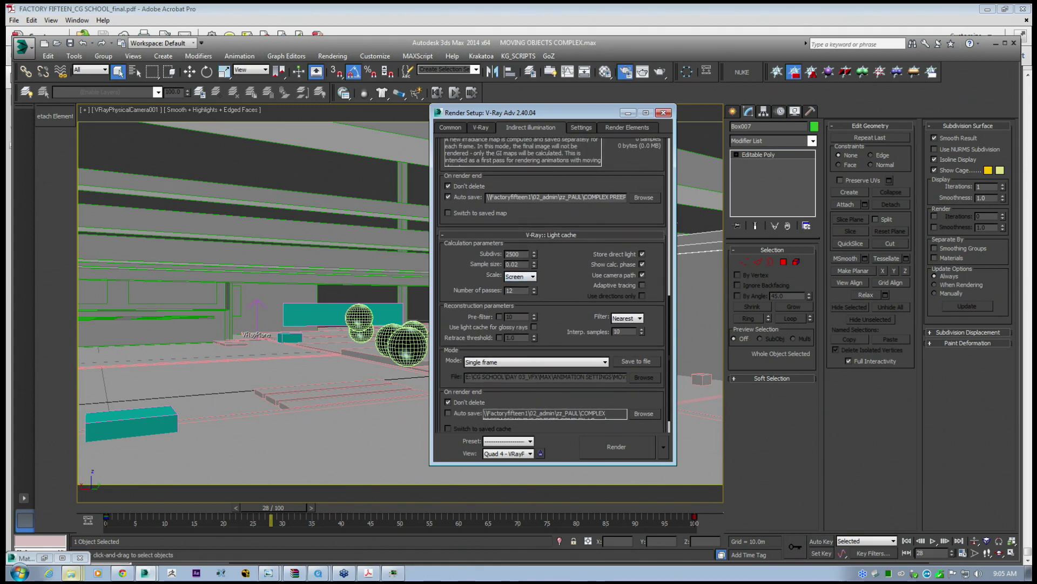
drag(550, 269, 550, 302)
drag(557, 250, 551, 317)
drag(553, 364, 560, 285)
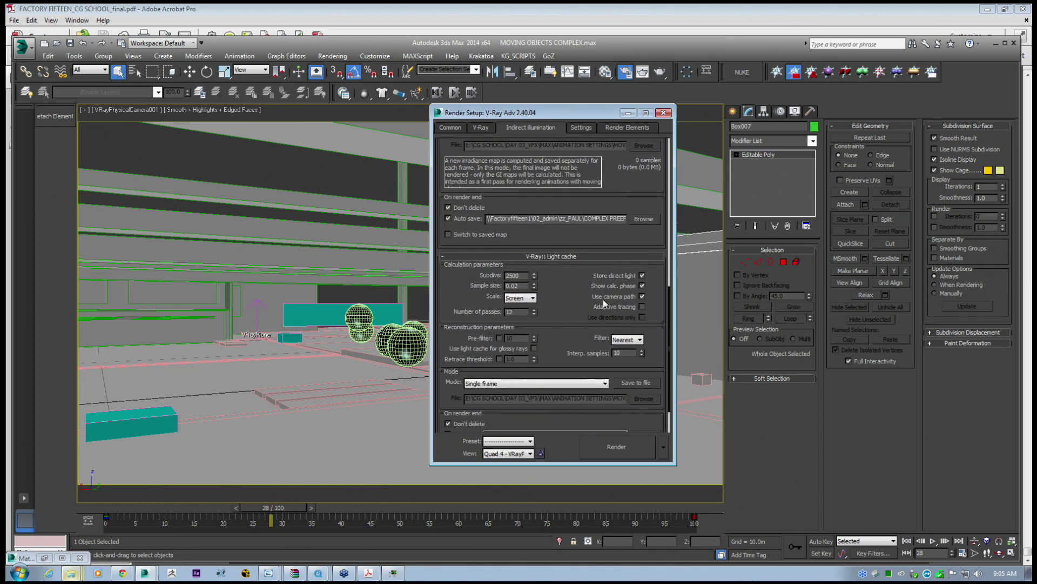
click(493, 385)
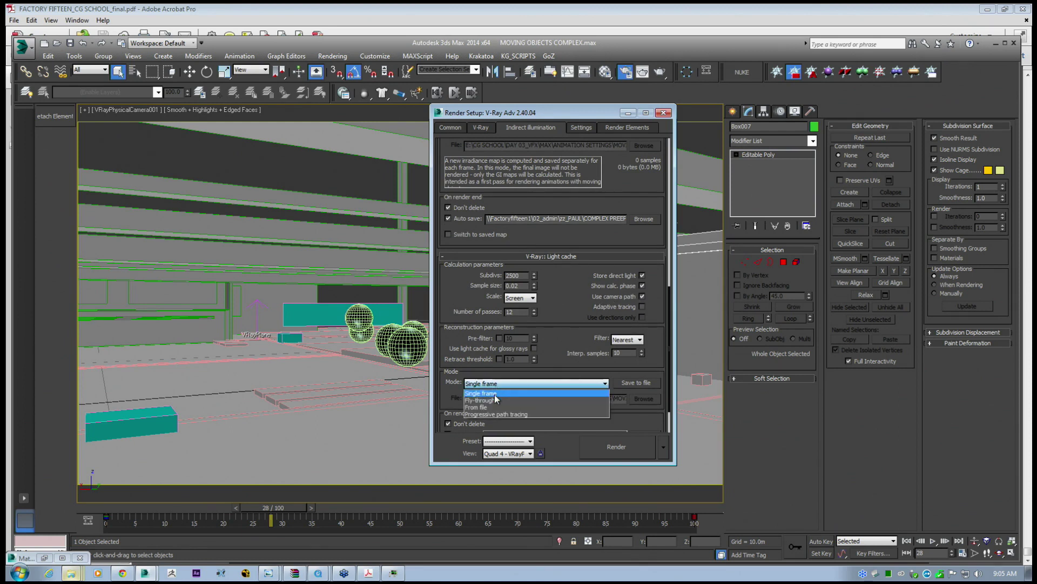
click(560, 317)
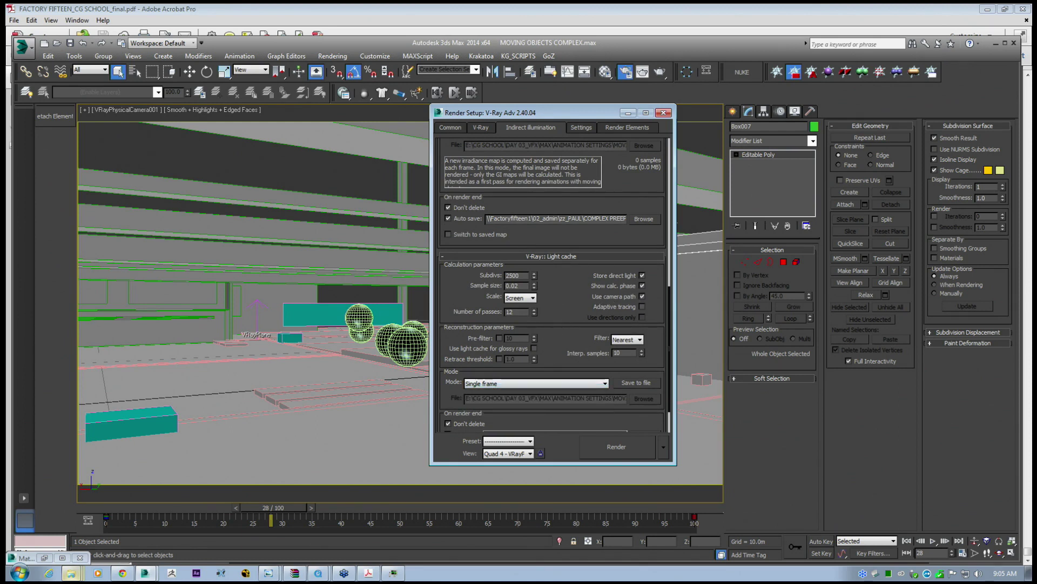
Compare the render's time output options with the light cache settings and move the Render Setup window aside.
click(449, 128)
drag(458, 117, 472, 105)
drag(649, 326, 597, 285)
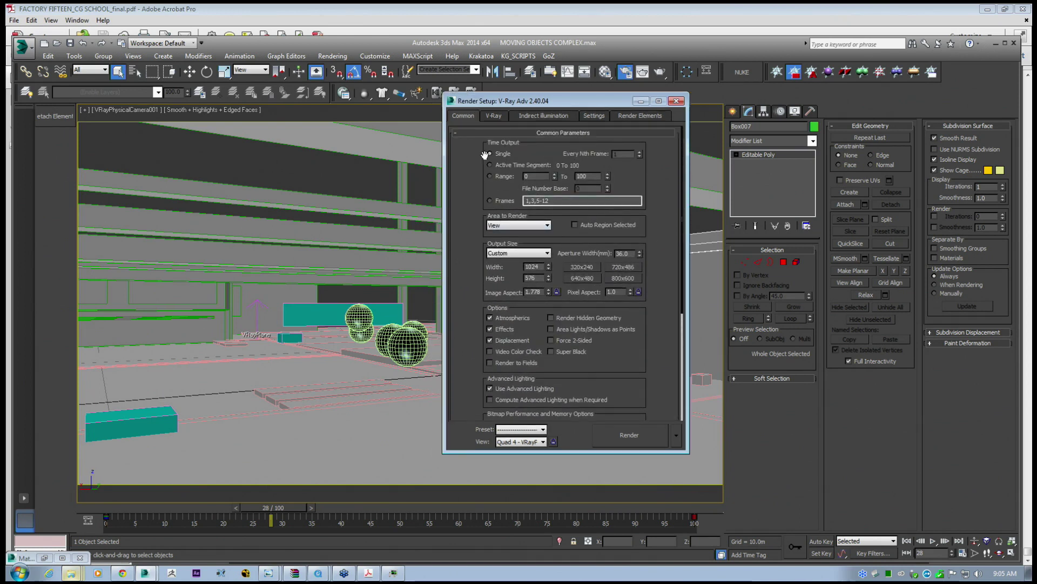
click(542, 116)
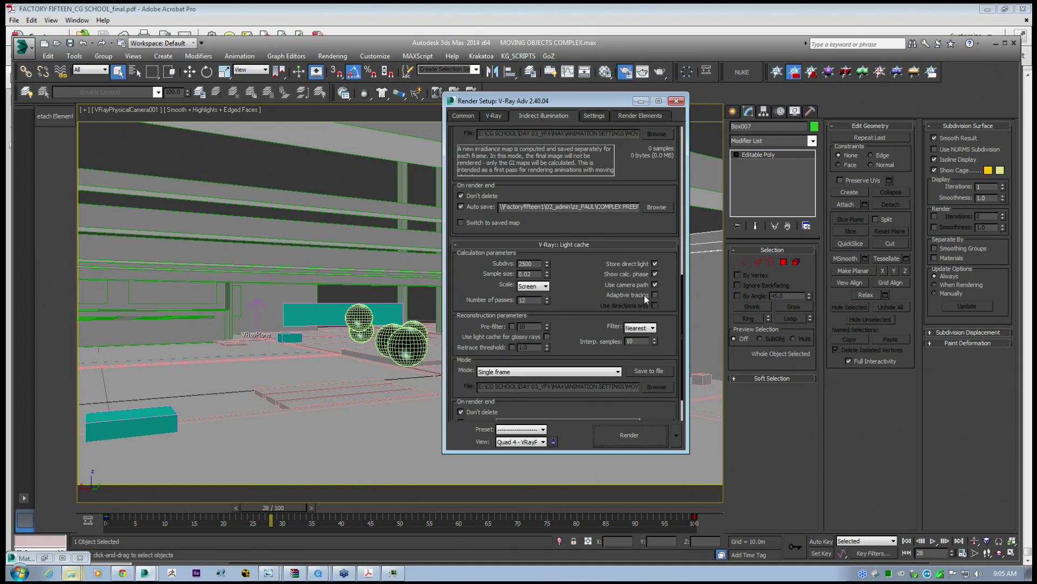
click(463, 117)
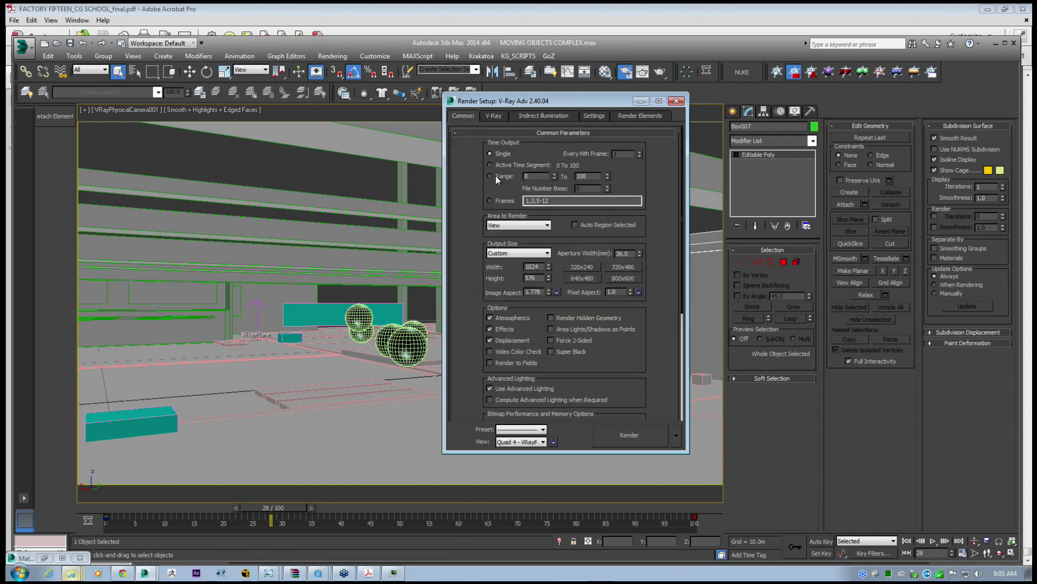
click(530, 117)
drag(539, 102, 582, 135)
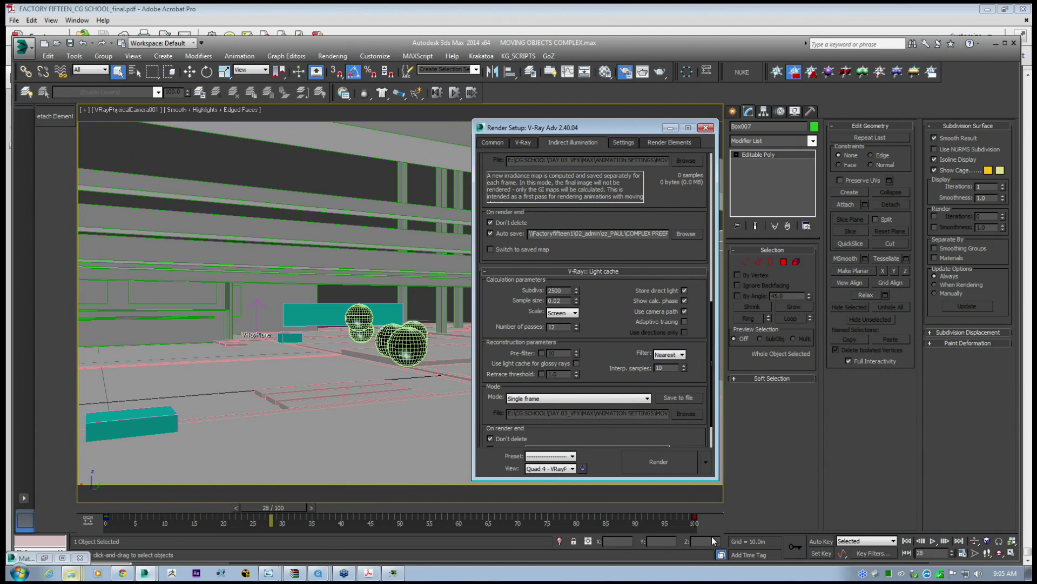
Set the light cache subdivisions to 2000 and turn off Use camera path.
drag(604, 313, 595, 361)
drag(601, 326, 589, 433)
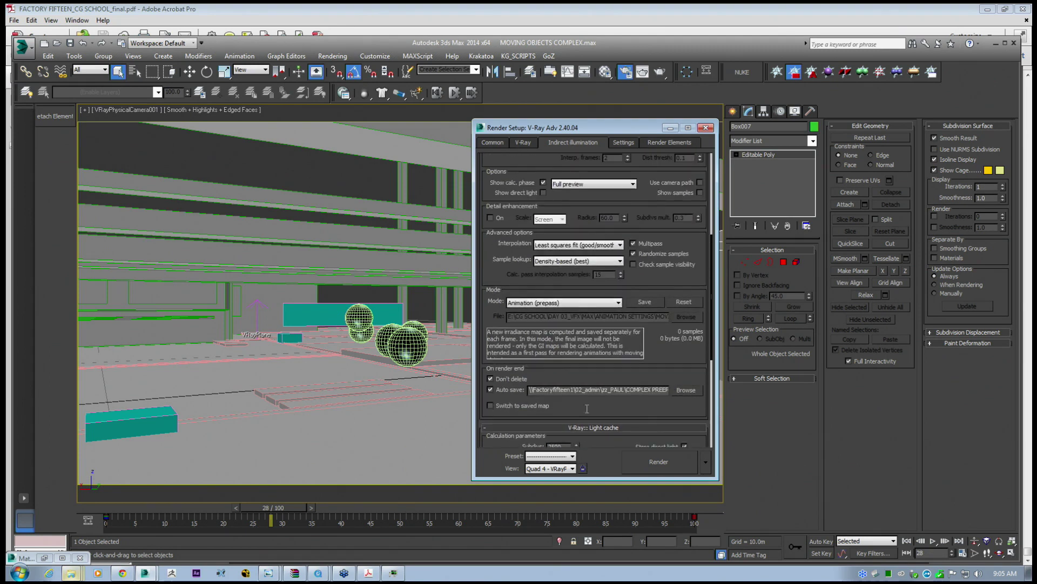
drag(576, 290, 570, 326)
drag(584, 265, 547, 174)
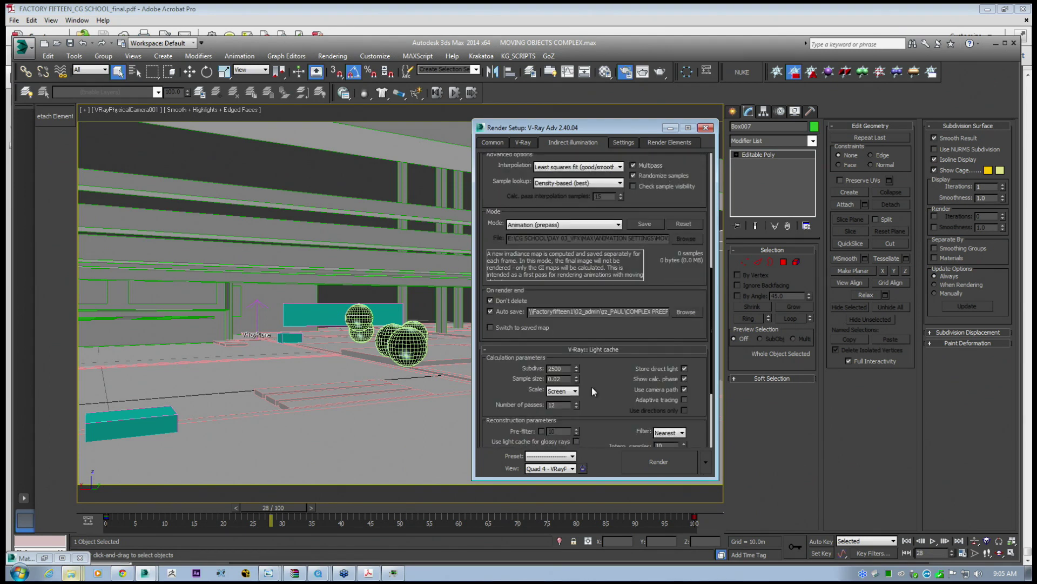
drag(595, 391, 604, 349)
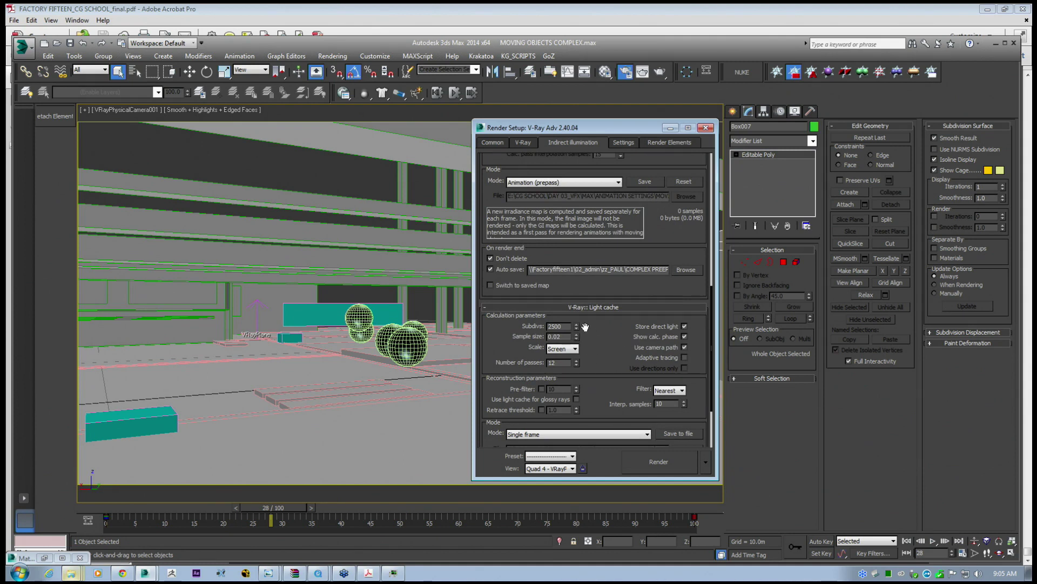
double_click(562, 326)
text(1000)
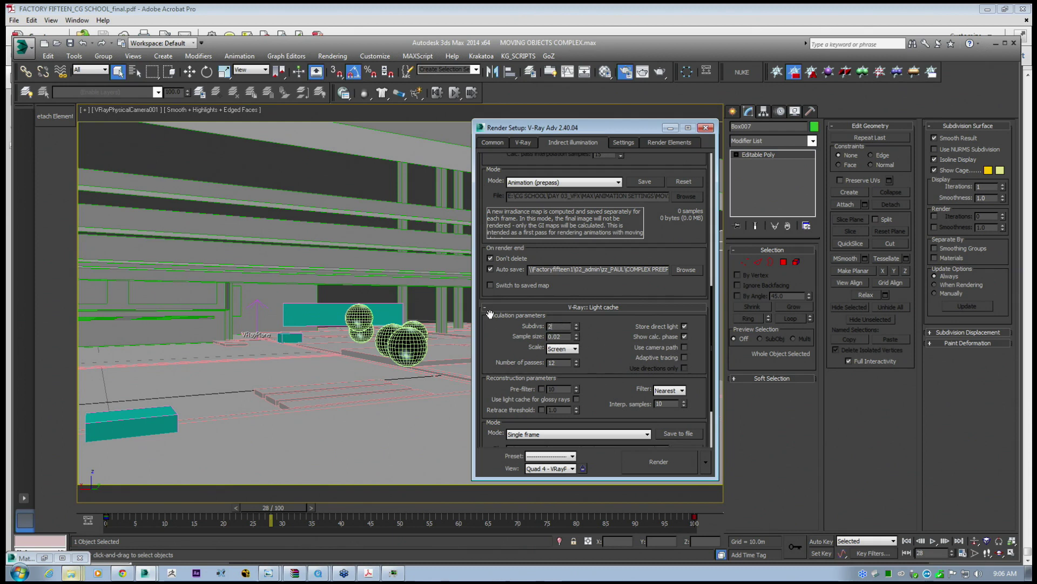
text(0)
key(Return)
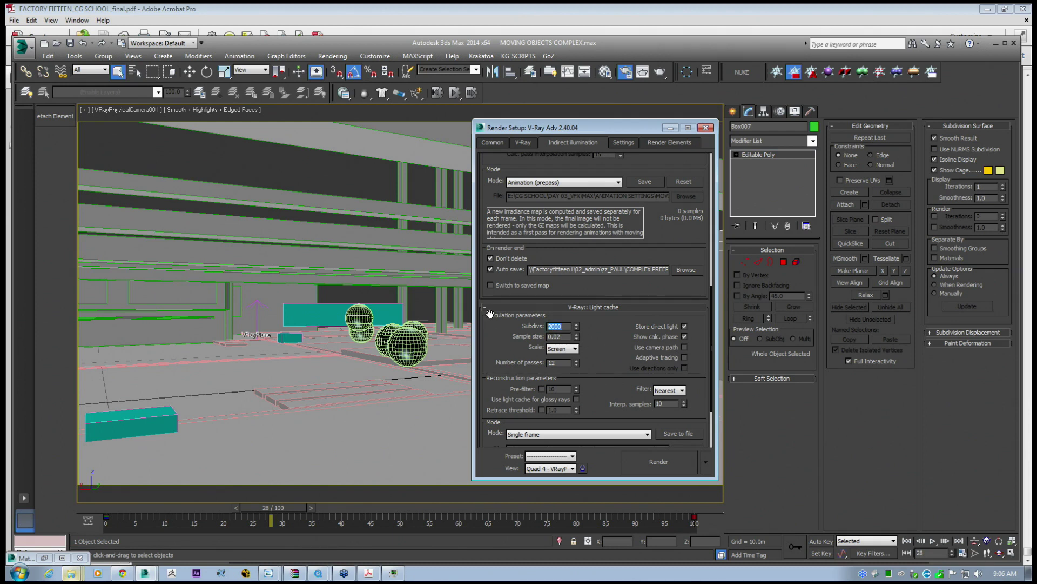
Turn on Don't render final image in the V-Ray global switches.
drag(602, 340, 584, 442)
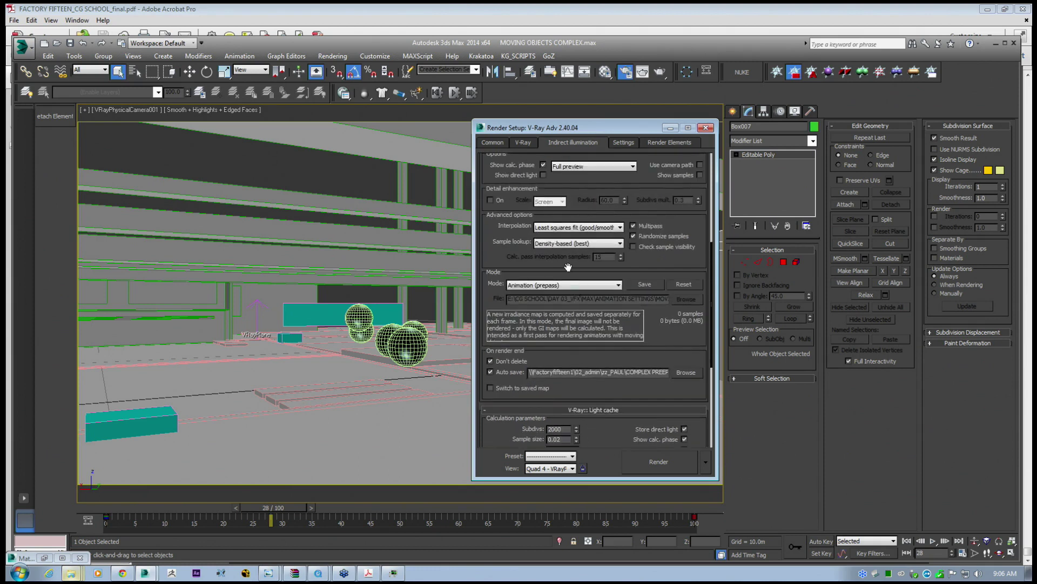
drag(566, 267, 563, 241)
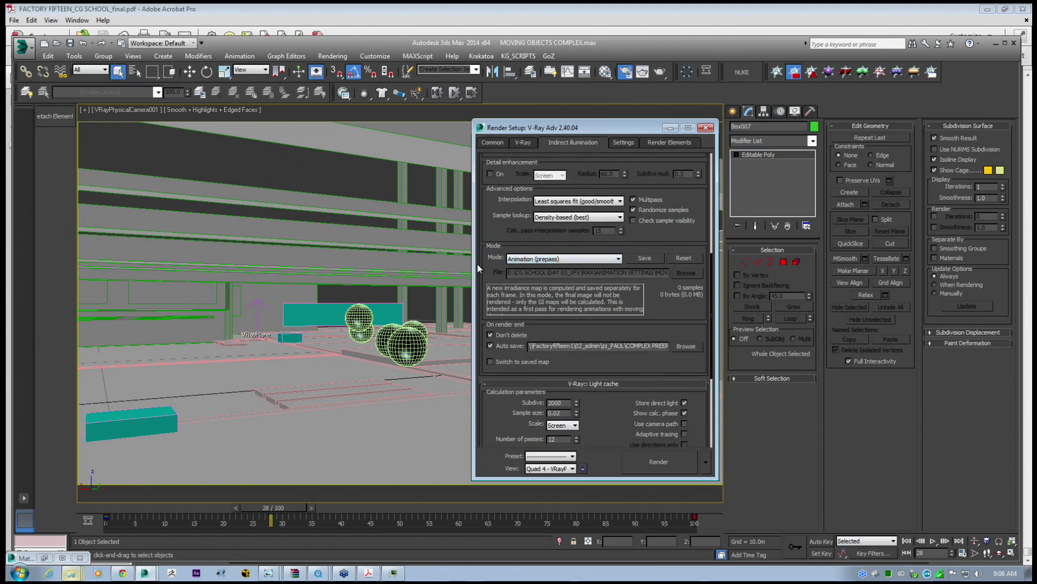
drag(544, 245, 544, 241)
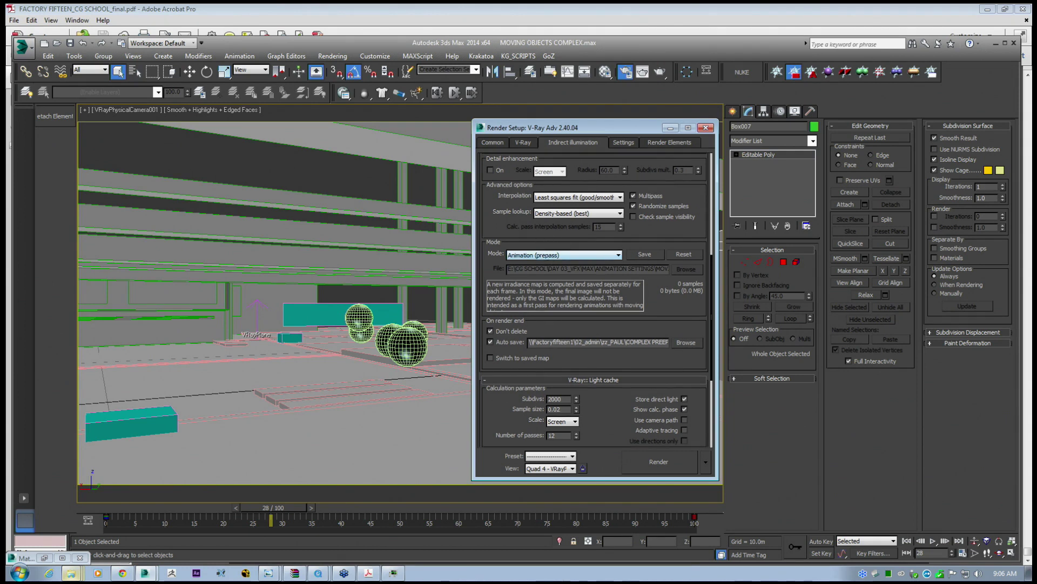
click(523, 142)
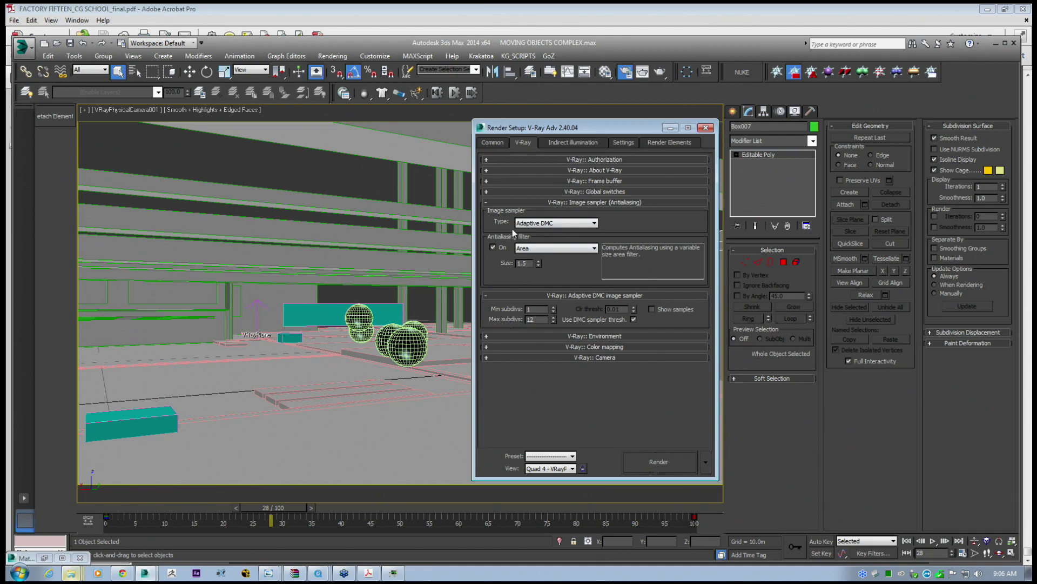
click(495, 191)
click(491, 306)
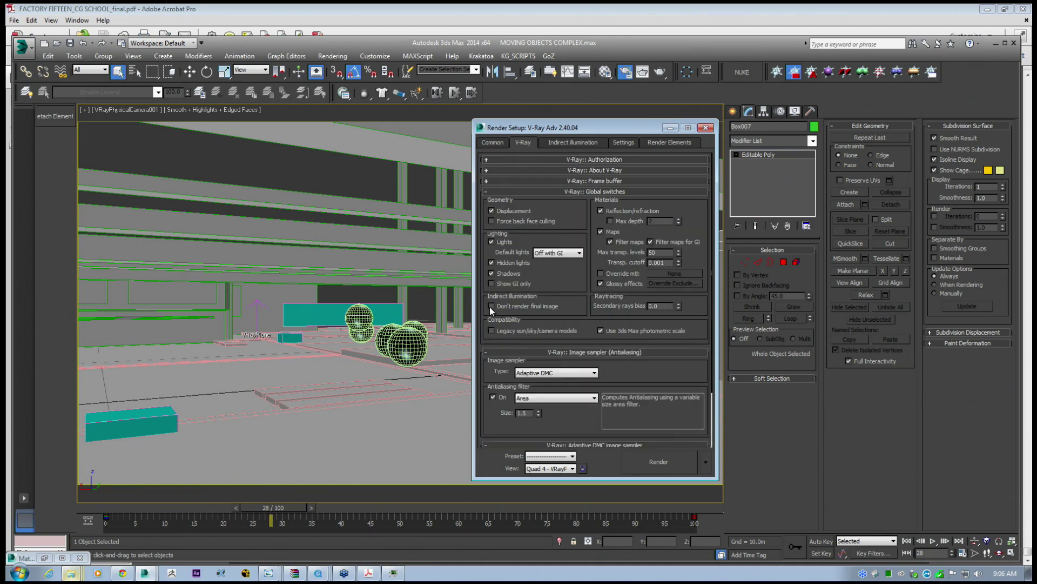
Review the irradiance map, light cache, render elements, DMC sampler and global switches settings.
click(553, 143)
scroll(574, 229, down, 10)
drag(606, 408, 601, 366)
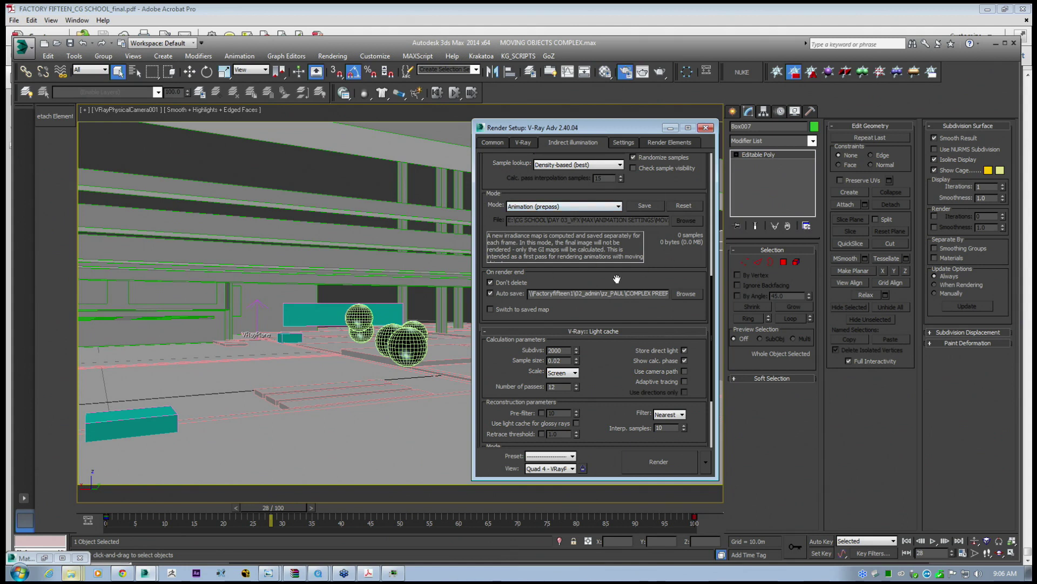
drag(587, 130, 586, 129)
drag(561, 190, 548, 357)
drag(584, 273, 559, 391)
click(659, 142)
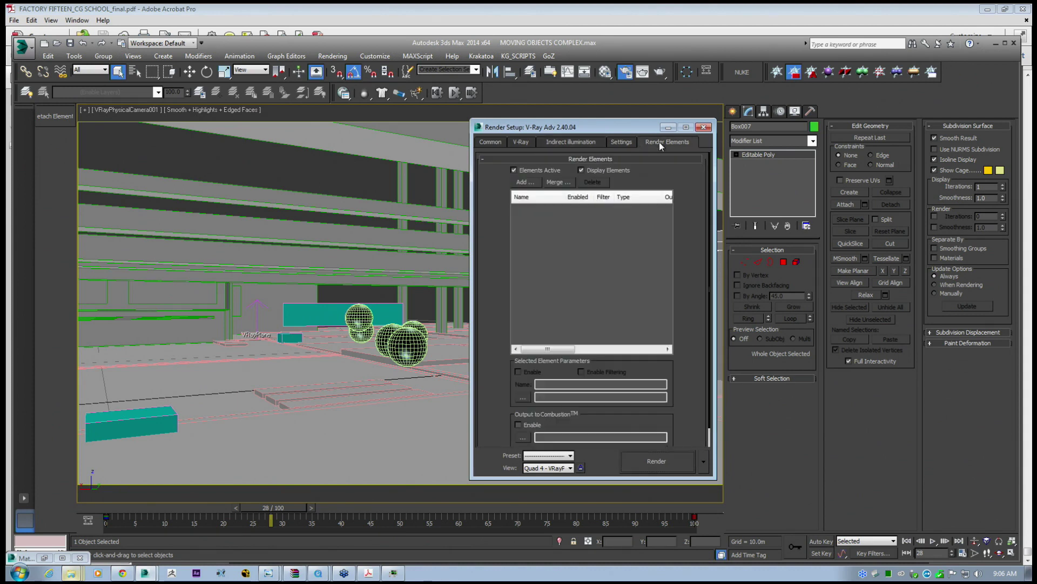
click(619, 141)
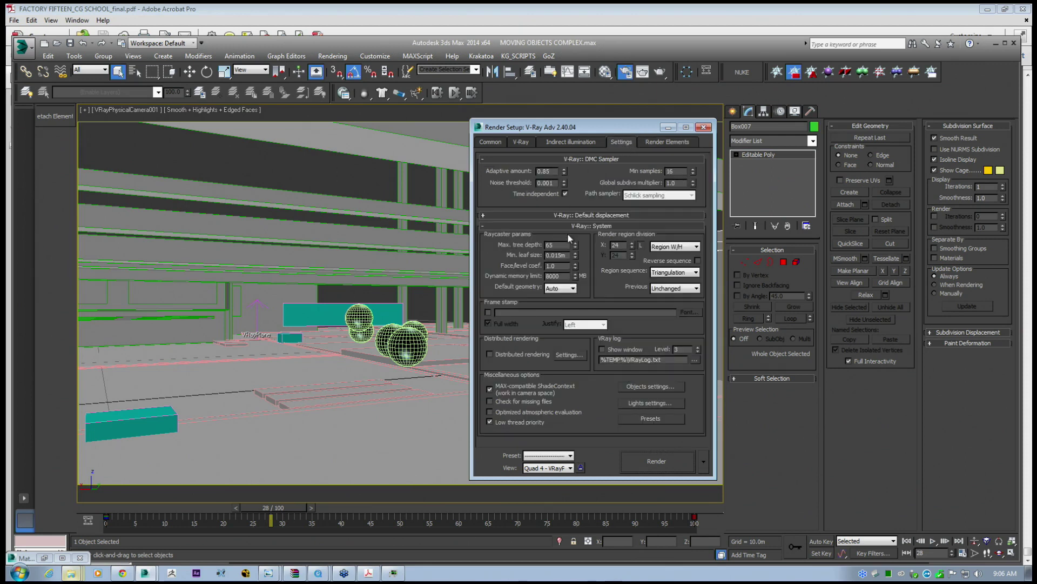
click(521, 142)
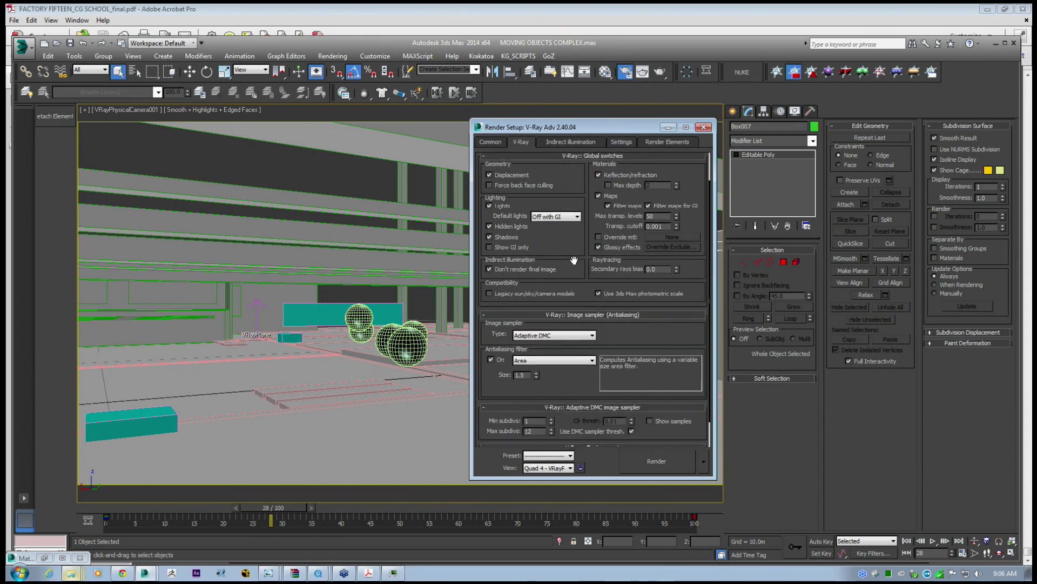
Save the irradiance map as MOVING OBJECTS COMPLEX_ CGSCHOOL_PREEPASS_ in the MOVING OBJECTS SIMPLE folder.
click(570, 142)
scroll(574, 338, down, 5)
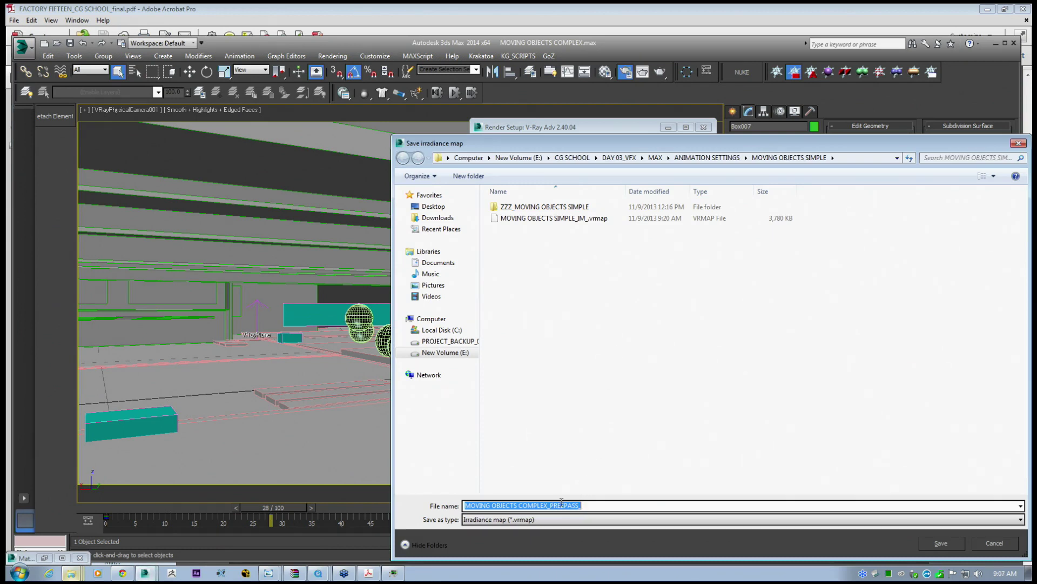
click(551, 505)
text(CGSCHOOL_)
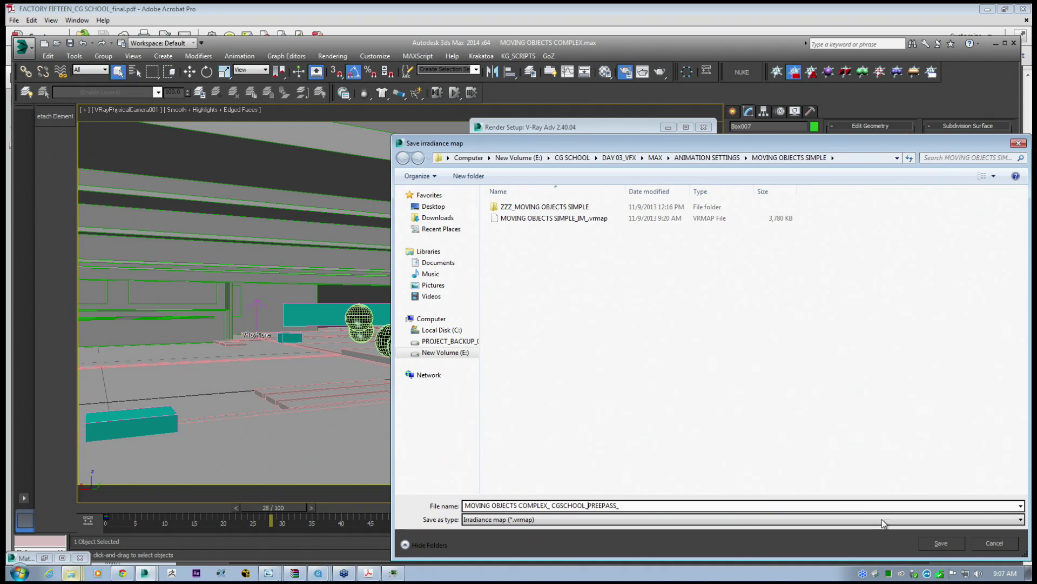
click(939, 542)
scroll(580, 342, down, 2)
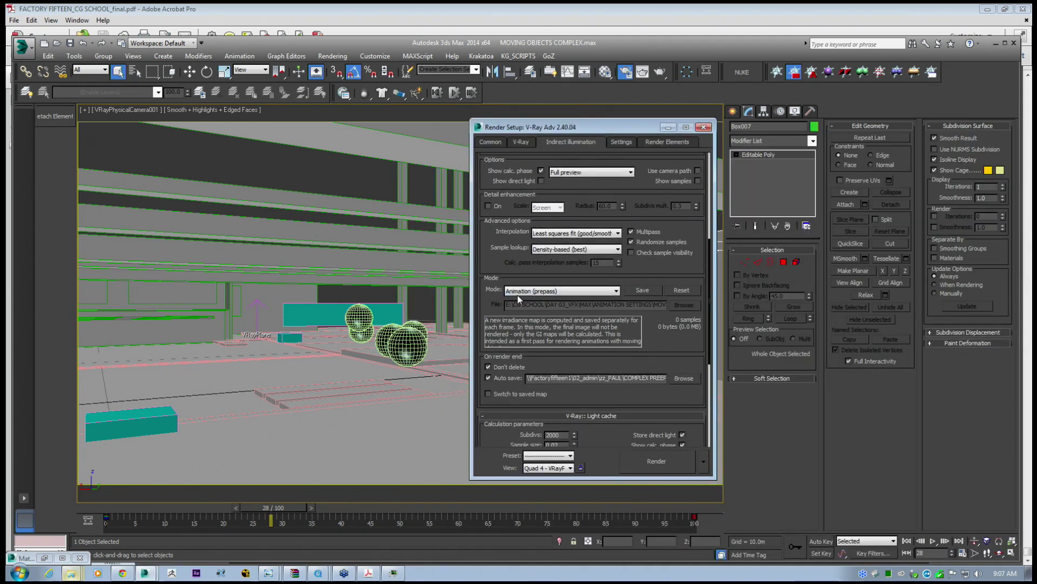
Browse for the irradiance map's auto save file, select MOVING OBJECTS COMPLEX_ CGSCHOOL_PREEPASS_.vrmap and widen the name column to show its full name.
scroll(545, 282, up, 1)
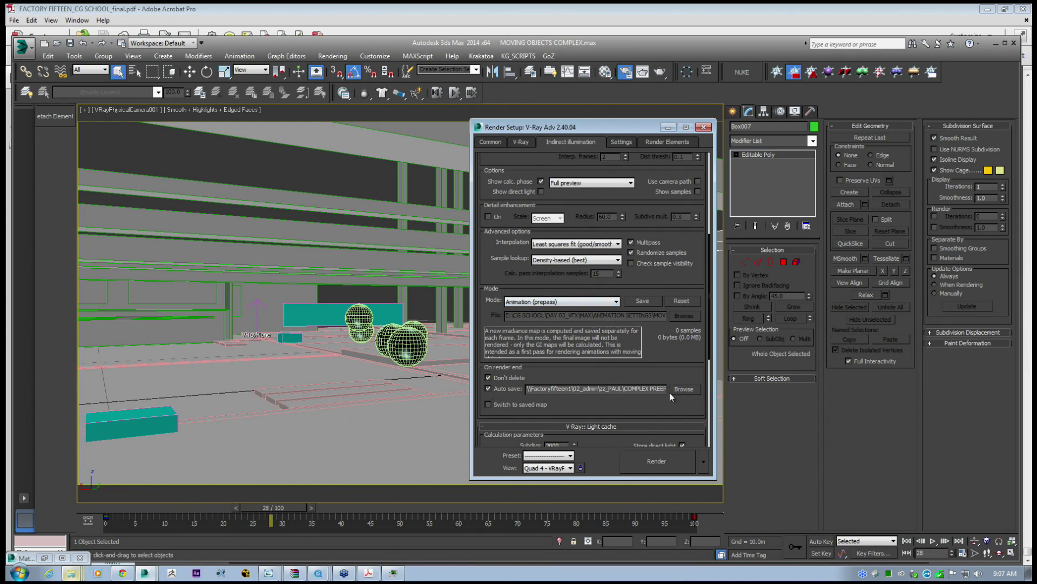
click(552, 391)
click(576, 218)
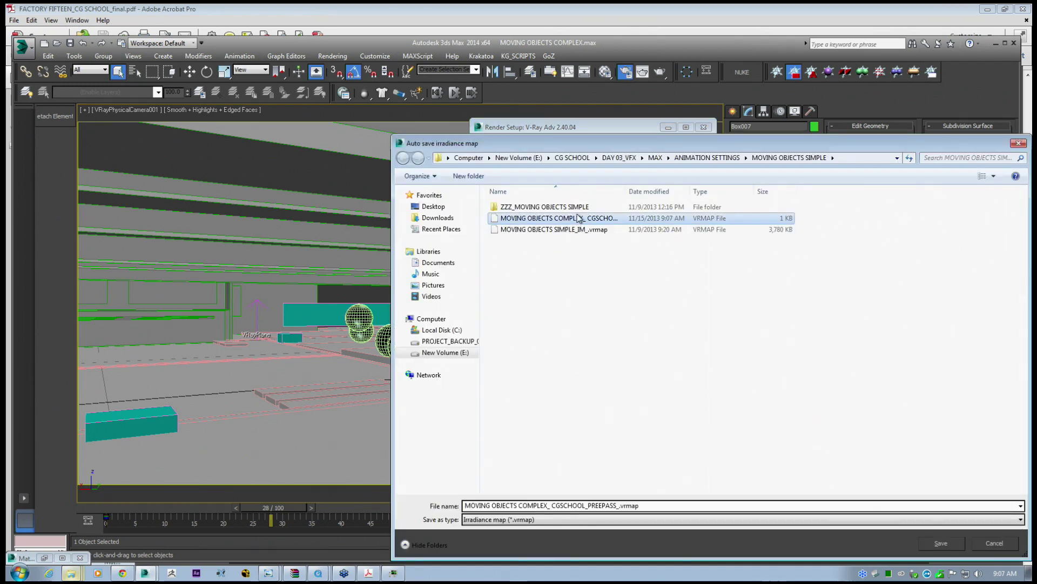
drag(593, 145, 481, 117)
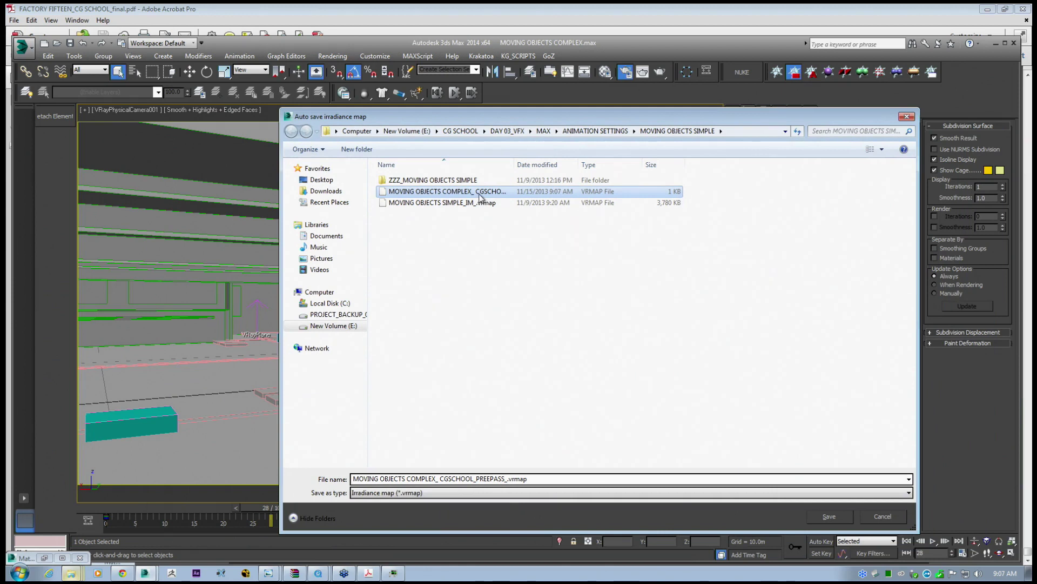
double_click(520, 165)
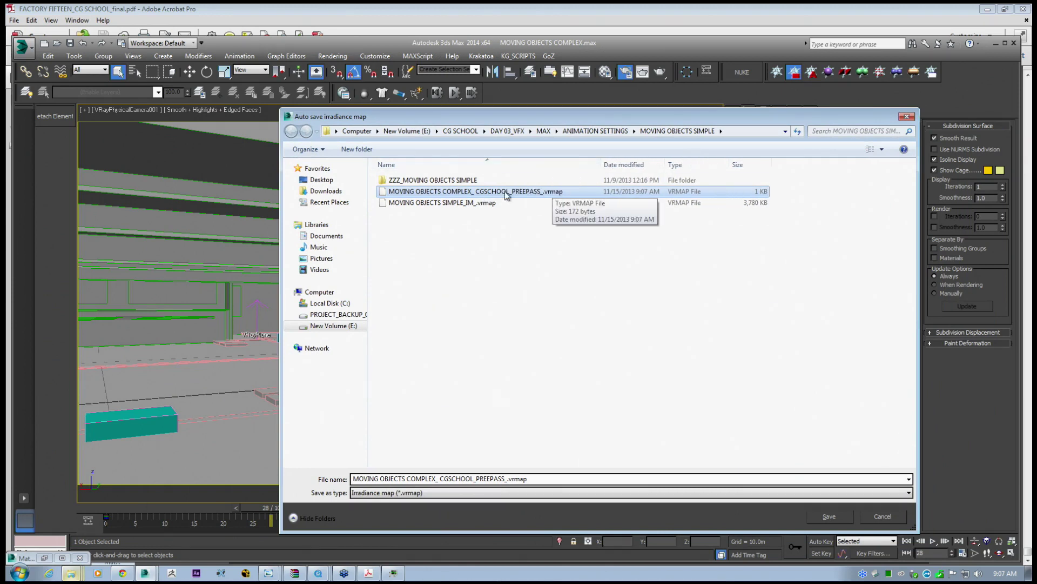
drag(477, 116, 382, 99)
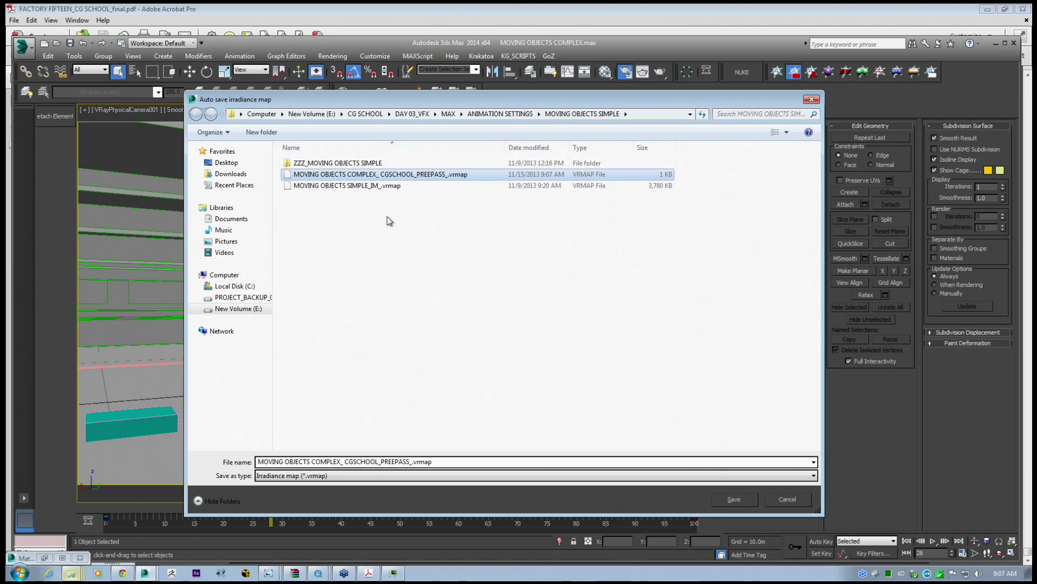
Create a folder named MO_PREEPASS inside the MOVING OBJECTS SIMPLE folder.
right_click(315, 247)
mouse_move(351, 359)
click(453, 361)
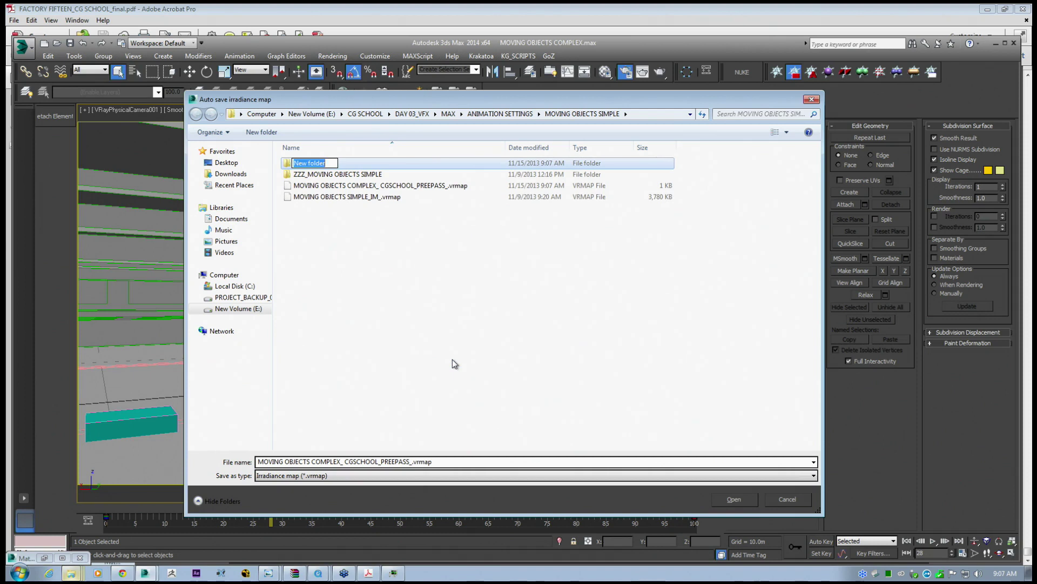
text(MO_PREES)
key(BackSpace)
text(PASS)
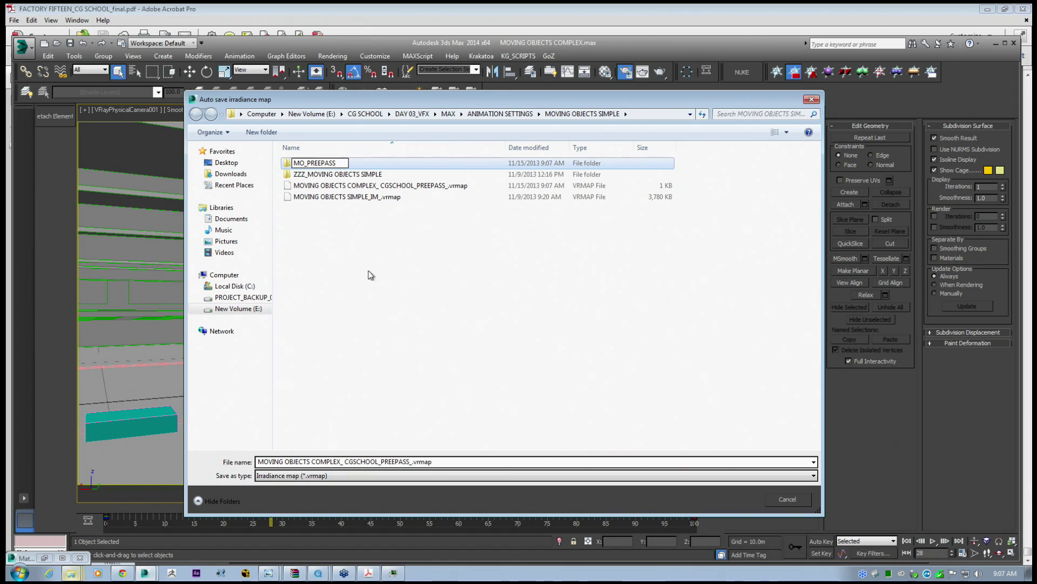
click(393, 307)
Move the CGSCHOOL_PREEPASS_ vrmap file into MO_PREEPASS and set it there as the irradiance map's auto save file.
drag(364, 186, 328, 164)
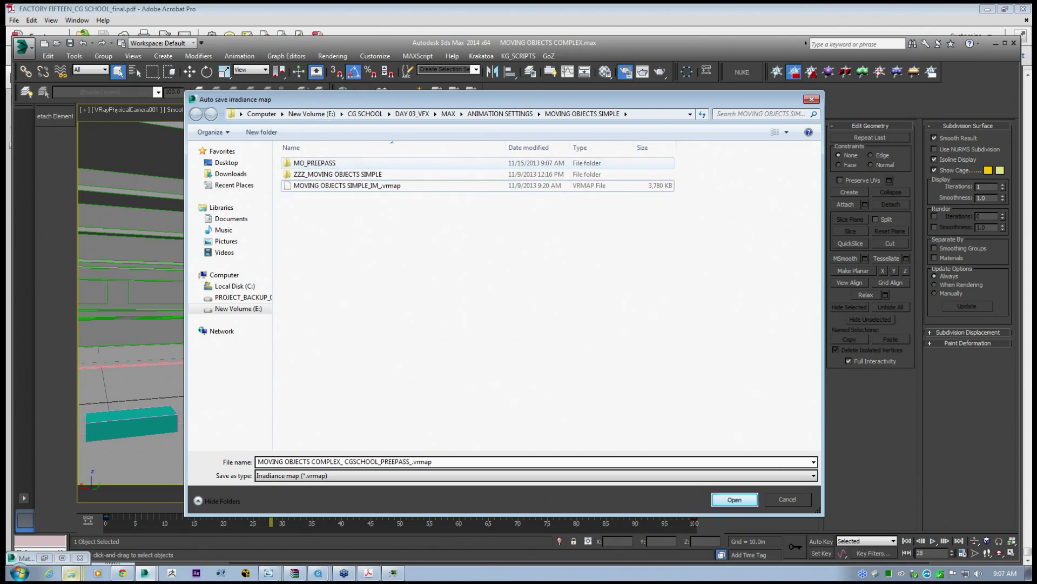
double_click(319, 163)
click(355, 163)
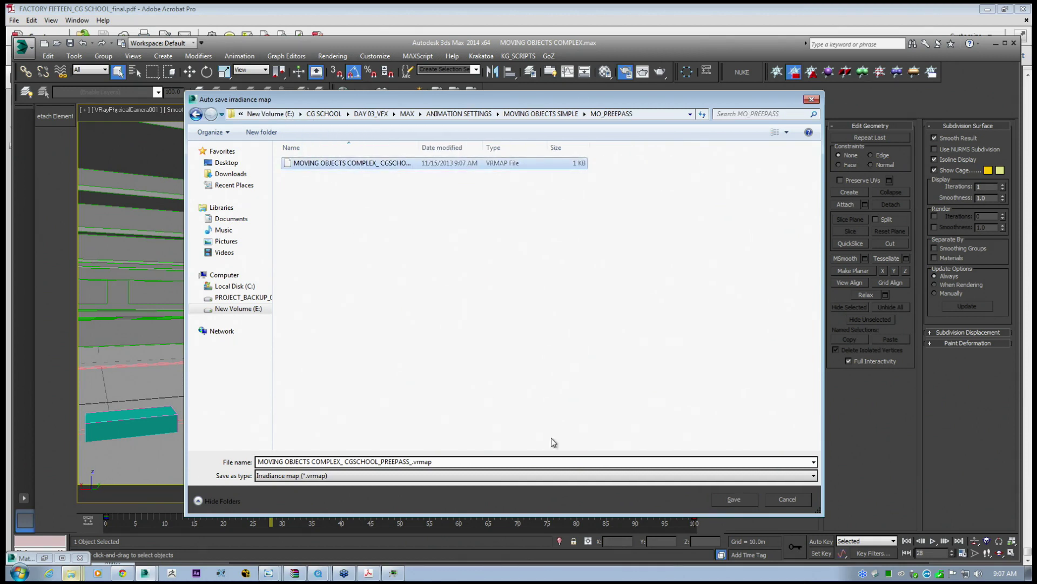
click(733, 501)
Save the irradiance map over the CGSCHOOL_PREEPASS_ vrmap in MO_PREEPASS and check the auto save location.
click(575, 293)
drag(578, 285, 601, 320)
click(656, 340)
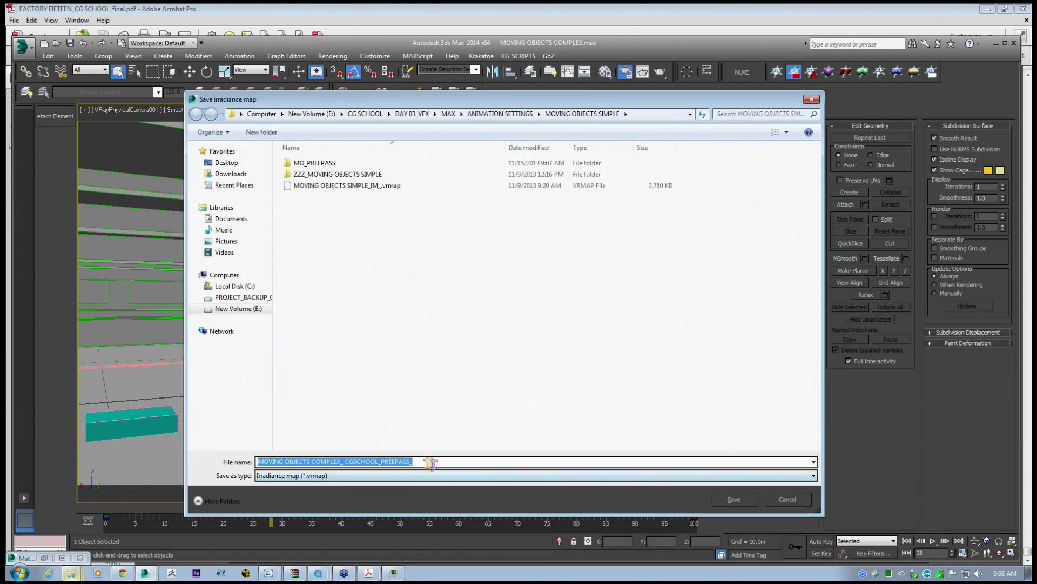
double_click(319, 163)
click(324, 163)
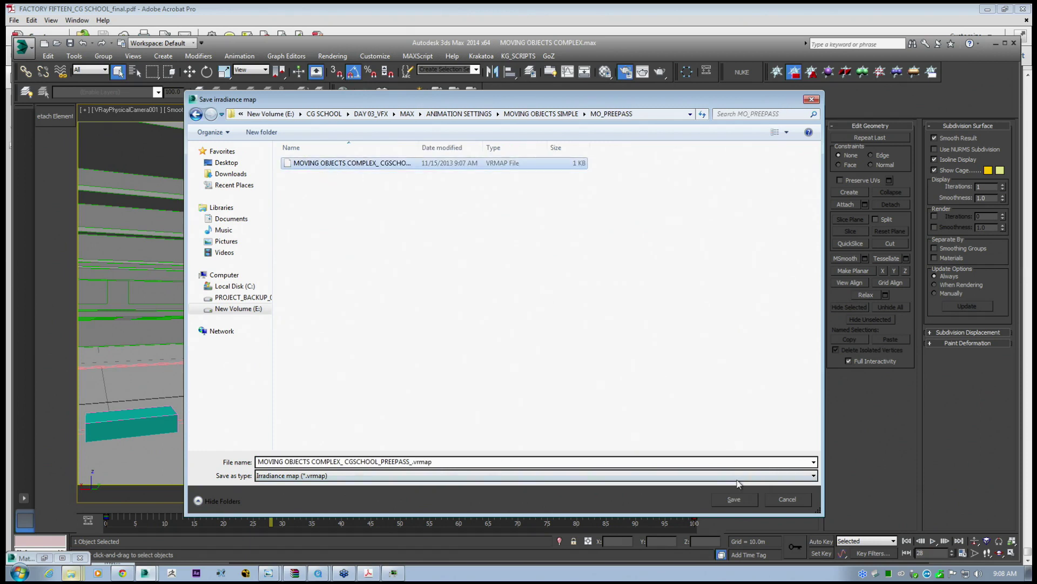
click(738, 499)
click(570, 296)
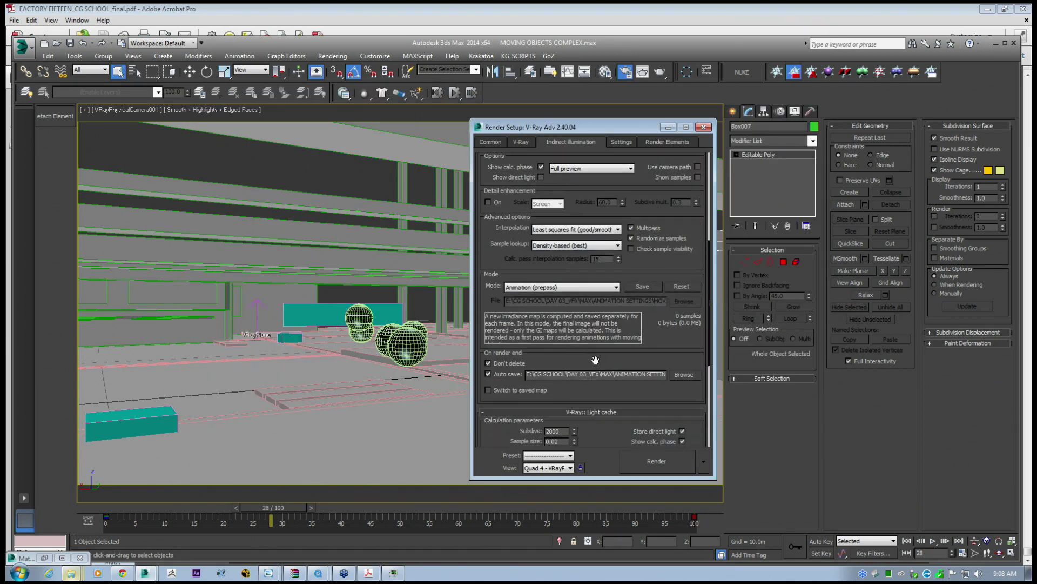
click(682, 374)
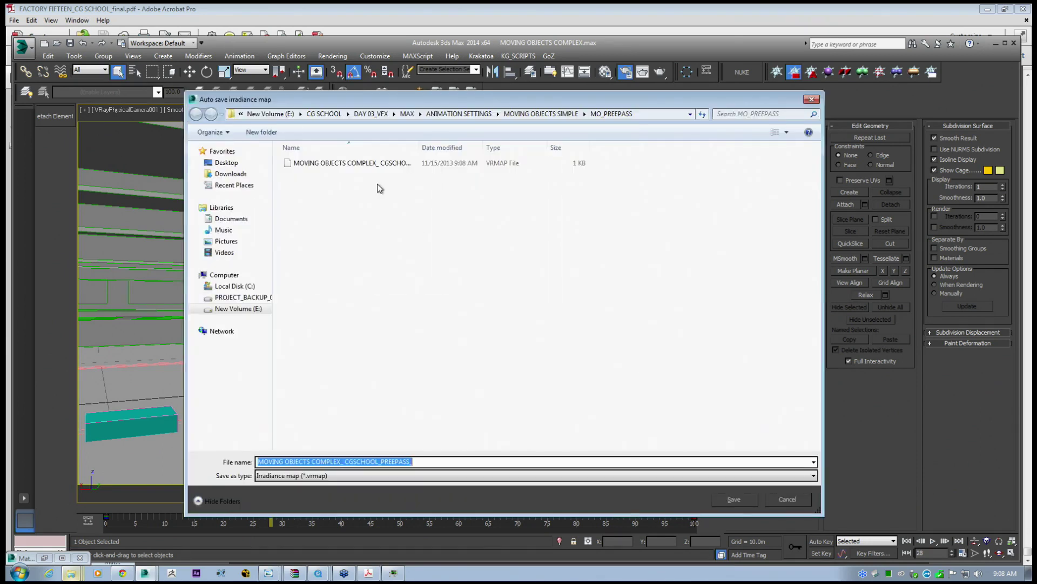
click(776, 501)
Save the light cache in the MO_PREEPASS folder, adding CGSCHOOL before LC_ in its MOVING OBJECTS COMPLEX file name.
drag(619, 362, 580, 221)
drag(612, 320, 607, 249)
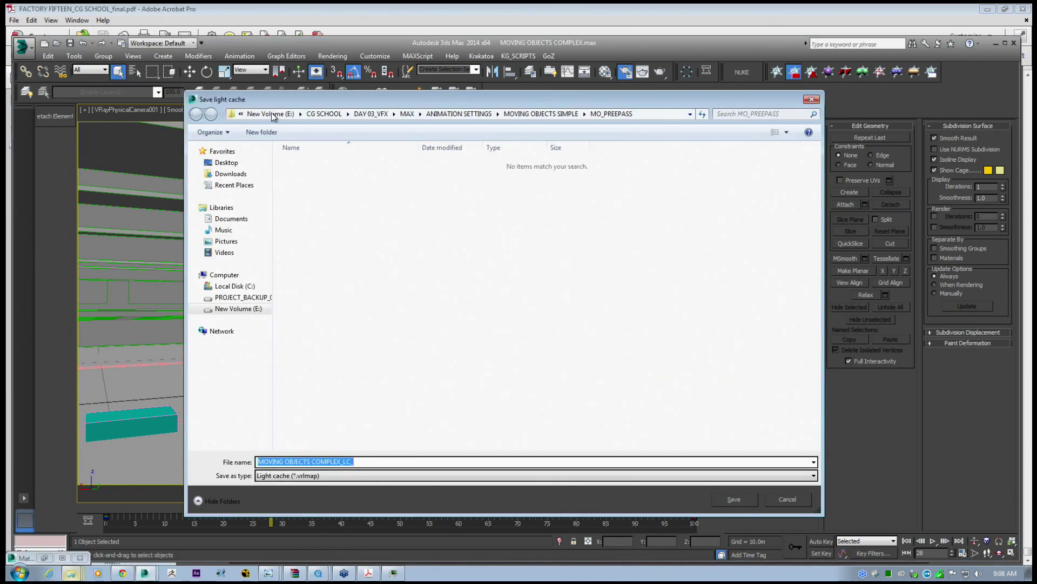
click(343, 461)
text(PREE)
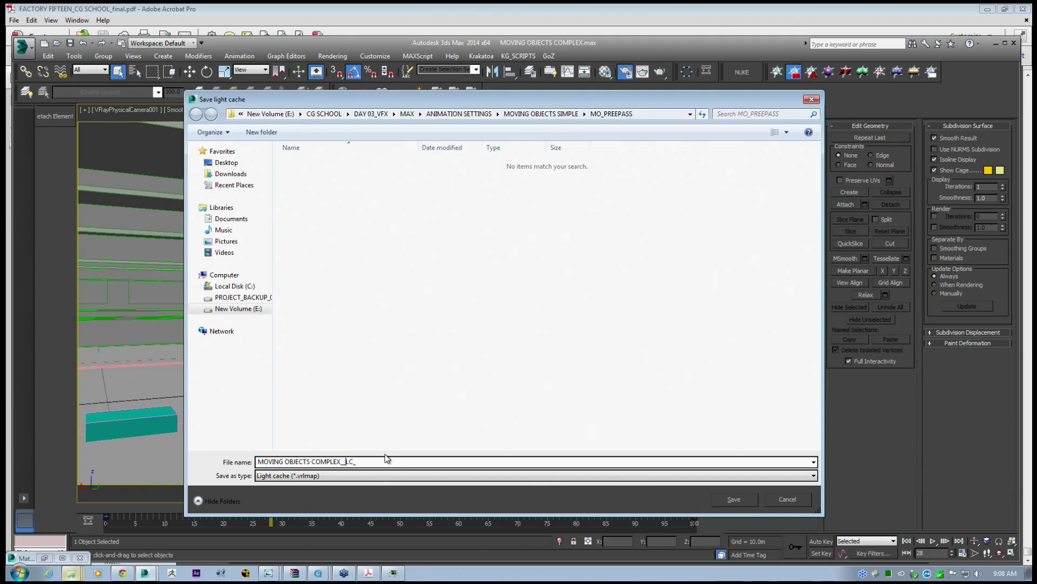
key(BackSpace)
key(BackSpace)
key(BackSpace)
key(BackSpace)
text(CGSCHOOL)
click(737, 499)
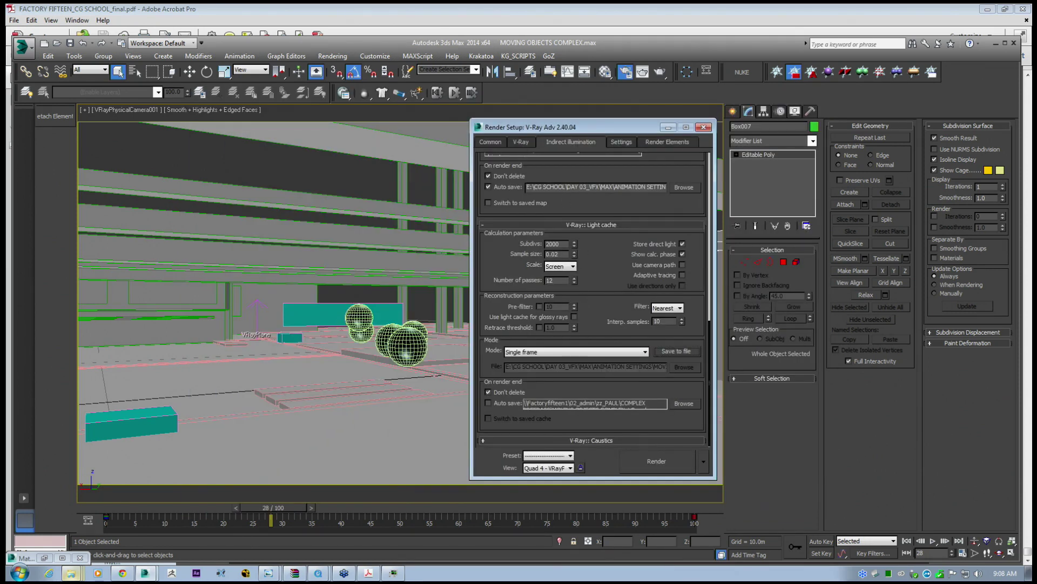
mouse_move(588, 130)
mouse_down()
mouse_move(579, 128)
mouse_move(590, 132)
mouse_up()
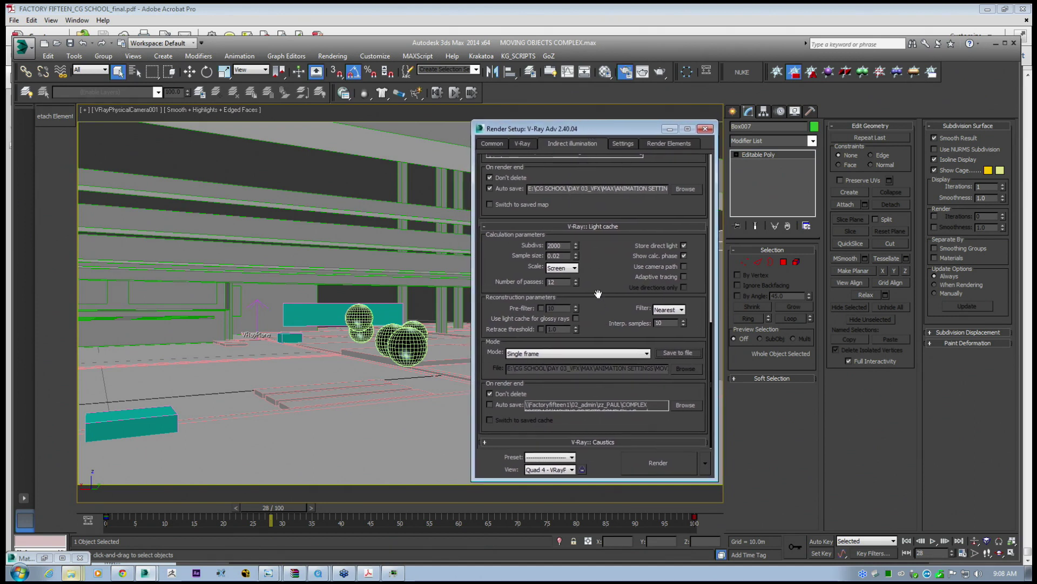
scroll(612, 266, up, 5)
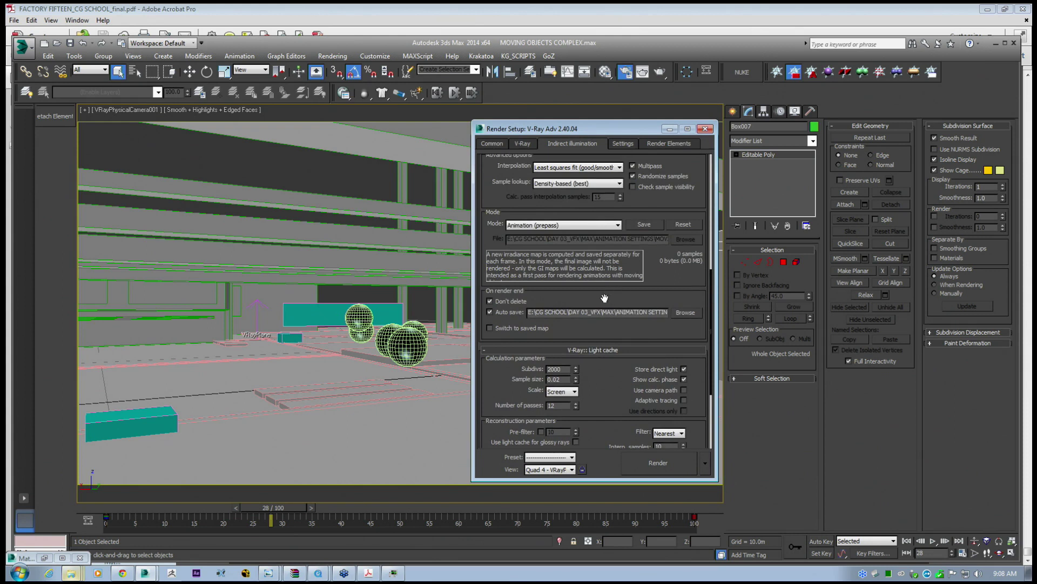
Enable light cache auto save and point it to MOVING OBJECTS COMPLEX__CGSCHOOL_LC_.vrlmap in the MO_PREEPASS folder.
scroll(579, 286, down, 5)
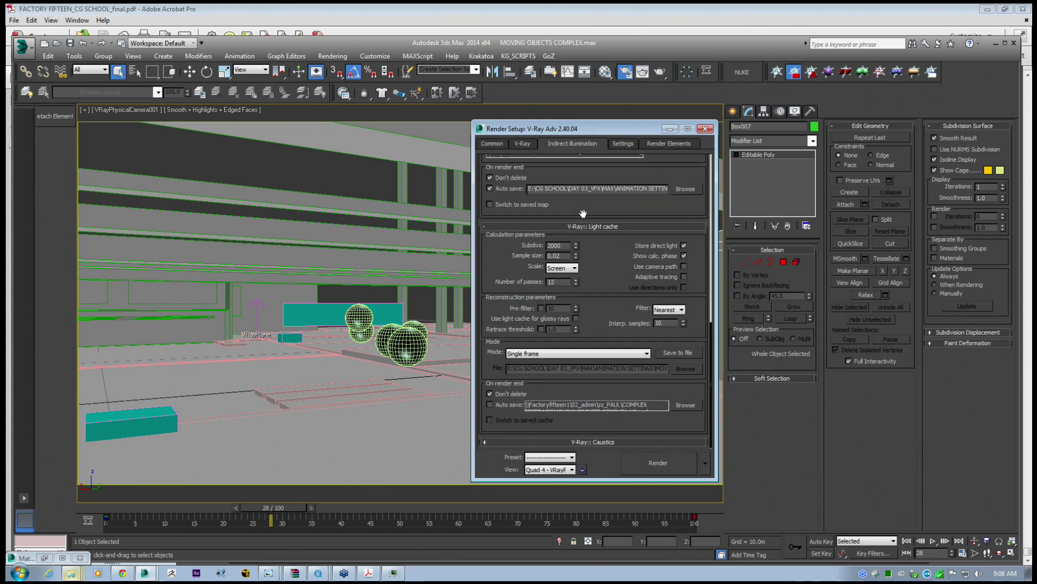
click(492, 404)
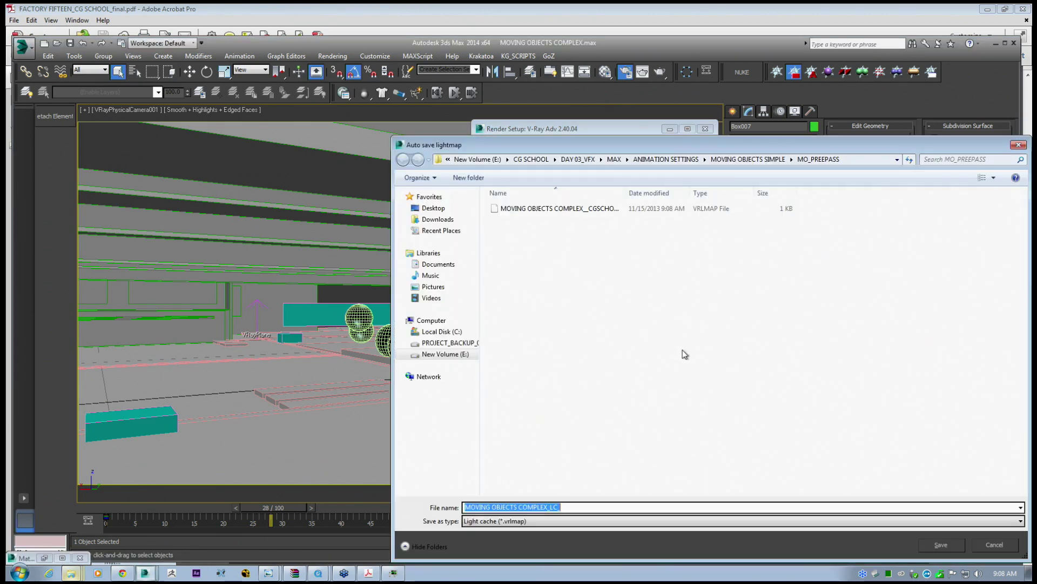
drag(688, 145, 590, 140)
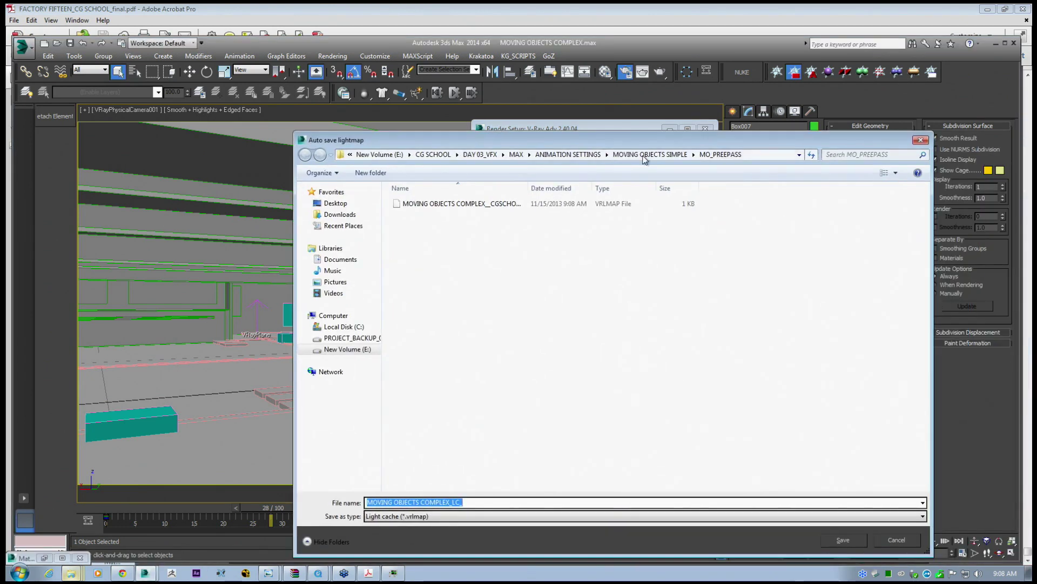
click(466, 205)
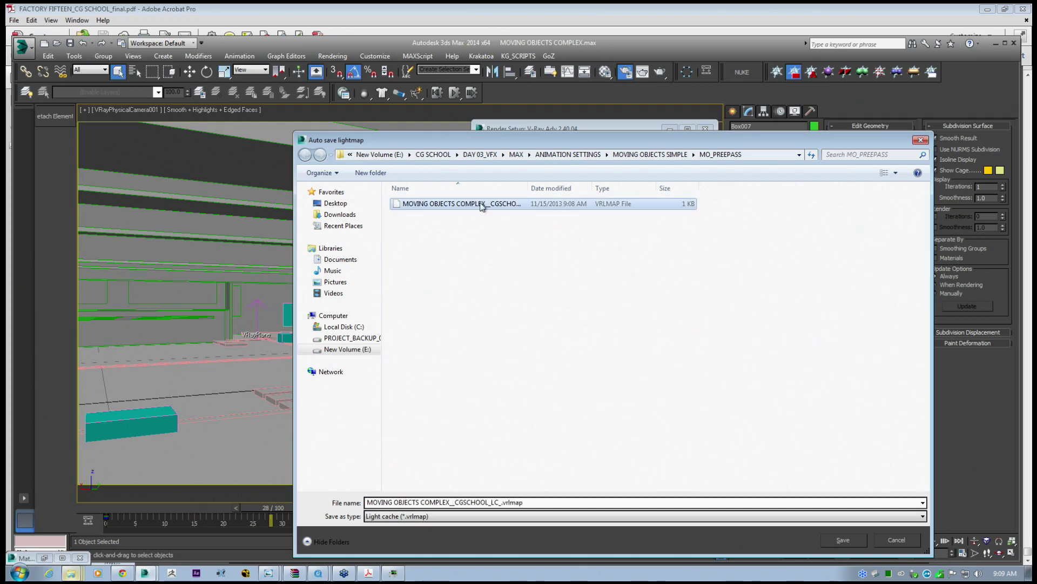
click(859, 543)
click(568, 294)
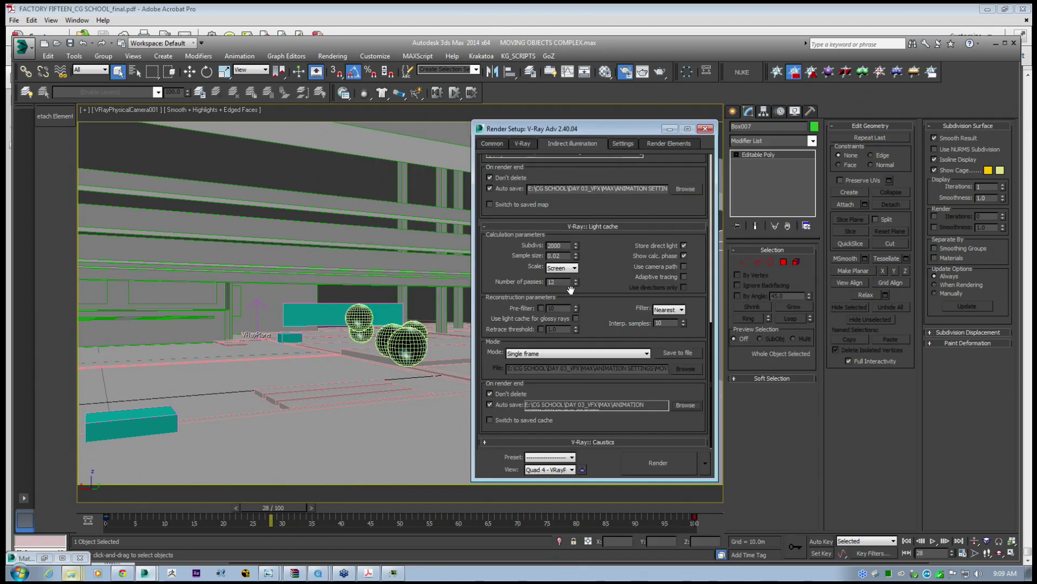
Review the GI engines, irradiance map parameters, prepass mode and auto save settings of the indirect illumination setup.
drag(587, 281, 584, 432)
drag(568, 239, 549, 405)
drag(578, 336, 575, 359)
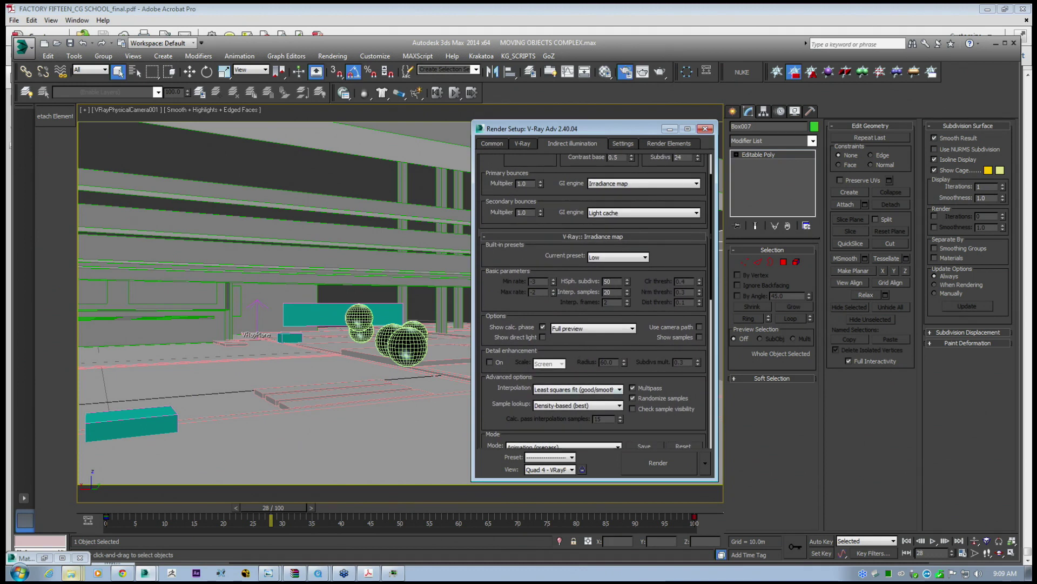
drag(577, 349, 576, 309)
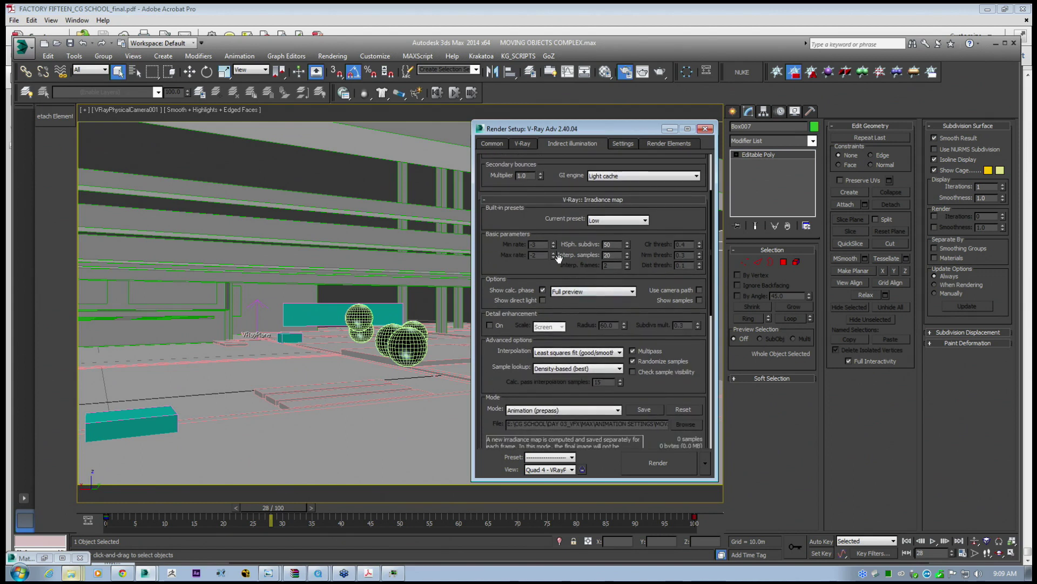
drag(657, 260, 658, 248)
drag(584, 332, 584, 238)
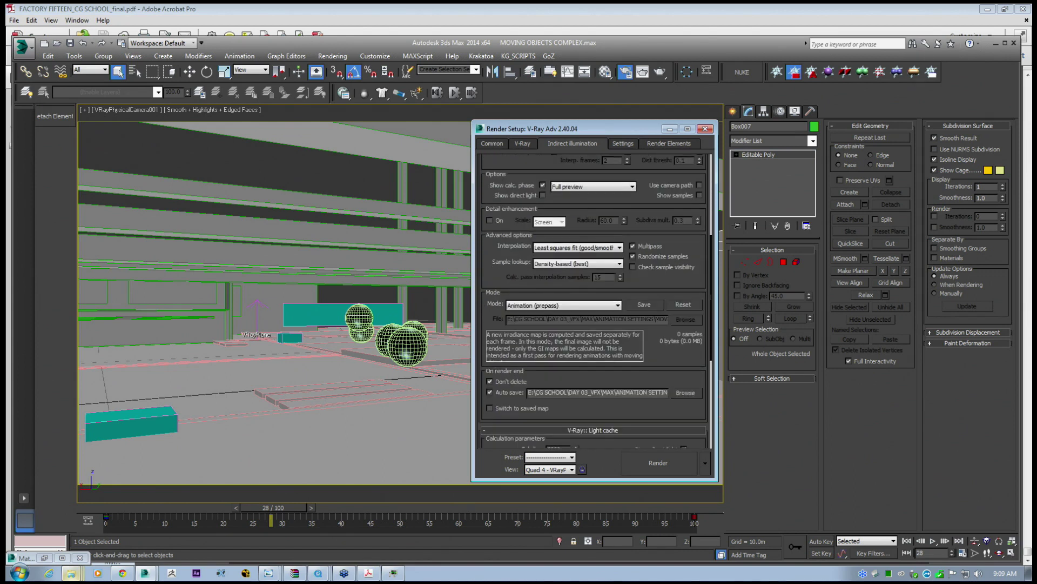
drag(567, 292, 567, 156)
drag(600, 352, 571, 446)
drag(578, 251, 592, 320)
Check the common render parameters, including time output and output size, and return to the irradiance map's mode settings.
click(626, 143)
click(524, 145)
drag(535, 130, 561, 121)
click(520, 137)
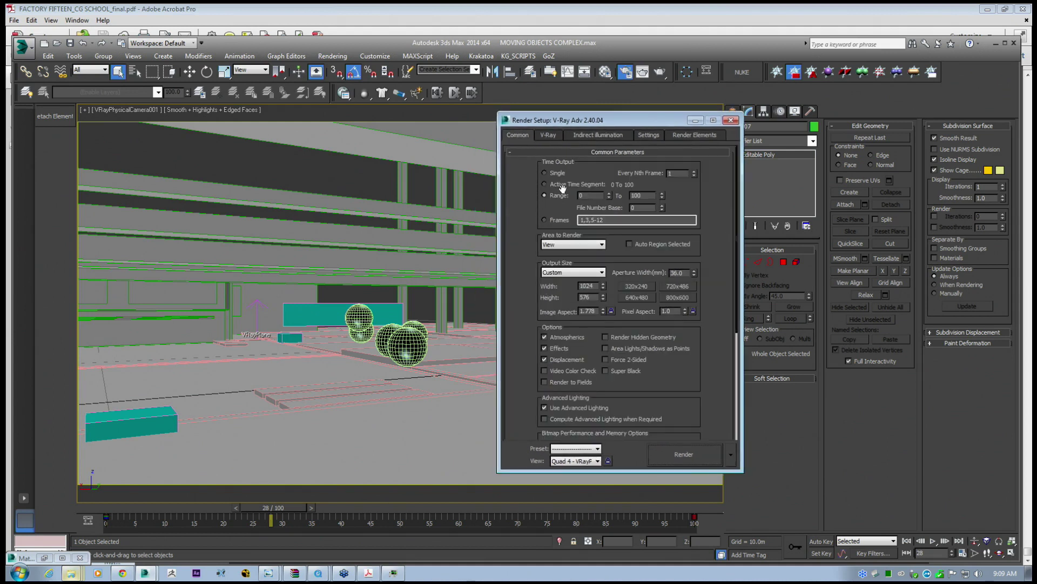
drag(591, 125, 566, 128)
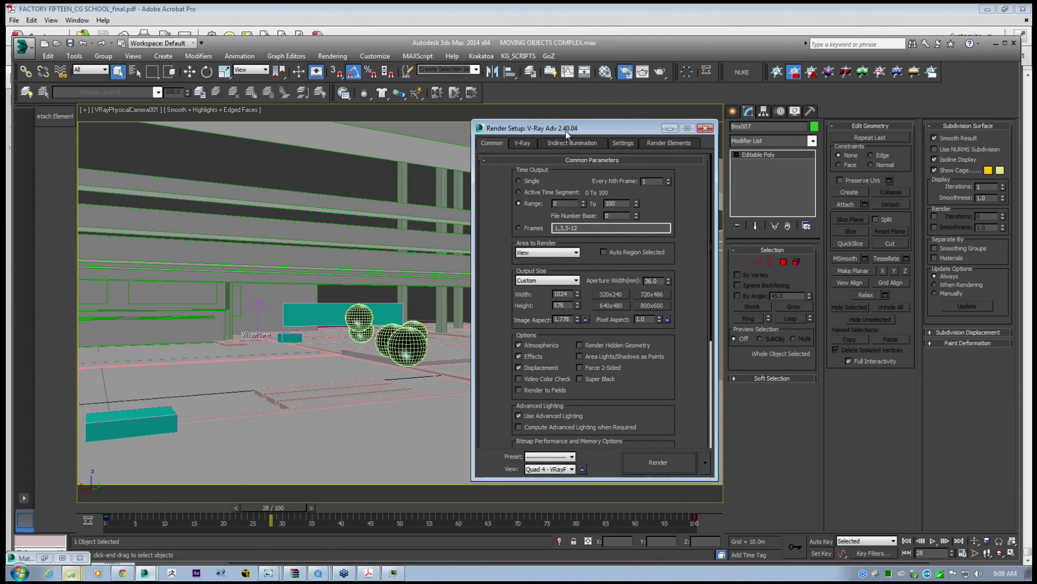
click(568, 141)
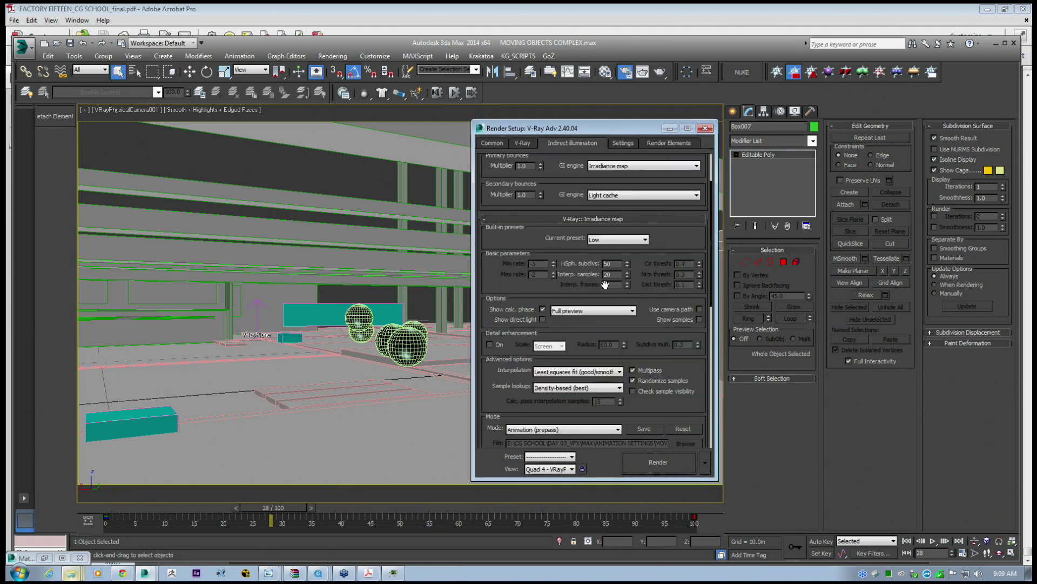
drag(581, 343, 588, 246)
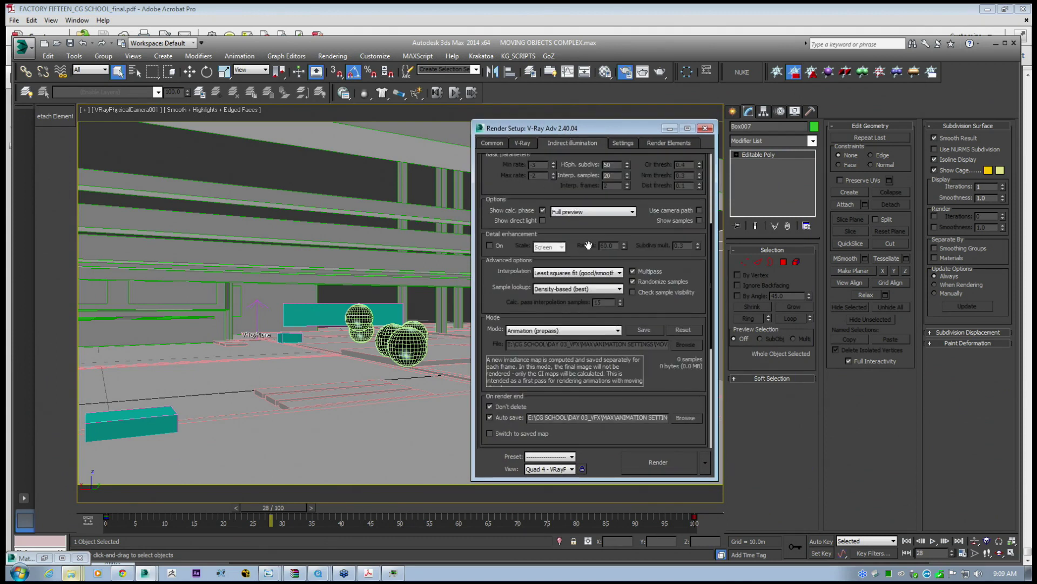
Try the irradiance map's Animation (rendering) mode to inspect its interpolation frames, and return it to Animation (prepass).
click(541, 331)
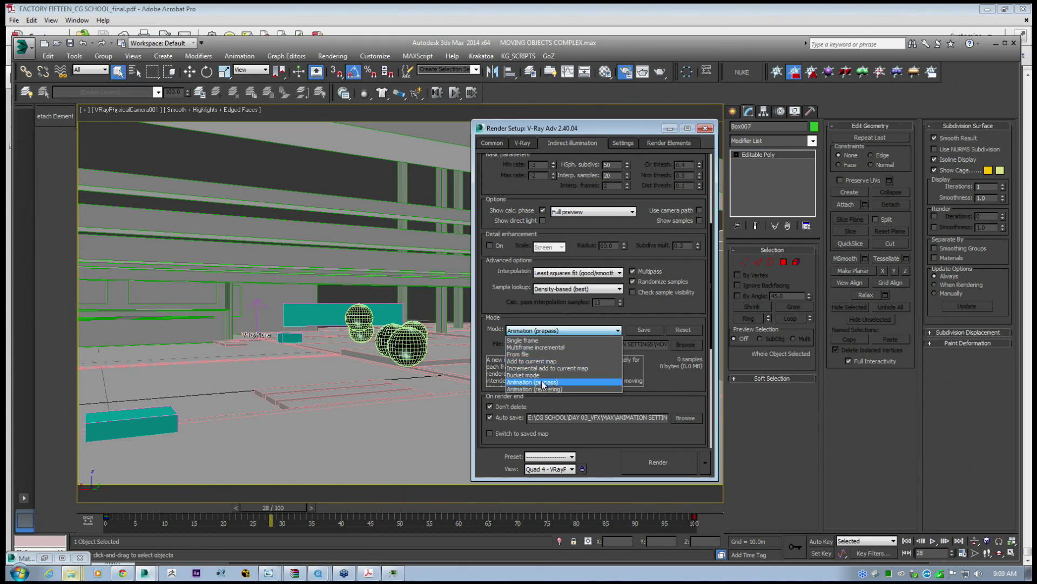
click(553, 309)
scroll(615, 185, down, 1)
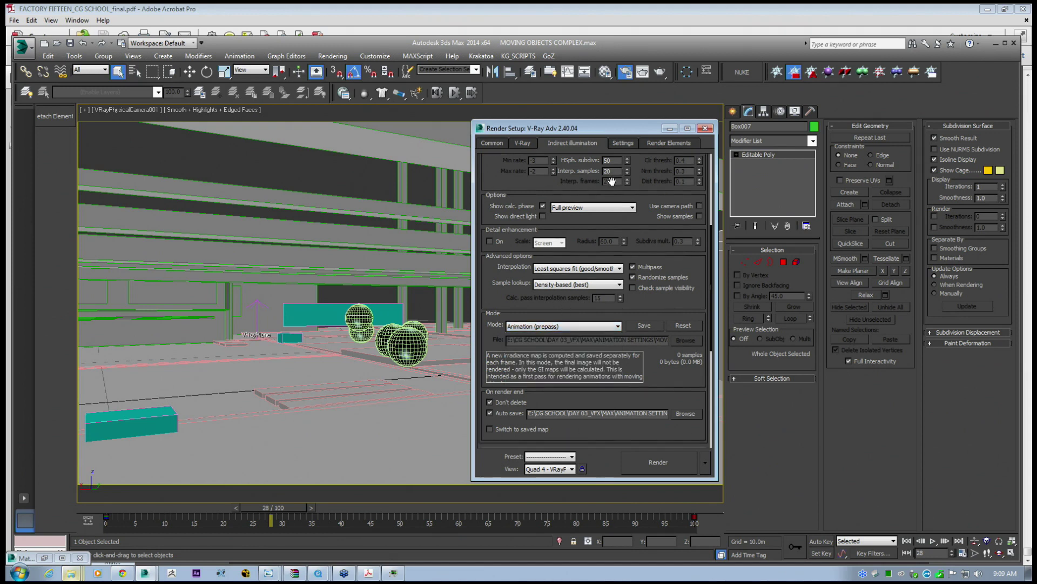
click(554, 326)
click(550, 385)
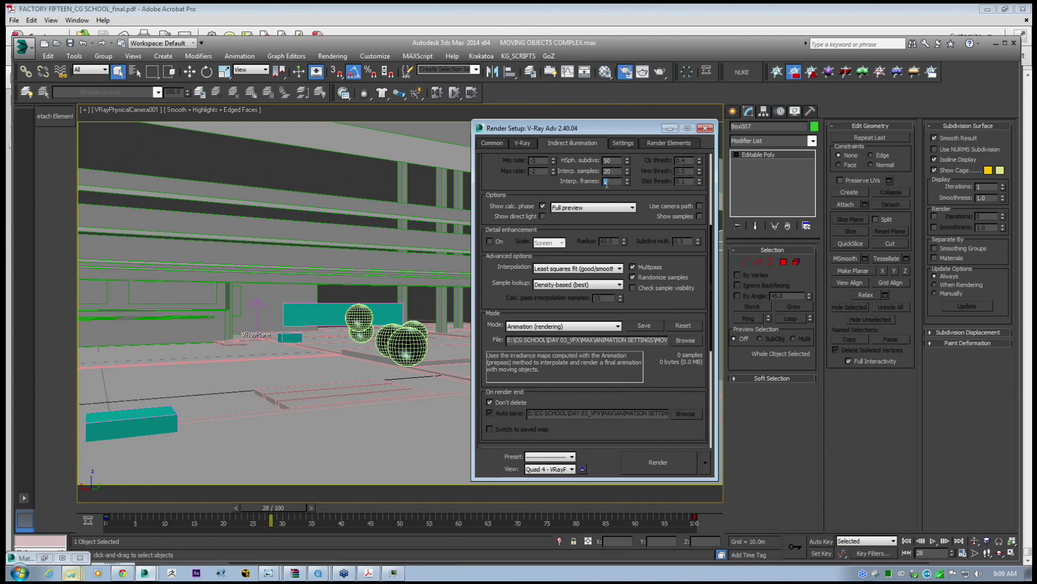
click(565, 327)
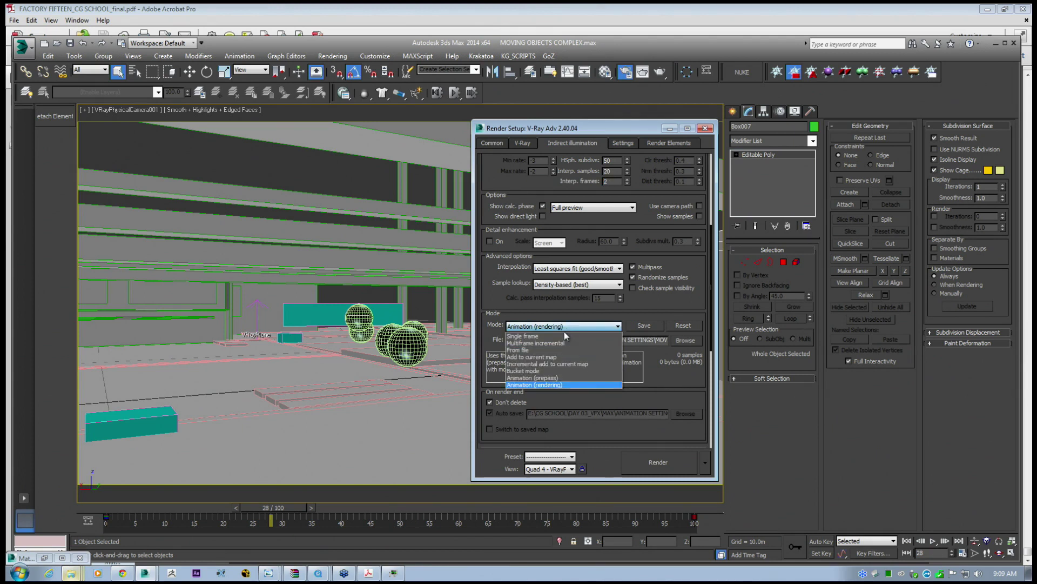
click(557, 378)
Set the render time output to a range from frame -2 to 102 and move the timeline to frame 0.
drag(568, 307, 562, 344)
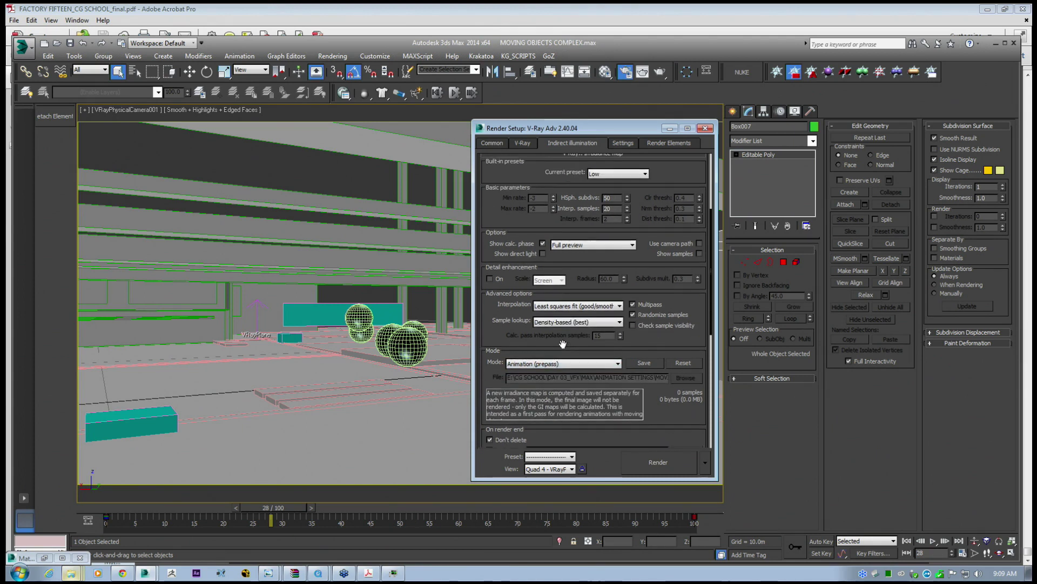
drag(573, 299, 586, 339)
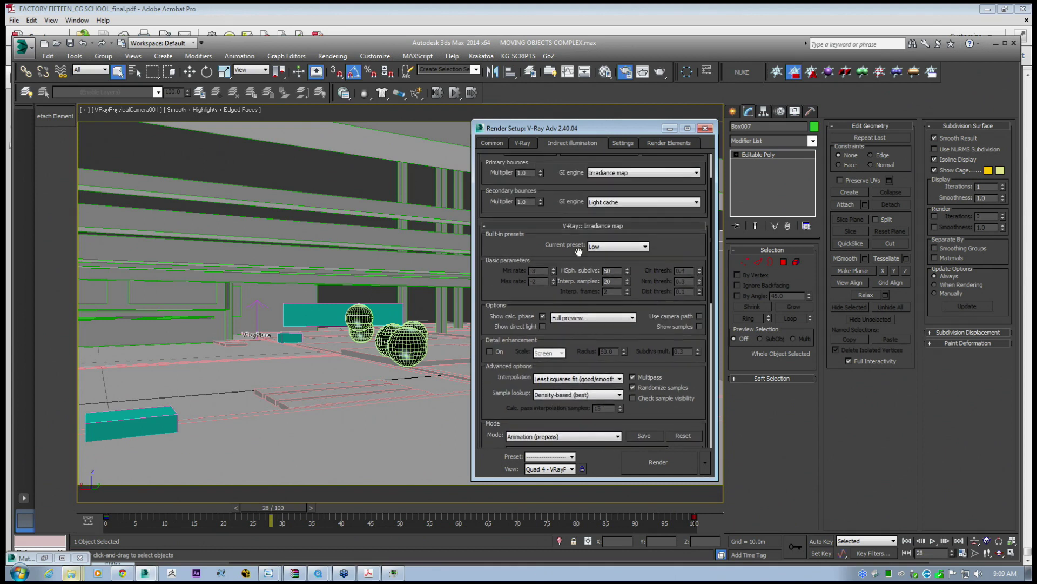
click(488, 144)
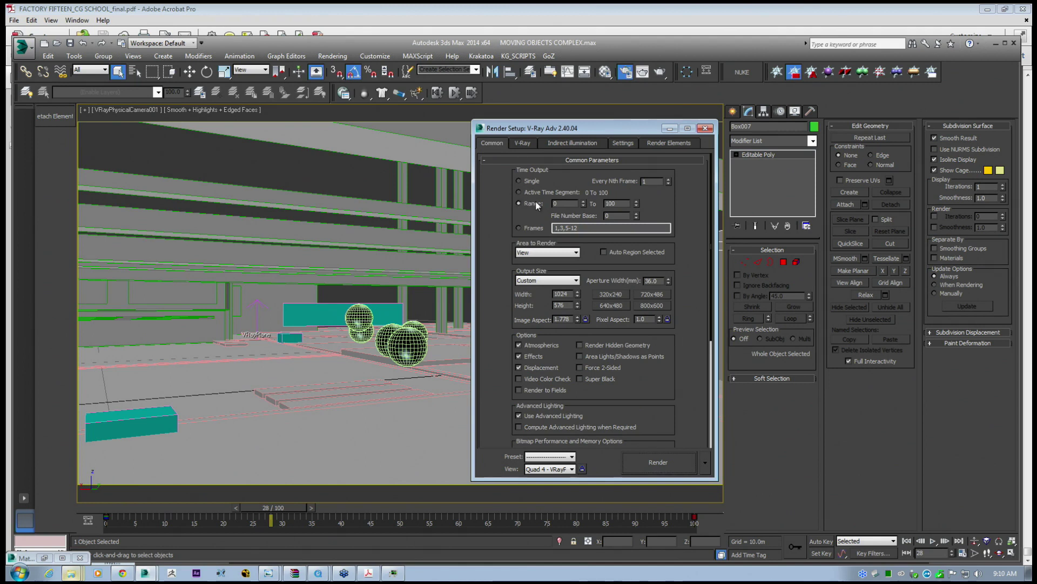
click(519, 192)
drag(292, 507, 106, 498)
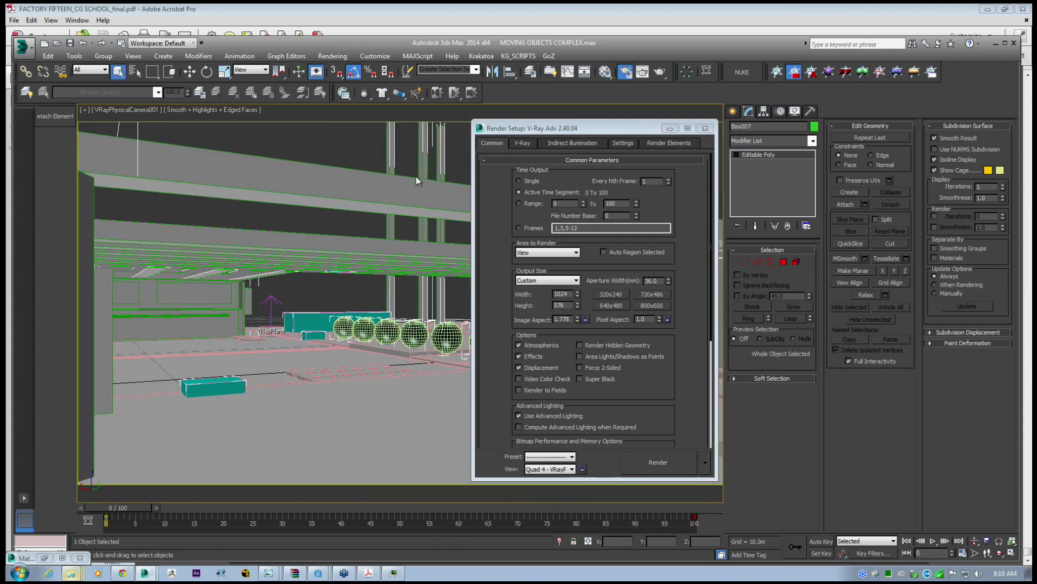
click(514, 204)
text(-2)
key(Tab)
text(1)
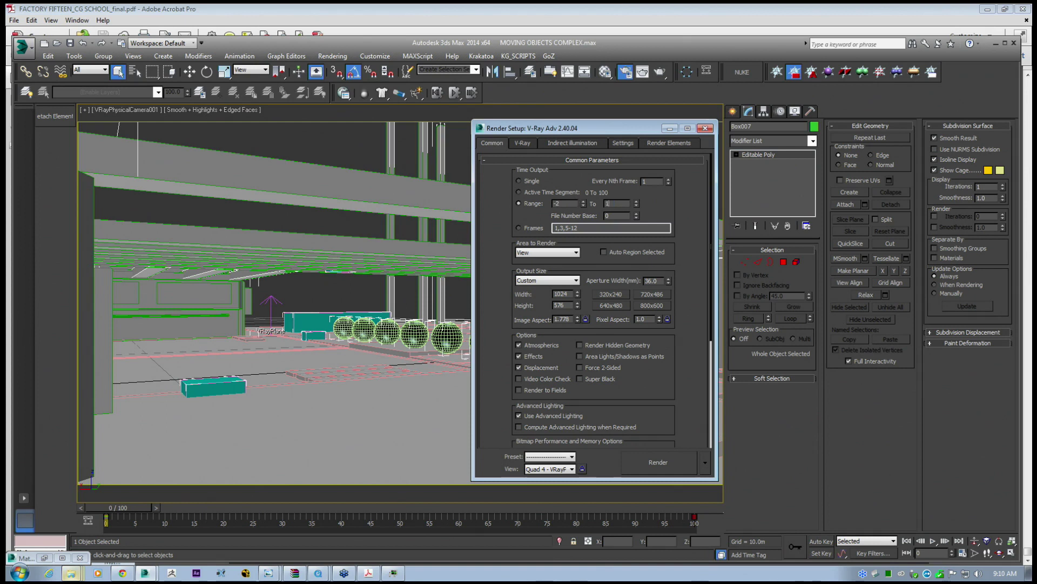
text(02)
key(Return)
Examine the irradiance map settings and scrub the animation to frame 5 and back to frame 0.
click(582, 144)
mouse_move(575, 129)
mouse_down()
mouse_move(565, 131)
mouse_move(574, 129)
mouse_up()
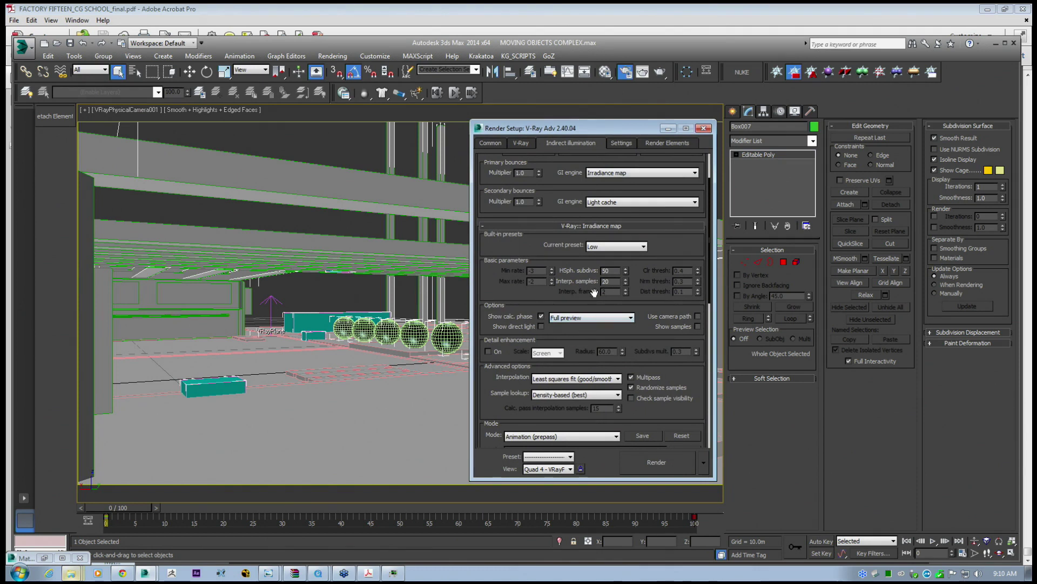
mouse_move(573, 334)
mouse_down()
mouse_move(579, 353)
mouse_move(580, 341)
mouse_up()
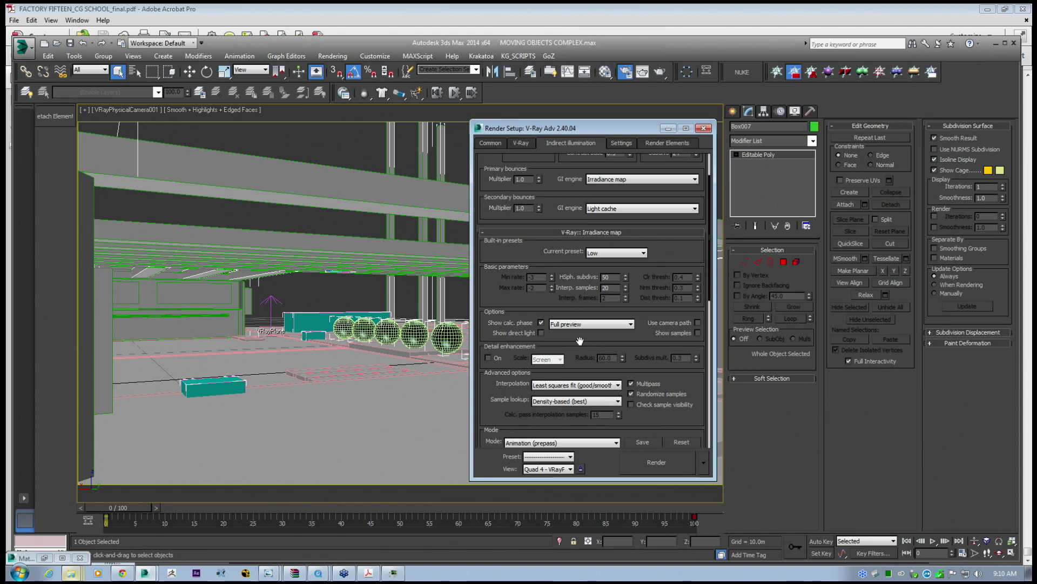
drag(127, 507, 159, 515)
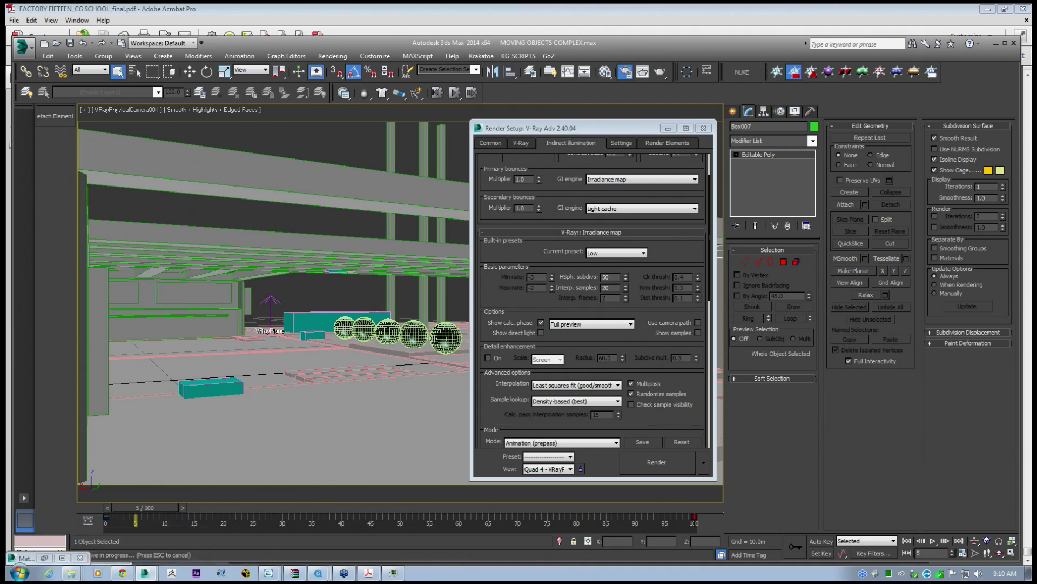
drag(583, 133, 585, 134)
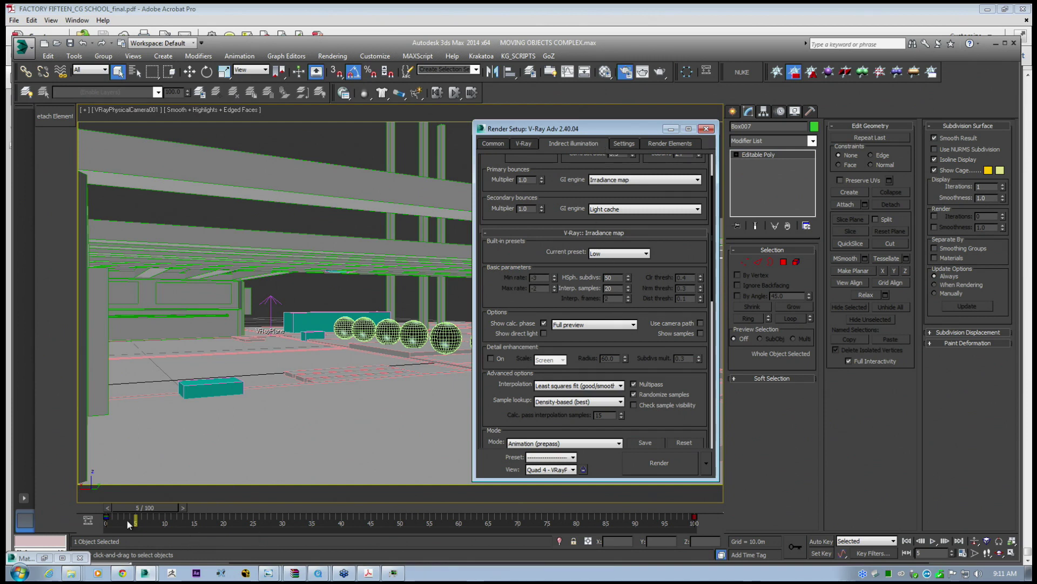
drag(148, 509, 104, 490)
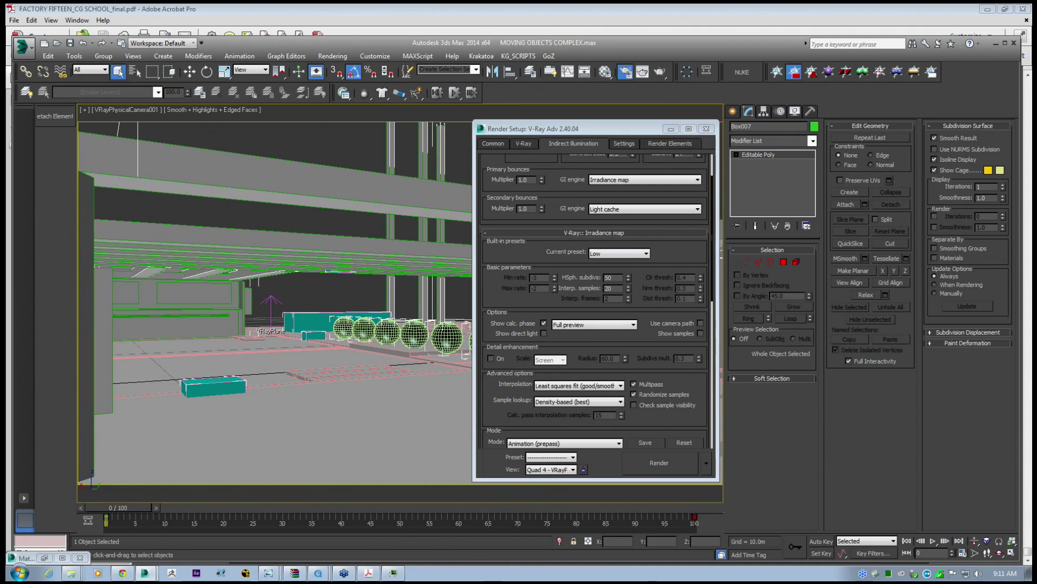
Compare the render frame range with the irradiance map's interpolation frames and animation prepass mode.
click(494, 142)
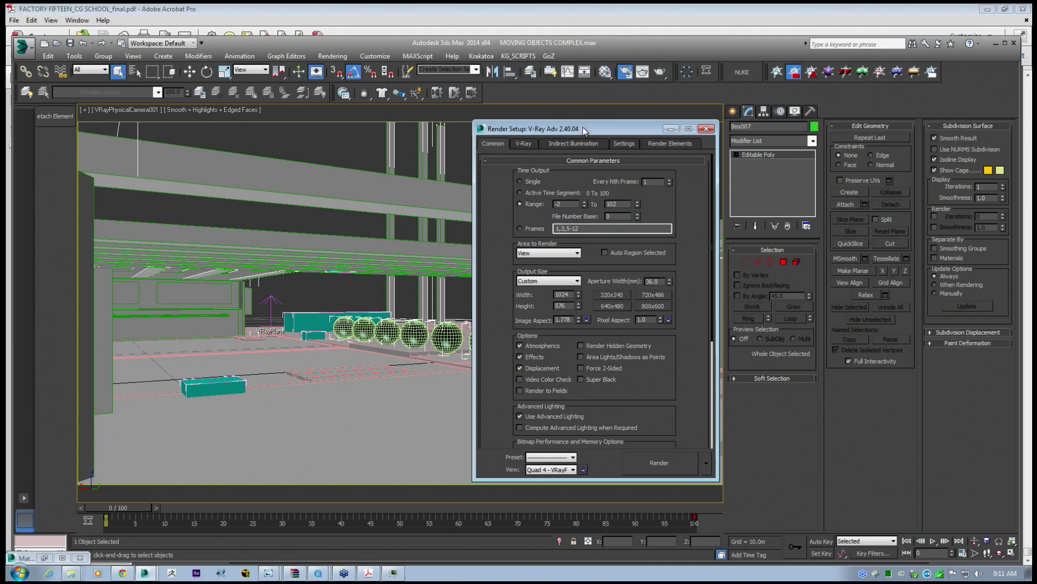
mouse_move(112, 508)
mouse_down()
mouse_move(124, 506)
mouse_move(111, 507)
mouse_up()
click(567, 203)
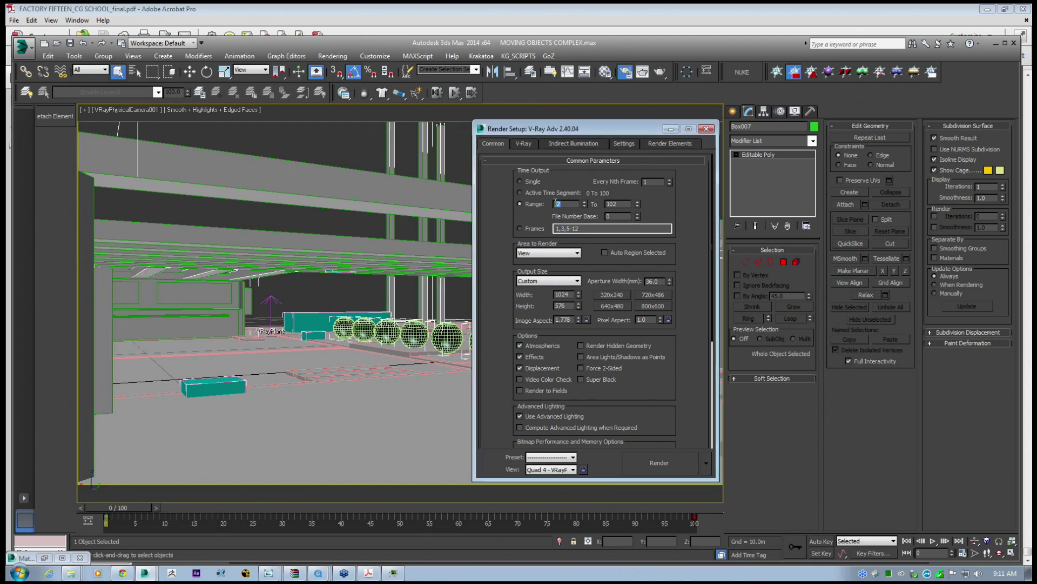
click(573, 143)
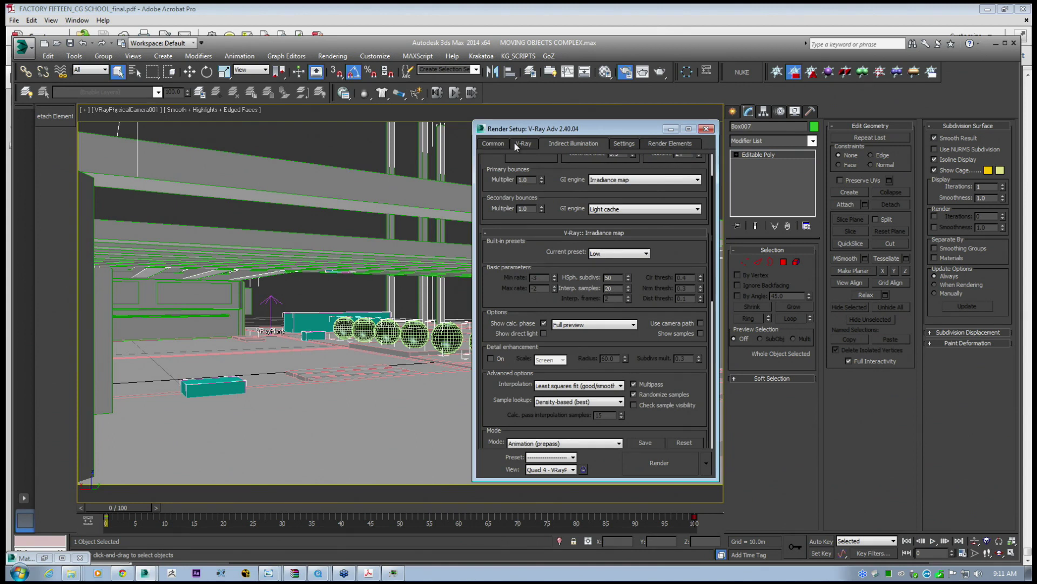
click(496, 144)
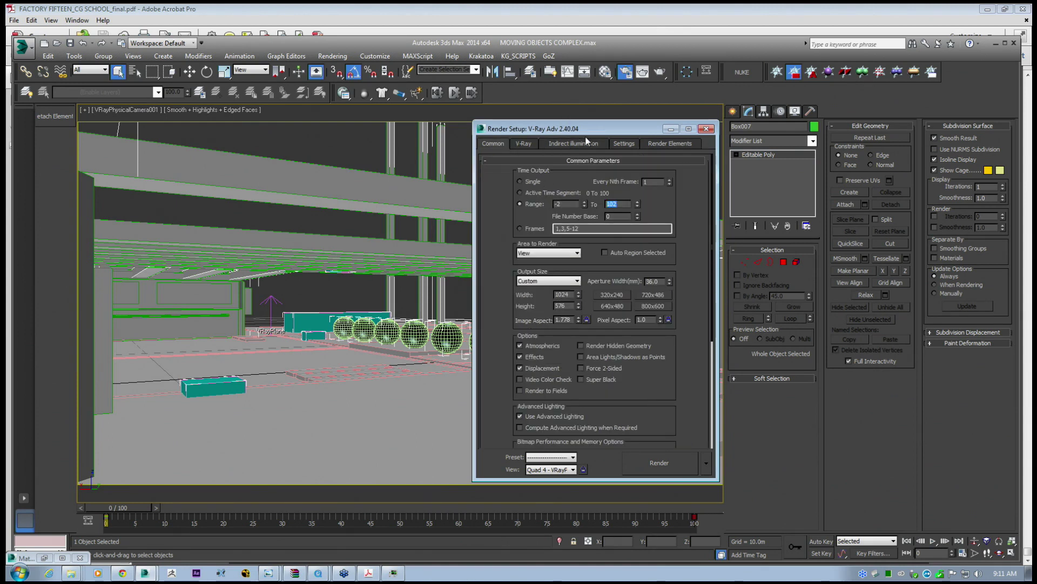
click(572, 142)
click(479, 143)
click(559, 145)
drag(584, 362, 584, 251)
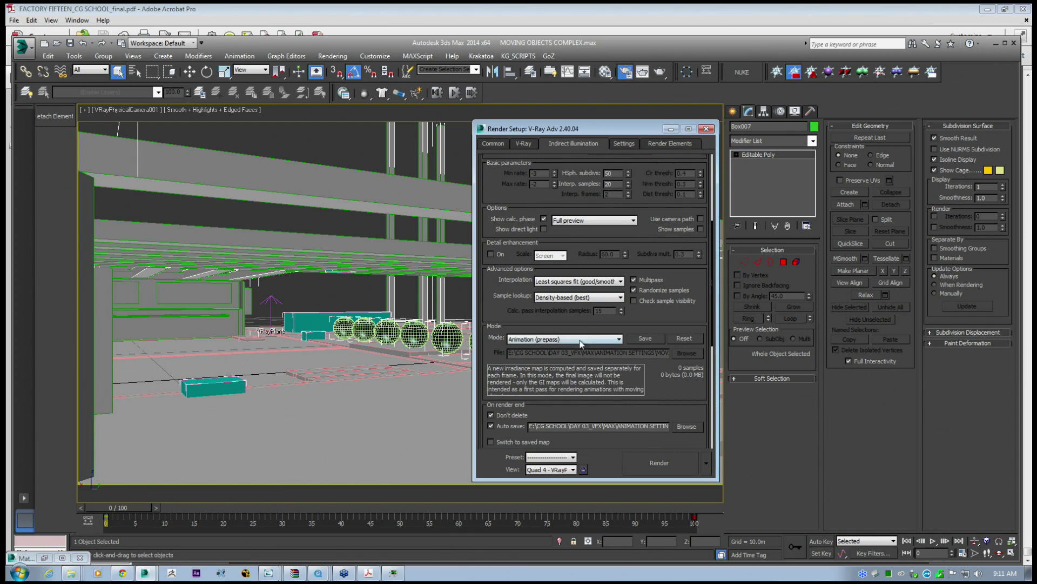
Check the render output section and available render modes, including network submission, and return to the irradiance map settings.
click(498, 144)
drag(537, 129, 534, 128)
scroll(681, 402, down, 3)
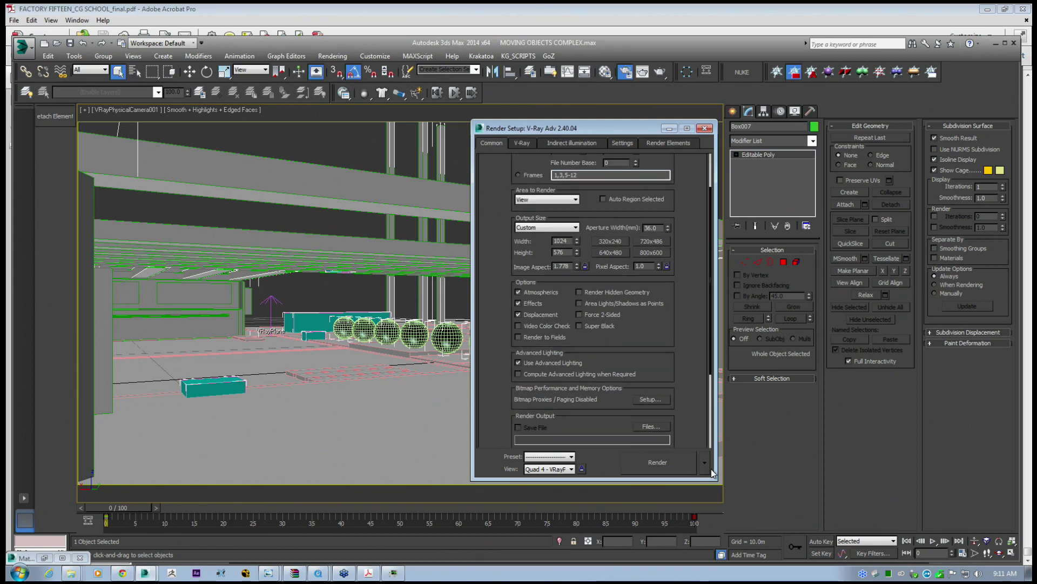
click(707, 465)
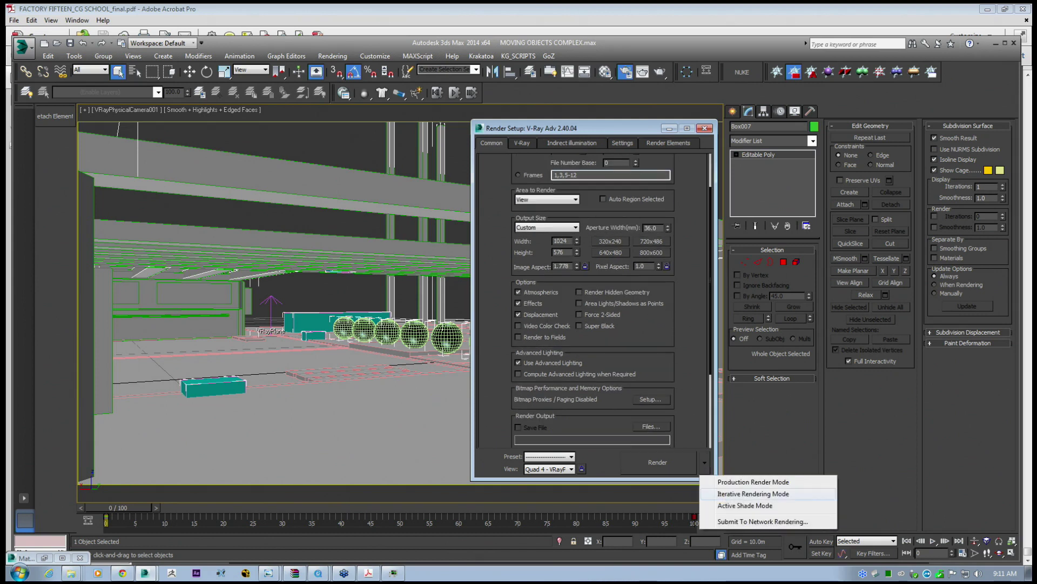
click(687, 306)
drag(688, 306, 692, 342)
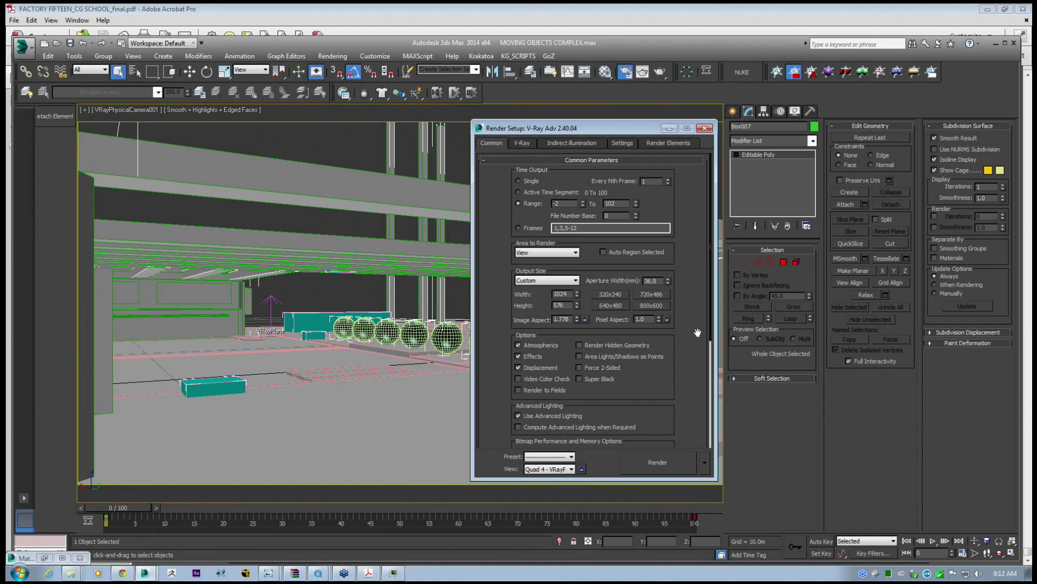
click(568, 144)
drag(560, 130, 546, 118)
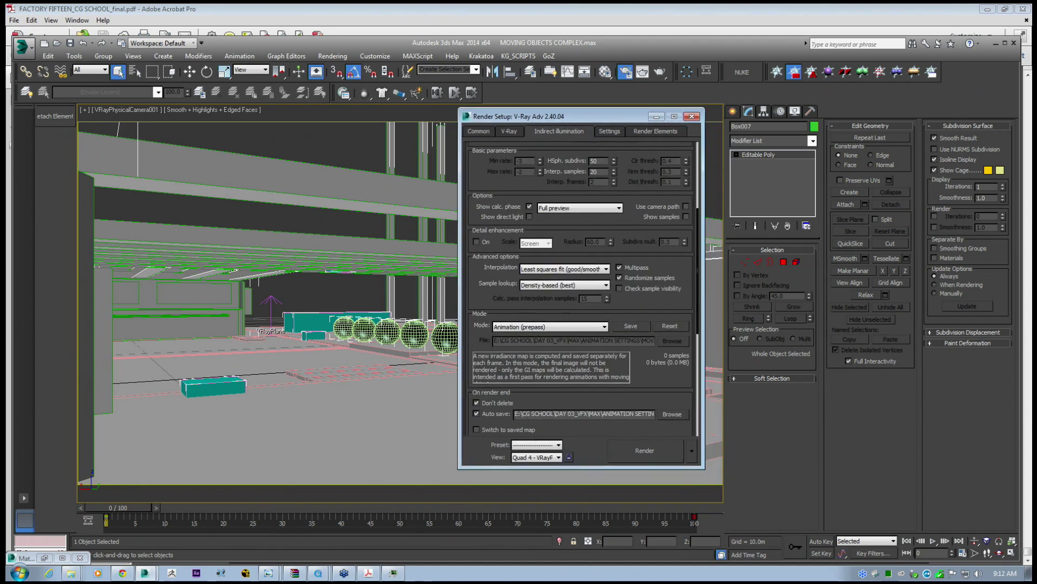
Switch to the ANIMATION SETTINGS folder window, open MOVING OBJECTS COMPLEX and its COMPLEX PREEPASS subfolder, and widen the file name column.
mouse_move(70, 577)
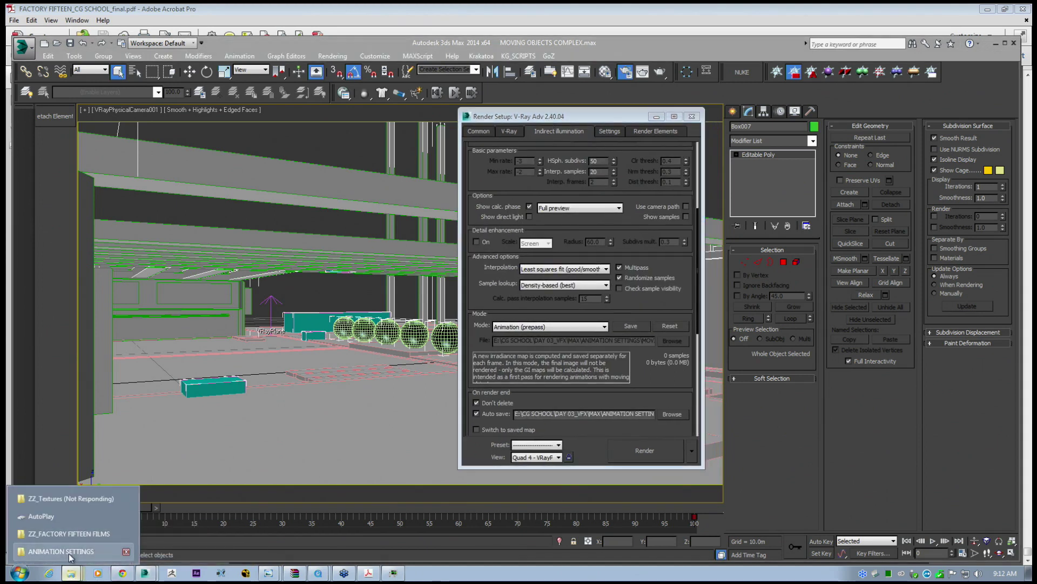
click(69, 551)
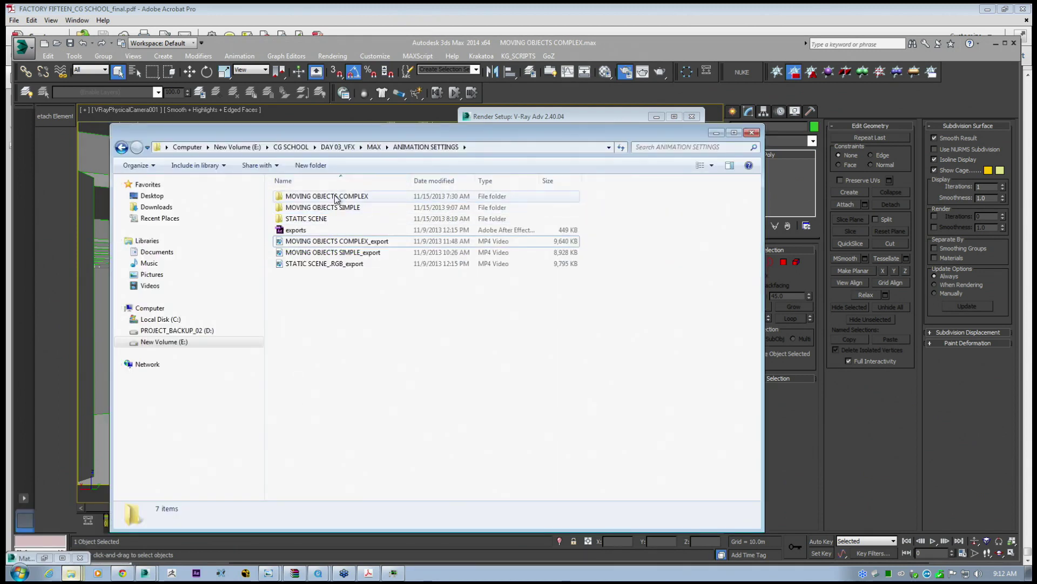
double_click(317, 197)
double_click(317, 197)
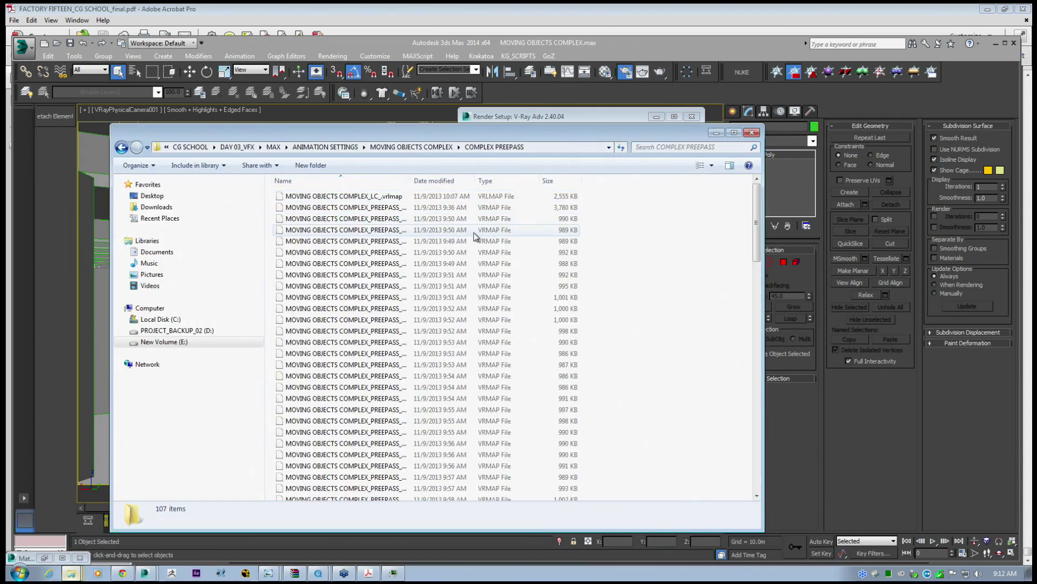
drag(416, 180, 493, 180)
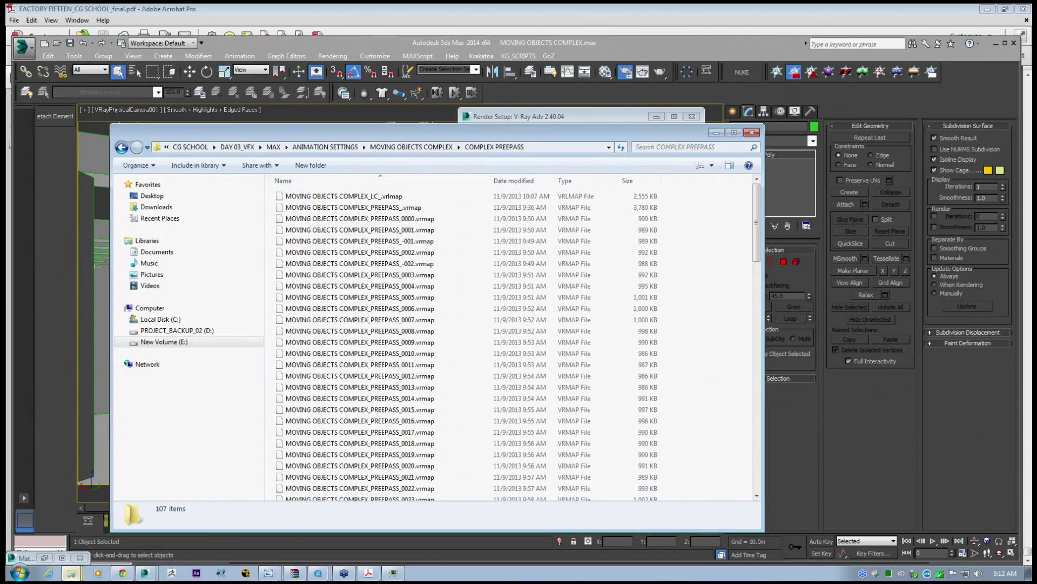
Examine the saved light cache map, the base irradiance map and the per-frame prepass maps, including the negative frames, and minimize the folder window.
click(358, 200)
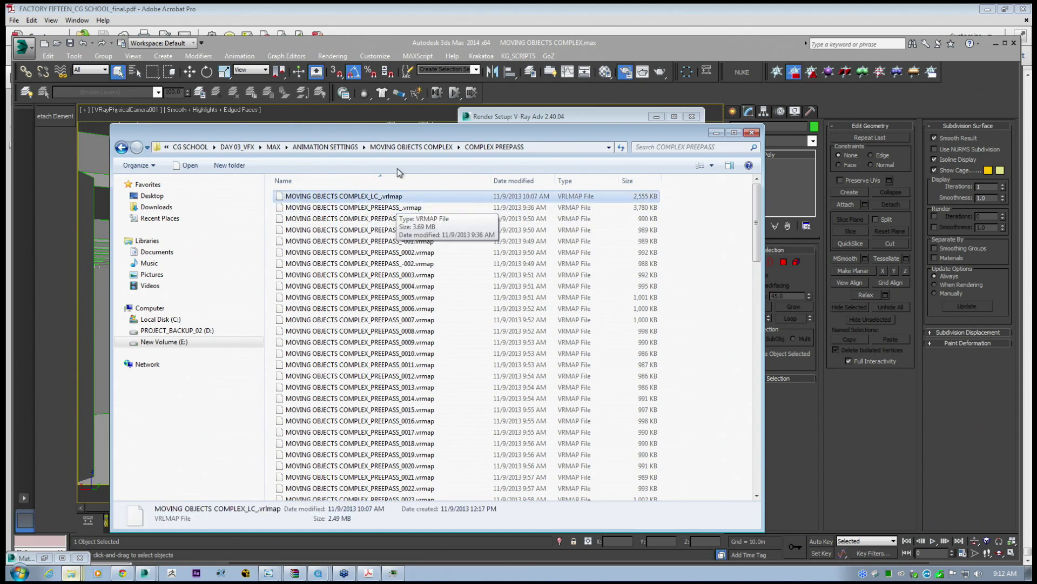
click(401, 208)
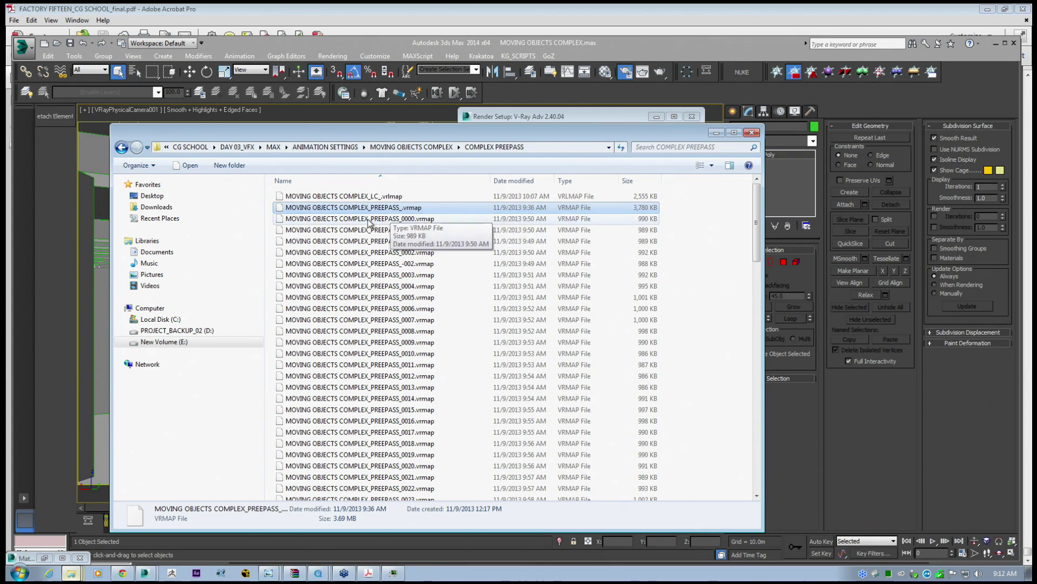
click(389, 230)
click(388, 246)
click(389, 263)
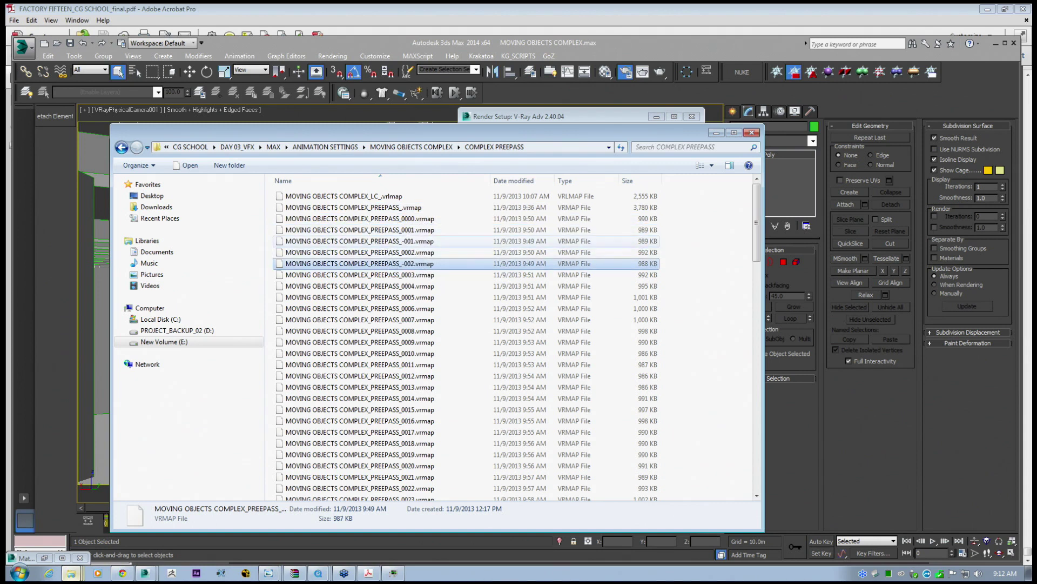
click(434, 242)
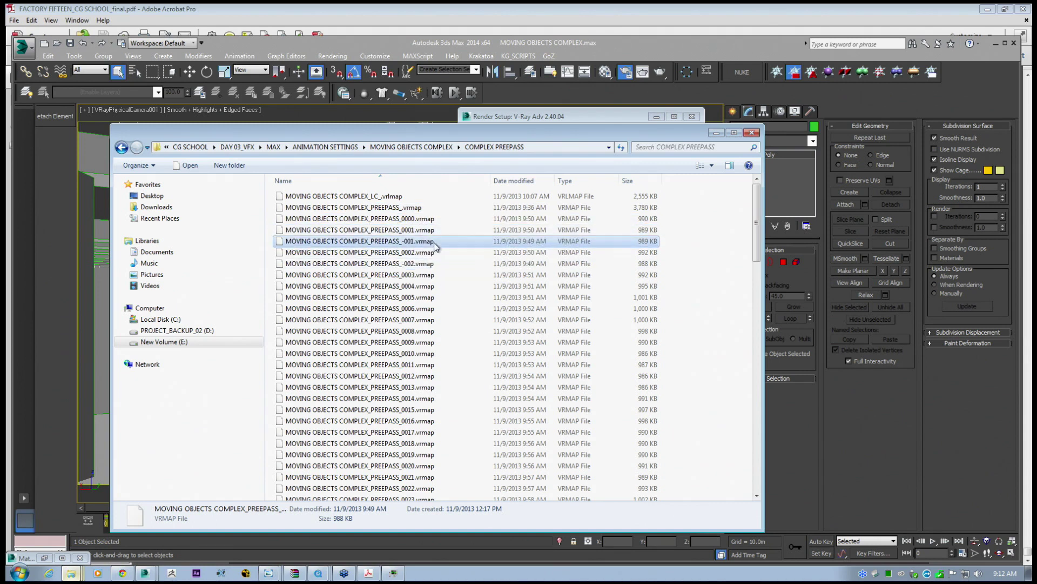
click(419, 219)
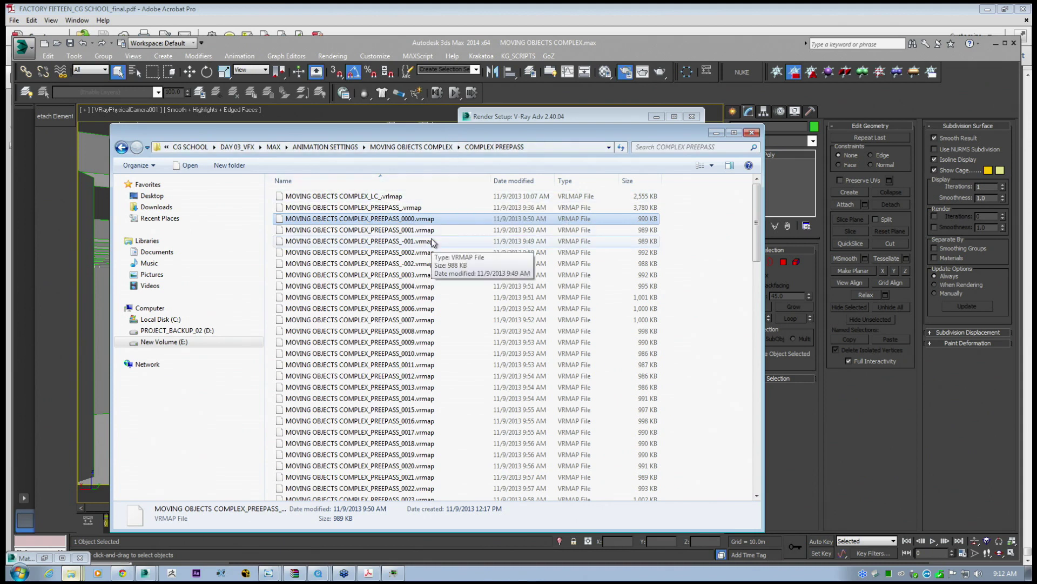
mouse_move(425, 139)
mouse_down()
mouse_move(438, 137)
mouse_move(419, 157)
mouse_move(442, 291)
mouse_move(446, 233)
mouse_move(430, 227)
mouse_move(427, 137)
mouse_up()
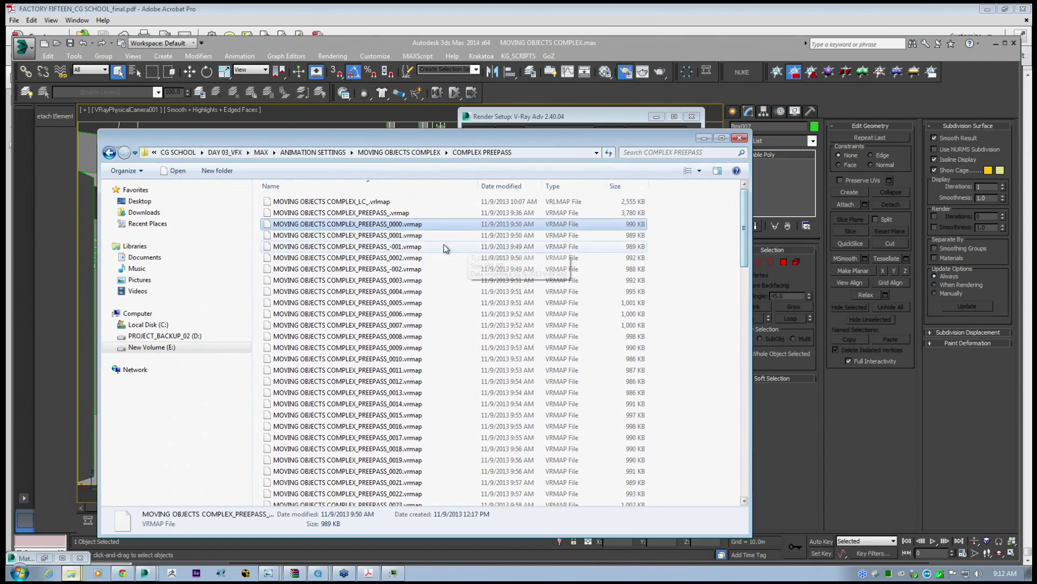
mouse_move(745, 238)
mouse_down()
mouse_move(748, 475)
mouse_move(746, 224)
mouse_up()
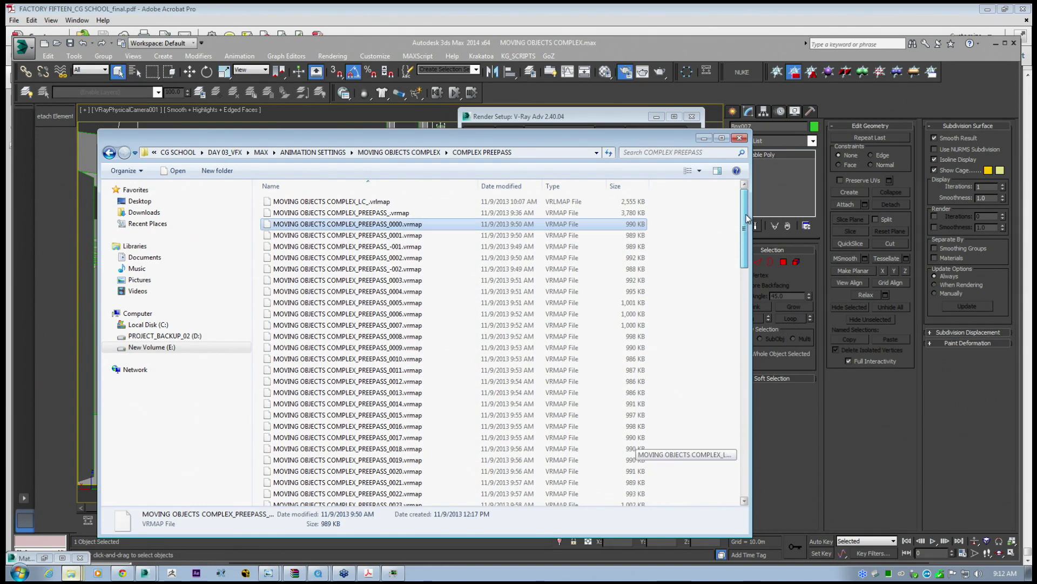
click(705, 139)
Switch the irradiance map mode to Animation (rendering) in the render setup.
drag(560, 118, 576, 124)
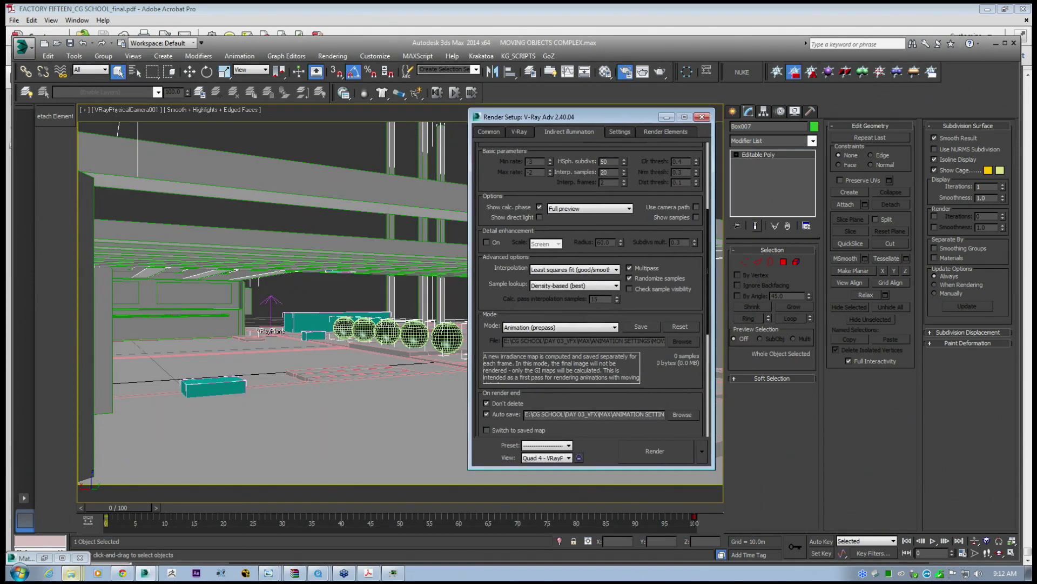
scroll(576, 248, down, 3)
click(571, 266)
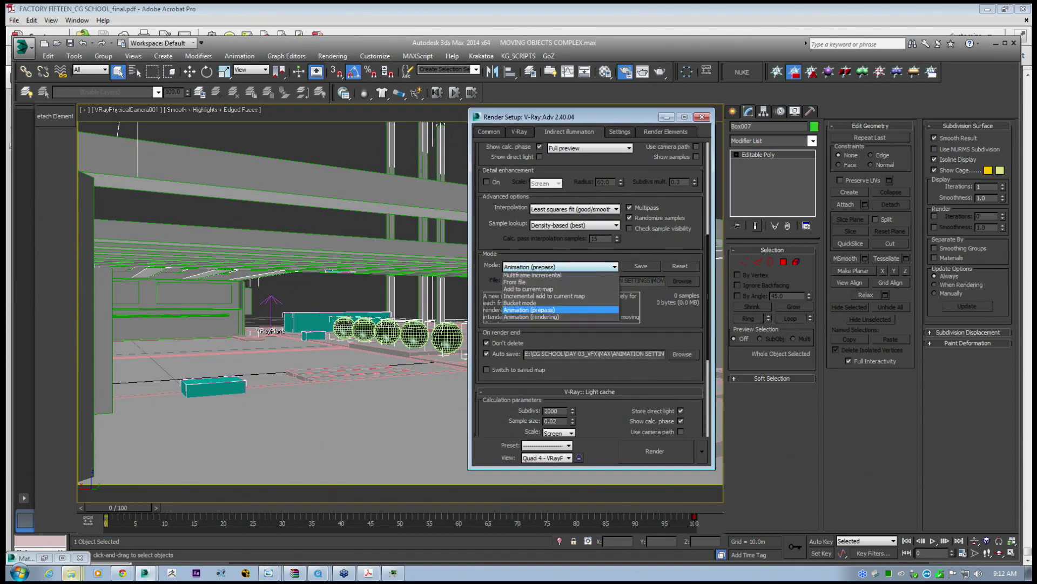
click(546, 325)
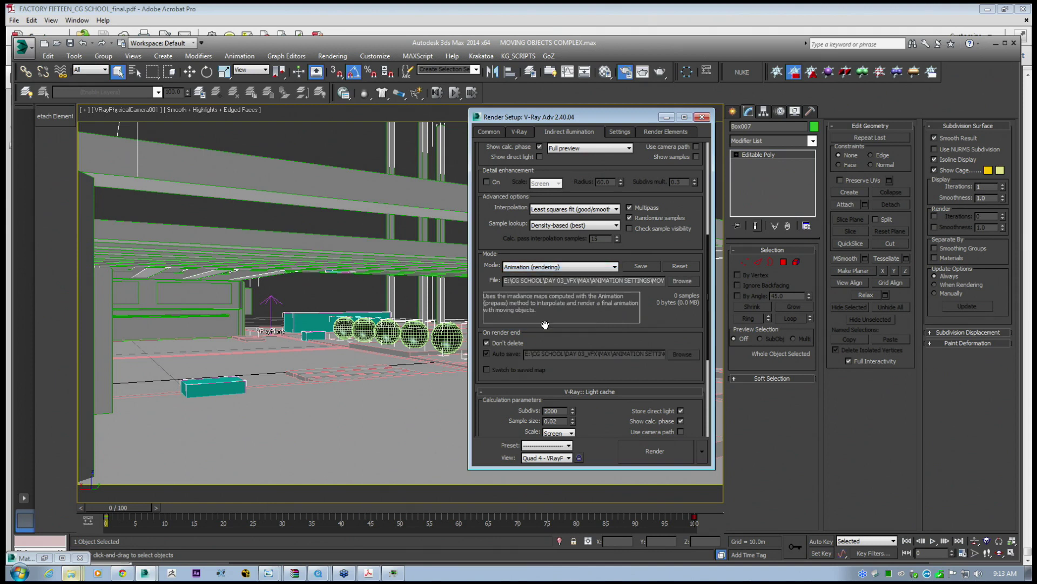
Load MOVING OBJECTS COMPLEX_PREEPASS_.vrmap from the COMPLEX PREEPASS folder as the irradiance map file.
click(677, 281)
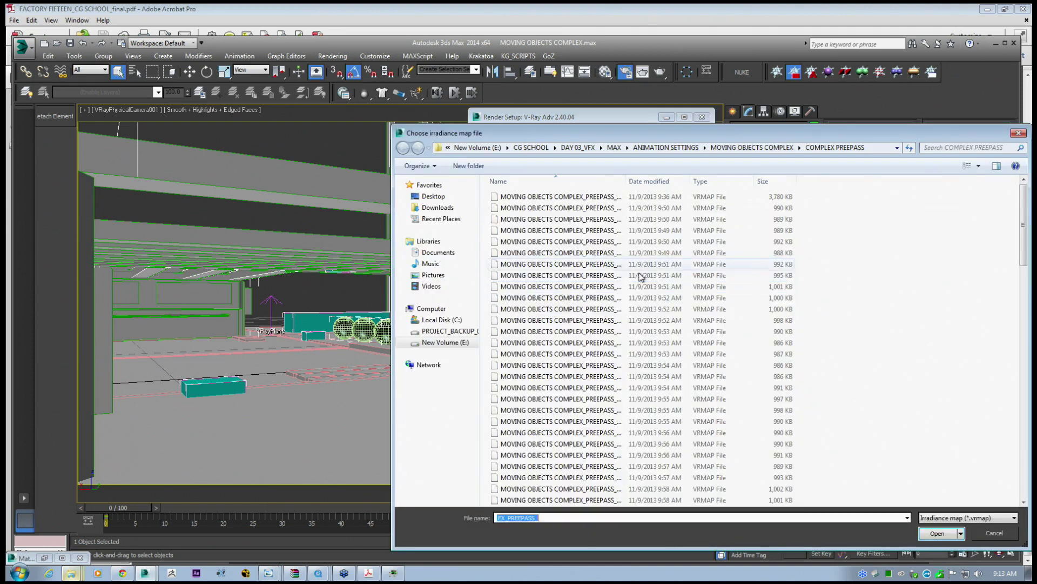
drag(722, 132, 639, 132)
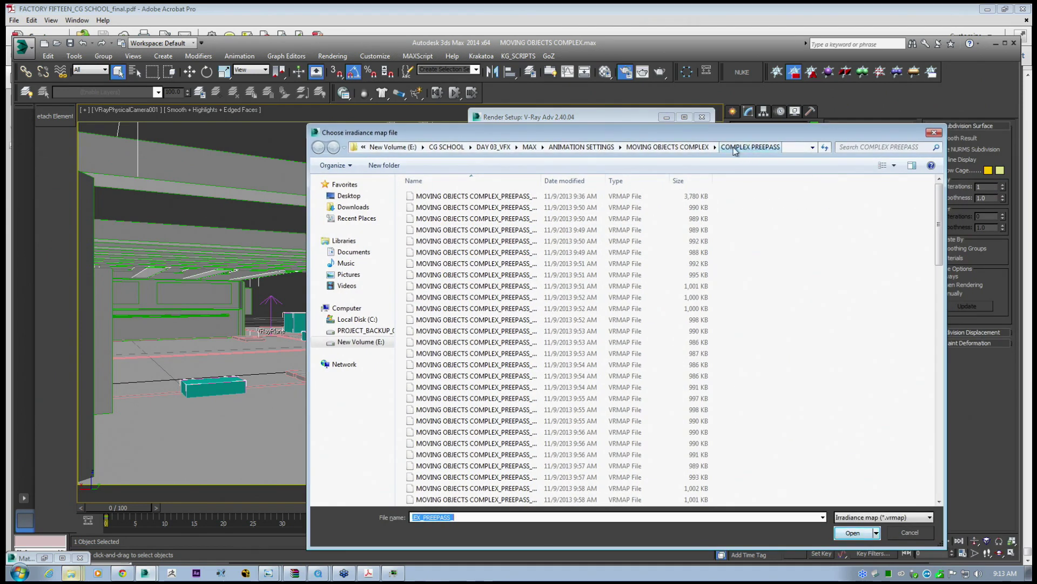
drag(541, 182, 717, 195)
click(485, 199)
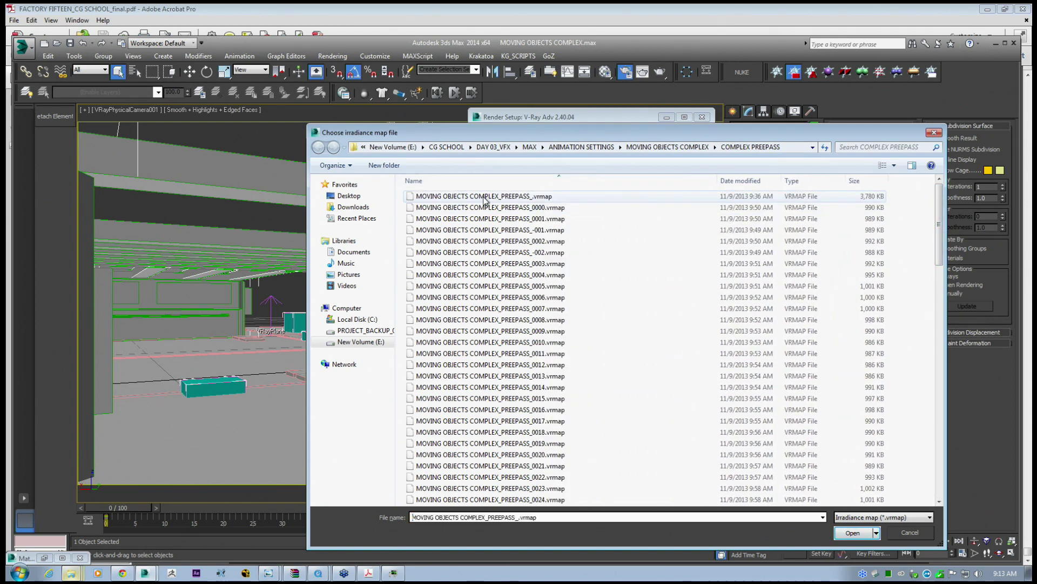
click(532, 207)
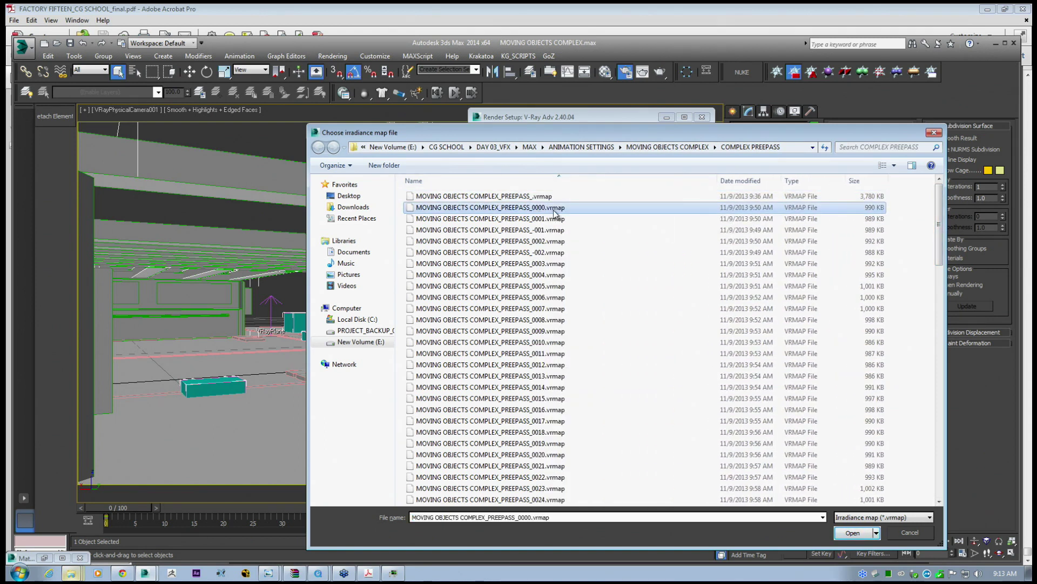
click(532, 198)
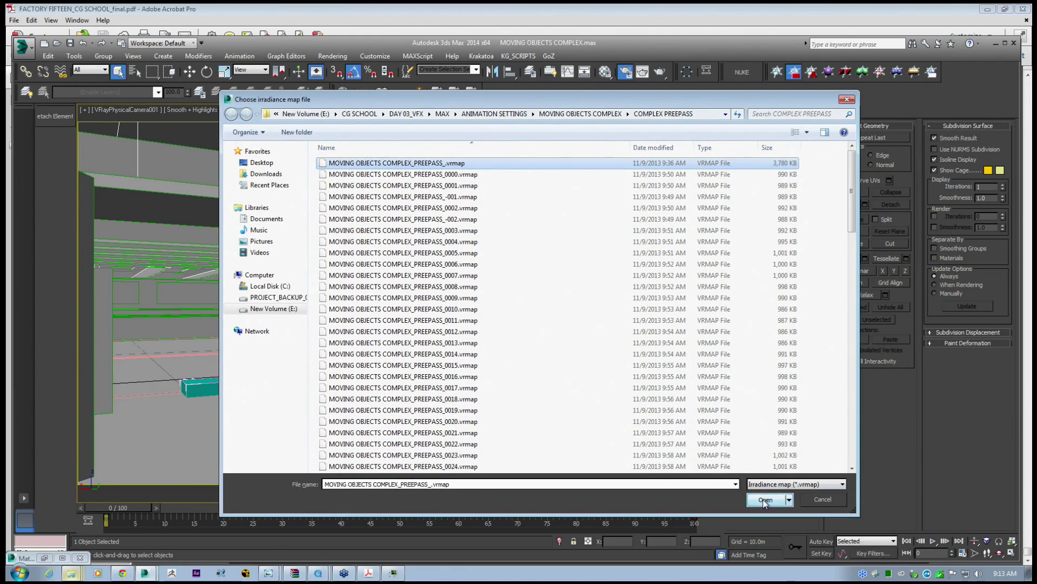
click(853, 533)
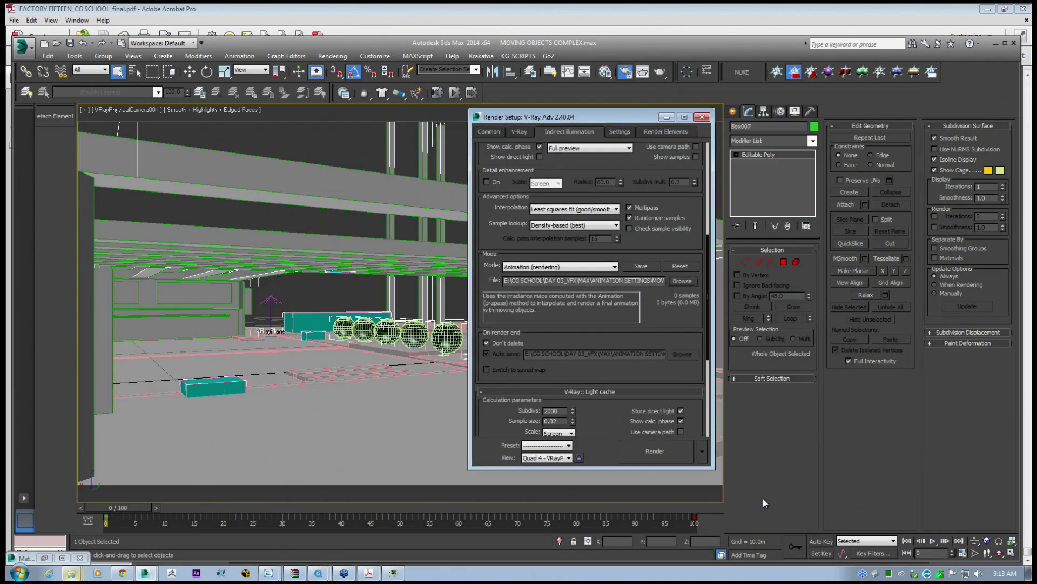
Review the irradiance map and light cache settings and set the light cache mode to From file.
scroll(628, 346, down, 5)
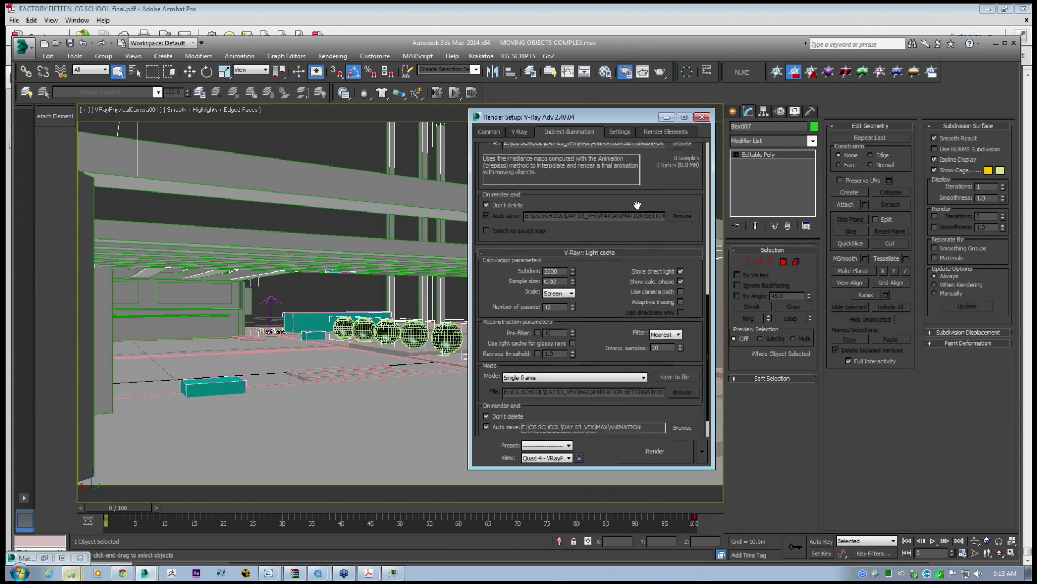
scroll(568, 247, up, 12)
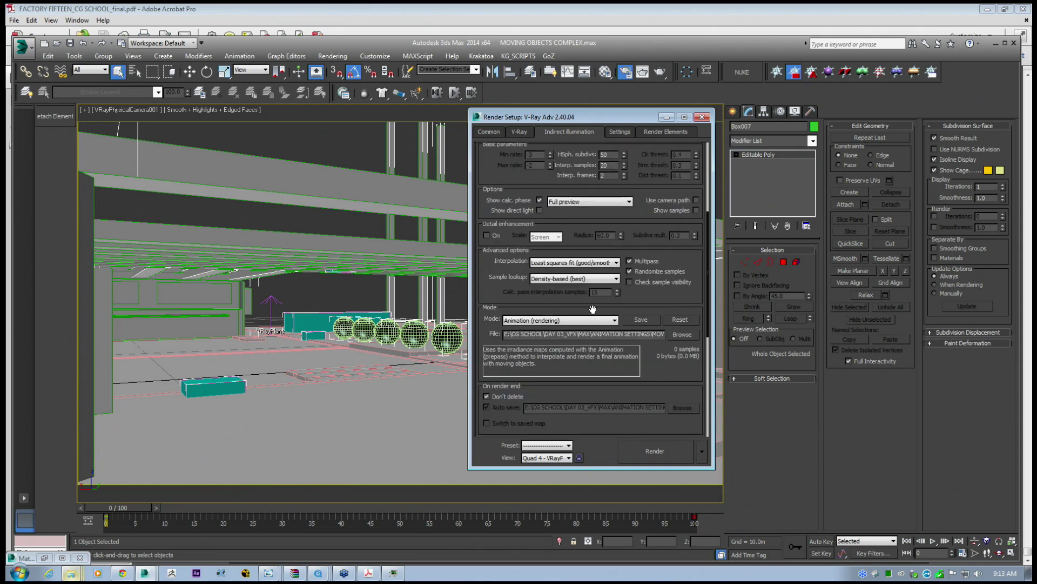
drag(586, 365, 594, 272)
scroll(569, 330, down, 8)
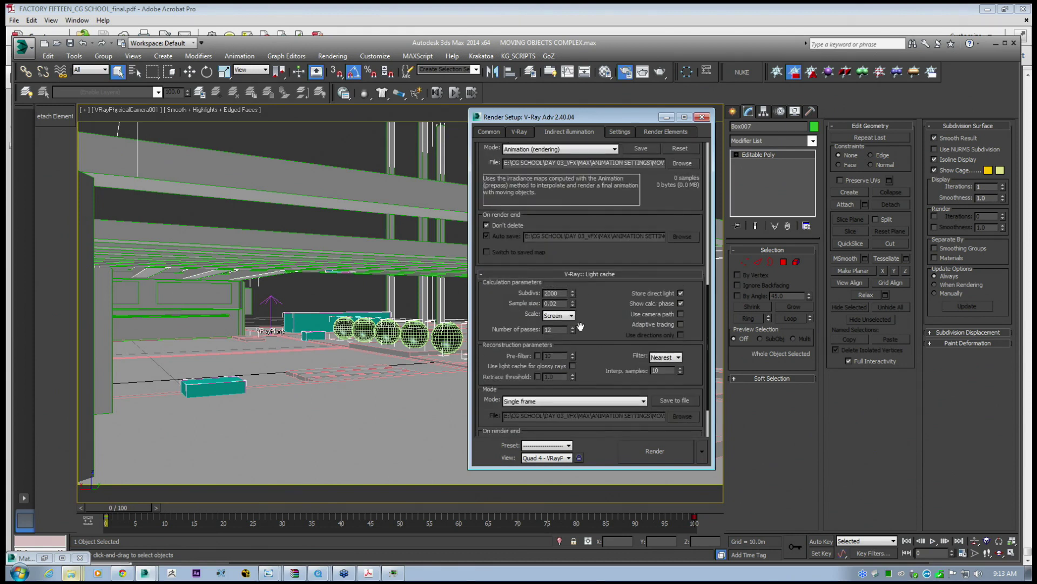
click(548, 347)
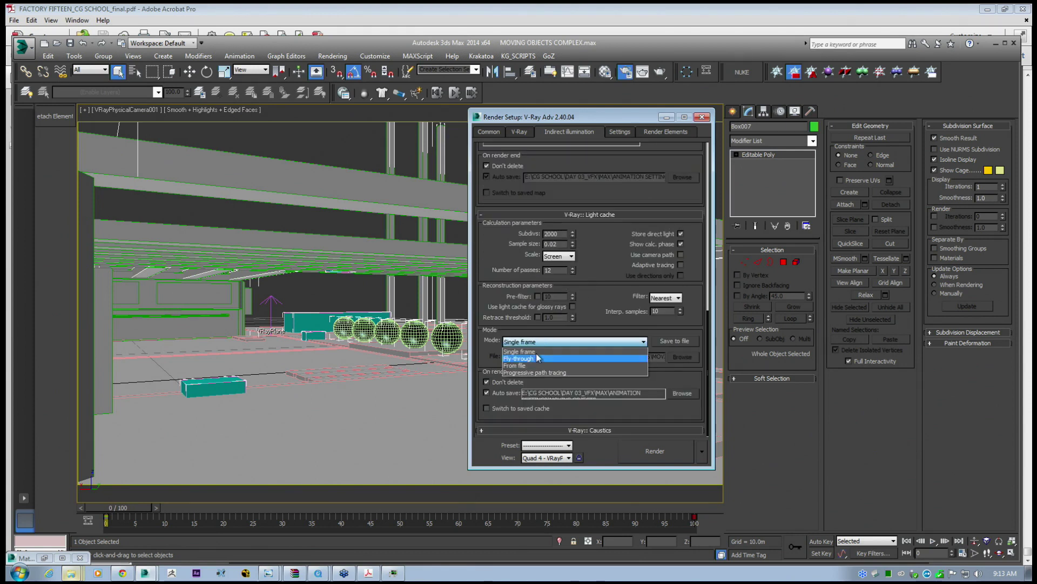
click(528, 366)
Set the secondary bounces GI engine to None and enlarge the render setup window to show more irradiance map settings.
drag(599, 281, 587, 426)
click(604, 295)
drag(577, 212, 568, 309)
click(629, 227)
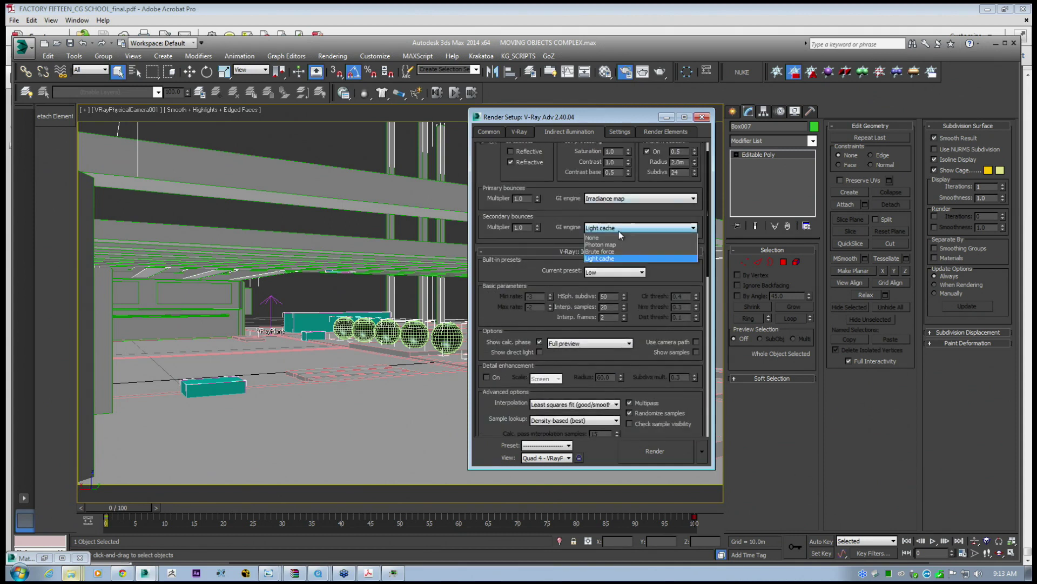
click(601, 238)
drag(559, 229, 581, 183)
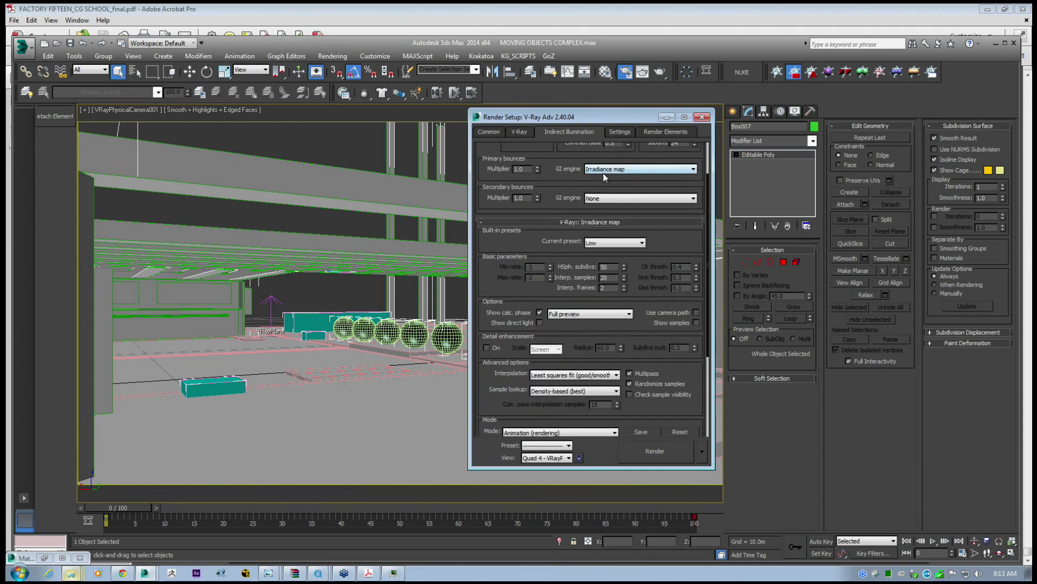
drag(645, 108, 648, 37)
drag(589, 467, 589, 535)
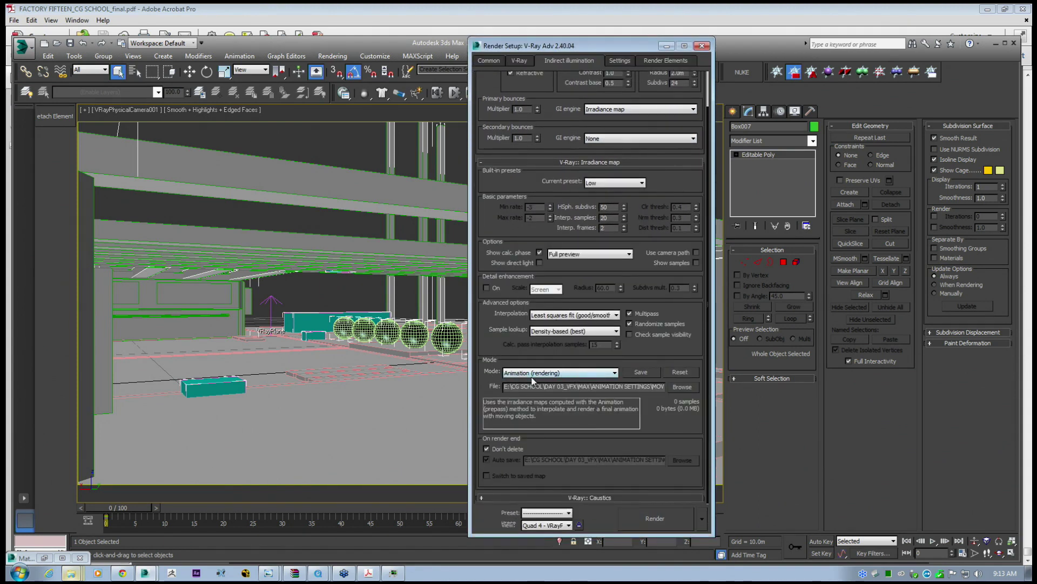
Check the irradiance map file path, try 5 interpolation frames, and restore the value to 2.
drag(503, 386, 589, 387)
click(558, 350)
scroll(573, 295, up, 1)
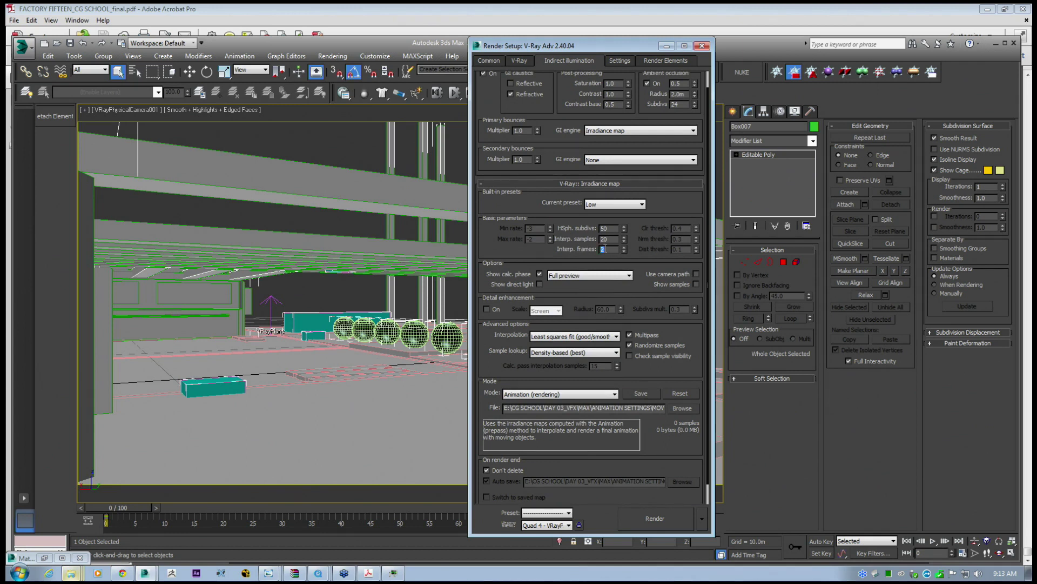
text(5)
text(2)
Examine the interpolation frames value alongside the GI engines and the animation rendering mode, repositioning and shortening the render setup window.
drag(589, 49, 623, 52)
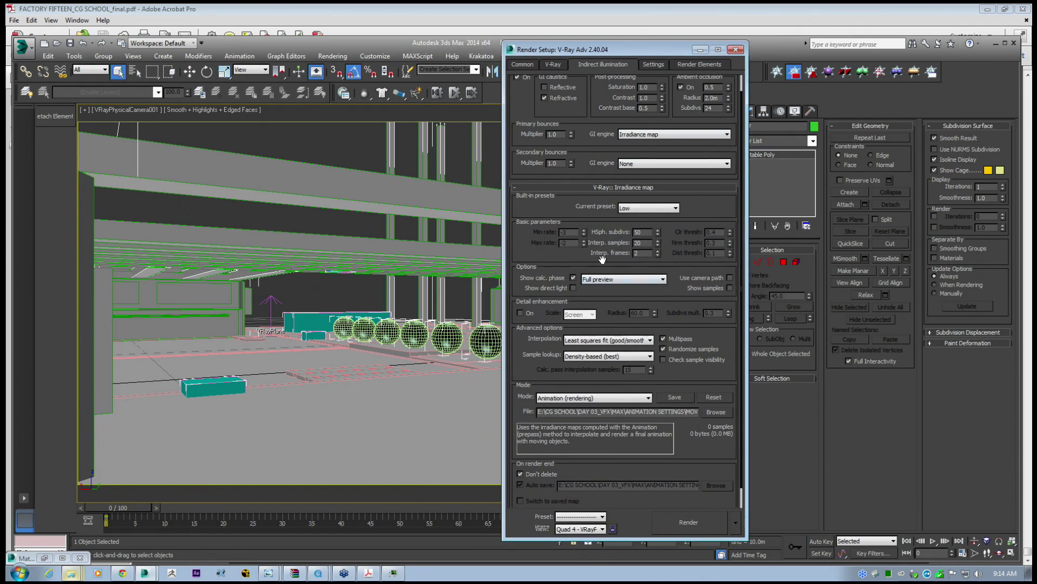
scroll(603, 259, down, 1)
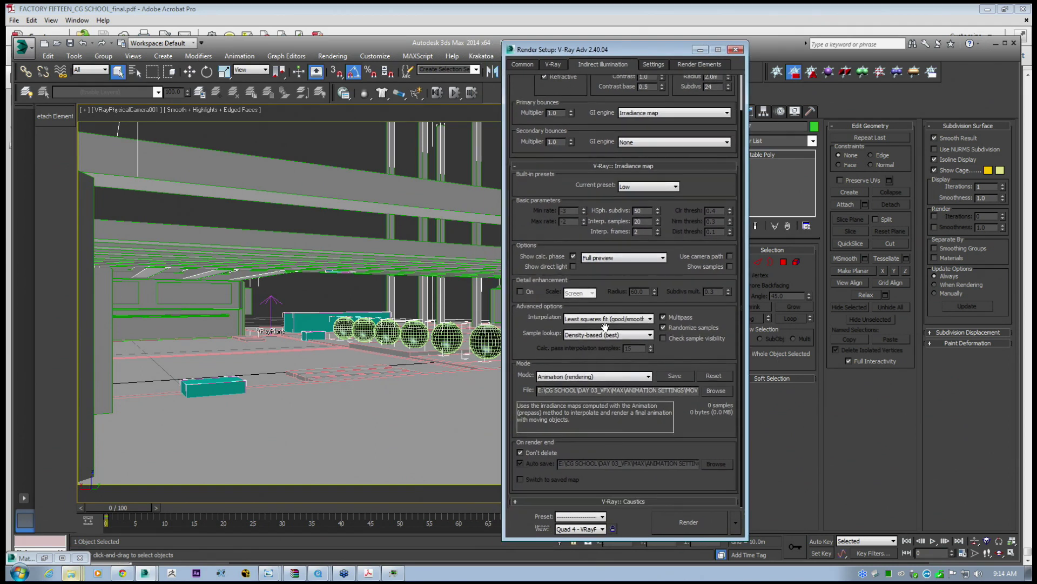
scroll(607, 326, up, 2)
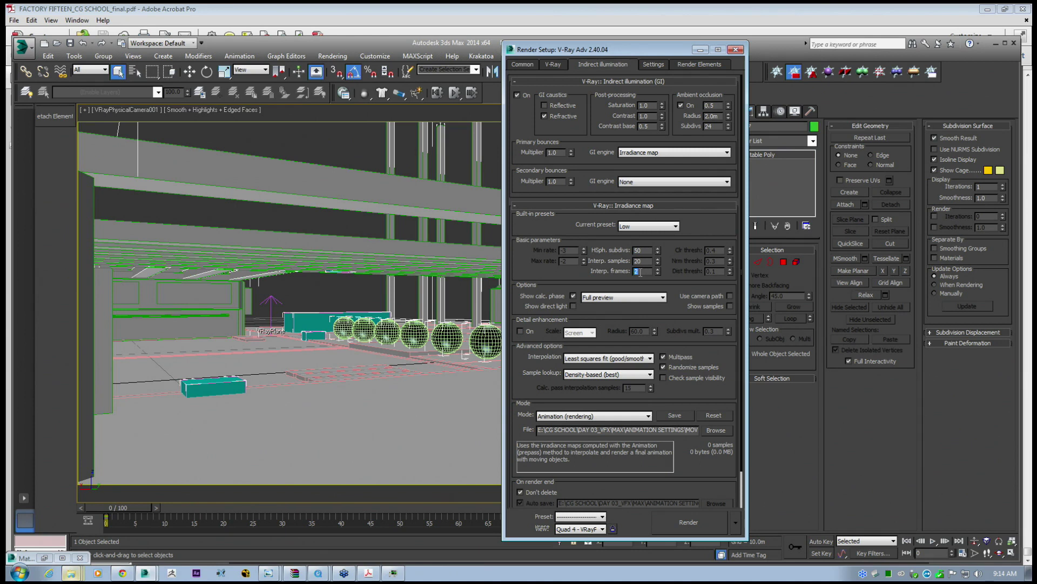
click(610, 281)
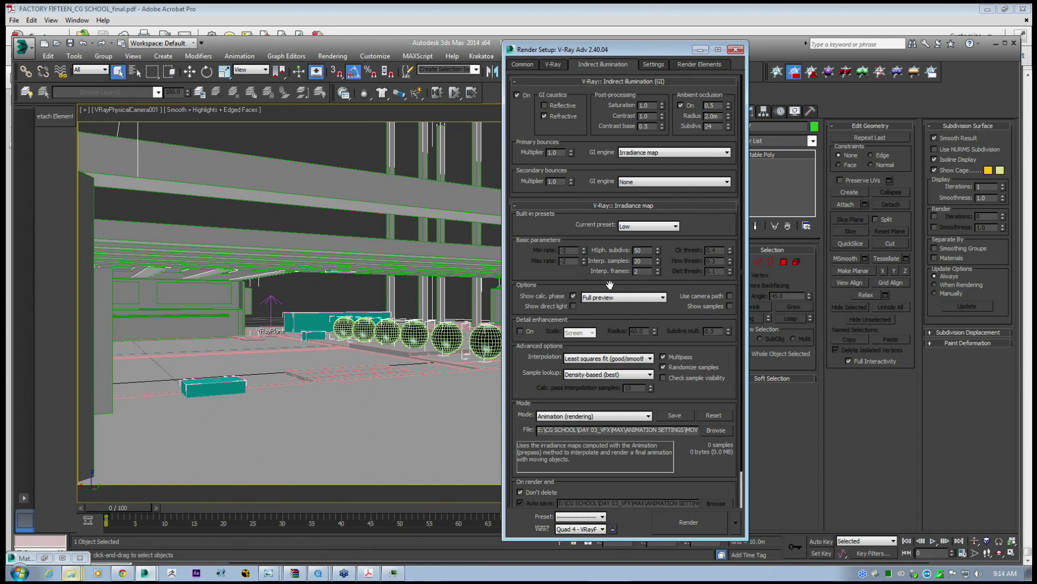
drag(645, 271, 633, 271)
click(641, 273)
drag(642, 272, 621, 271)
drag(605, 53, 570, 112)
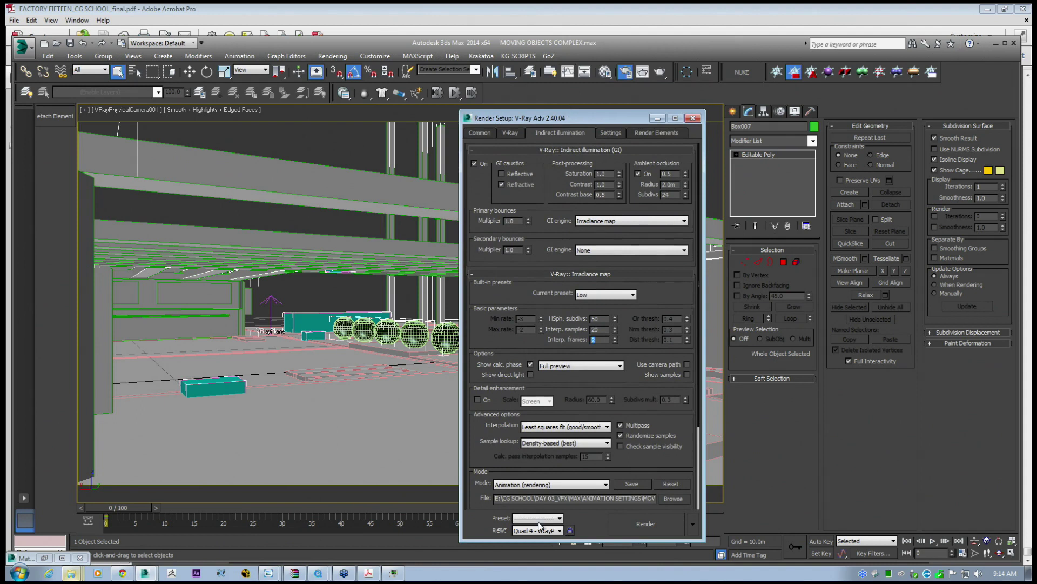
drag(571, 542, 571, 496)
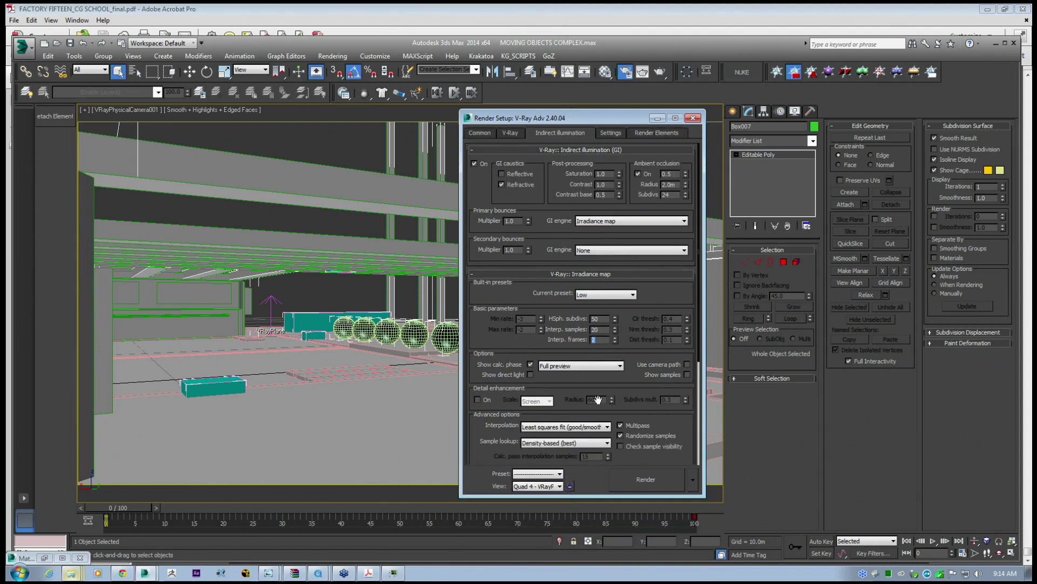
click(597, 341)
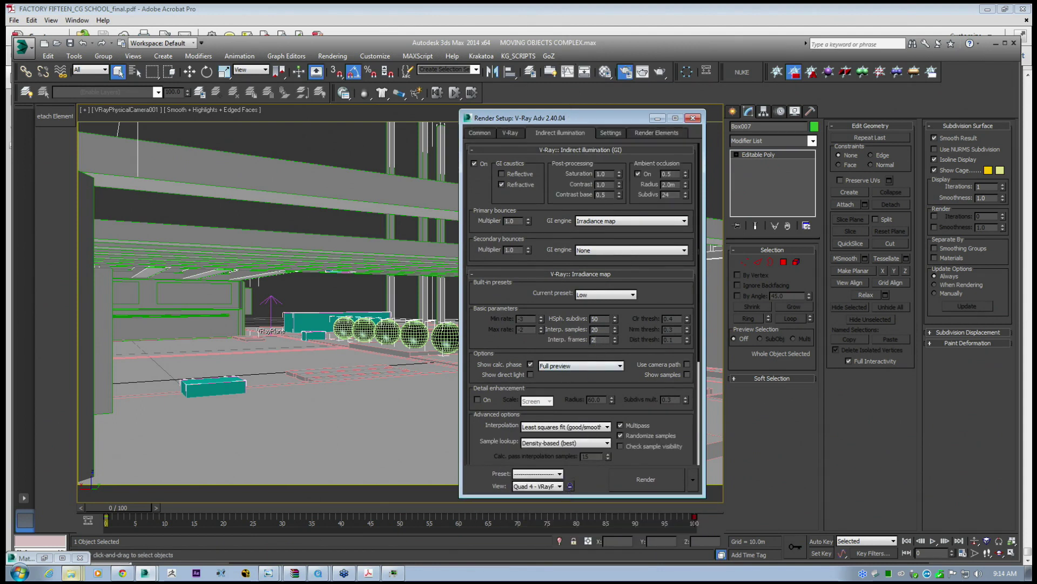
Compare the interpolation frames with the render range and try 3 interpolation frames for the irradiance map.
drag(601, 341, 584, 342)
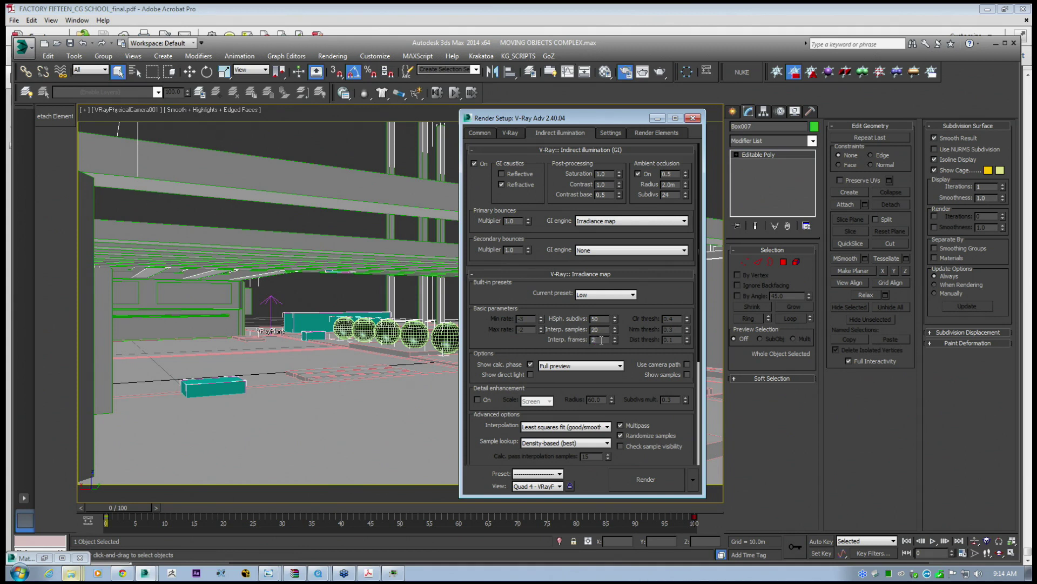
click(479, 133)
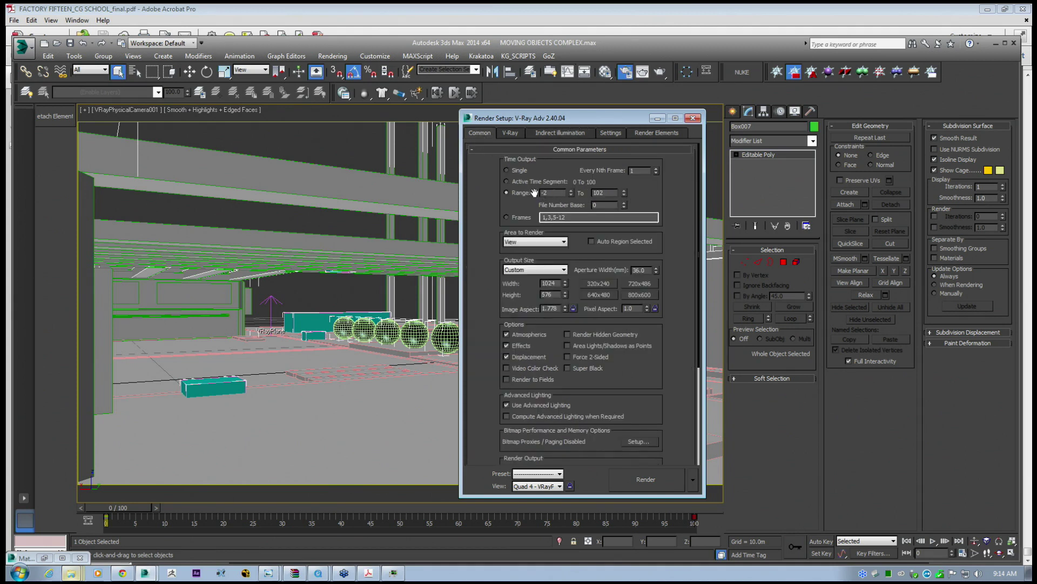
click(560, 133)
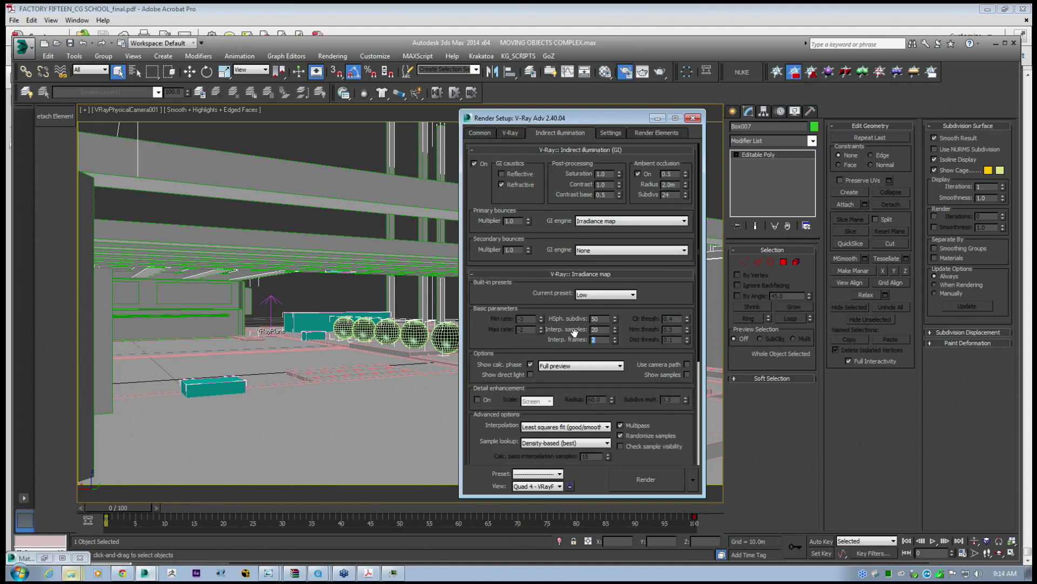
text(3)
Try a render range with frame 1 at both ends and compare it with the interpolation frames value.
click(492, 134)
drag(551, 193, 515, 184)
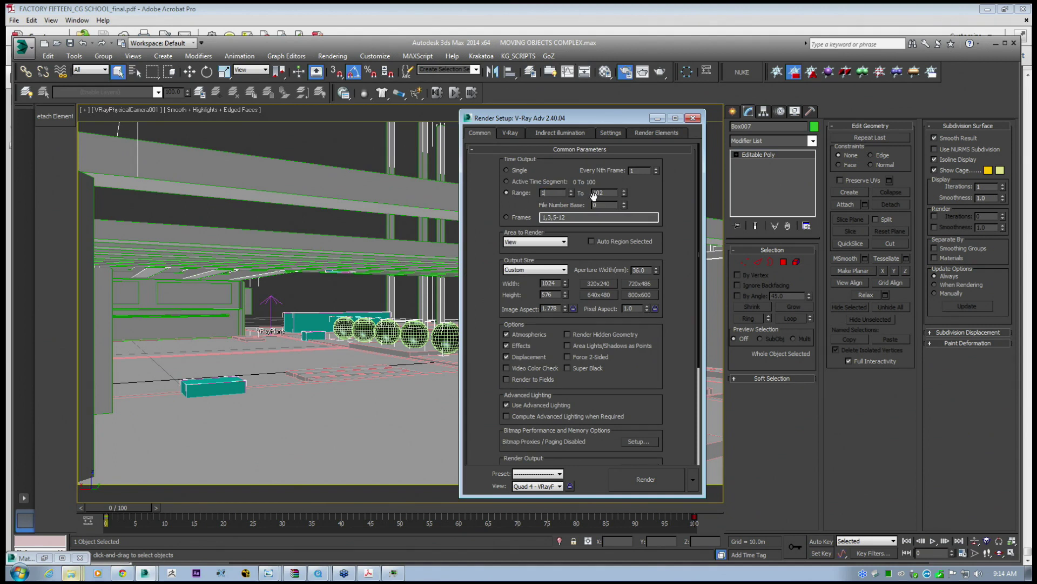
click(611, 193)
key(BackSpace)
text(1)
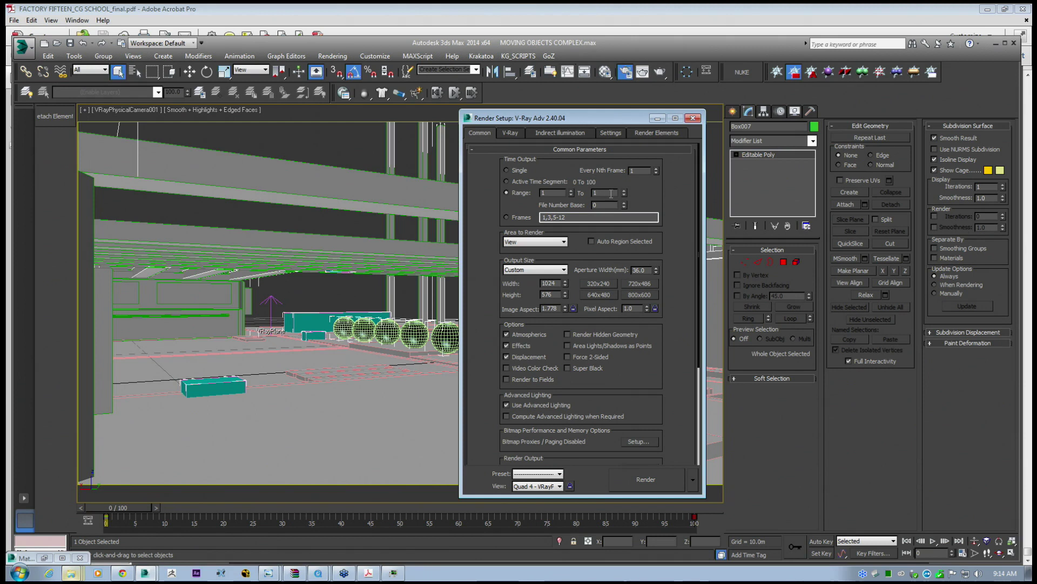
key(Return)
click(655, 190)
click(551, 132)
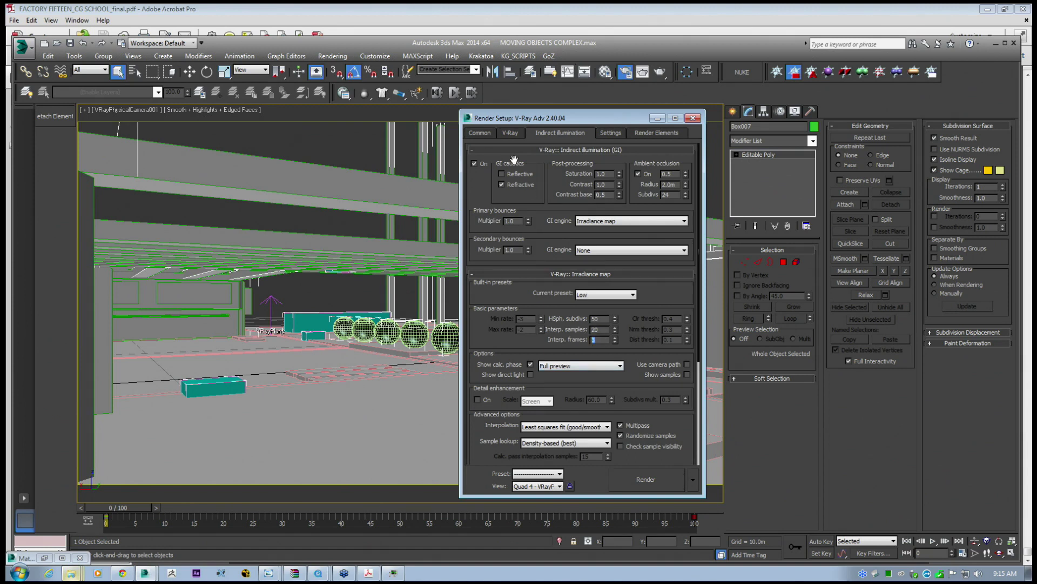
Set the render range to frames 0 to 99.
click(480, 133)
drag(611, 194, 574, 188)
double_click(543, 194)
text(0)
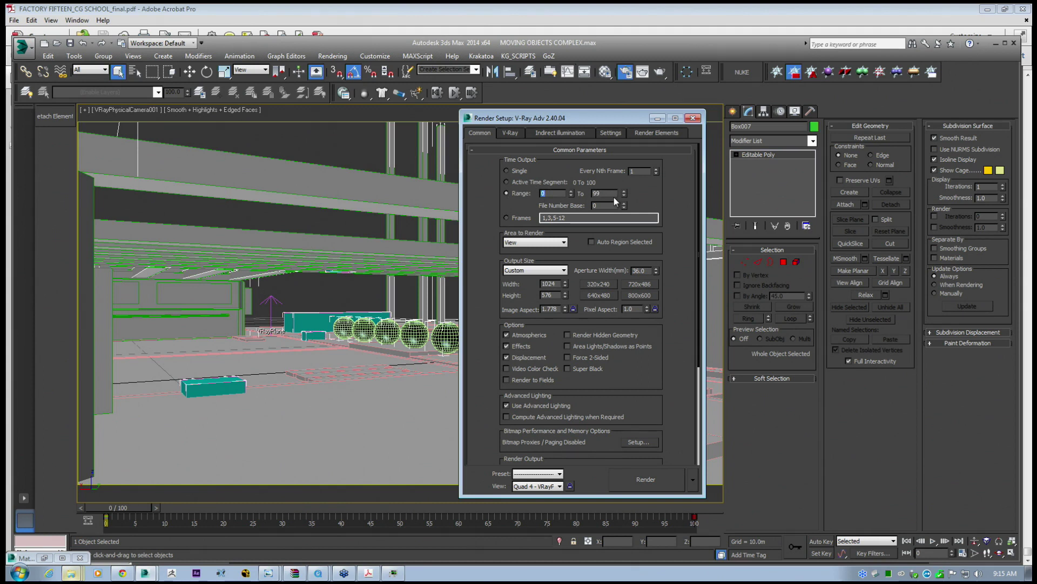
Restore the irradiance map's interpolation frames to 2 and check the animation rendering mode.
click(554, 133)
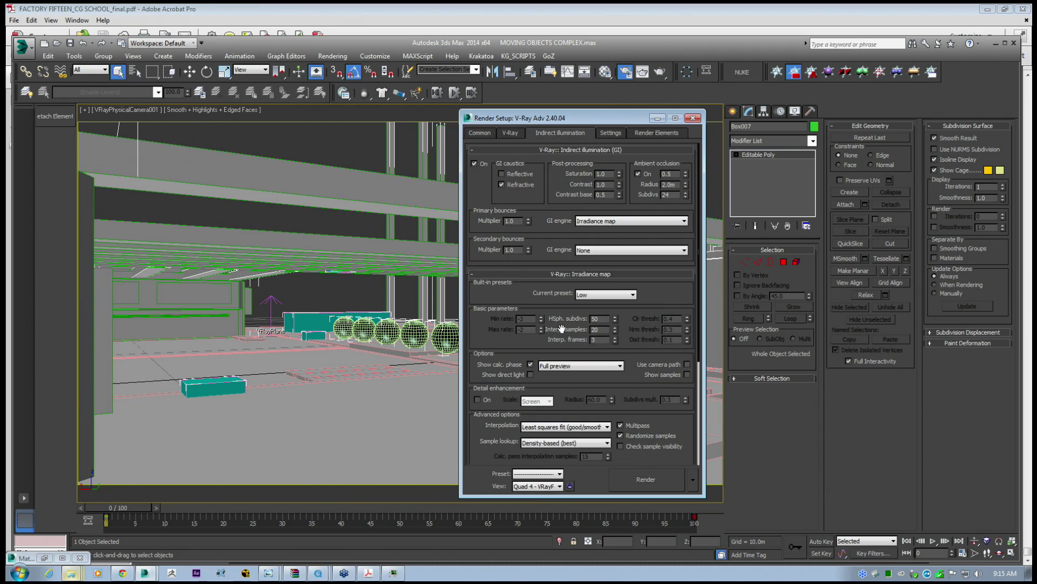
drag(565, 333, 588, 292)
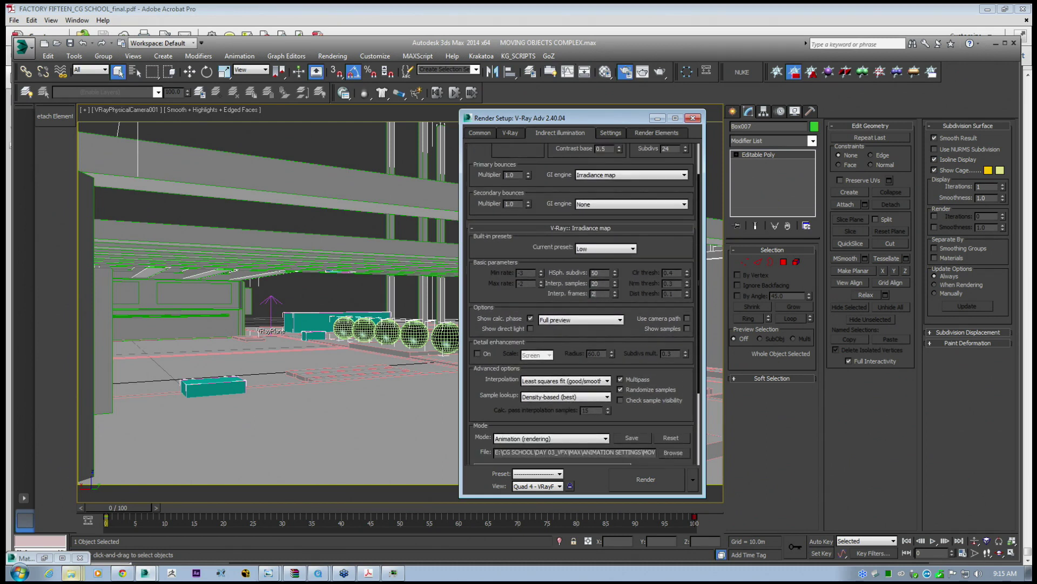
key(Return)
drag(565, 306, 566, 308)
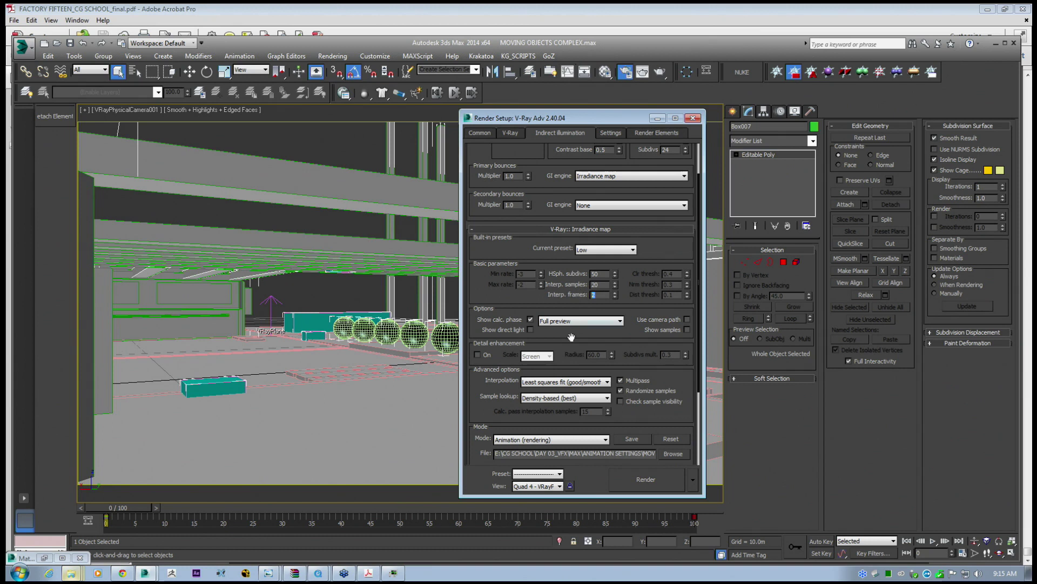
drag(567, 340, 565, 342)
scroll(561, 363, down, 2)
Switch to Windows Explorer and examine the numbered .vrmap files in the COMPLEX PREEPASS folder, including frames 0002, -002 and 0000.
click(71, 572)
click(61, 552)
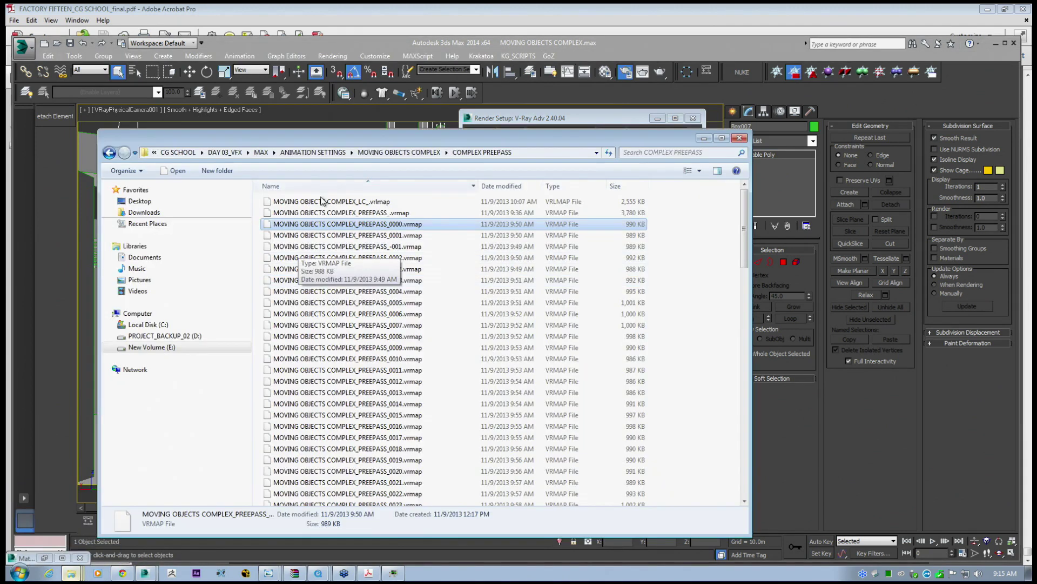
drag(365, 135, 319, 103)
click(334, 229)
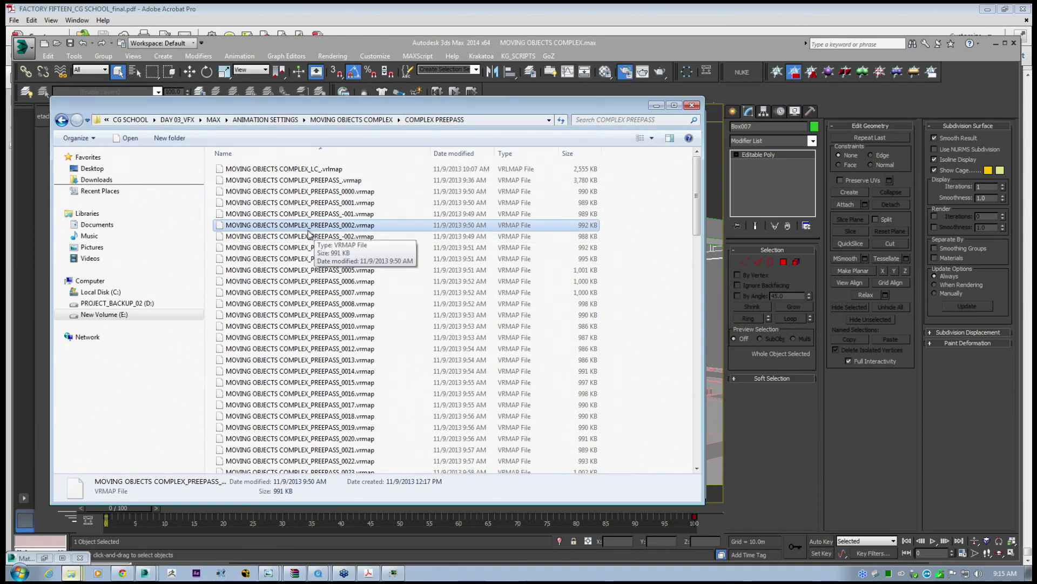
click(330, 237)
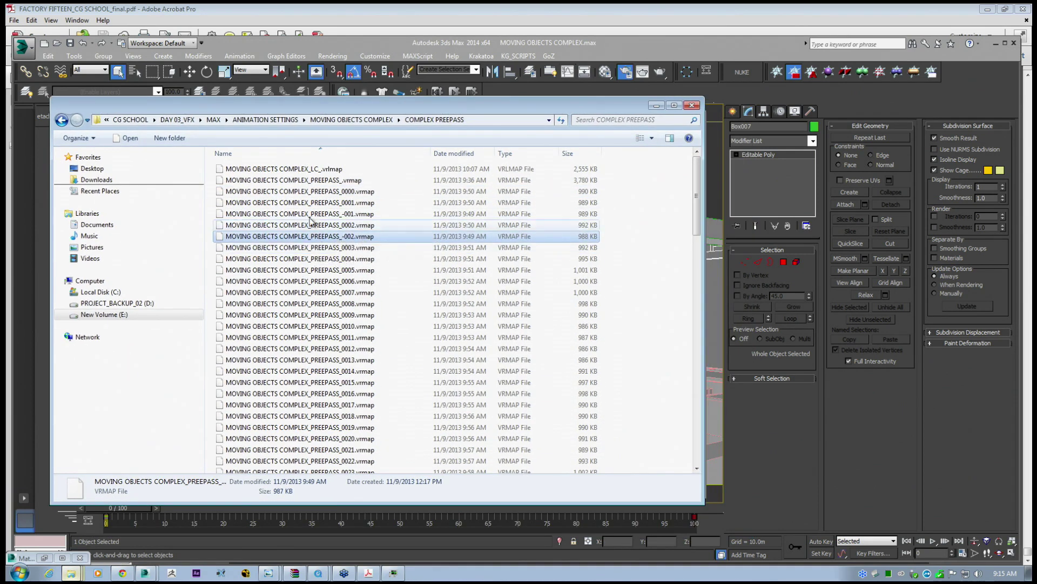
drag(293, 104, 273, 98)
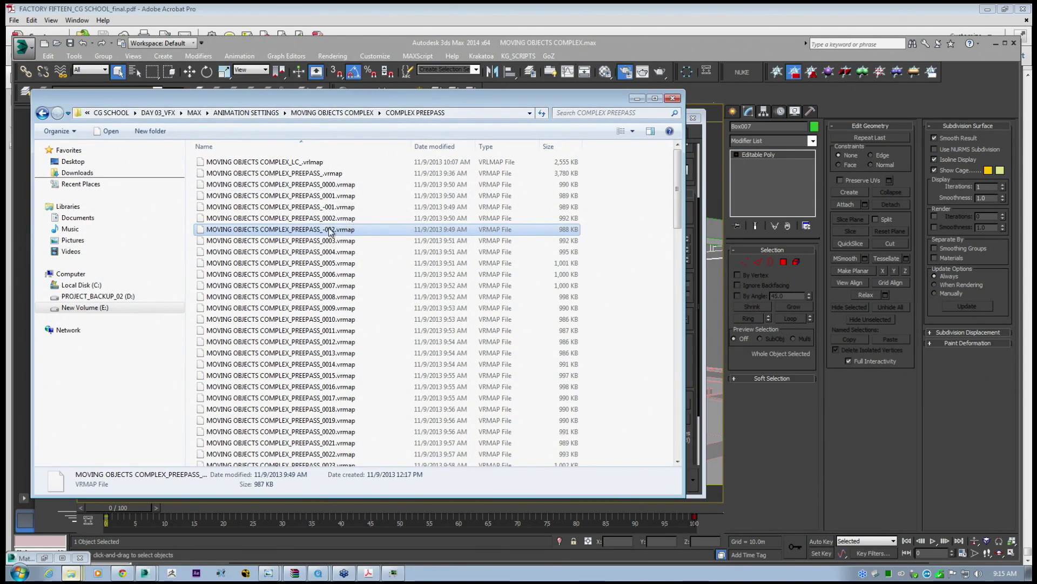
click(330, 187)
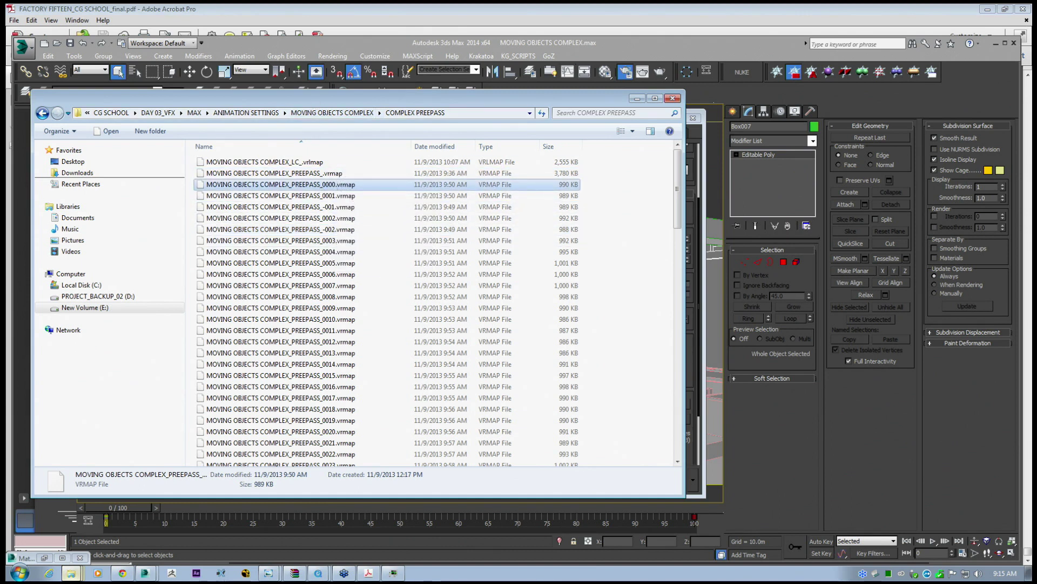
drag(315, 100, 315, 106)
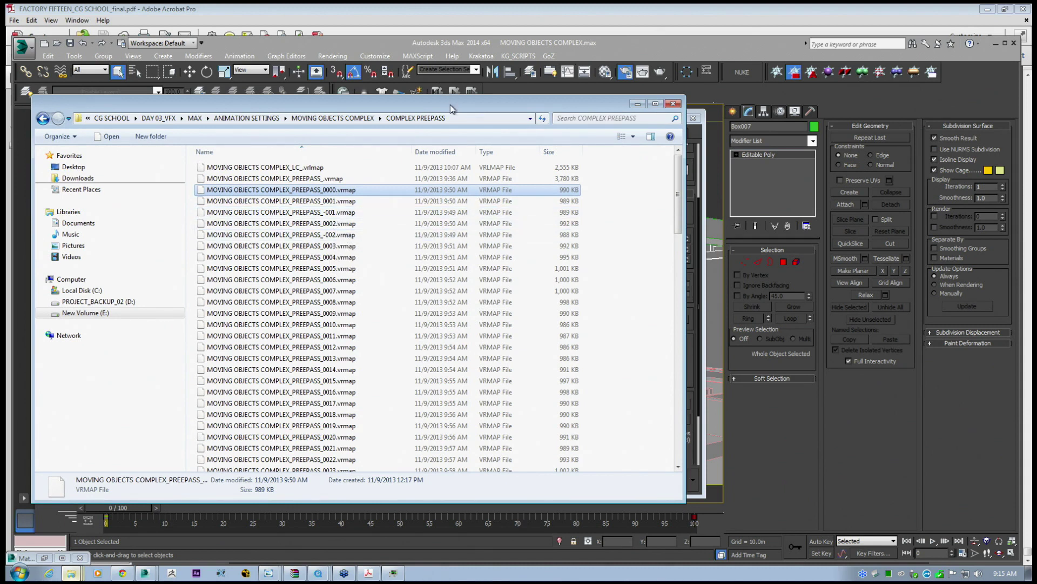
drag(449, 104, 469, 113)
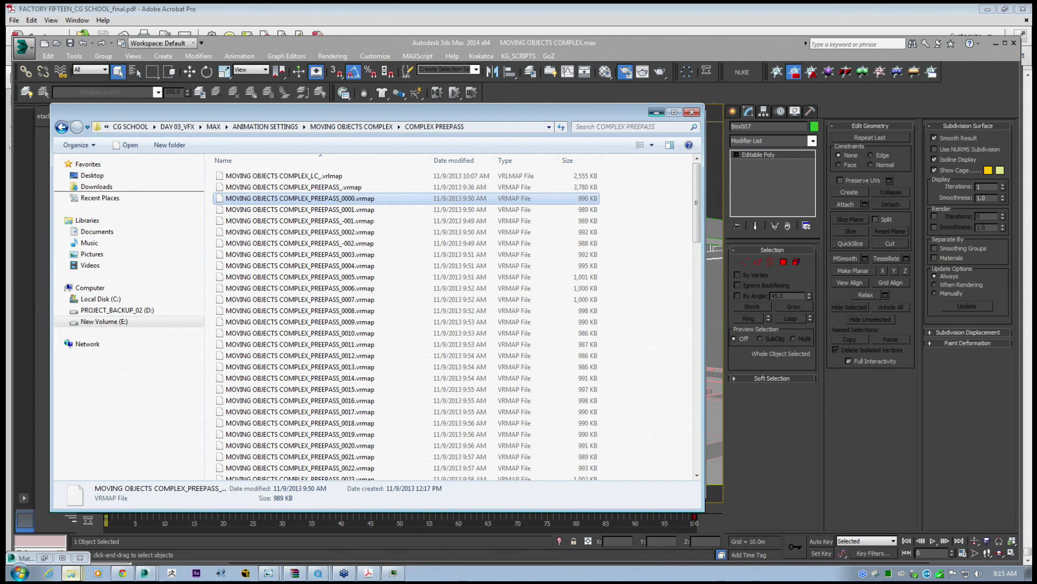
click(657, 113)
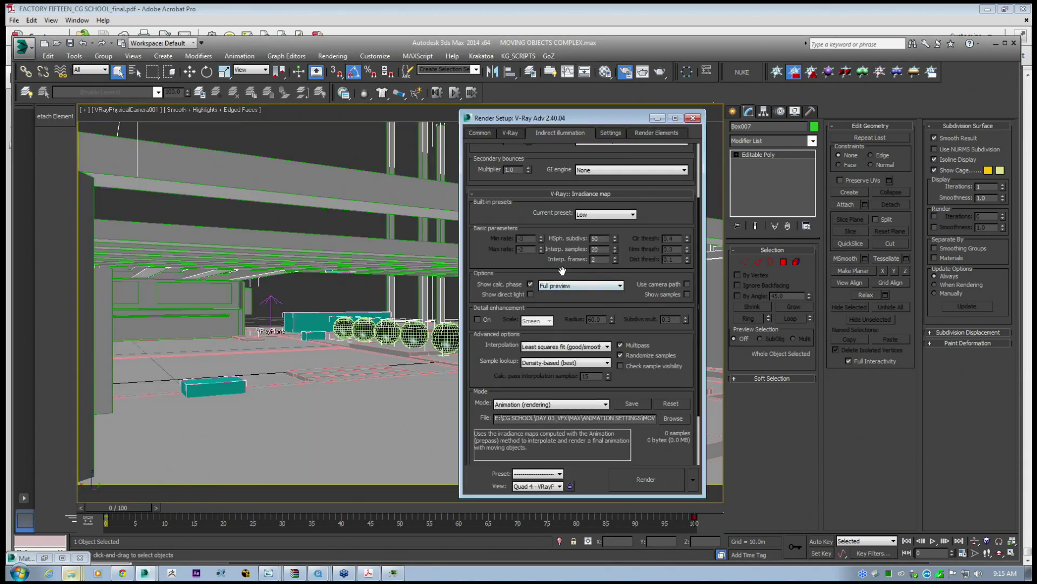
Set the render range to frames 0 to 100 and reposition the render setup window.
click(475, 133)
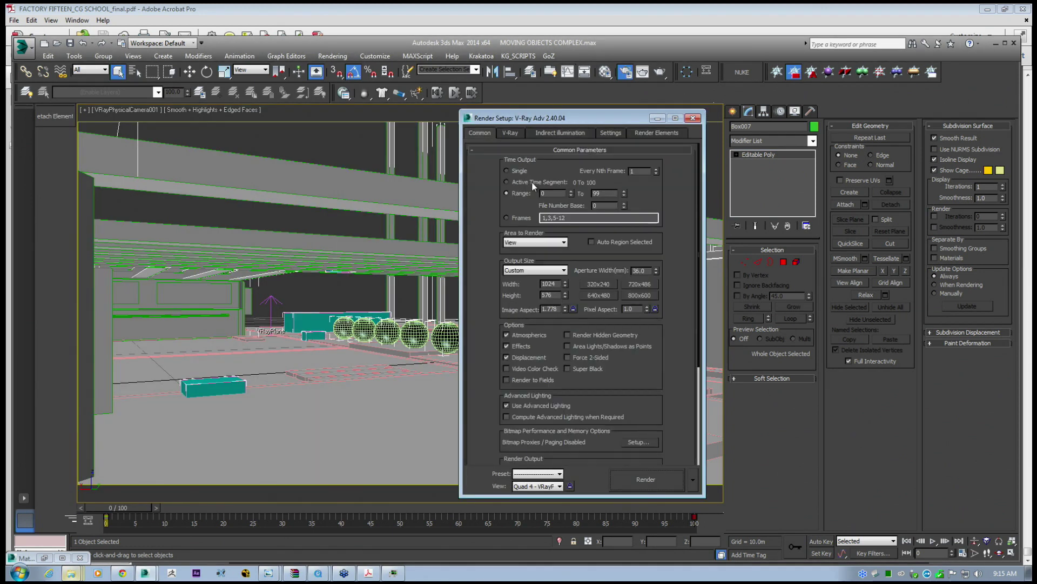
double_click(542, 193)
double_click(597, 193)
text(100)
key(Return)
drag(569, 123, 577, 123)
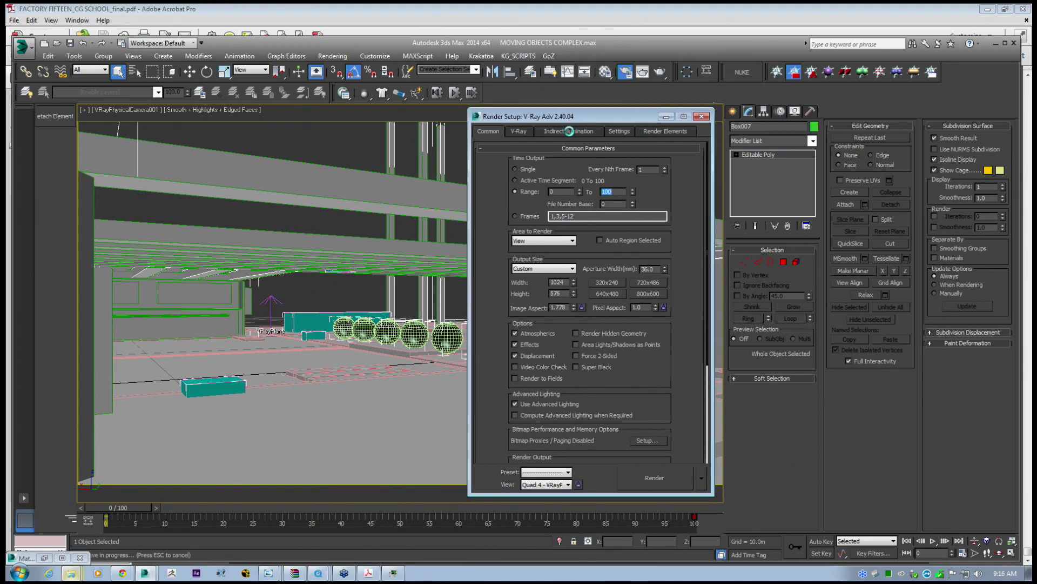
Compare the interpolation frames value with the render range start, and try 3 interpolation frames.
click(569, 130)
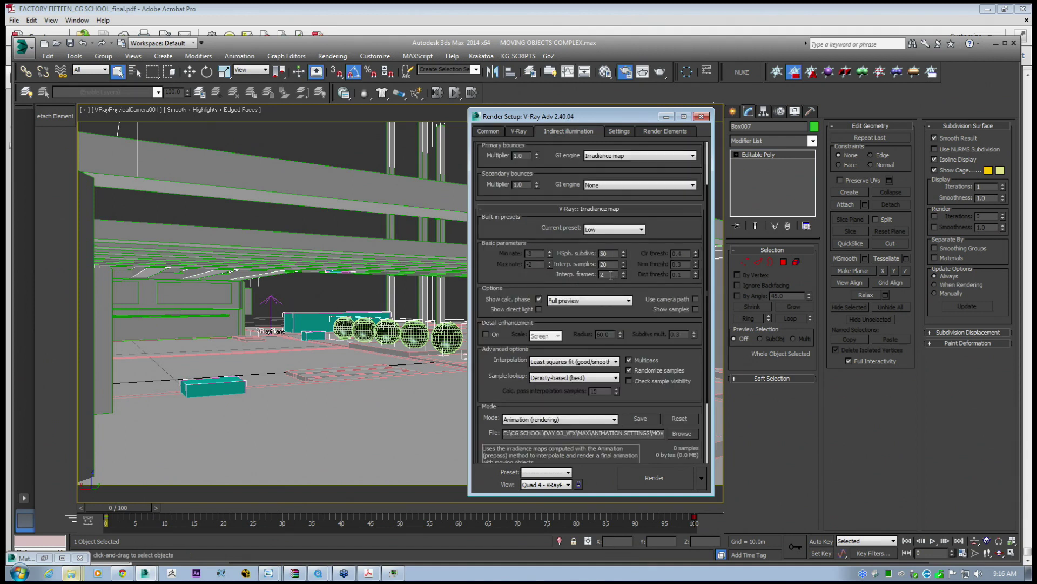
double_click(602, 275)
click(610, 275)
double_click(605, 274)
click(488, 132)
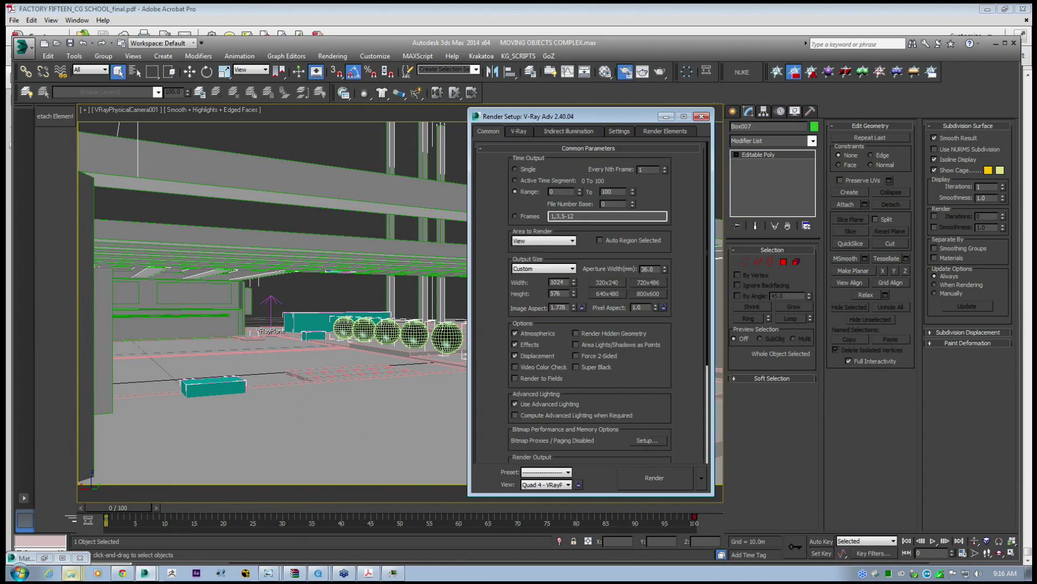
drag(559, 192, 540, 193)
click(560, 192)
drag(558, 192, 548, 188)
click(545, 131)
double_click(605, 275)
text(3)
key(Return)
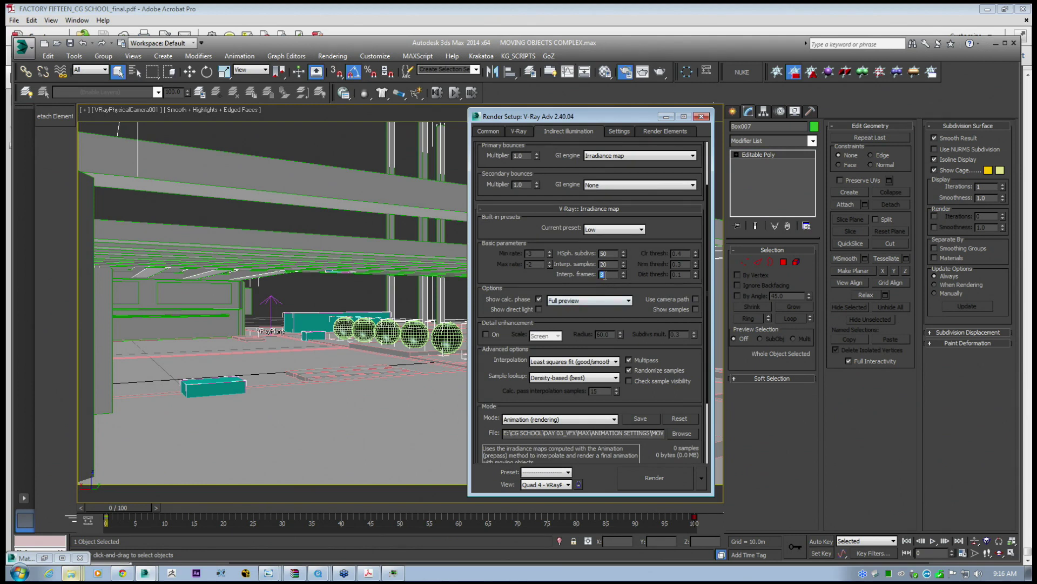
Set the render range start to frame 0 and restore the interpolation frames to 2.
click(490, 132)
drag(558, 191, 543, 188)
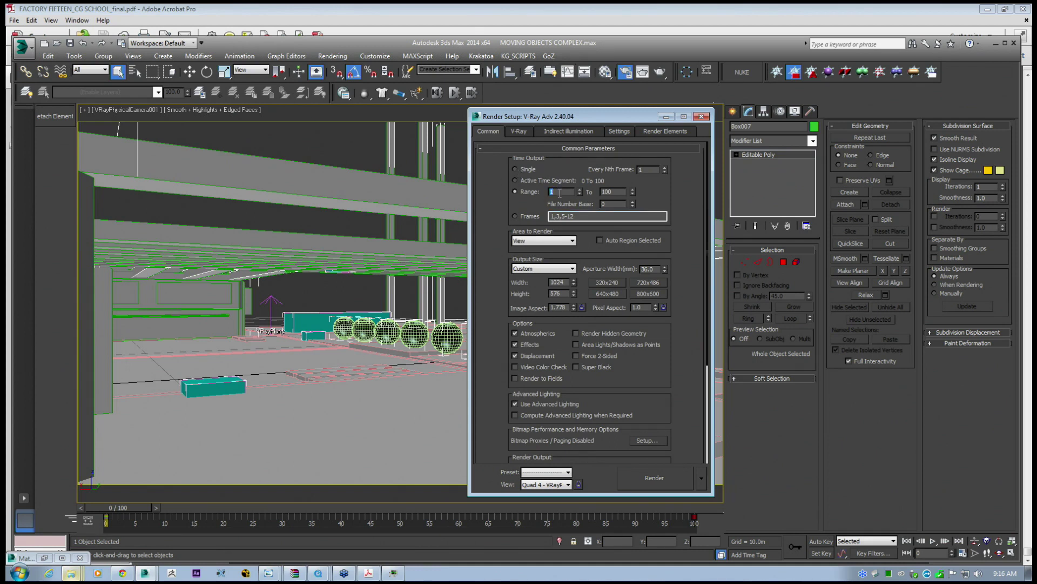
click(676, 195)
drag(558, 192, 528, 183)
text(0)
click(568, 130)
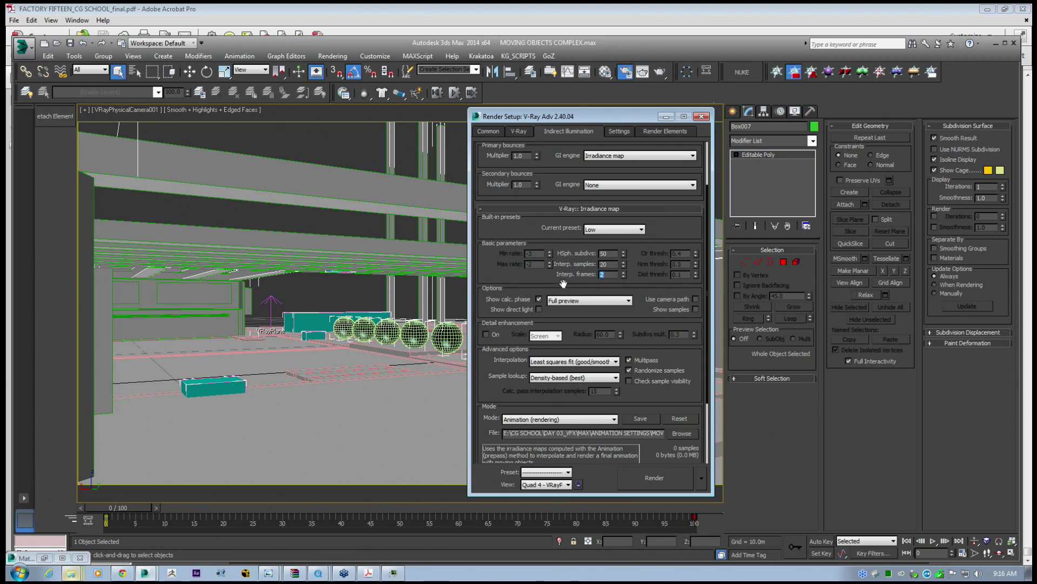
drag(576, 276, 571, 319)
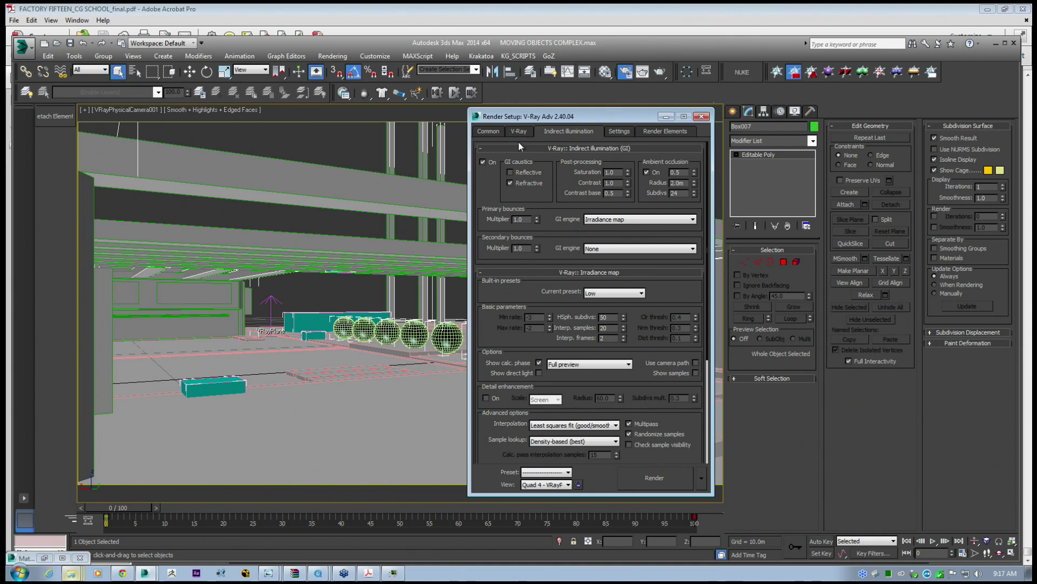
Try a render range start of -5, set it to -2, and reposition the render setup window.
click(491, 132)
drag(560, 192, 514, 188)
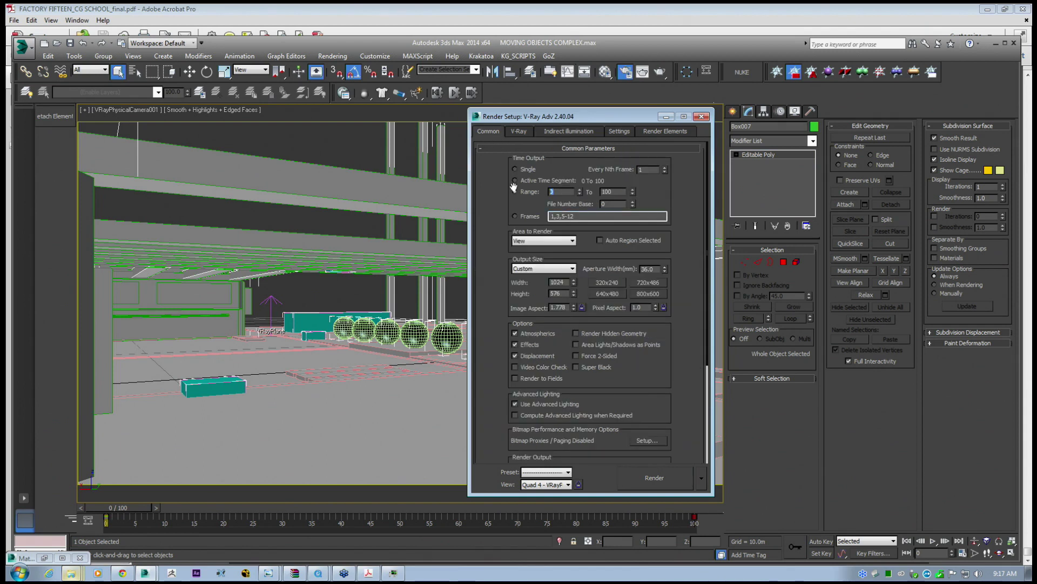
text(-5)
key(Return)
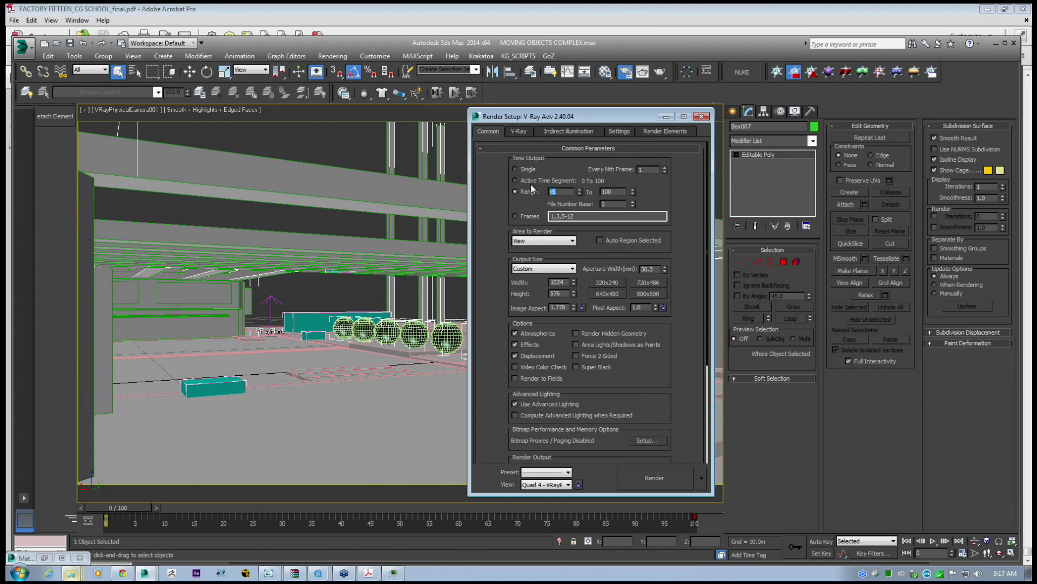
text(-2)
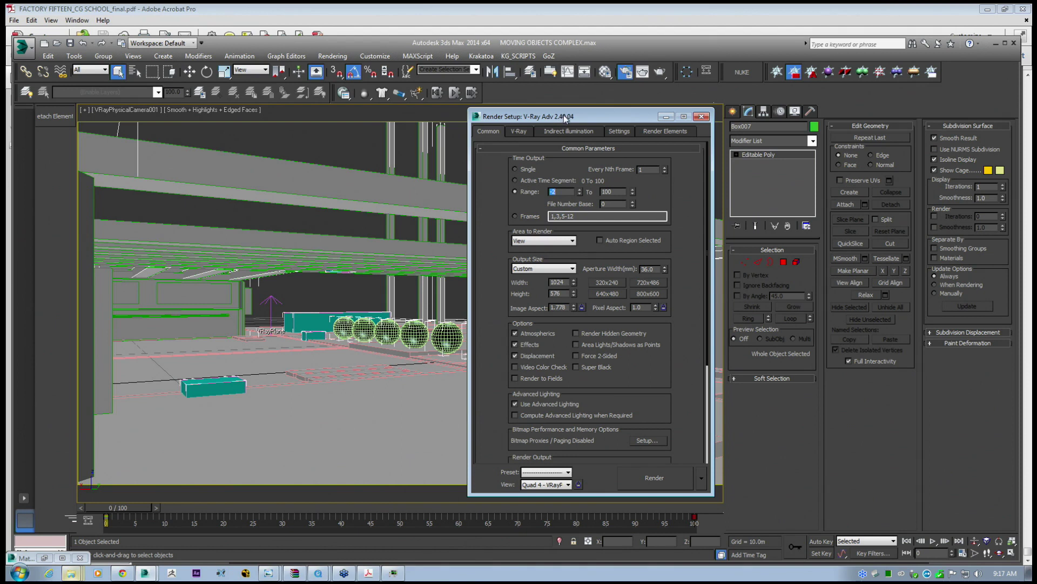
drag(565, 117, 574, 120)
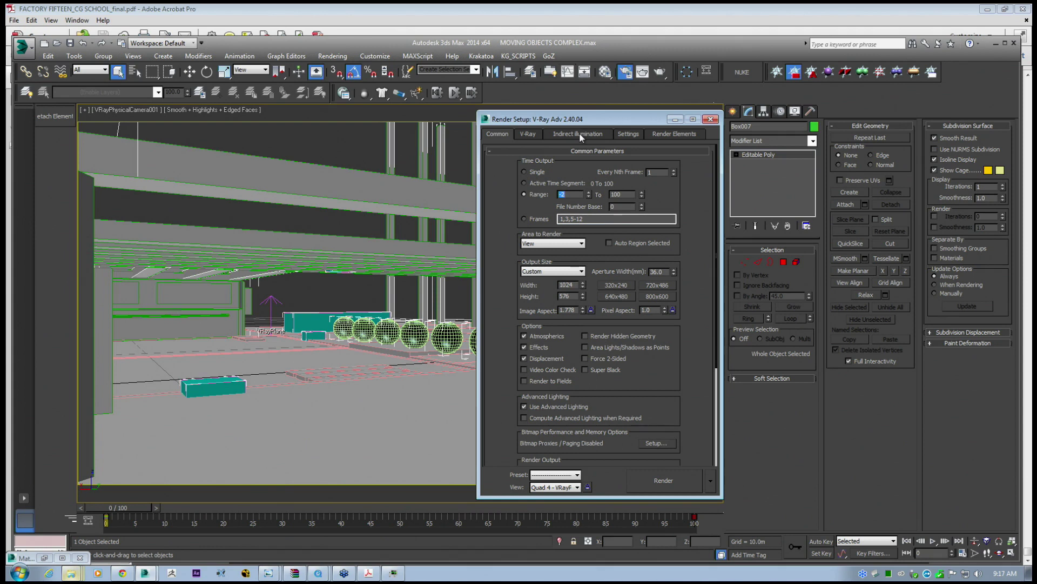
drag(579, 121, 601, 121)
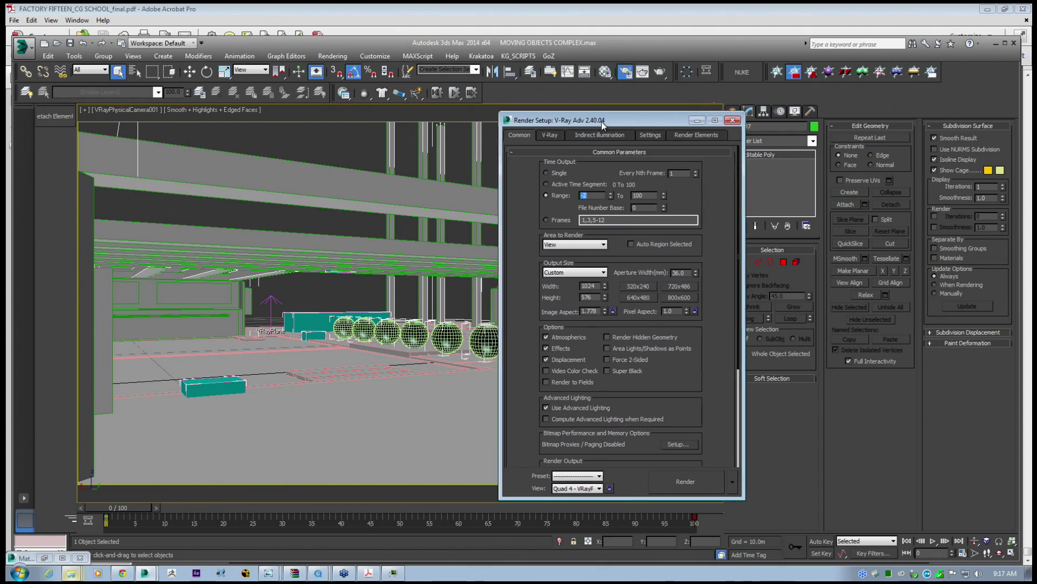
click(594, 193)
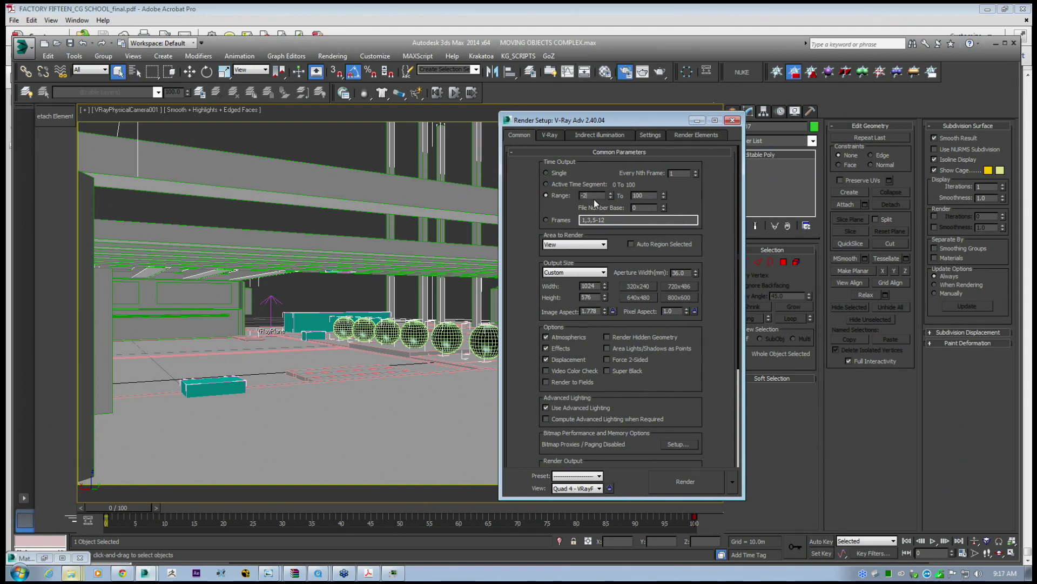
Set both ends of the render range to frame 102 and check the irradiance map's interpolation frames.
click(599, 135)
click(519, 134)
drag(593, 195, 551, 174)
text(-)
drag(647, 196, 605, 189)
text(-2)
key(Return)
click(689, 196)
key(Tab)
drag(649, 201, 621, 189)
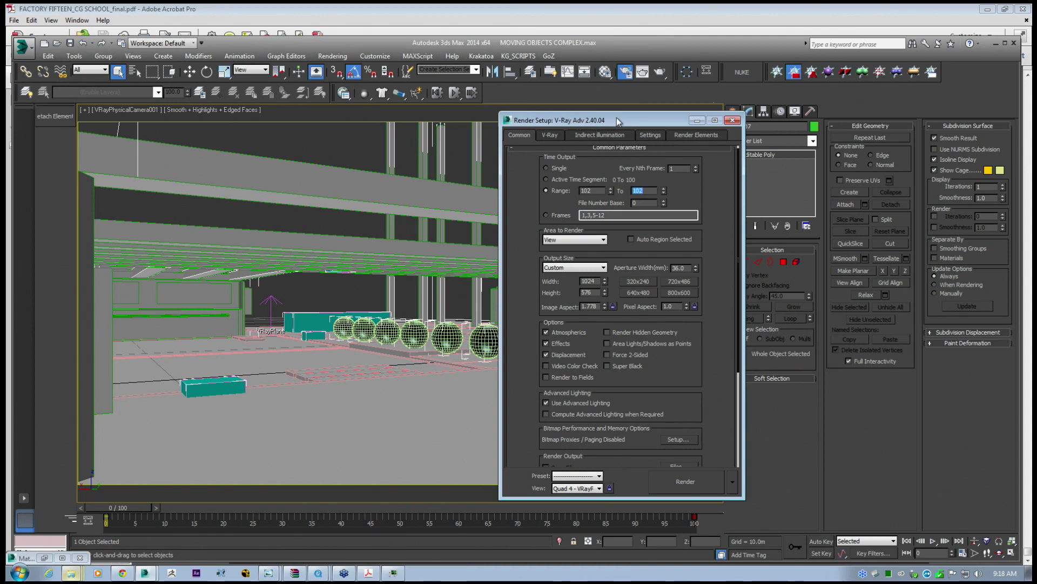
drag(615, 117, 588, 114)
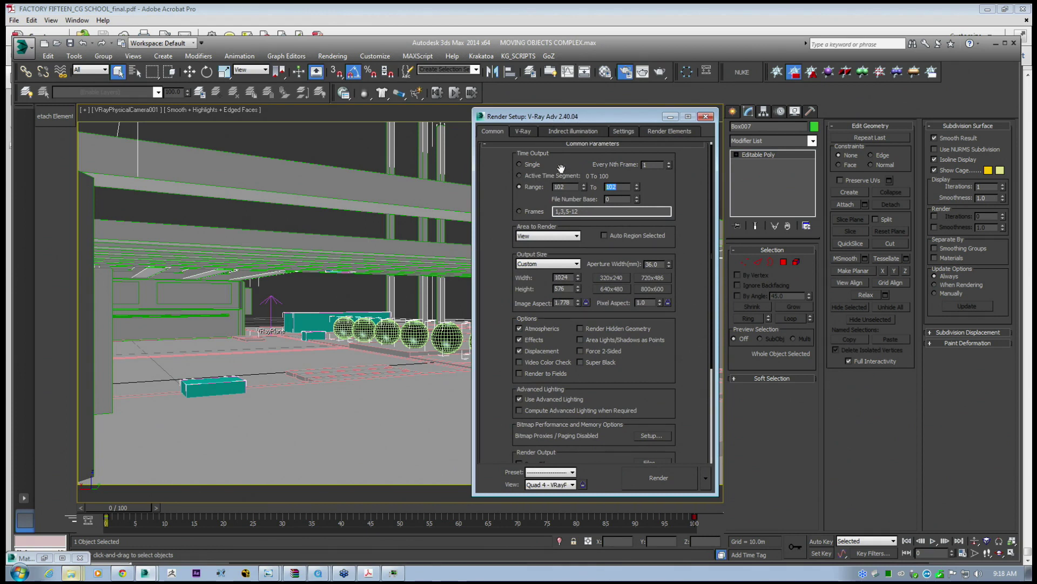
click(568, 131)
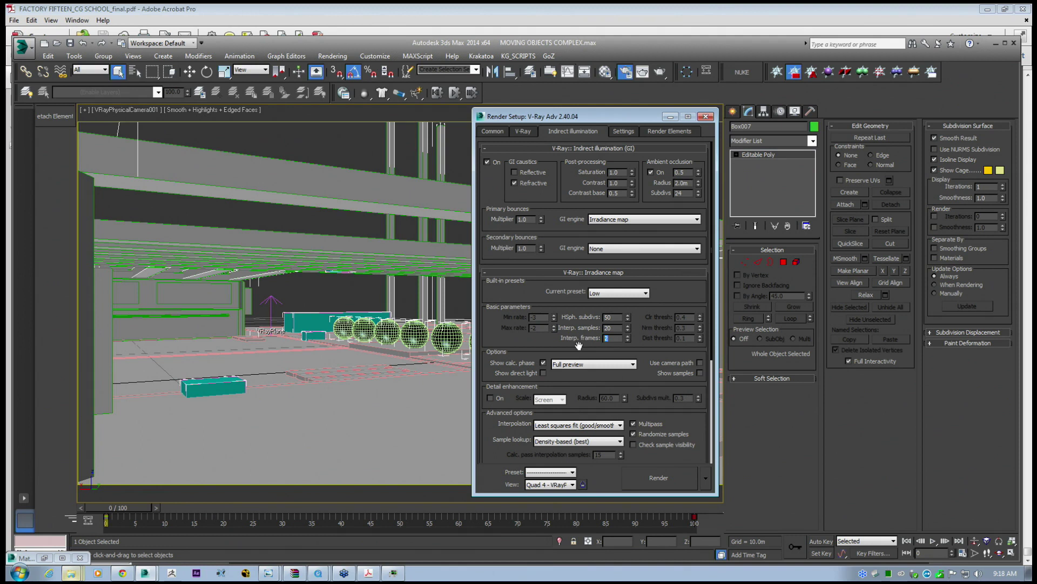
Review the irradiance map's interpolation frames, mode and file settings alongside the global switches and common render parameters.
click(534, 130)
click(560, 134)
click(613, 339)
drag(614, 338, 587, 331)
drag(556, 336, 556, 335)
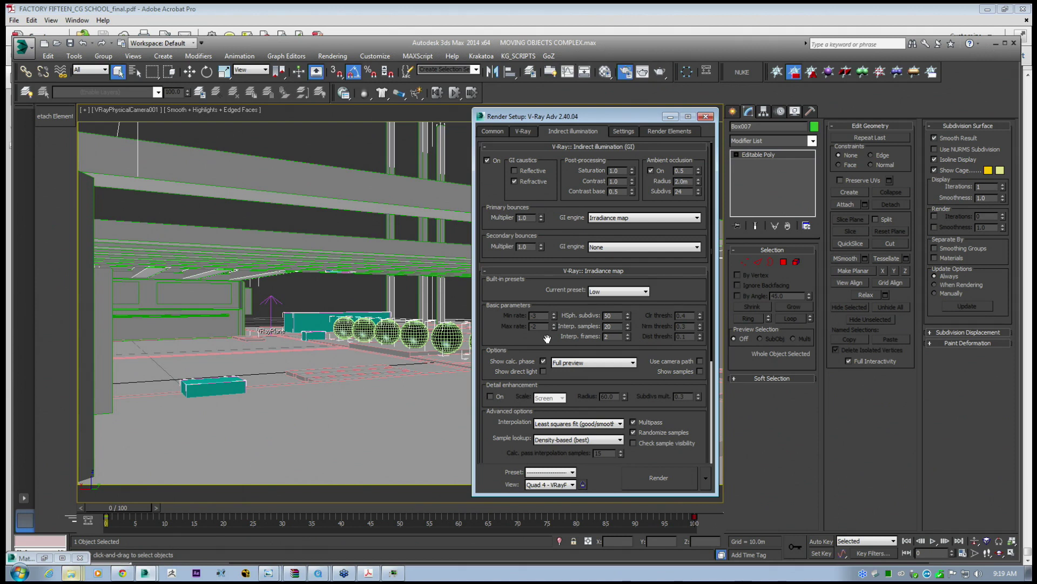
click(521, 132)
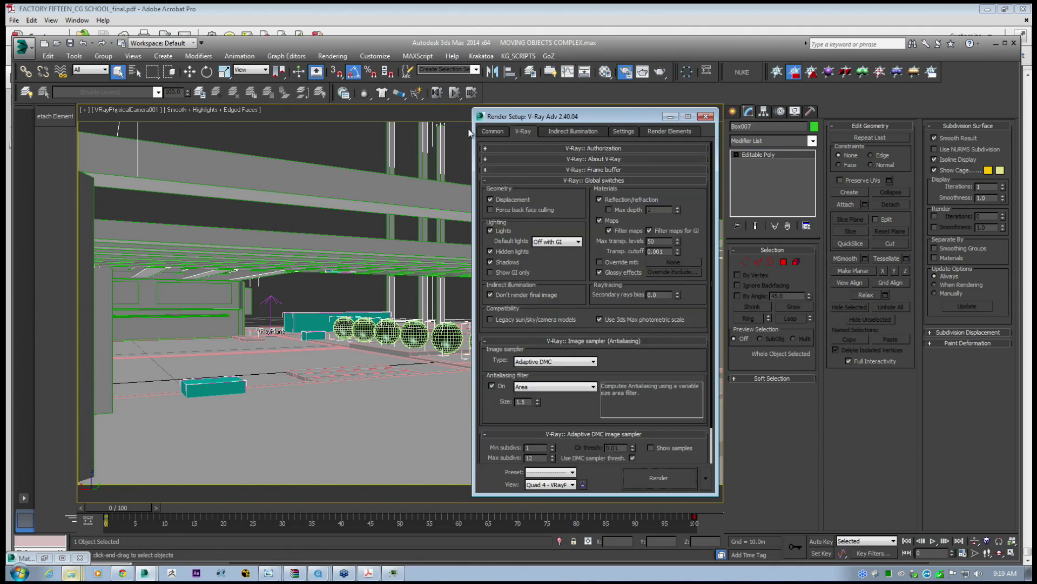
click(498, 132)
click(573, 131)
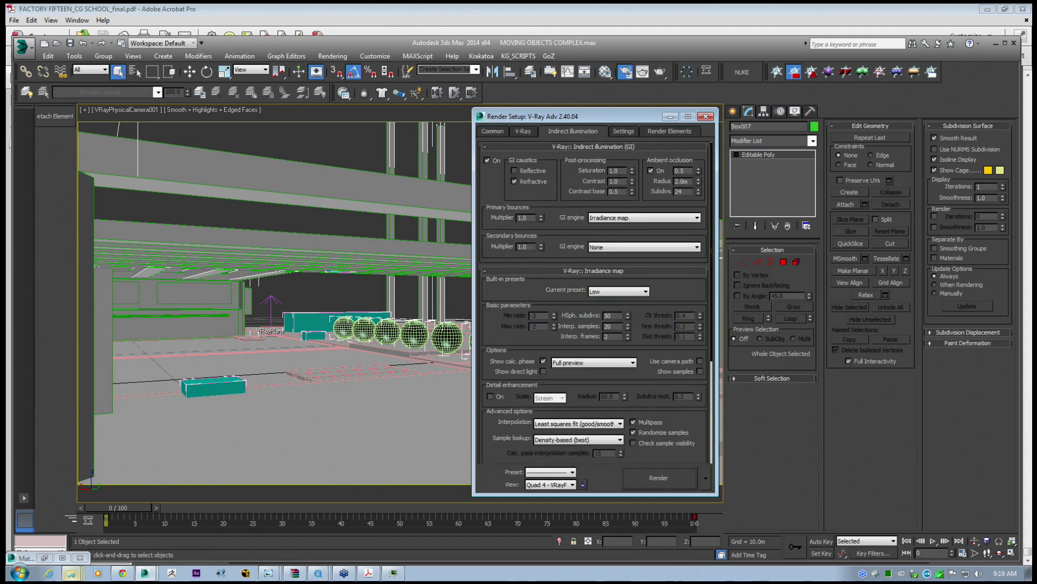
scroll(573, 339, down, 5)
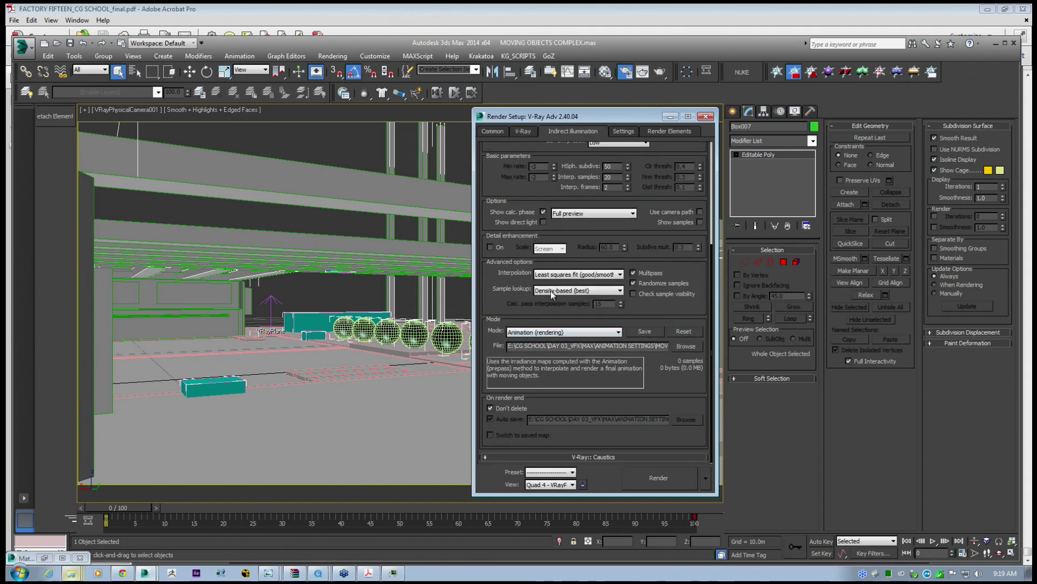
scroll(551, 292, up, 5)
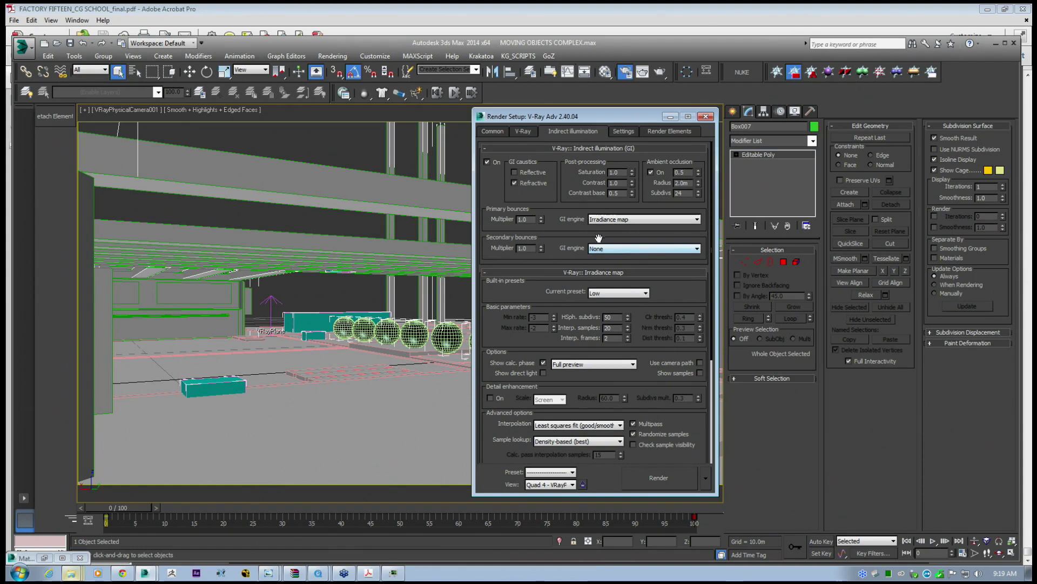
Turn off Don't render final image, and check the render elements, system and indirect illumination settings.
click(523, 132)
click(490, 295)
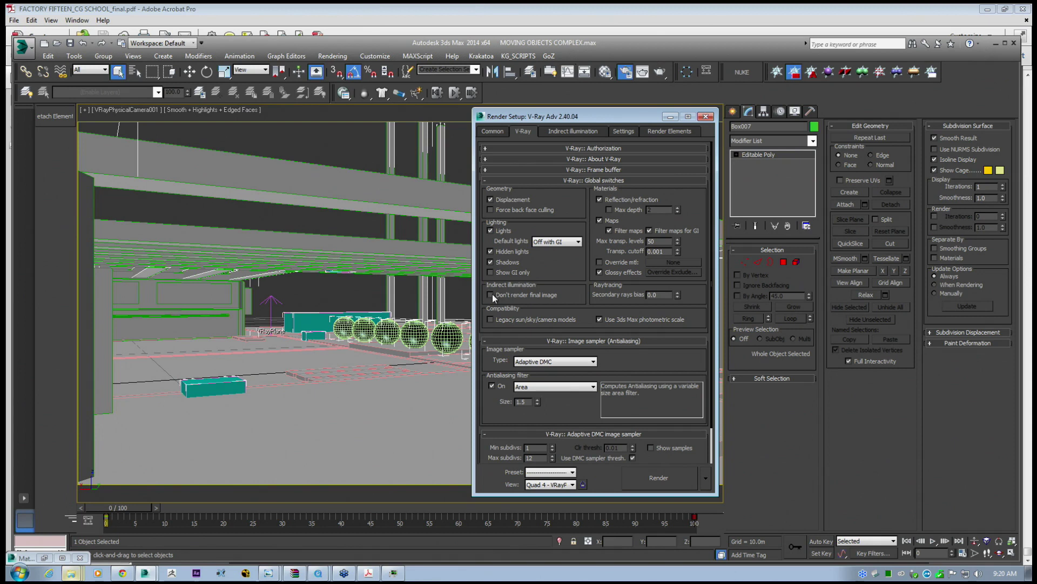
click(669, 131)
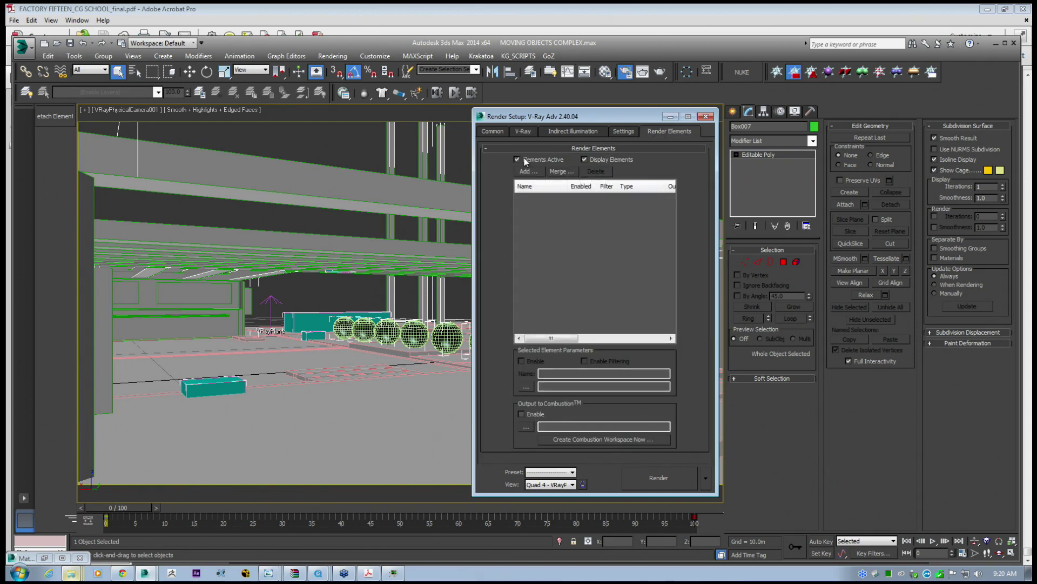
click(623, 131)
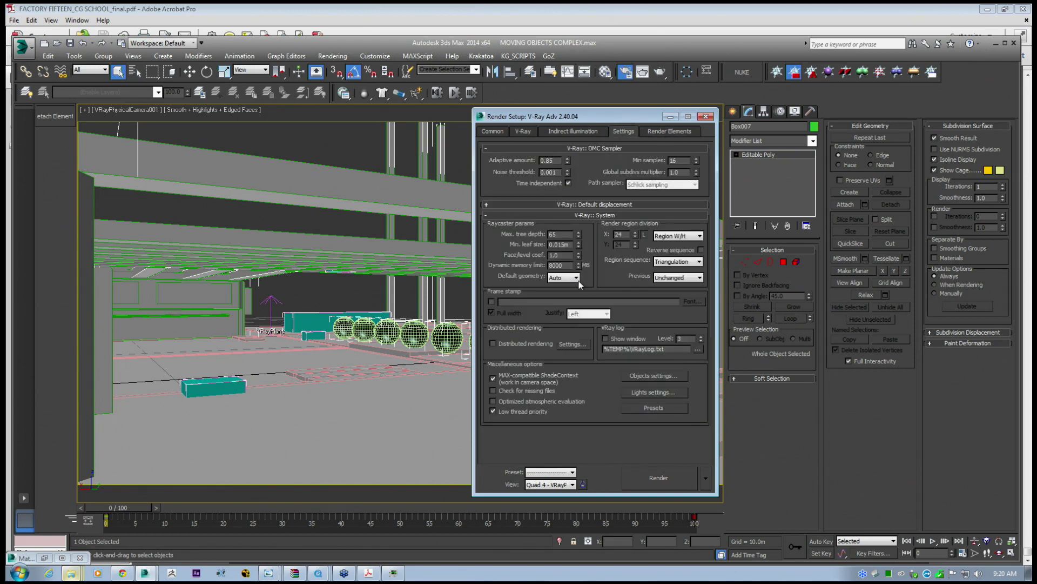
click(560, 132)
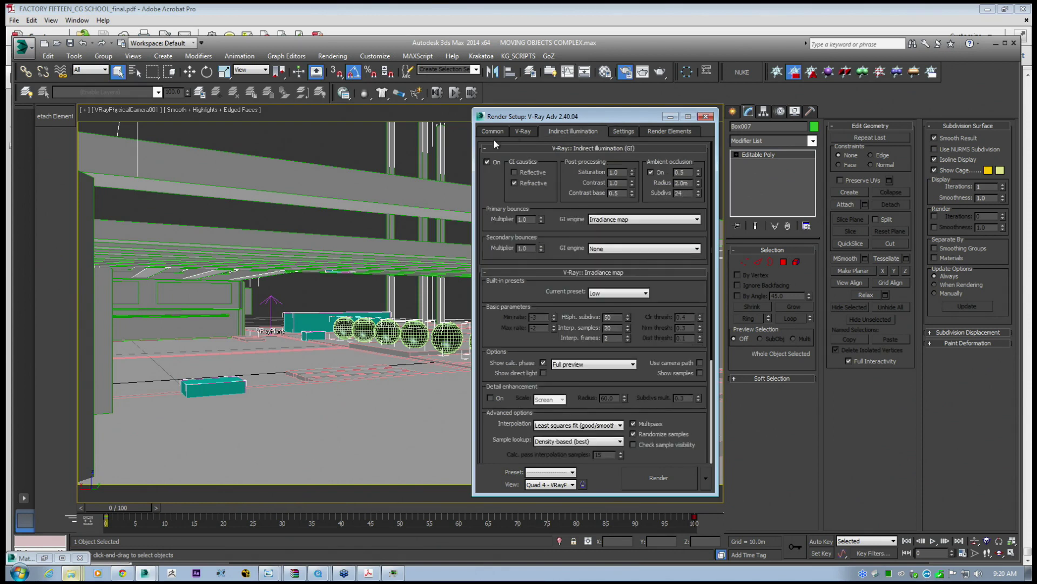
Set the render range from frame 0 to frame 100.
click(521, 131)
click(494, 132)
drag(566, 187, 541, 181)
text(0)
drag(618, 188, 582, 183)
text(100)
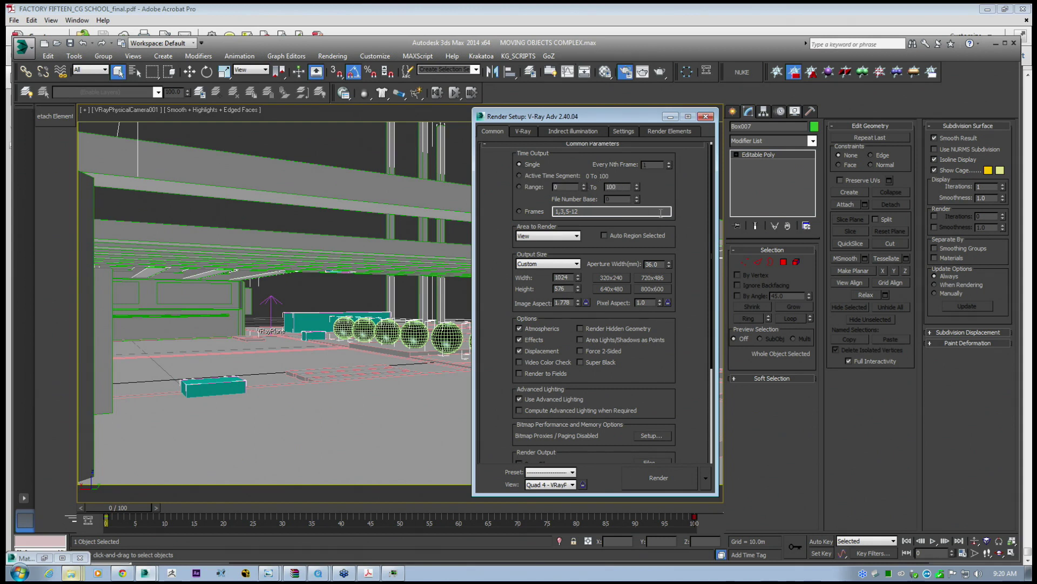
drag(679, 272, 679, 226)
Switch to Windows Task Manager and change the processor affinity of the 3dsmax.exe process using the most memory.
click(523, 131)
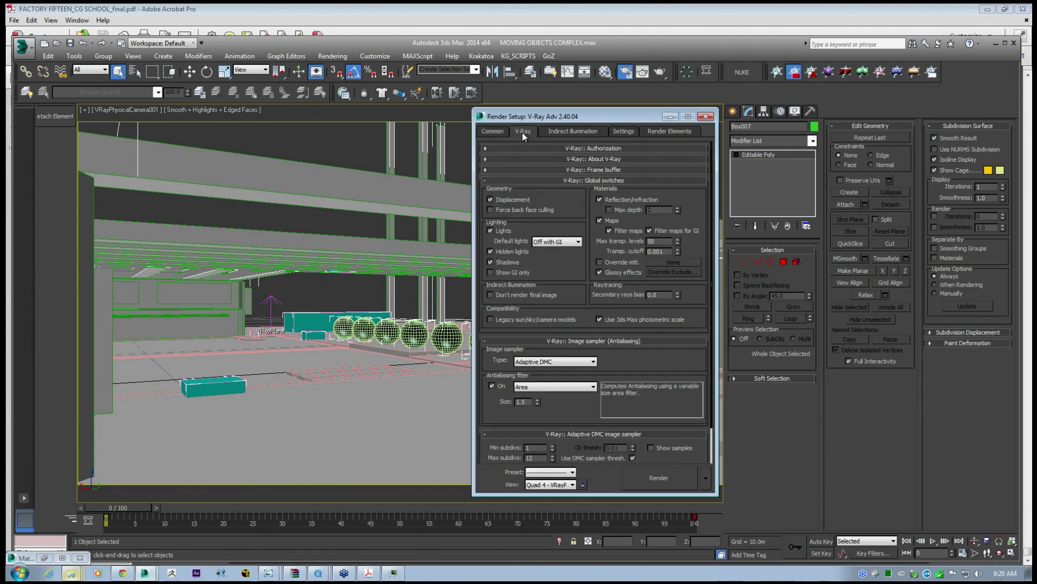
click(560, 361)
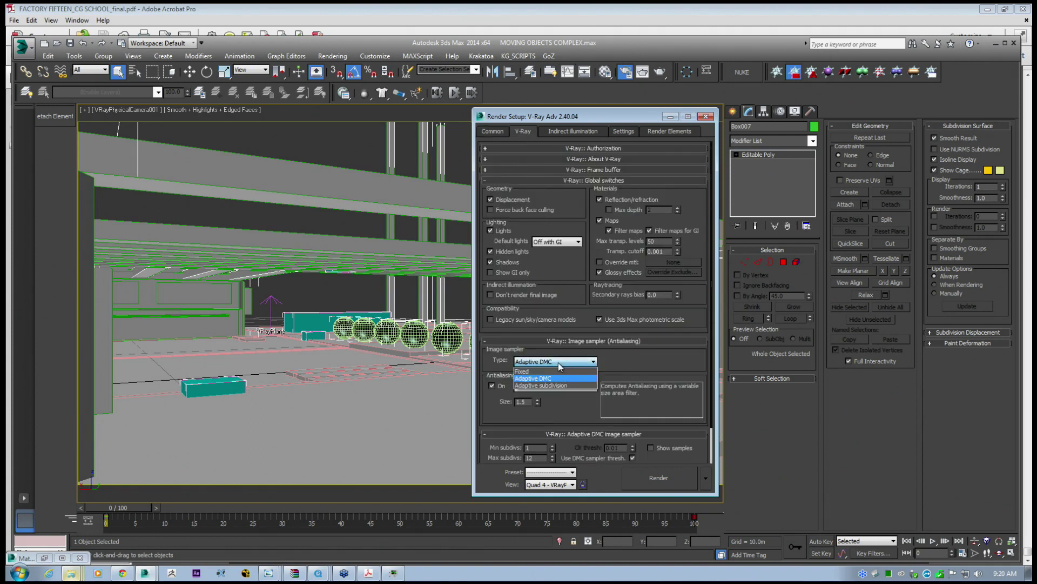
click(393, 573)
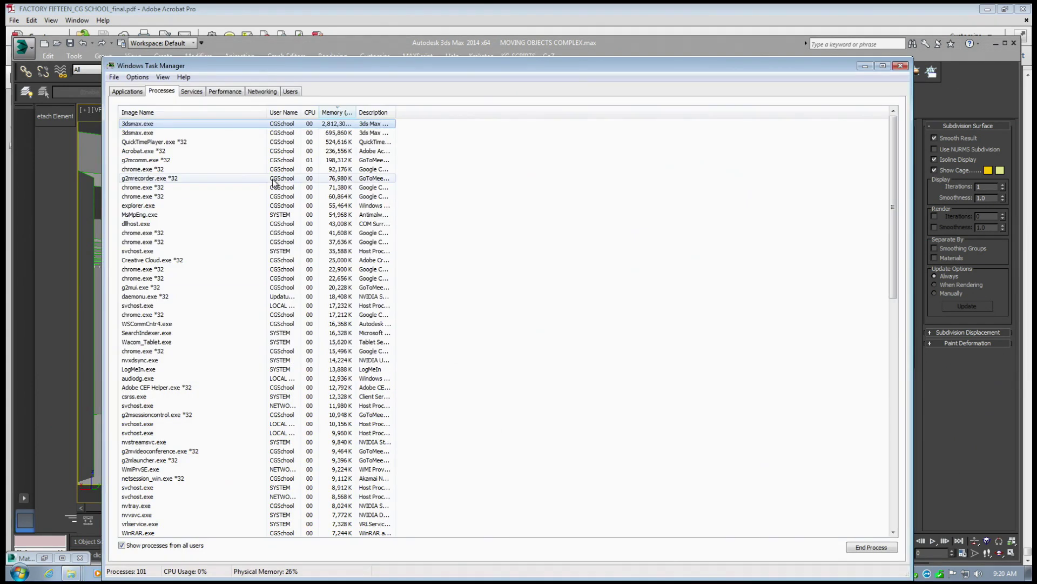
right_click(149, 125)
click(186, 224)
click(123, 156)
click(201, 241)
Change the processor affinity of the second 3dsmax.exe process and minimize Task Manager.
right_click(146, 133)
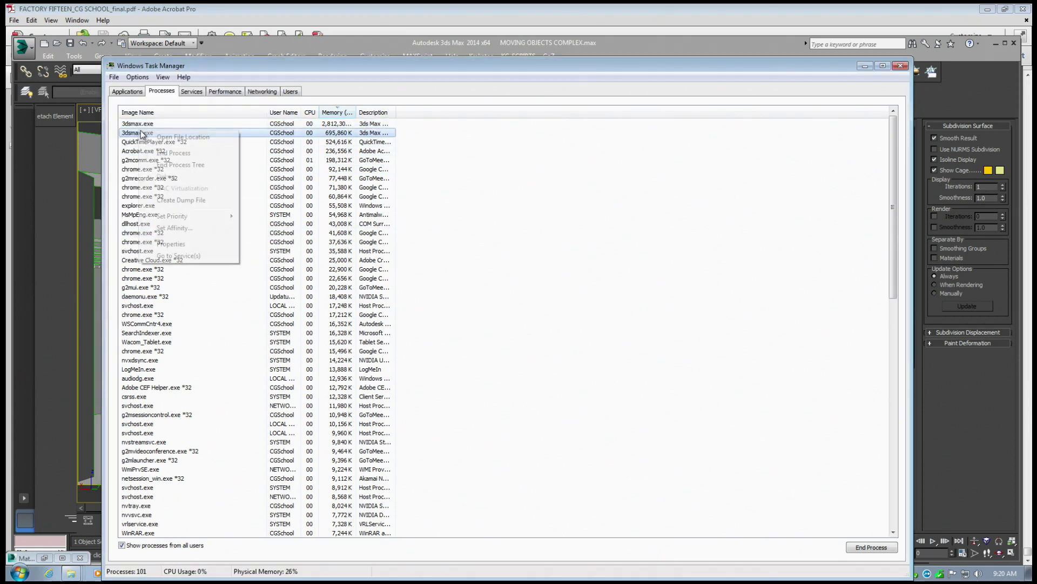
click(174, 227)
click(123, 138)
click(122, 146)
click(123, 165)
click(123, 157)
click(190, 240)
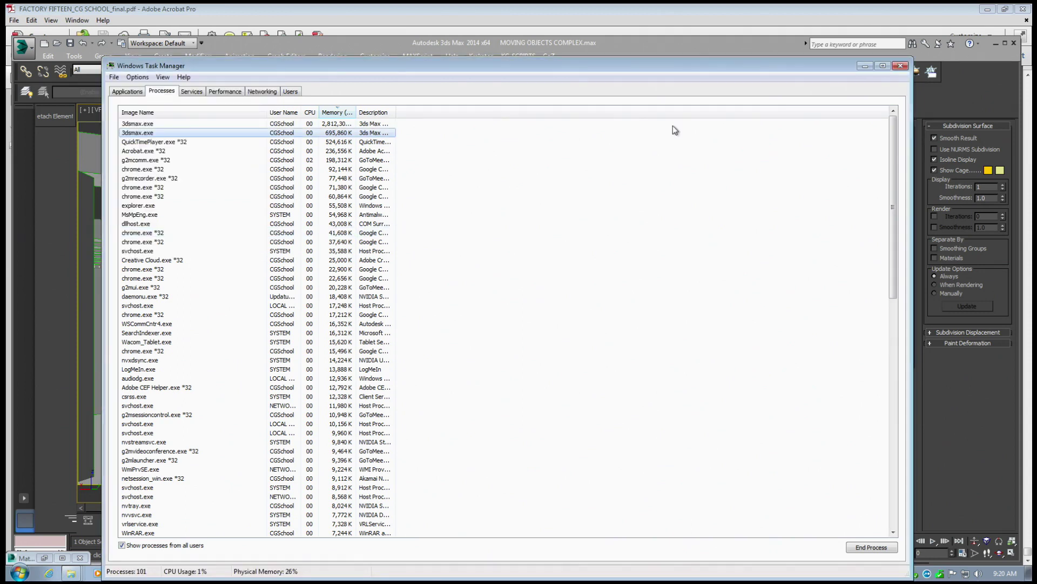
click(864, 65)
Check the common render parameters and move the animation to frame 67.
click(492, 131)
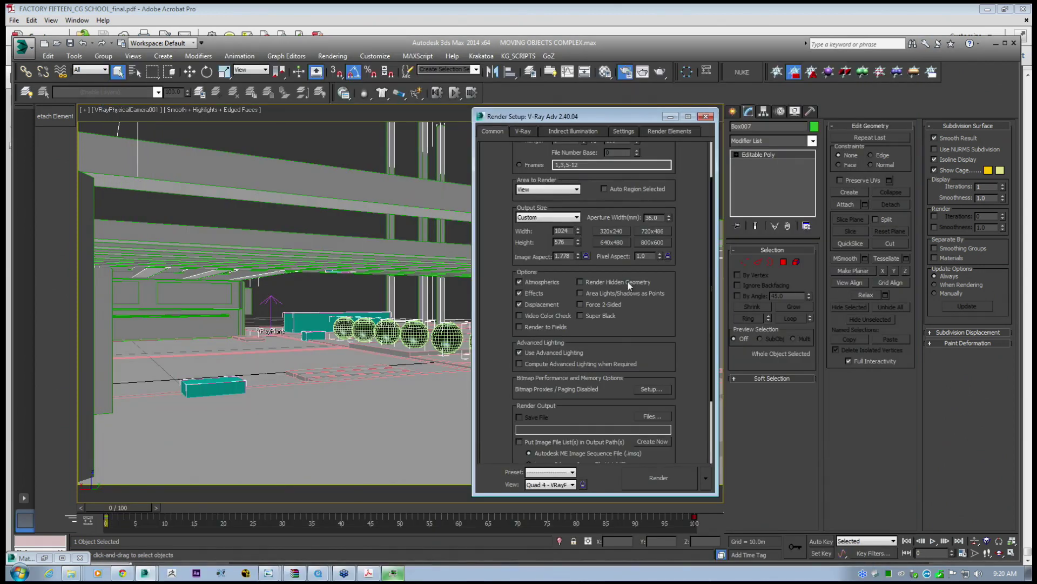
drag(678, 305, 676, 361)
drag(120, 509, 498, 528)
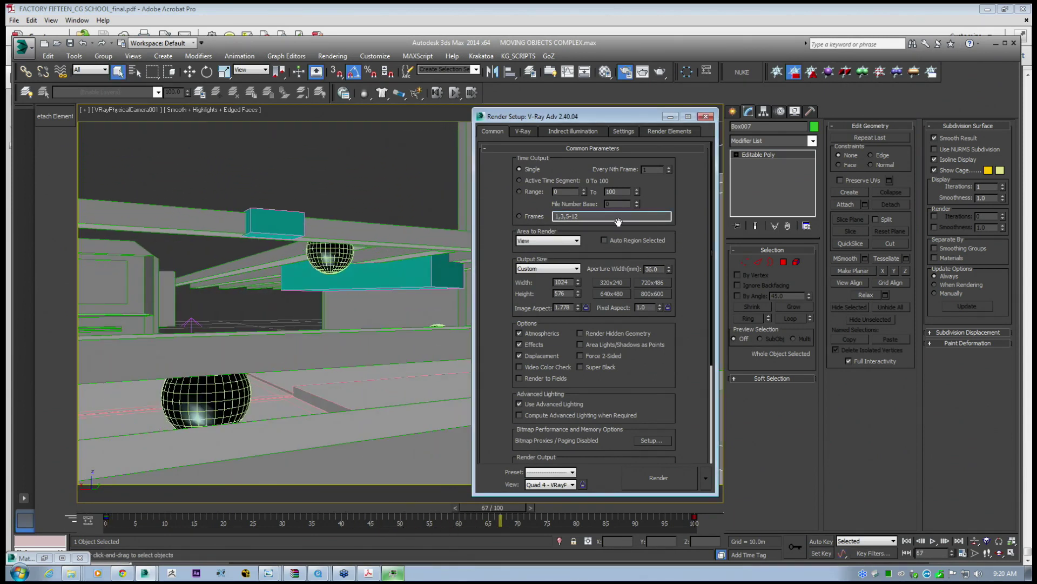
Set the V-Ray image sampler type to Fixed.
click(523, 132)
click(554, 361)
click(540, 368)
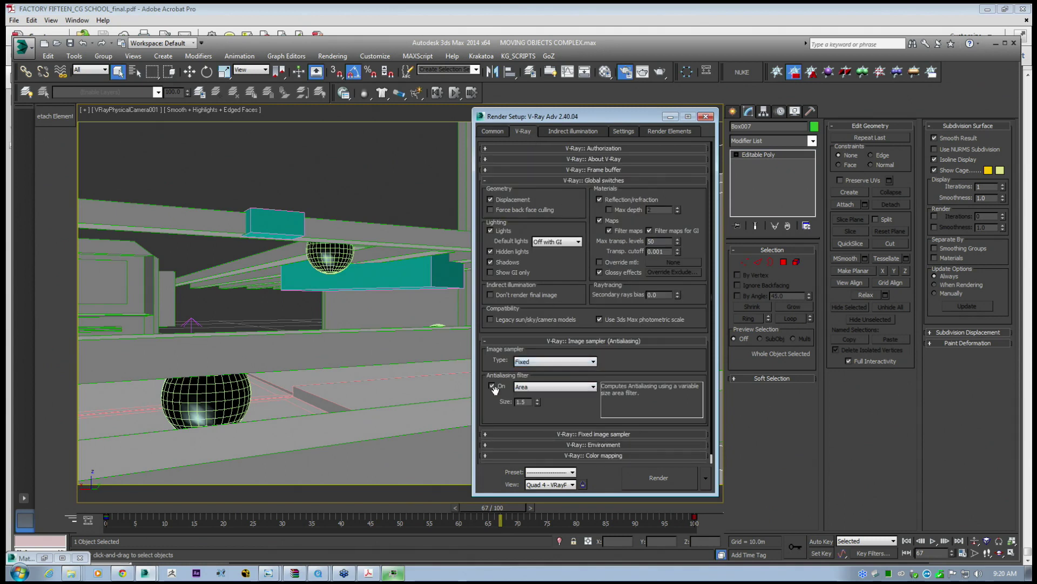
Check the irradiance map's rendering mode and the time output settings, moving the render setup window clear of the viewport.
click(490, 132)
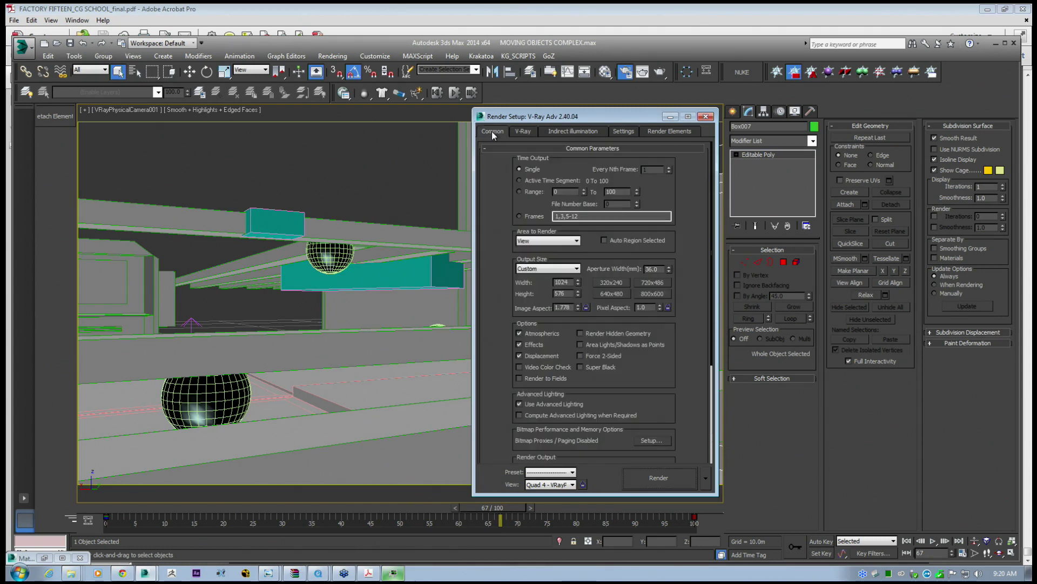
drag(514, 119, 560, 107)
click(618, 120)
drag(634, 345, 641, 161)
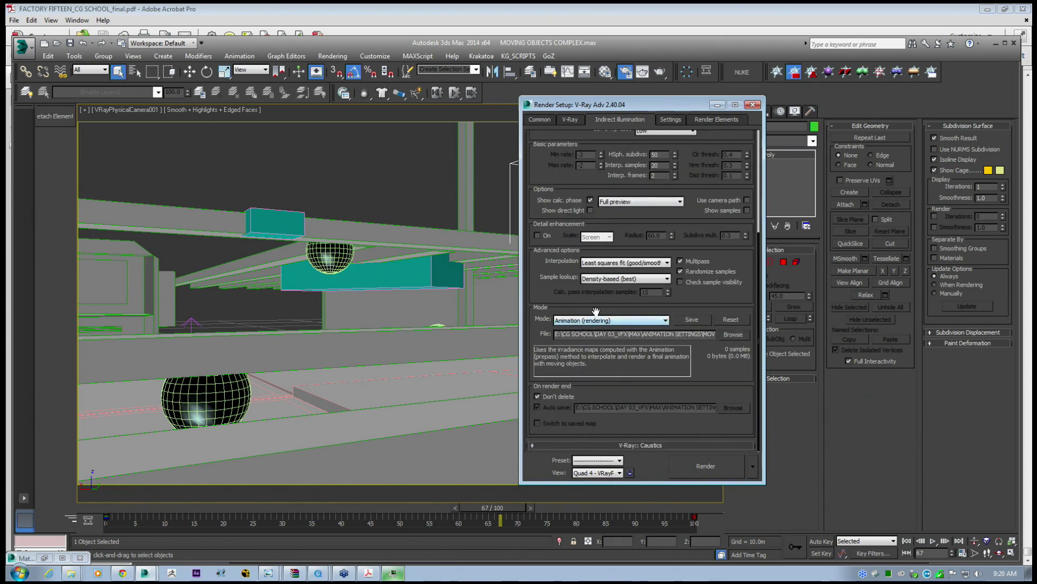
drag(603, 307, 603, 313)
click(539, 118)
drag(553, 107, 574, 106)
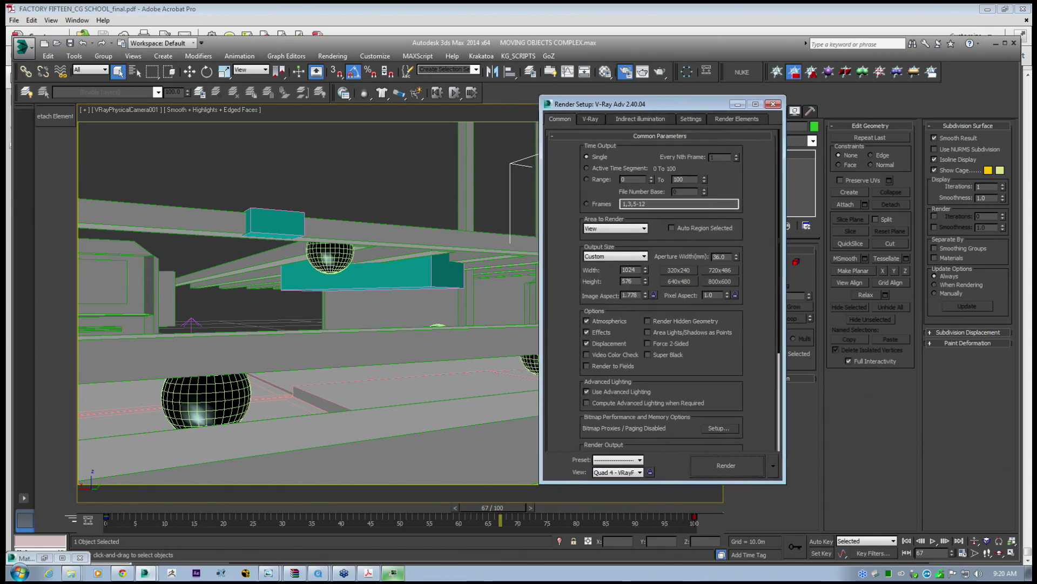
Render frame 67 of the physical camera view and move the frame buffer clear of the rendering progress window.
mouse_move(754, 208)
mouse_down()
mouse_move(757, 183)
mouse_move(757, 217)
mouse_up()
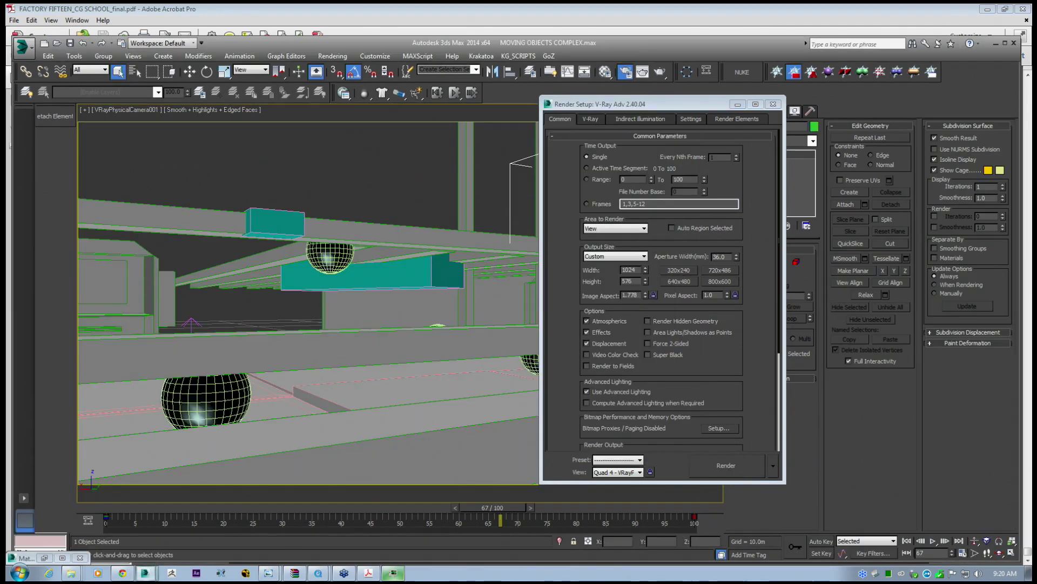
click(772, 465)
click(788, 485)
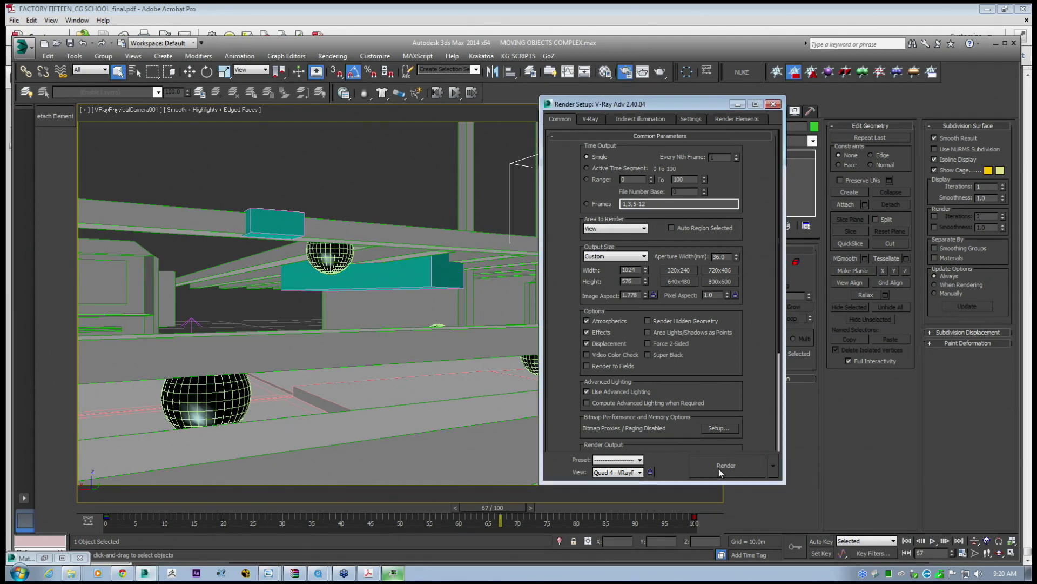
click(718, 466)
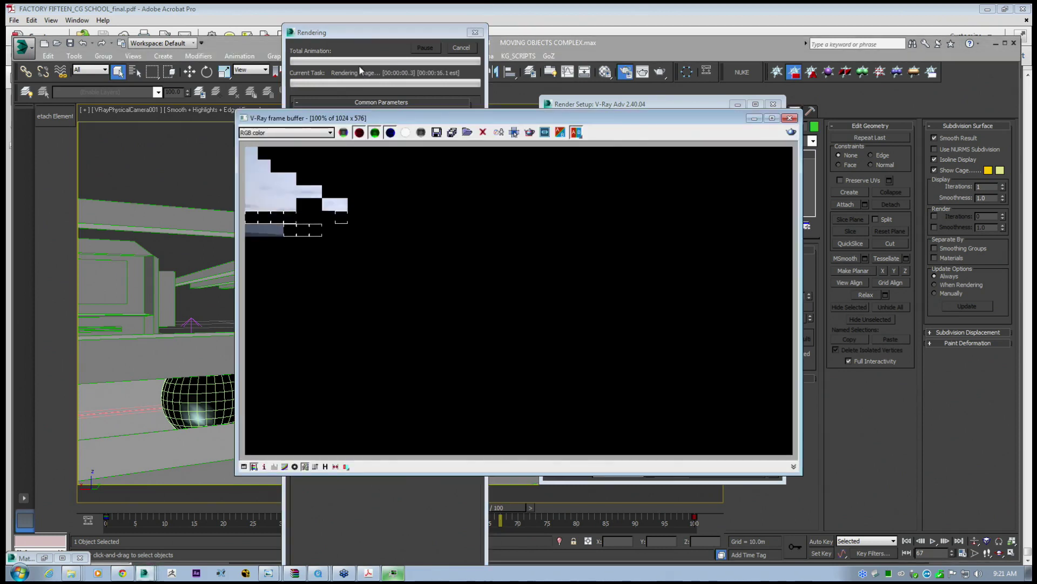
drag(400, 118, 309, 163)
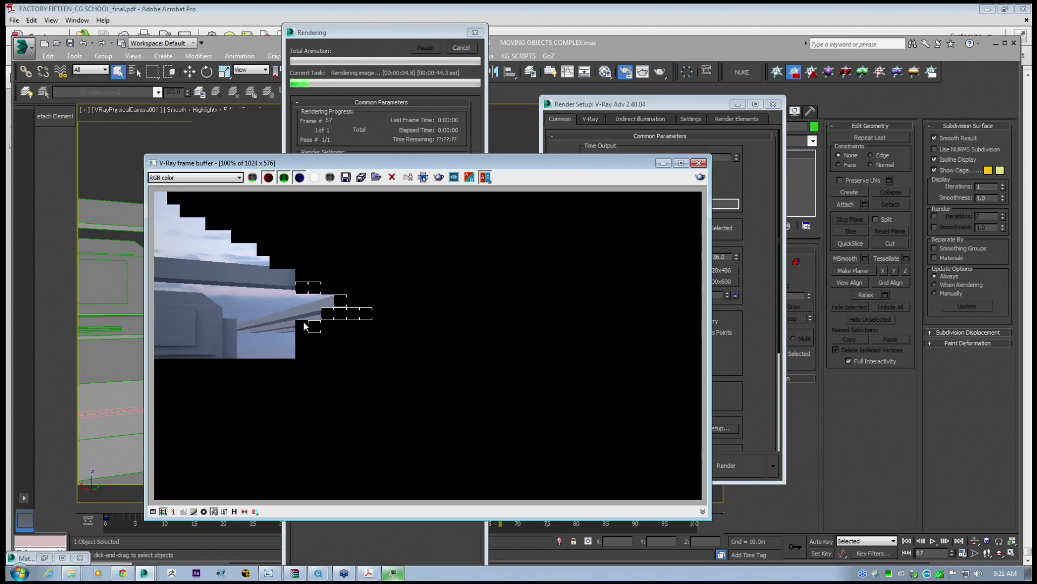
Inspect the block and beams in the partial render up close, and make the render buckets follow the mouse.
scroll(231, 344, up, 2)
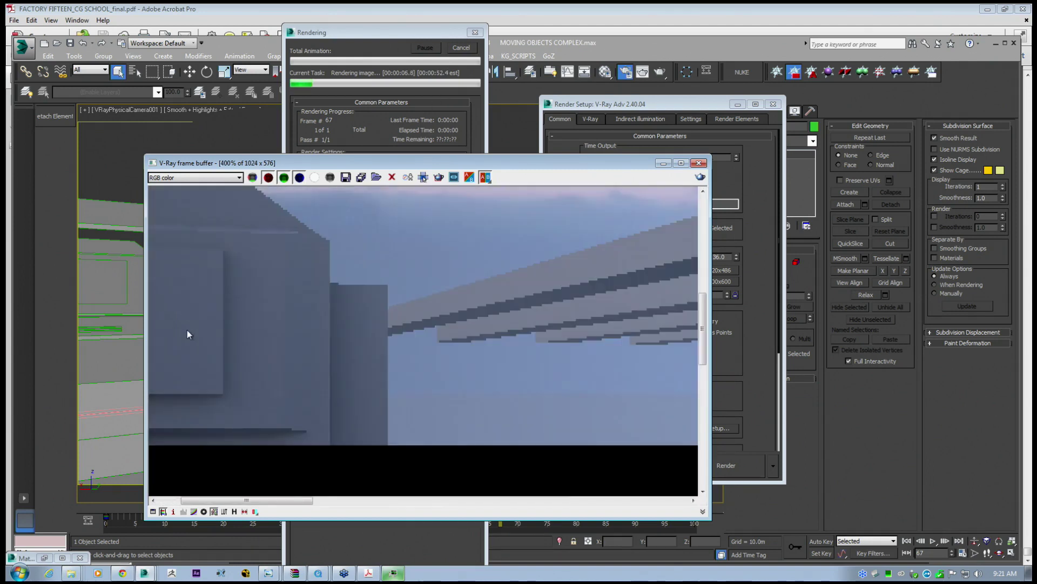
scroll(232, 323, up, 1)
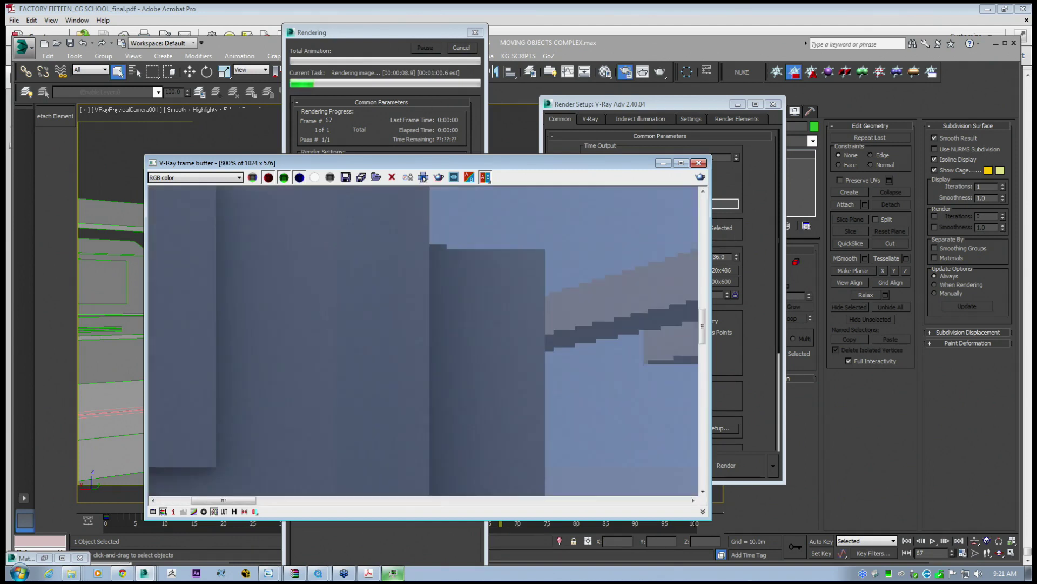
scroll(232, 324, down, 2)
scroll(422, 299, up, 2)
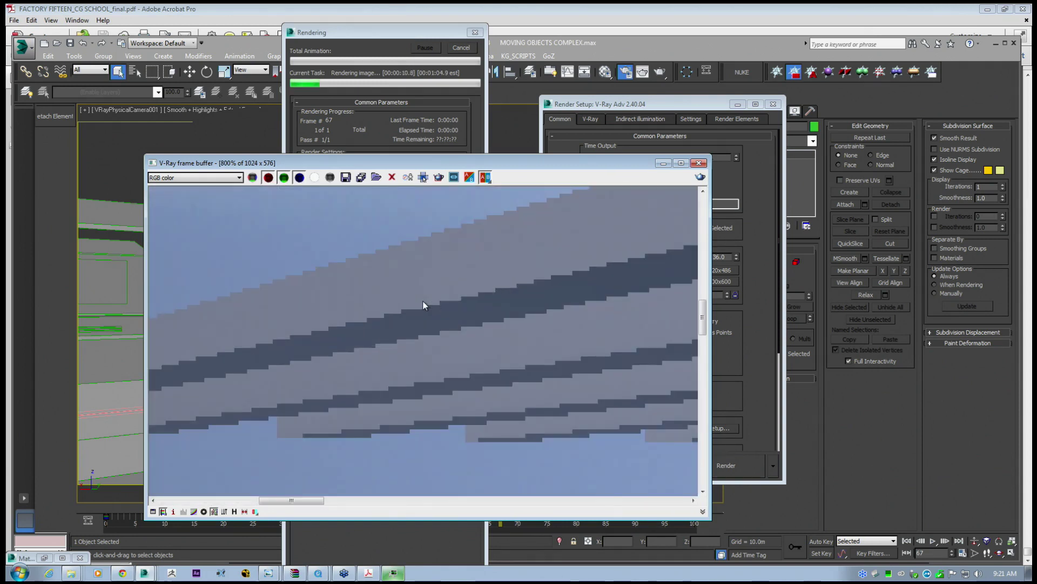
scroll(423, 303, down, 3)
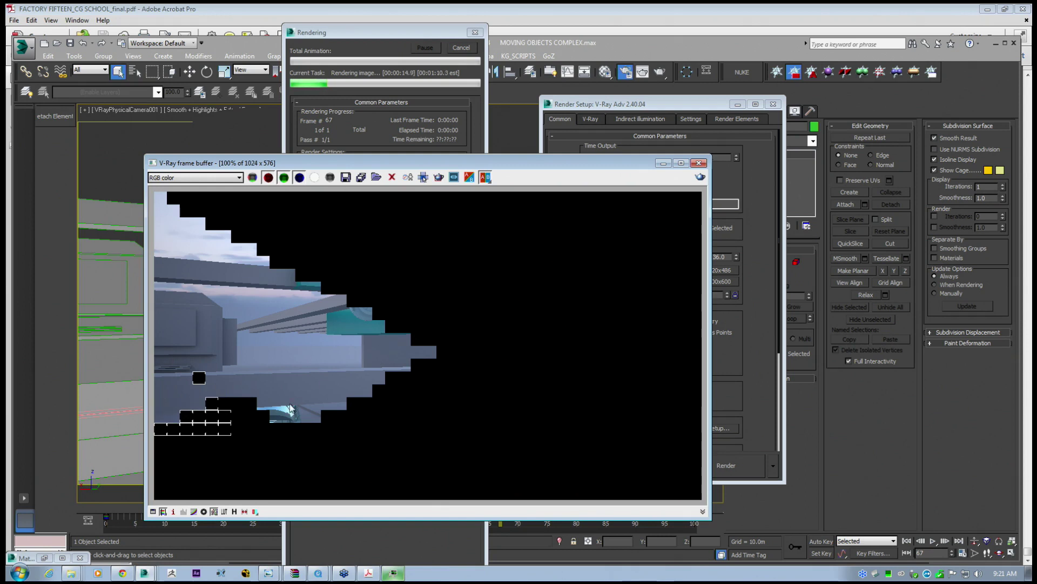
click(423, 178)
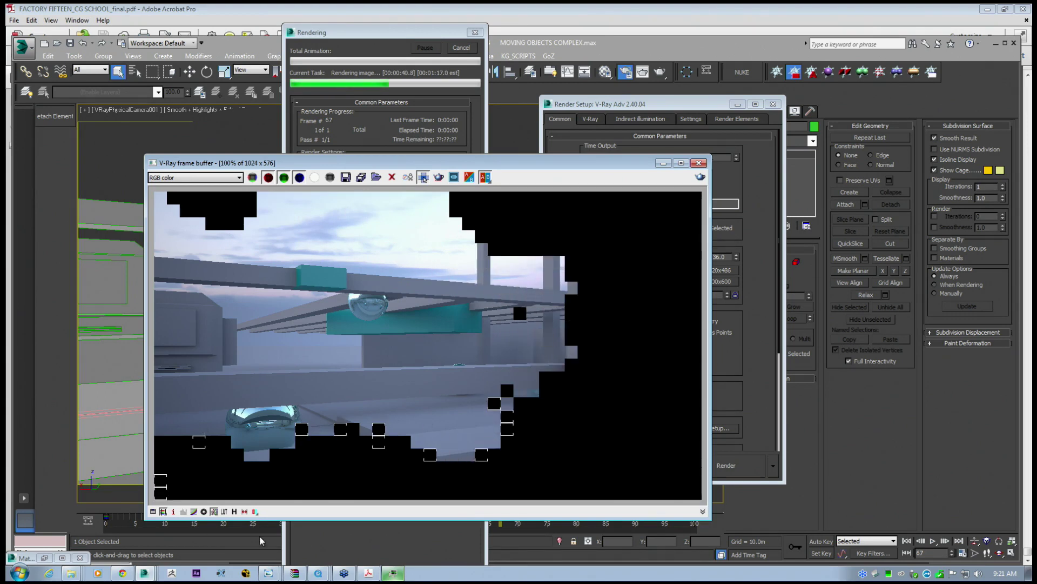
Switch to Windows Explorer, go up to the MOVING OBJECTS COMPLEX folder, and play the D&AD_DESIGN_131108 High settings no fire video before closing it.
click(273, 571)
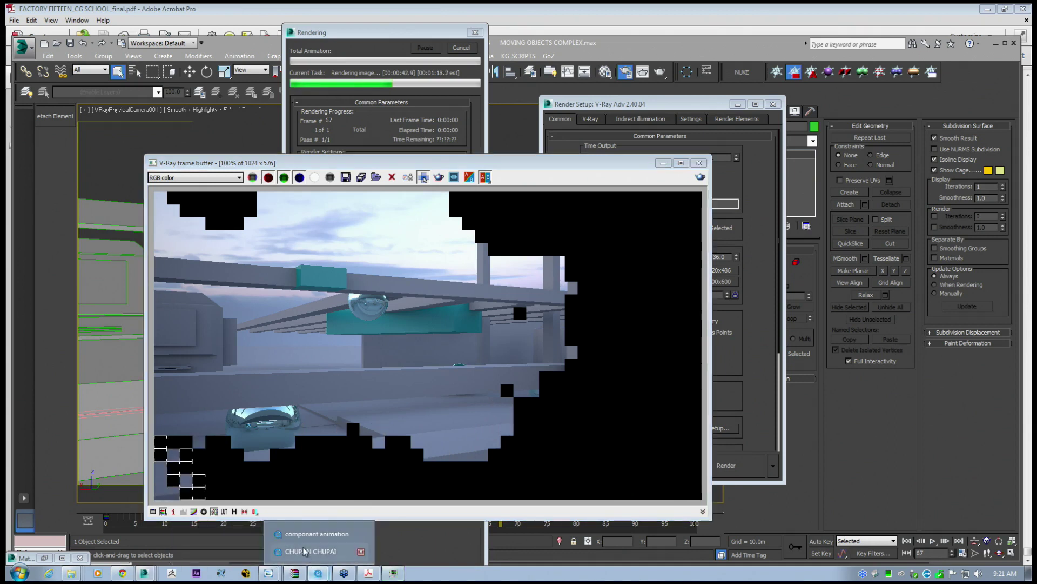
mouse_move(71, 573)
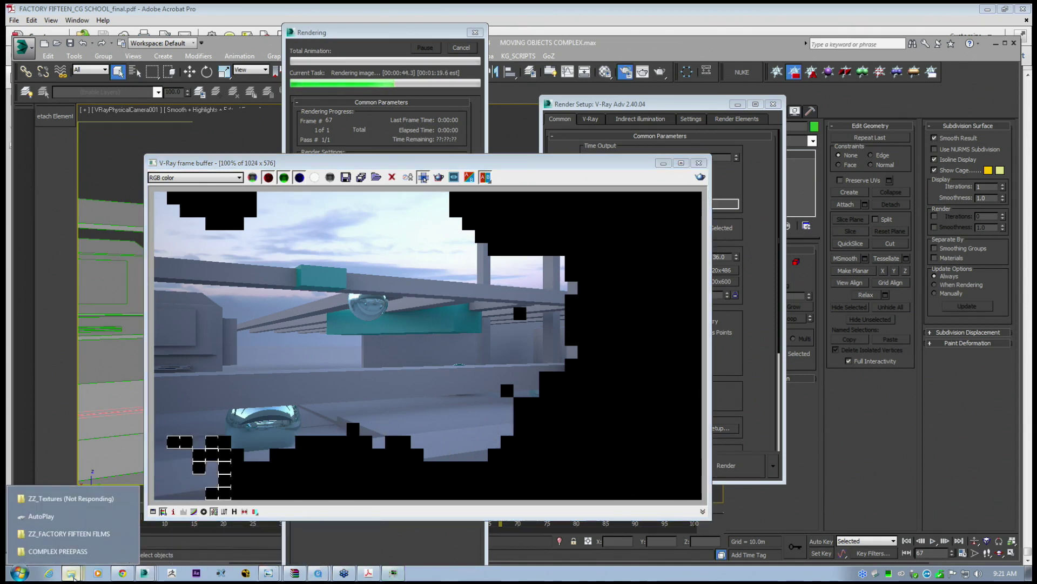
click(48, 556)
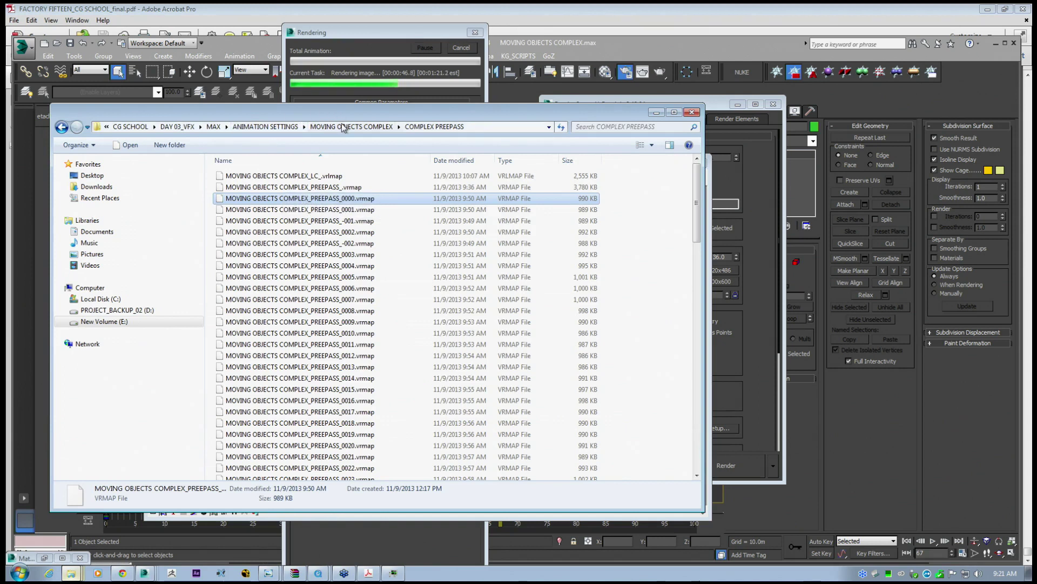
click(347, 127)
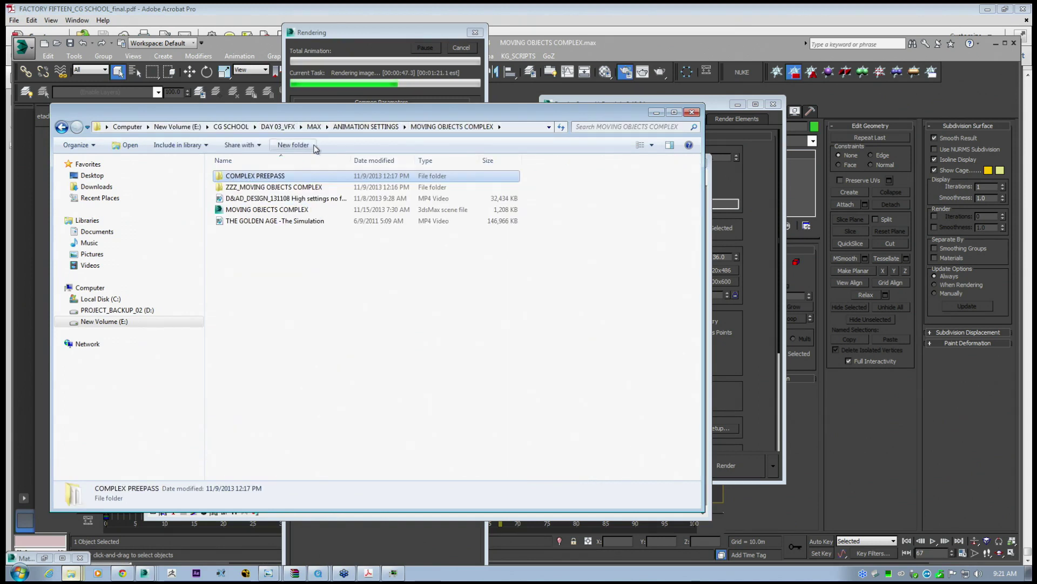
double_click(278, 200)
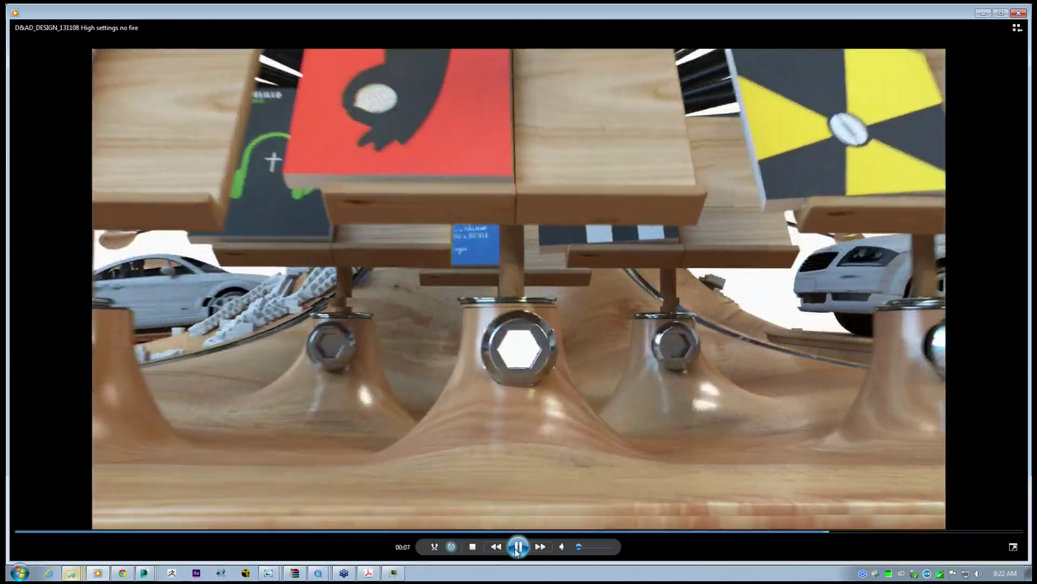
click(517, 549)
click(1018, 13)
click(335, 332)
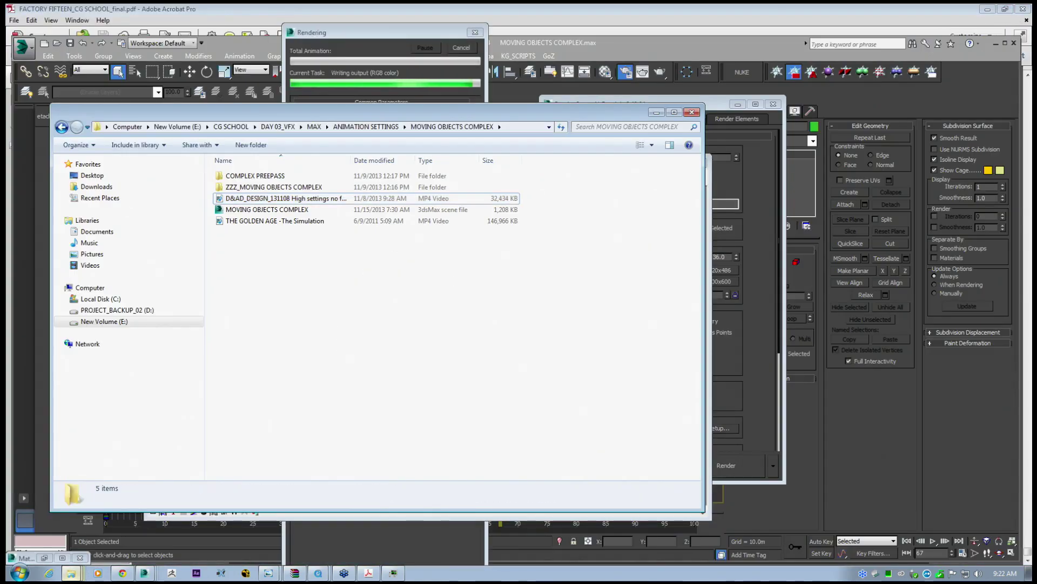
Return to the render in 3ds Max and cancel the Image I/O Error dialog.
drag(307, 113, 333, 121)
click(414, 39)
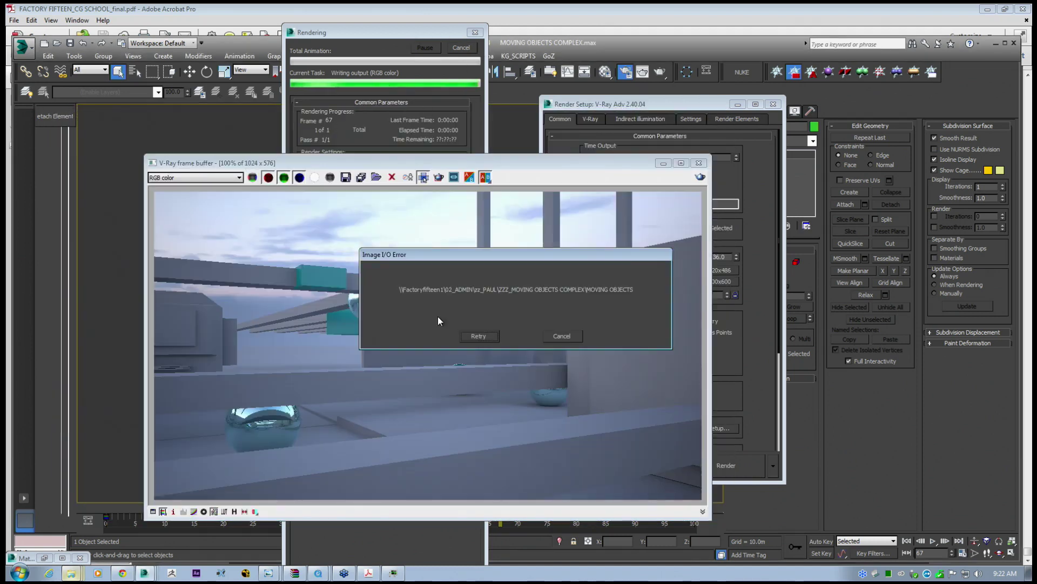
click(563, 337)
click(557, 335)
click(552, 327)
drag(386, 162, 423, 146)
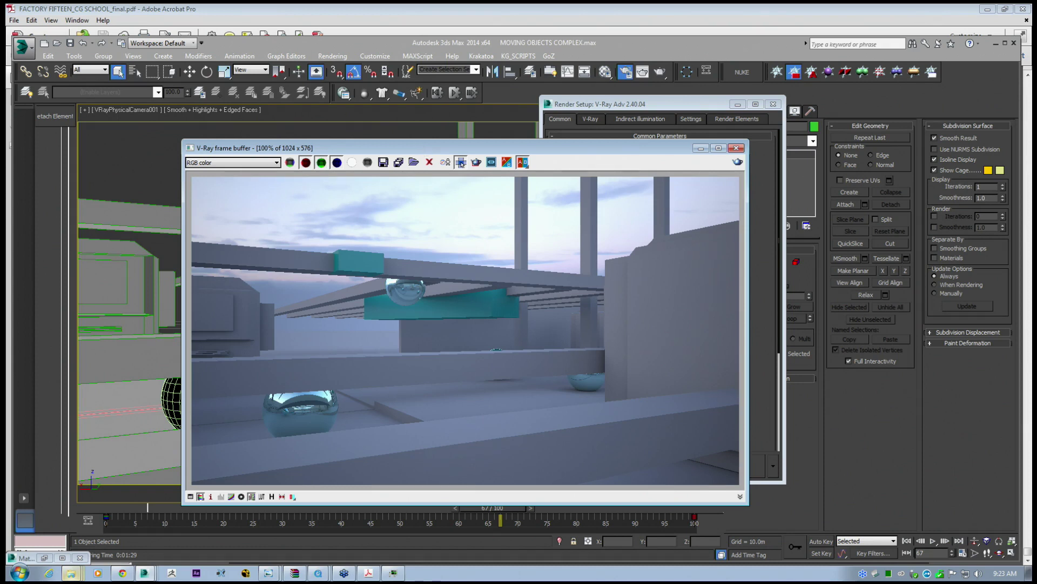
Render the same camera frame again, keeping the frame buffer clear of the render settings.
drag(450, 152, 280, 195)
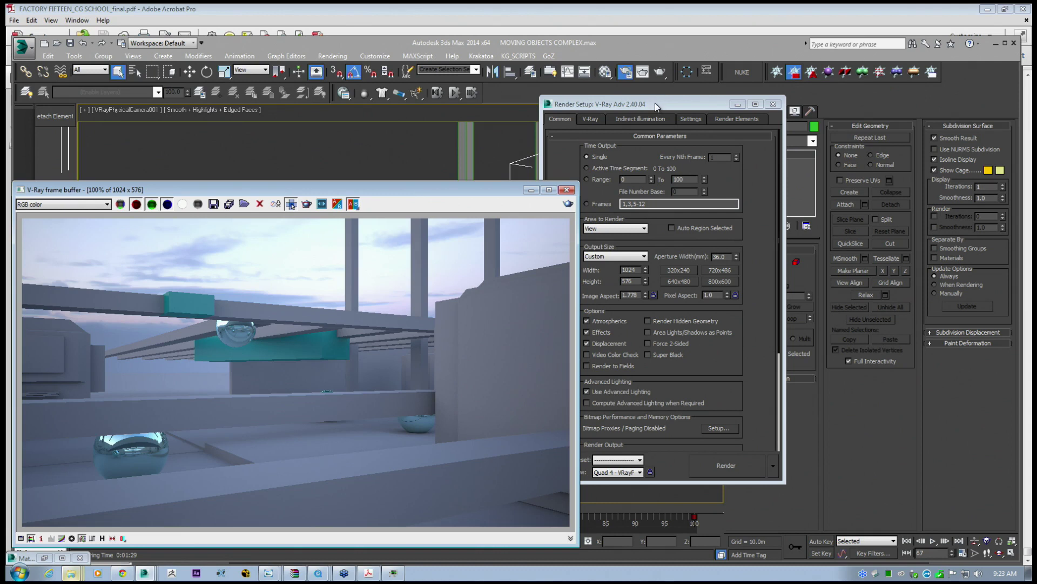
drag(401, 189, 522, 137)
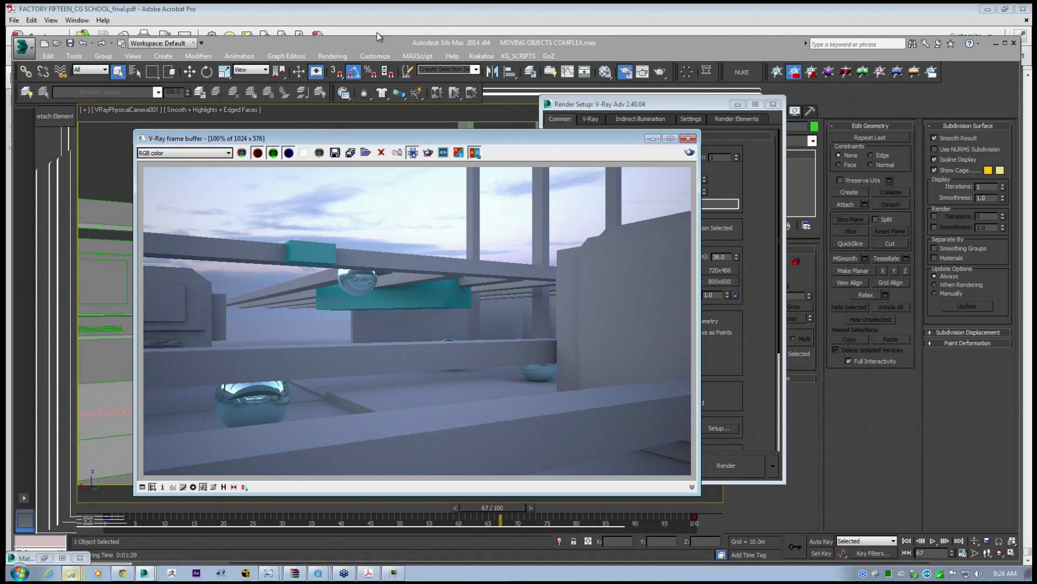
mouse_move(430, 142)
mouse_down()
mouse_move(416, 149)
mouse_move(424, 145)
mouse_up()
click(723, 472)
drag(319, 140, 297, 139)
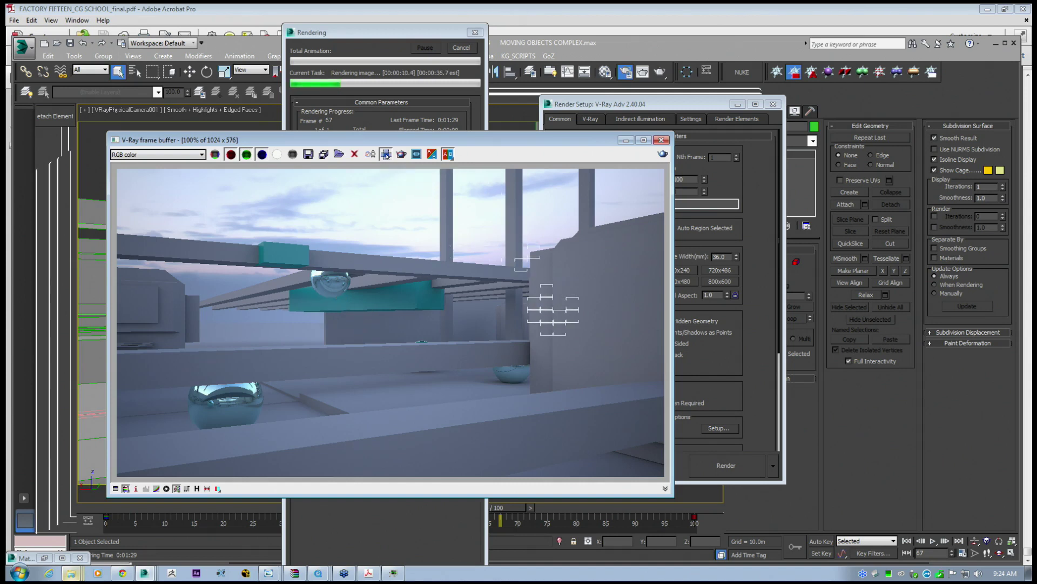
Examine the sphere, beams and floor around the active buckets in the render up close.
scroll(553, 306, up, 1)
scroll(498, 398, up, 1)
middle_drag(498, 398, 523, 311)
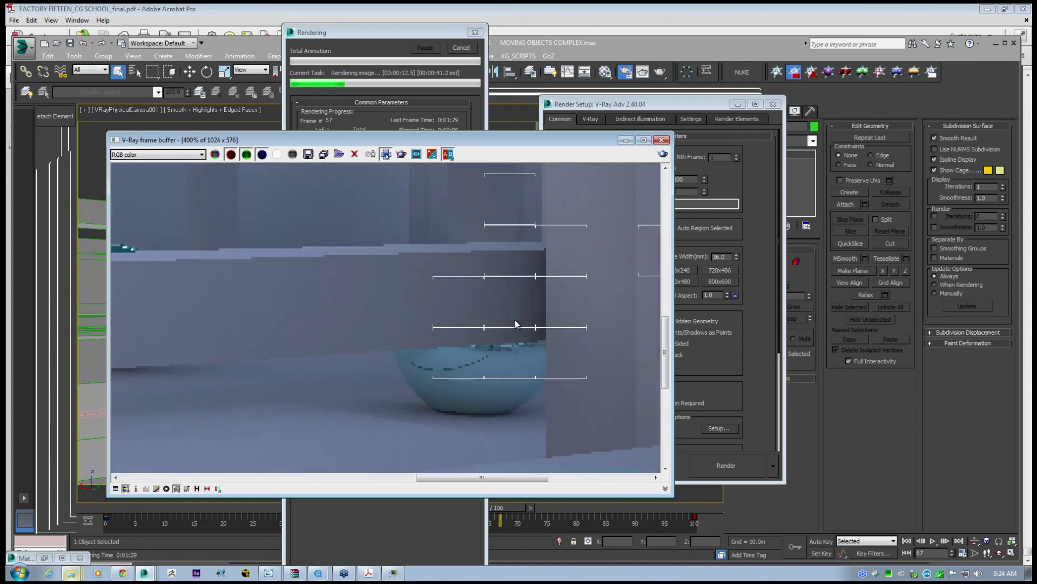
middle_drag(297, 343, 428, 303)
scroll(429, 303, down, 1)
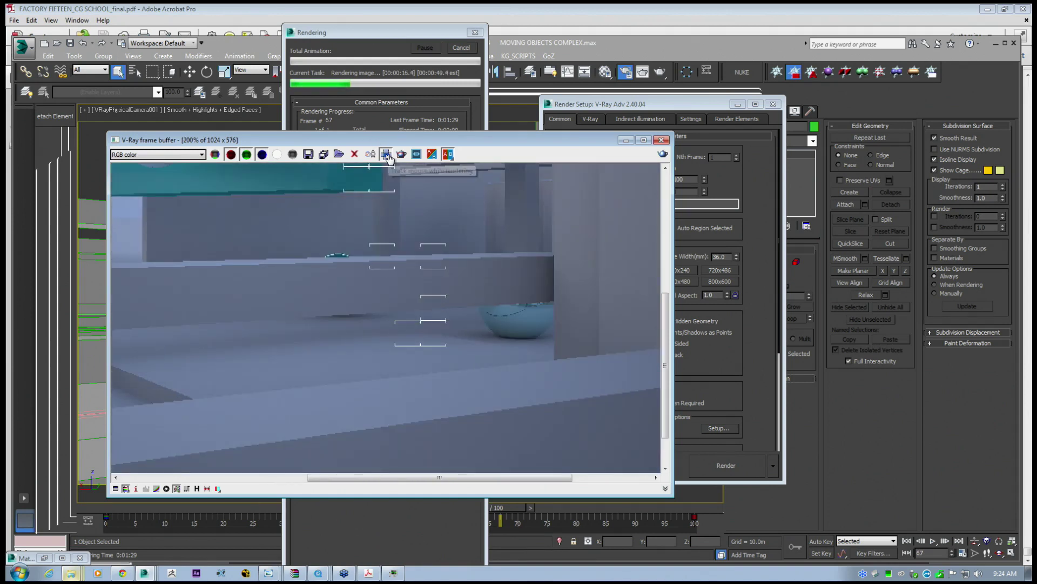
middle_drag(377, 229, 378, 249)
scroll(401, 174, down, 1)
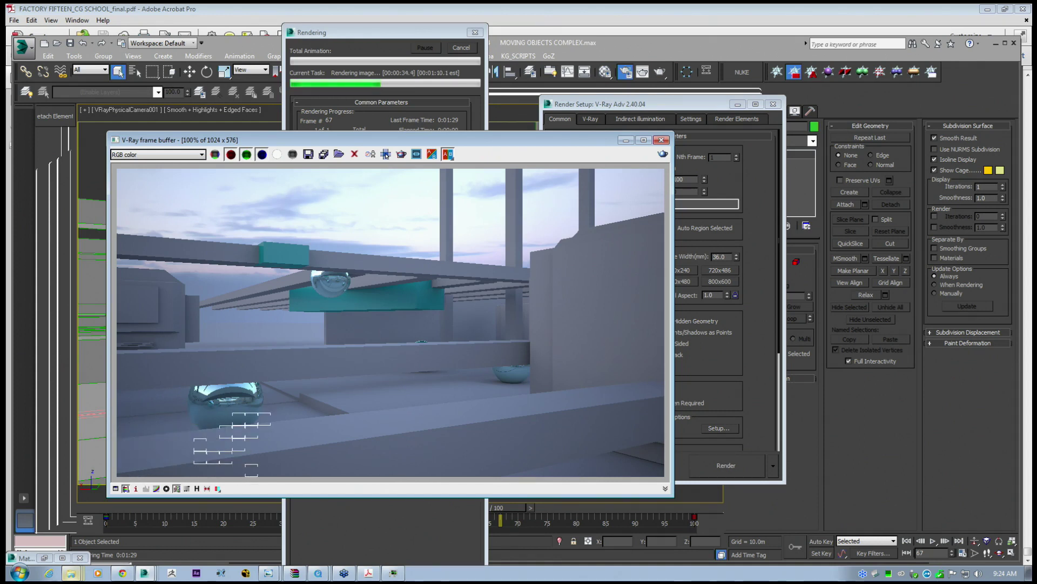
Open the Material Editor and check the material slots, ending on the unused 18 - Default material.
drag(616, 106, 373, 100)
click(604, 73)
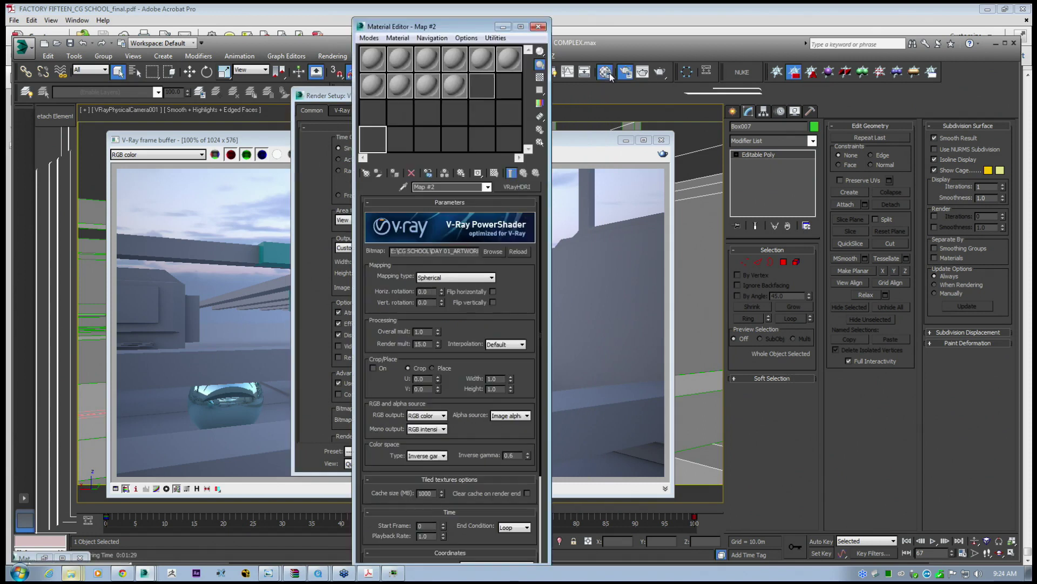
click(481, 140)
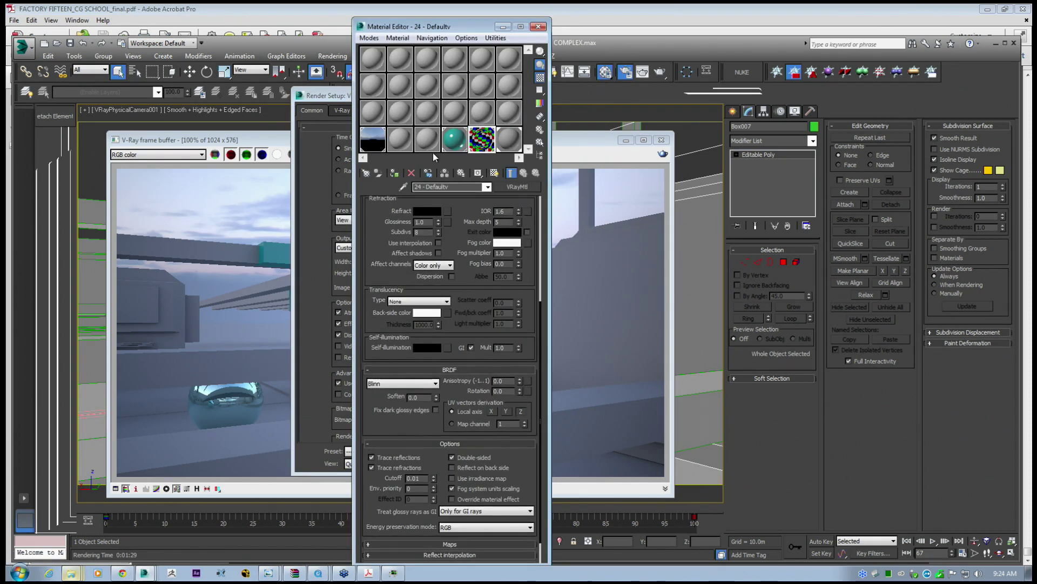
click(509, 112)
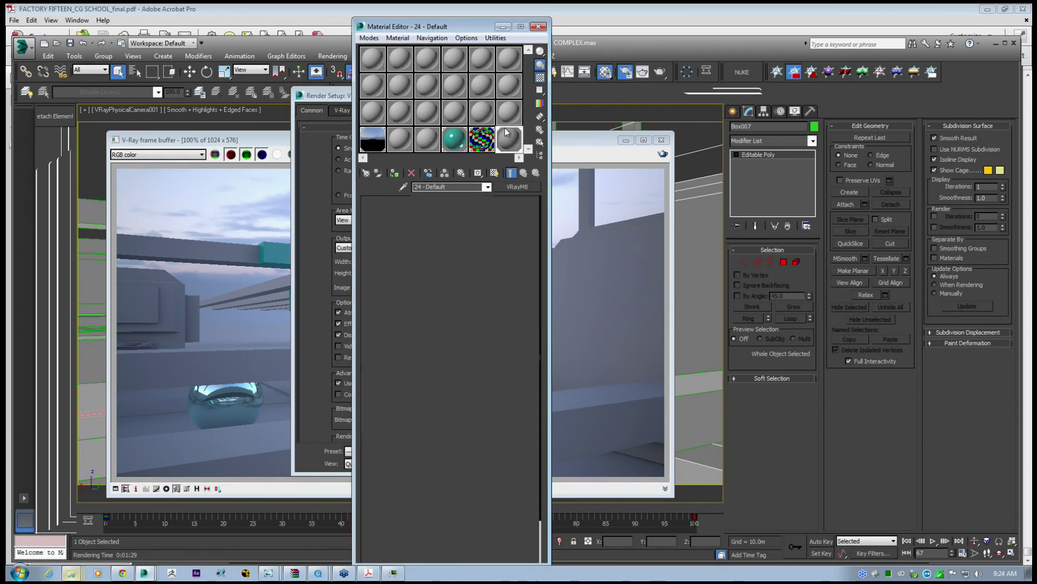
Switch to the 3ds Max window with STATIC SCENE.max and open its Material Editor.
click(145, 573)
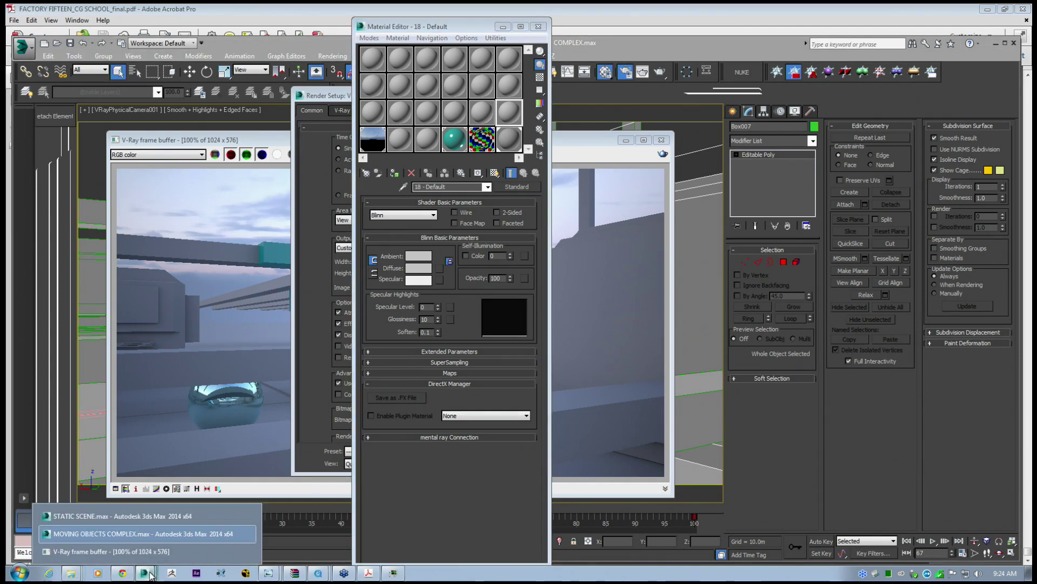
click(132, 513)
click(606, 75)
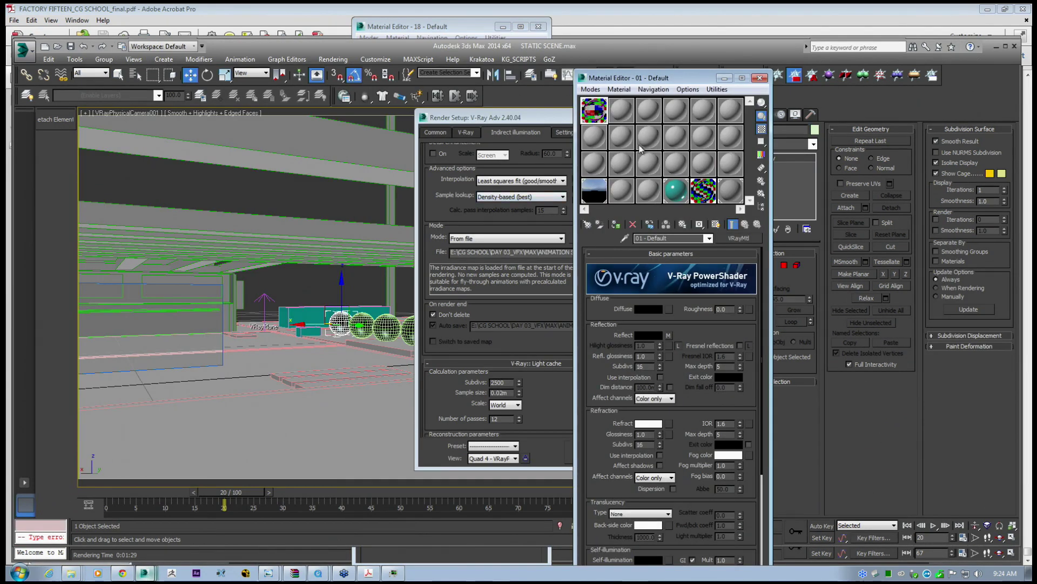
Set the refraction glossiness of the 01 - Default V-Ray material to 0.5 and open its enlarged preview.
drag(688, 388, 688, 356)
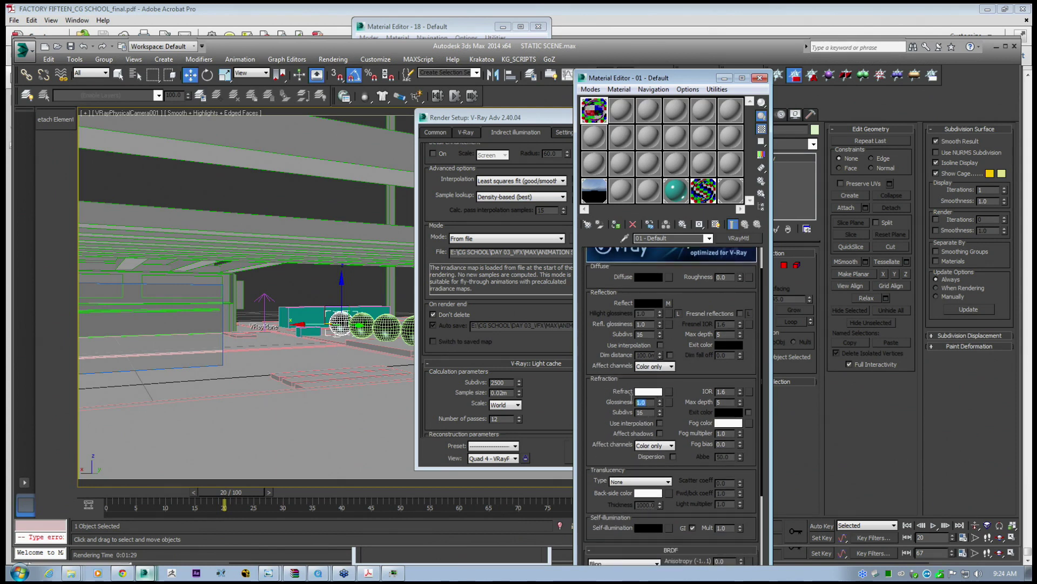
text(0.5)
key(Return)
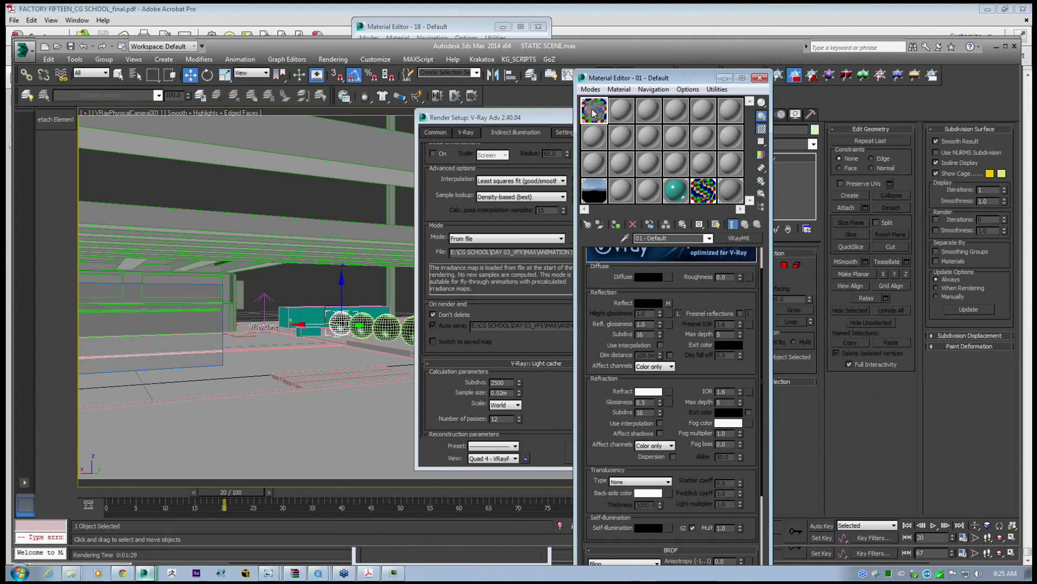
double_click(595, 111)
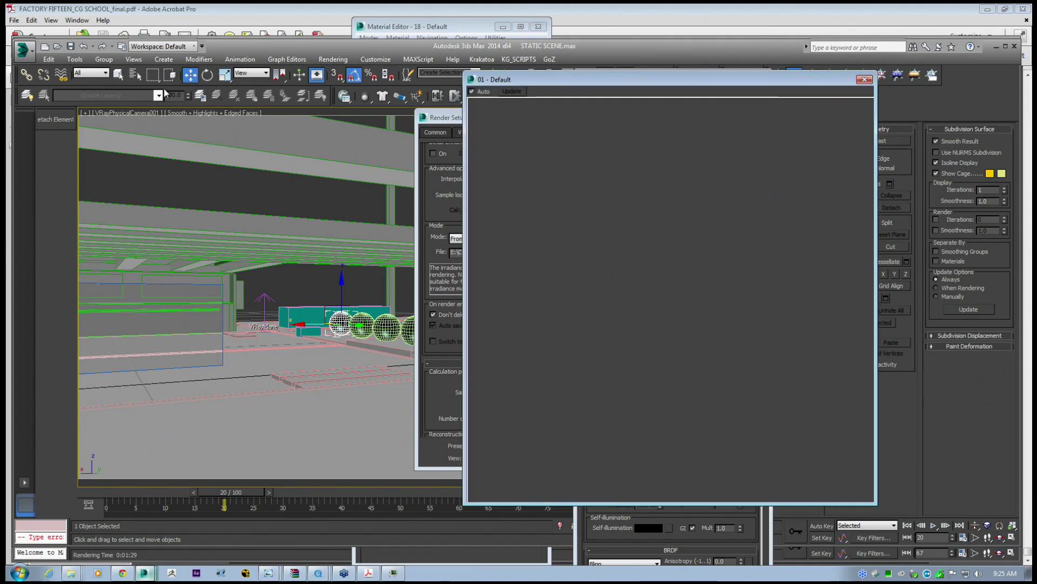
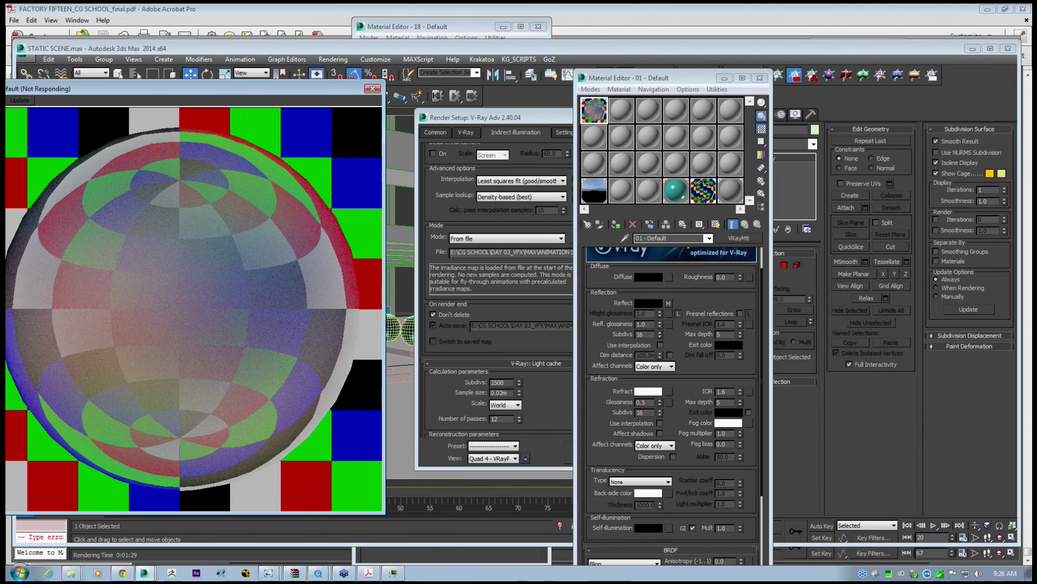
Show the light cache reconstruction parameters in the static scene's indirect illumination render settings.
click(149, 578)
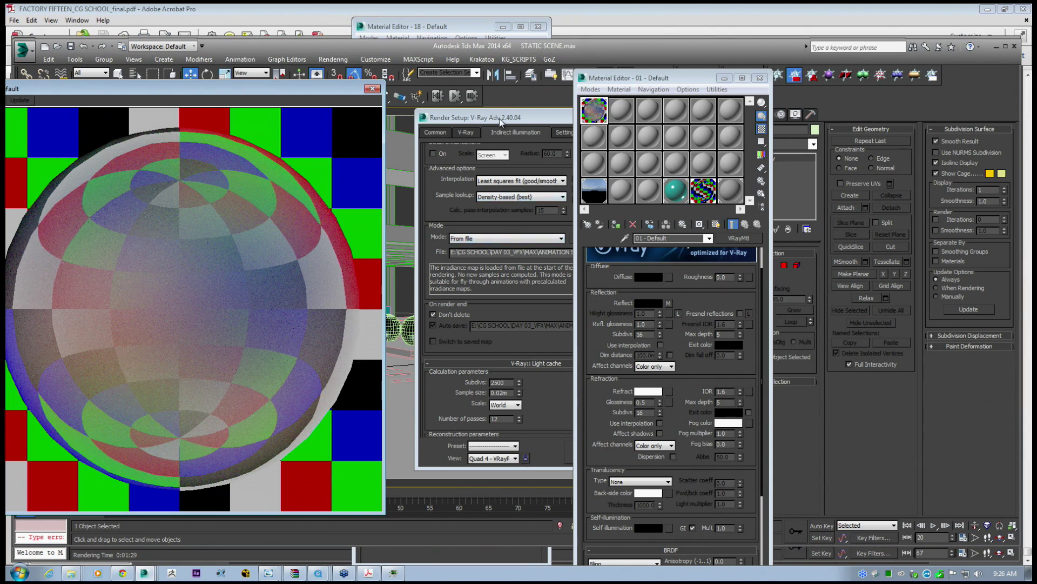
click(466, 134)
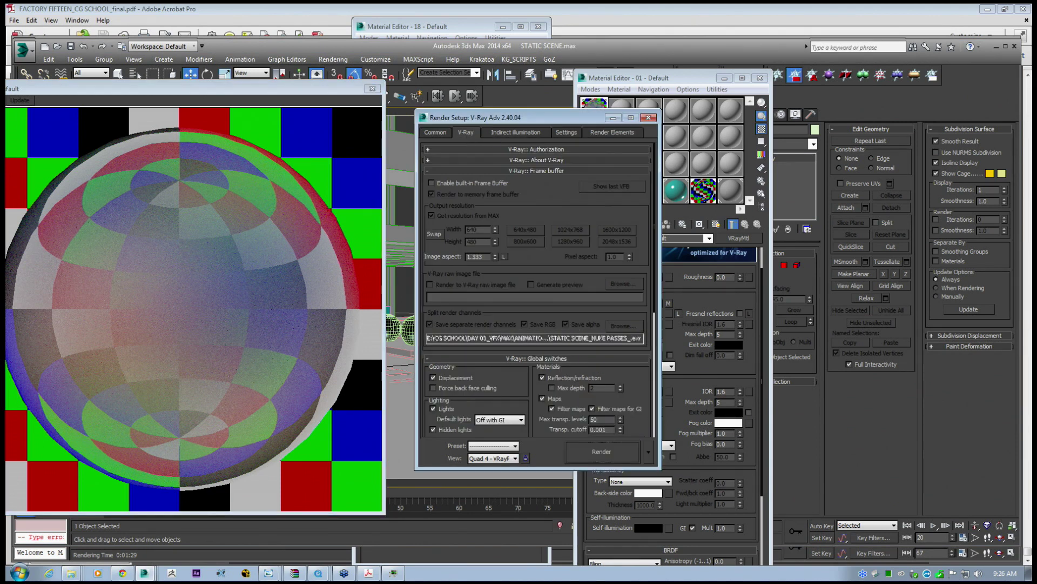
click(516, 133)
scroll(539, 154, down, 5)
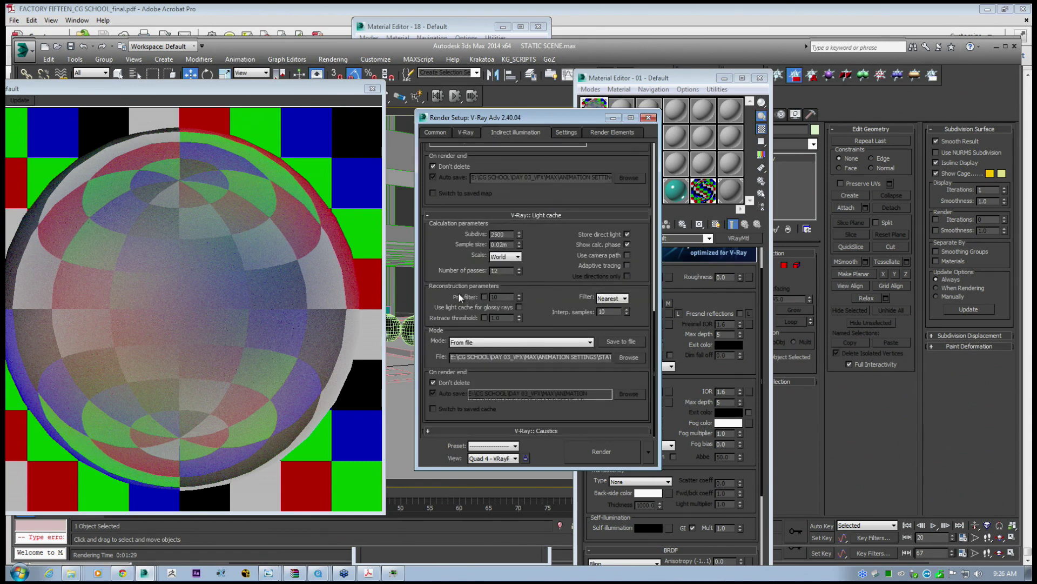
Enable the light cache for glossy rays, check the V-Ray global switches, and return to the light cache settings.
click(520, 307)
mouse_move(533, 117)
mouse_down()
mouse_move(517, 131)
mouse_move(524, 123)
mouse_up()
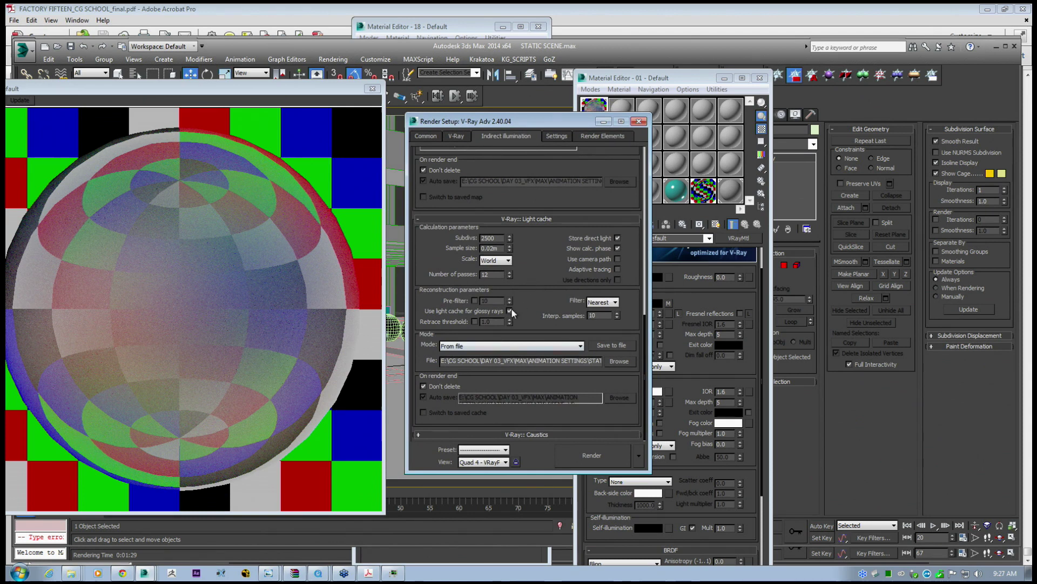
click(456, 136)
drag(517, 273, 506, 181)
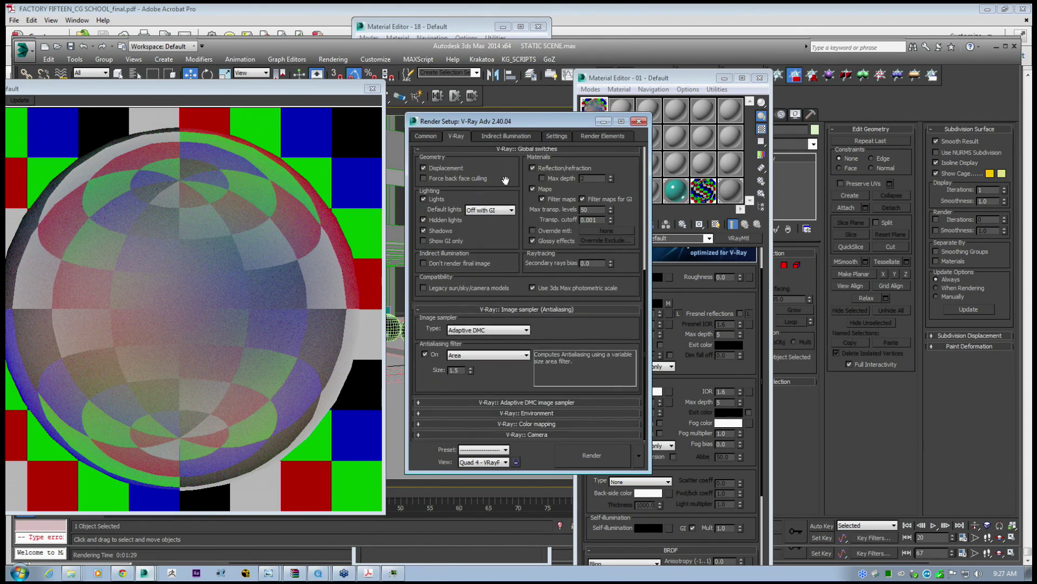
click(488, 424)
click(487, 136)
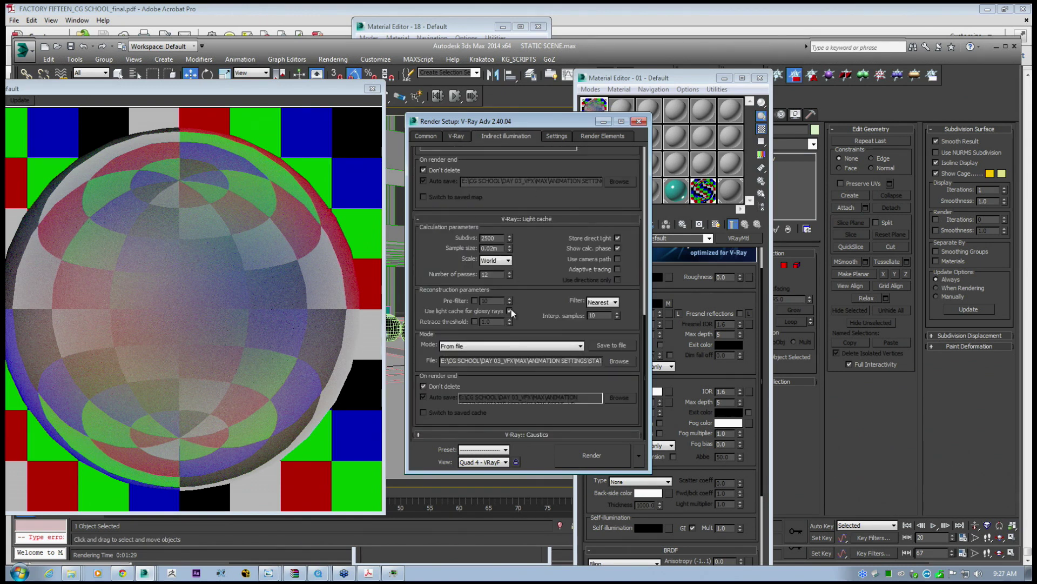
drag(527, 280, 527, 289)
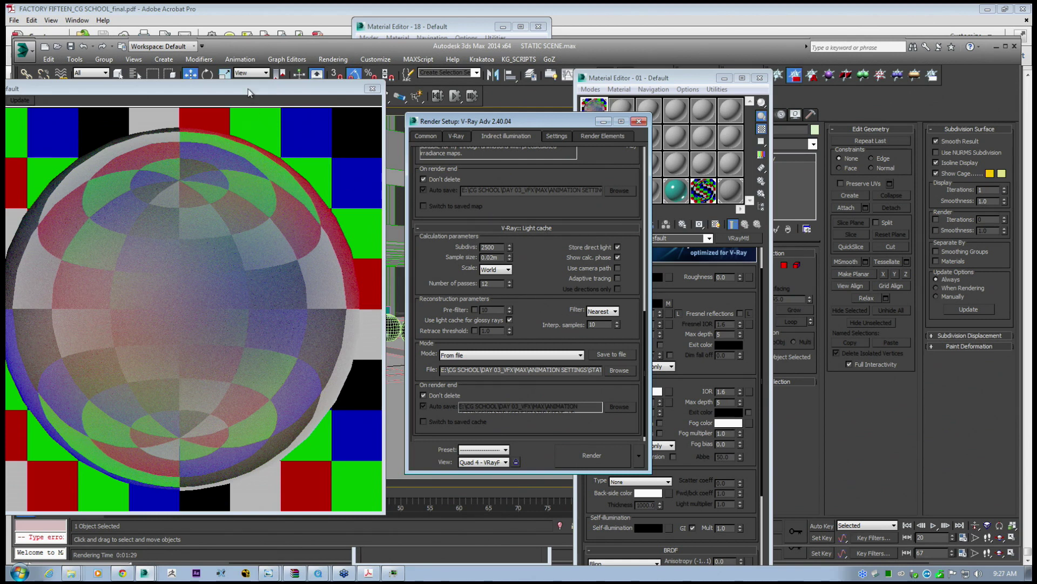
Close the enlarged material preview and bring up the file dialog for opening another scene.
drag(220, 89, 288, 94)
click(442, 93)
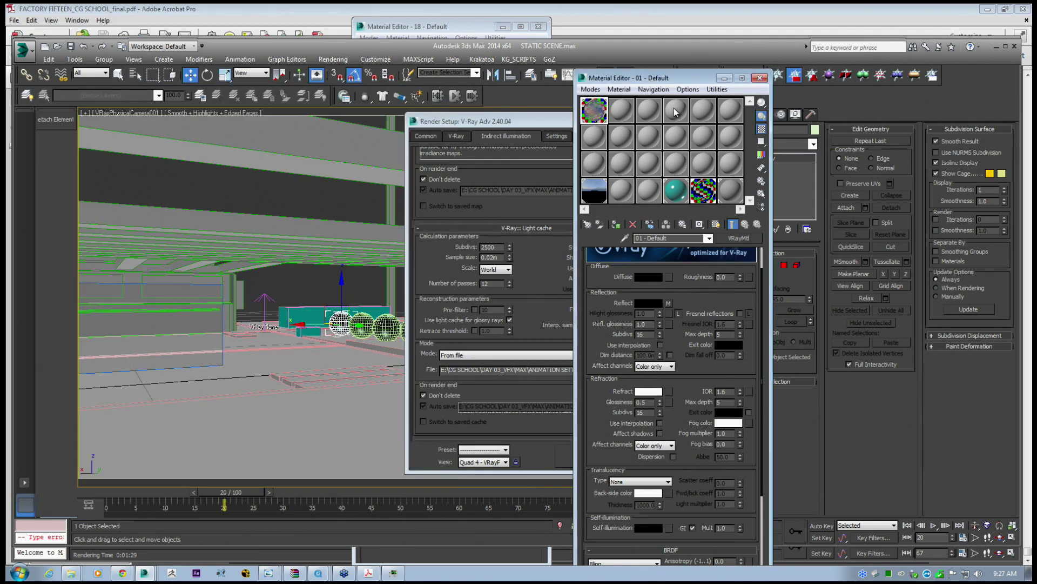
click(23, 50)
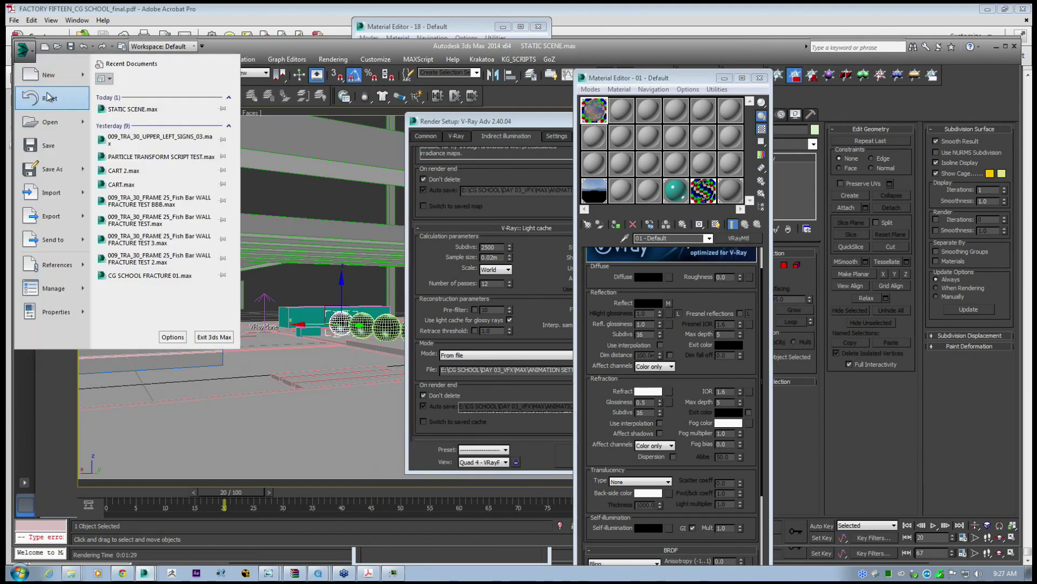
click(50, 119)
click(513, 313)
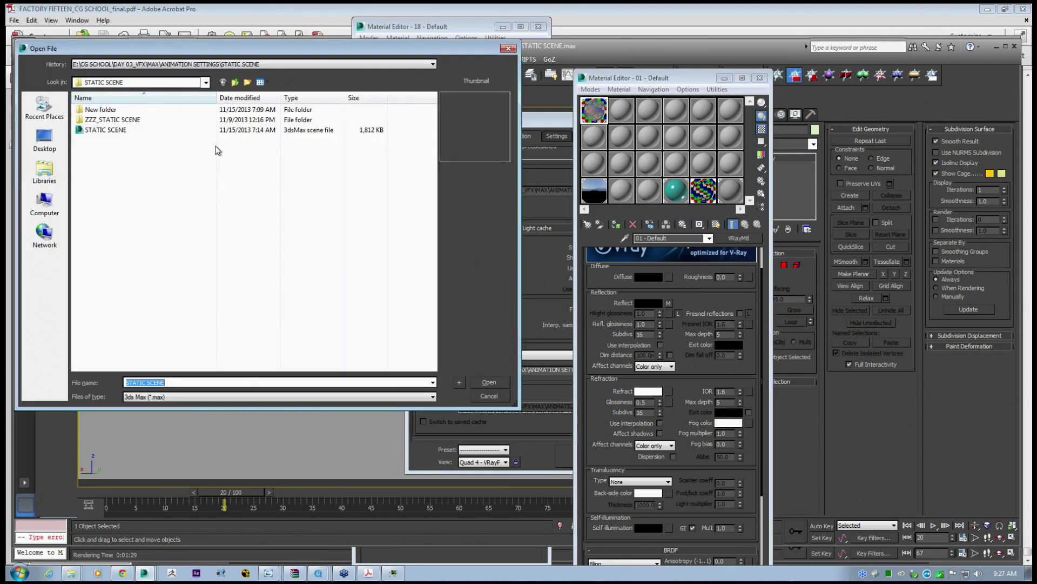
Open the 009_TRA_30 scene from the CAMERA folder inside the DAY 03_VFX project's MAX folder.
click(235, 82)
click(235, 82)
click(235, 83)
double_click(107, 117)
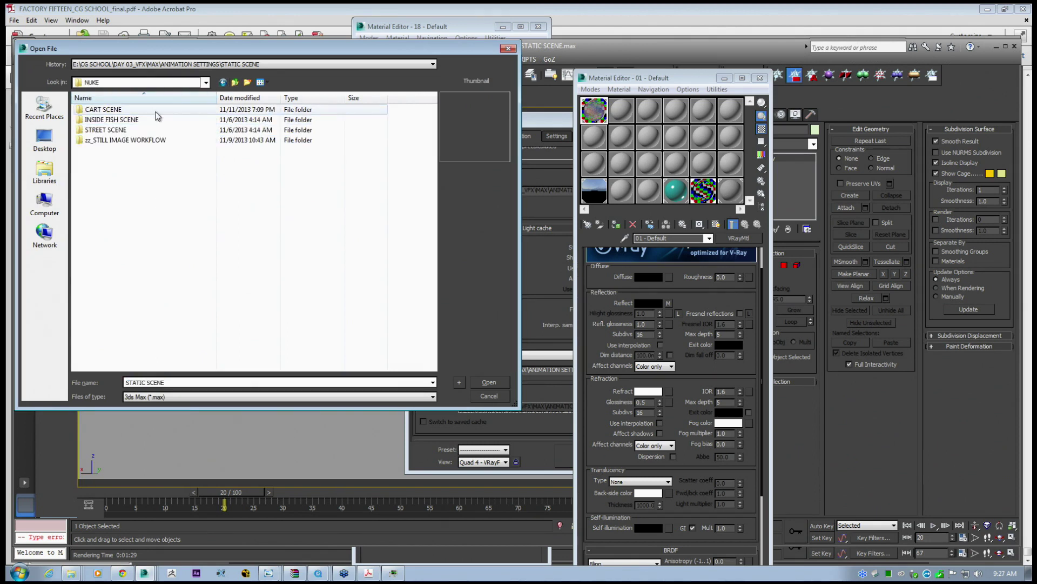
click(224, 83)
double_click(108, 110)
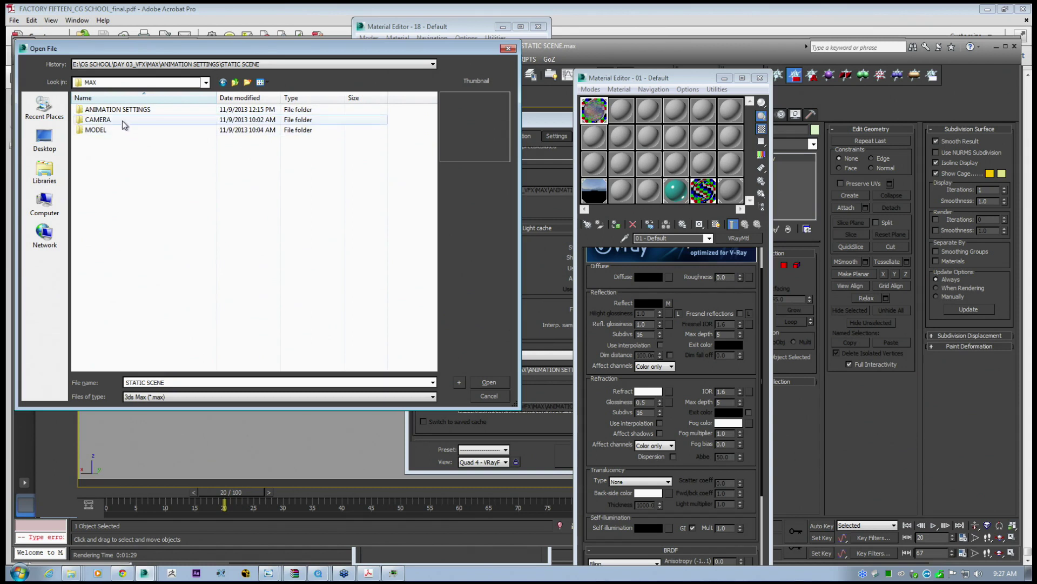
double_click(114, 121)
click(115, 121)
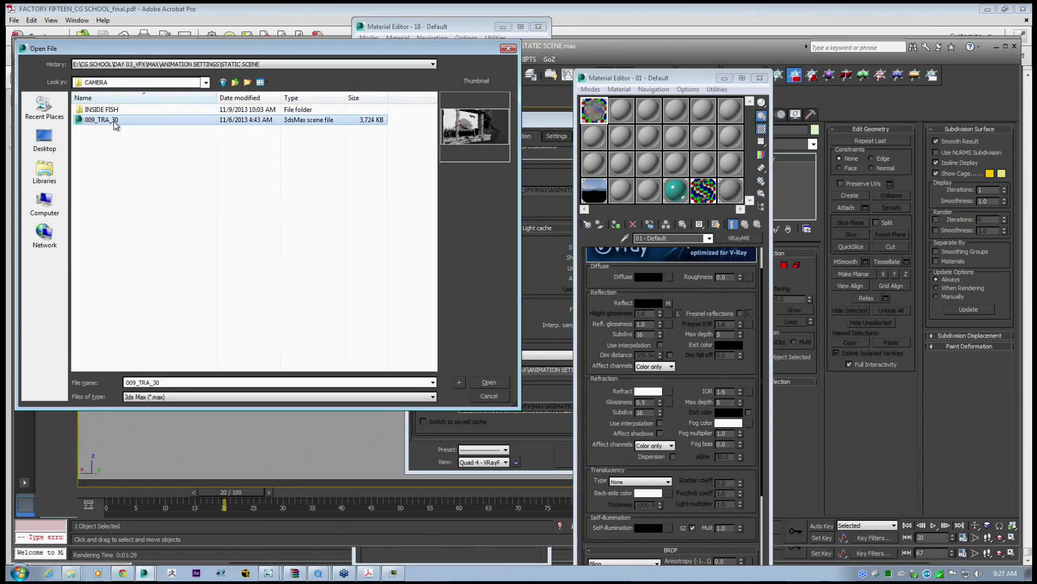
click(489, 383)
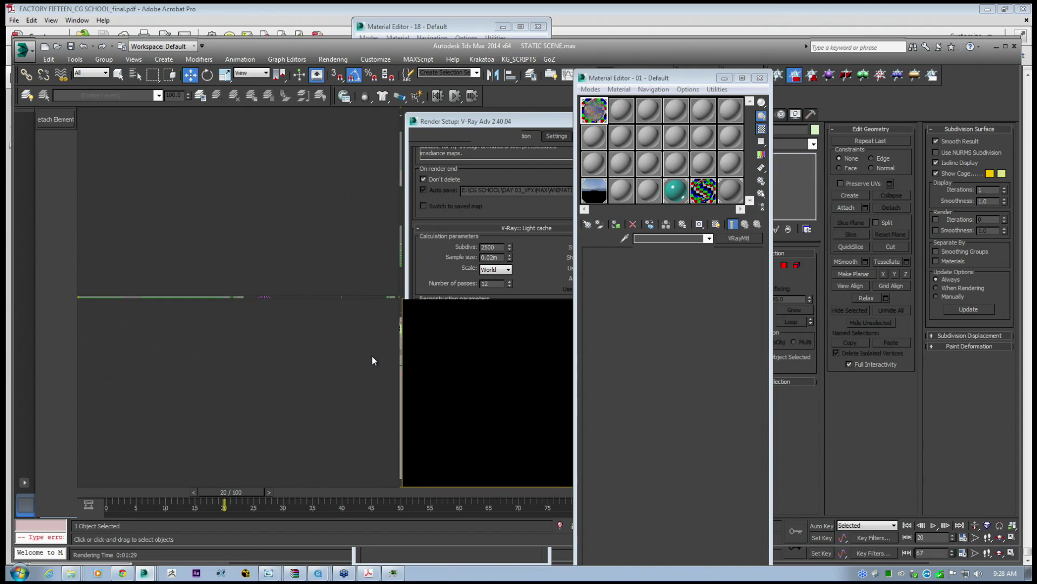
Switch to the MOVING OBJECTS COMPLEX.max session and close that 3ds Max window.
mouse_move(147, 571)
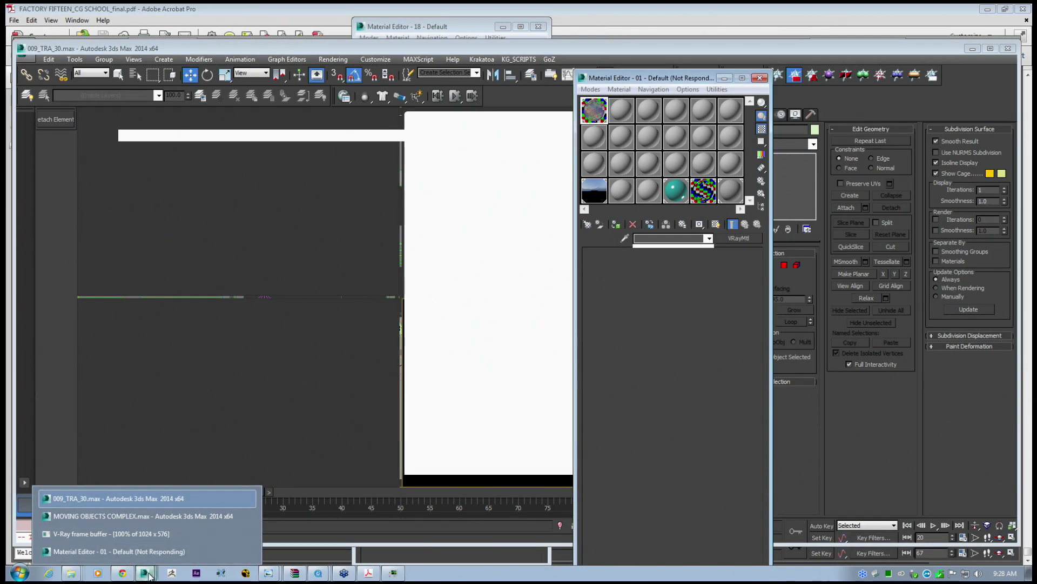
click(138, 516)
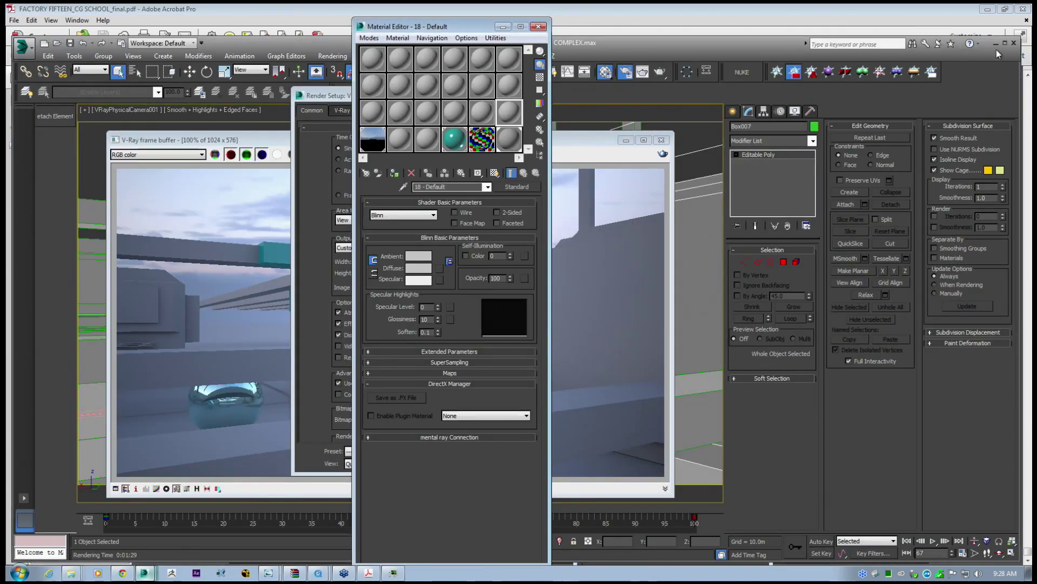
click(1013, 43)
click(520, 323)
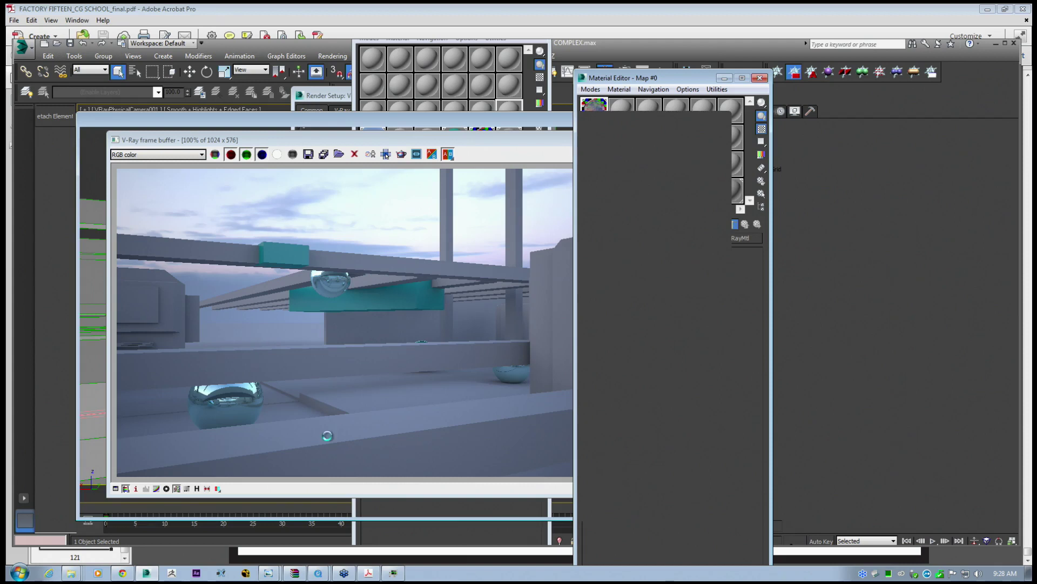
Close the unneeded background programs, including QuickTime Player, Windows Task Manager and WinRAR.
right_click(318, 573)
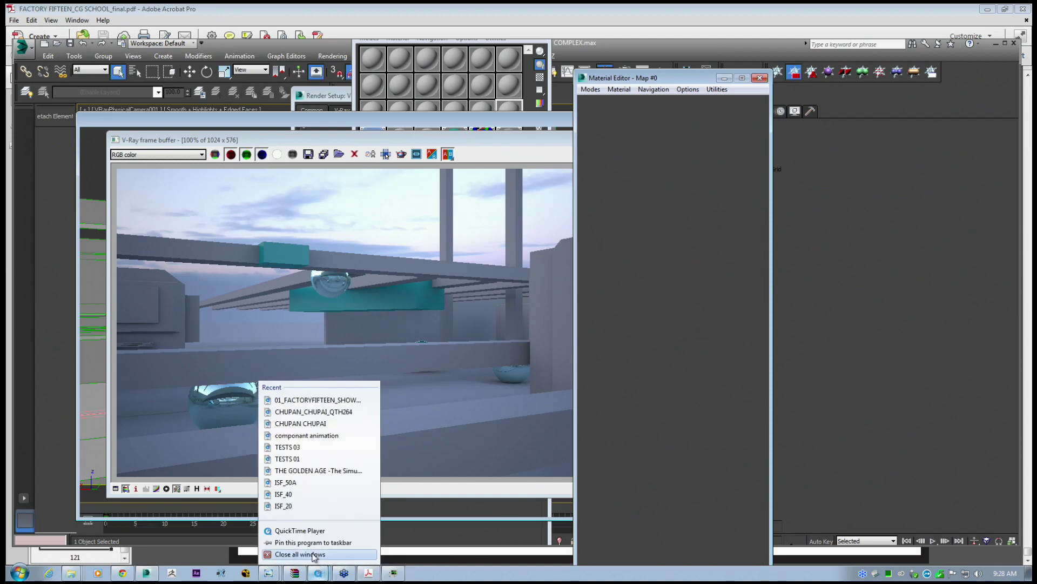
click(312, 554)
right_click(367, 572)
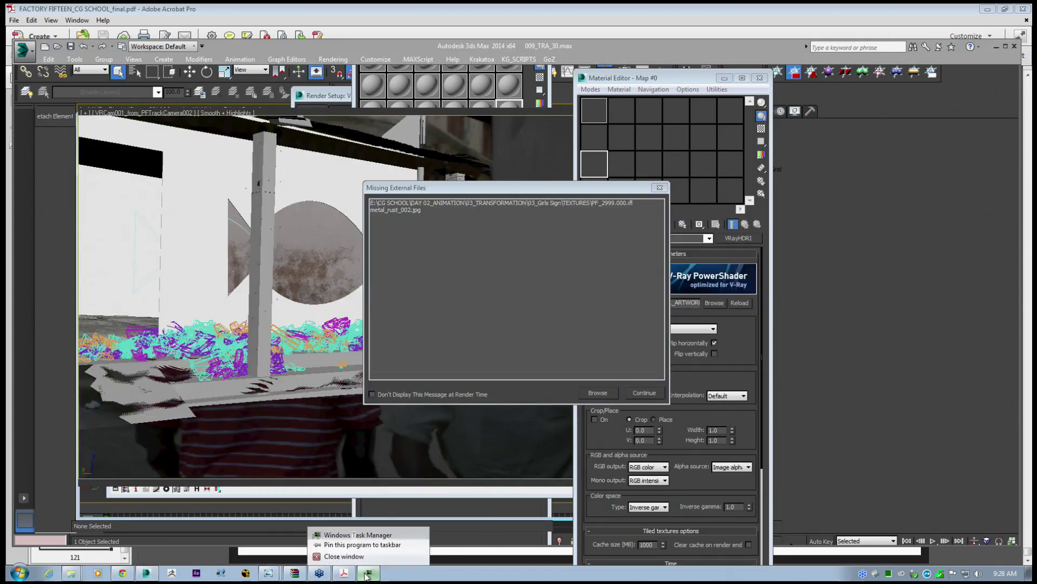
click(343, 555)
right_click(294, 572)
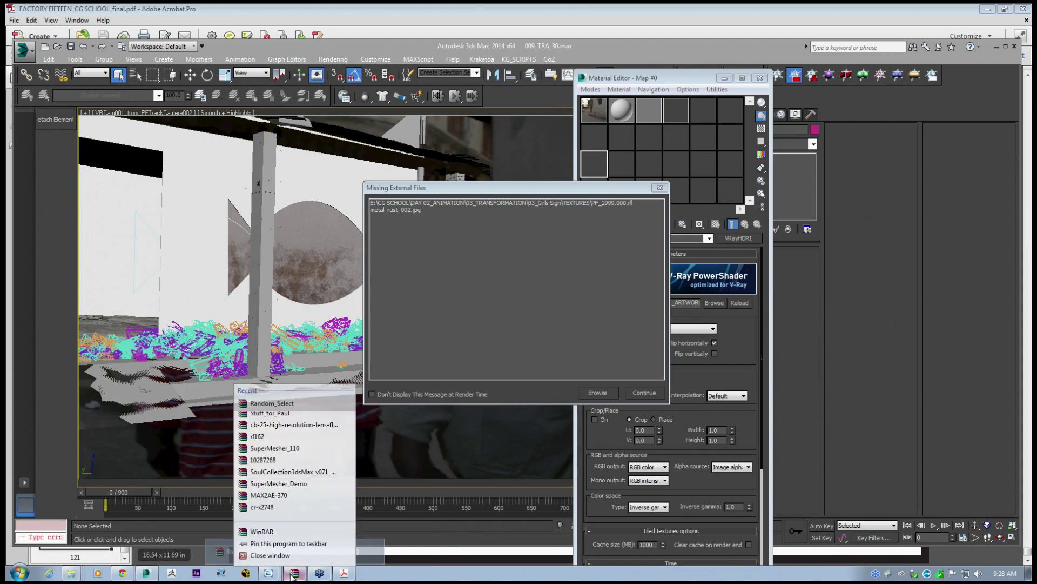
click(276, 554)
right_click(269, 573)
click(264, 555)
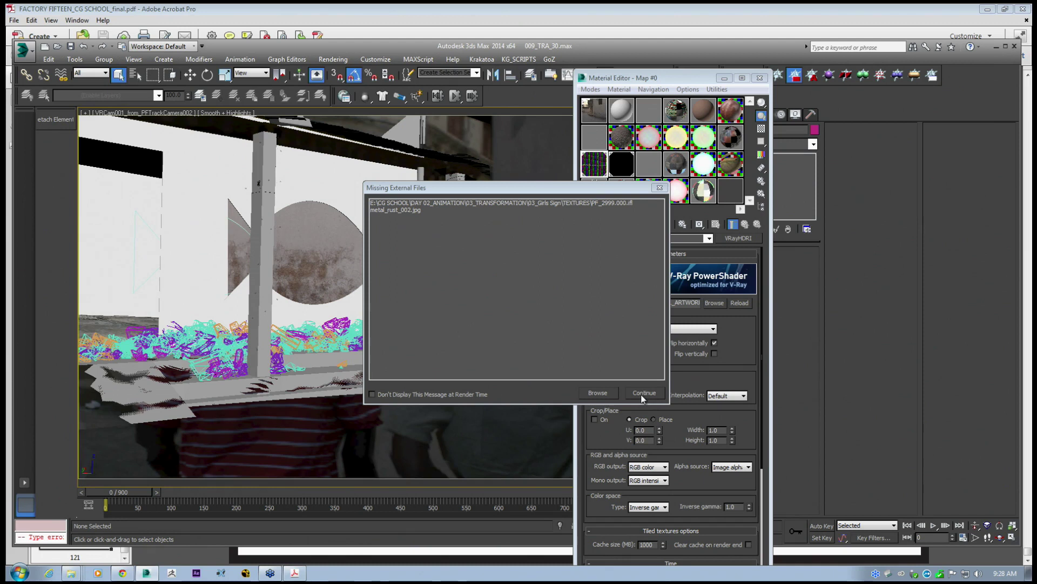
Switch to Windows Explorer and browse to the STREET SCENE folder under CG SCHOOL, DAY 03_VFX, NUKE.
click(71, 573)
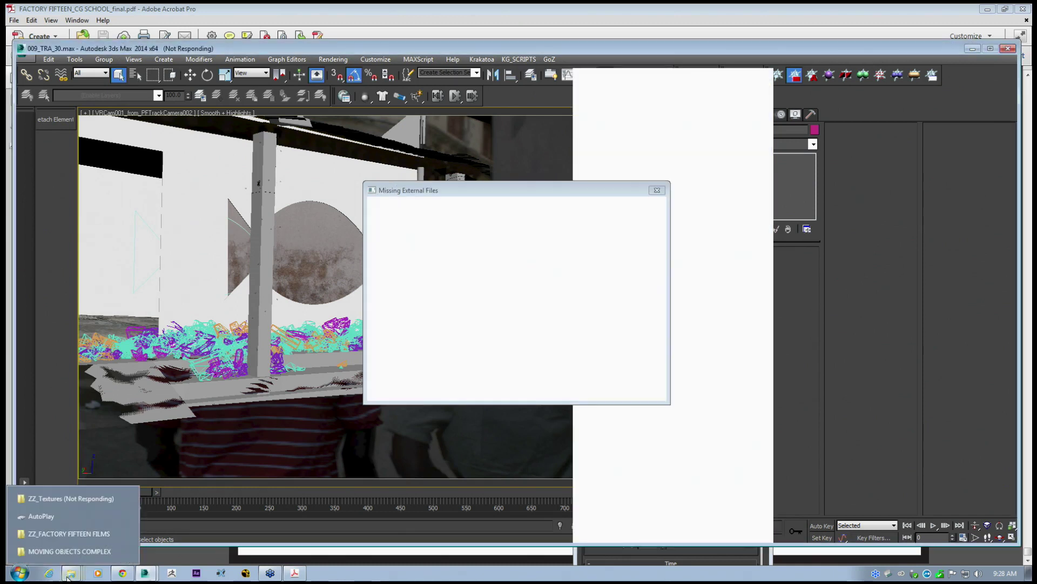
click(74, 532)
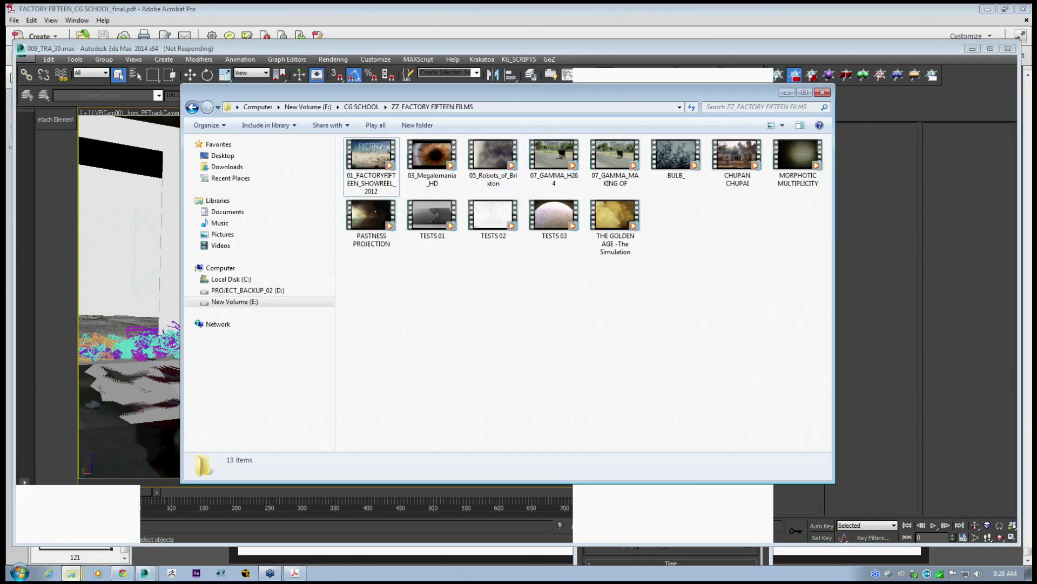
click(373, 107)
double_click(374, 179)
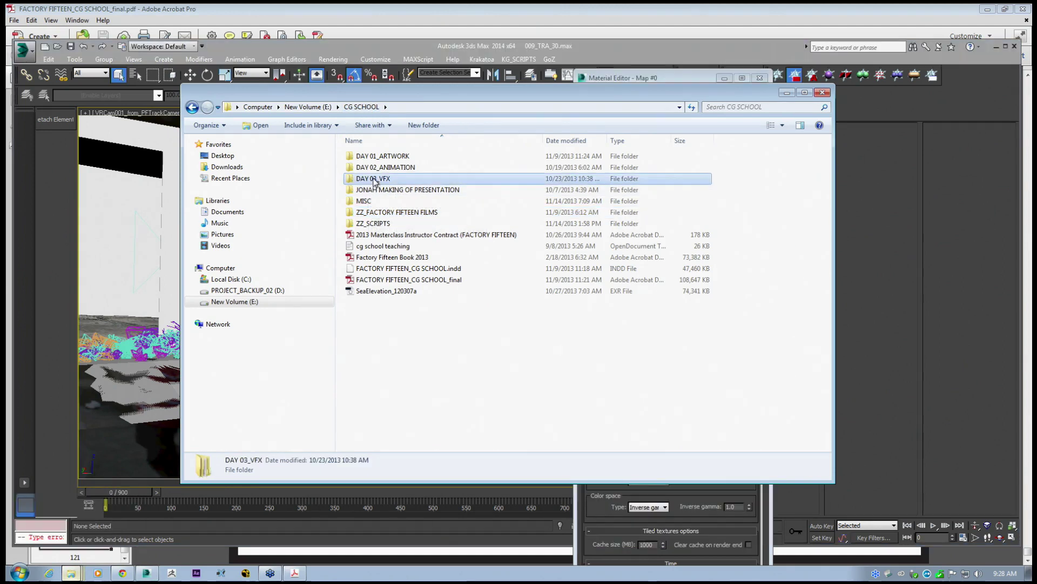
double_click(364, 157)
double_click(377, 168)
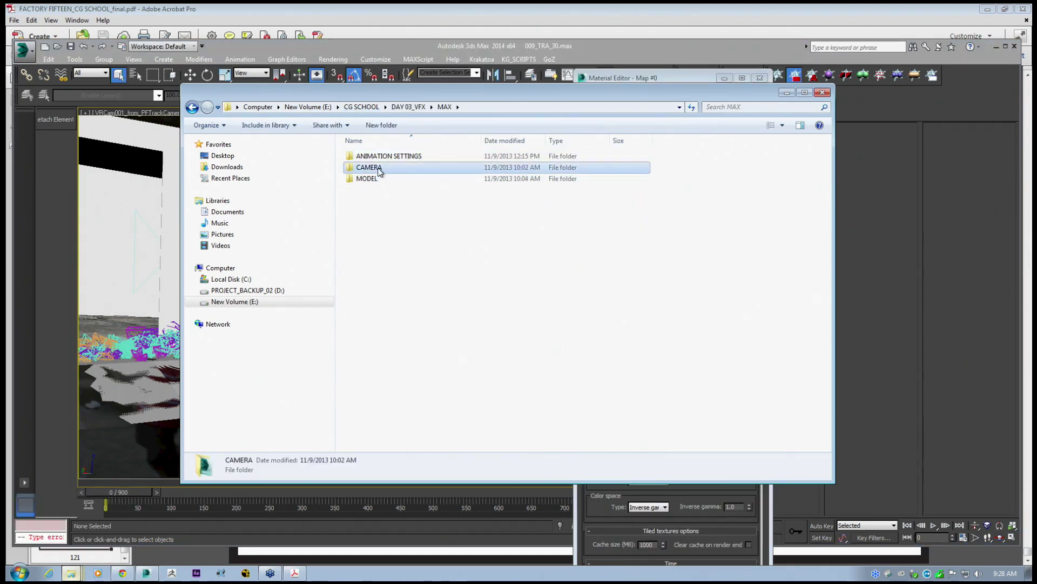
click(417, 107)
double_click(369, 169)
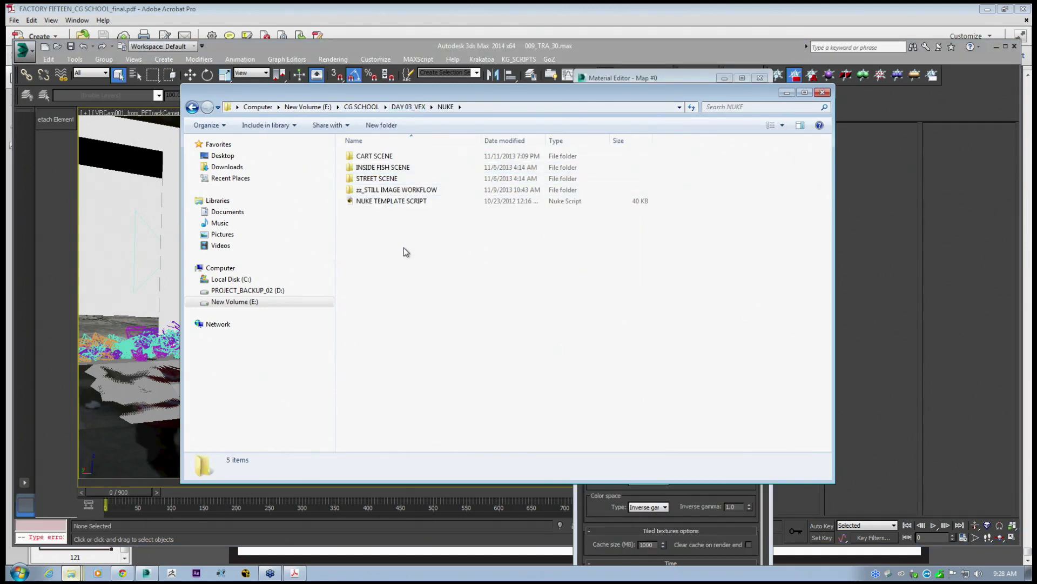
double_click(385, 179)
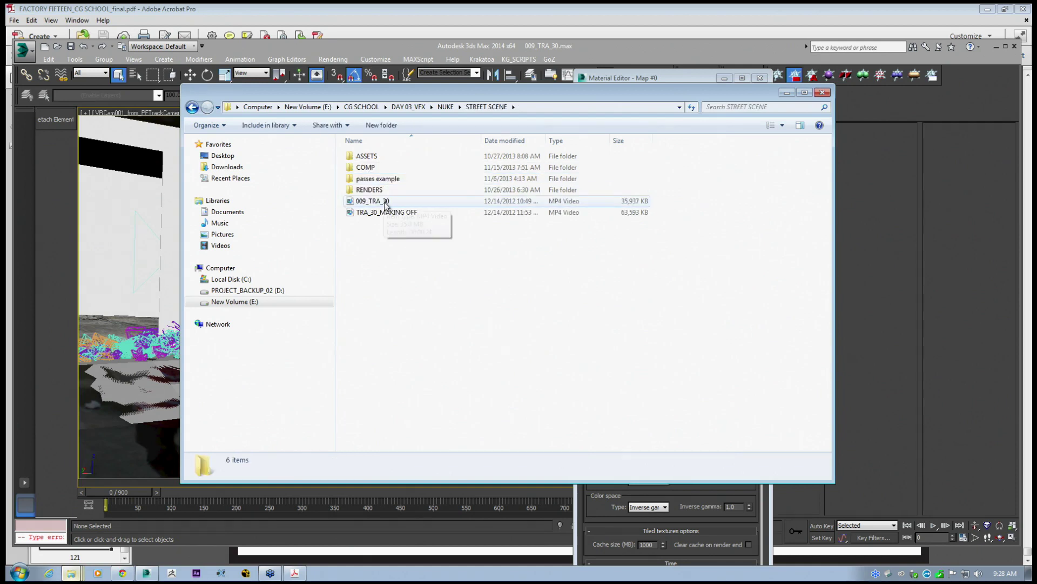
Play the 009_TRA_30 video, pausing on the flying wall bricks and on the lit bar front.
click(386, 204)
double_click(383, 202)
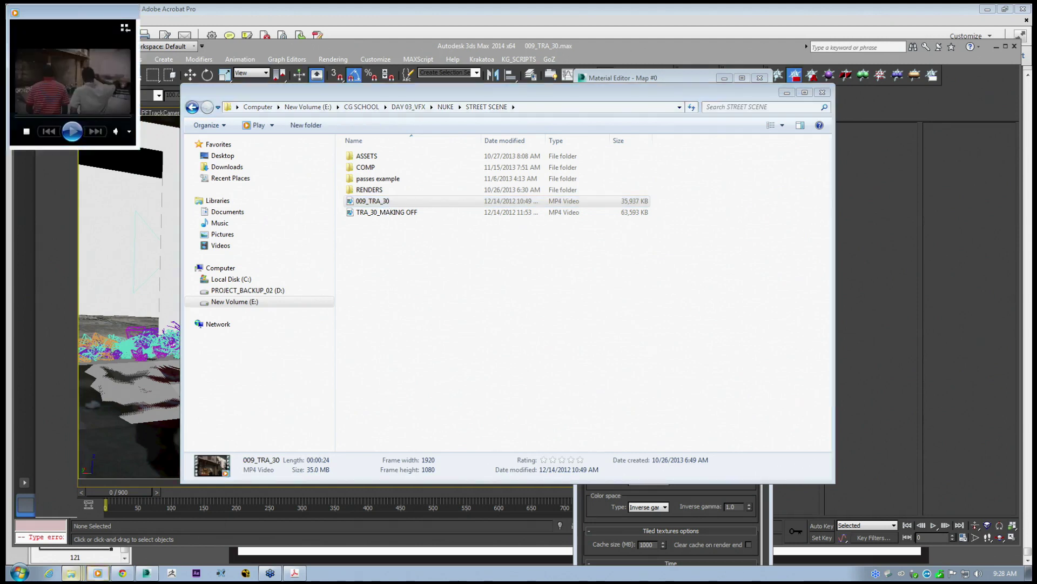
click(522, 550)
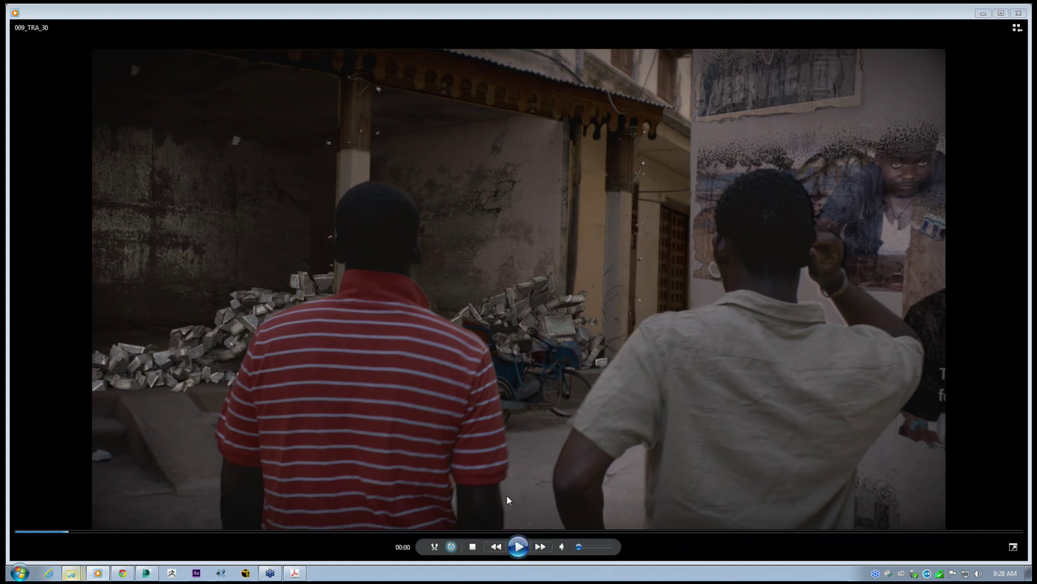
click(520, 546)
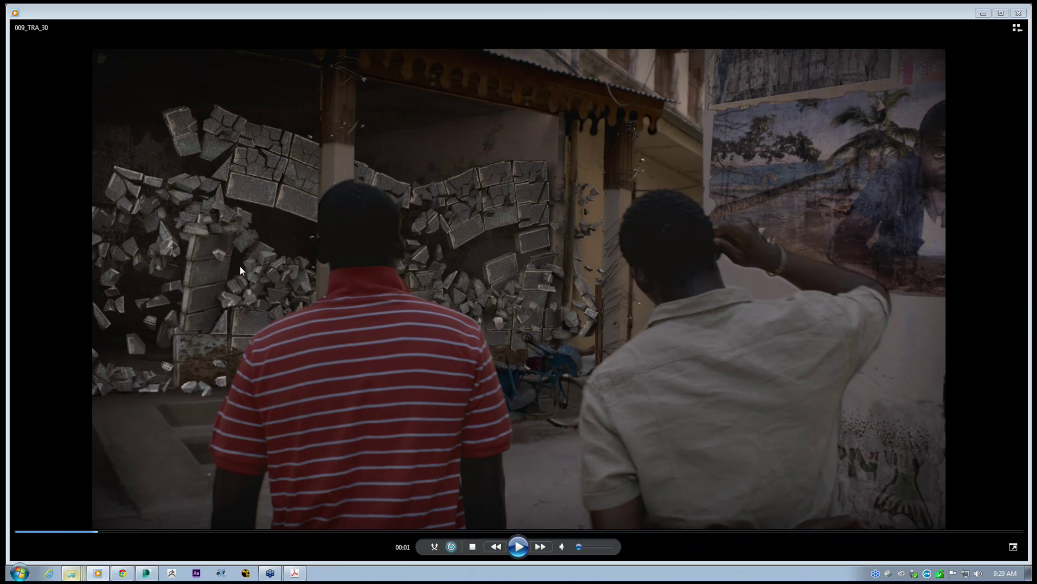
click(519, 546)
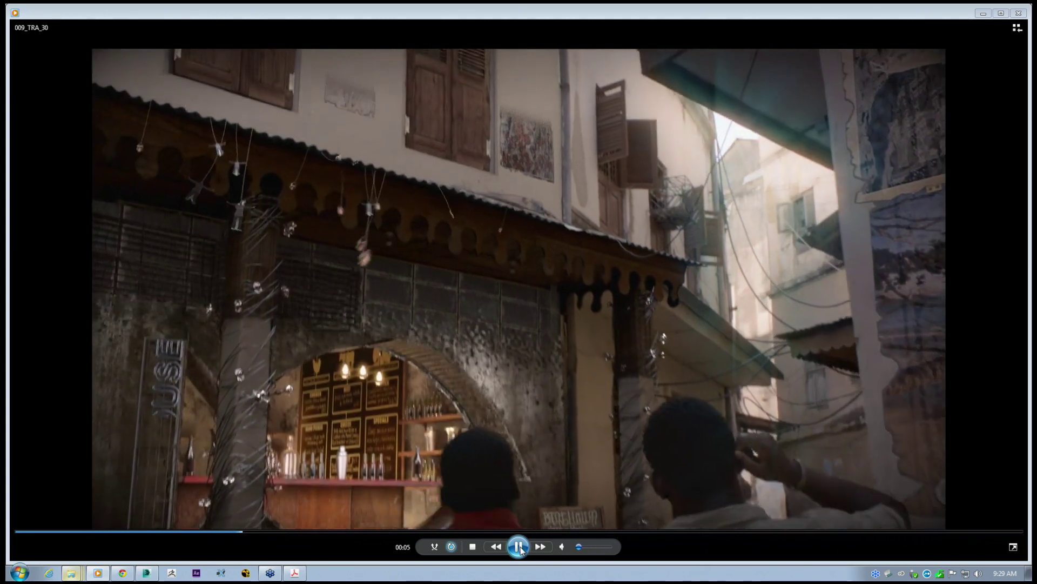
click(519, 547)
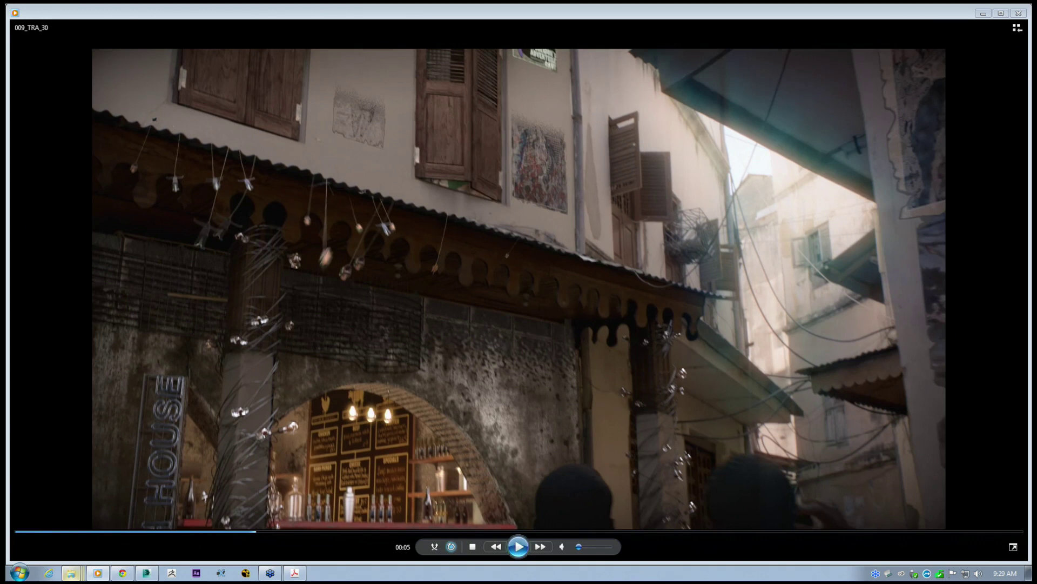
Play on to the signs around the upper windows, then replay from an earlier point and pause at 00:03.
click(518, 547)
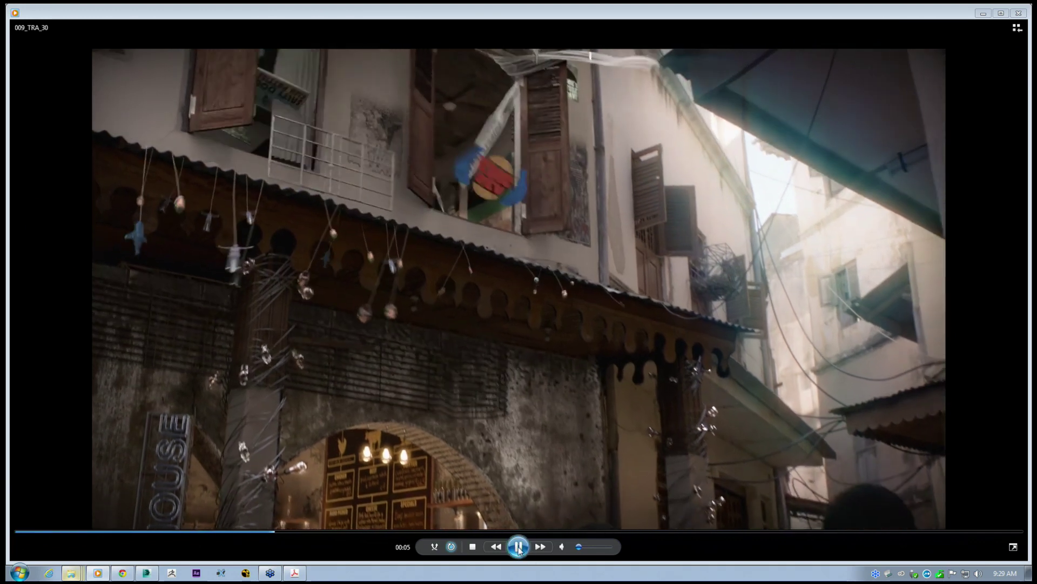
click(518, 546)
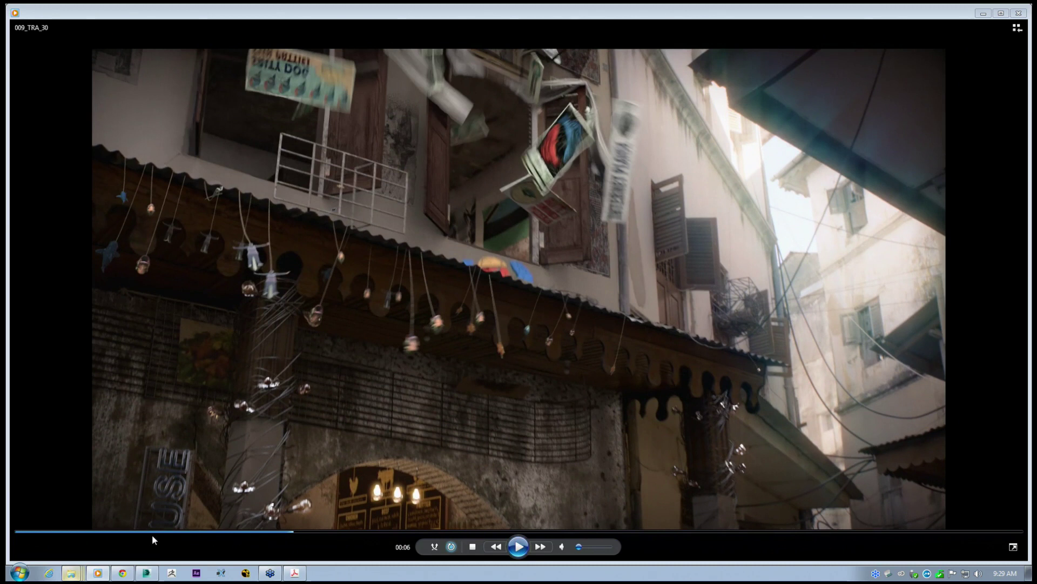
click(144, 532)
click(519, 546)
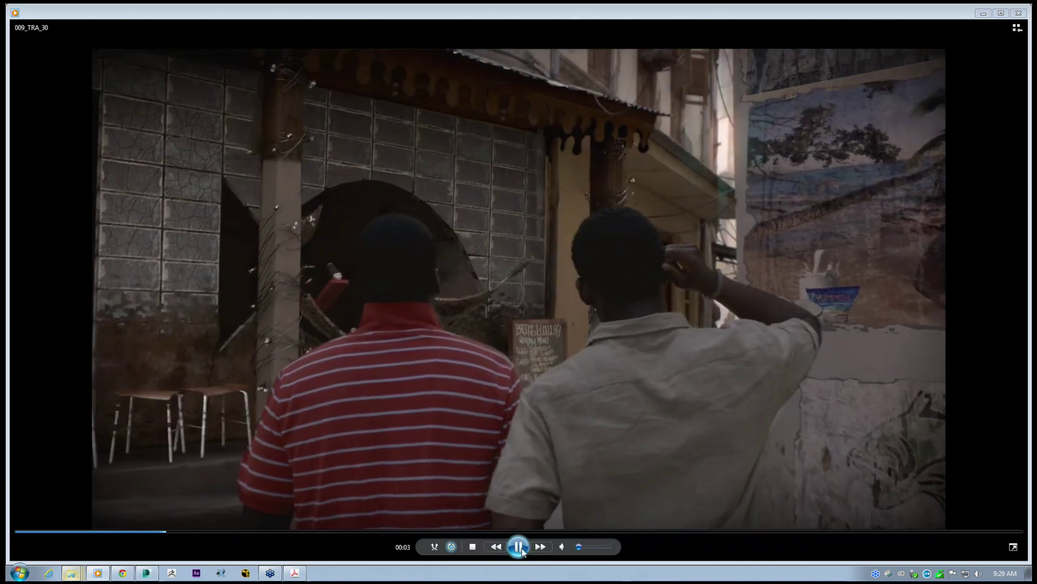
click(519, 547)
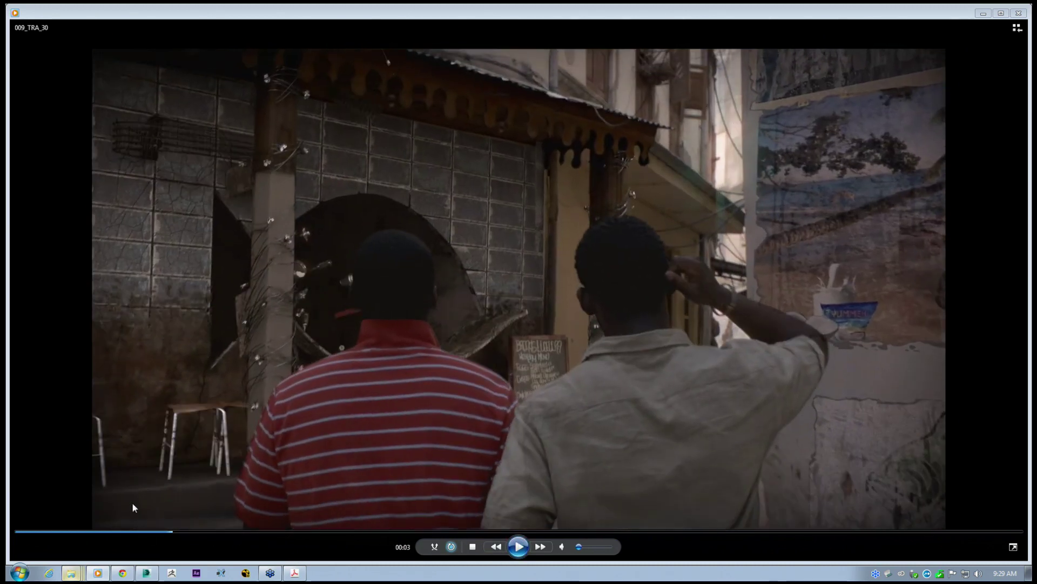
Minimize the video player and the STREET SCENE folder window to return to the 009_TRA_30 scene in 3ds Max.
click(983, 14)
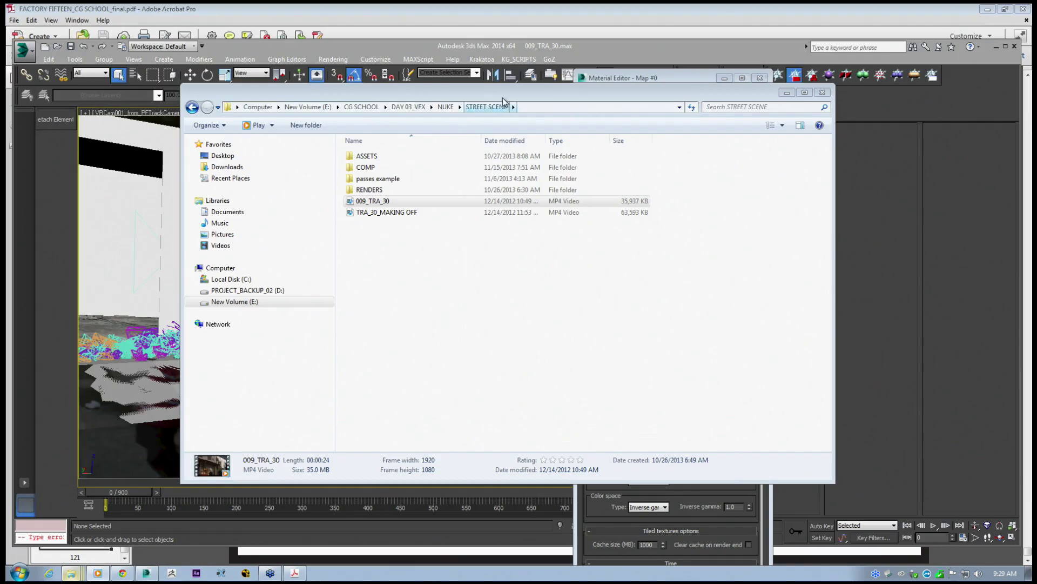
drag(500, 96, 492, 165)
click(776, 164)
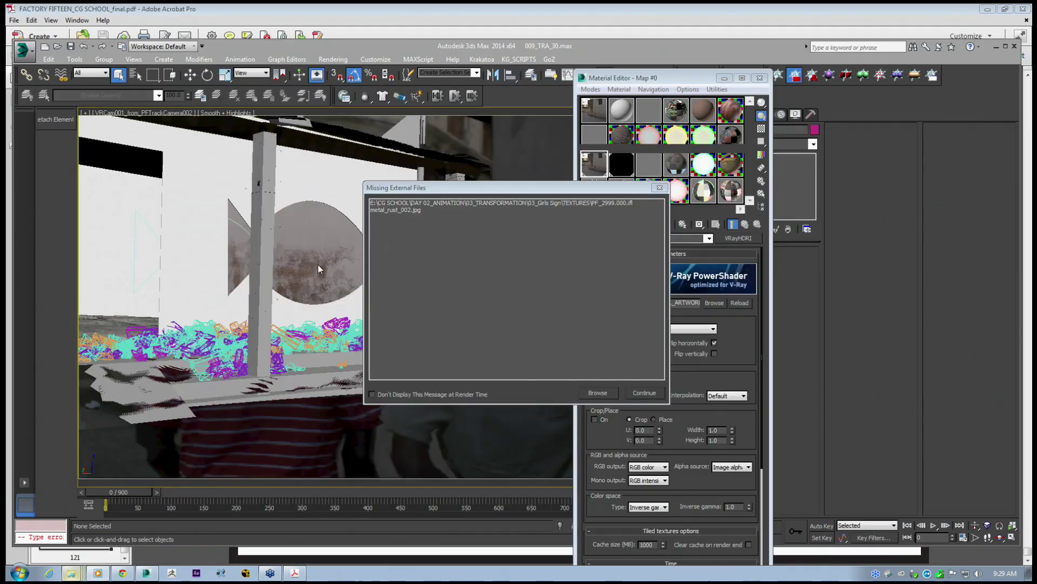
Continue past the missing-files and student-version notices, and open the list of externally referenced scenes.
click(643, 392)
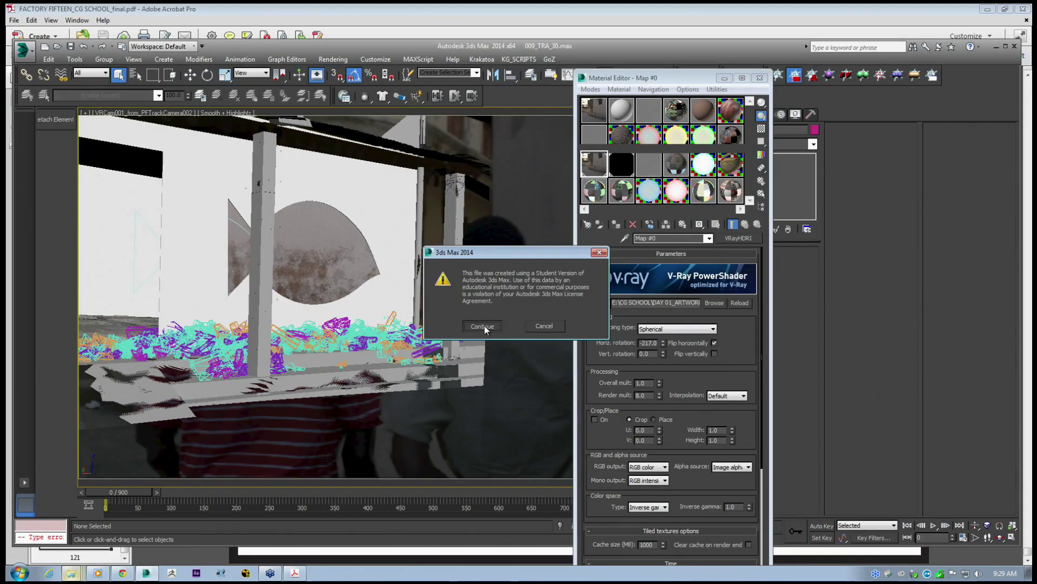
click(484, 326)
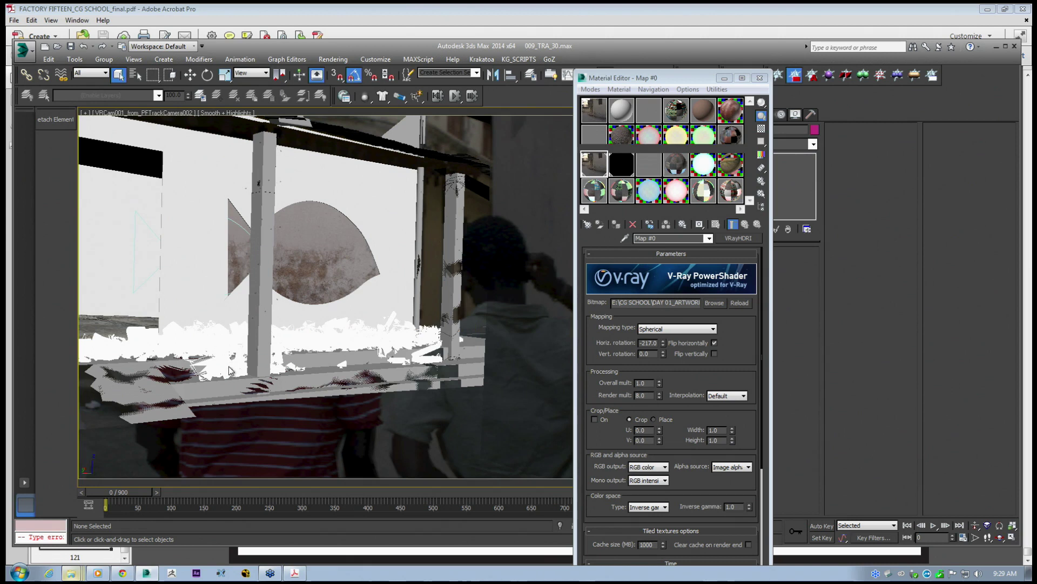
click(22, 50)
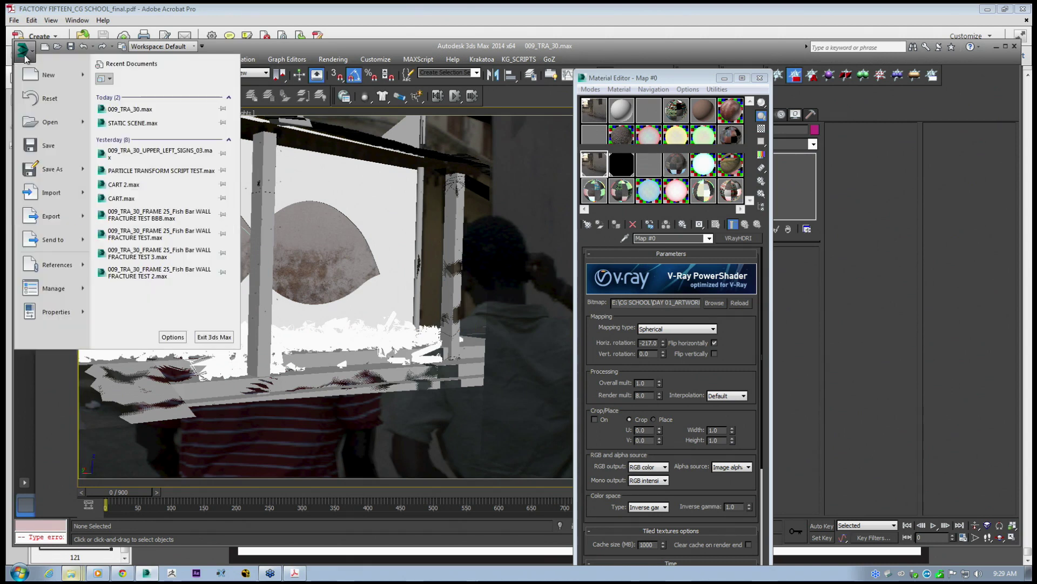
mouse_move(70, 278)
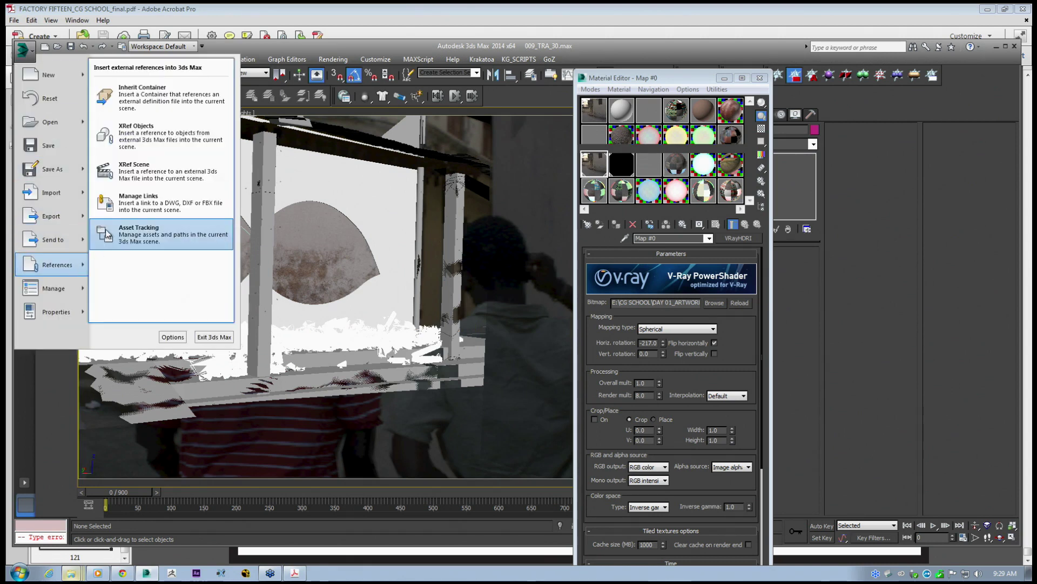
click(135, 174)
drag(203, 125, 715, 197)
Select all three XRef scene files and turn their visibility off and on again.
click(687, 223)
shift+click(696, 239)
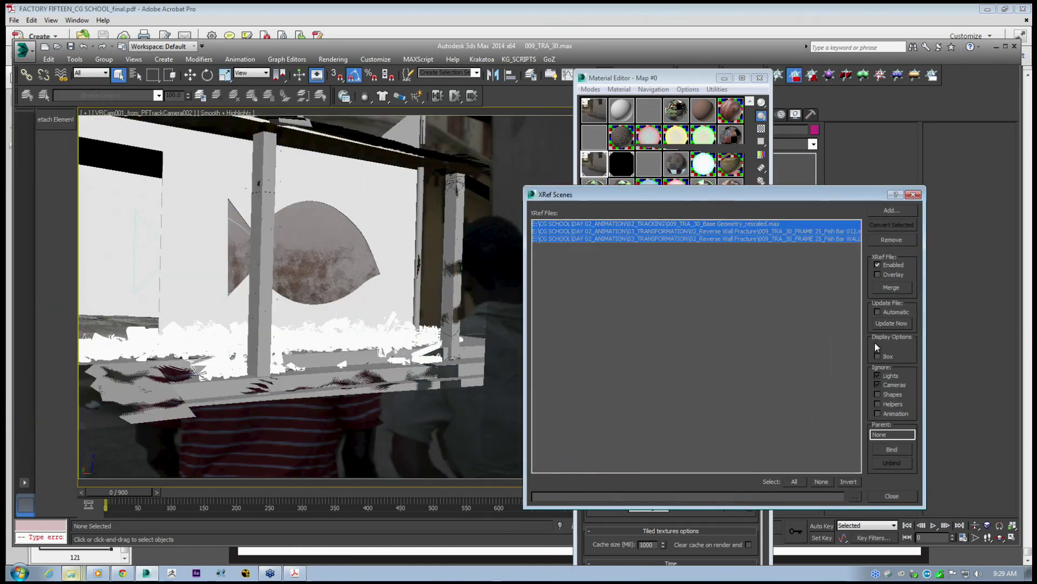
click(877, 346)
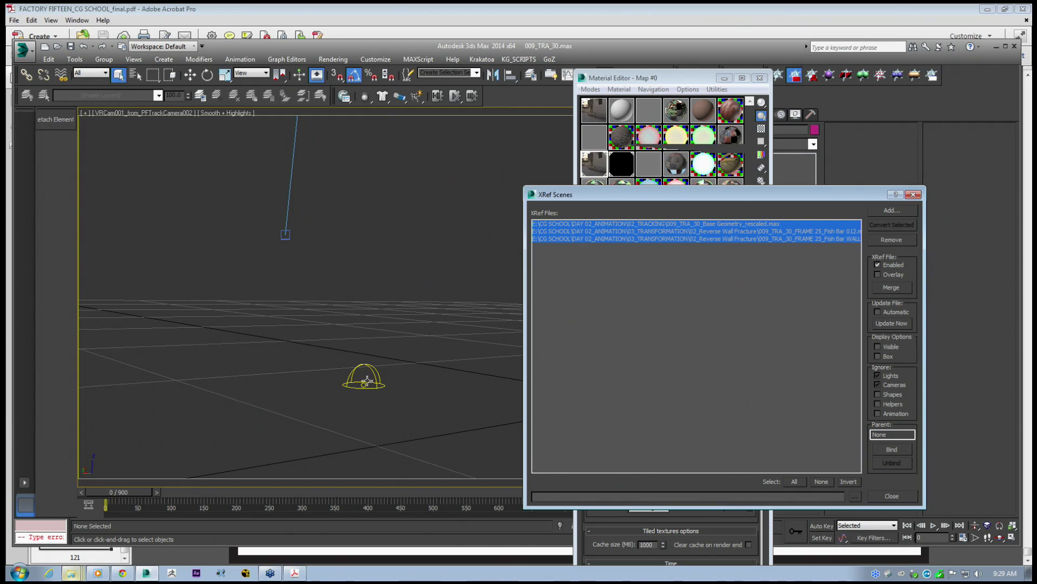
click(877, 347)
Minimize the Material Editor and hide the Fish Bar 012 and Fish Bar WALL FRACTURE_PROXIES XRef scenes, leaving the base geometry displayed.
drag(747, 195, 659, 182)
click(726, 80)
click(715, 228)
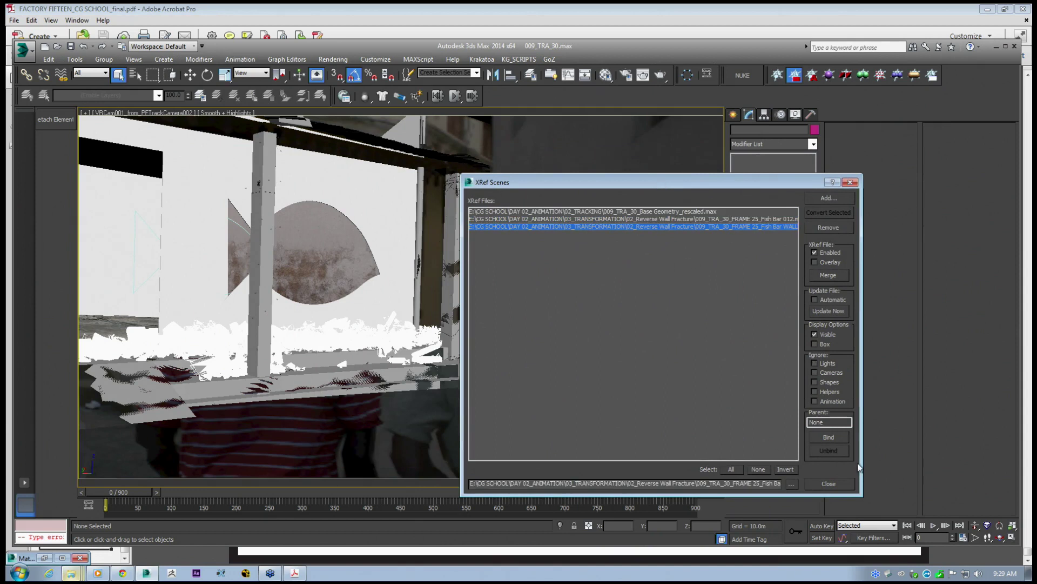
drag(863, 463, 1019, 463)
click(692, 219)
ctrl+click(691, 226)
click(691, 225)
ctrl+click(691, 220)
click(970, 334)
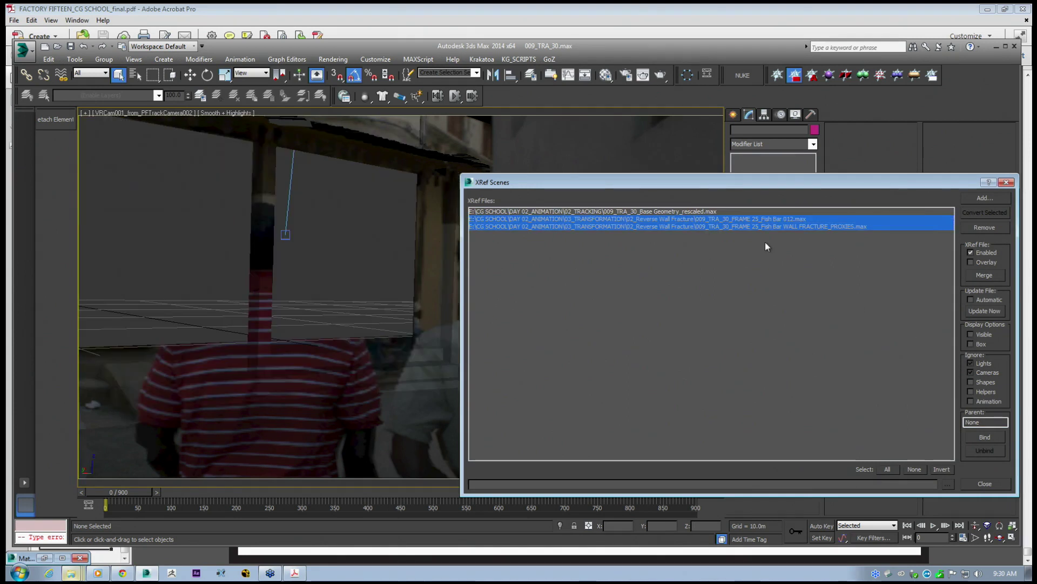
Make only the 009_TRA_30_FRAME 25_Fish Bar 012 XRef scene visible again.
drag(635, 185, 537, 166)
ctrl+click(602, 206)
click(649, 205)
click(650, 197)
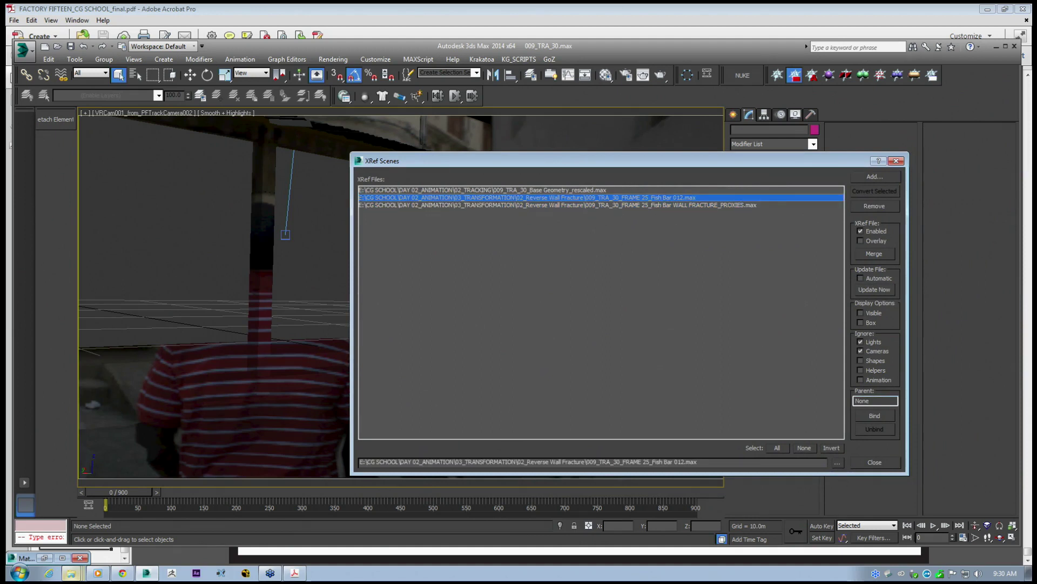
click(861, 313)
drag(409, 163, 540, 128)
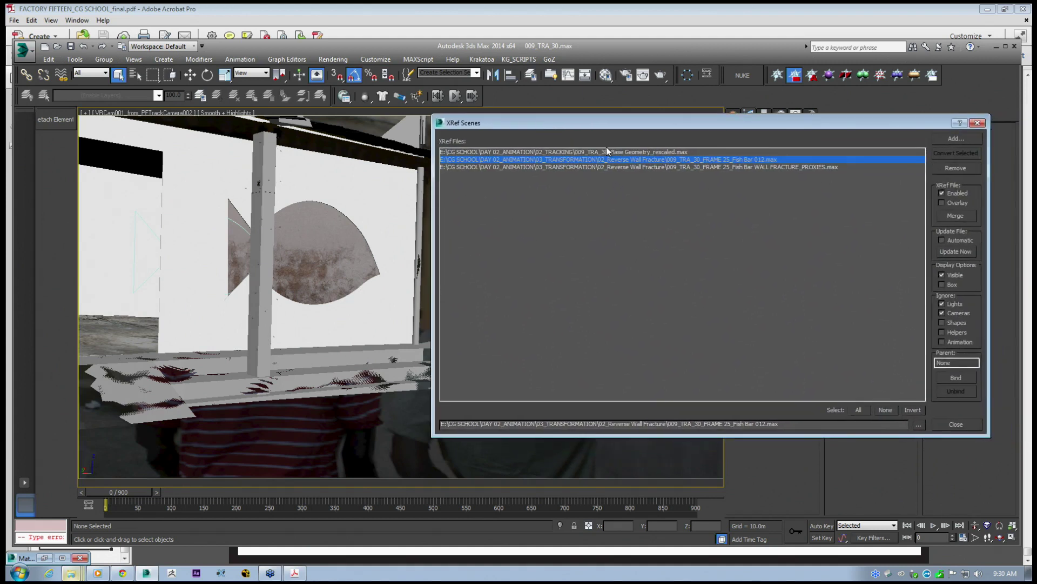
Make the Fish Bar WALL FRACTURE_PROXIES XRef scene visible again and close the XRef Scenes window.
click(714, 167)
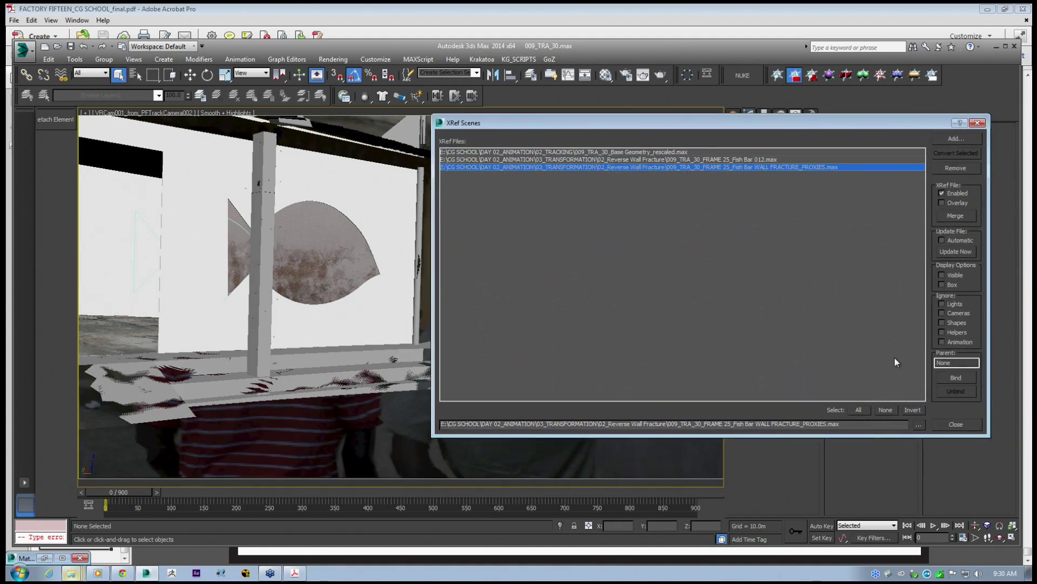
click(942, 276)
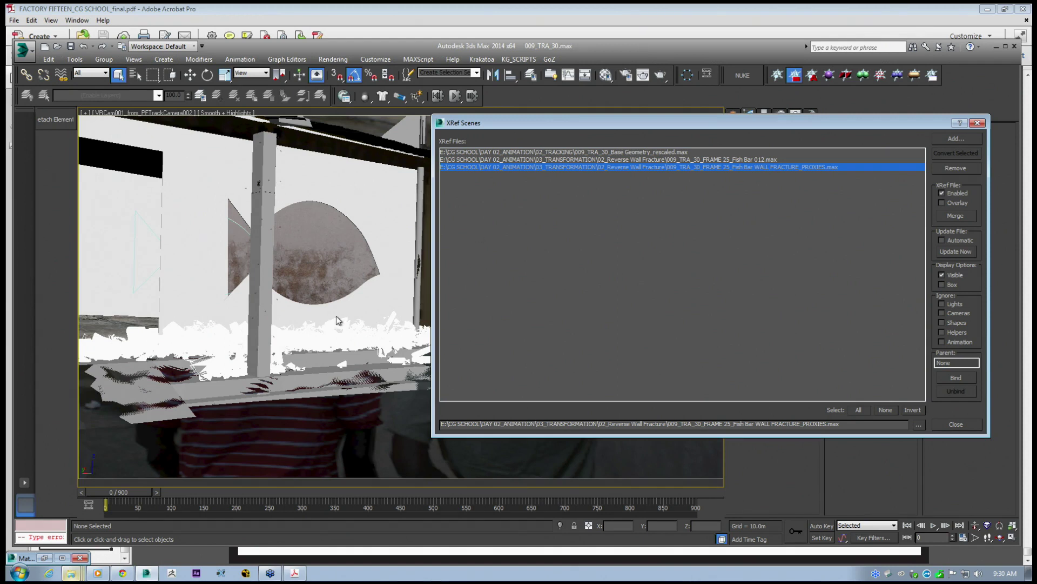
drag(577, 125, 589, 131)
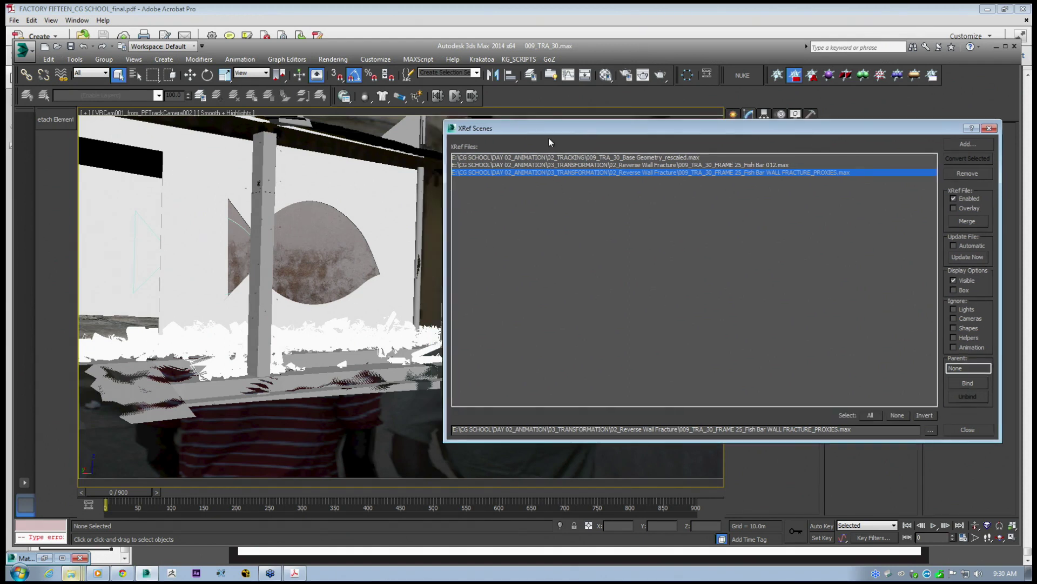
drag(547, 128, 484, 169)
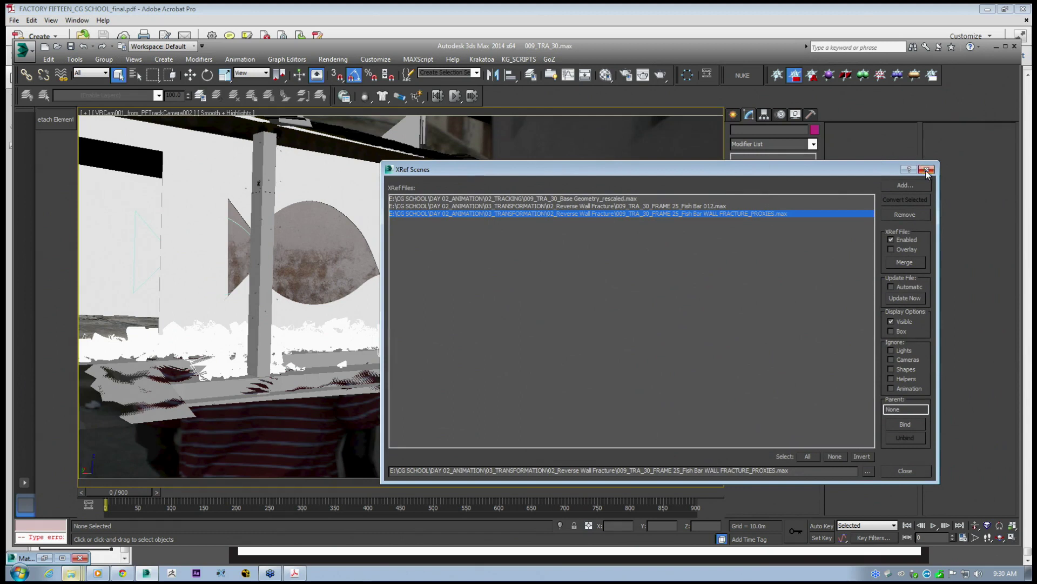
click(926, 170)
Examine the bar front, fish-shaped wall cut-out, wall debris and camera-projected street geometry from several angles in the perspective view.
key(p)
key(Up)
drag(375, 304, 401, 322)
key(Down)
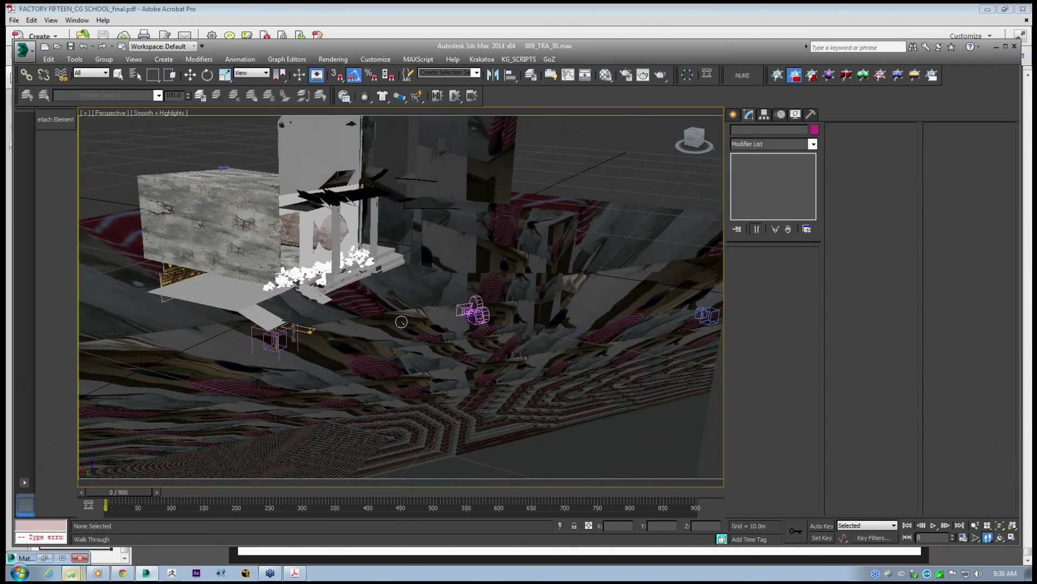
middle_drag(378, 303, 407, 429)
key(Up)
drag(405, 335, 348, 319)
key(Right)
middle_drag(363, 243, 340, 160)
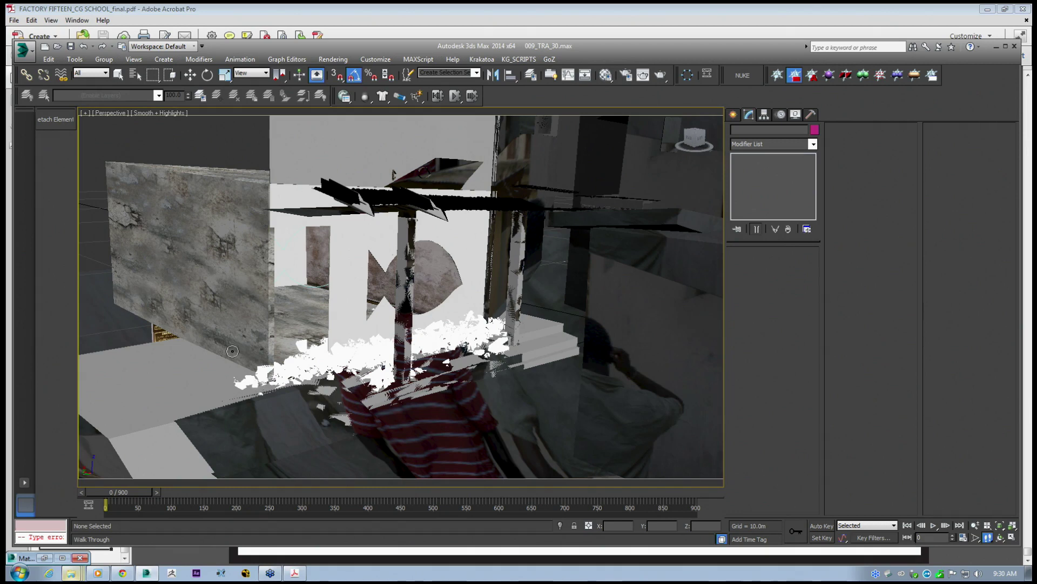
key(Up)
drag(355, 342, 408, 327)
key(Down)
key(Down)
key(Up)
drag(408, 327, 327, 328)
scroll(326, 329, down, 10)
middle_drag(366, 329, 330, 225)
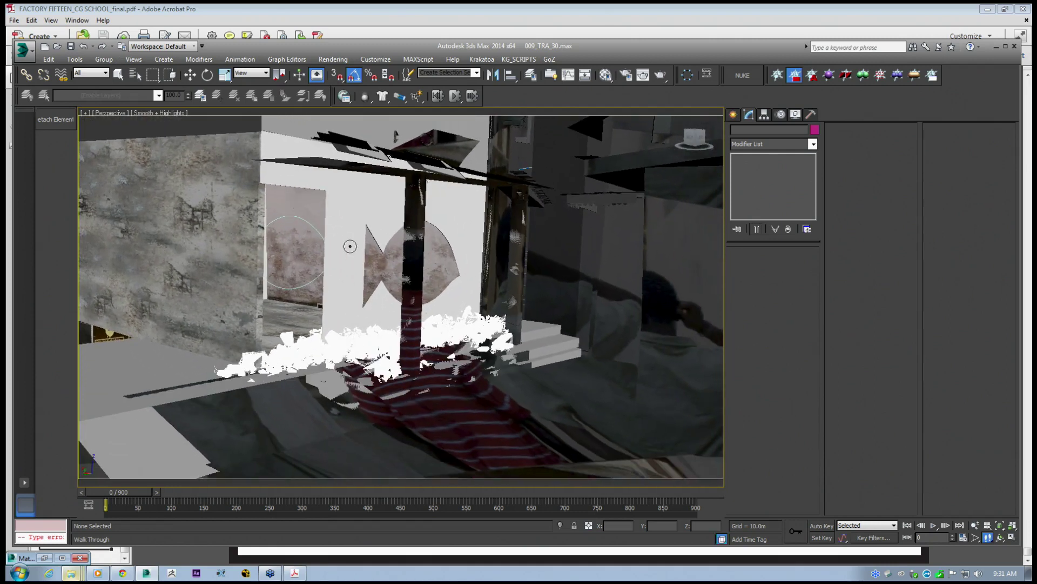
scroll(386, 281, up, 3)
middle_drag(386, 281, 322, 222)
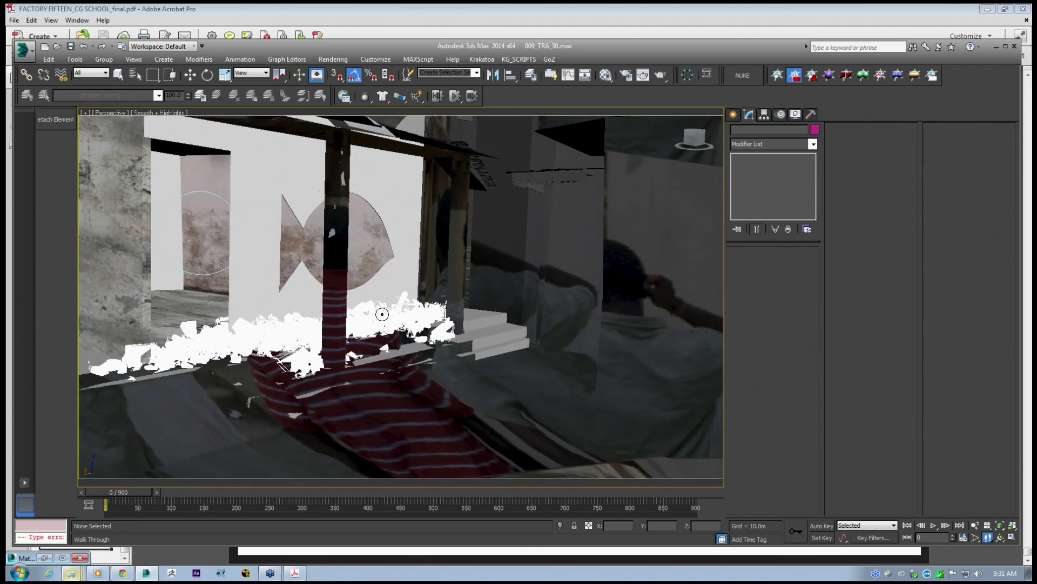
drag(339, 288, 330, 284)
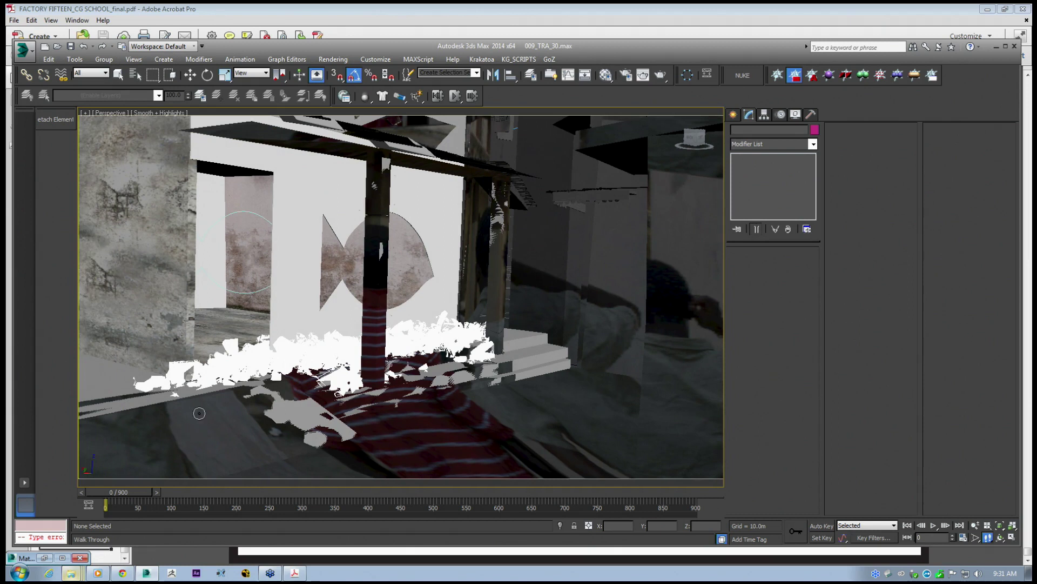
Launch a second 3ds Max 2014 session.
right_click(146, 572)
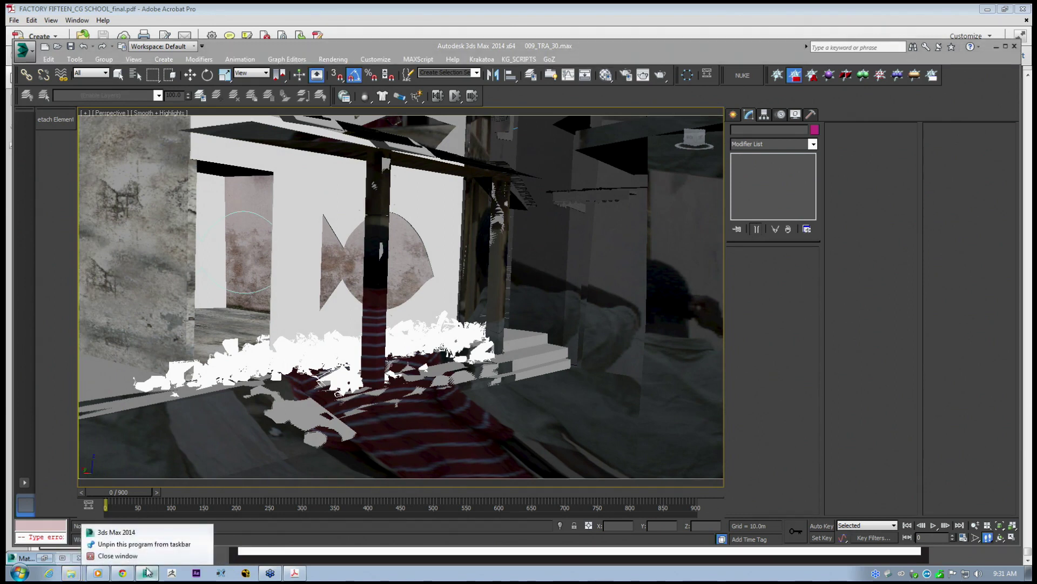
click(135, 533)
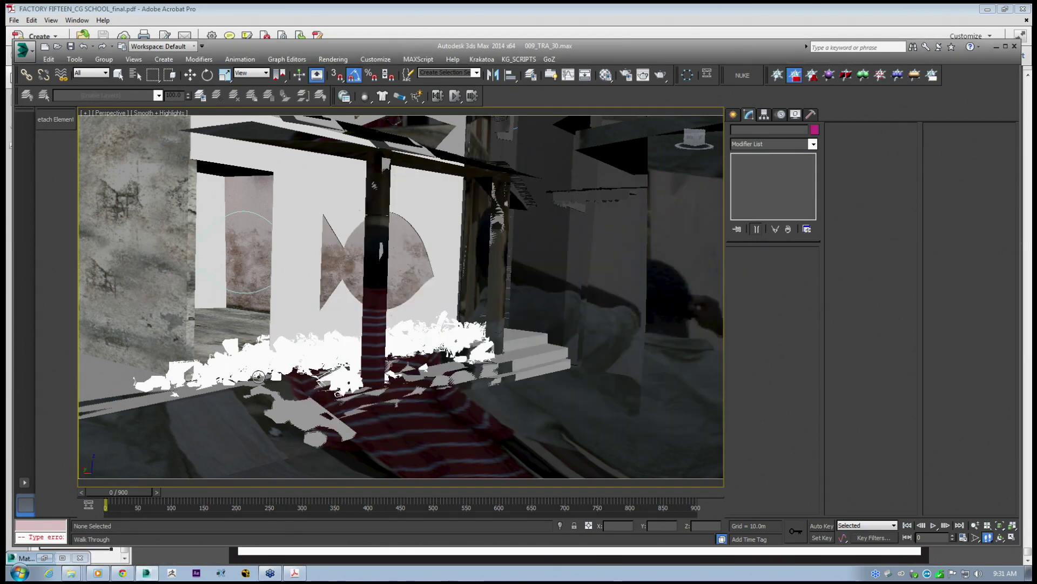
Activate the Move tool and look over the whole 009_TRA_30 scene with its lights and cameras from far away.
middle_drag(384, 247, 399, 290)
scroll(384, 282, up, 5)
scroll(383, 286, down, 8)
key(Down)
click(190, 75)
middle_drag(348, 350, 346, 356)
scroll(346, 327, down, 10)
scroll(346, 319, up, 2)
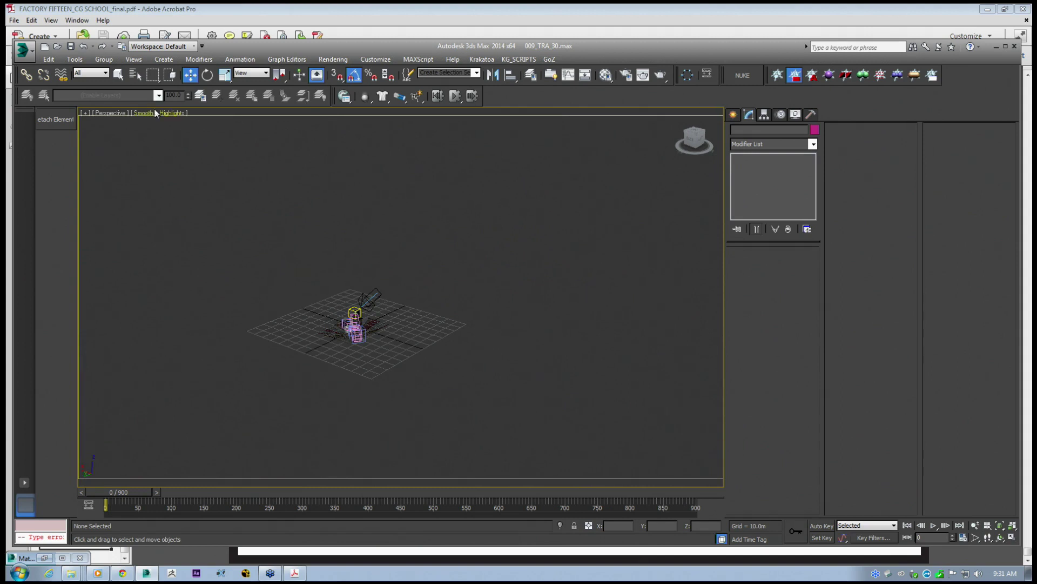
Bring up the STREET SCENE folder window, go up to the CG SCHOOL folder and minimize the window.
click(69, 574)
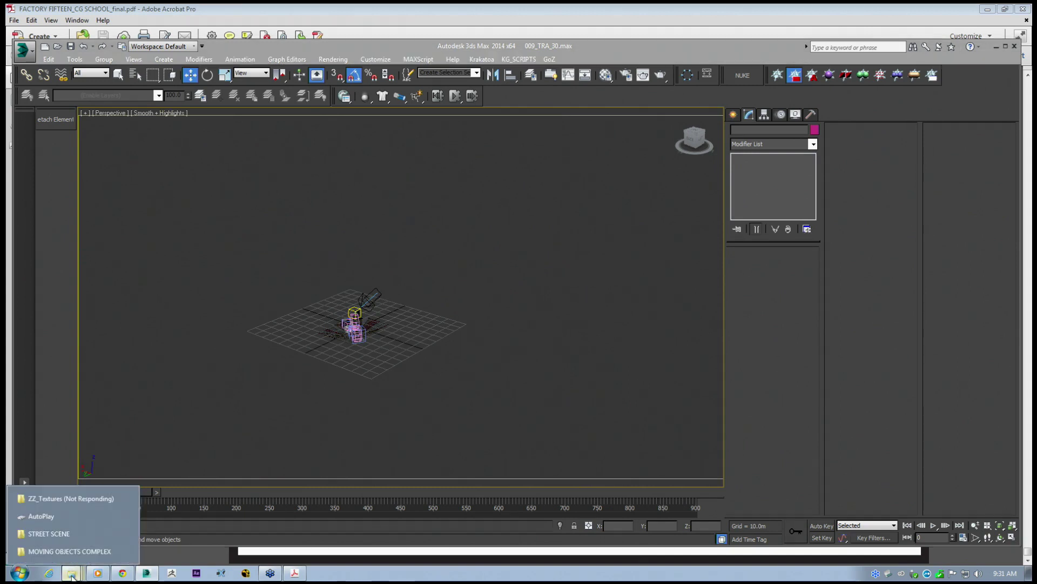
click(57, 534)
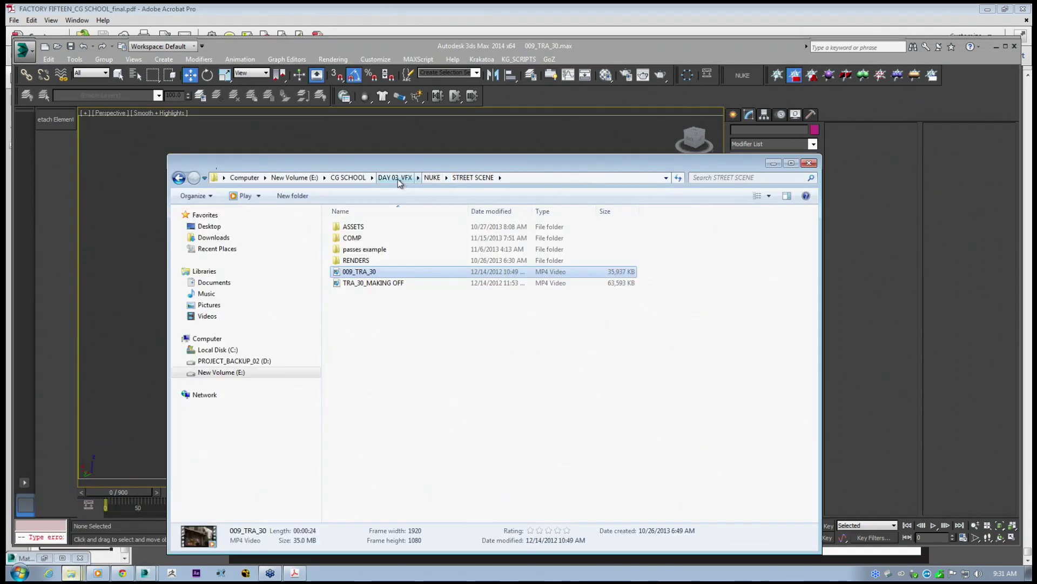
click(348, 177)
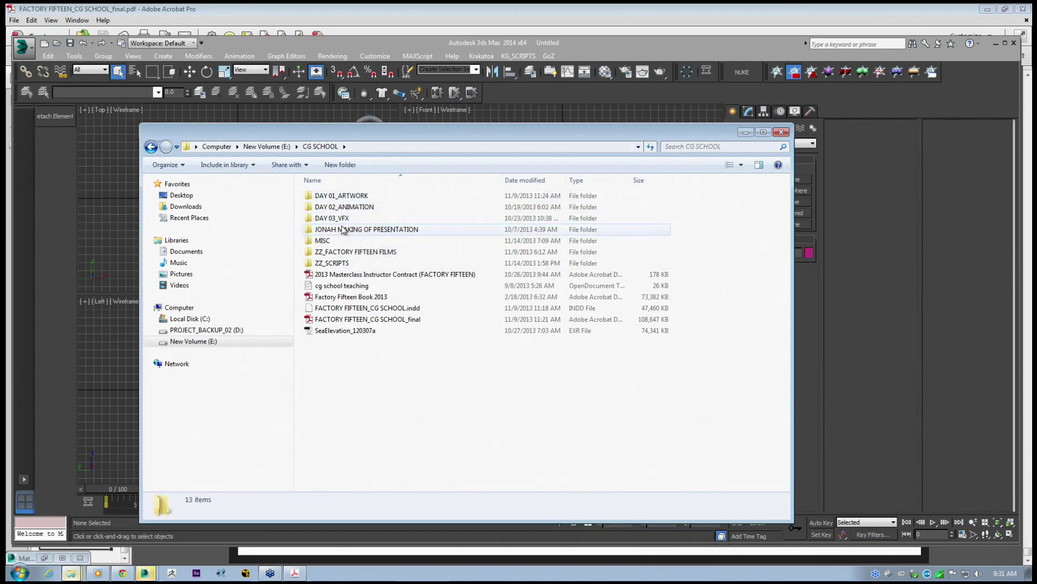
click(745, 132)
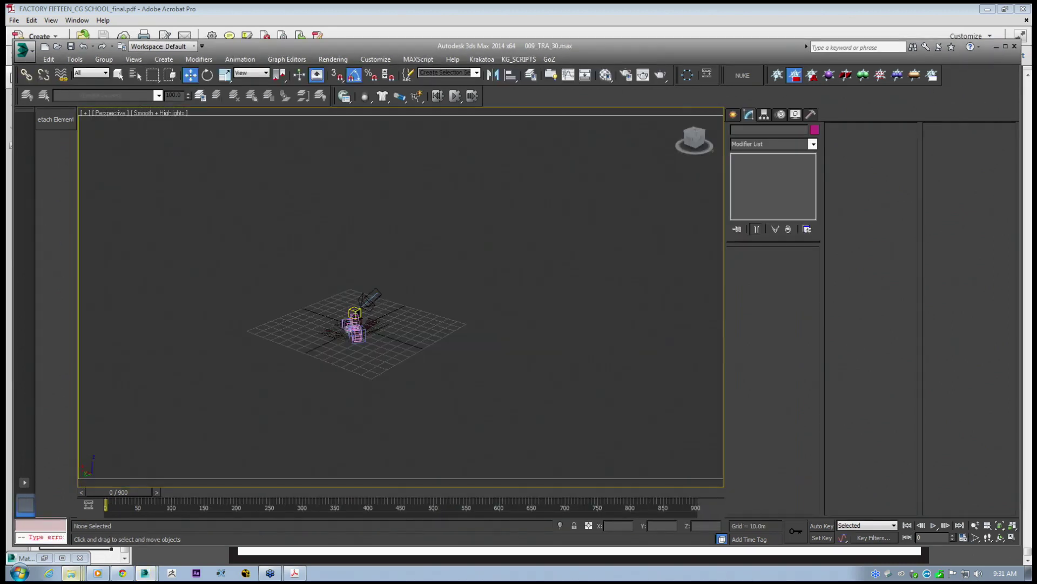
Restrict selection to lights, display the perspective view as wireframe and select the V-Ray dome light above the bar.
click(91, 73)
click(86, 104)
click(355, 312)
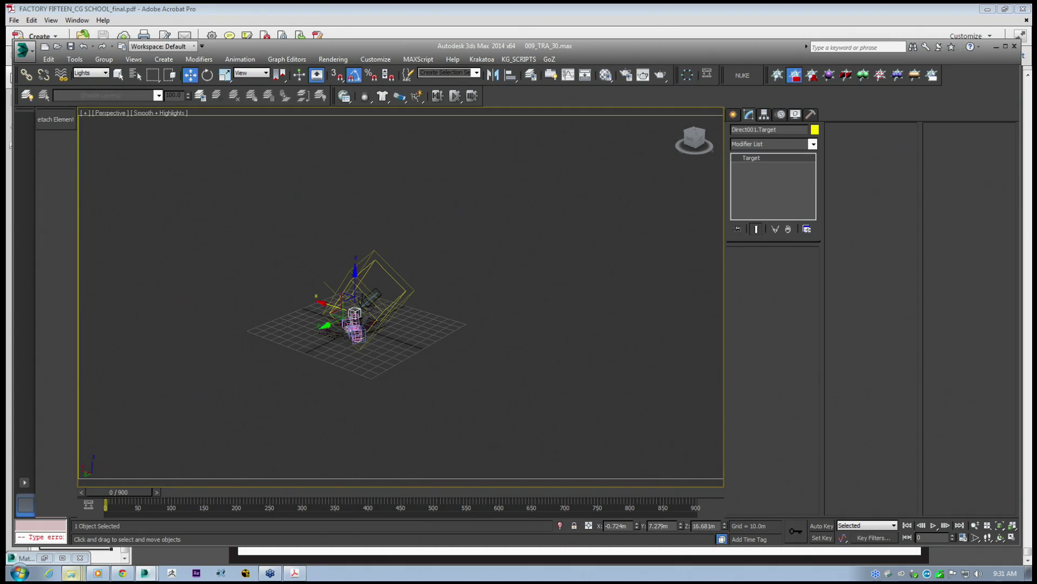
scroll(344, 324, up, 8)
middle_drag(347, 338, 391, 271)
click(394, 322)
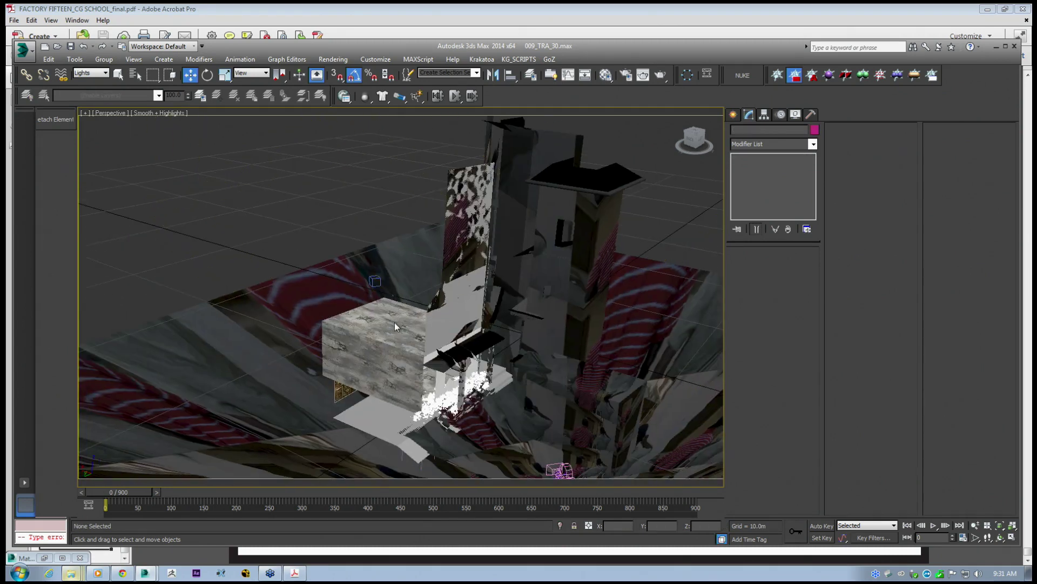
key(F3)
click(410, 319)
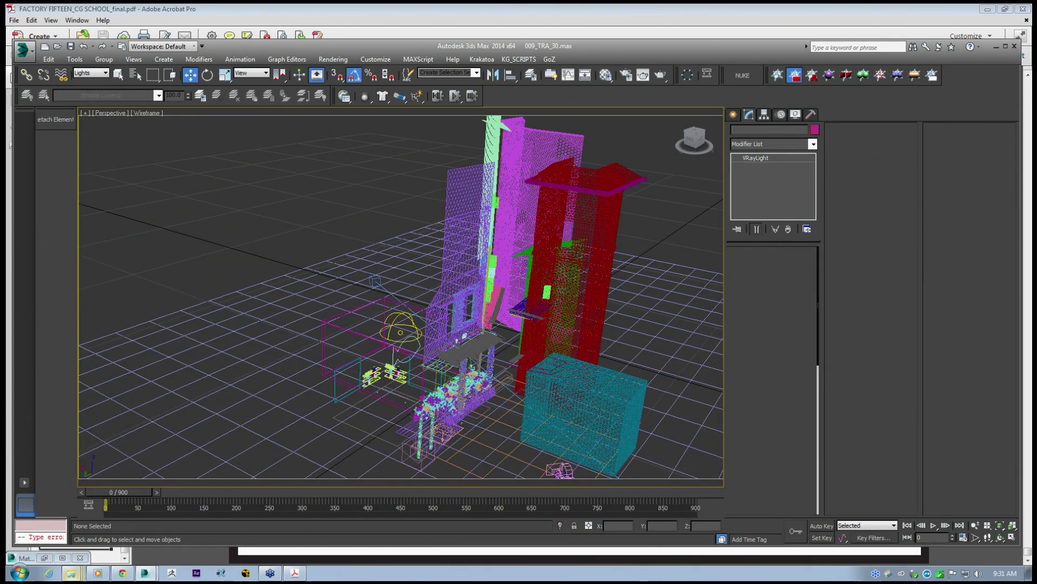
Reopen the Material Editor, move it clear of the light's parameters, and copy the VRayHDRI map's full bitmap path.
click(604, 73)
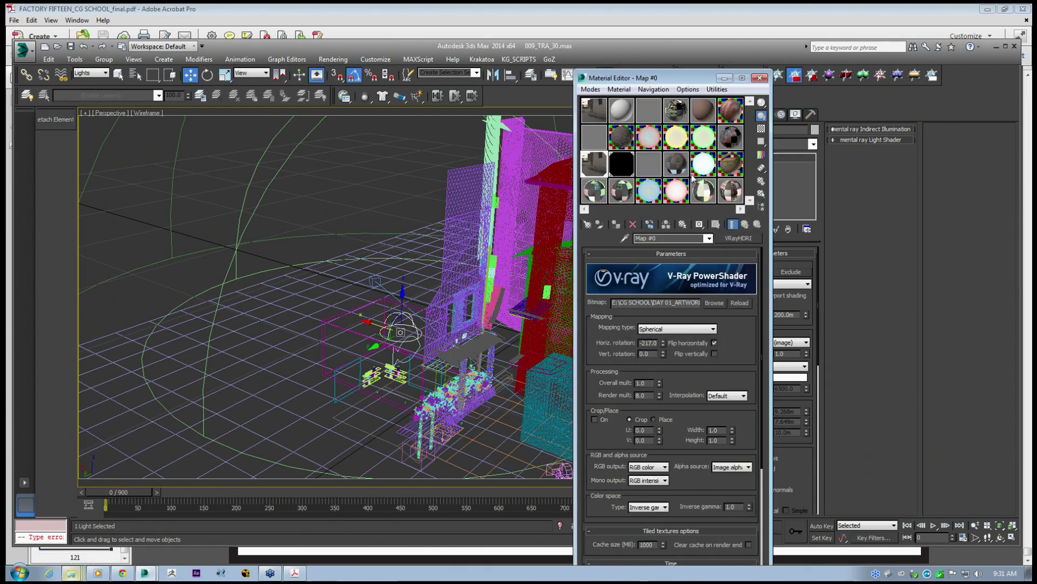
drag(657, 79, 403, 74)
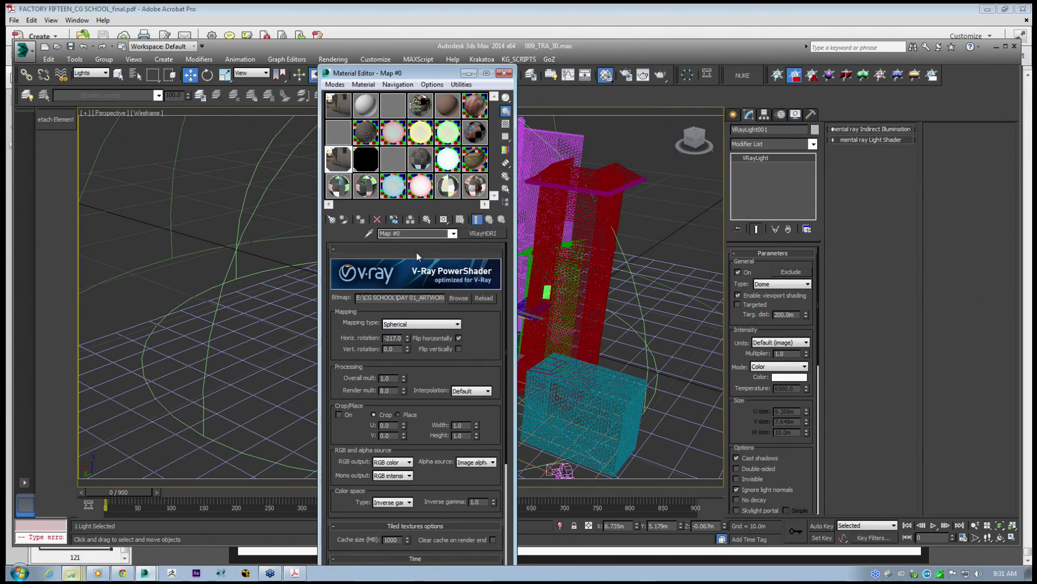
double_click(428, 299)
click(477, 320)
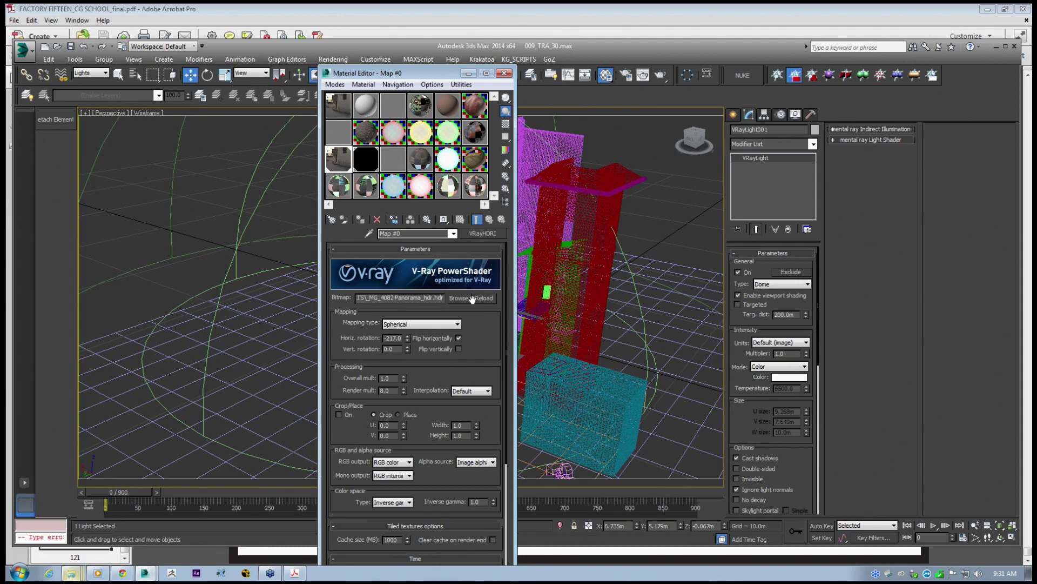
drag(443, 299, 302, 300)
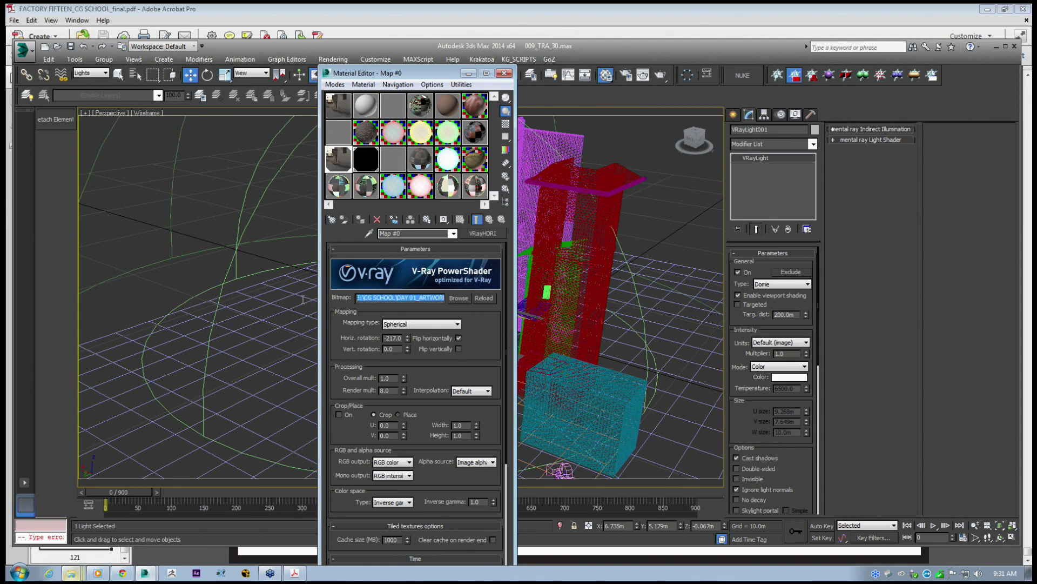
Bring up the CG SCHOOL folder window and try to go to E:\CG SCHOOL\DAY 01_ARTWORK\ZZ_Textures\HDRI'S using the copied path.
click(70, 574)
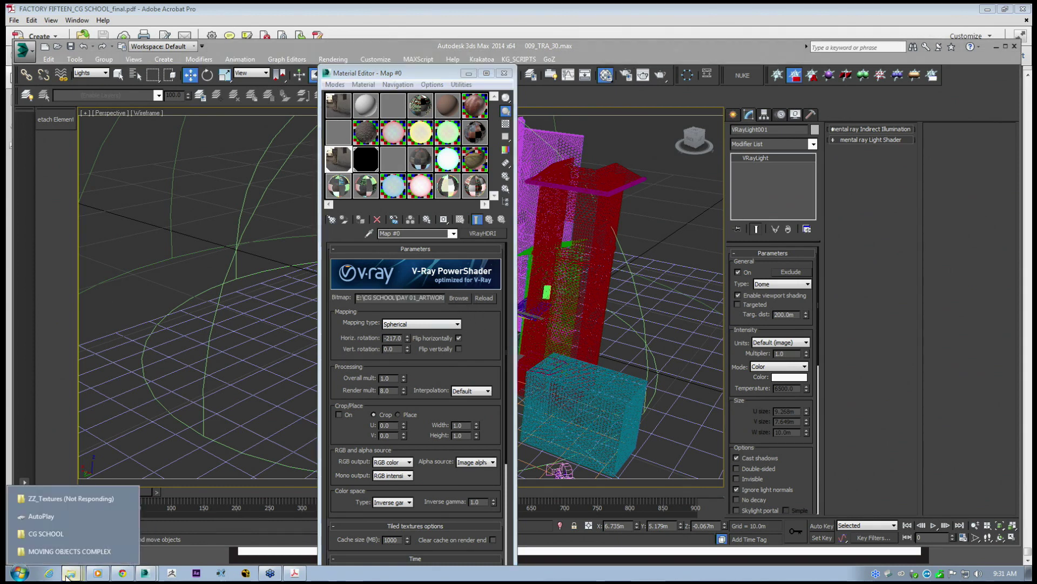
click(57, 534)
click(467, 146)
text(E:\CG SCHOOL\DAY 01_ARTWORK\ZZ_Textures\HDRI'S\_MG_4082 Panorama_hdr.hdr)
drag(454, 147, 361, 148)
key(BackSpace)
text(\)
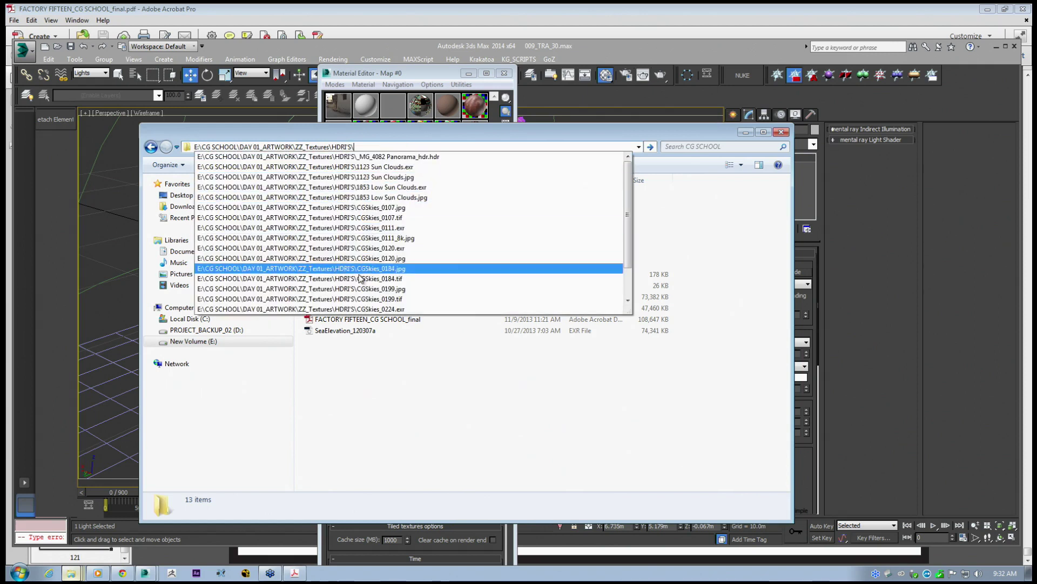
key(Return)
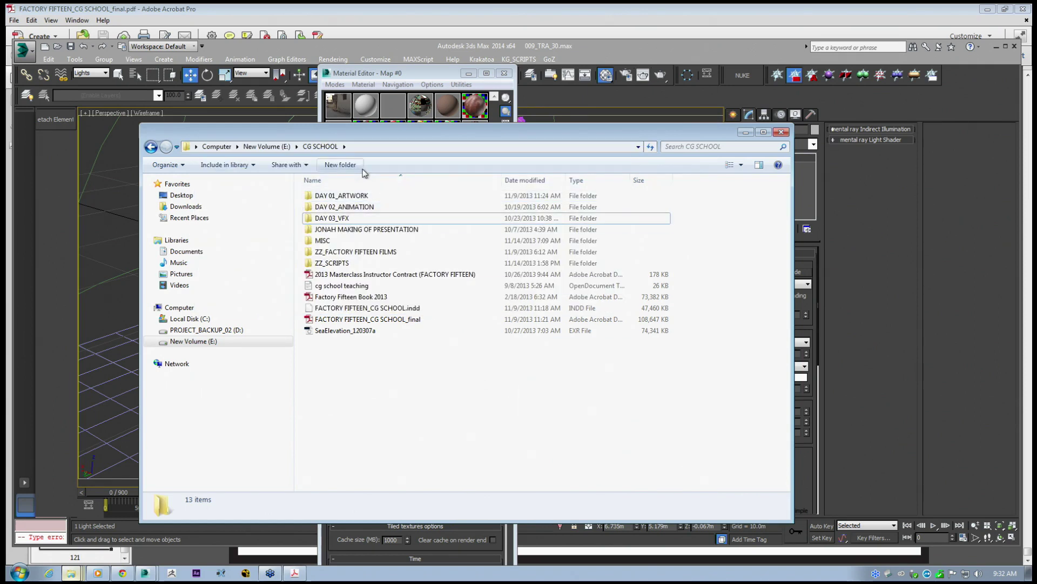
Open _MG_4082 Panorama_hdr.hdr in Photoshop through its full path and look over the whole panorama.
click(364, 147)
text(E:\CG SCHOOL\DAY 01_ARTWORK\ZZ_Textures\HDRI'S\IMG_4082 Panorama_hdr.hdr)
drag(446, 147, 355, 141)
key(Return)
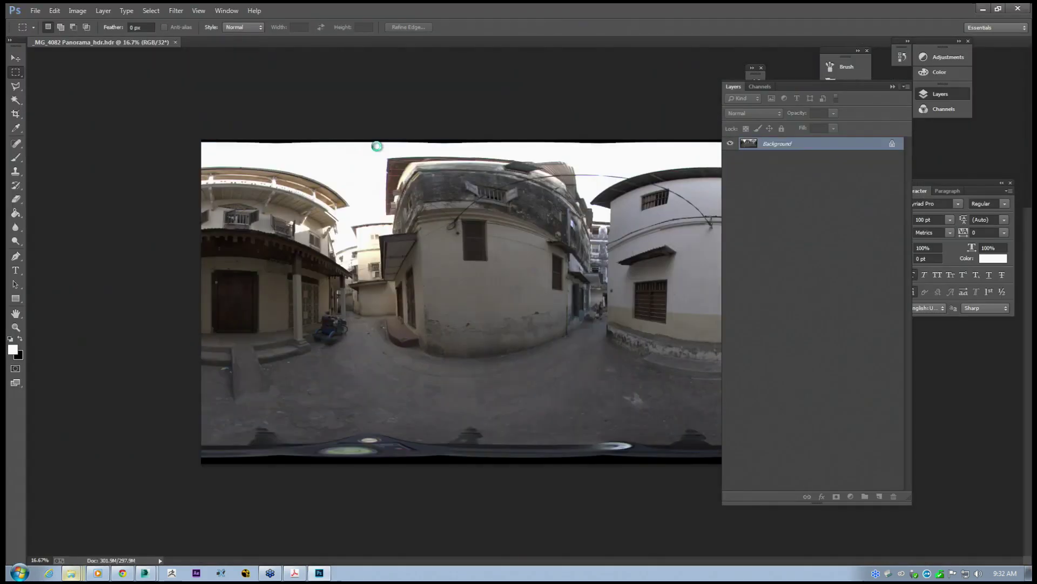
alt+scroll(512, 270, down, 1)
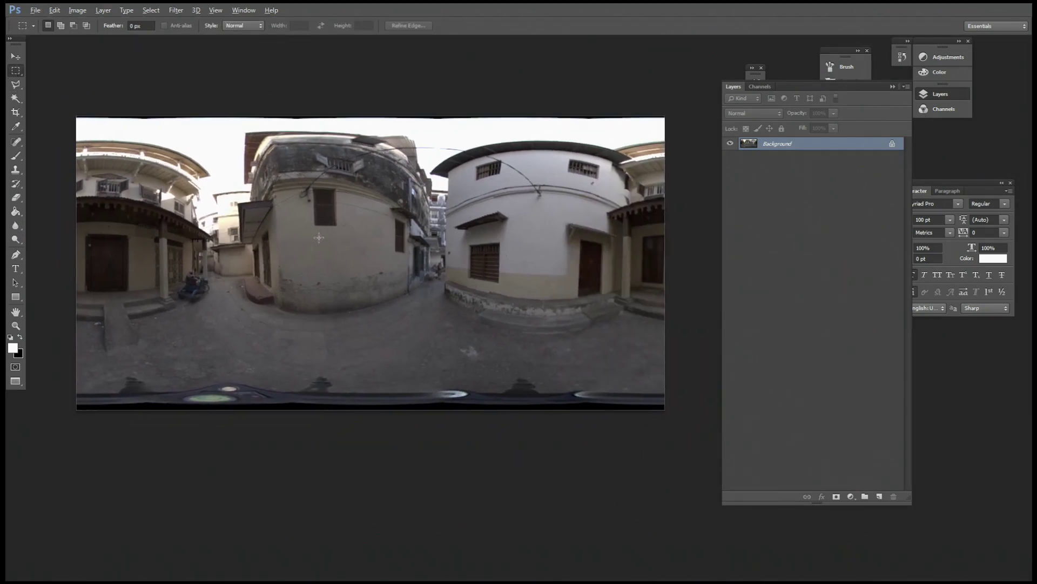
alt+scroll(318, 238, up, 1)
drag(301, 215, 309, 214)
Bring the CG SCHOOL folder window over the panorama and go to the ZZ_Textures folder by shortening the HDRI path.
key(super)
right_click(69, 576)
click(49, 530)
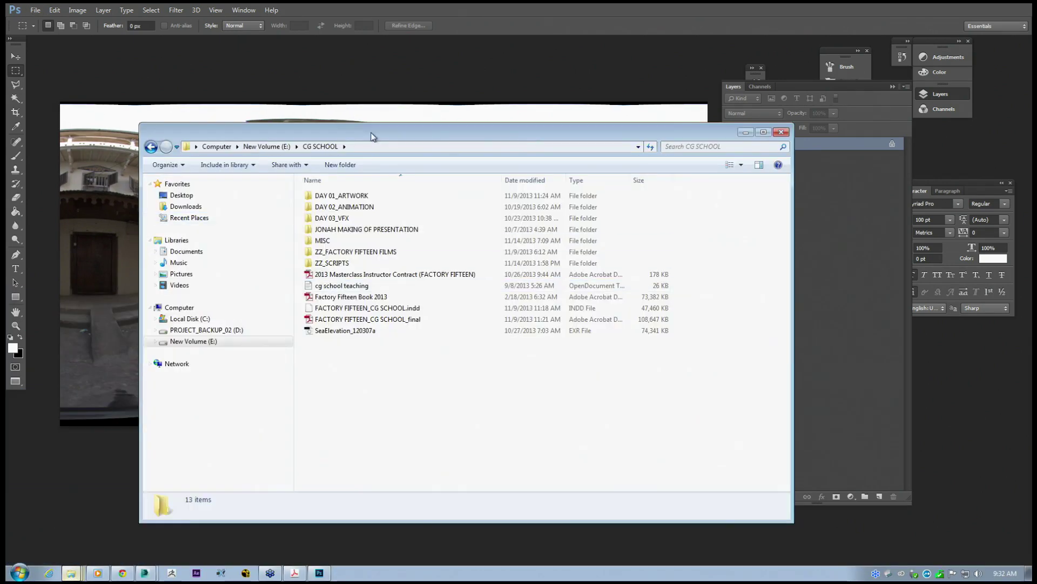
drag(382, 139, 395, 213)
click(385, 223)
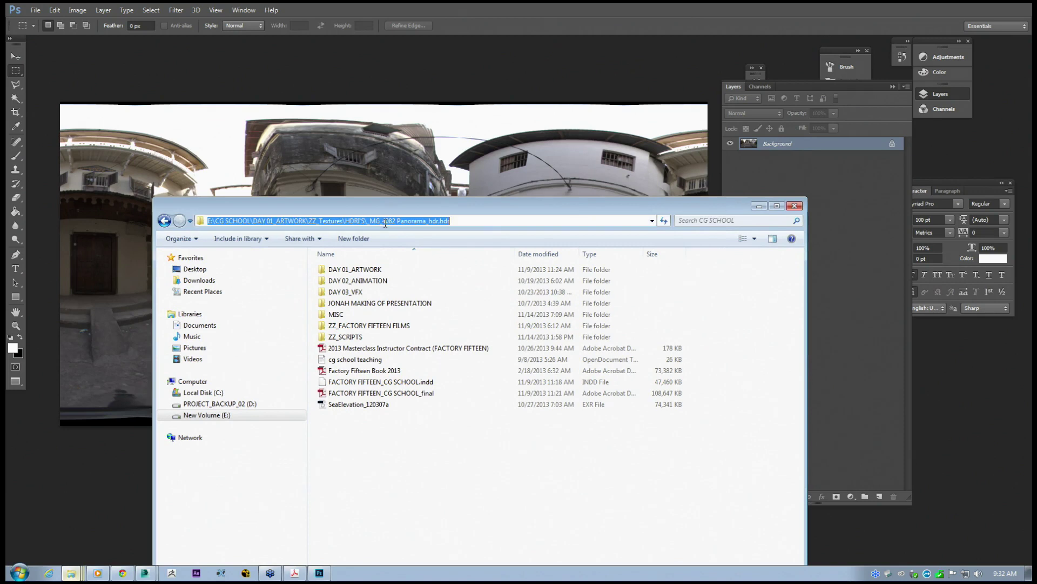
drag(465, 221, 361, 219)
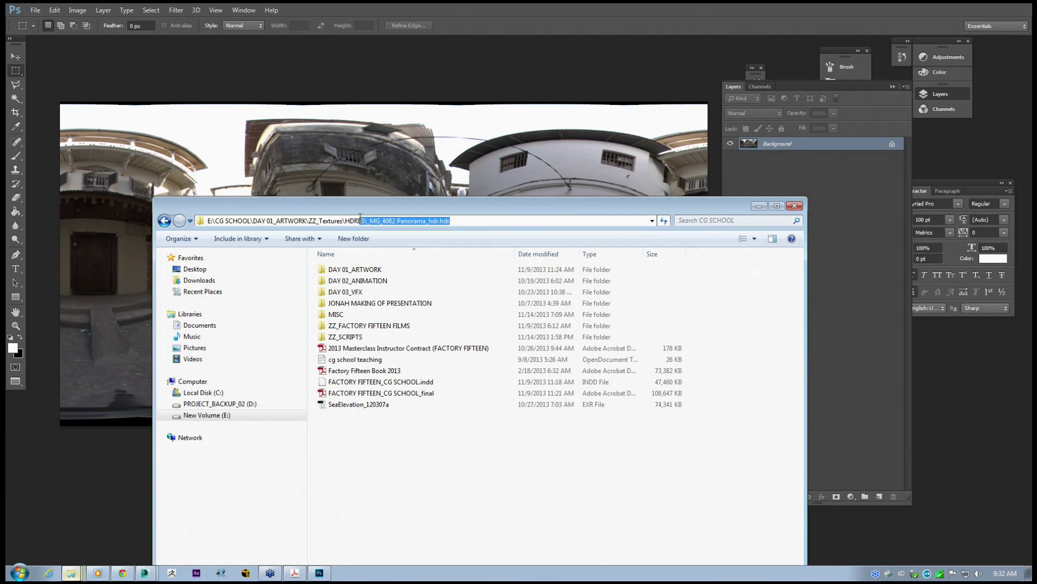
key(BackSpace)
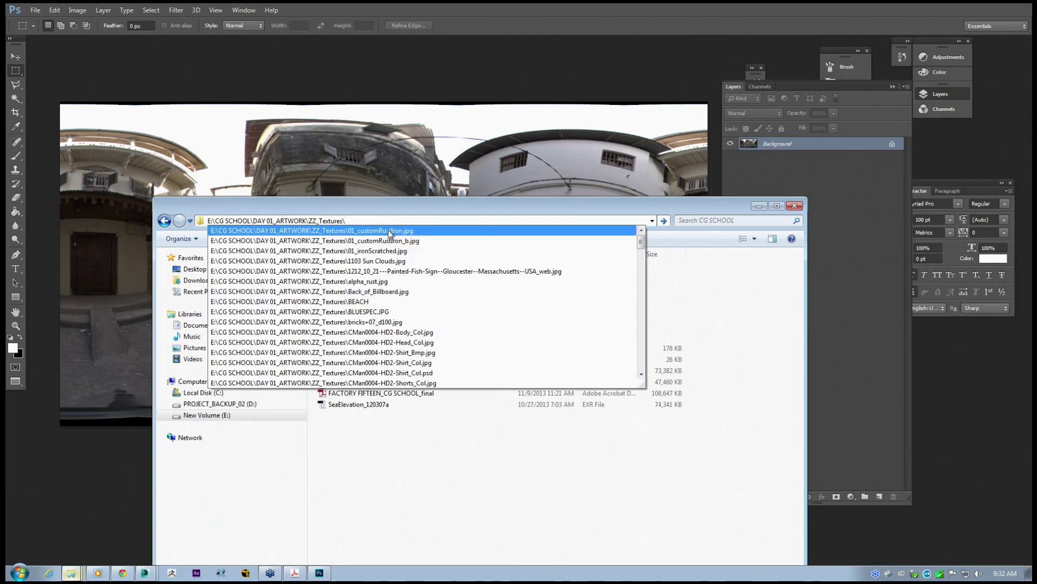
key(Return)
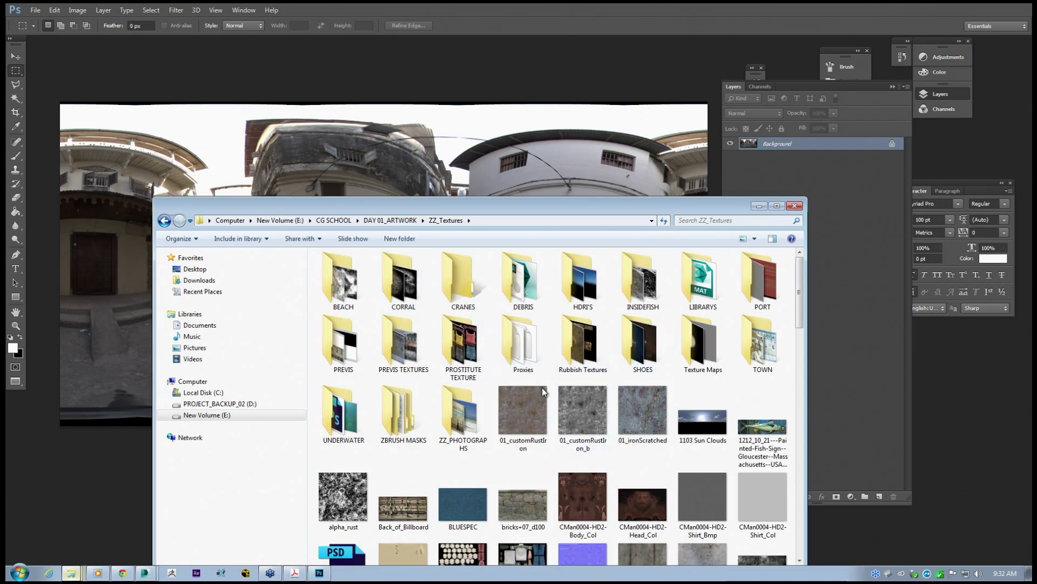
Look inside the HDRI'S folder and return to the CG SCHOOL folder.
click(344, 414)
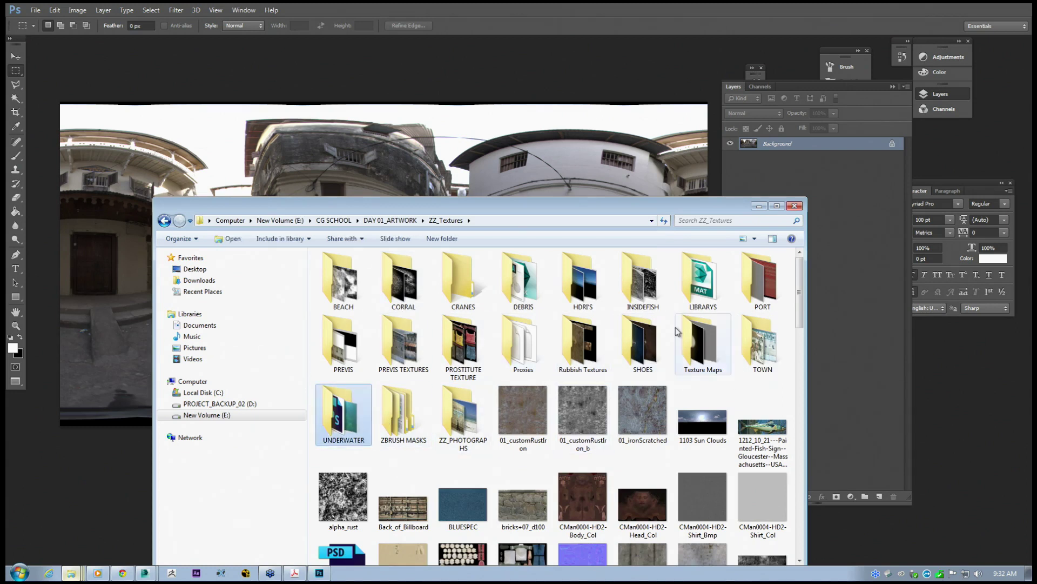
double_click(573, 294)
drag(393, 215, 355, 181)
click(301, 138)
click(343, 216)
click(317, 230)
click(341, 240)
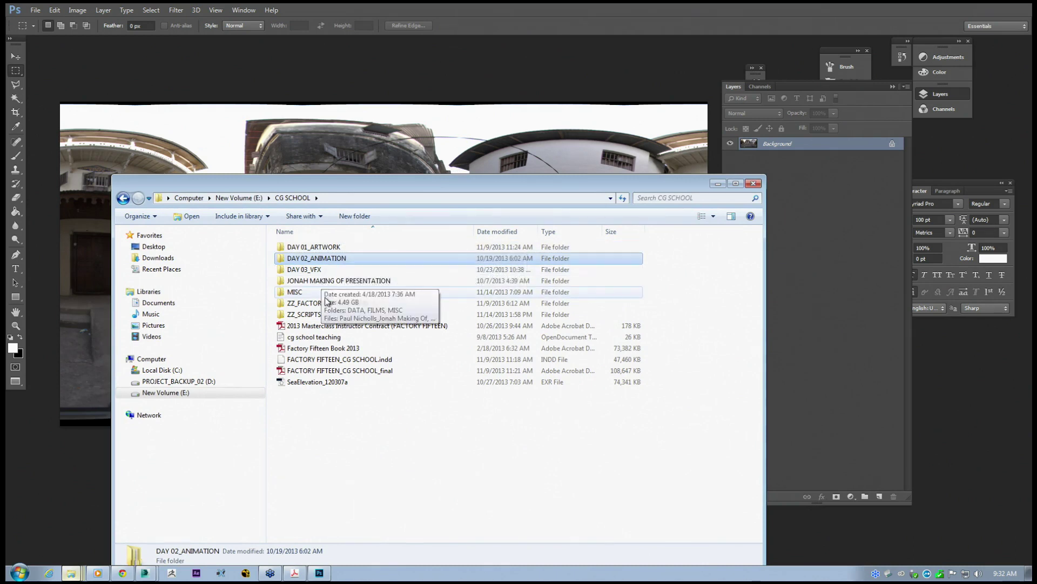
Open the TRA_30_HDRI_stuff folder inside MISC and move the window clear so all source photos can be seen.
double_click(313, 294)
double_click(308, 246)
key(BackSpace)
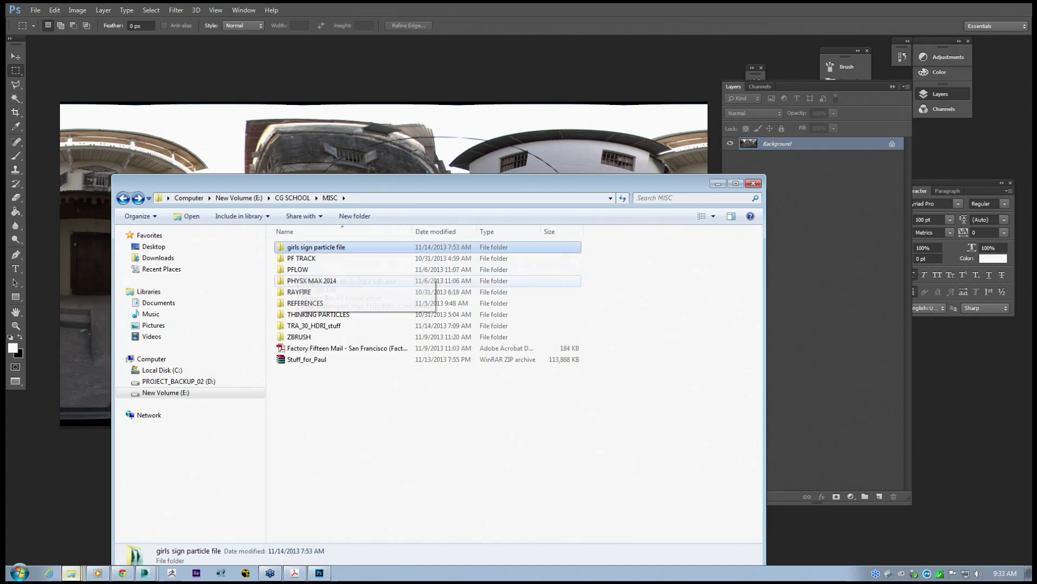
double_click(313, 326)
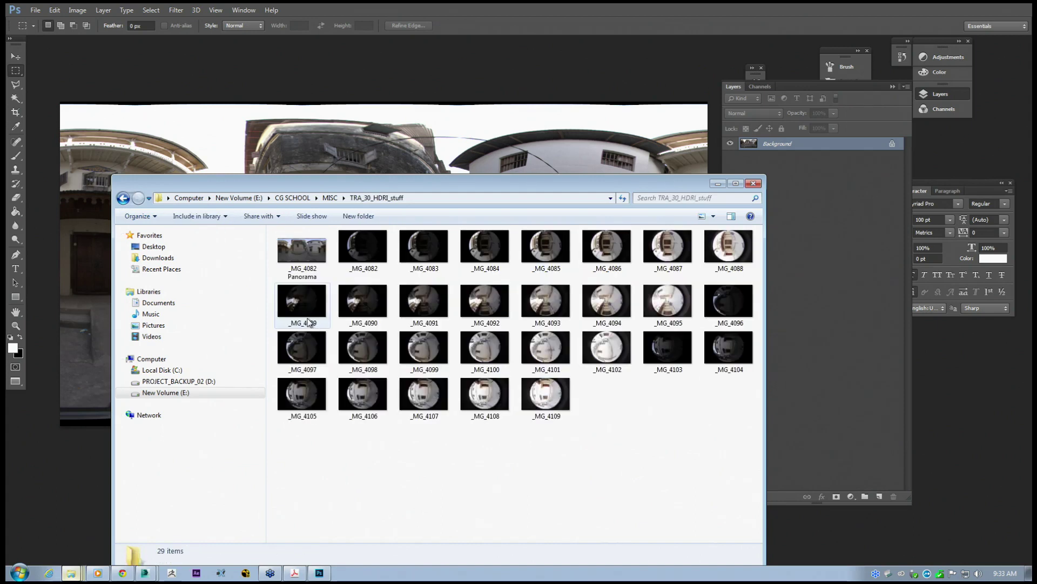
click(363, 248)
drag(407, 184, 387, 126)
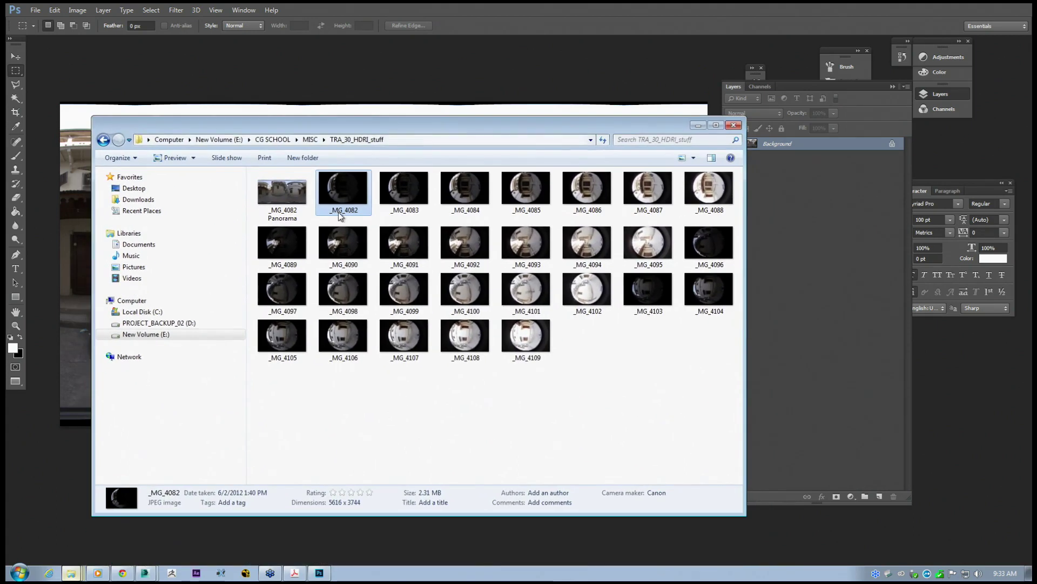
View the _MG_4082 Panorama image and page through the bracketed fisheye photos up to _MG_4092.
double_click(282, 192)
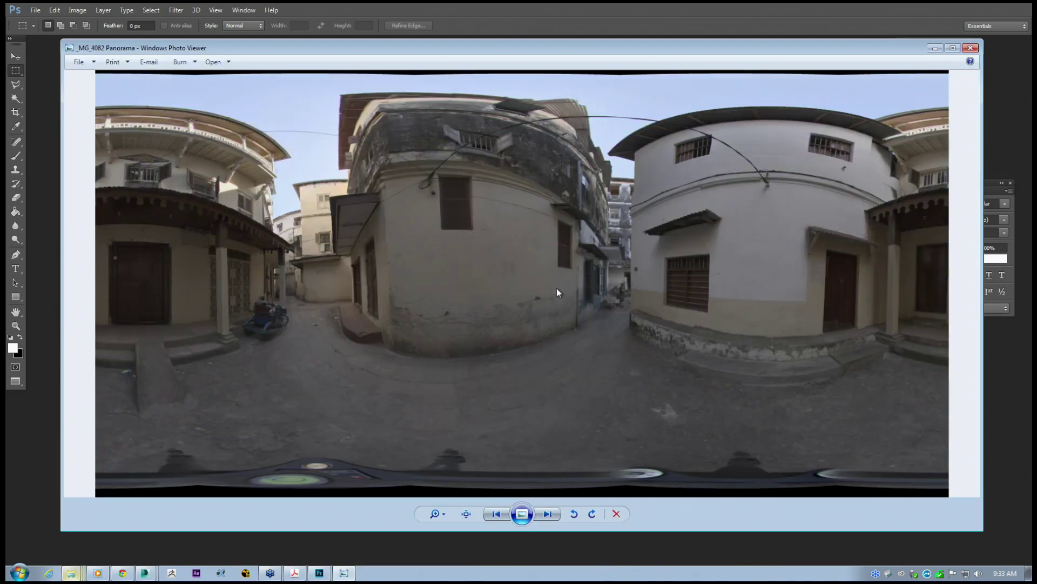
key(Right)
key(Right)
key(Right)
key(Right)
key(Right)
key(Right)
key(Right)
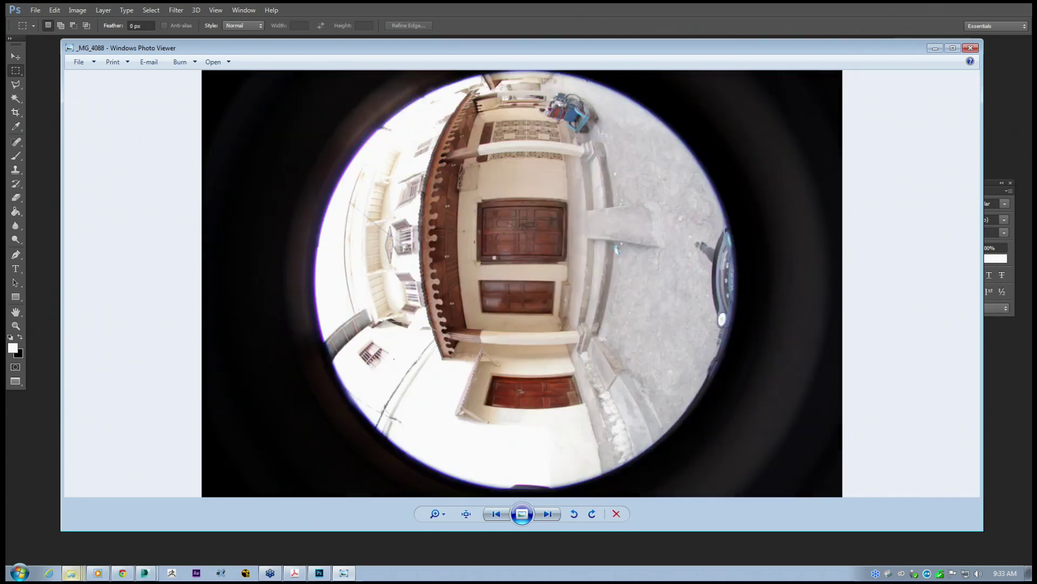
key(Right)
key(Right)
key(Right)
key(Right)
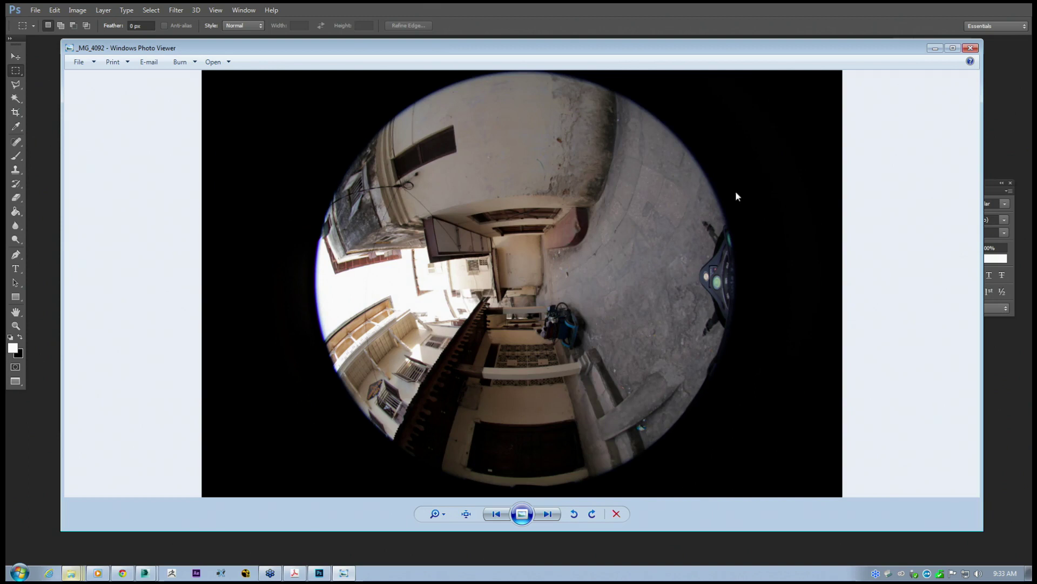
Examine the tripod head at the edge of the _MG_4092 fisheye photo up close and return to the full photo.
scroll(687, 193, up, 6)
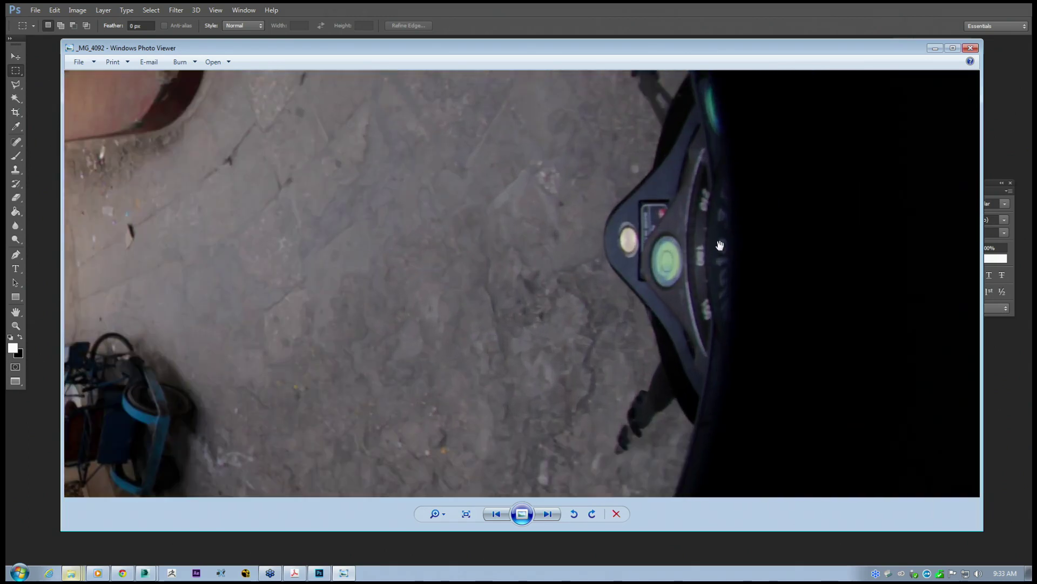
scroll(695, 253, up, 1)
drag(695, 253, 476, 287)
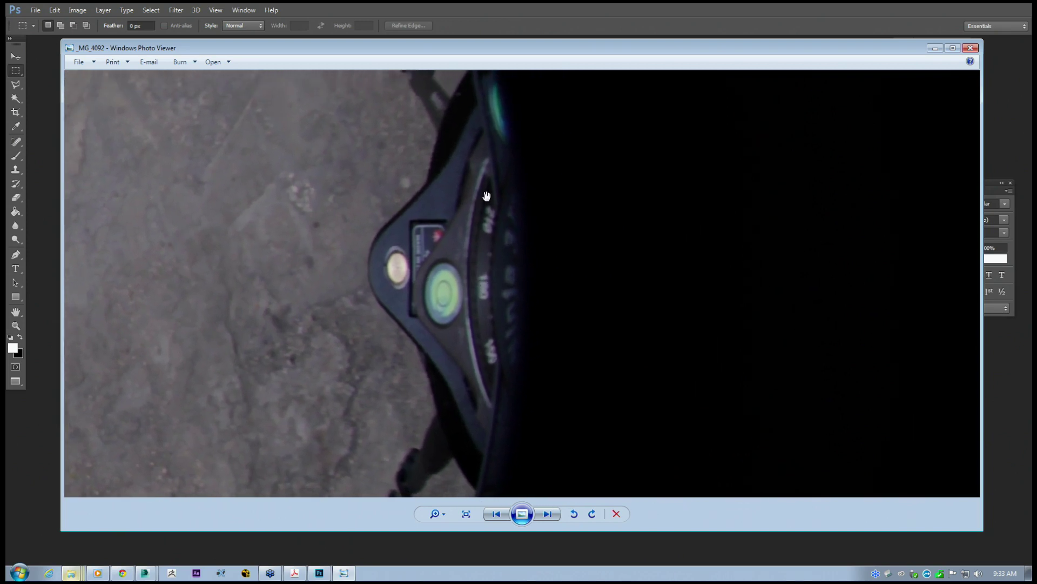
scroll(486, 195, down, 7)
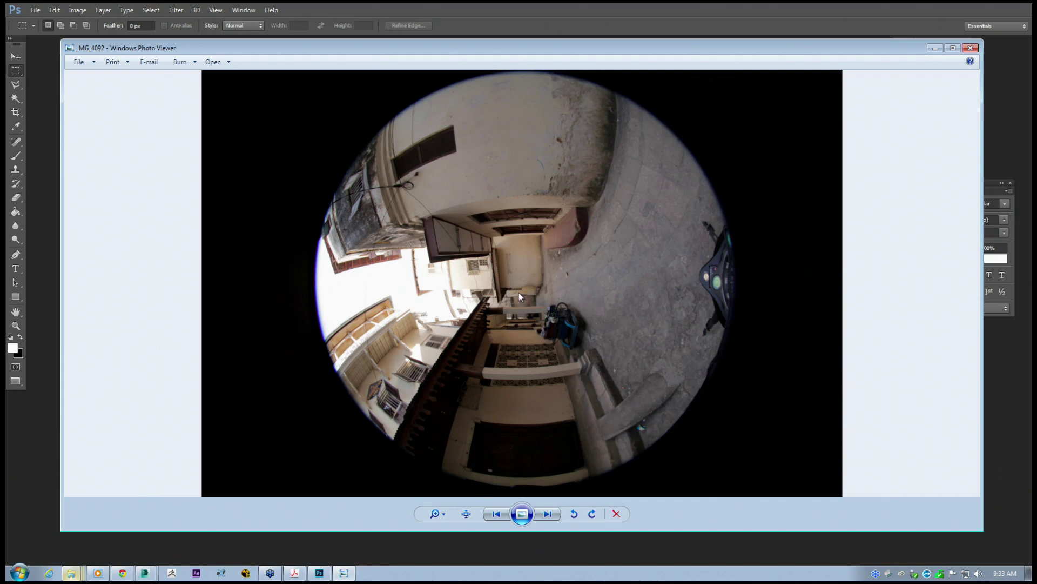
scroll(525, 269, up, 1)
scroll(526, 269, down, 1)
Page through the following fisheye exposures up to _MG_4101 and close the photo viewer.
key(Right)
key(Left)
key(Right)
key(Right)
key(Right)
key(Right)
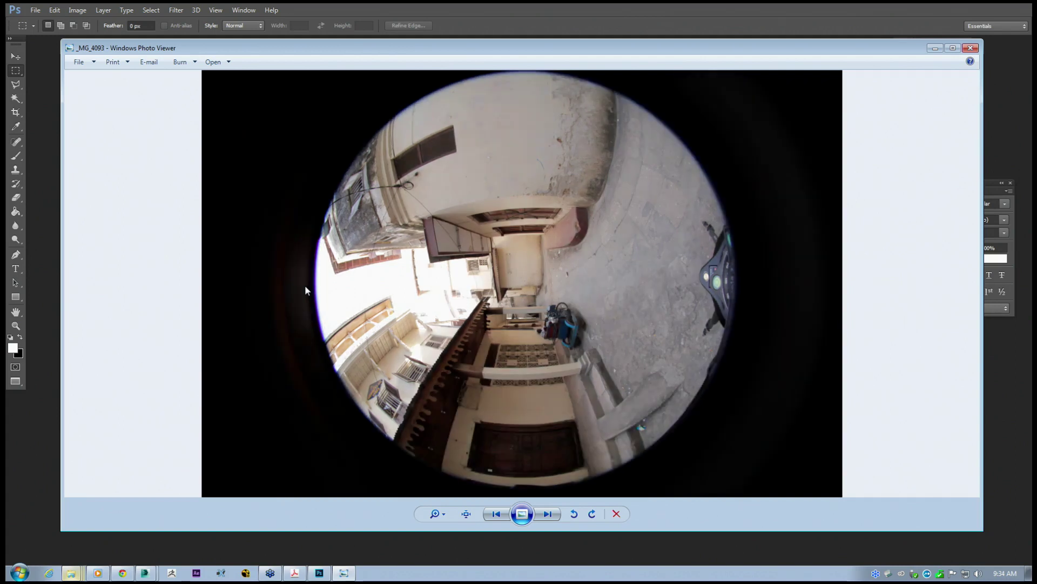
key(Right)
key(Right)
key(Right)
key(Right)
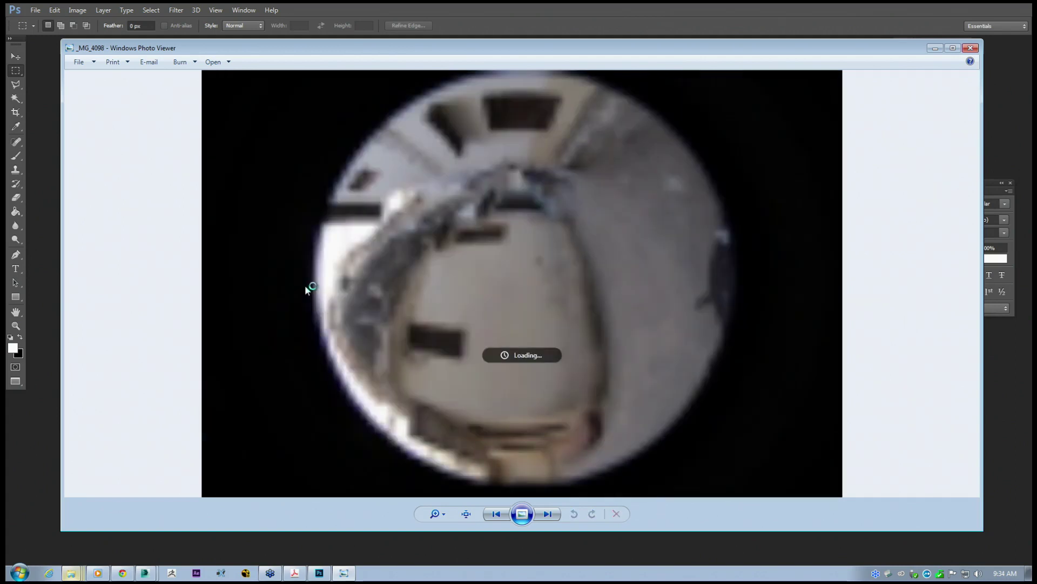
key(Right)
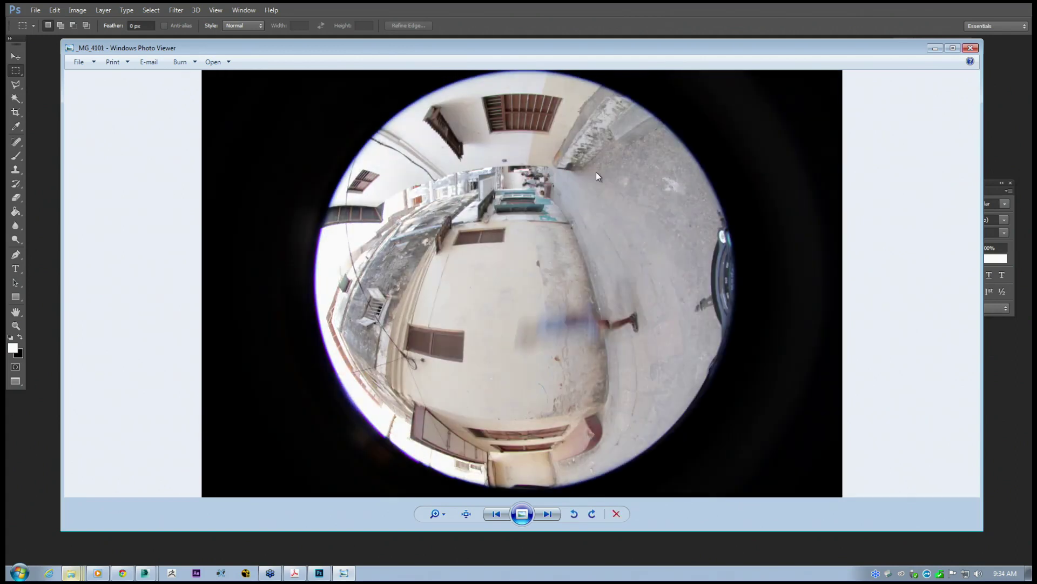
click(971, 48)
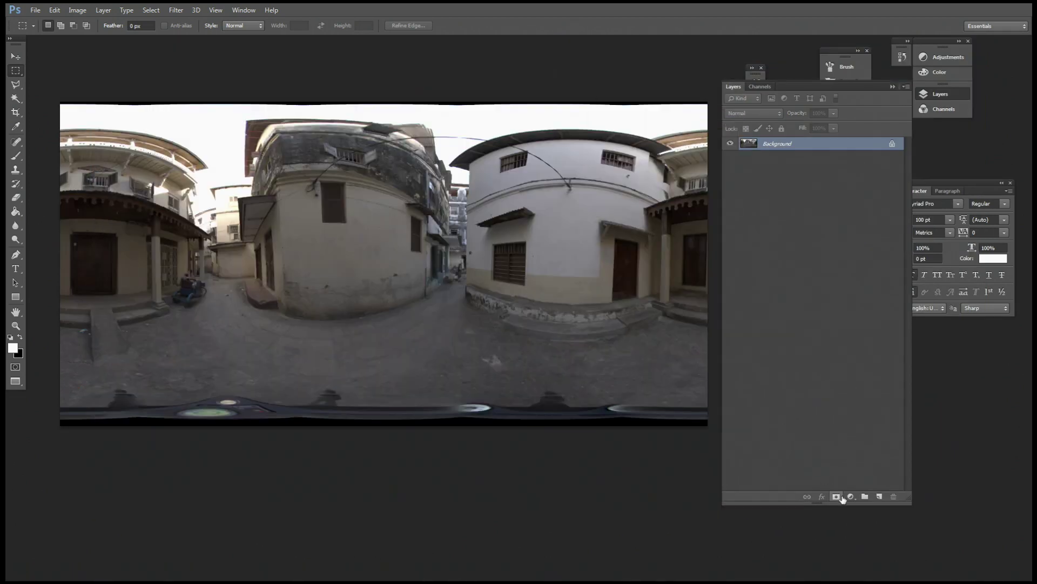
Add an Exposure adjustment layer above the panorama, set its exposure to +0.06 and collapse its properties.
click(850, 496)
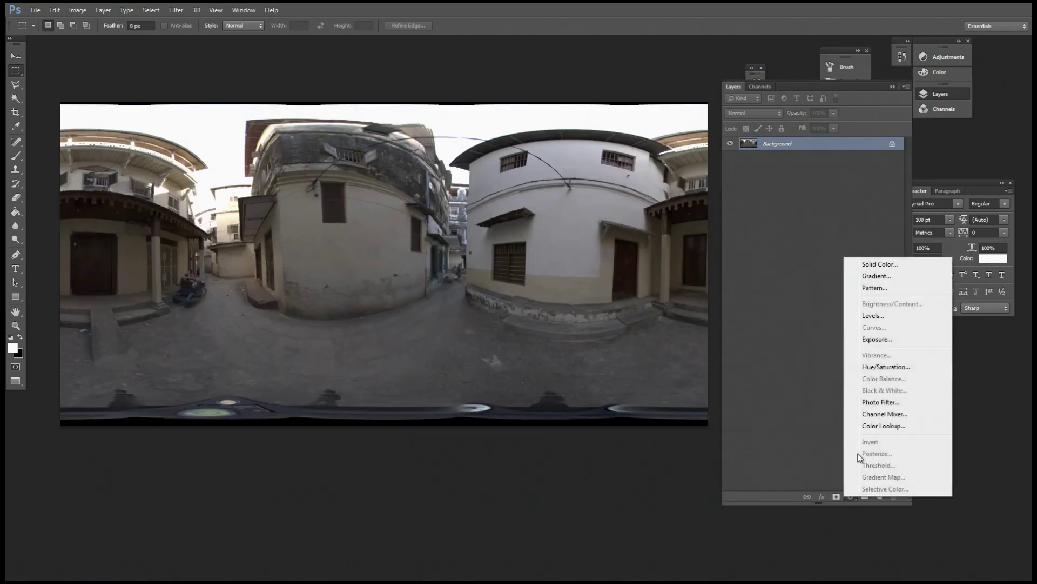
click(875, 330)
drag(665, 137, 635, 153)
mouse_move(662, 161)
mouse_down()
mouse_move(703, 166)
mouse_move(660, 170)
mouse_move(692, 178)
mouse_move(666, 178)
mouse_up()
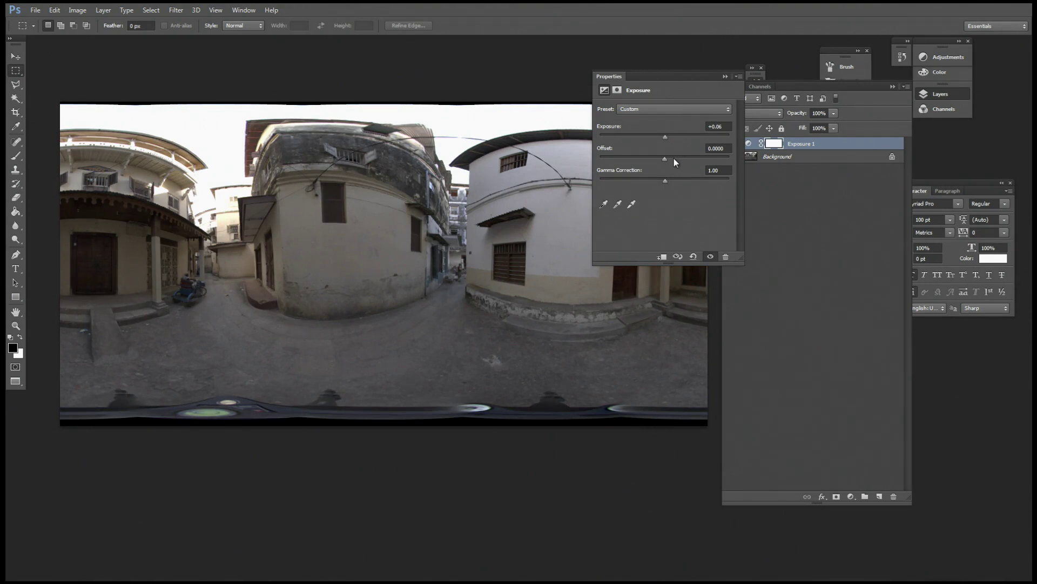
click(723, 77)
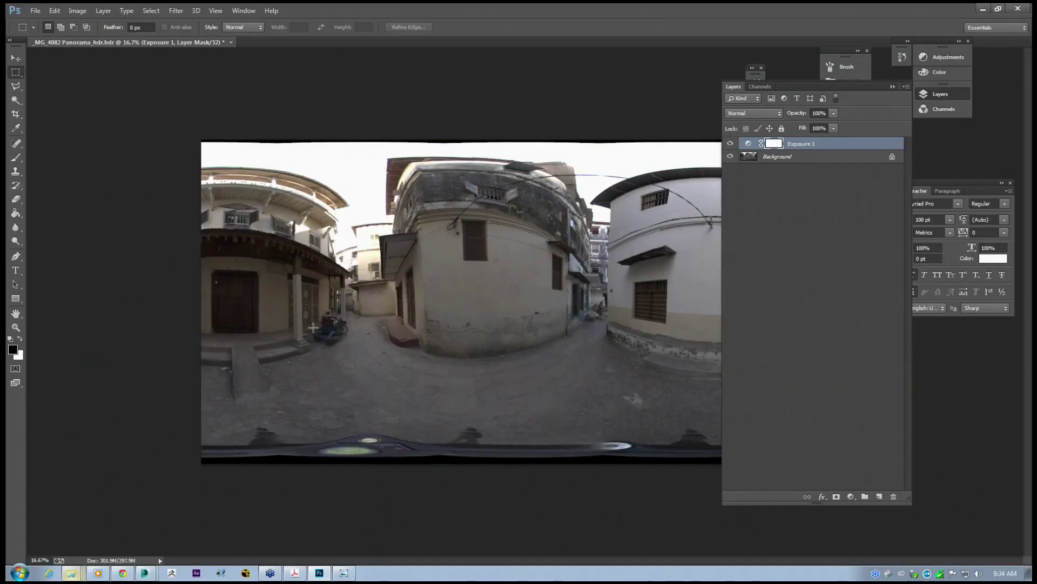
Switch to 009_TRA_30.max in 3ds Max, minimize the Material Editor and select the target directional light high above the scene.
mouse_move(113, 576)
mouse_move(144, 572)
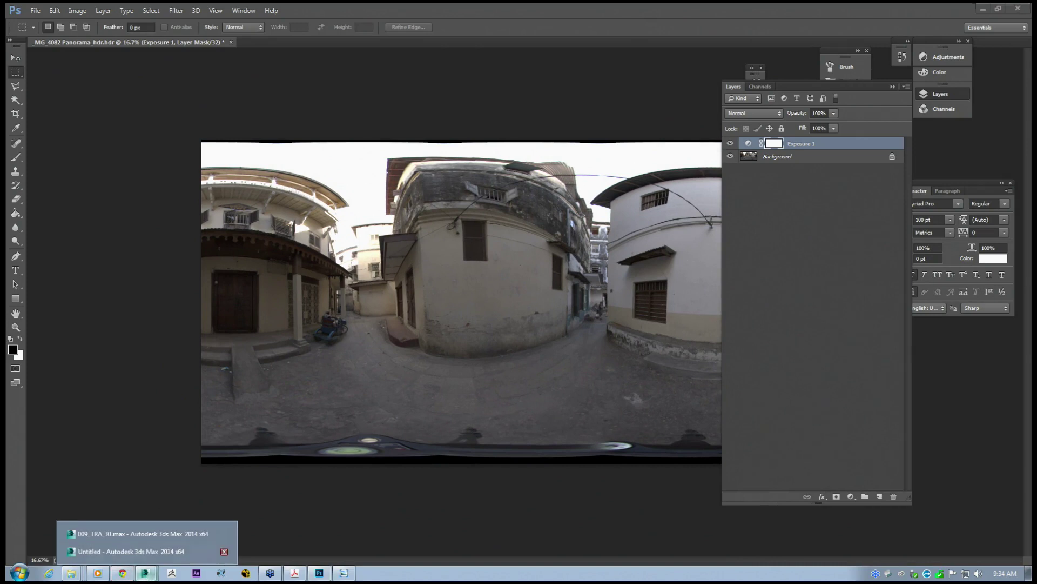
click(139, 539)
click(469, 73)
middle_drag(640, 176, 502, 362)
middle_drag(427, 364, 485, 276)
click(425, 149)
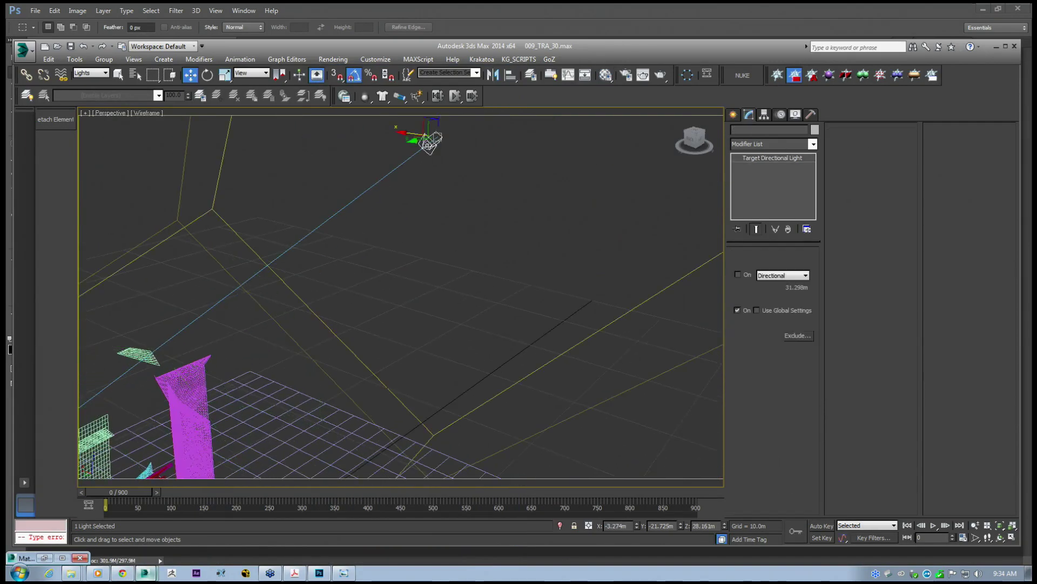
middle_drag(372, 219, 429, 238)
scroll(428, 239, down, 6)
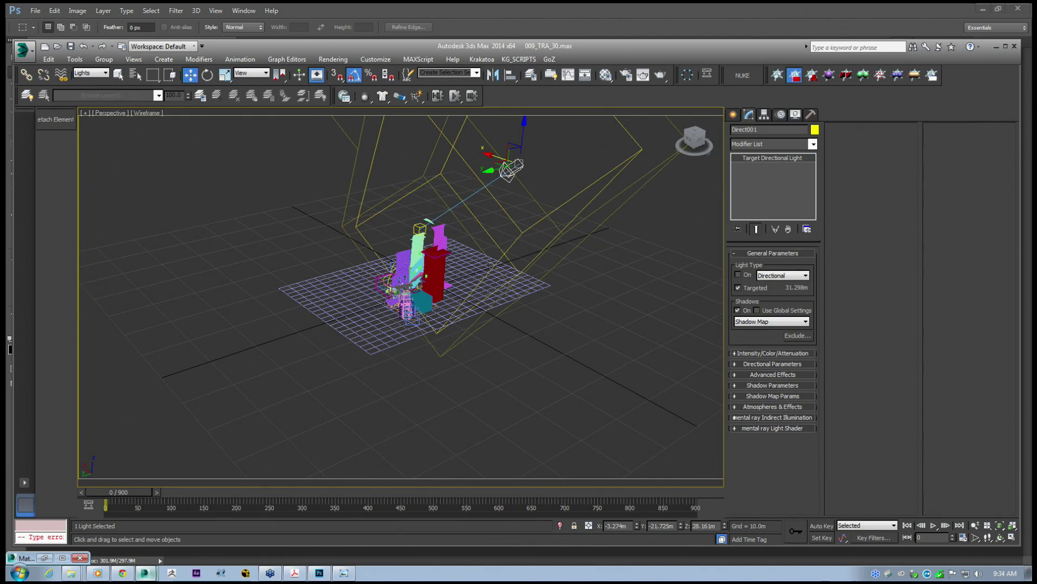
middle_drag(384, 281, 428, 289)
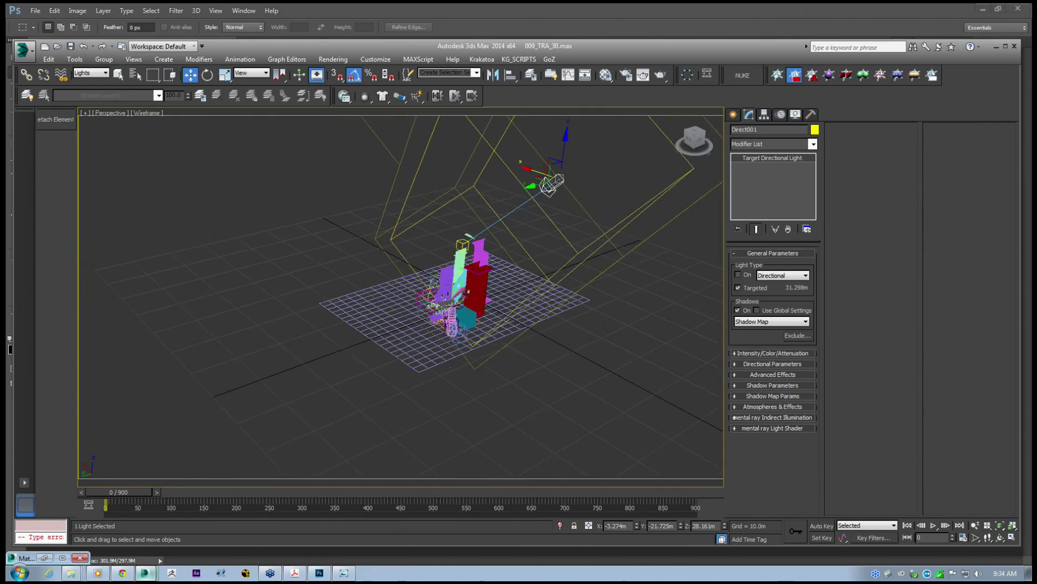
Select the V-Ray dome light in the middle of the scene and orbit around it and the street geometry.
click(438, 286)
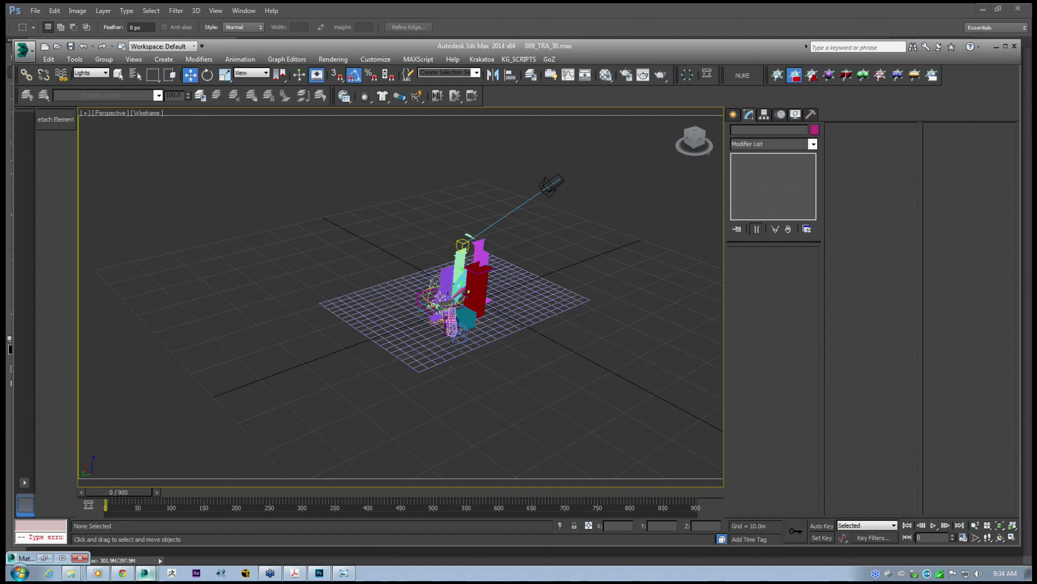
click(444, 294)
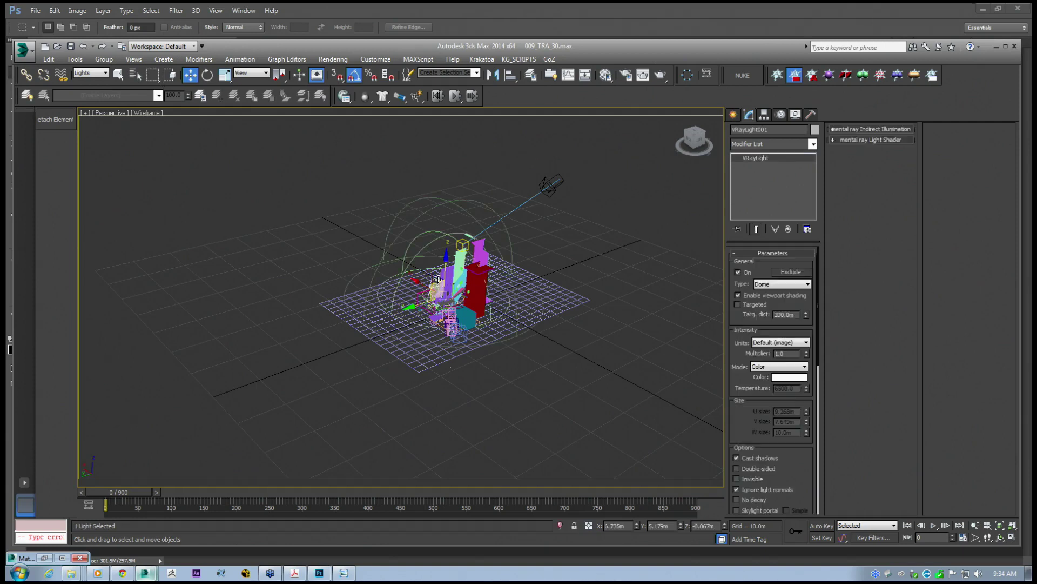
scroll(496, 307, up, 5)
middle_drag(496, 307, 465, 247)
click(1001, 540)
drag(343, 334, 366, 294)
mouse_move(366, 294)
middle_down()
mouse_move(359, 302)
mouse_move(374, 295)
middle_up()
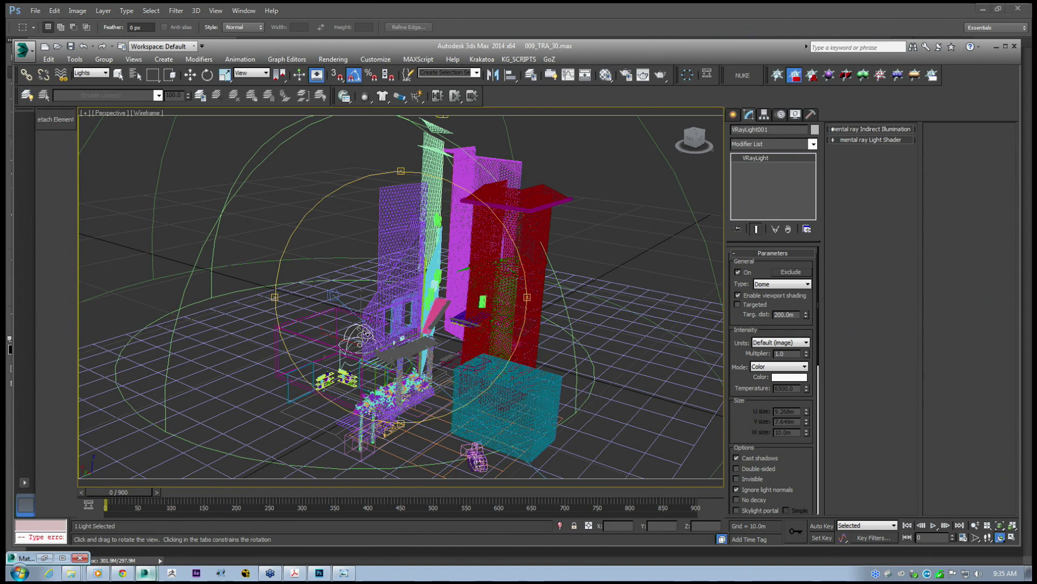
Activate the Move tool and display the perspective view as shaded with edged faces.
click(190, 75)
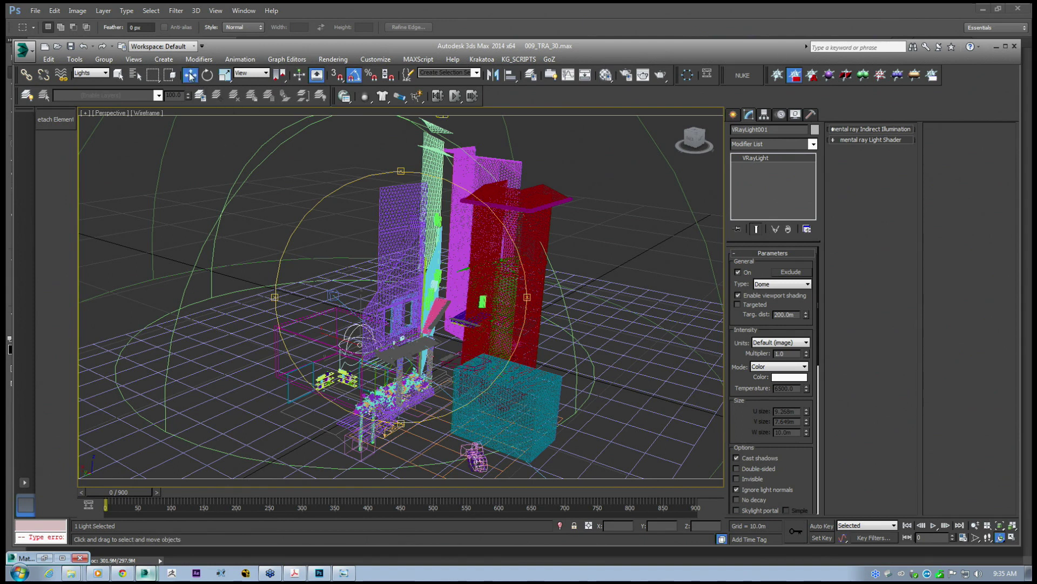
drag(242, 48, 240, 51)
drag(1024, 246, 1027, 244)
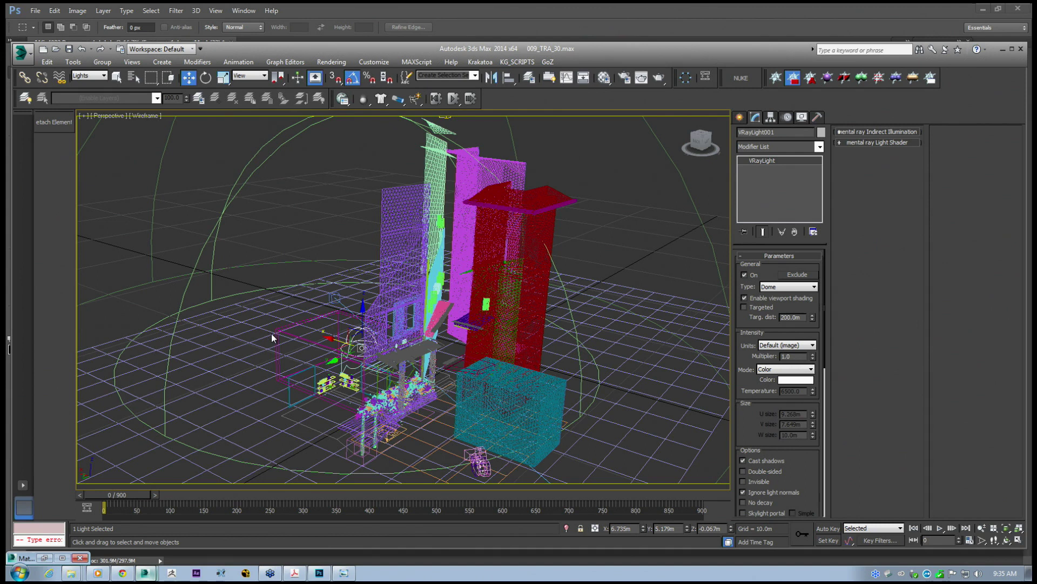
key(F4)
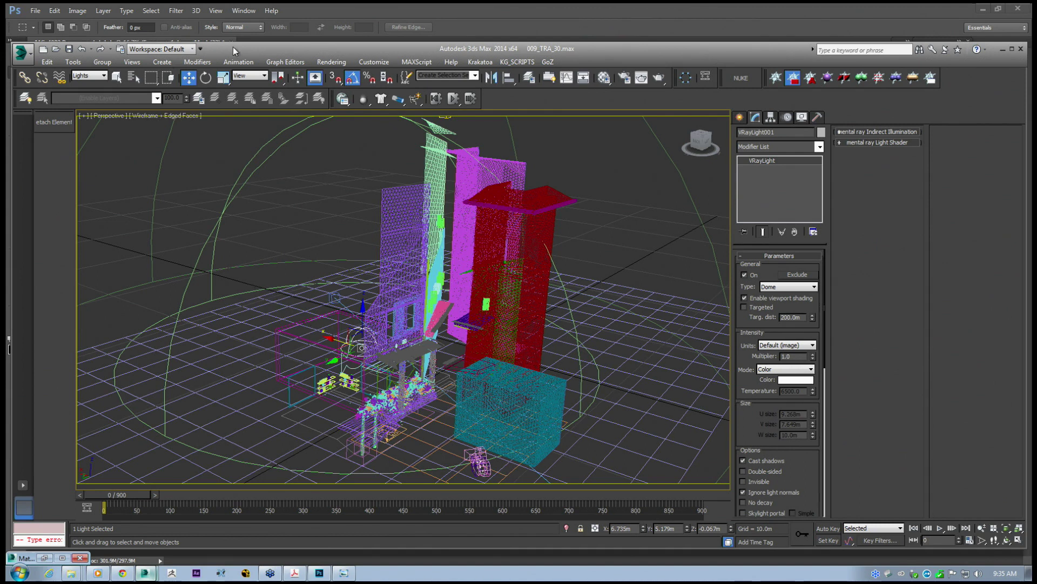
key(F3)
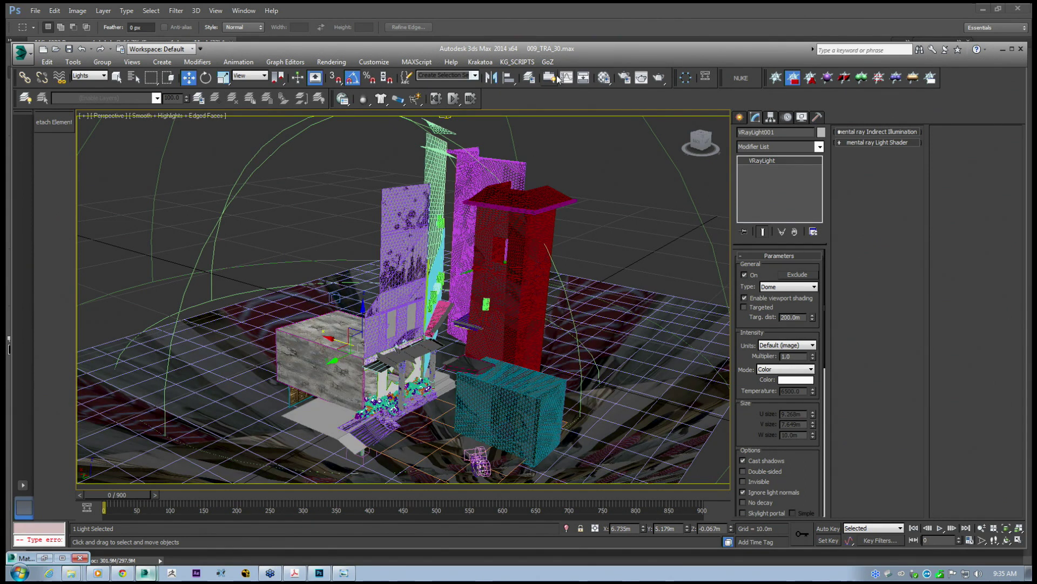
Open the Material Editor and load the dome light's Map #0 VRayHDRI texture into the empty sample slot in the second row.
click(603, 77)
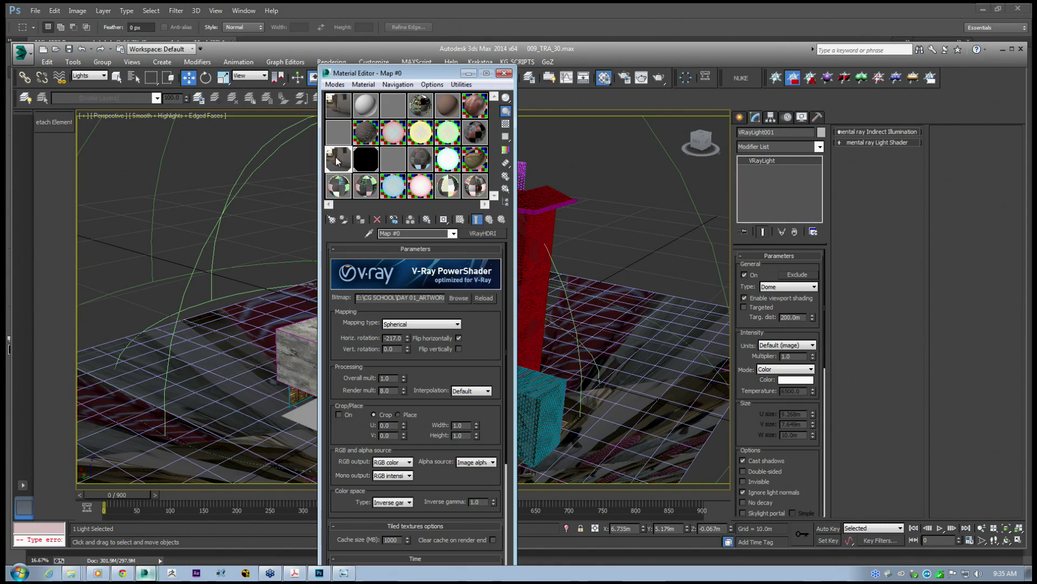
drag(472, 351, 476, 258)
drag(467, 386, 463, 437)
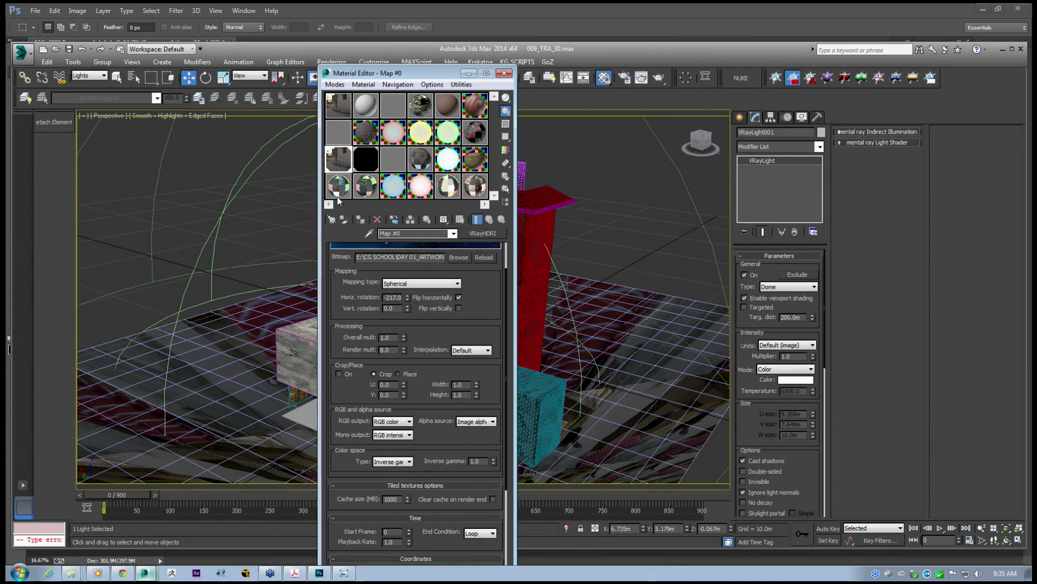
drag(748, 440, 333, 135)
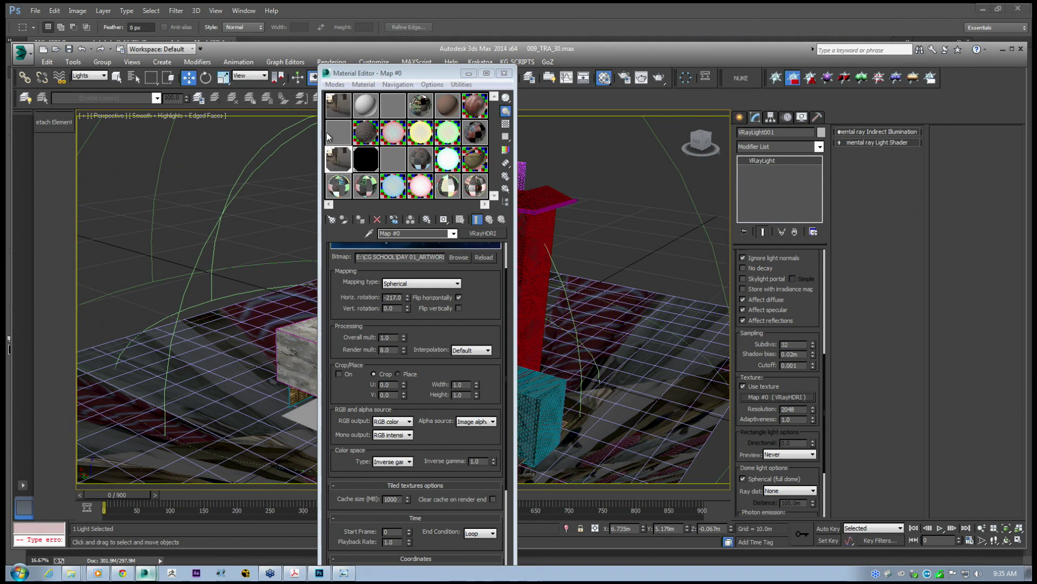
Examine the VRayHDRI map's mapping, horizontal rotation and inverse gamma against the dome light's texture options, then minimize the Material Editor.
drag(479, 360, 472, 256)
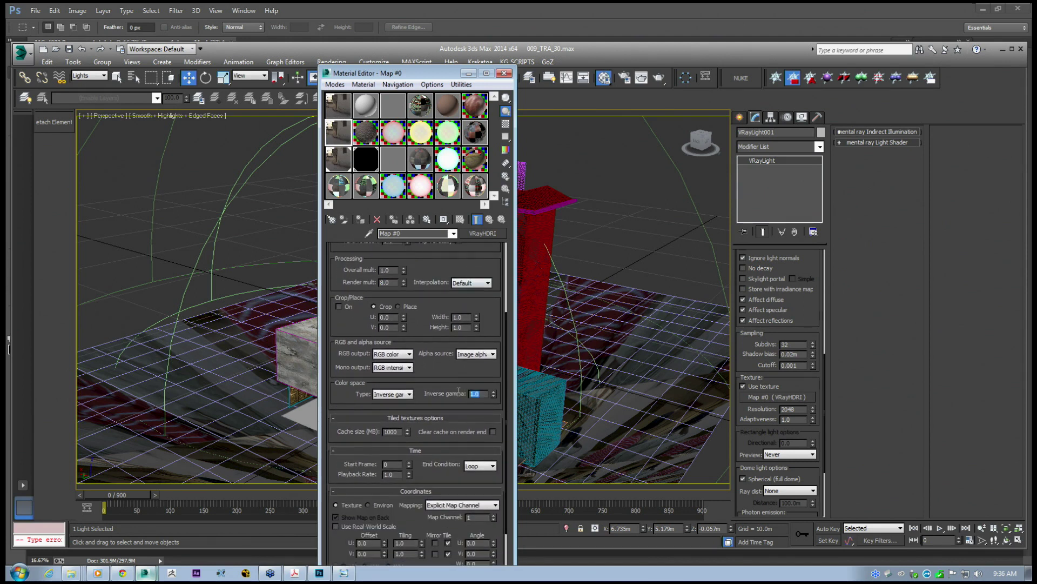
drag(482, 328, 461, 433)
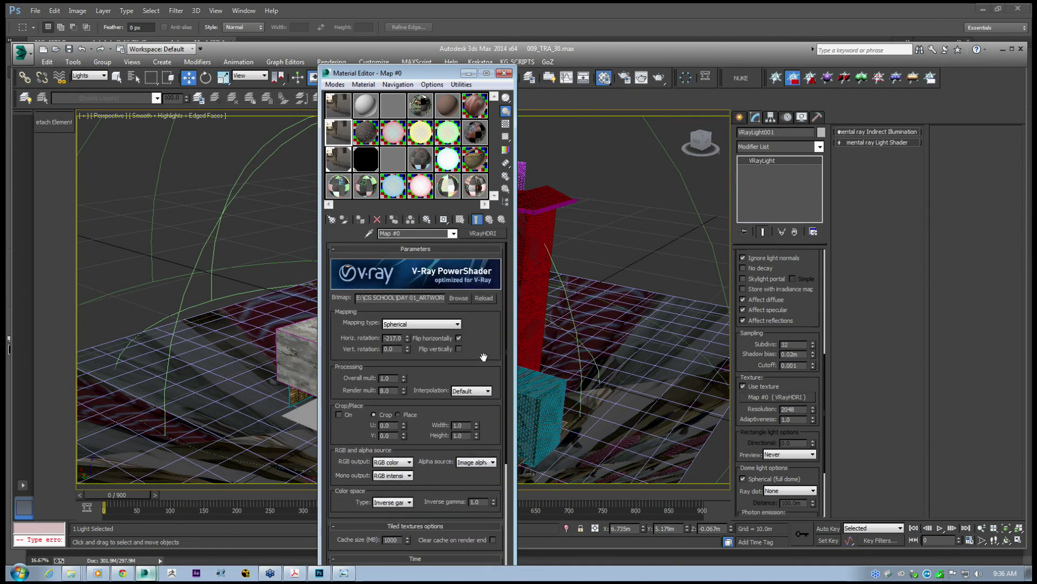
drag(757, 441, 756, 581)
drag(749, 323, 745, 285)
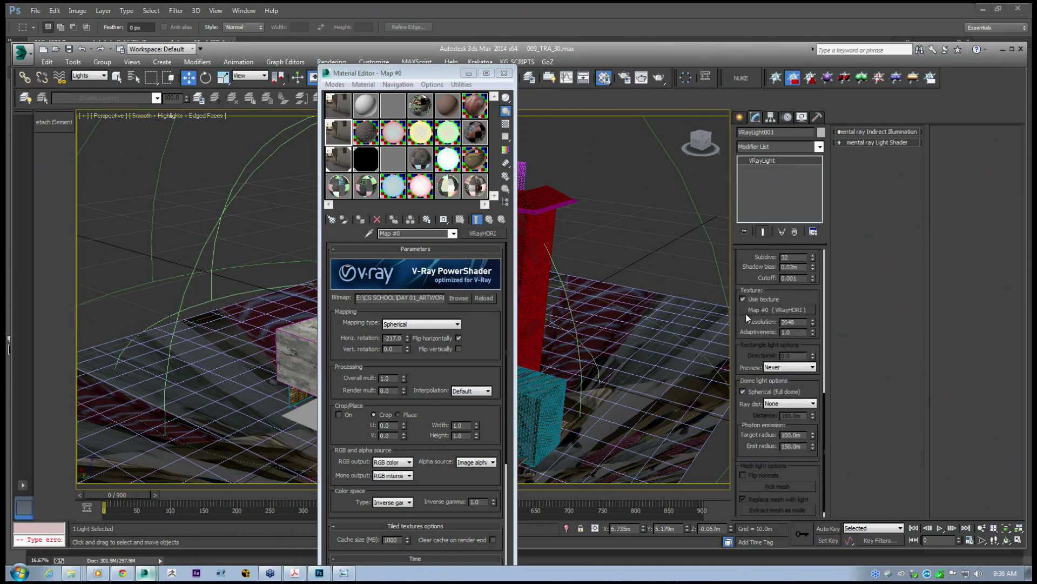
drag(476, 351, 474, 318)
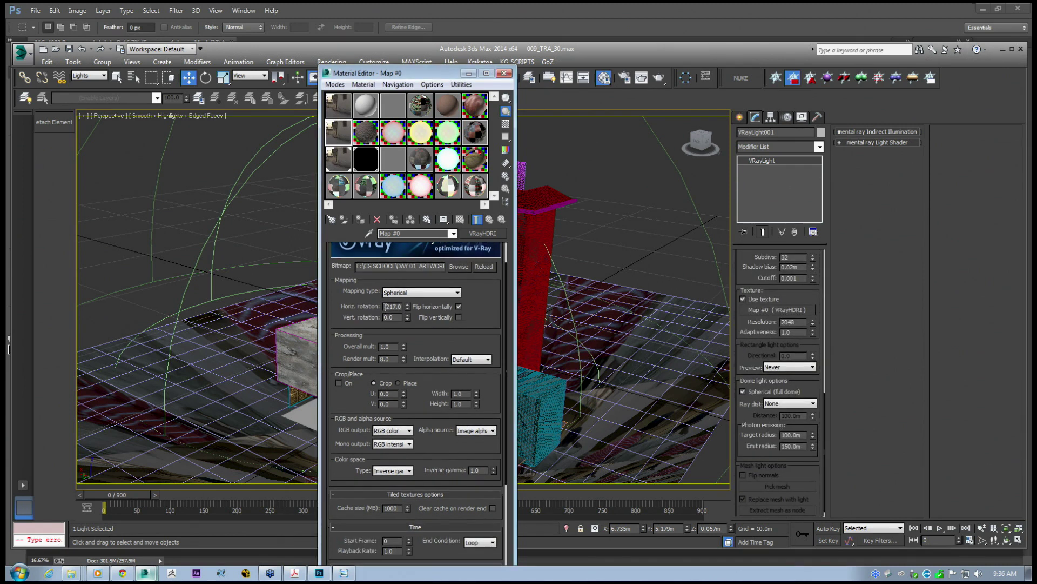
drag(396, 310, 403, 308)
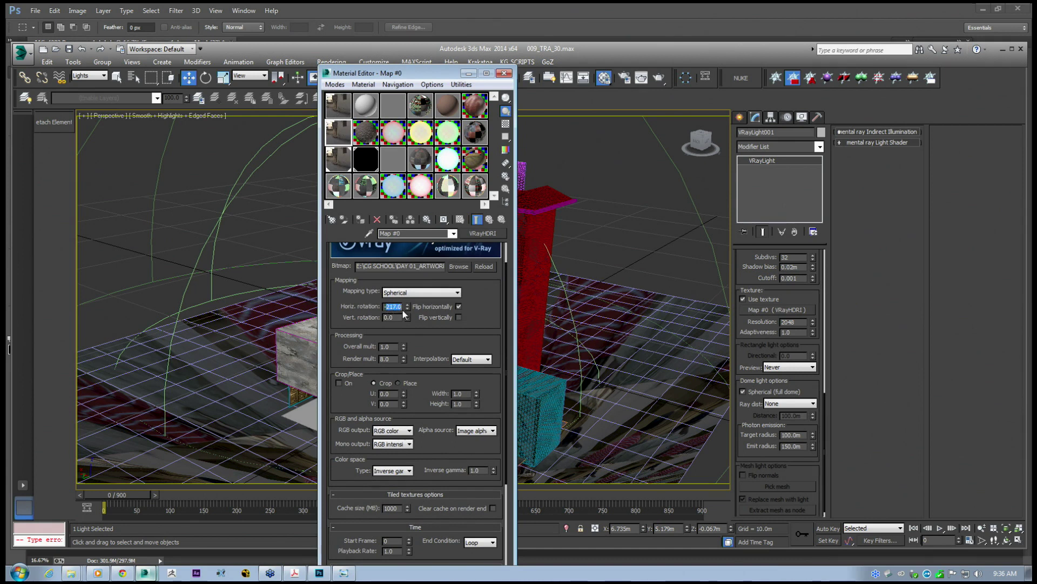
click(390, 309)
mouse_move(480, 332)
mouse_down()
mouse_move(481, 165)
mouse_move(470, 343)
mouse_up()
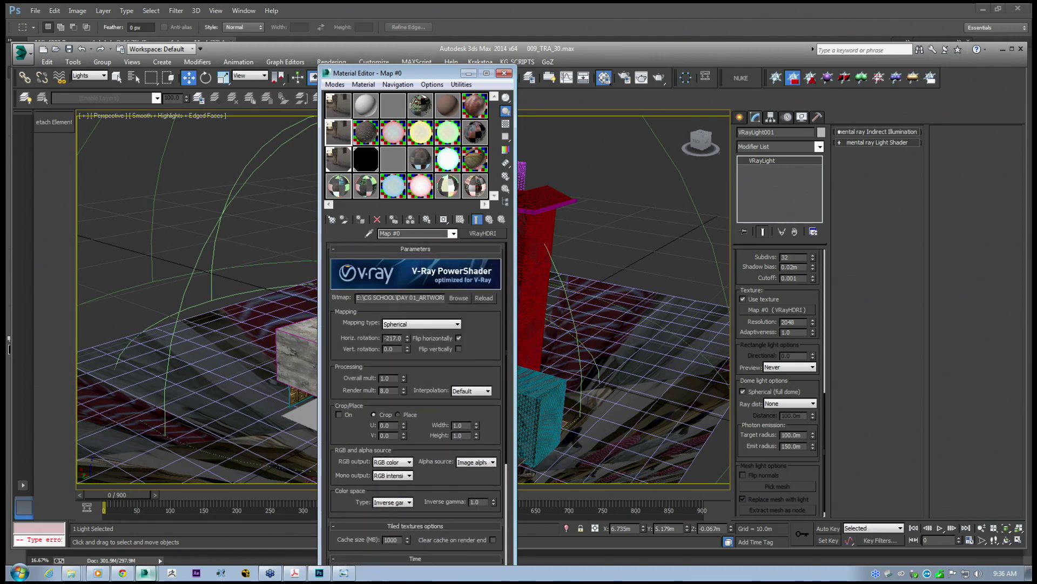
drag(413, 78, 566, 98)
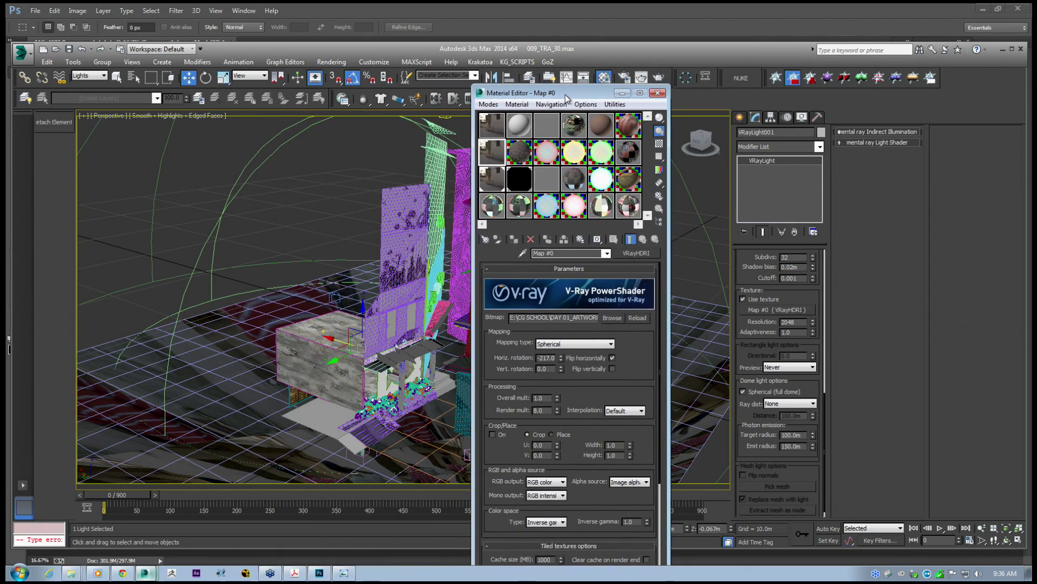
click(622, 94)
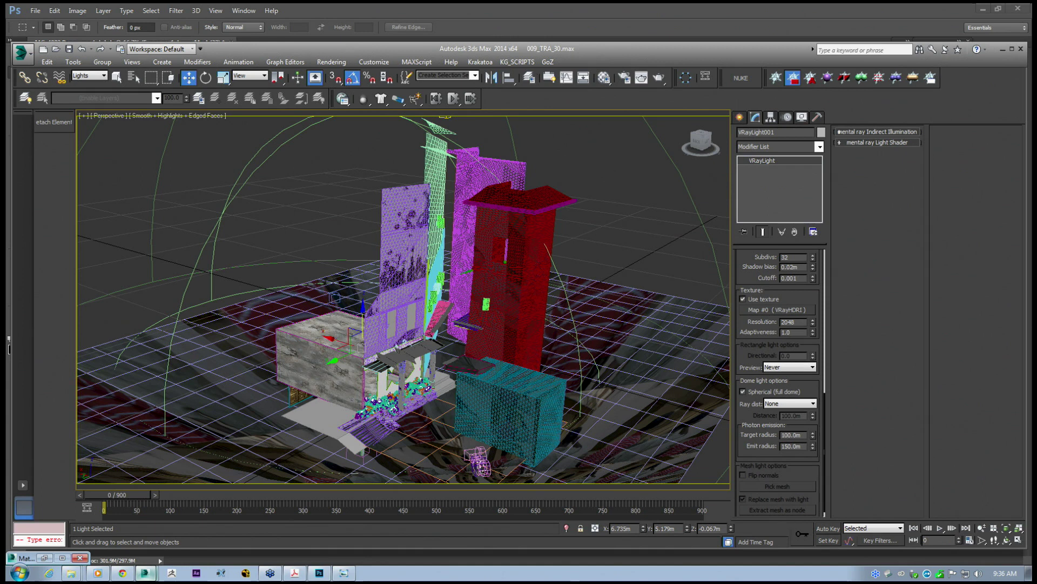
Deselect the dome light, turn off edged faces and view the scene through VRCam001_from_PFTrackCamera002.
click(636, 245)
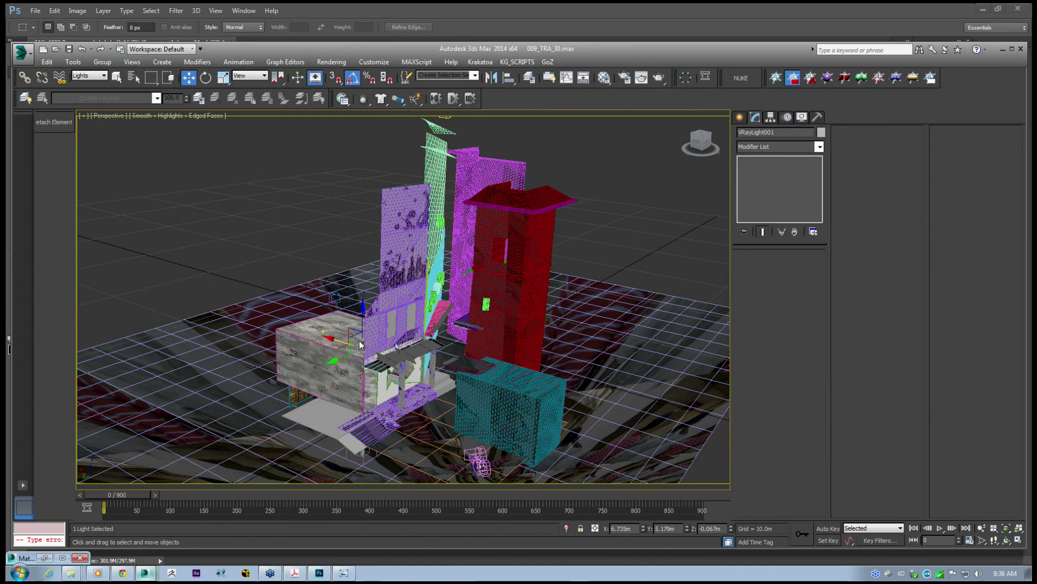
key(F4)
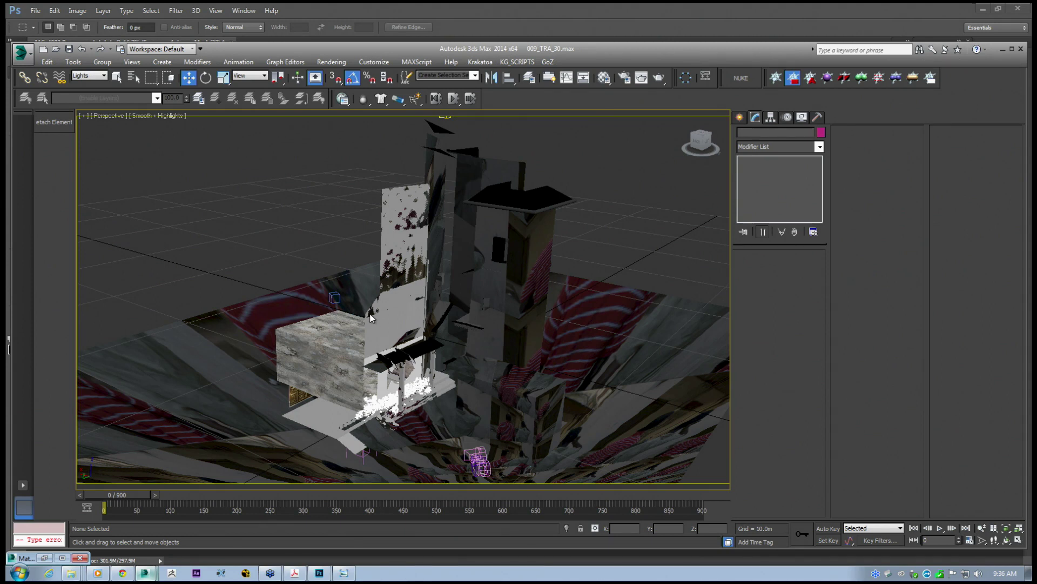
key(c)
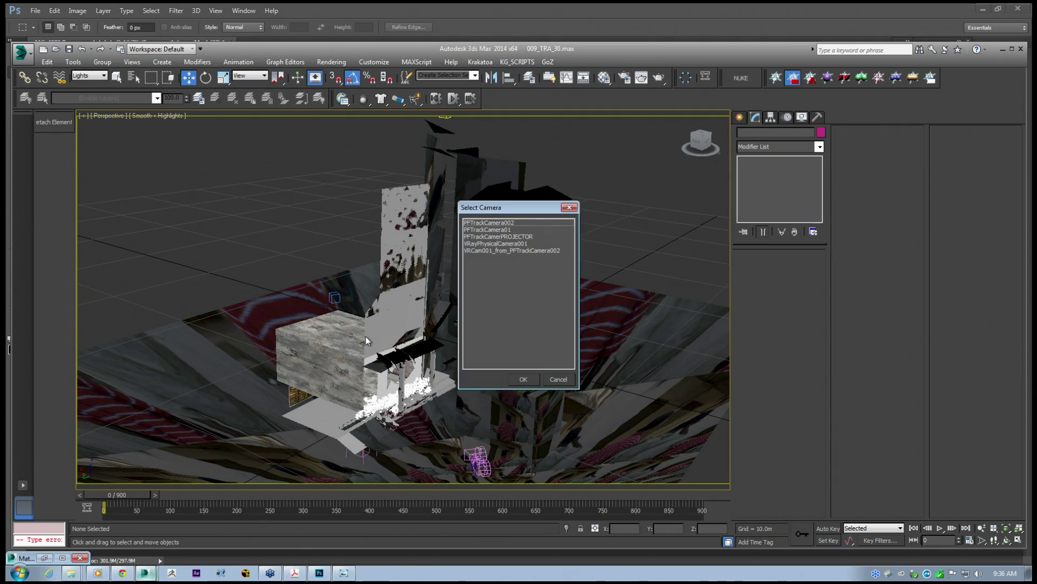
click(502, 252)
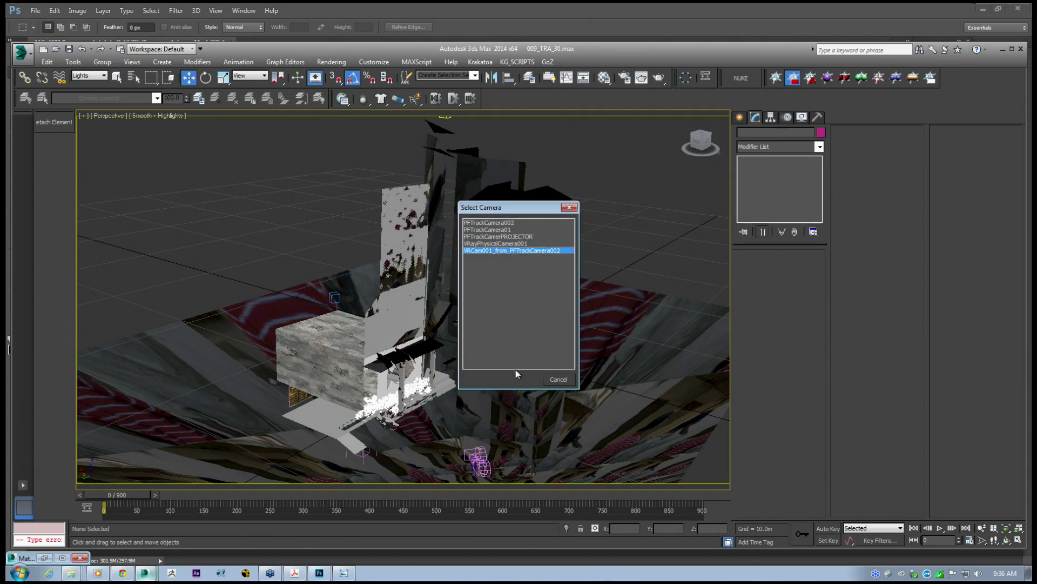
click(523, 378)
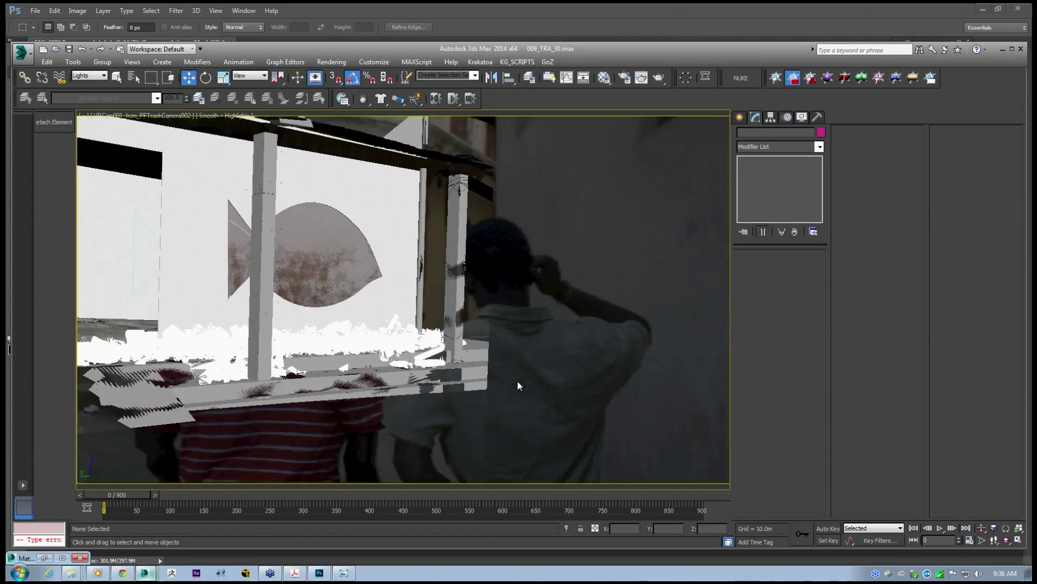
Open the V-Ray render setup and review the irradiance map and light cache settings for indirect illumination.
click(334, 63)
click(348, 87)
drag(427, 95, 596, 101)
scroll(563, 320, down, 8)
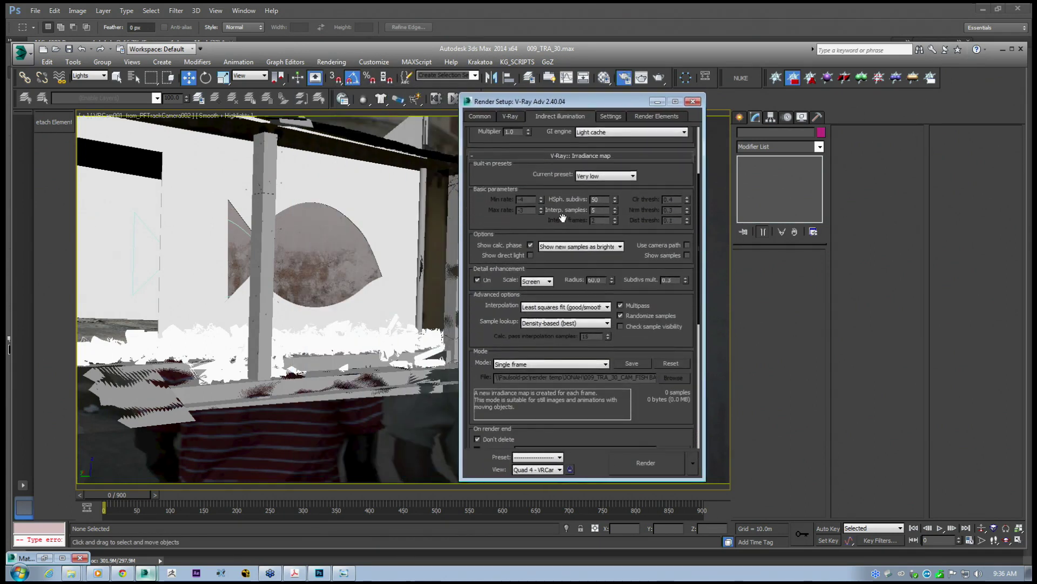
drag(545, 225, 547, 180)
drag(589, 391, 584, 295)
drag(589, 253, 582, 390)
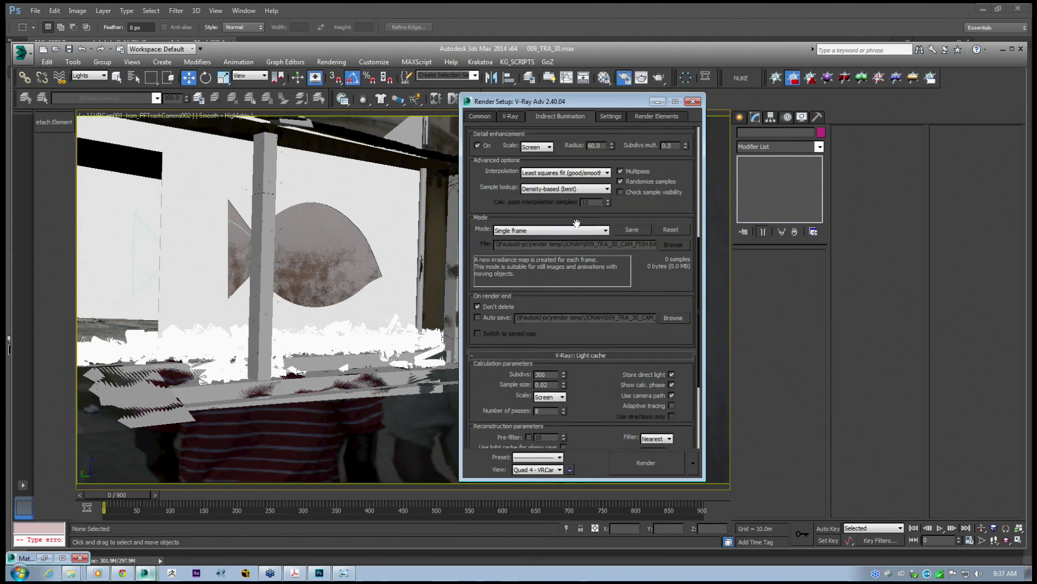
Inspect the irradiance map's calculation modes without changing Single frame, review its basic parameters and minimize the render setup.
scroll(581, 229, up, 1)
click(548, 265)
click(545, 254)
click(548, 265)
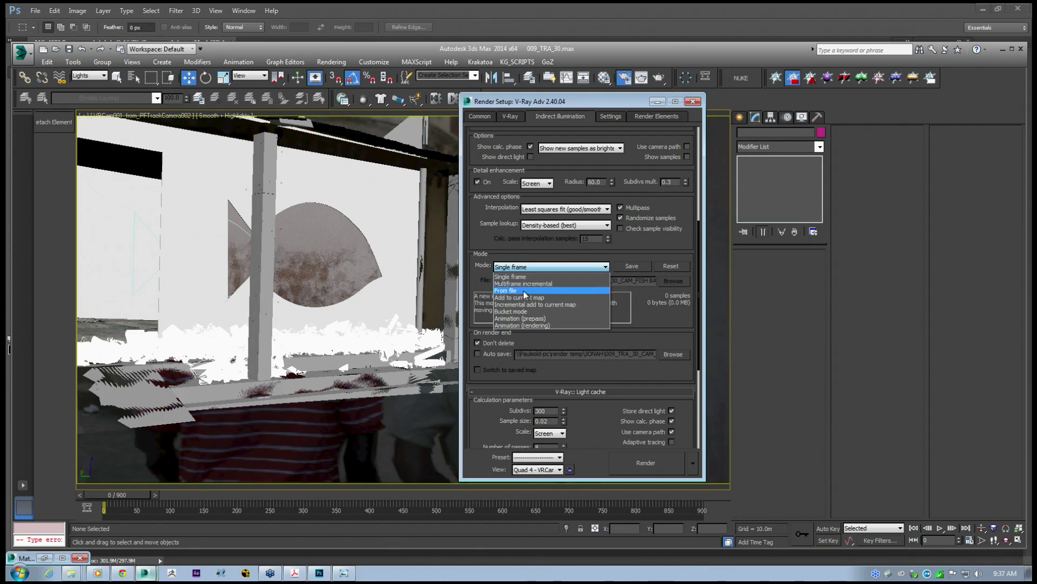
click(546, 250)
drag(545, 244, 579, 309)
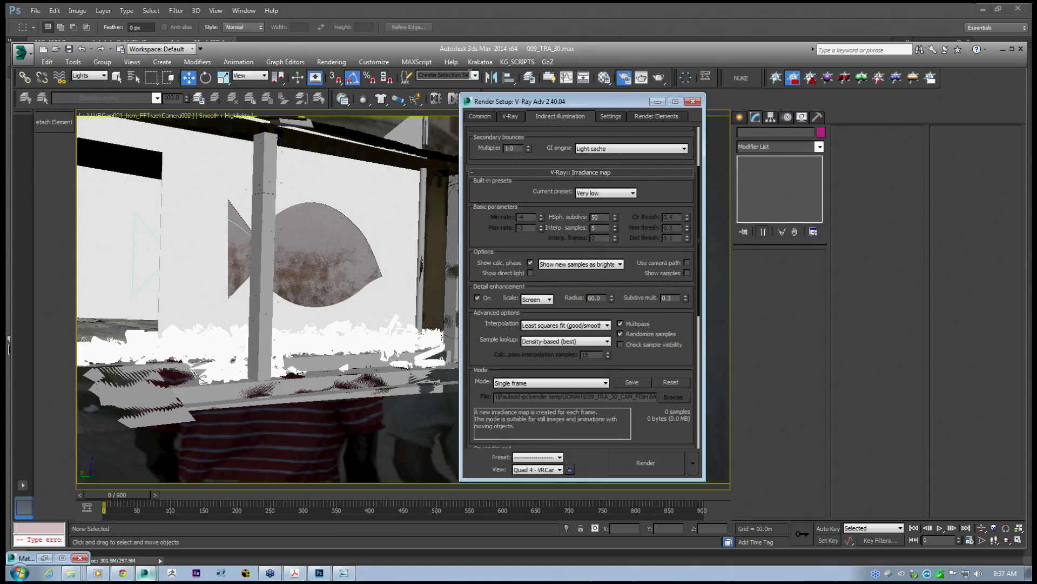
drag(520, 101, 547, 104)
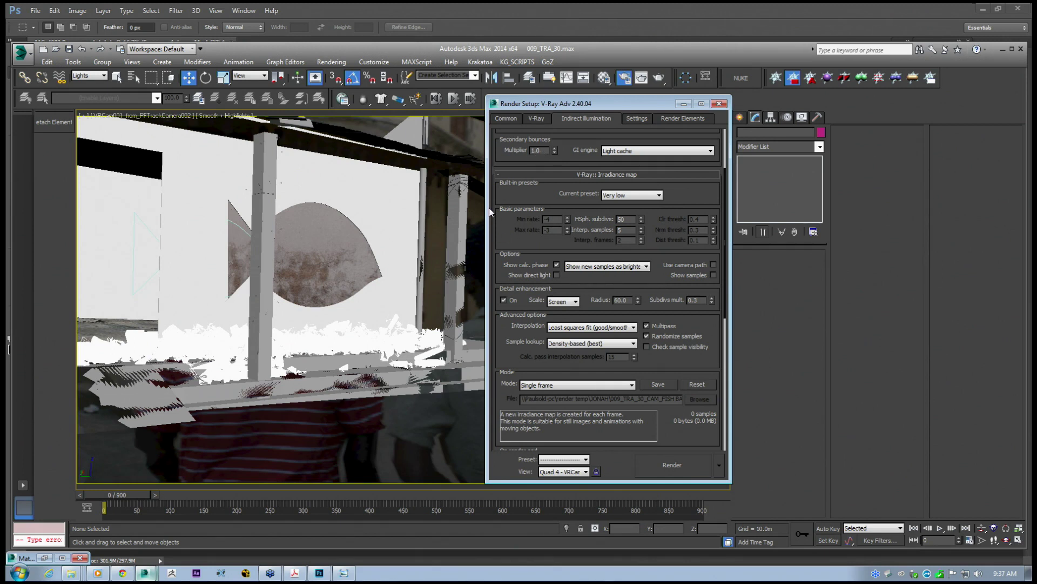
drag(577, 105, 620, 104)
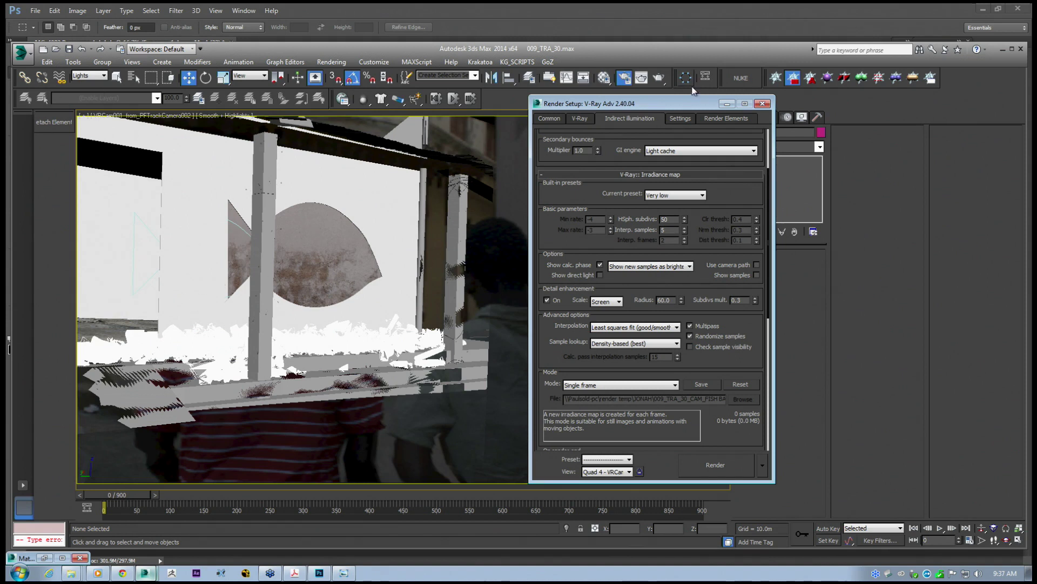
drag(701, 103, 675, 107)
click(701, 108)
Start creating a VRayLight from the V-Ray light category with AutoGrid enabled.
click(738, 118)
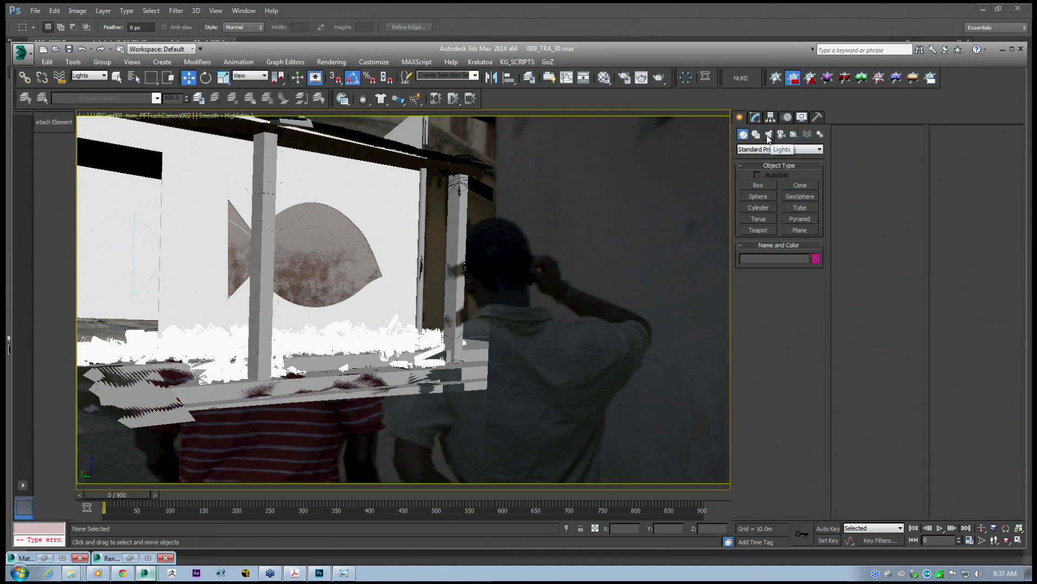
click(770, 134)
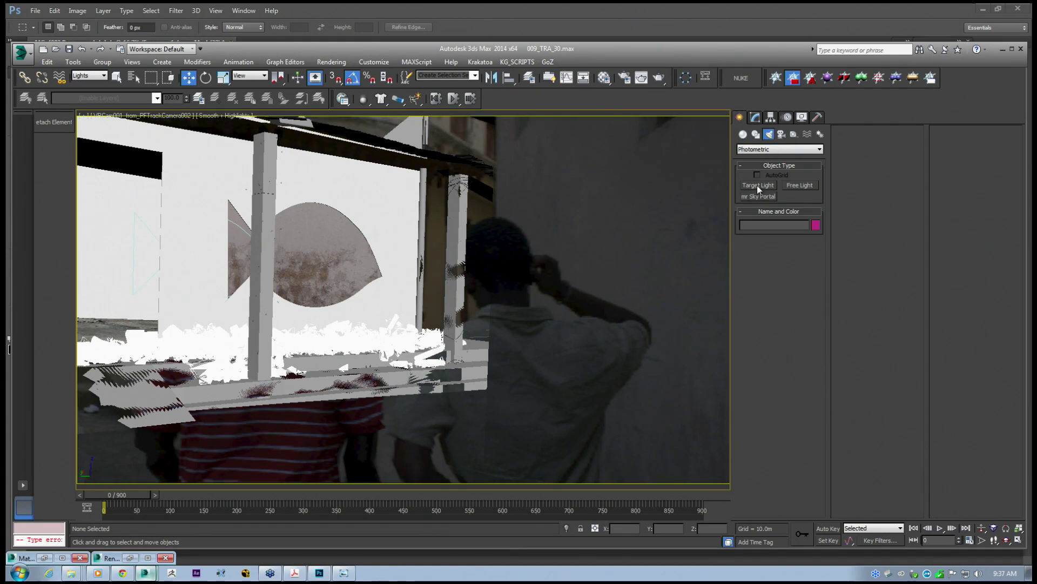
click(761, 151)
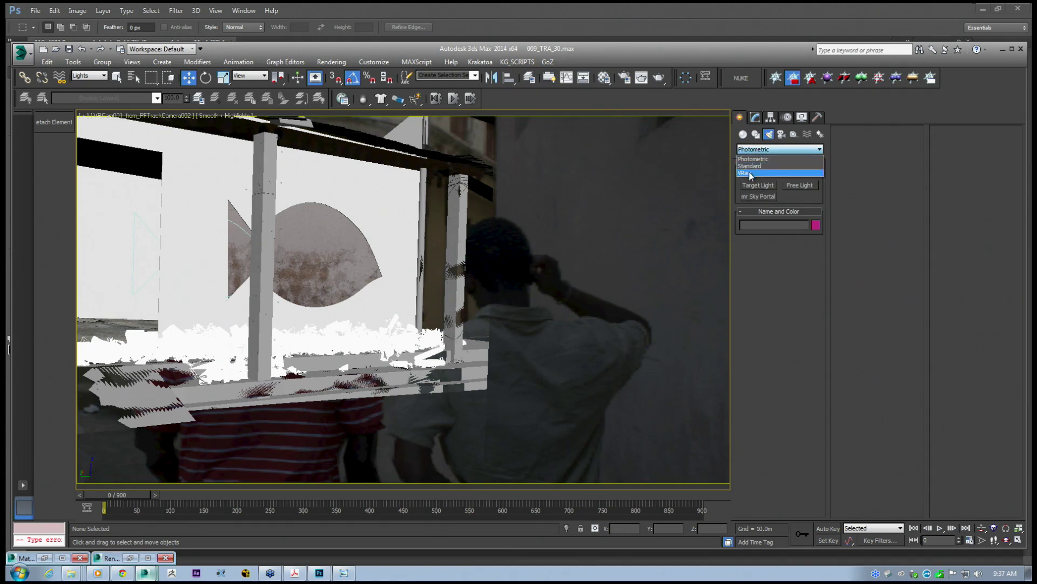
click(750, 173)
click(758, 185)
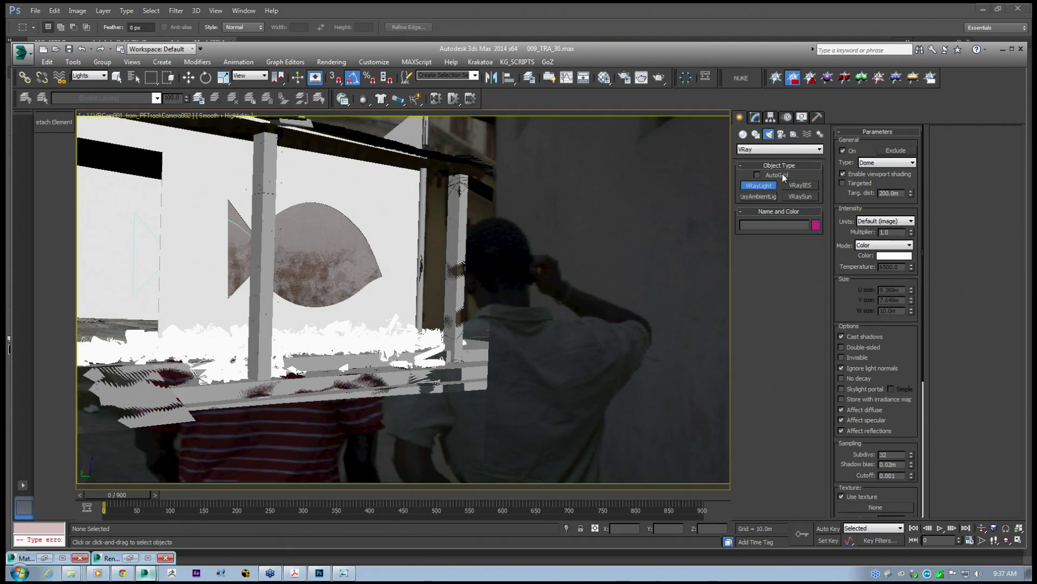
click(757, 175)
Try placing a dome light near the porch posts, undo it, and toggle the Skylight portal option on and off.
click(407, 336)
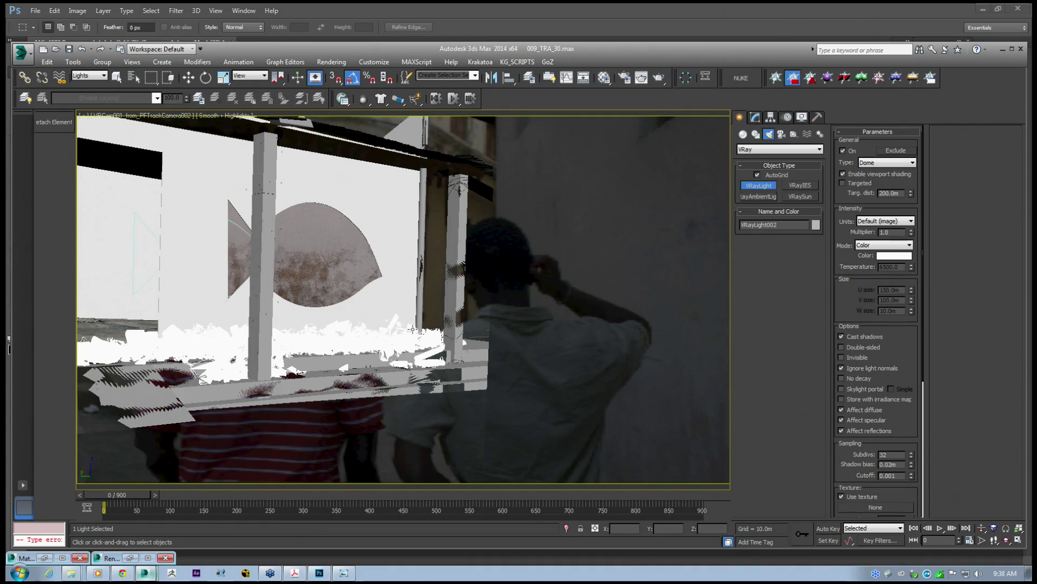
key(ctrl+z)
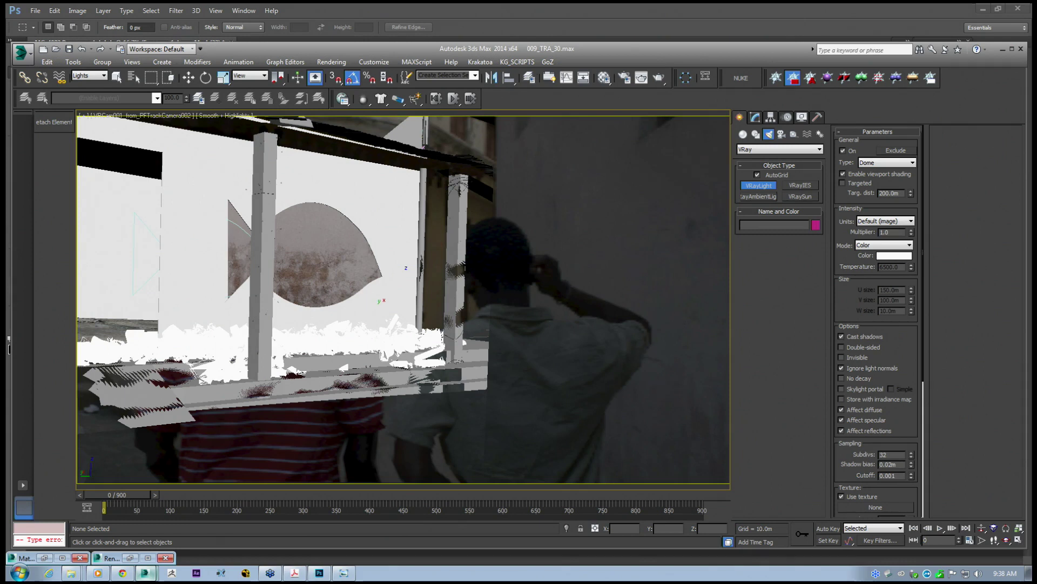
click(841, 389)
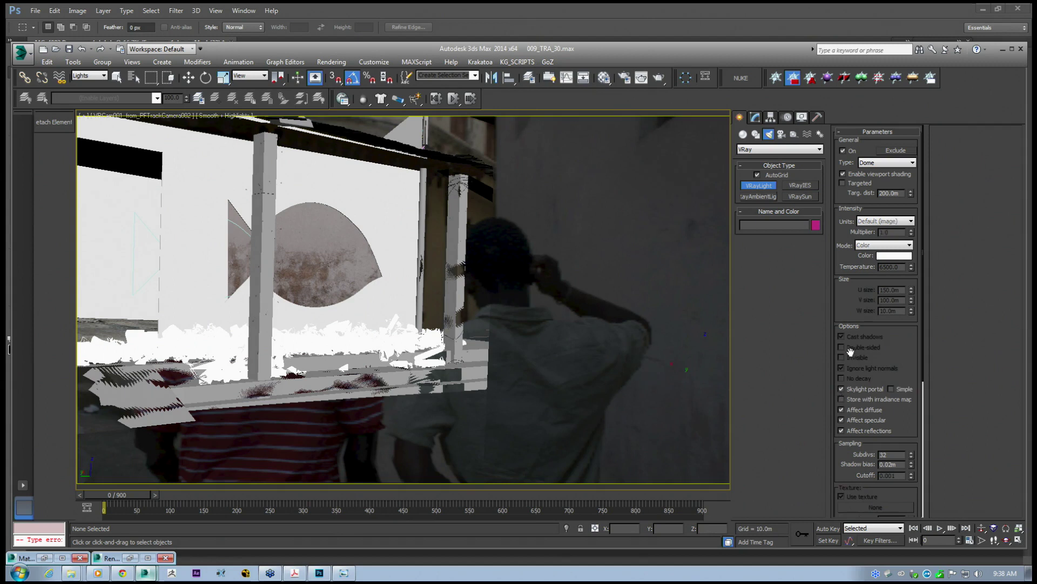
click(841, 389)
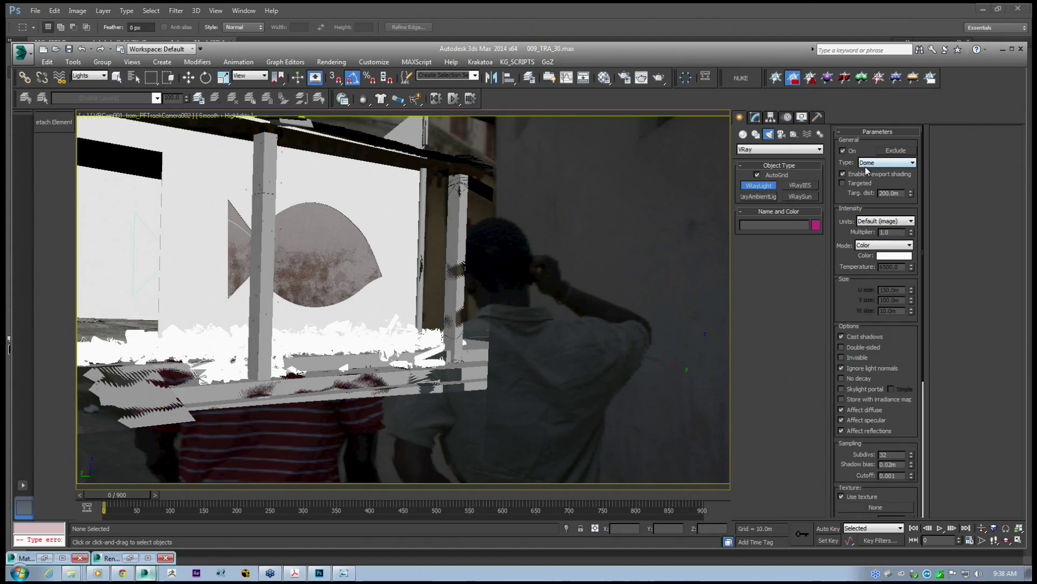
Set the type of the new V-Ray light to Plane.
click(873, 163)
click(875, 171)
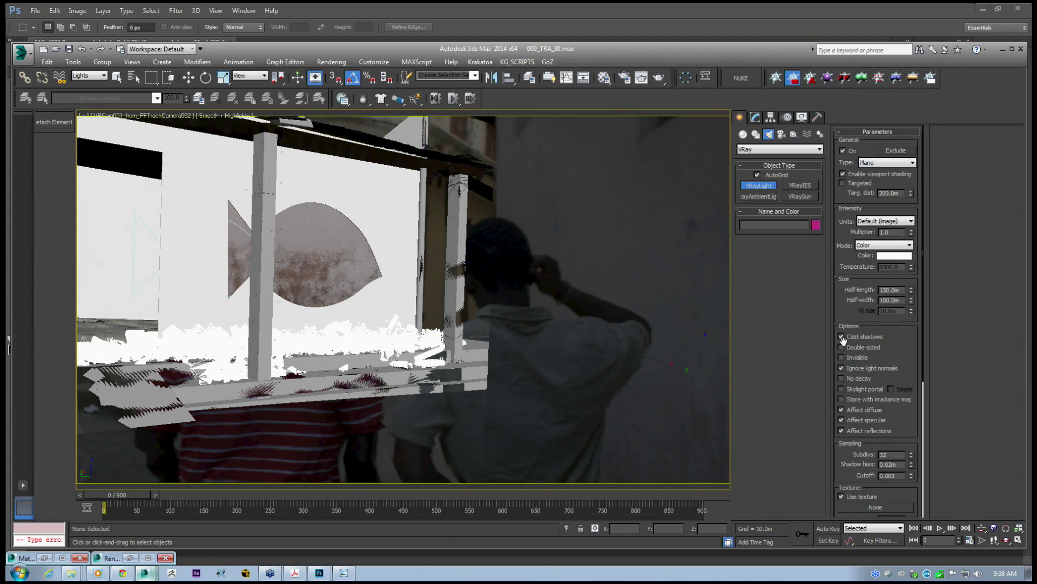
Toggle the Skylight portal option of the new plane light on and off twice to demonstrate its effect on the parameters.
click(842, 390)
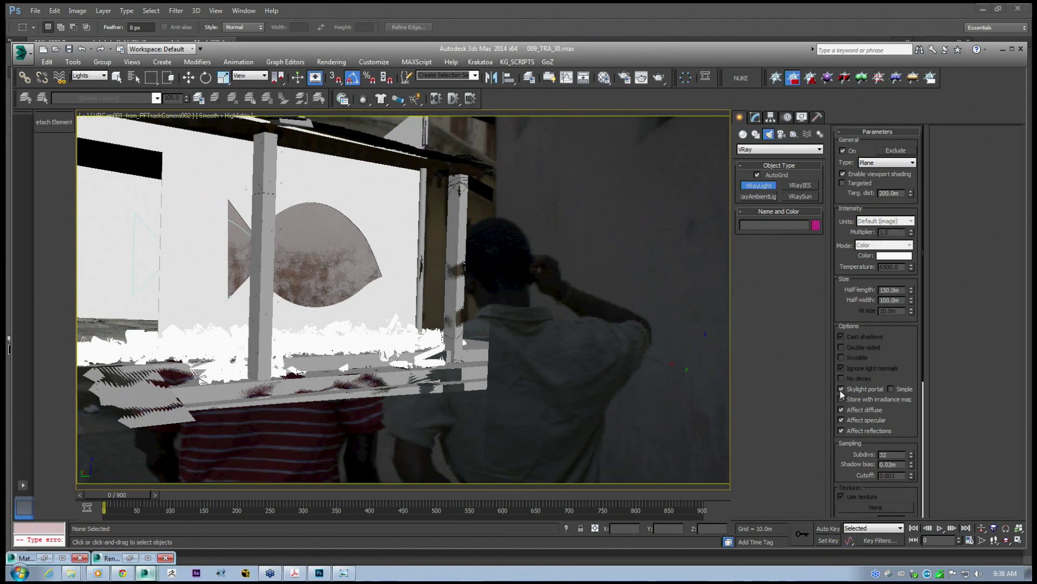
click(841, 390)
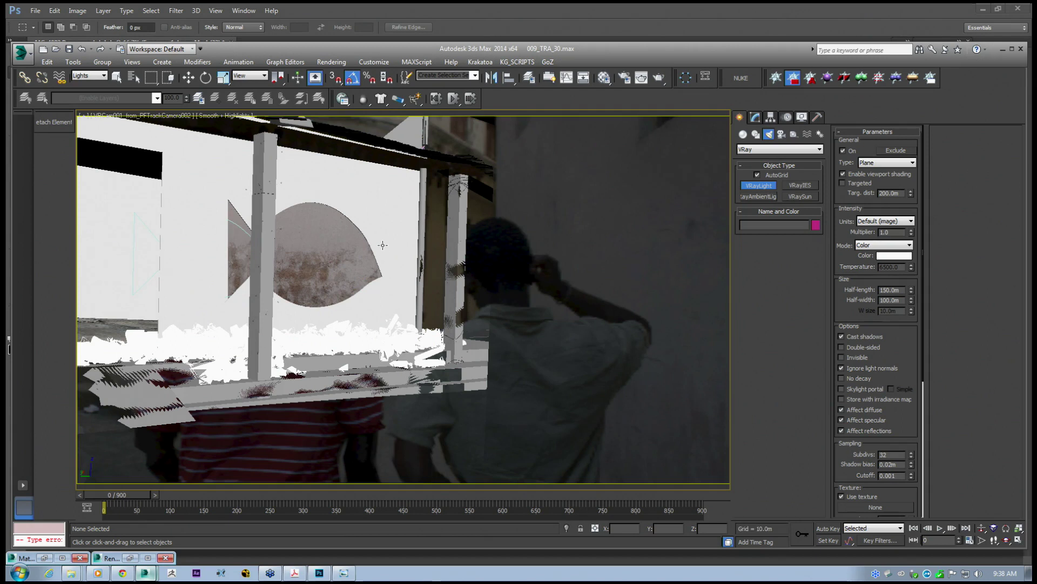
click(842, 389)
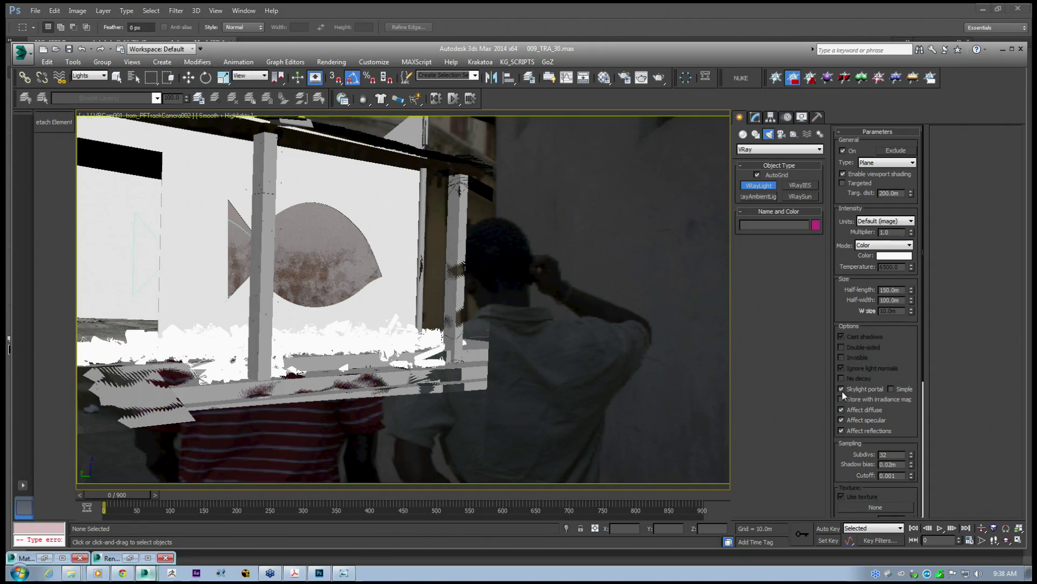
click(841, 389)
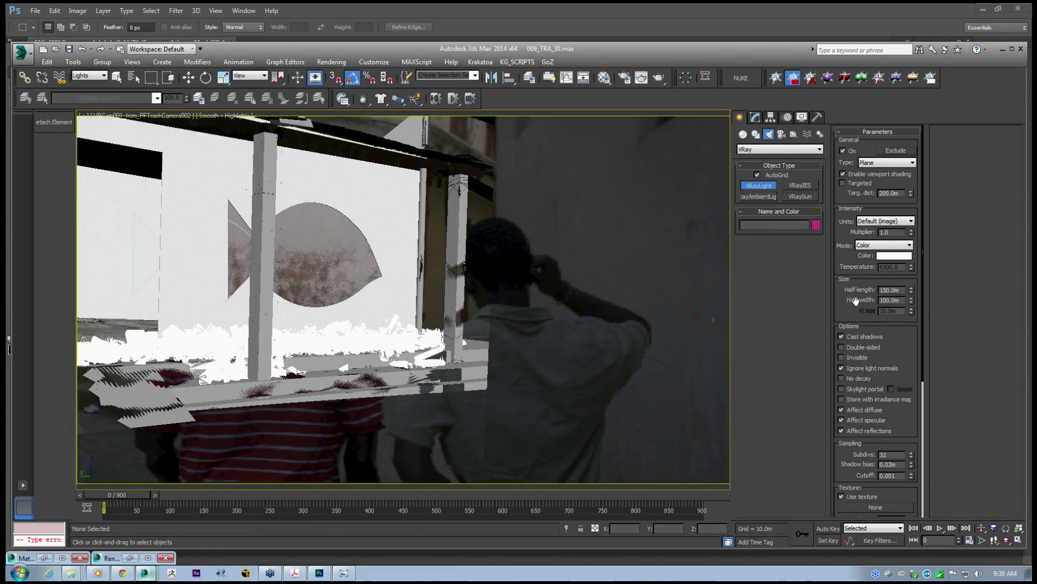
Open the render setup on its indirect illumination settings and move the window clear of the porch in the camera view.
click(756, 133)
click(340, 62)
click(348, 87)
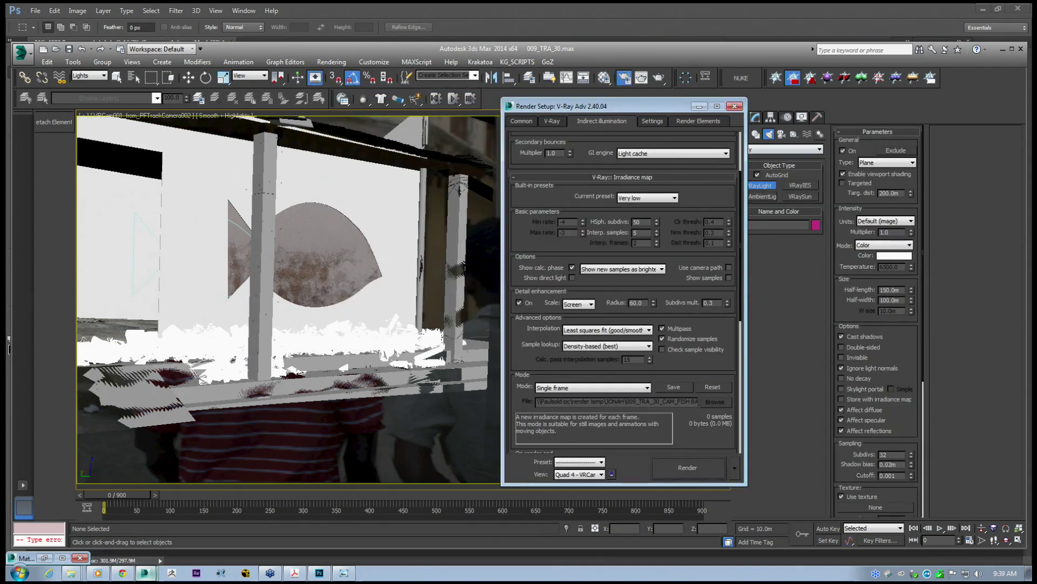
drag(595, 108, 634, 98)
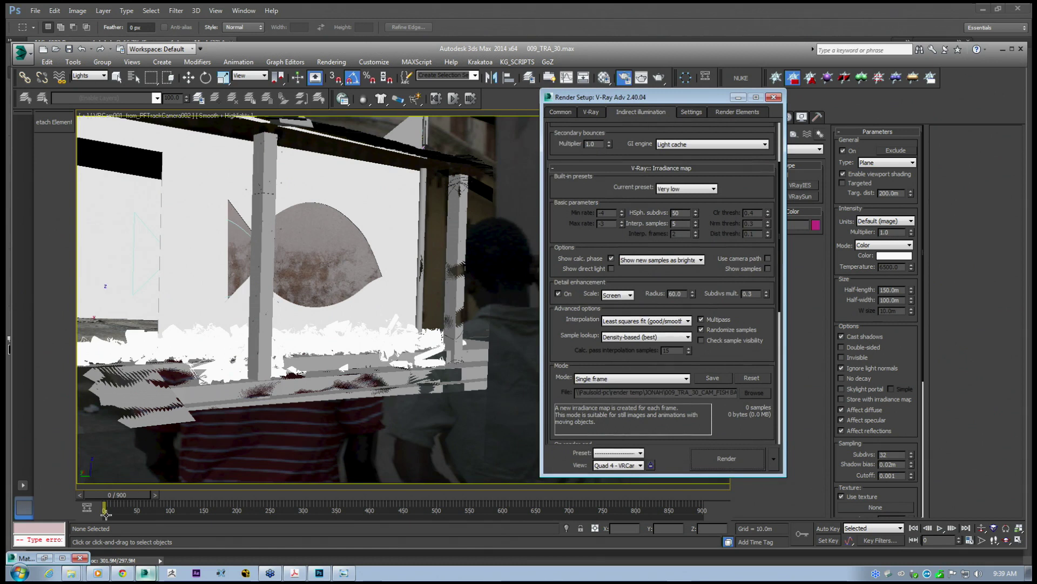
mouse_move(73, 573)
mouse_move(123, 572)
click(135, 552)
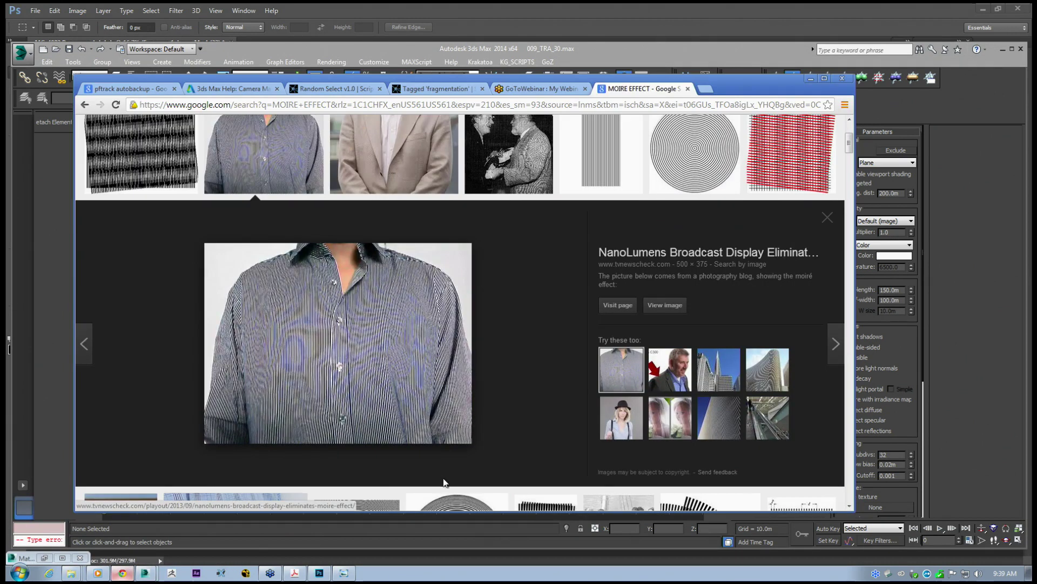
click(810, 79)
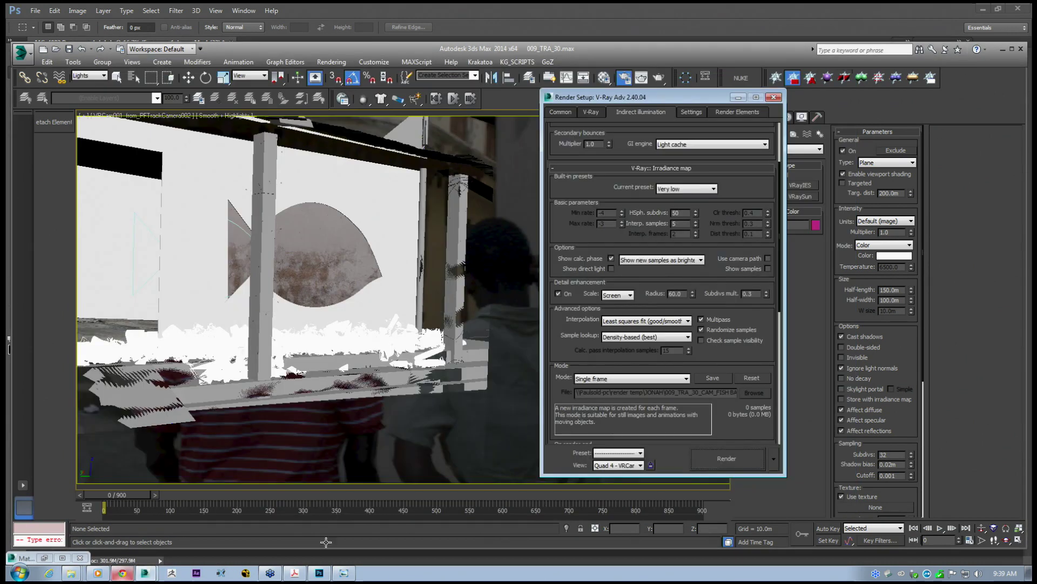
Switch to Windows Media Player and play parts of the rendered 009_TRA_30 clip, jumping back along its timeline.
click(91, 573)
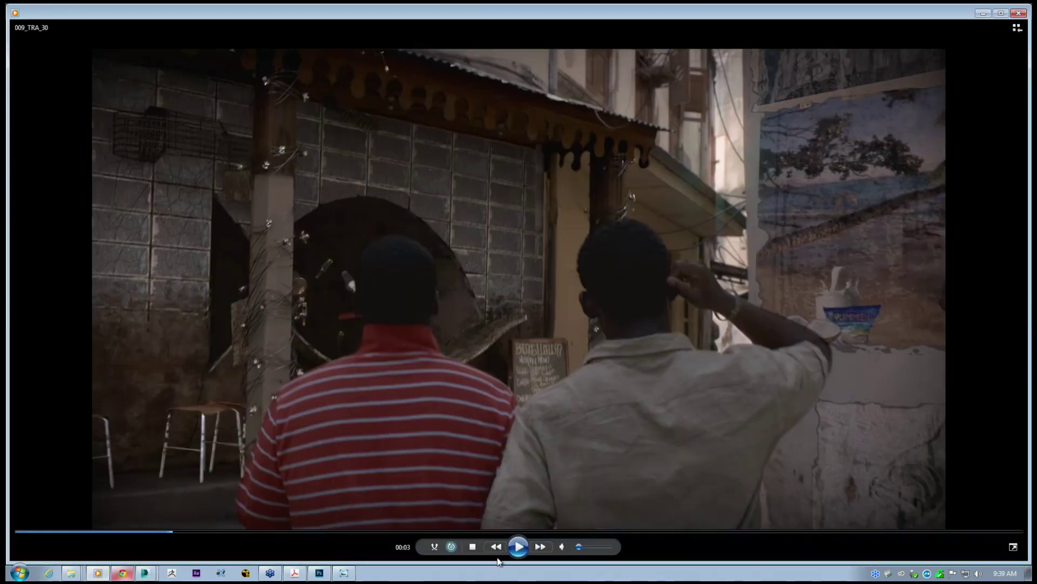
click(522, 550)
click(522, 550)
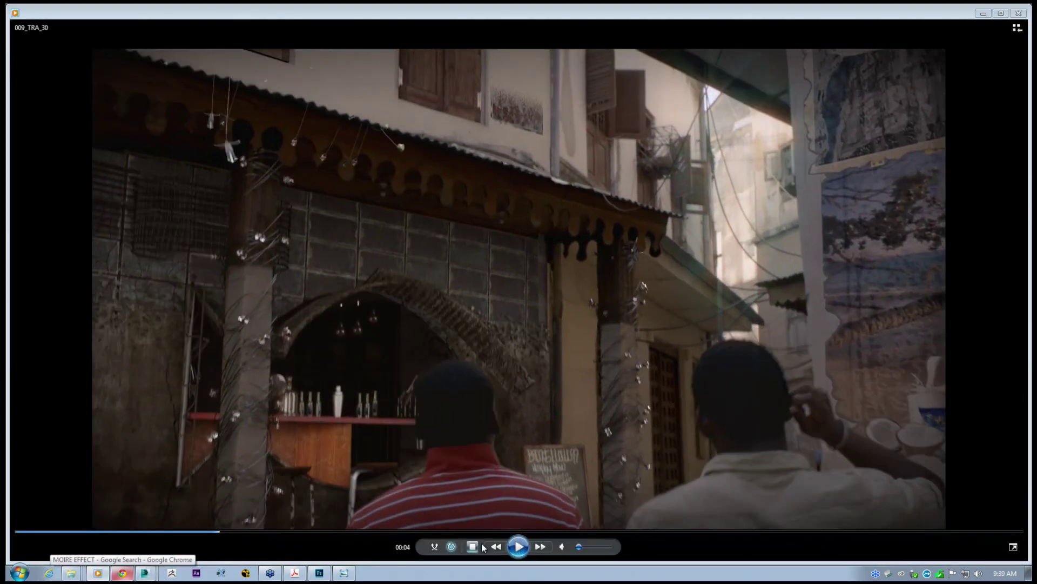
click(168, 532)
click(518, 548)
click(517, 549)
Replay the 009_TRA_30 clip twice from about 2 seconds, pausing to examine the wall breaking apart and the bar forming.
click(110, 532)
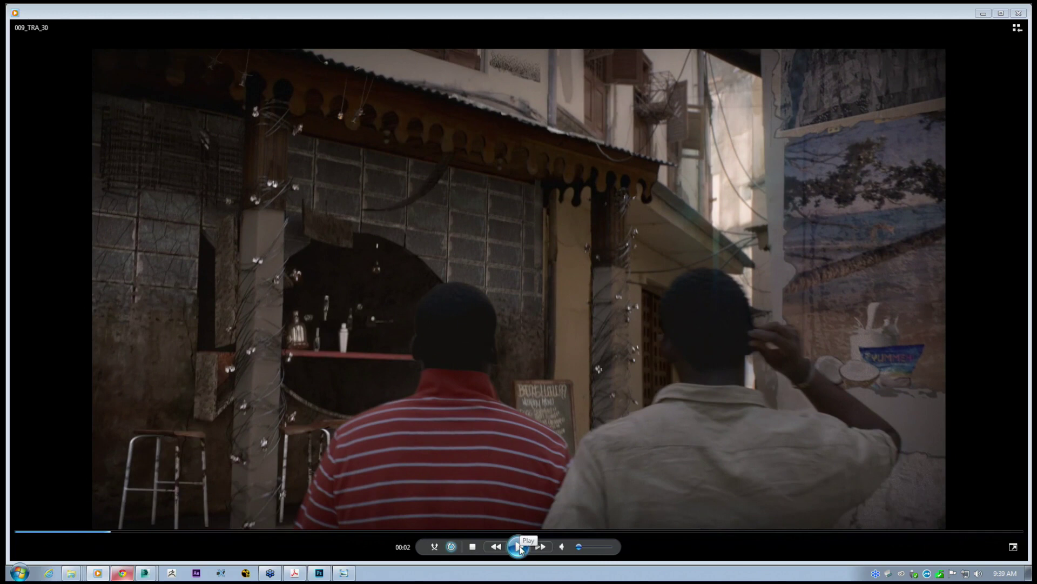
click(519, 547)
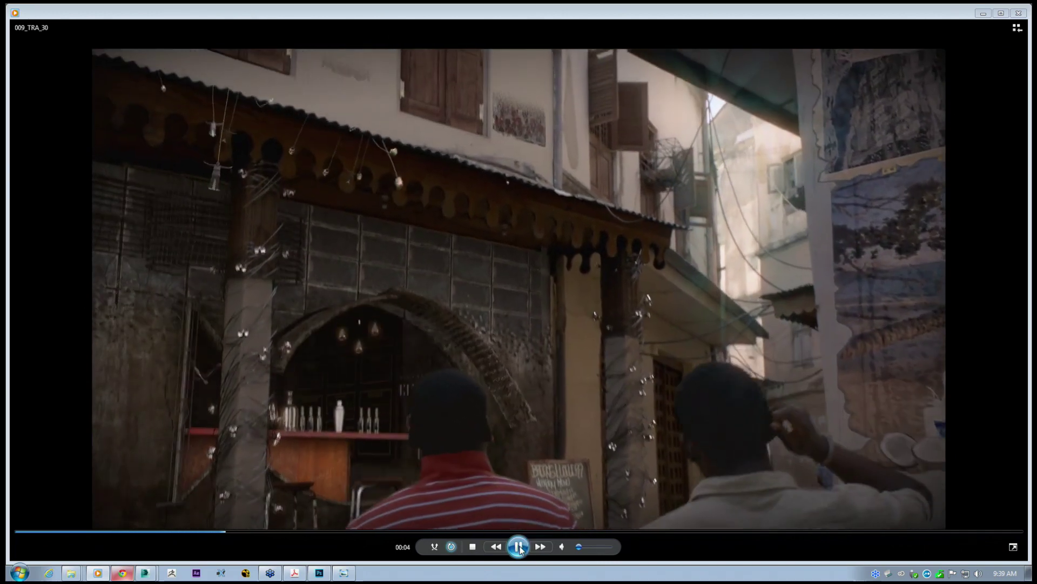
click(521, 550)
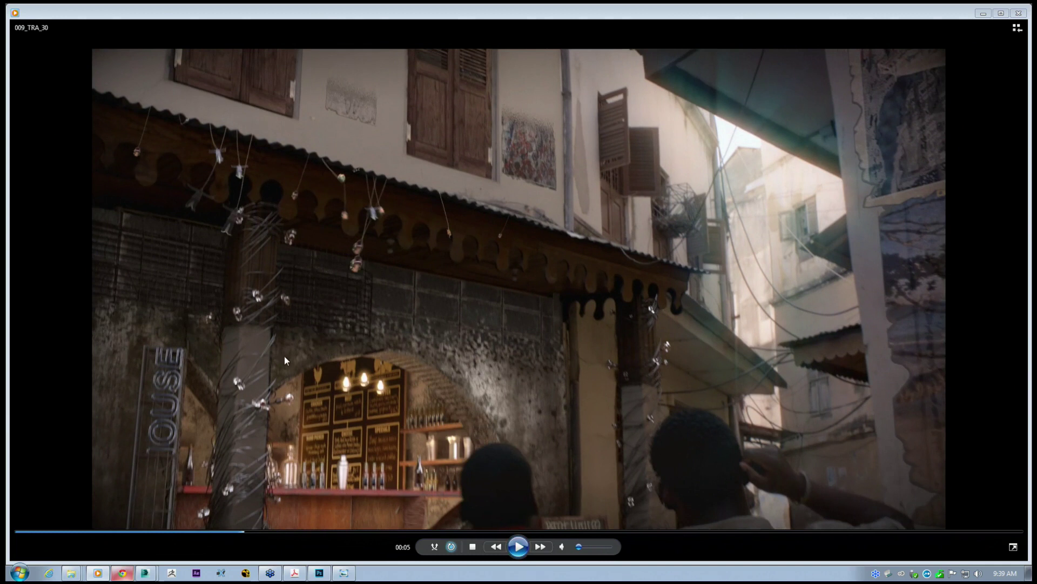
click(111, 531)
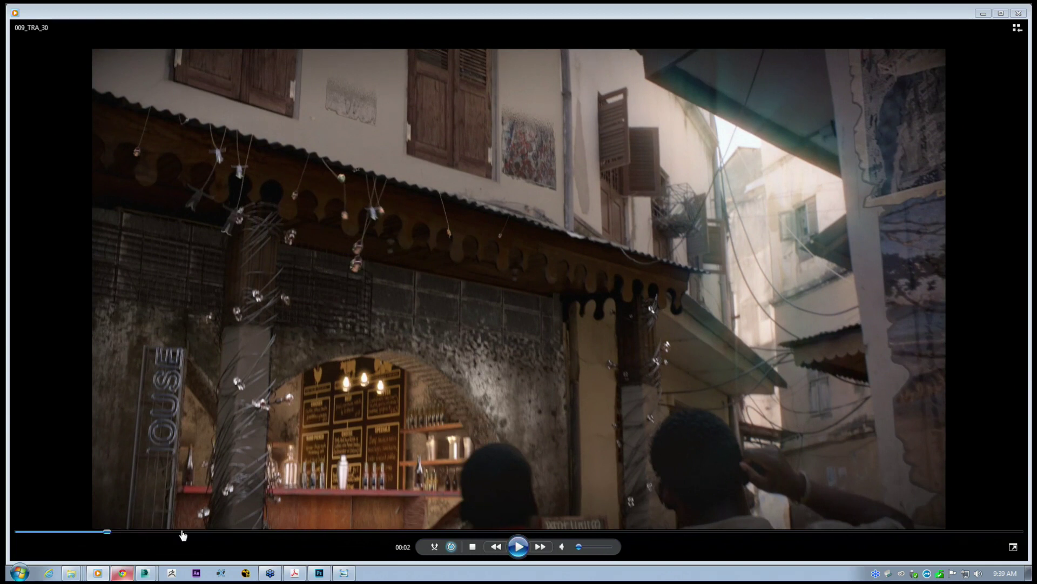
click(519, 547)
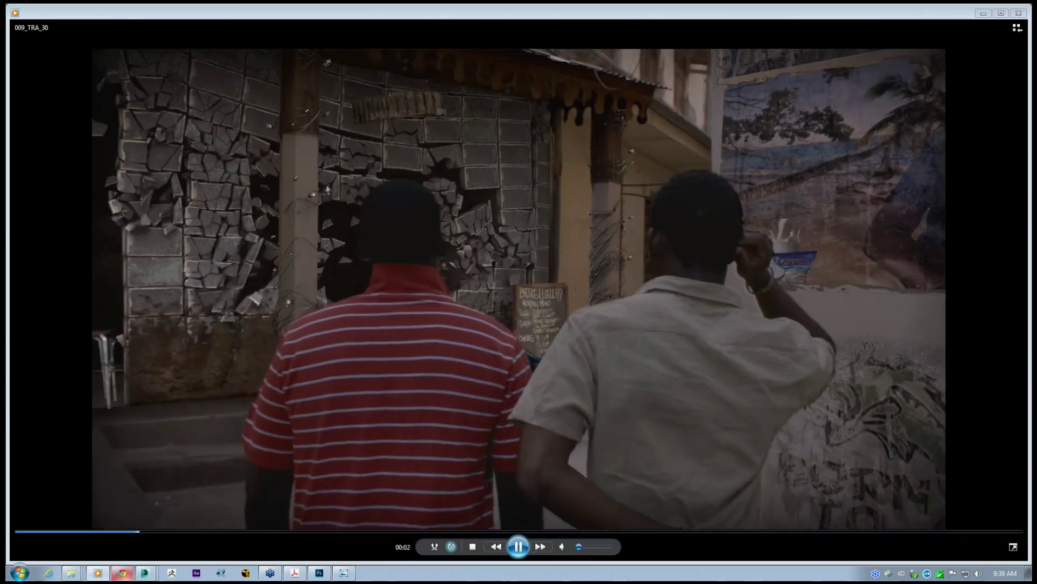
click(520, 548)
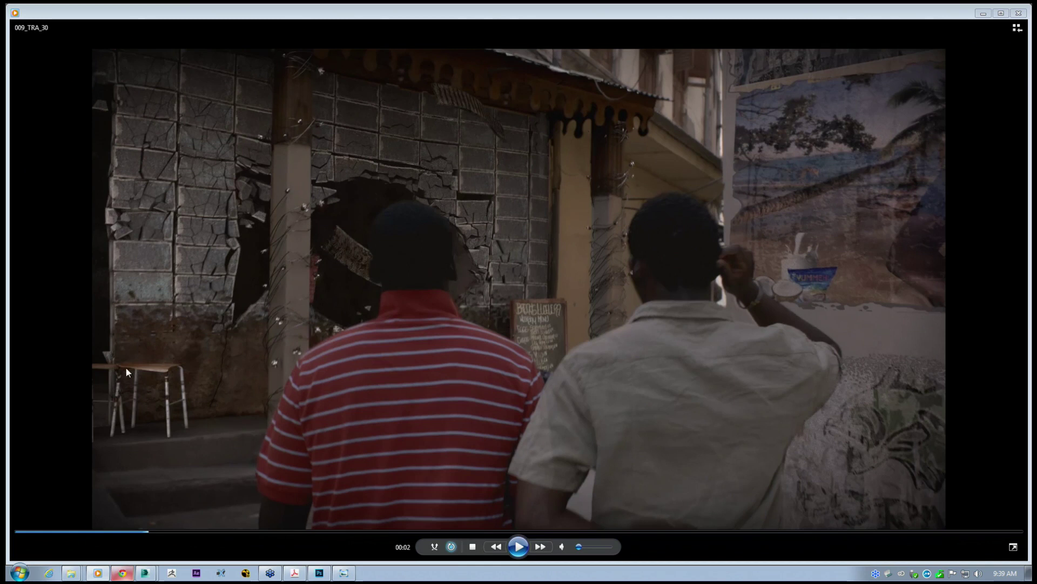
Continue the 009_TRA_30 clip with pauses up to about 5 seconds to examine the moving elements, and minimize the player.
click(518, 547)
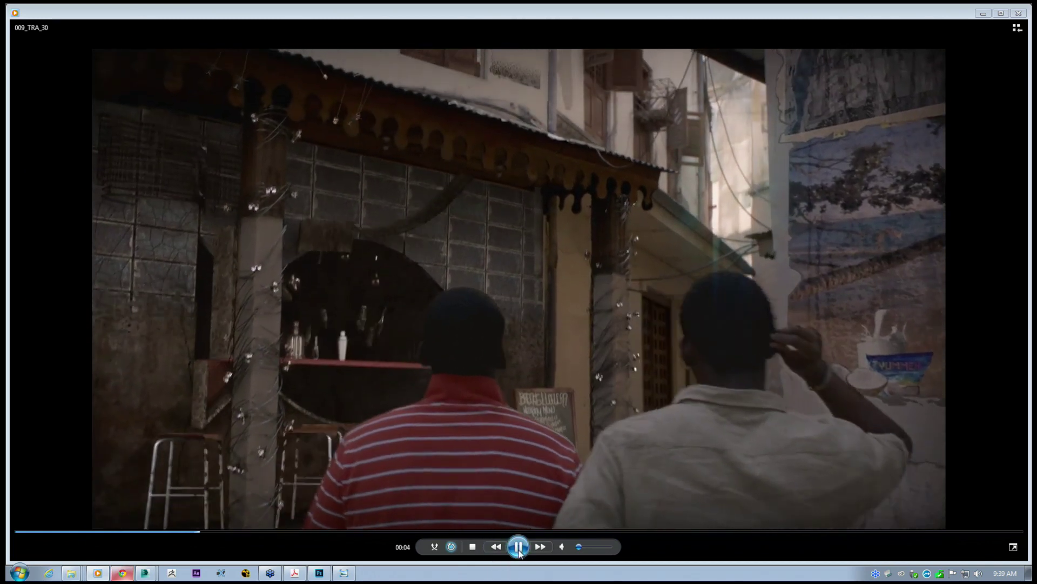
click(520, 551)
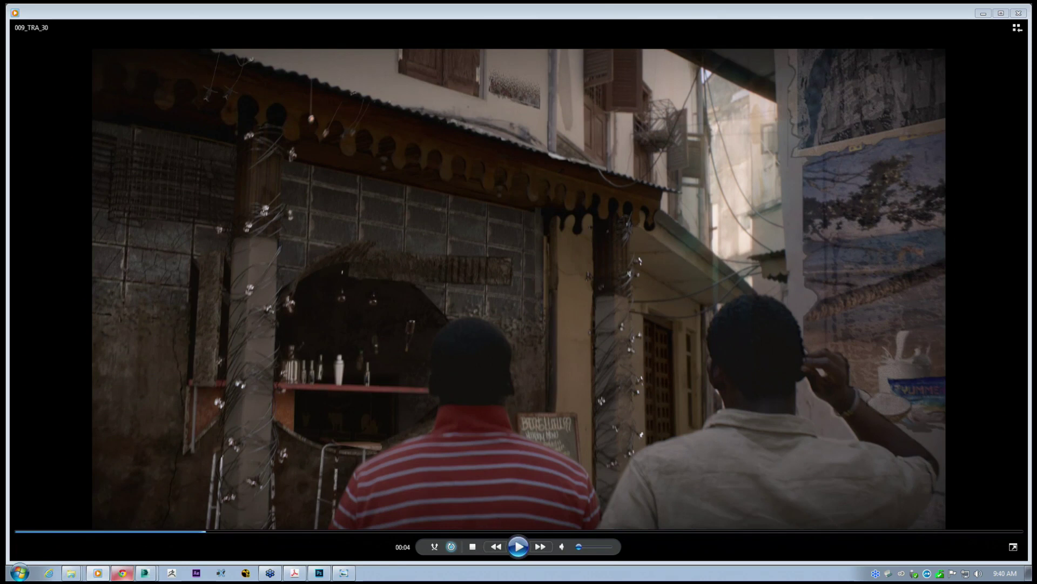
click(519, 546)
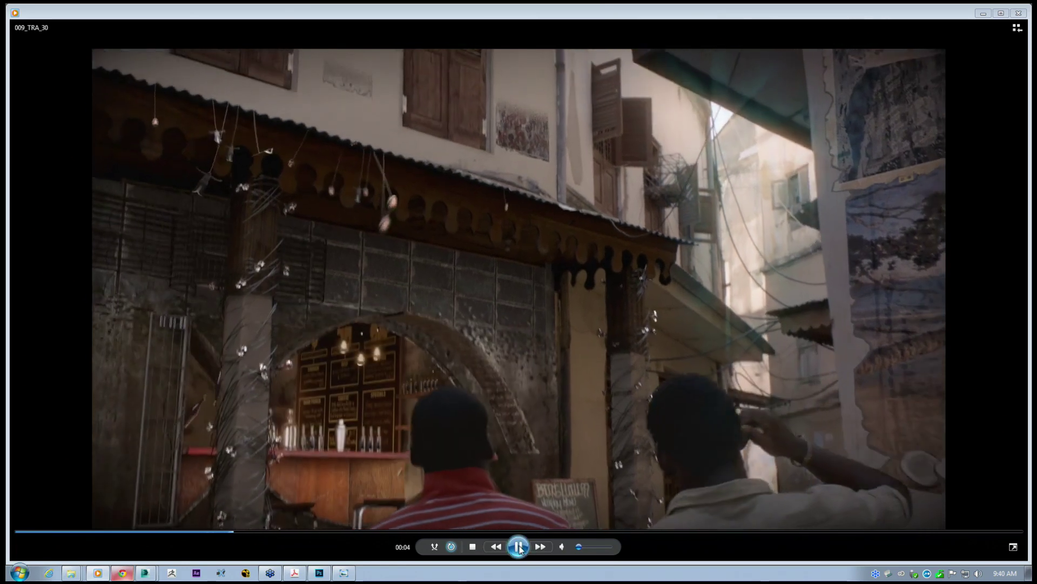
click(518, 547)
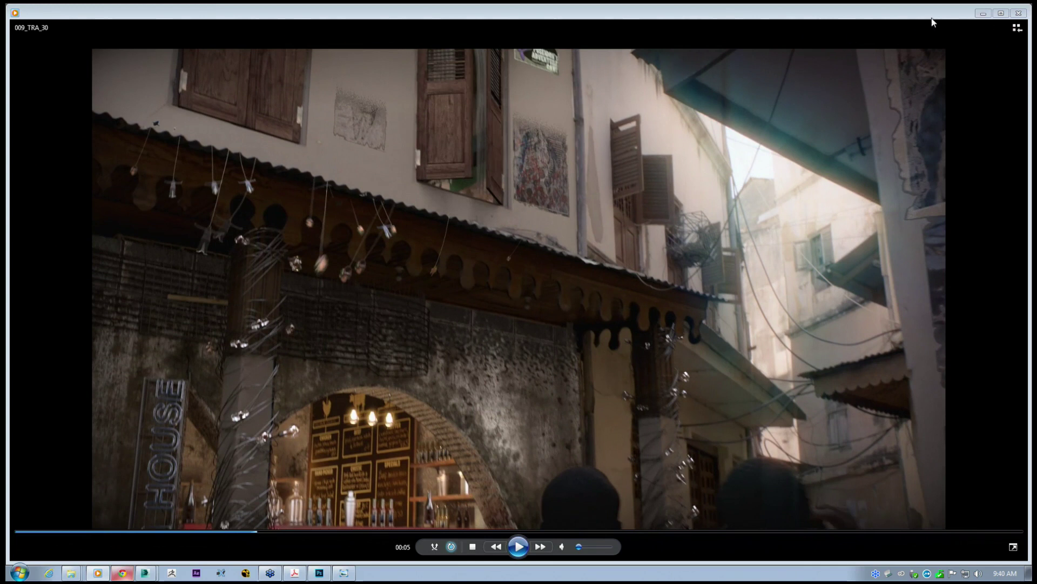
click(984, 13)
Expand the V-Ray Camera settings in the render setup and examine the depth of field and motion blur options.
click(266, 348)
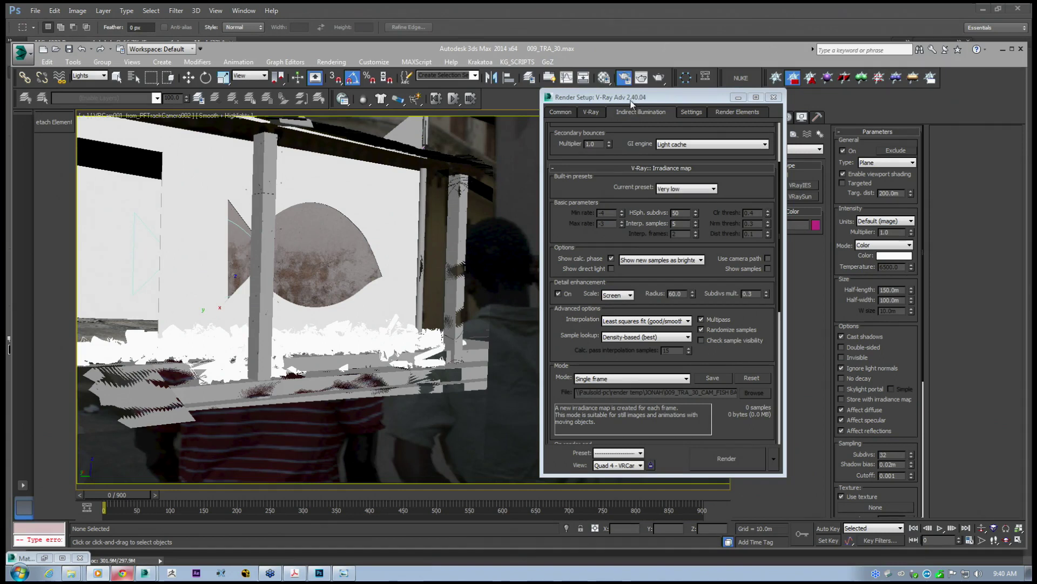
mouse_move(627, 98)
mouse_down()
mouse_move(600, 84)
mouse_move(625, 84)
mouse_move(646, 107)
mouse_move(643, 96)
mouse_up()
click(607, 110)
scroll(623, 269, down, 5)
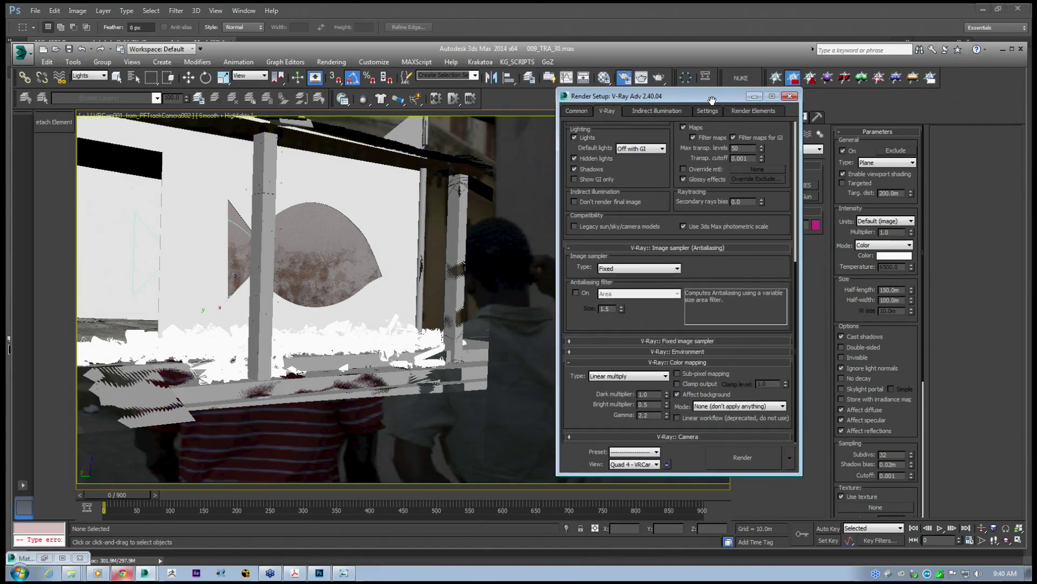
click(598, 433)
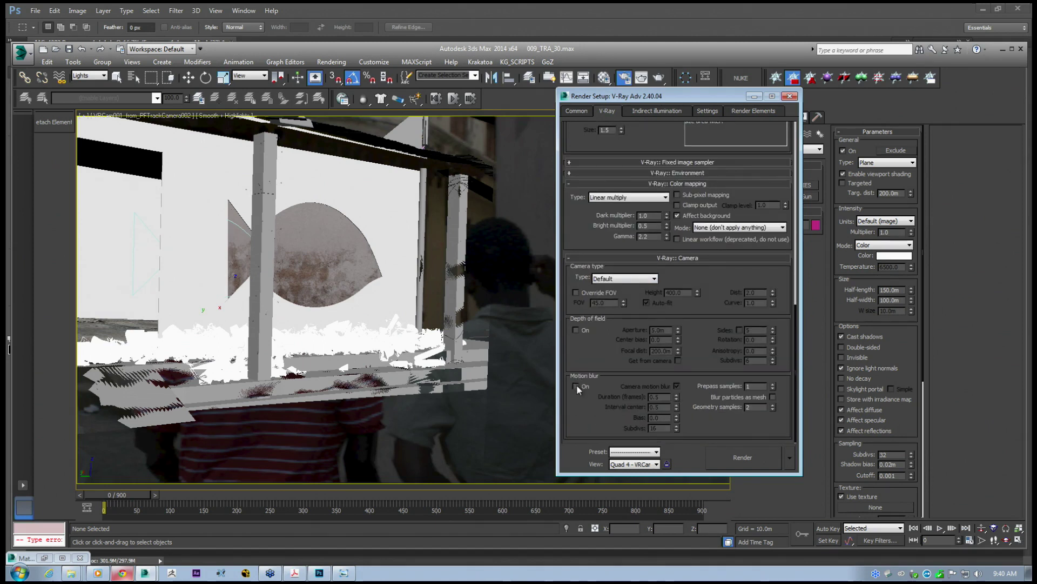
Examine the bright multiplier and gamma of the V-Ray color mapping in the render setup.
scroll(576, 384, up, 1)
scroll(573, 375, up, 2)
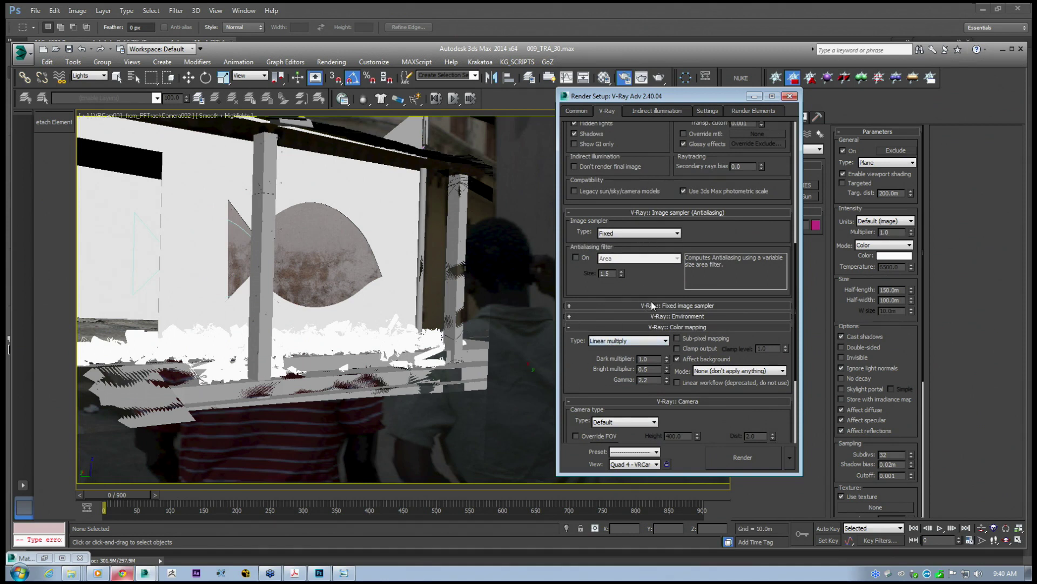
double_click(648, 368)
double_click(651, 380)
Review the render elements including VRaySpecular, the V-Ray system settings, and the common time output, size and render output parameters.
click(742, 111)
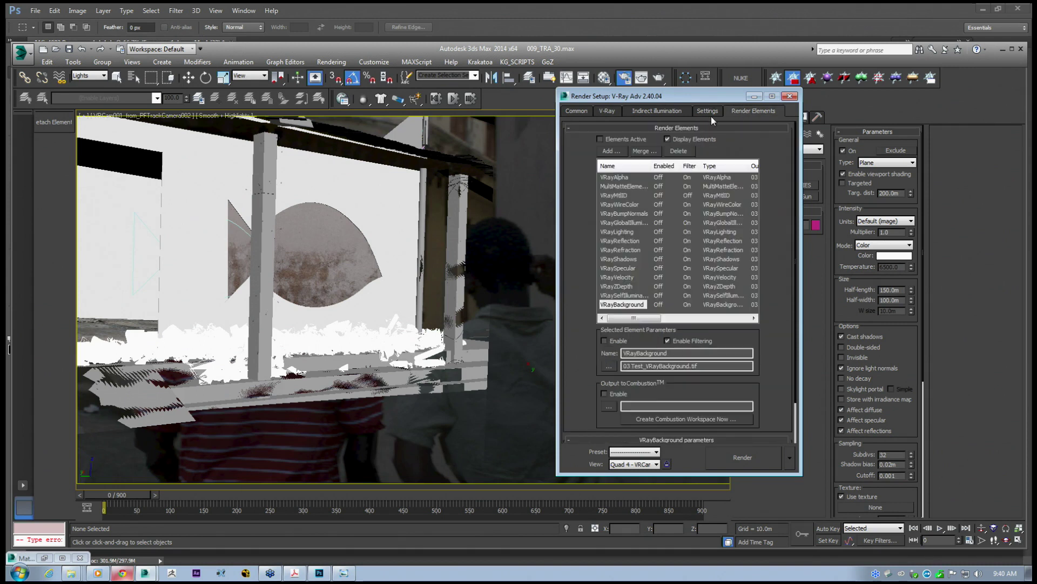
click(621, 269)
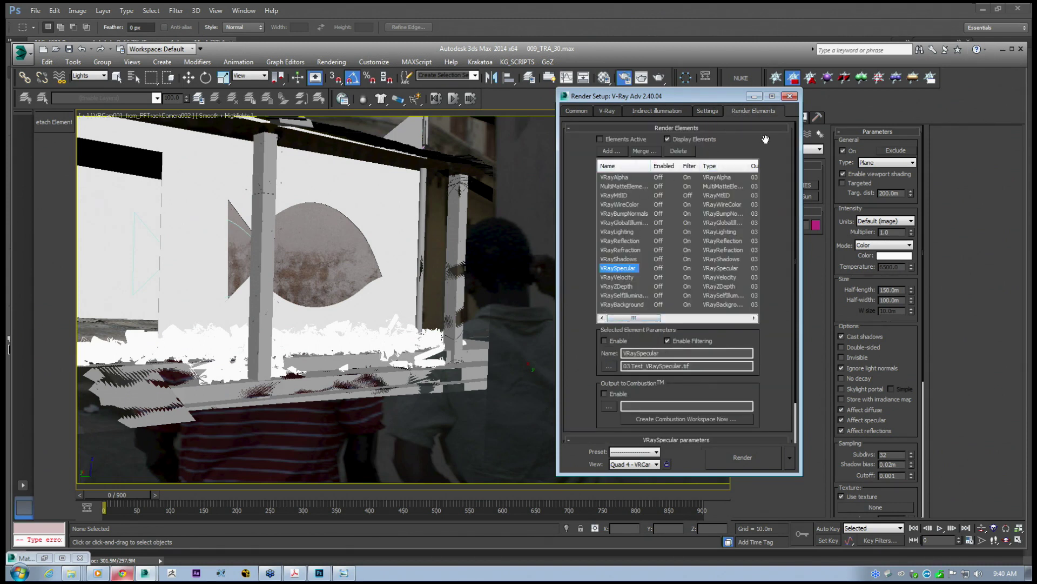
click(706, 110)
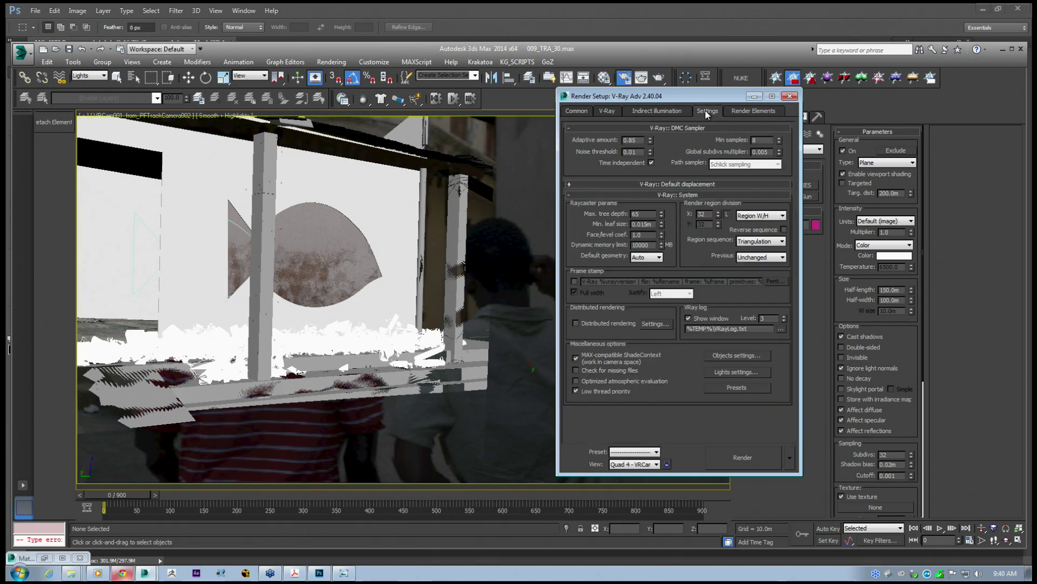
click(656, 110)
click(607, 111)
click(577, 111)
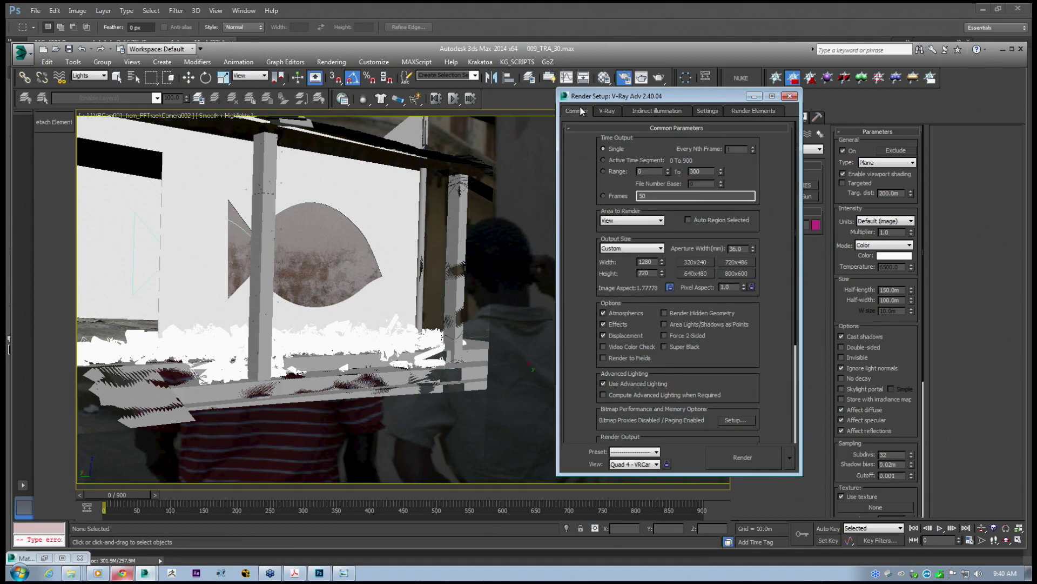
scroll(745, 363, down, 5)
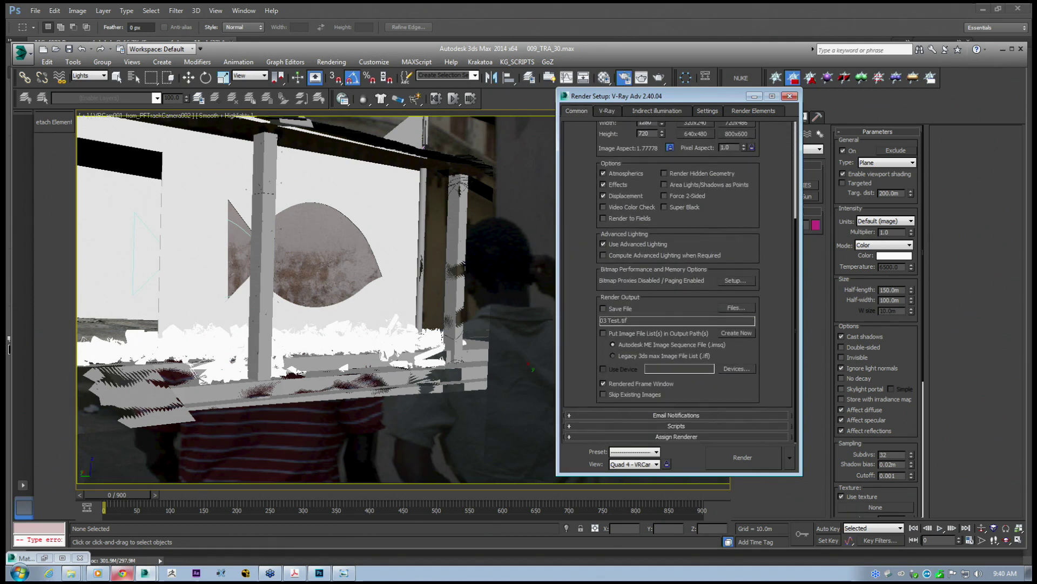
scroll(745, 193, up, 5)
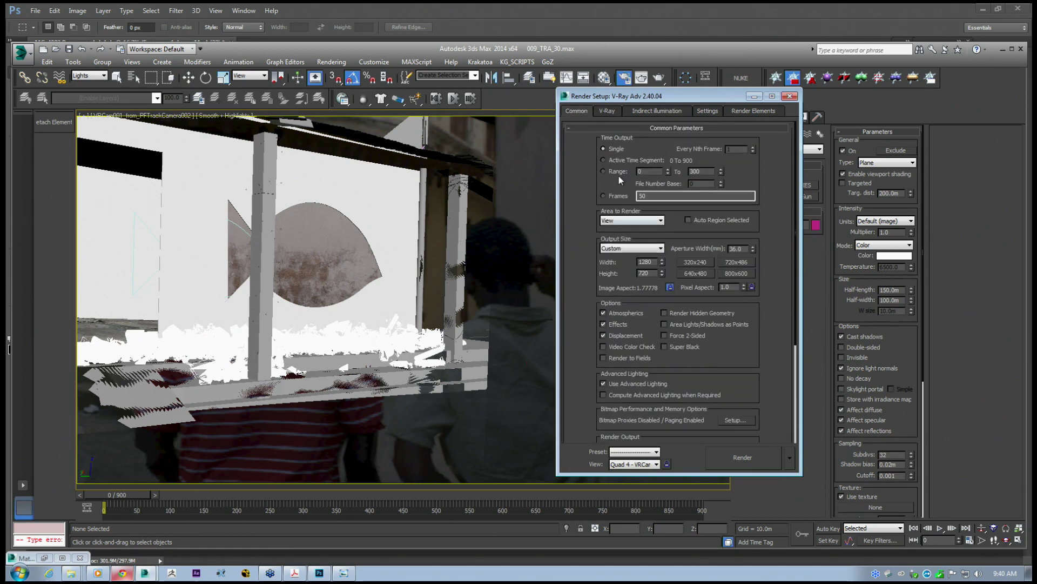
Start a single-frame test render of the camera view, cancel it and return to the DMC sampler and system settings.
click(739, 459)
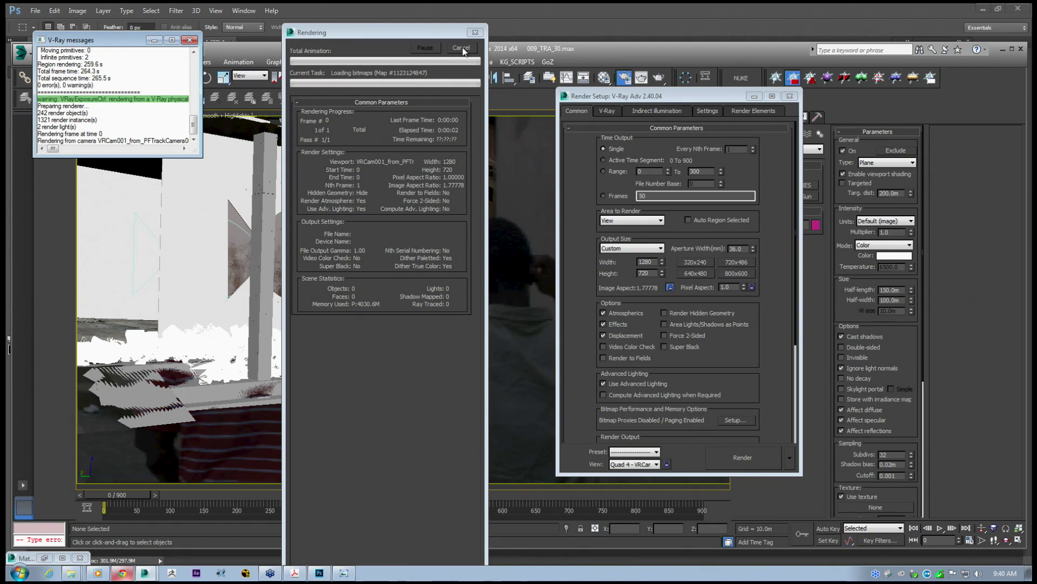
click(462, 48)
click(708, 112)
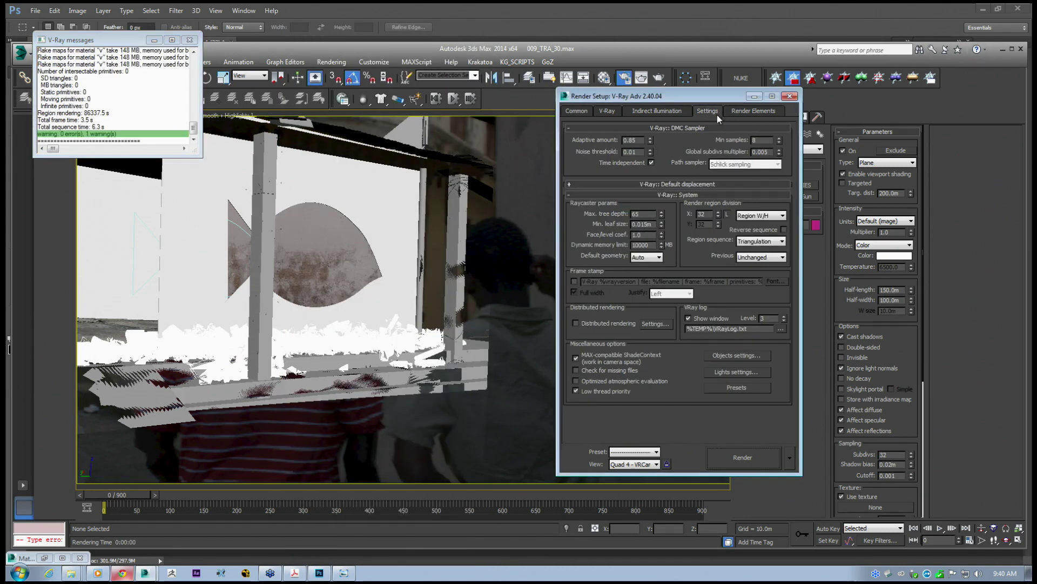
In Windows Task Manager, check which processors the most memory-heavy 3dsmax.exe process may use, accept the affinity and minimize the window.
right_click(379, 573)
click(411, 535)
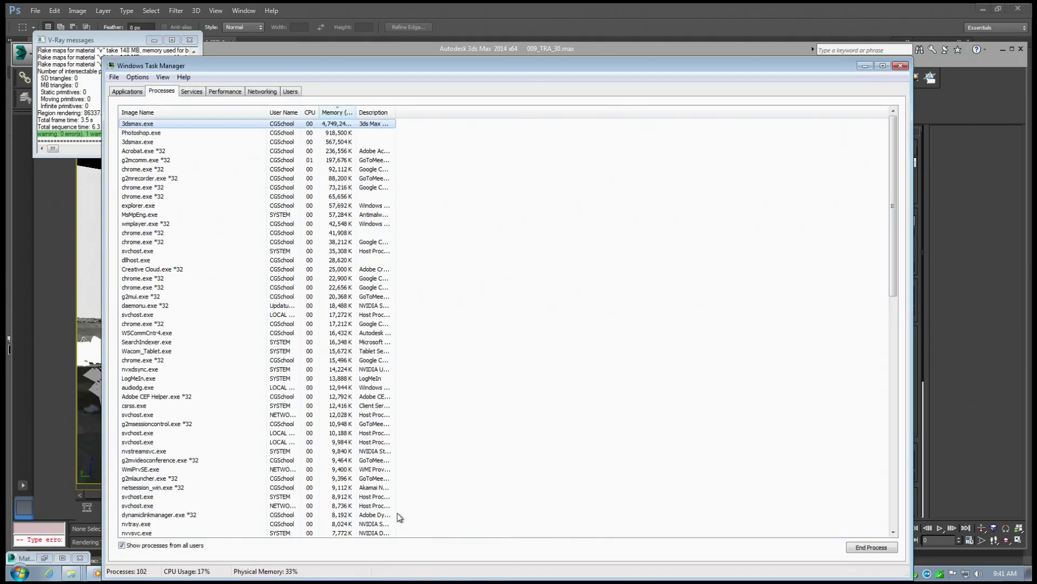
right_click(135, 124)
click(170, 221)
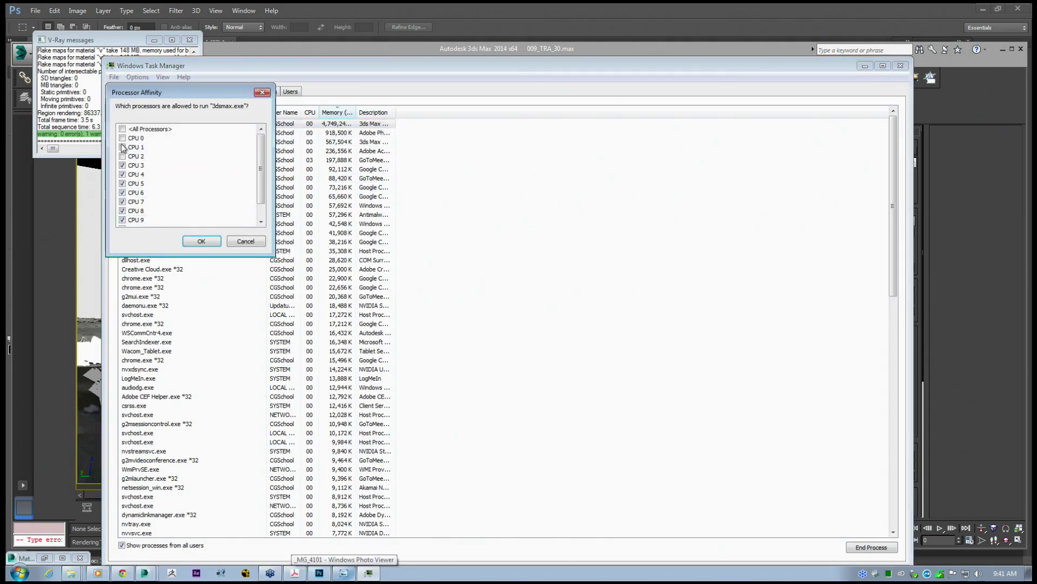
click(197, 241)
click(865, 65)
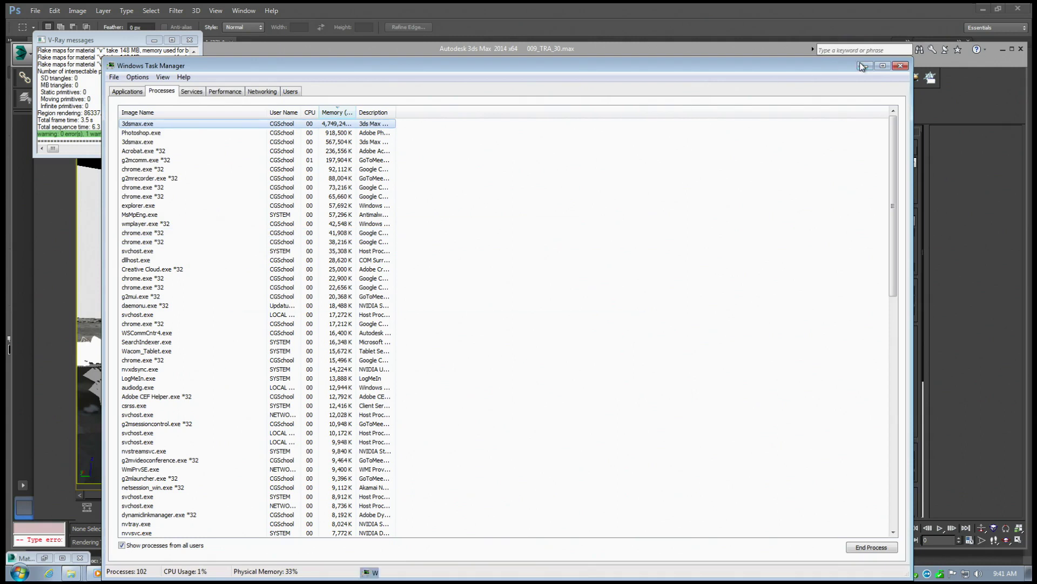
In Windows Task Manager, check the processor affinity of the most memory-heavy 3dsmax.exe process again, accept it and minimize the window.
click(344, 573)
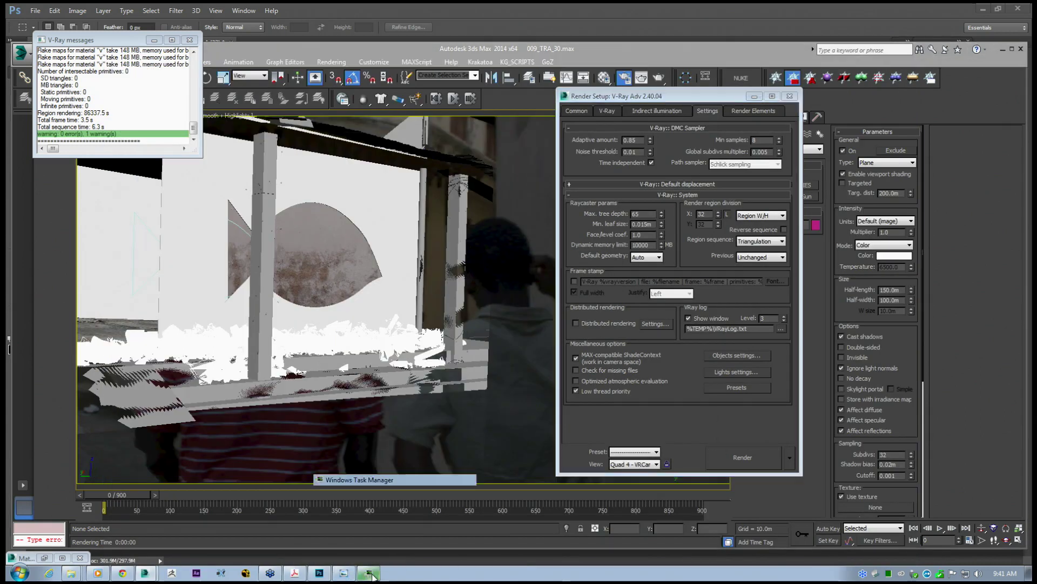
right_click(160, 126)
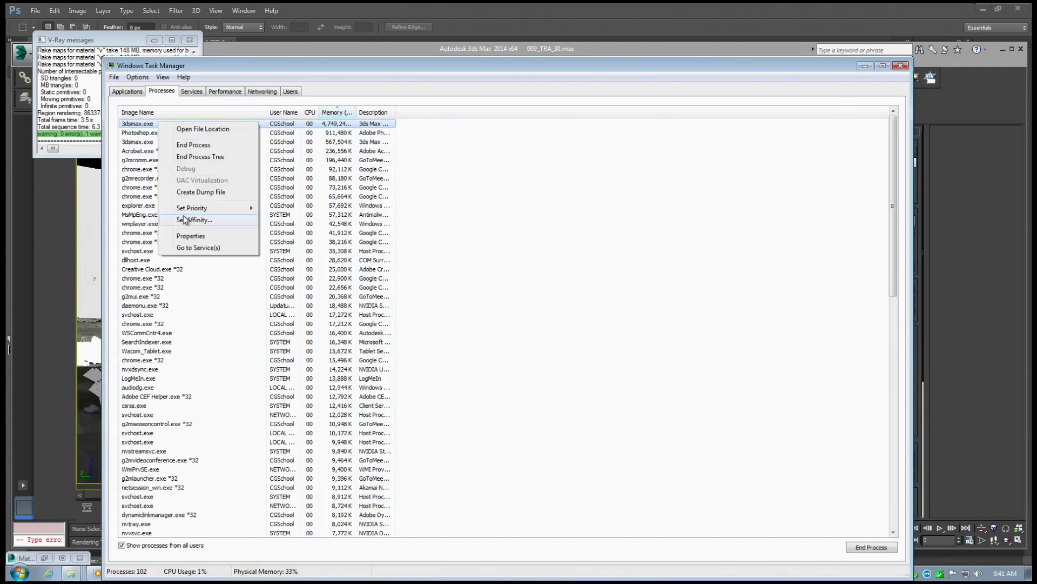
click(183, 221)
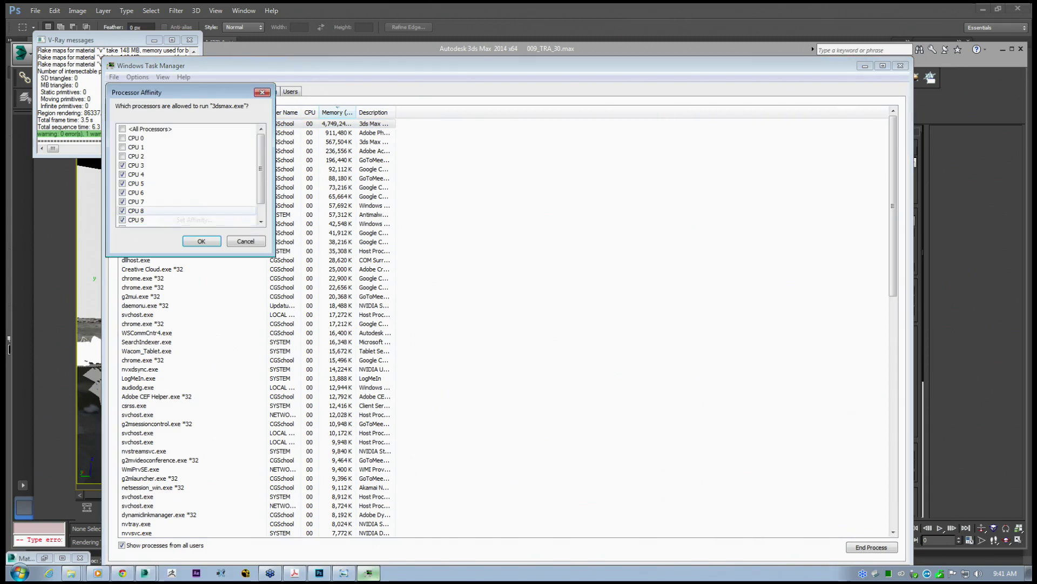
click(202, 241)
click(865, 67)
Render the camera view of 009_TRA_30 into the V-Ray frame buffer, repositioning the buffer window during the render.
click(750, 463)
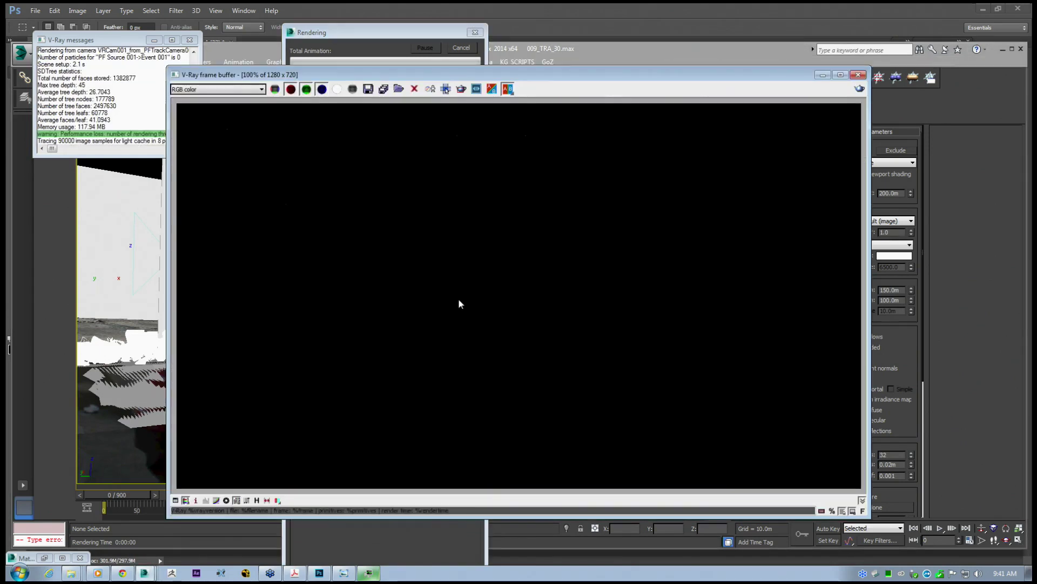
drag(324, 78, 292, 100)
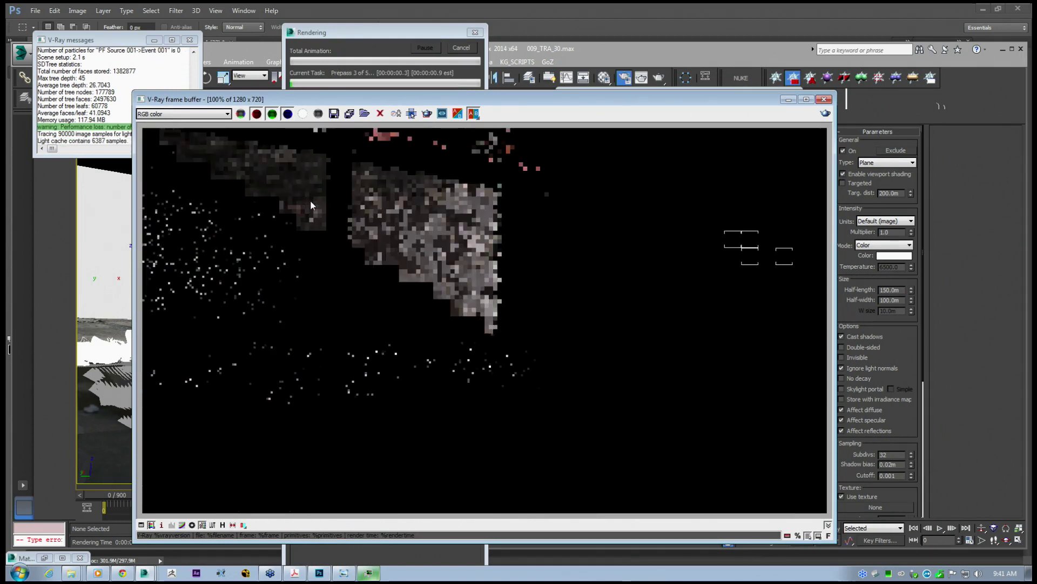
drag(325, 99, 355, 126)
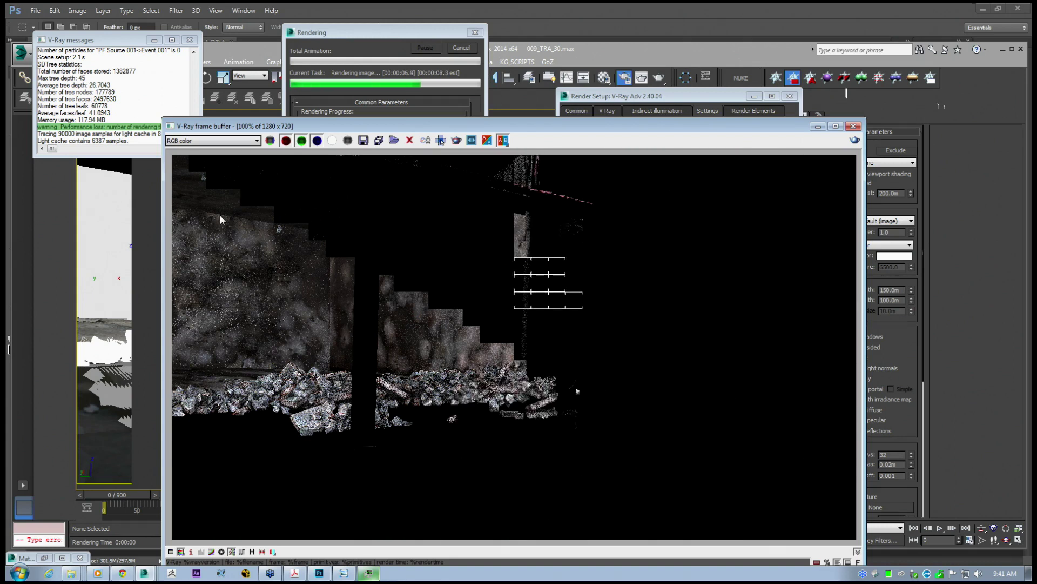
drag(514, 126, 485, 110)
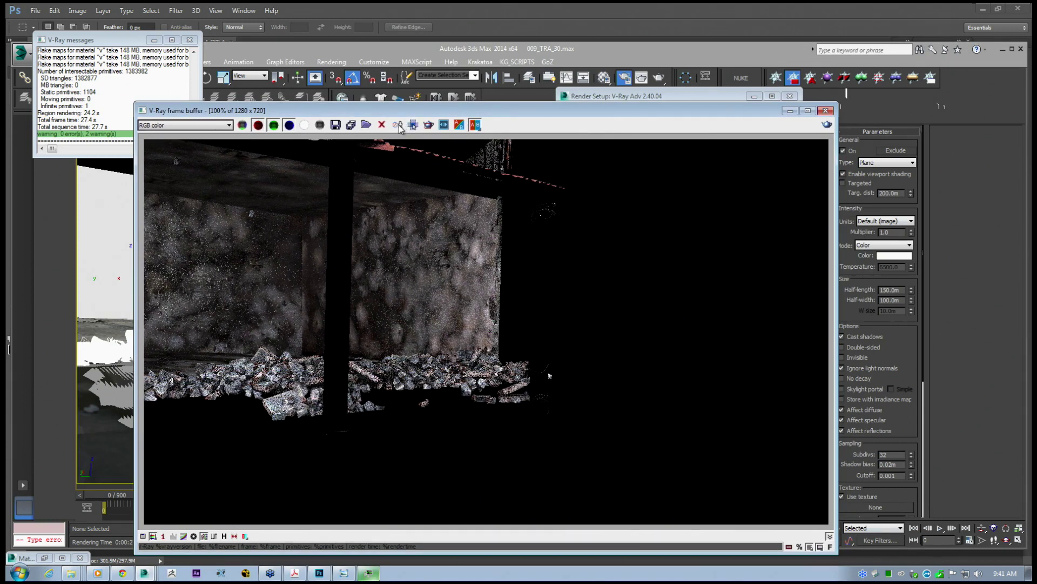
Turn on region rendering and mark several trial regions around the rubble, ending with one over the large blocks beside the front post.
drag(195, 355, 329, 430)
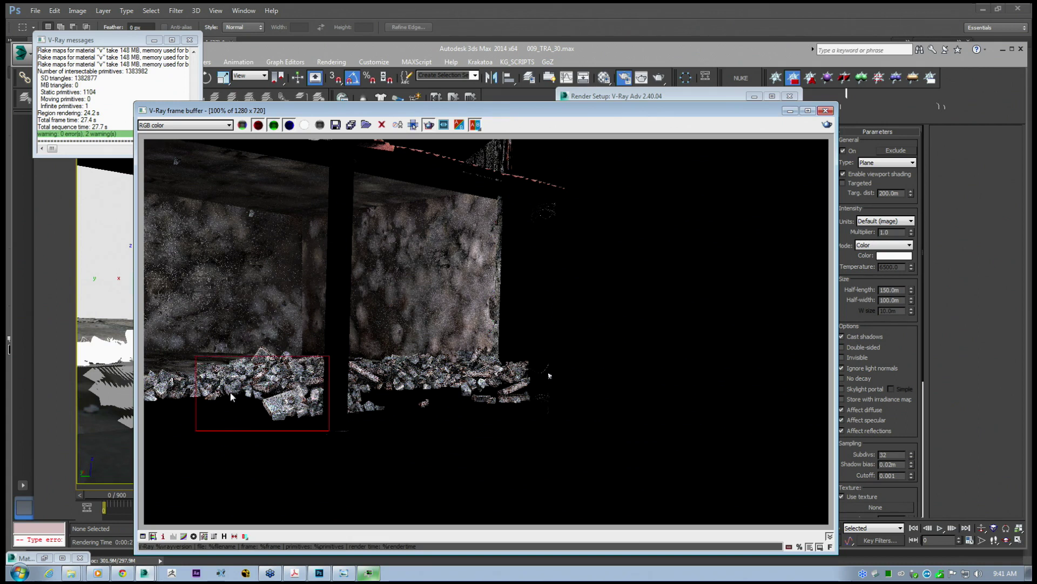
drag(299, 112, 313, 81)
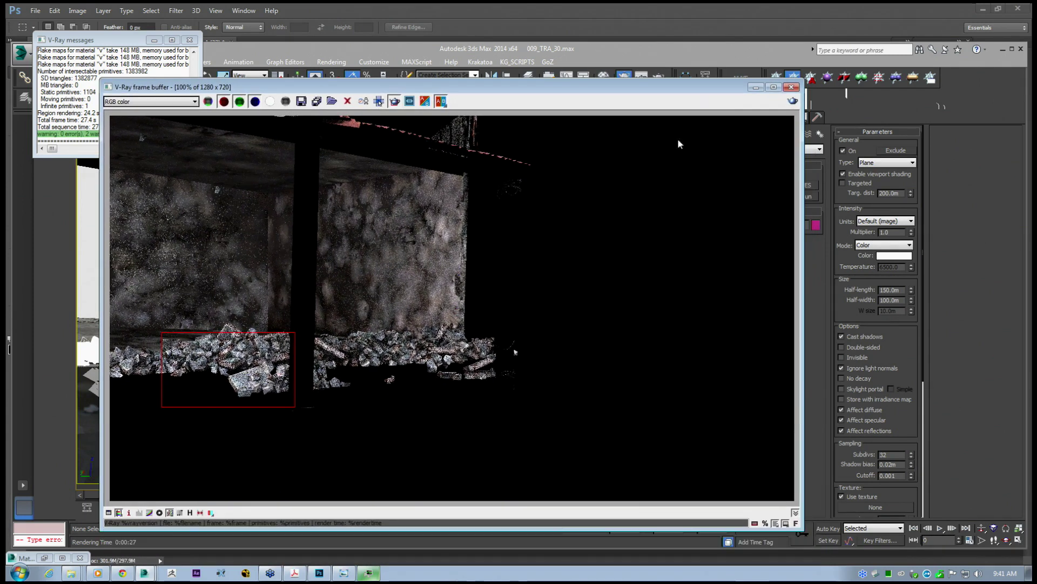
drag(319, 357, 354, 383)
drag(416, 346, 499, 391)
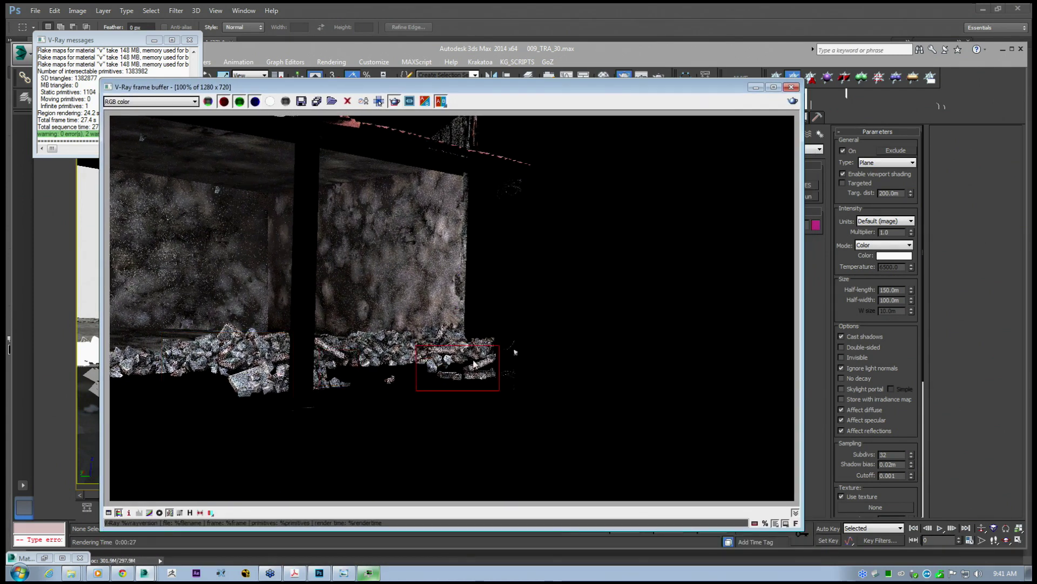
drag(454, 313, 476, 341)
drag(156, 353, 300, 414)
drag(252, 87, 277, 86)
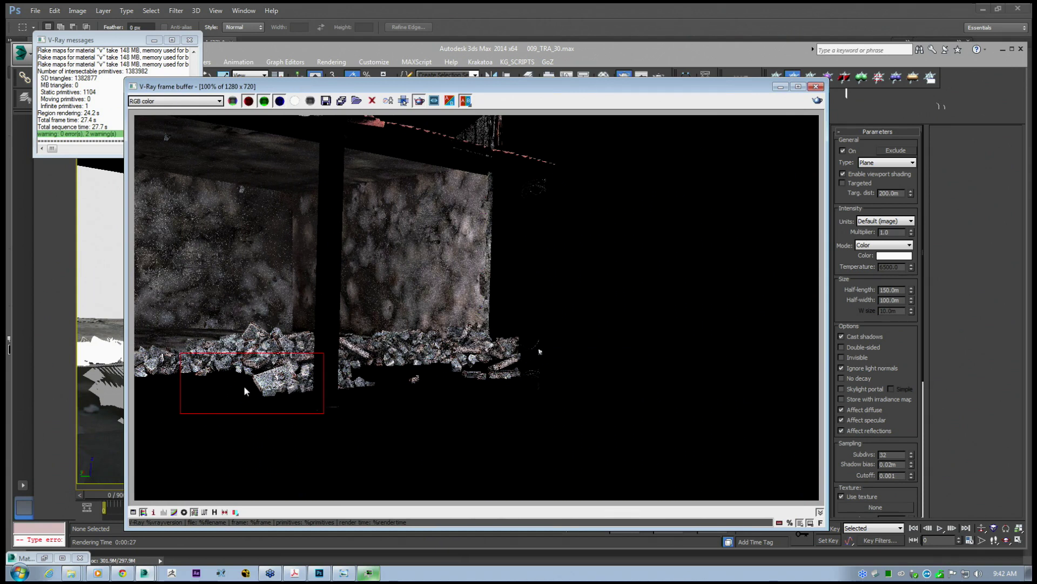
Inspect the rubble and wall noise in the color render at 200% and return to 100%.
scroll(245, 390, up, 2)
scroll(244, 390, down, 2)
scroll(244, 391, up, 2)
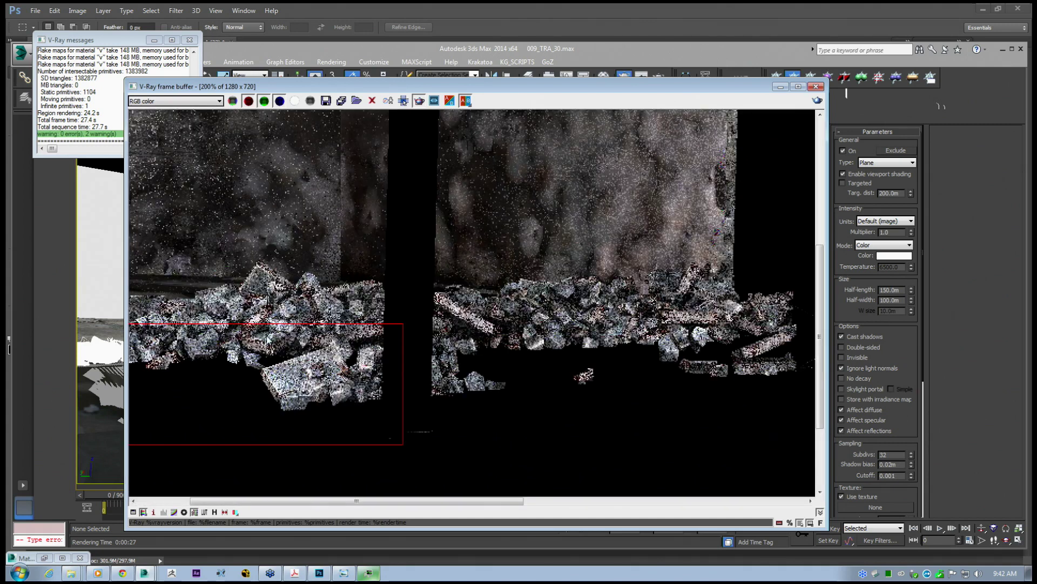
scroll(280, 325, down, 2)
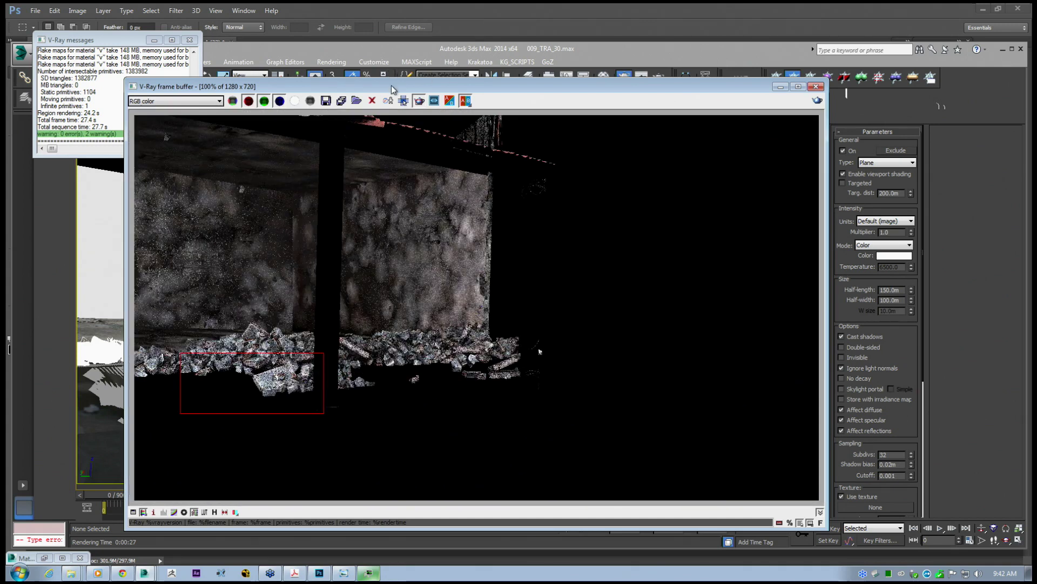
drag(391, 89, 404, 89)
Compare the render's color and alpha channels, and examine the alpha around the posts, rubble and ground at 200%.
click(316, 102)
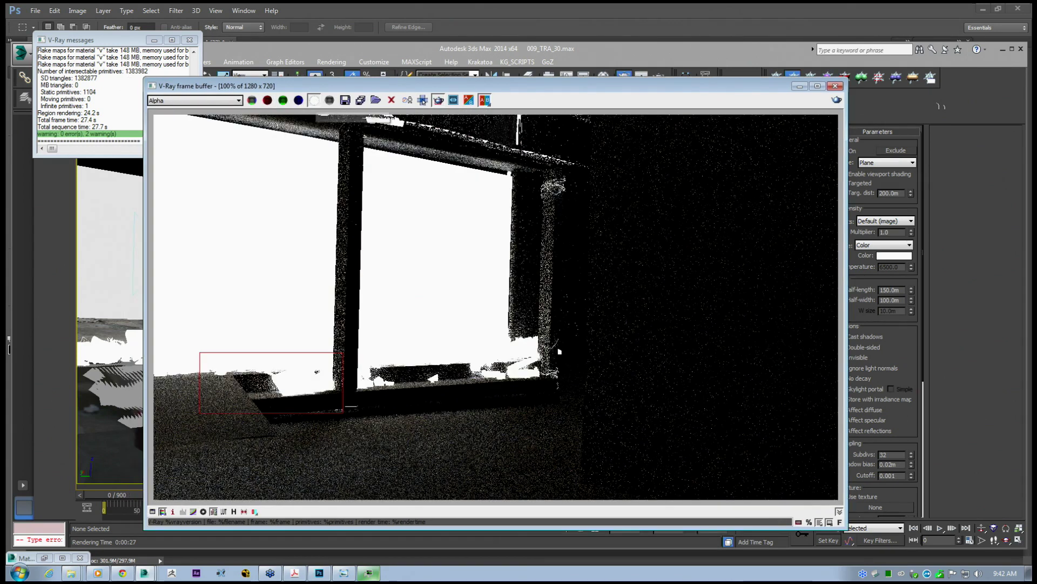
click(316, 102)
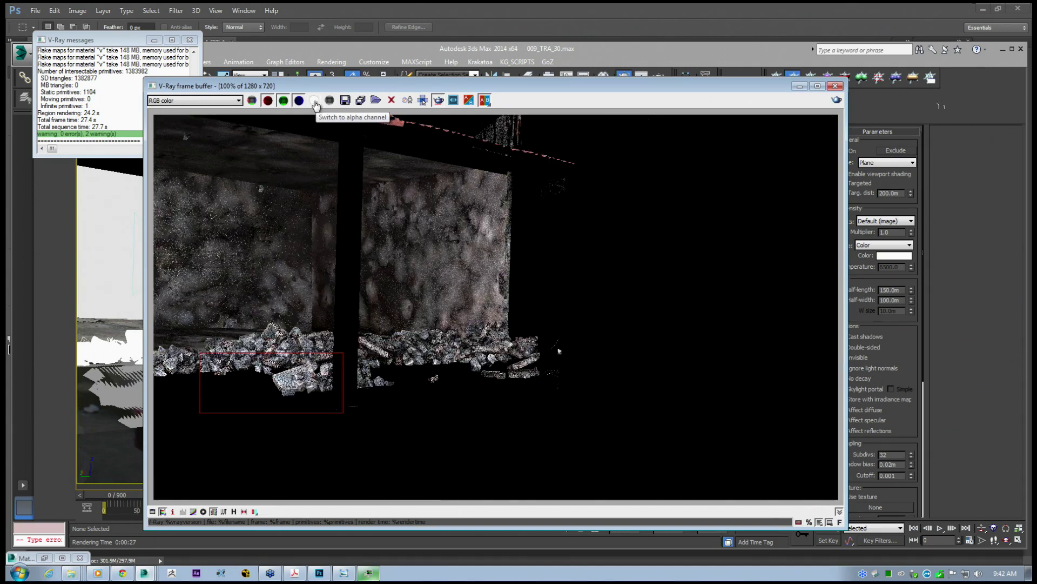
click(315, 102)
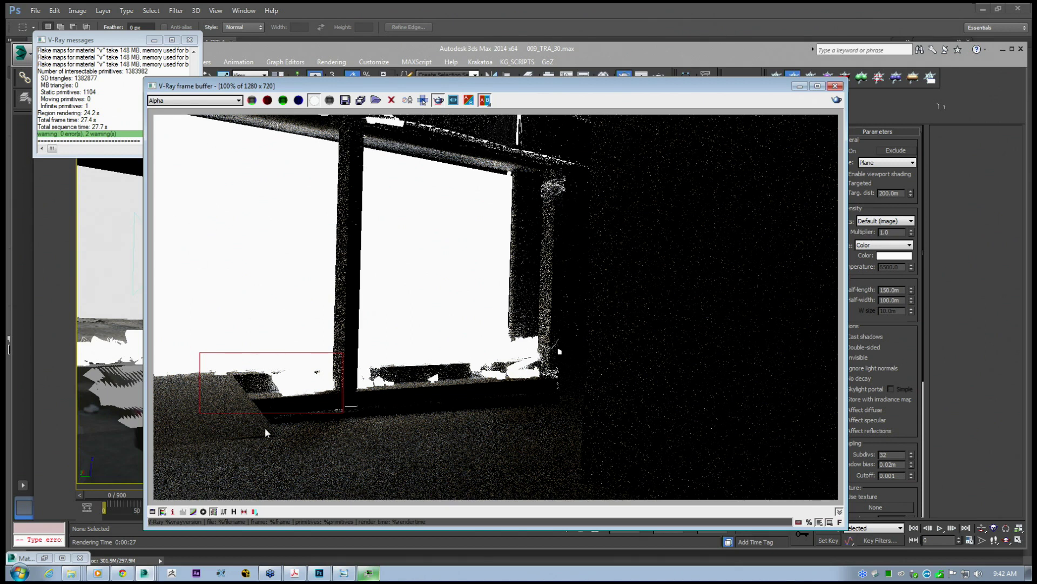
scroll(282, 442, up, 1)
middle_drag(290, 405, 480, 371)
middle_drag(298, 358, 275, 346)
middle_drag(595, 350, 309, 360)
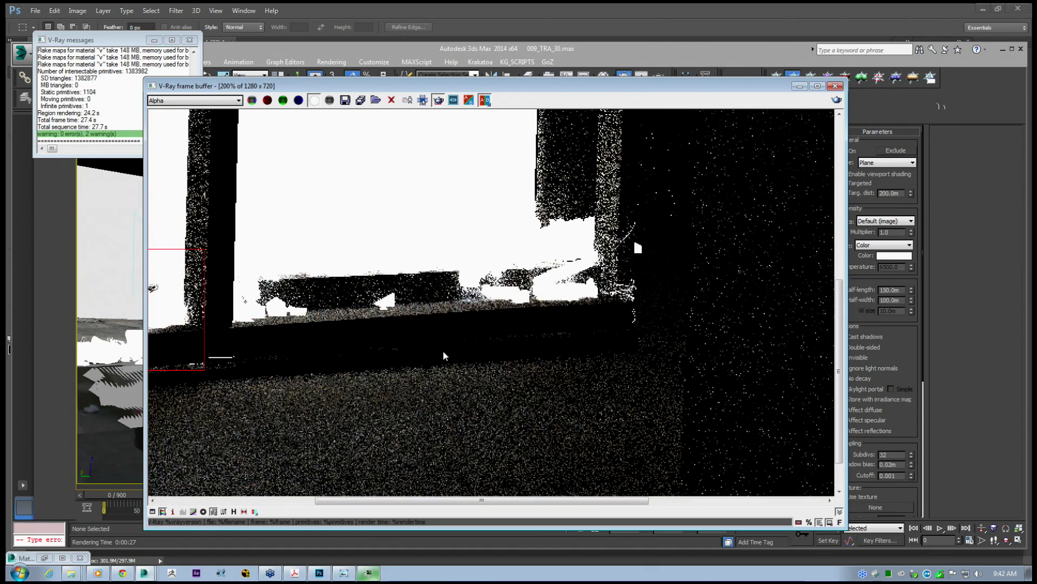
middle_drag(590, 281, 594, 359)
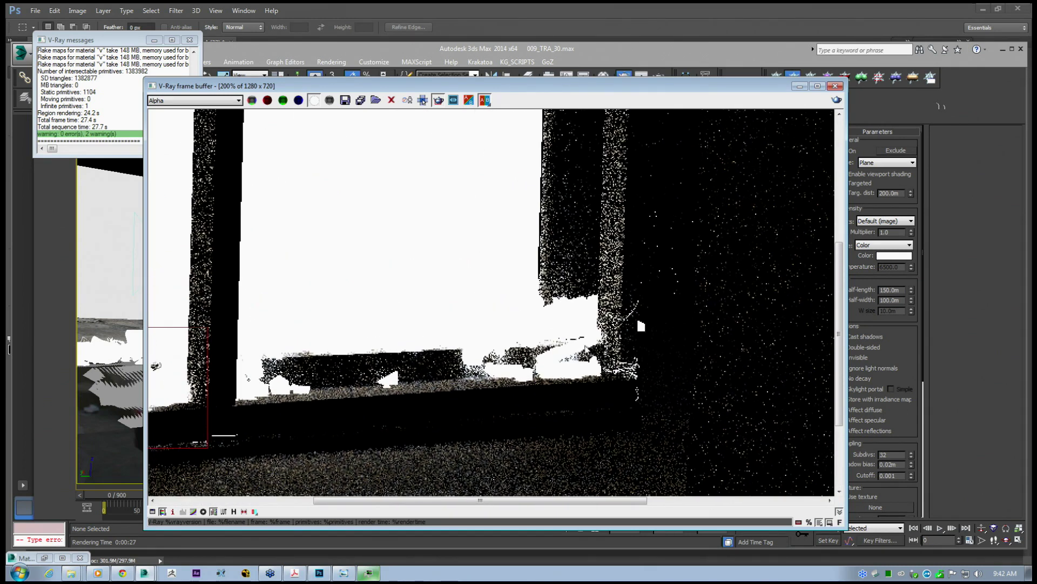
middle_drag(568, 306, 585, 366)
scroll(579, 370, down, 1)
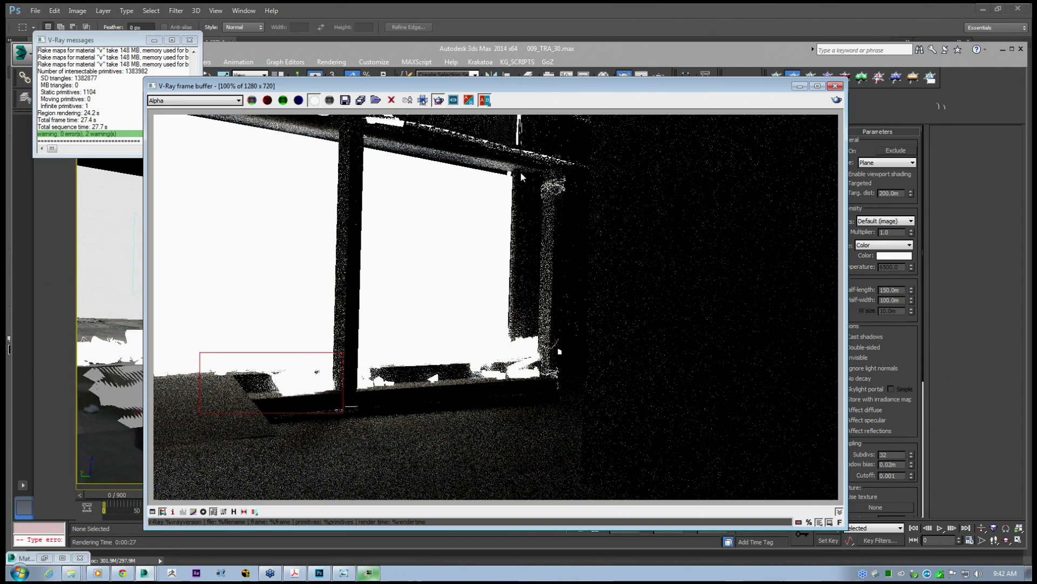
drag(493, 91, 516, 83)
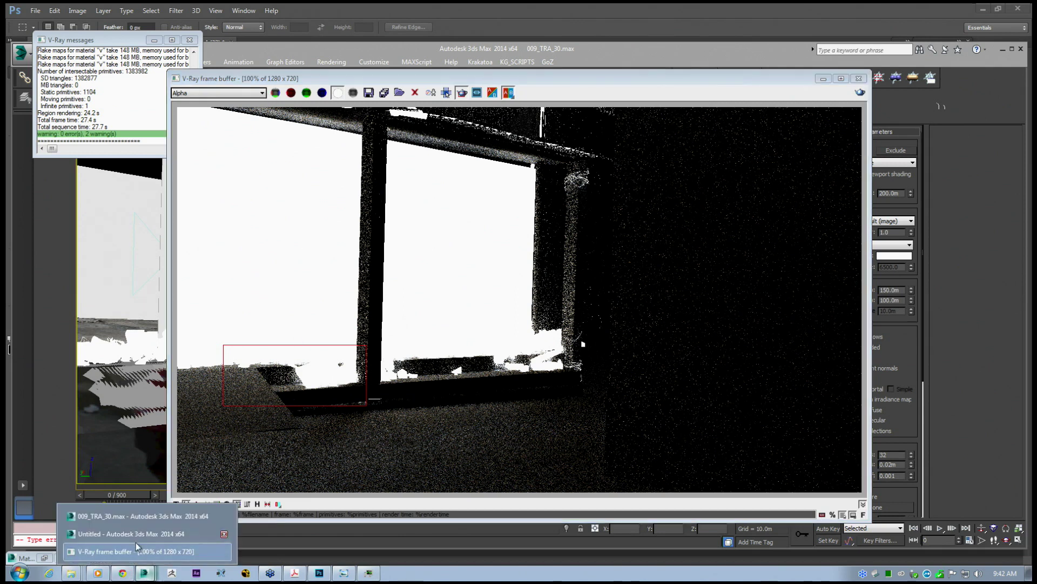
In the untitled 3ds Max session, open 009_TRA_30_Base Geometry_rescaled from the MODEL folder of DAY 03_VFX\MAX.
click(133, 541)
click(25, 48)
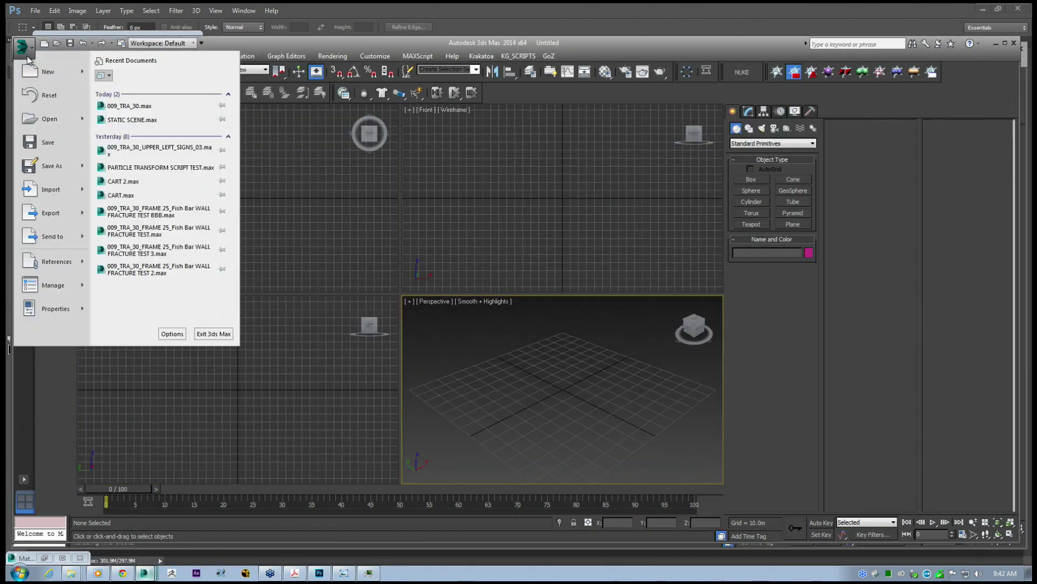
click(53, 119)
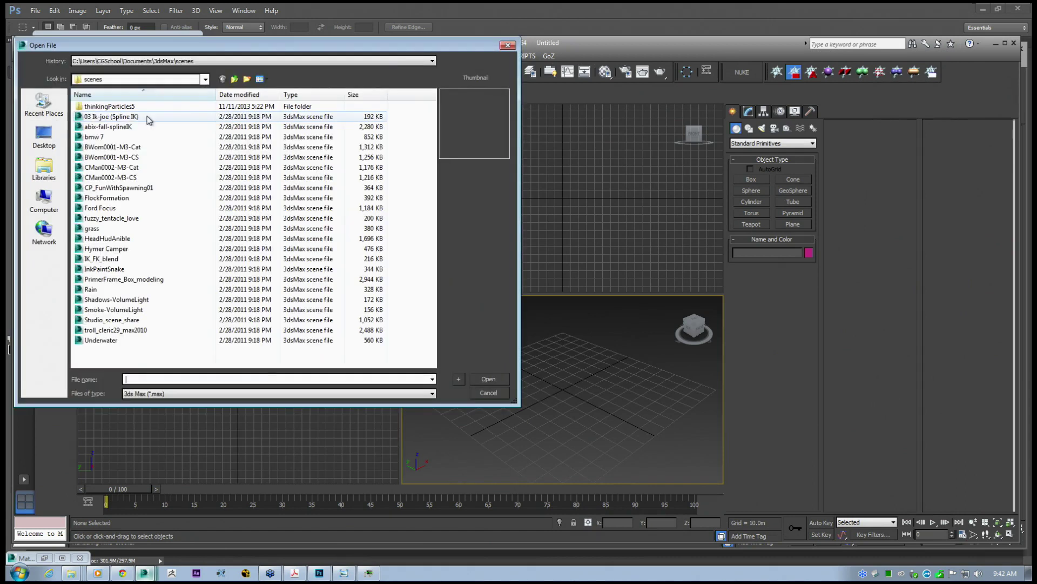
click(135, 61)
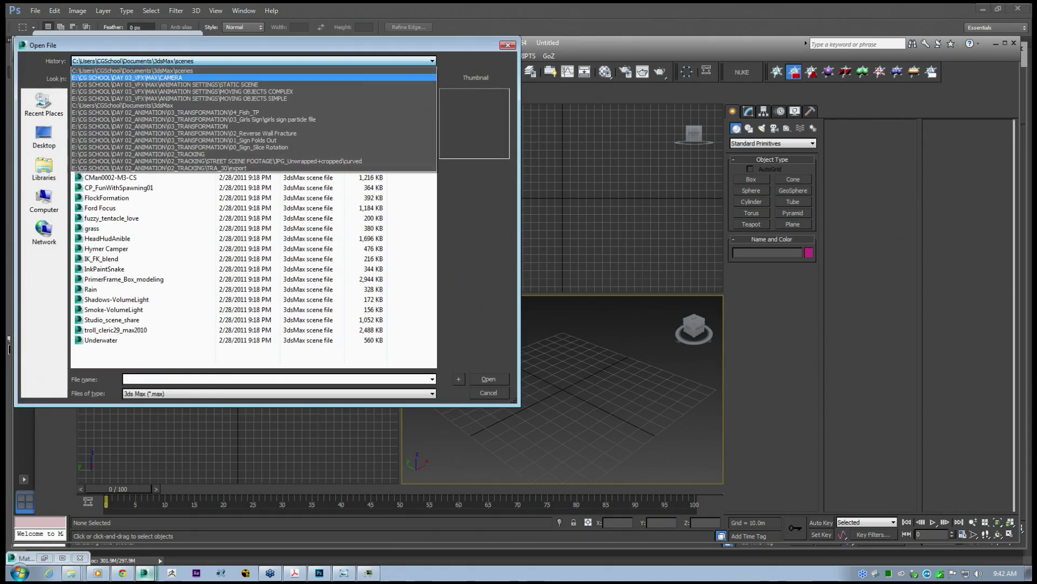
click(134, 78)
click(234, 79)
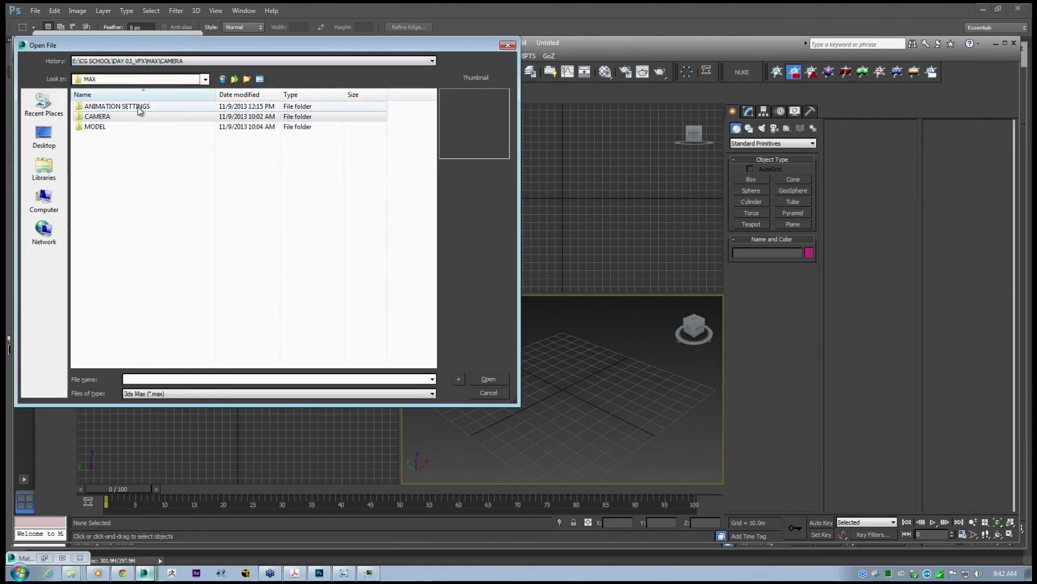
double_click(96, 128)
click(126, 118)
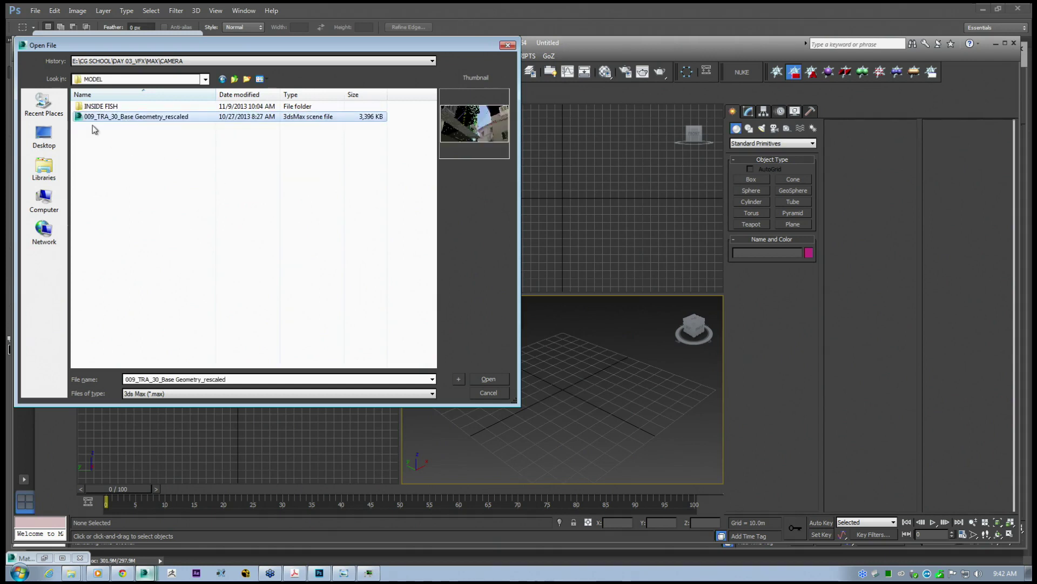
click(487, 379)
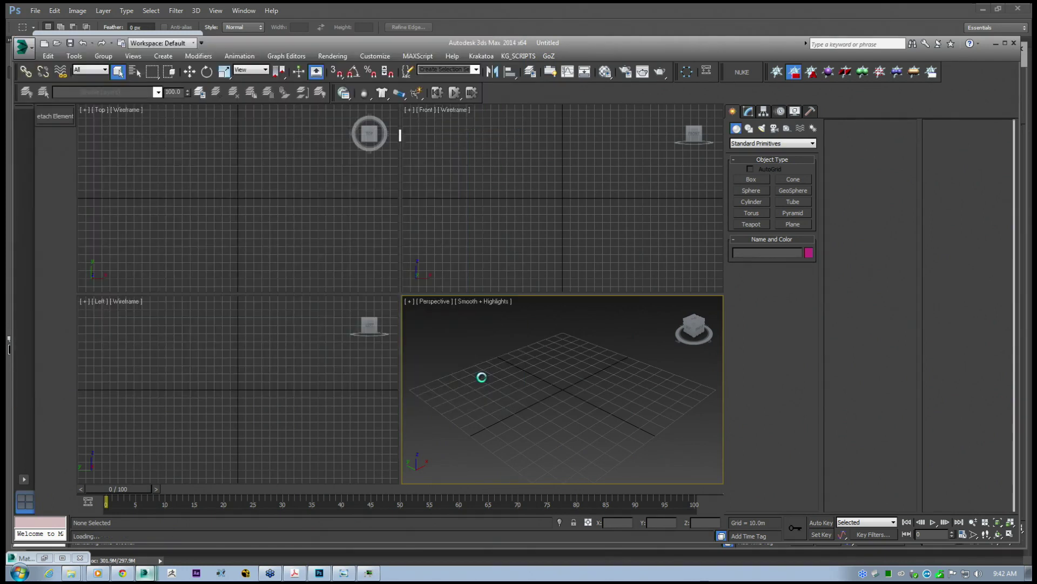
Continue past the missing external files and student version notices to finish loading the base geometry scene.
click(505, 379)
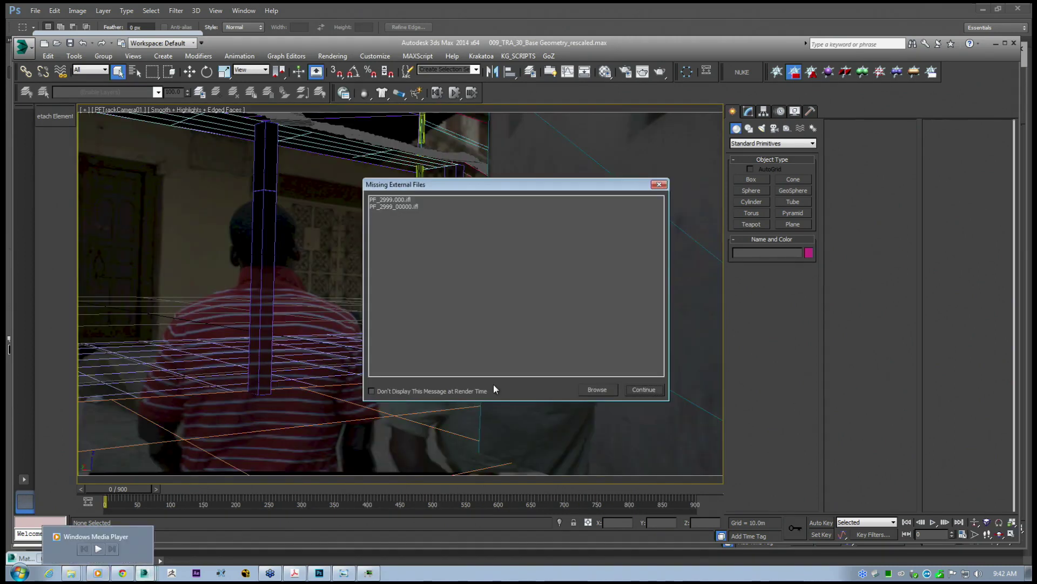
click(648, 390)
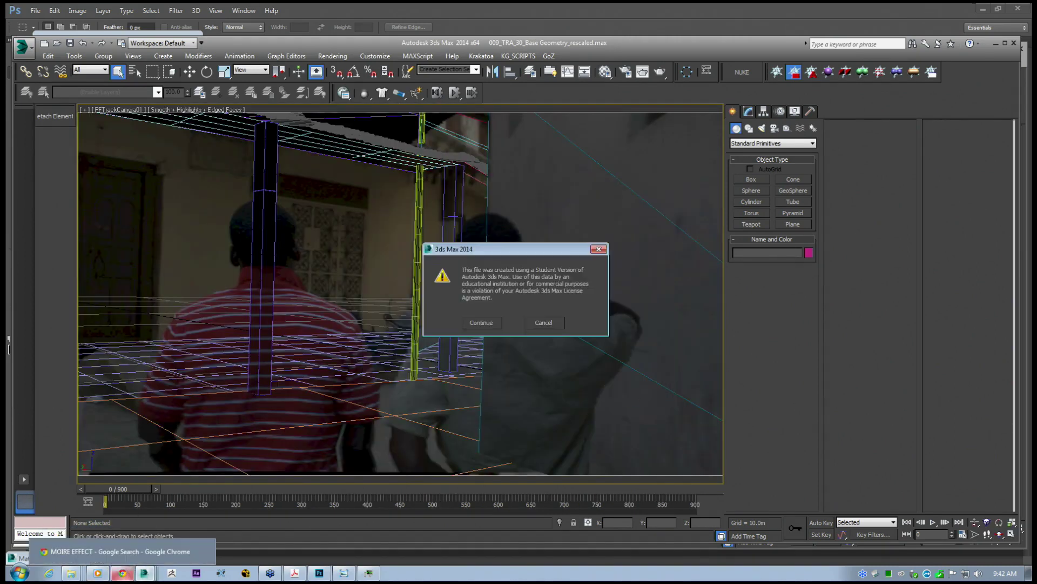
click(122, 573)
click(811, 79)
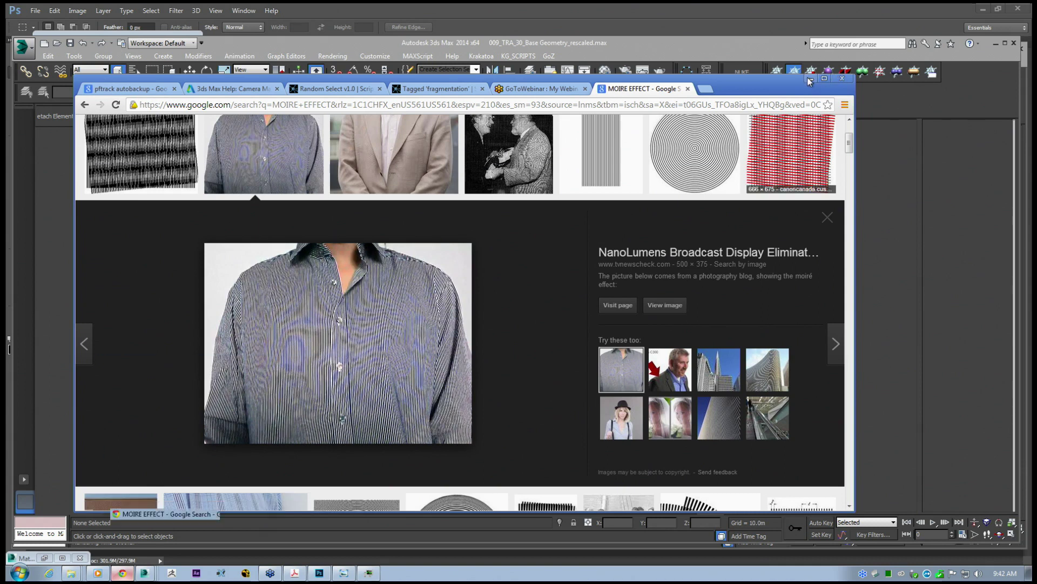
click(477, 327)
Return to the 009_TRA_30.max session and switch its frame buffer from alpha back to RGB color.
click(145, 572)
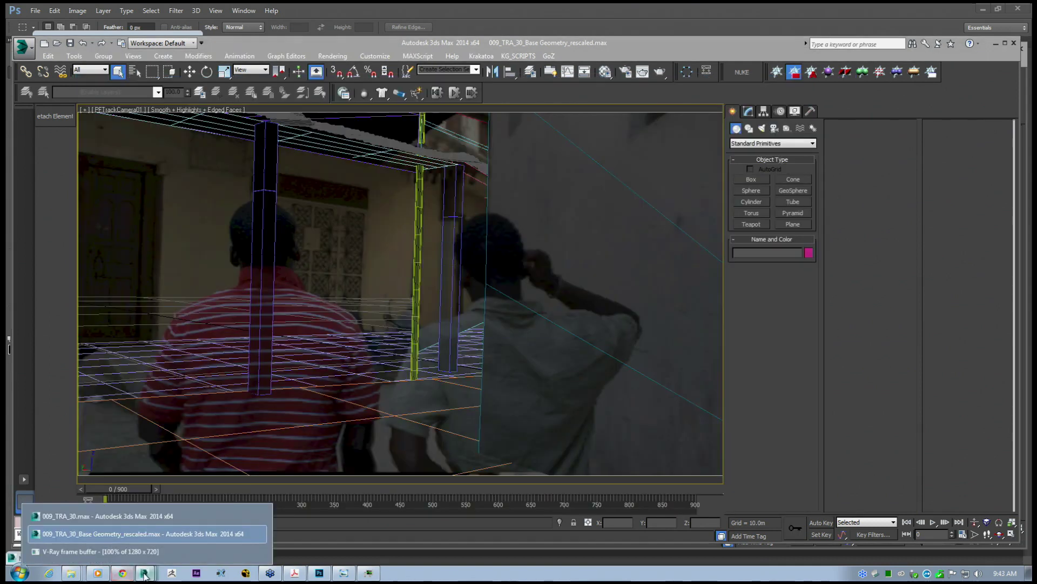
click(129, 517)
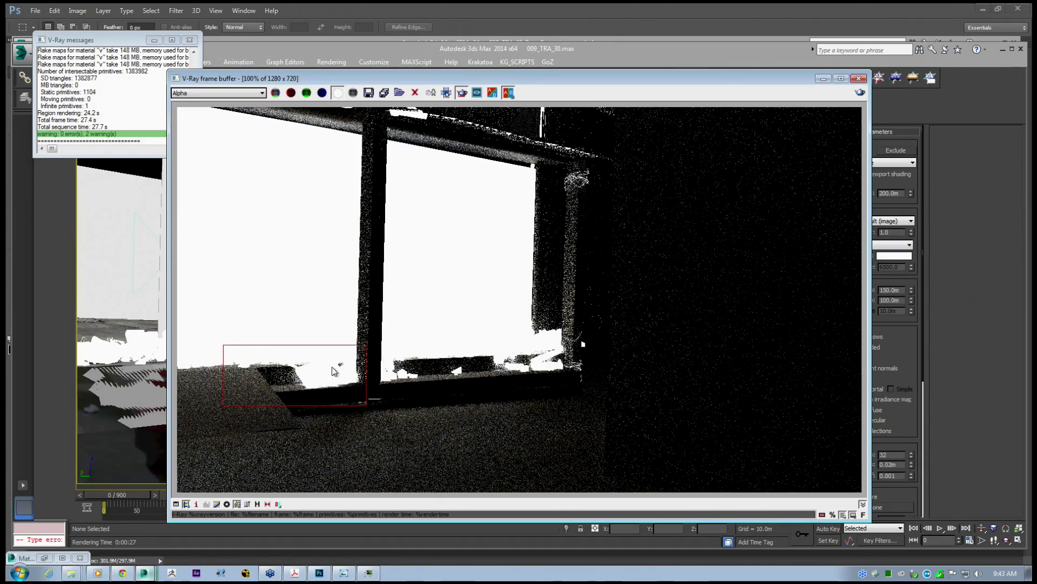
click(336, 93)
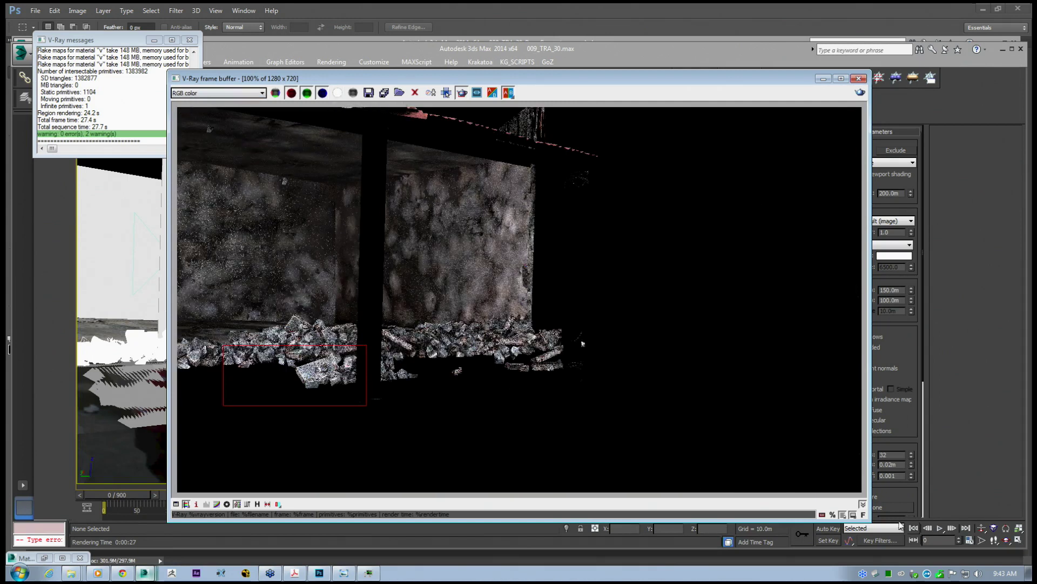
Redraw the render region over different rubble and wall areas, finishing around the large blocks in front of the post.
drag(405, 304, 472, 358)
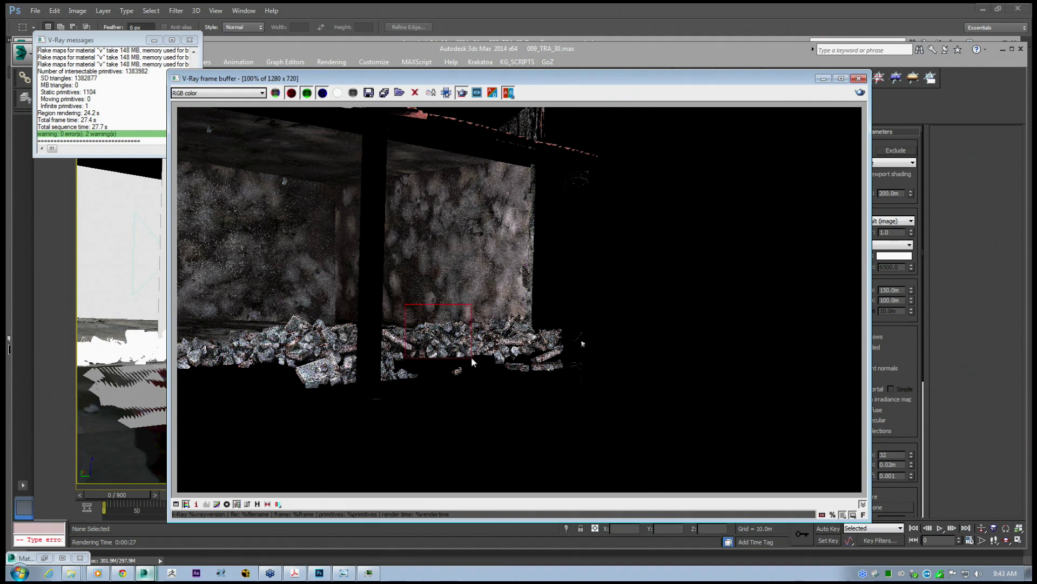
drag(495, 307, 597, 352)
drag(431, 281, 512, 340)
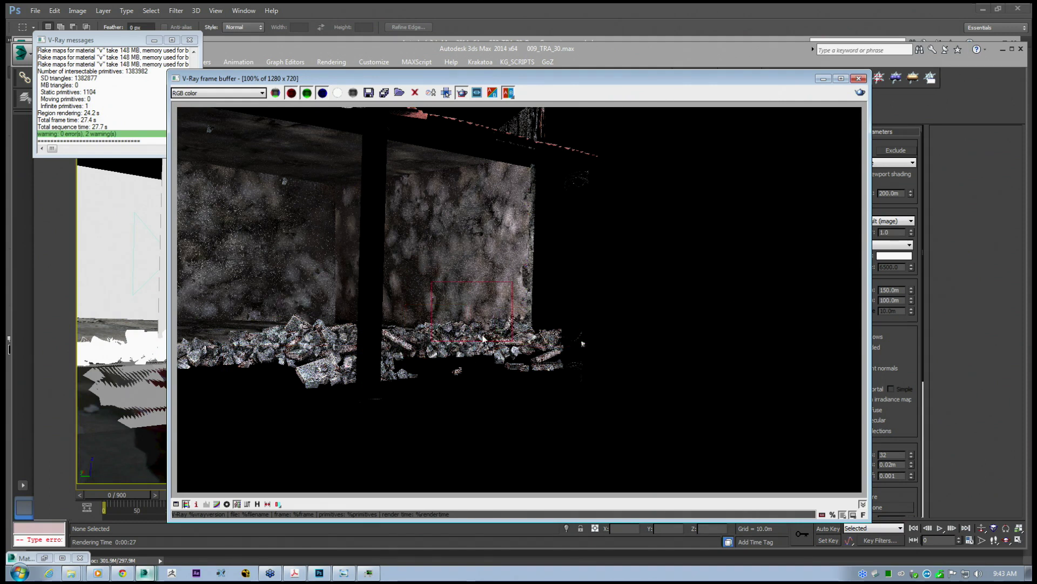
drag(265, 345, 372, 409)
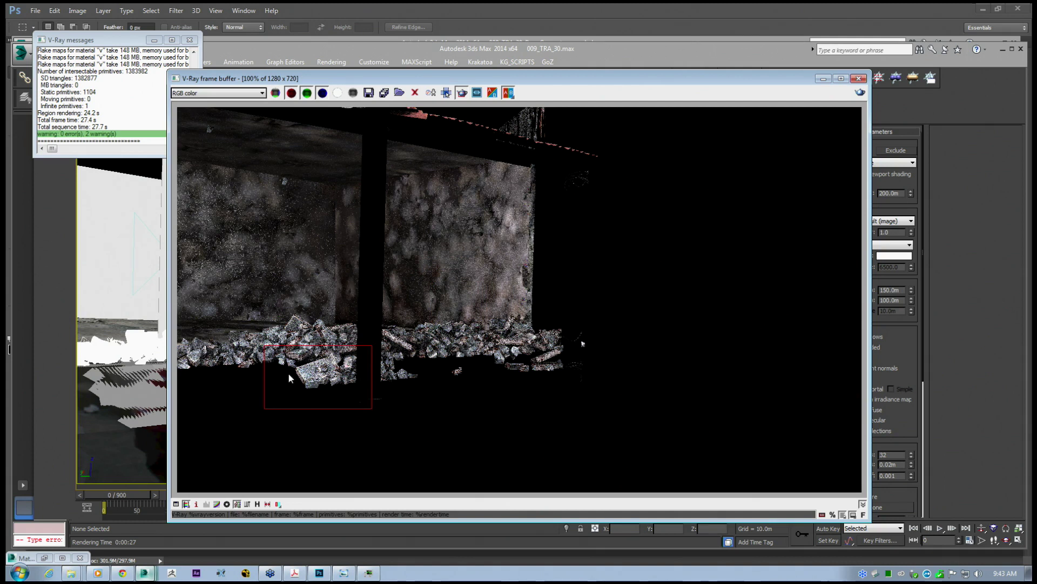
Clear the V-Ray frame buffer and message windows out of view and move the 009_TRA_30 timeline to frame 100.
drag(354, 83, 310, 103)
click(800, 101)
click(155, 39)
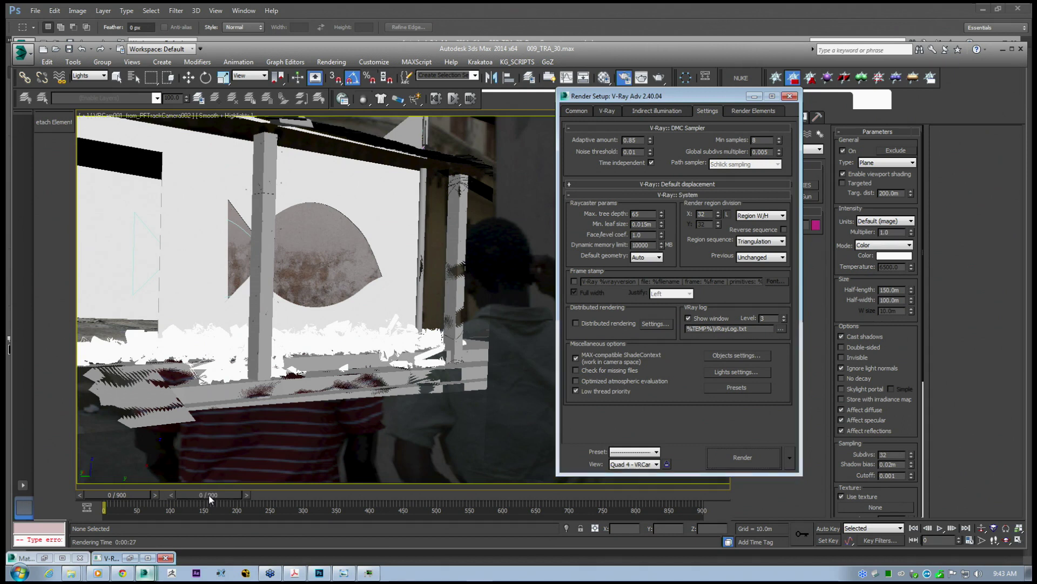
click(209, 495)
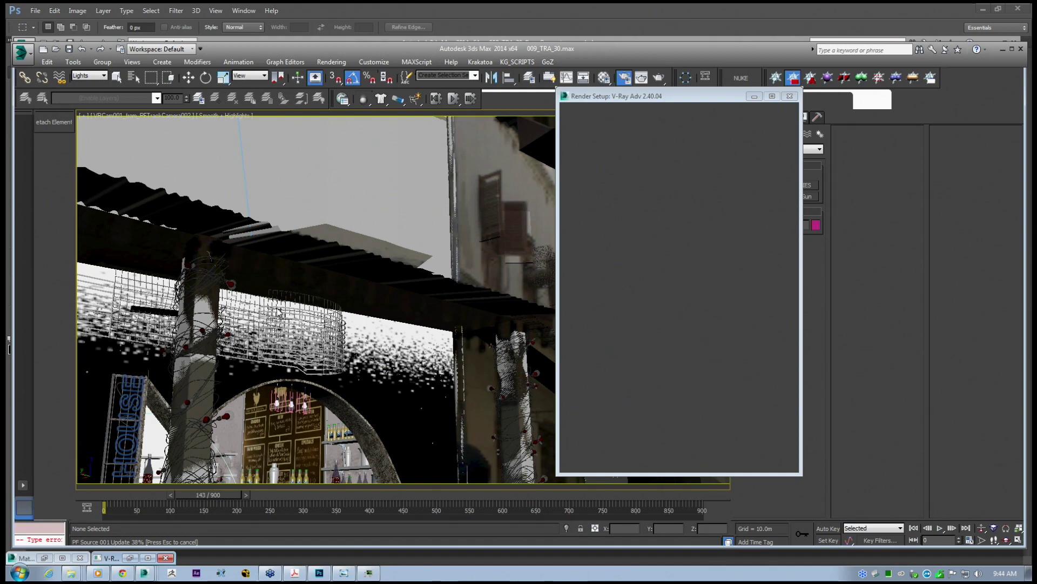
drag(946, 539, 890, 542)
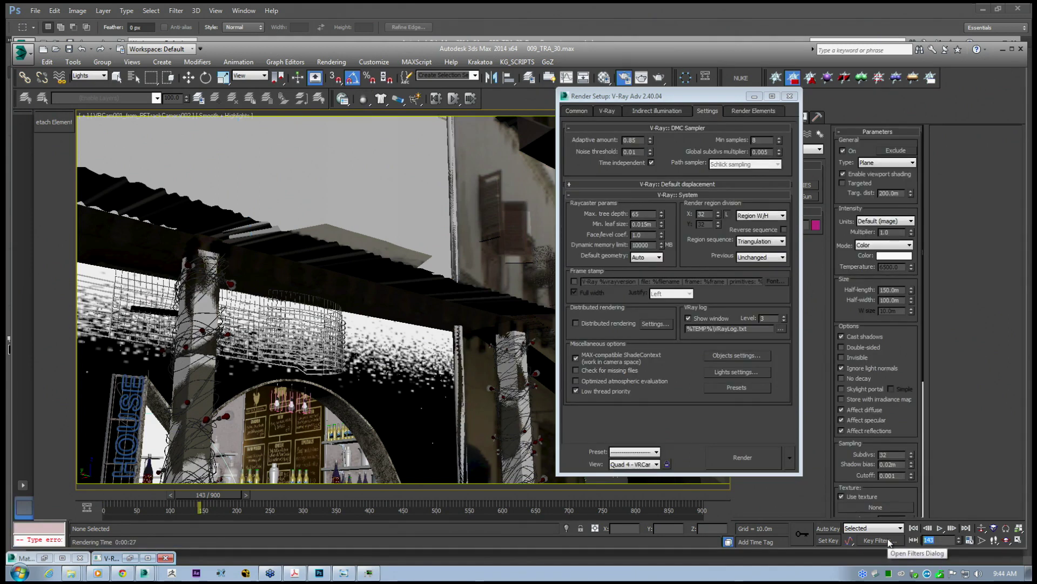
key(Return)
Switch to the base geometry session, select the merge wall object in a perspective view, and open its wrapper material for inspection.
mouse_move(143, 573)
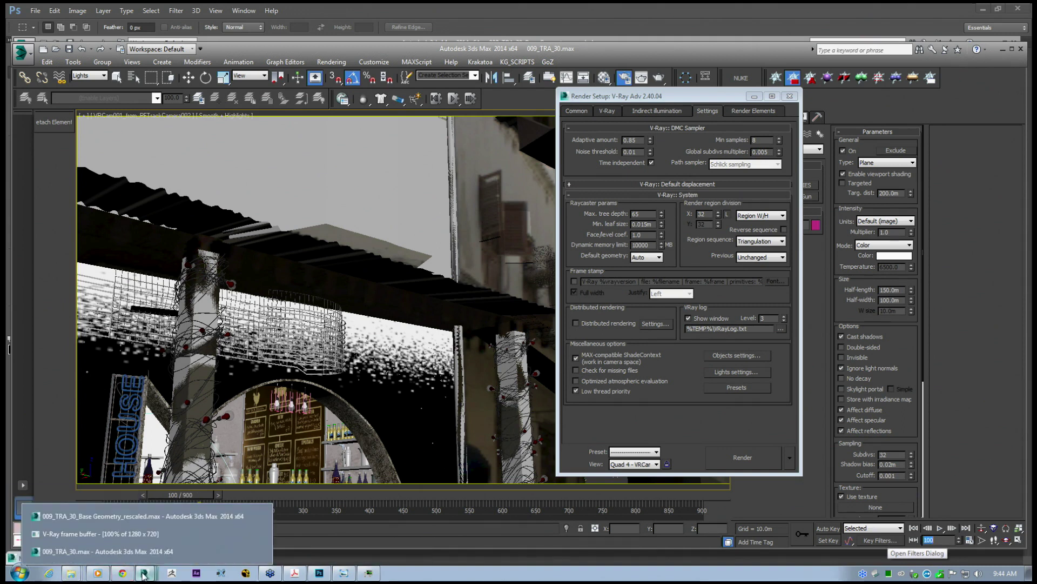
click(108, 516)
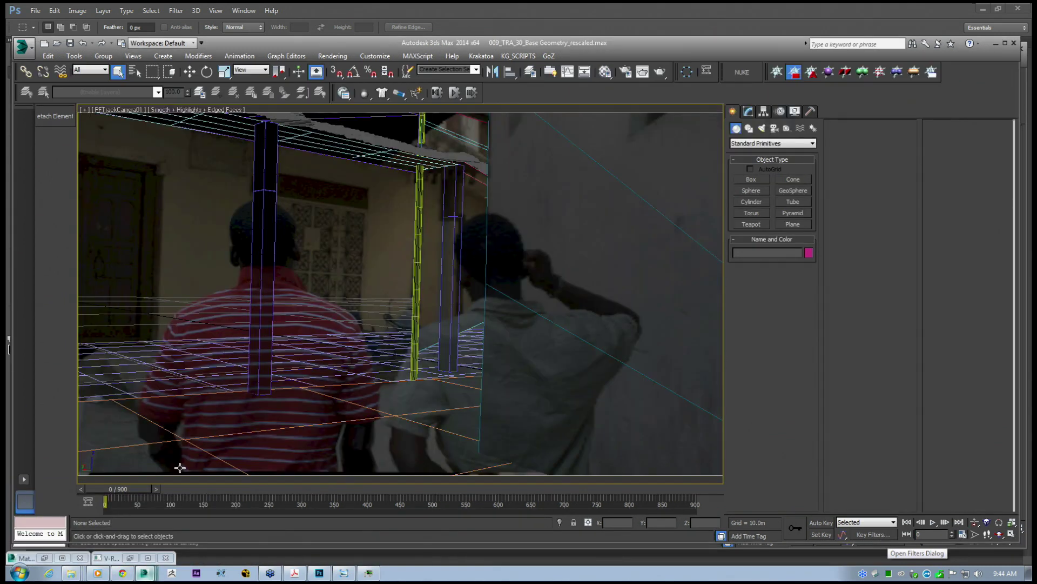
key(Up)
alt+middle_drag(333, 299, 481, 244)
click(189, 71)
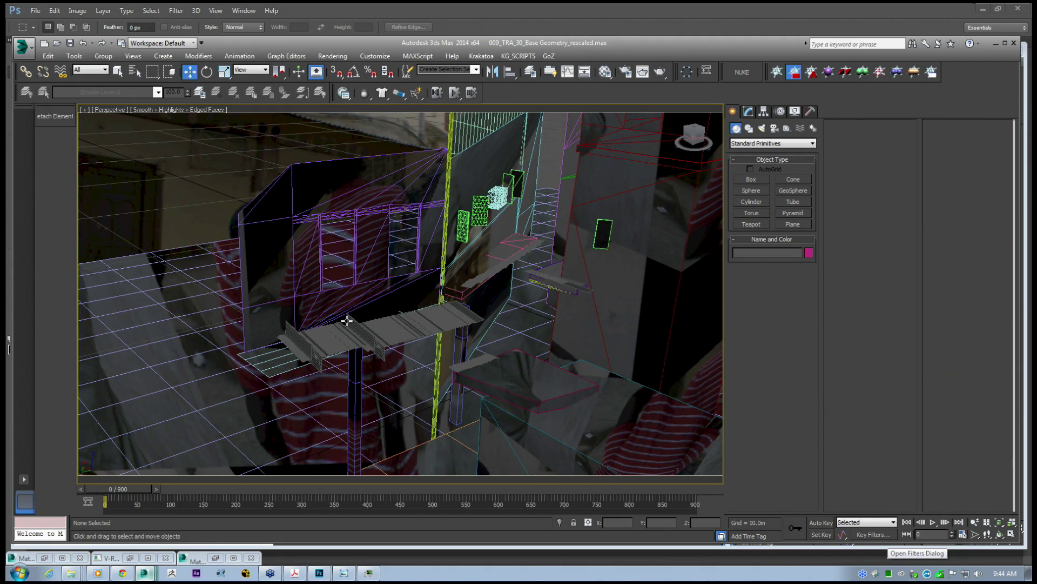
click(356, 304)
click(606, 72)
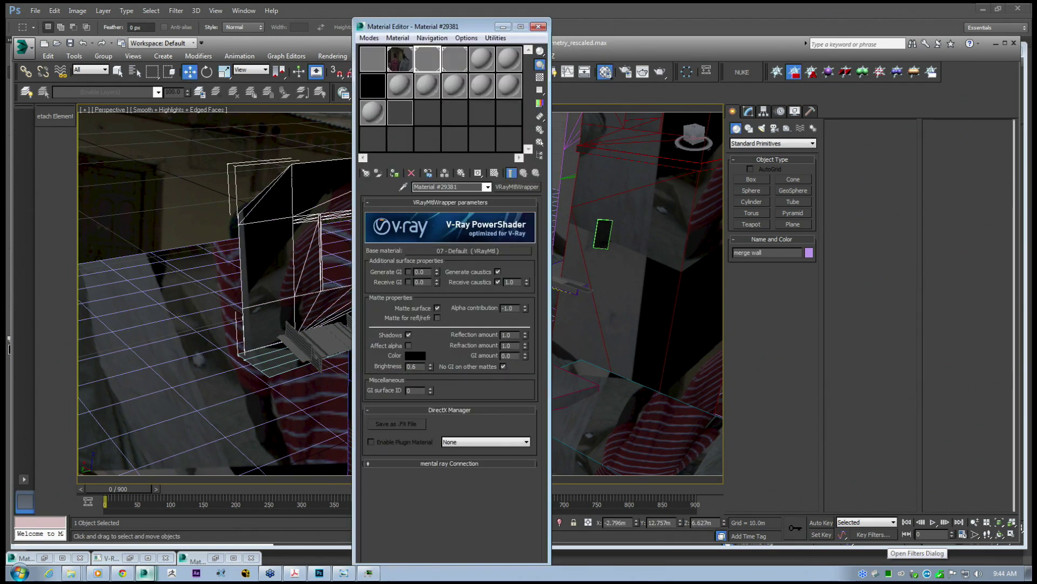
drag(435, 22, 724, 68)
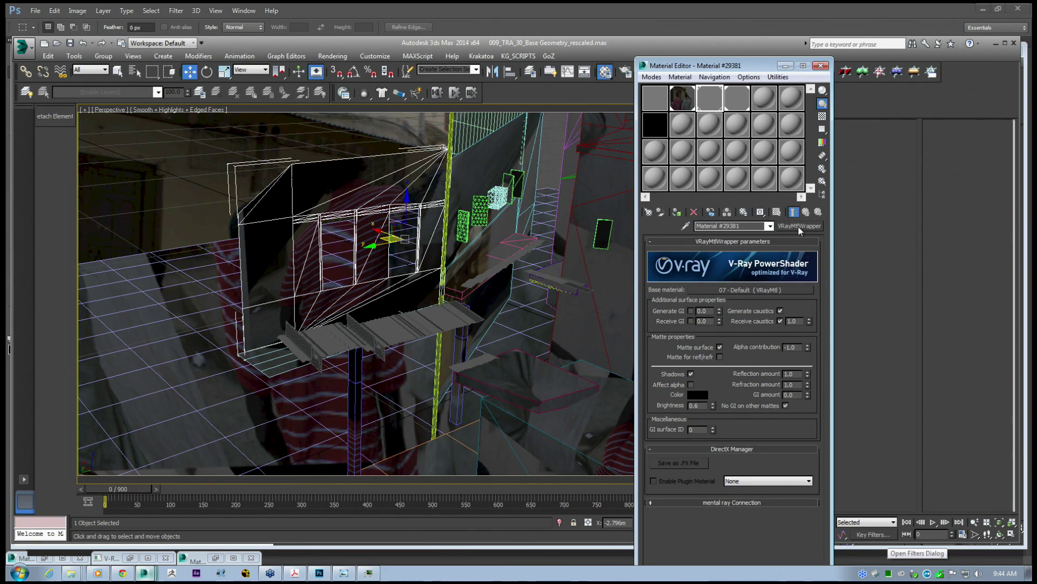
drag(703, 66, 690, 50)
Examine the wrapper's base material and its camera-projected diffuse map, and return to the VRayMtlWrapper parameters.
click(723, 274)
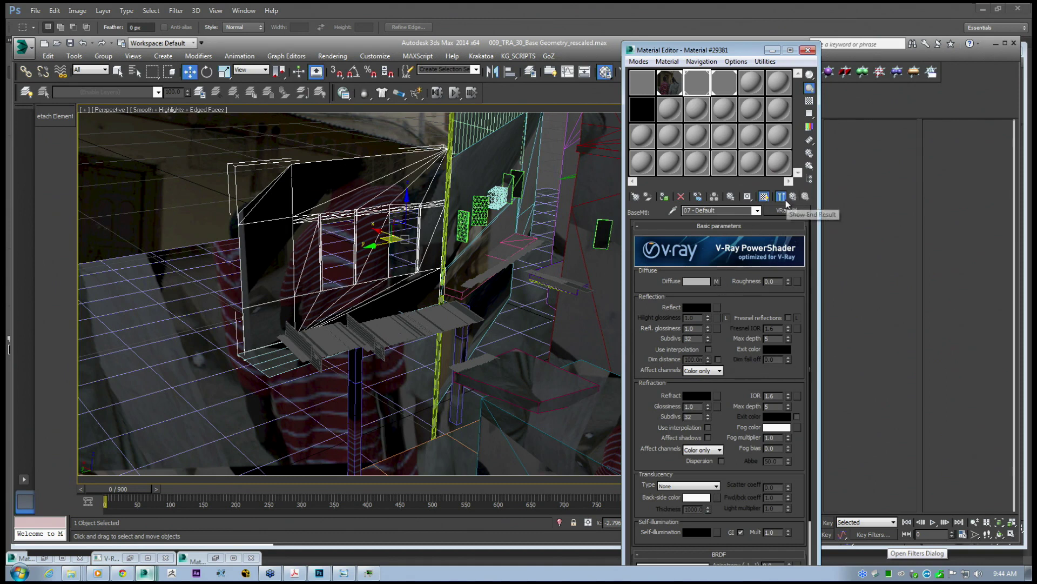
click(717, 281)
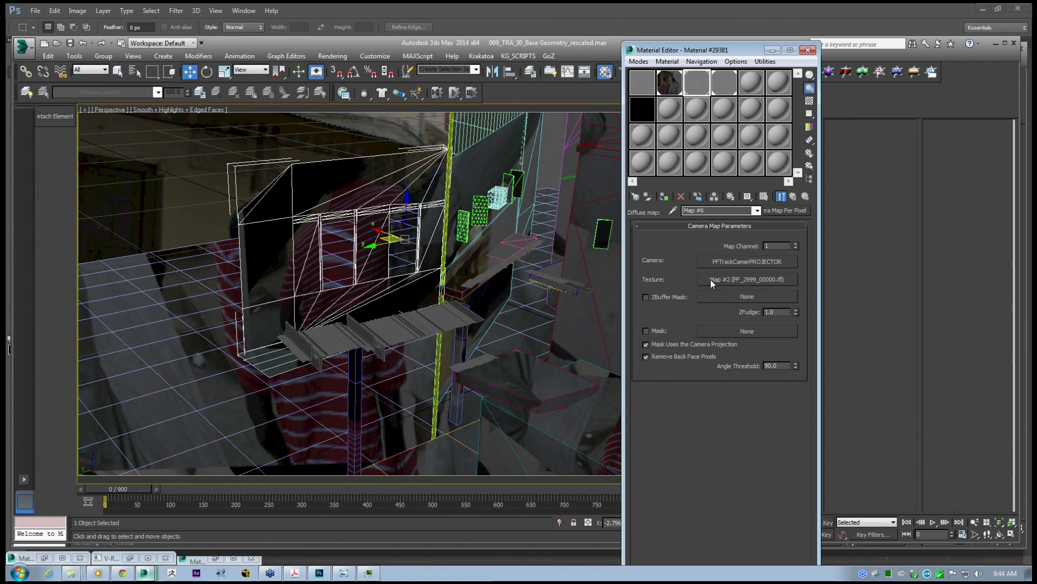
middle_drag(475, 460, 517, 294)
middle_drag(532, 357, 528, 360)
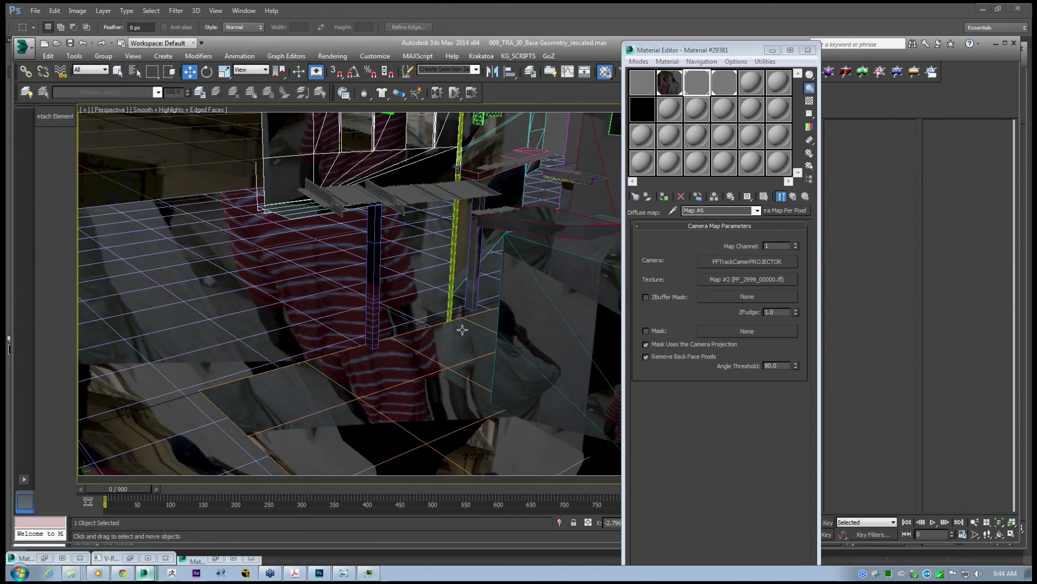
middle_drag(462, 375, 460, 371)
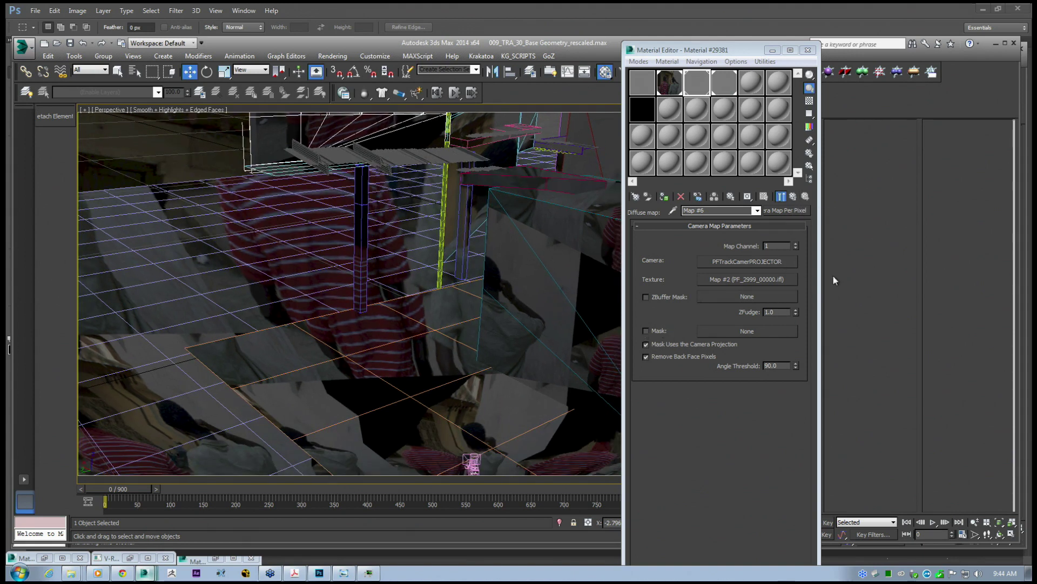
click(794, 198)
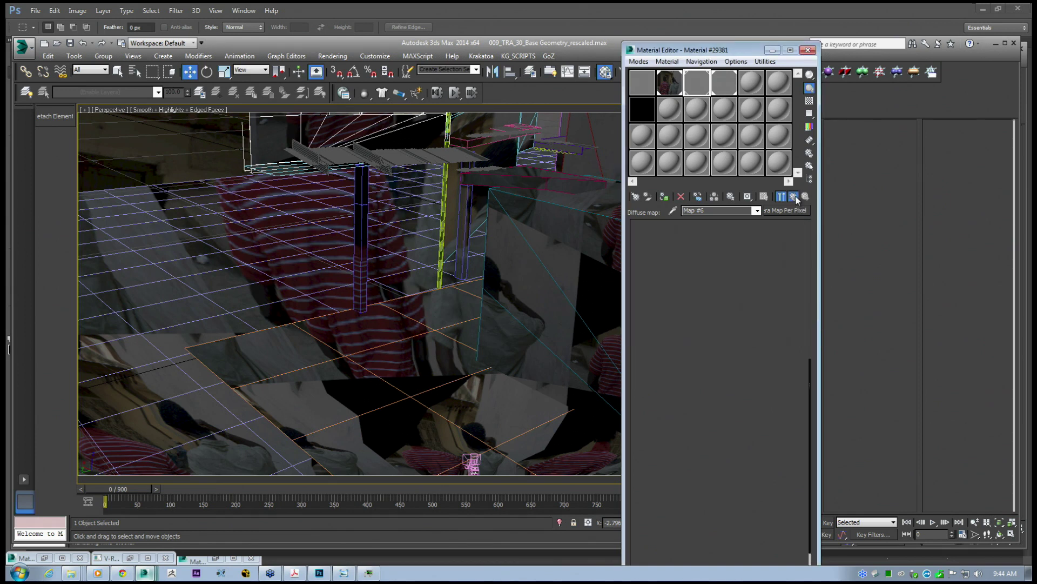
click(793, 198)
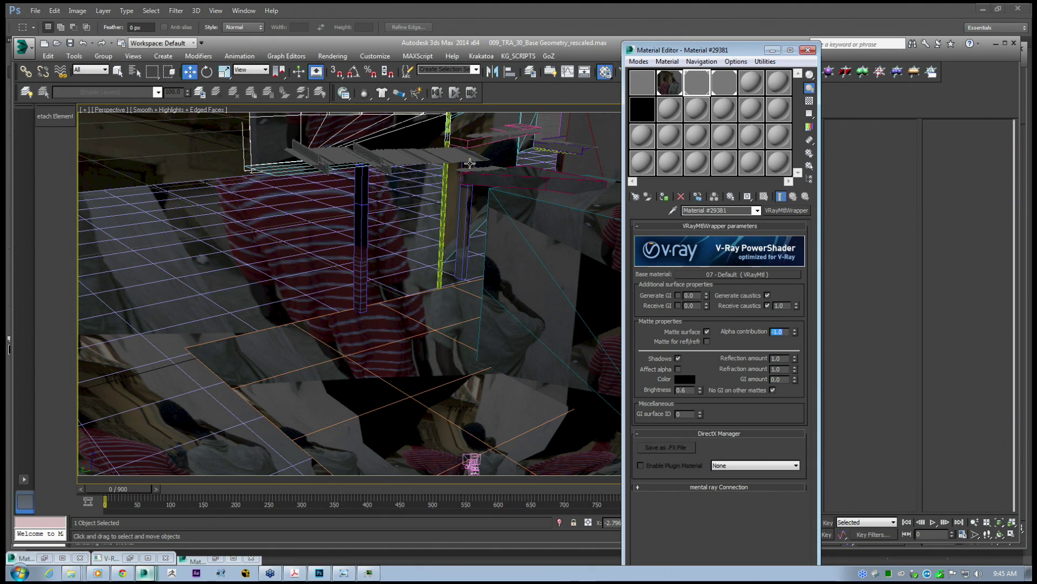
Return the viewport to the PFTrackCamera01 view and select the front post in front of the red-striped shirt.
middle_drag(451, 244, 397, 269)
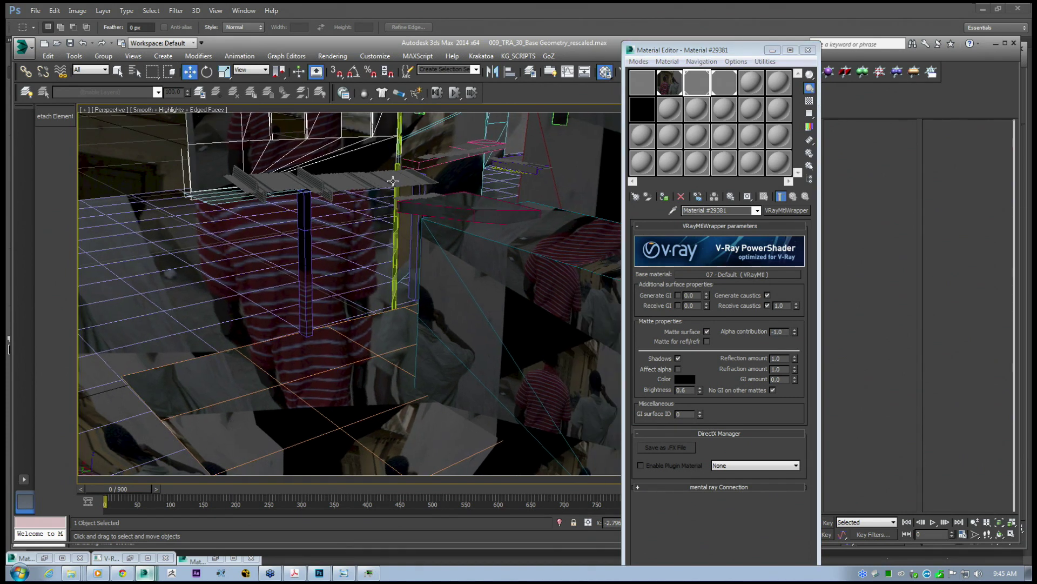
click(780, 332)
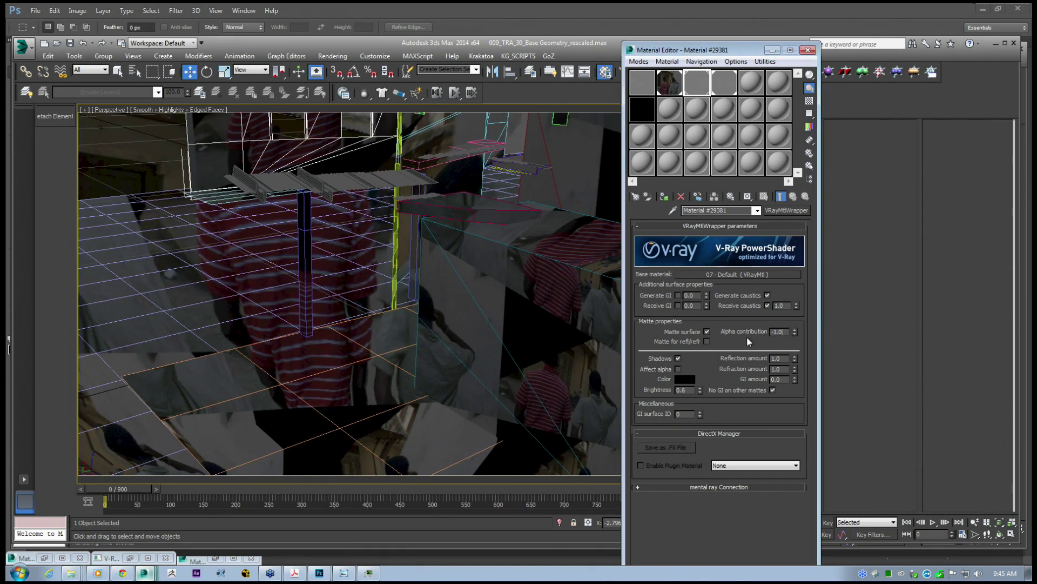
middle_click(381, 282)
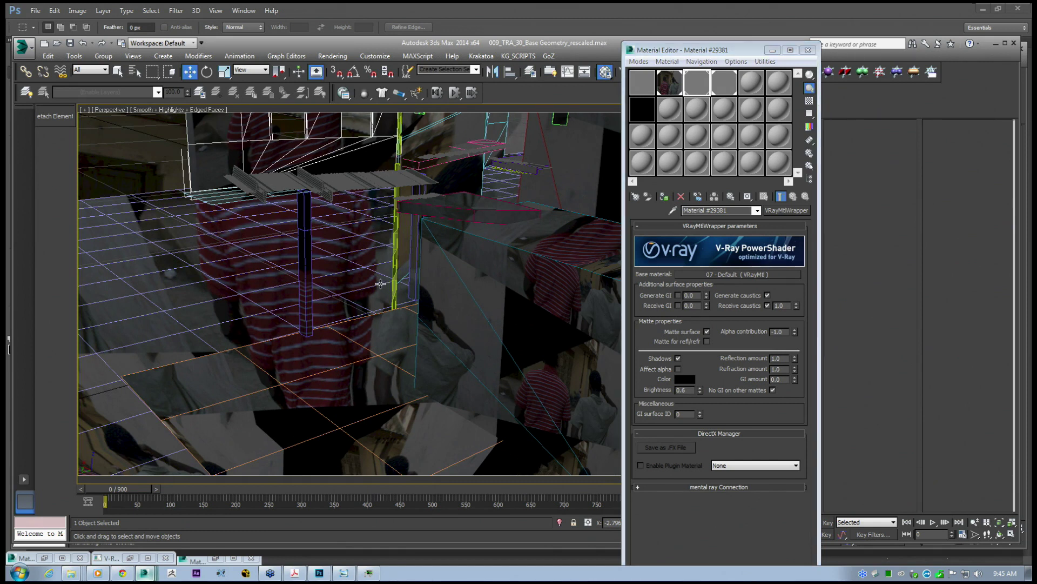
key(c)
click(493, 218)
click(517, 371)
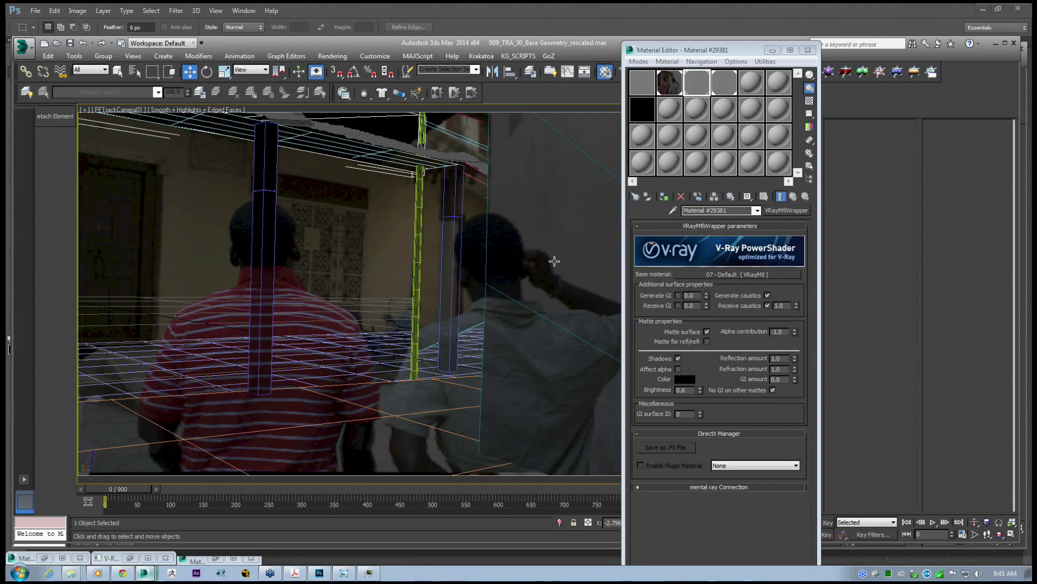
click(273, 352)
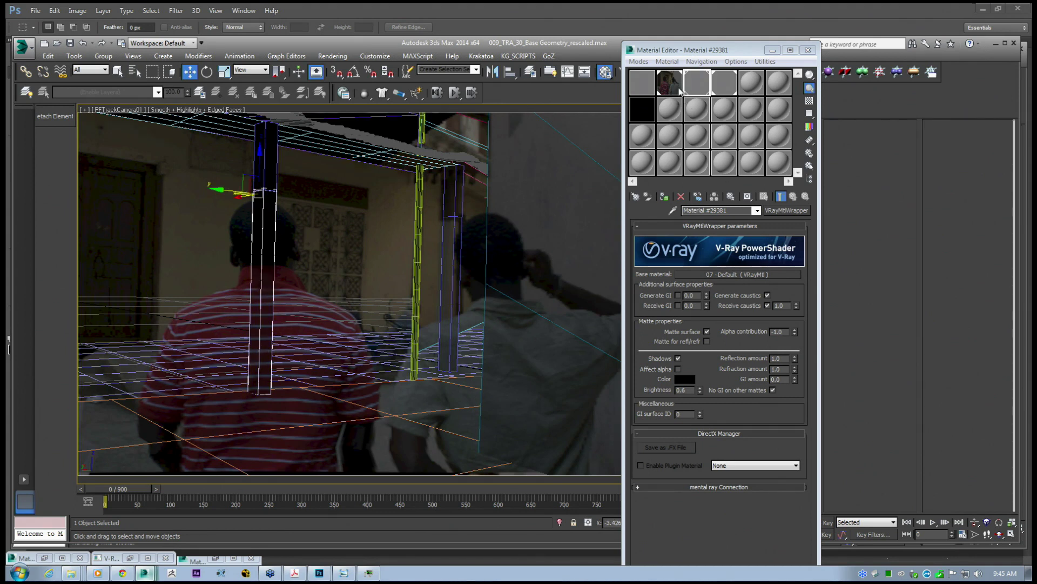
Examine the wrapper material's alpha contribution, affect alpha and shadows settings.
double_click(786, 332)
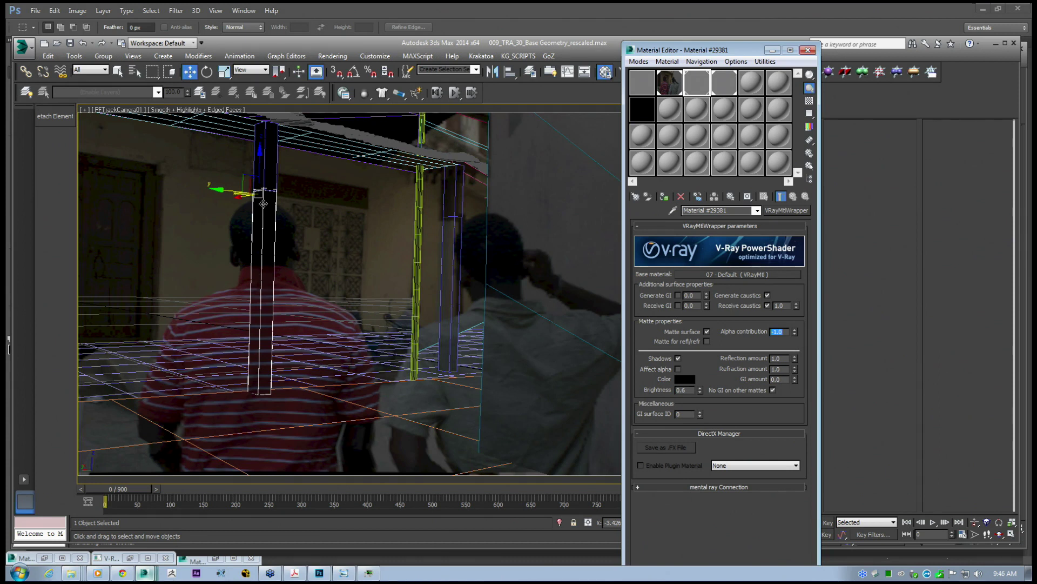
click(679, 369)
click(679, 358)
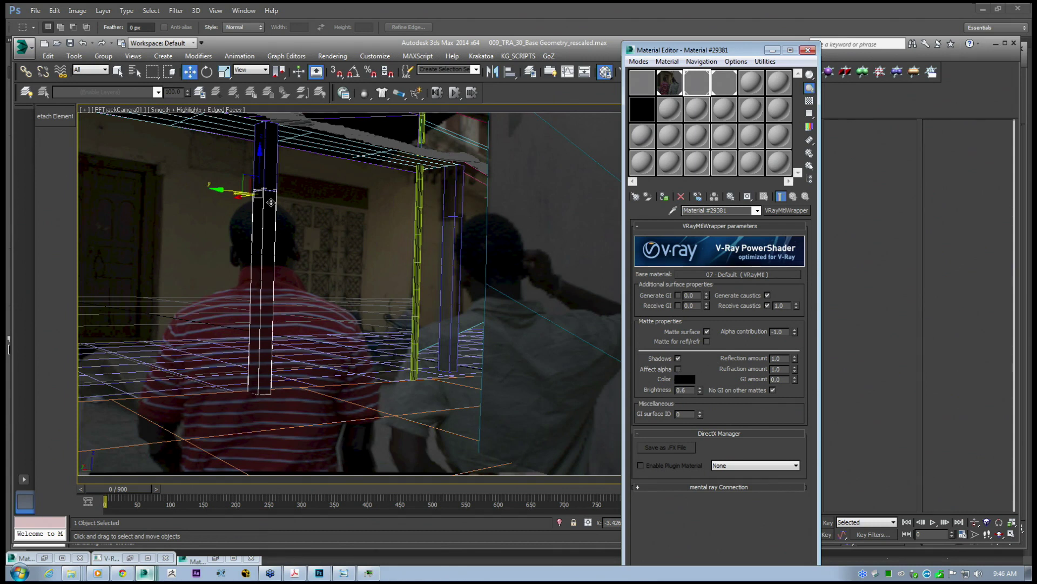
Accept saving a copy of the crashed 009_TRA_30 scene and return to the base geometry session.
click(996, 46)
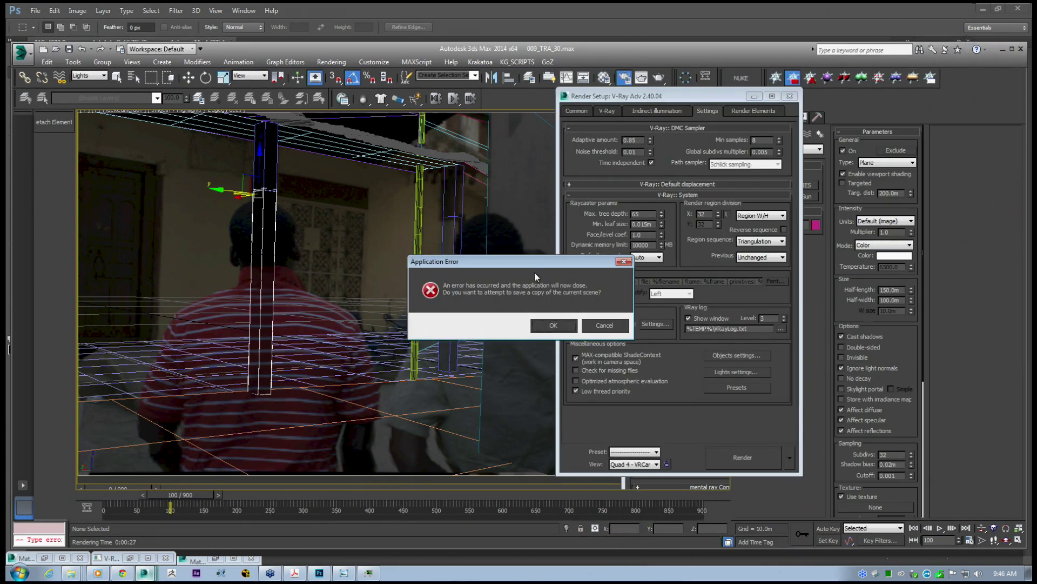
click(525, 312)
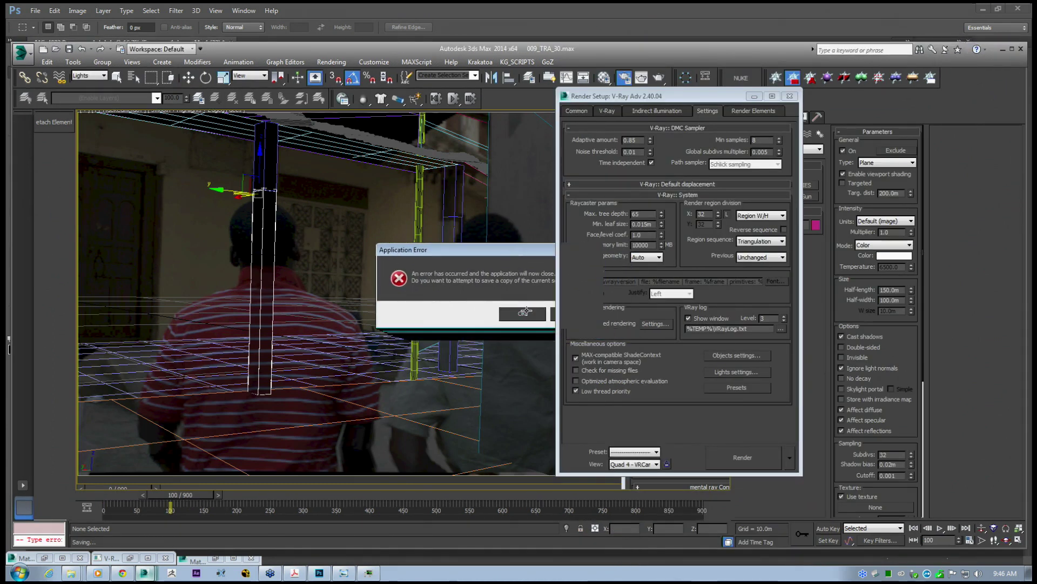
click(145, 573)
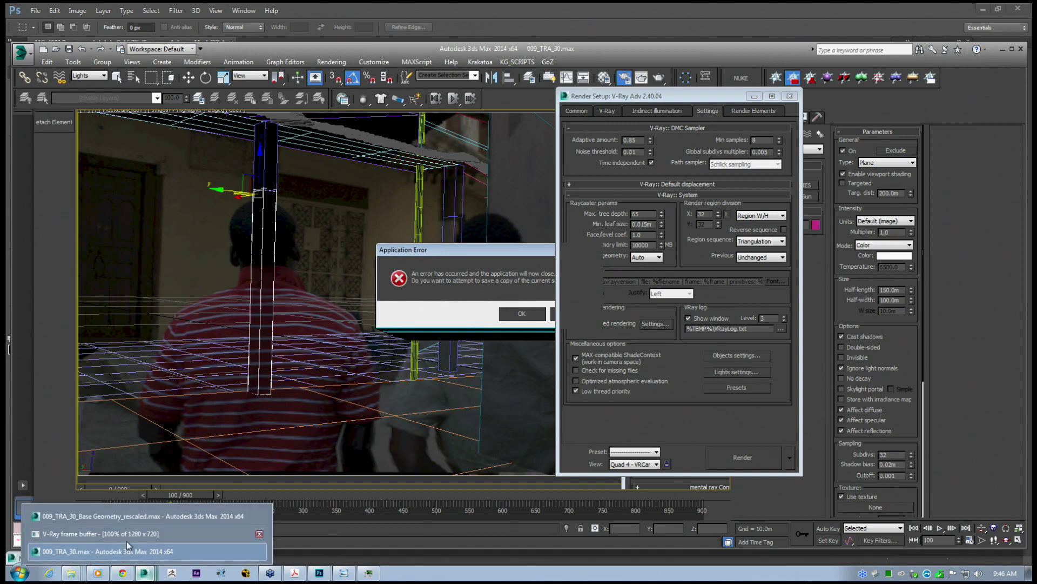
click(130, 515)
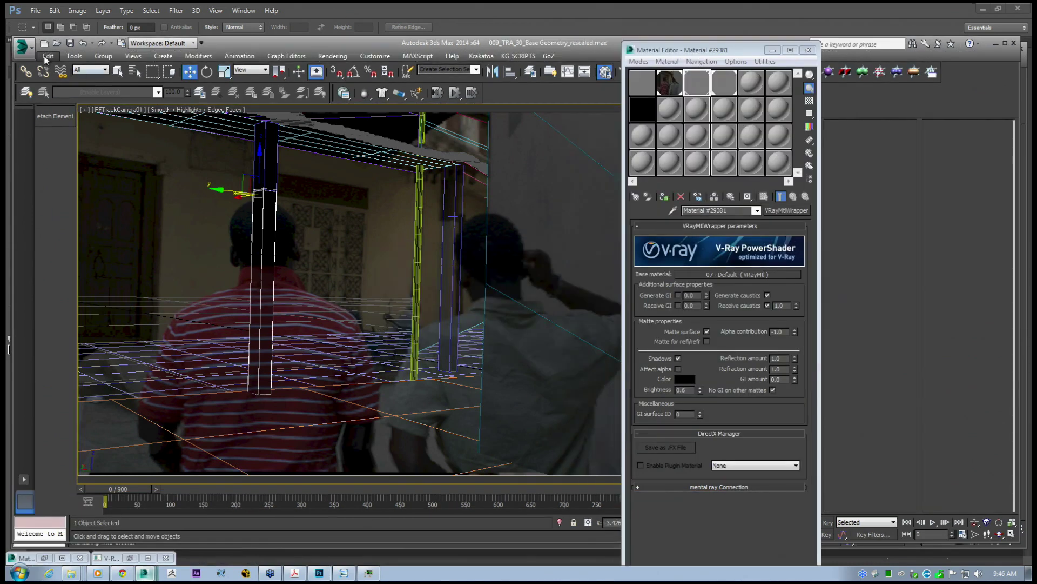
Open 009_TRA_30.max in the base geometry session, discarding the changes to the current scene.
click(28, 50)
click(70, 120)
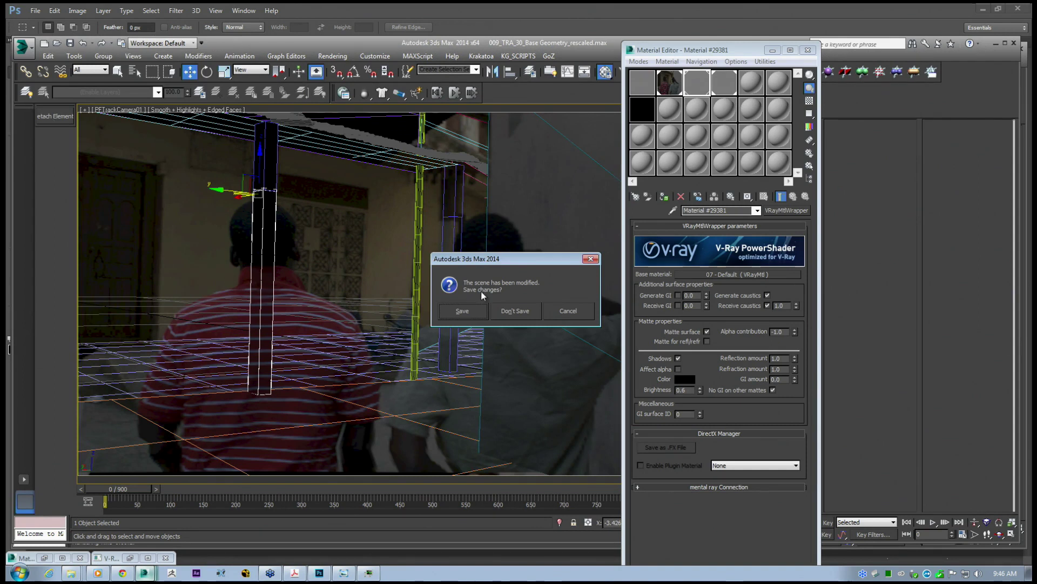
click(506, 309)
click(234, 80)
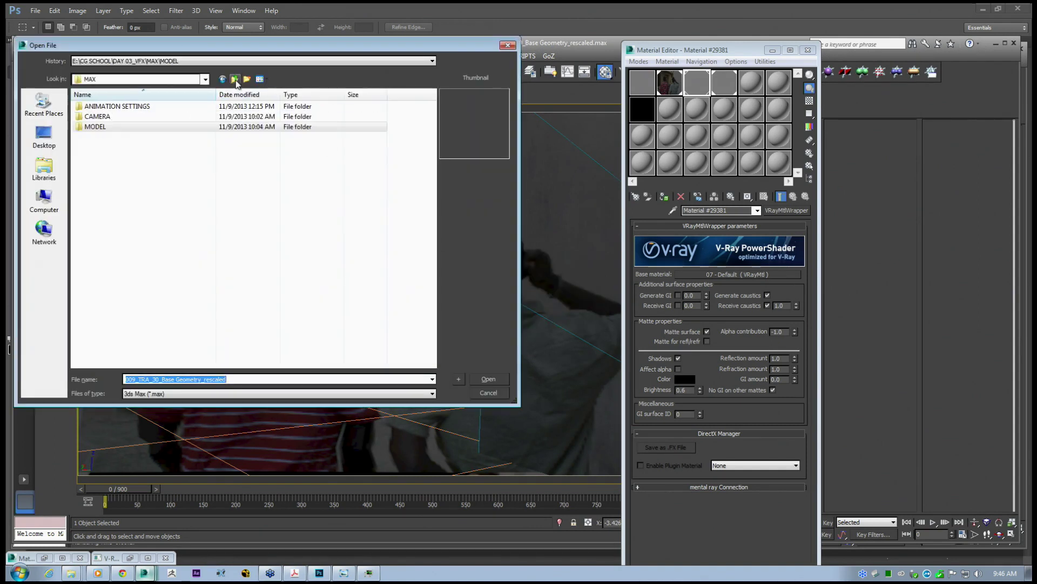
double_click(109, 117)
click(115, 118)
click(482, 380)
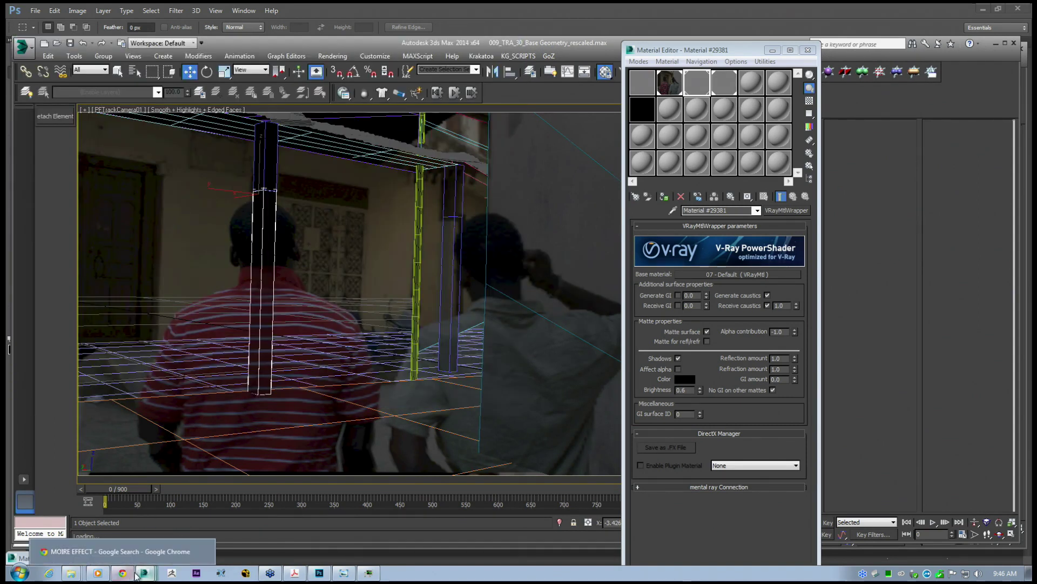
mouse_move(144, 573)
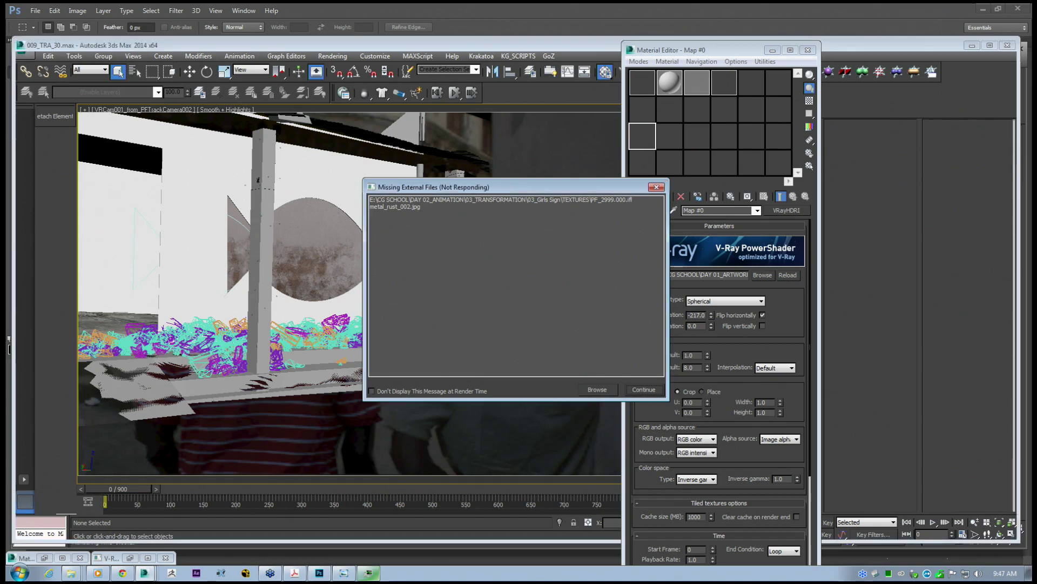
Continue past the missing external files list and the remaining notice to finish loading 009_TRA_30.max.
click(643, 390)
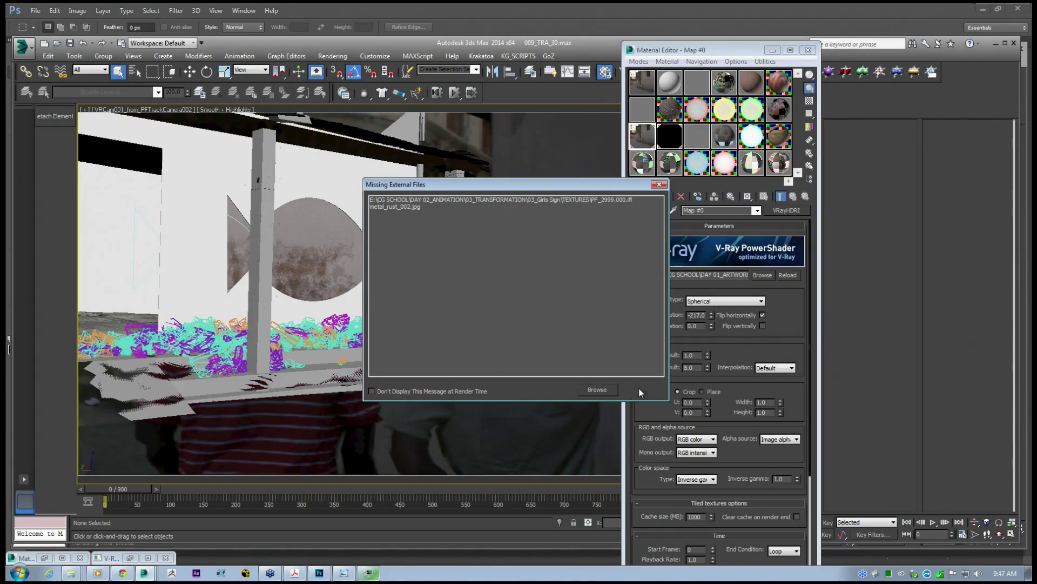
click(635, 391)
click(499, 320)
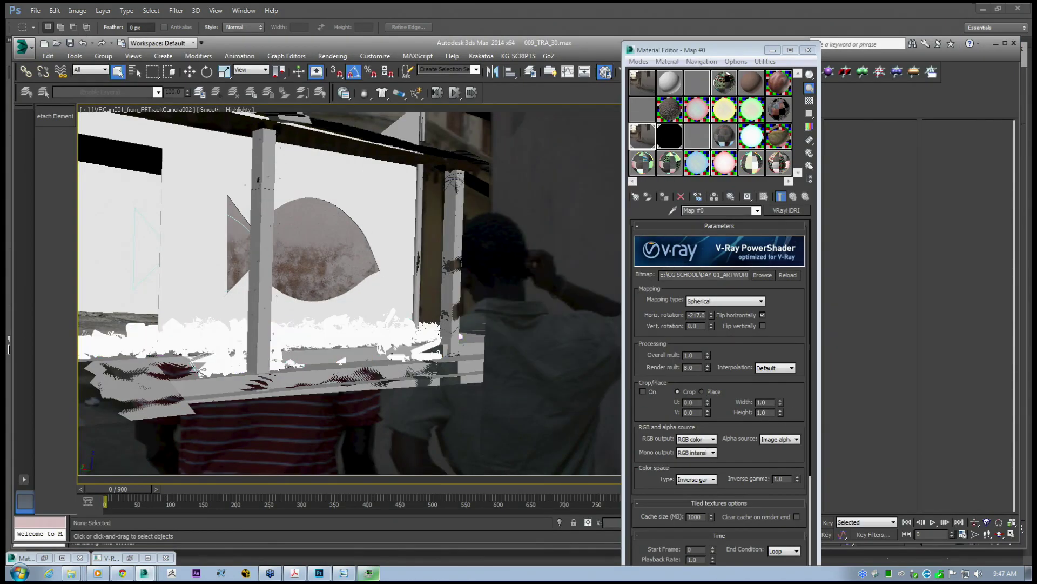
Open the XRef Scenes list and select the 009_TRA_30_FRAME 25_Fish Bar WALL FRACTURE_PROXIES.max reference.
click(24, 52)
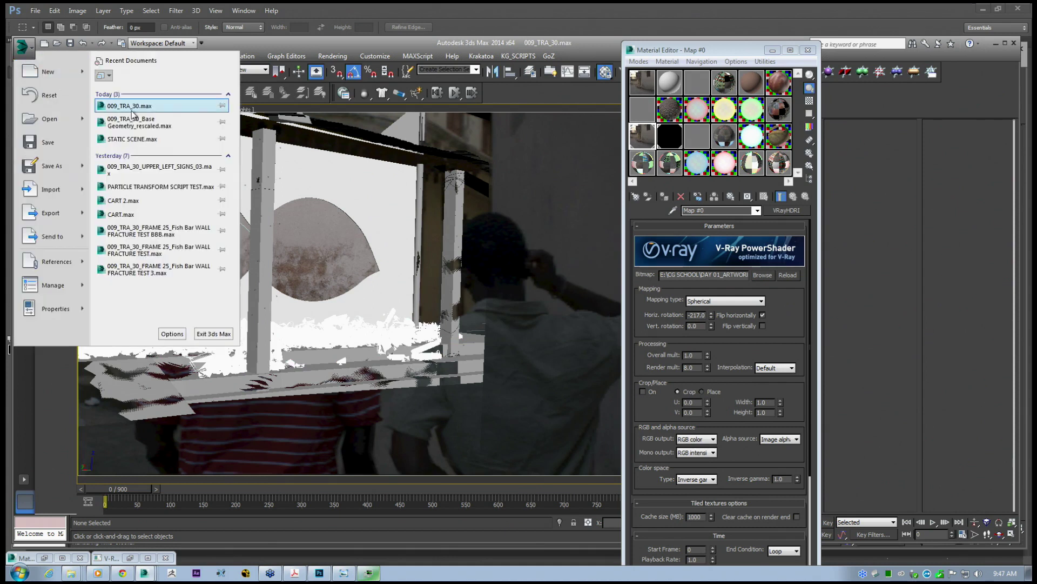
mouse_move(60, 256)
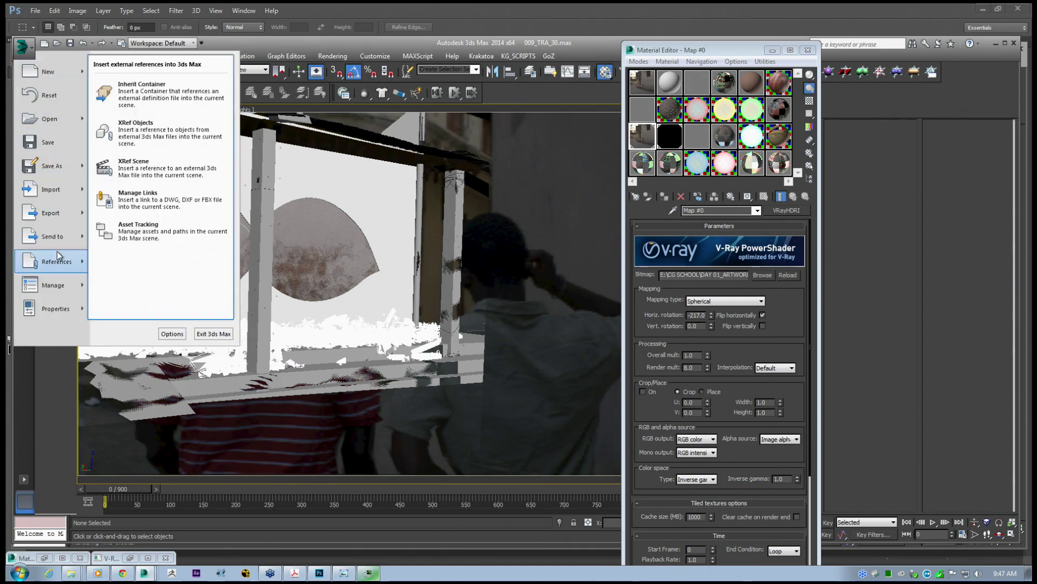
click(135, 165)
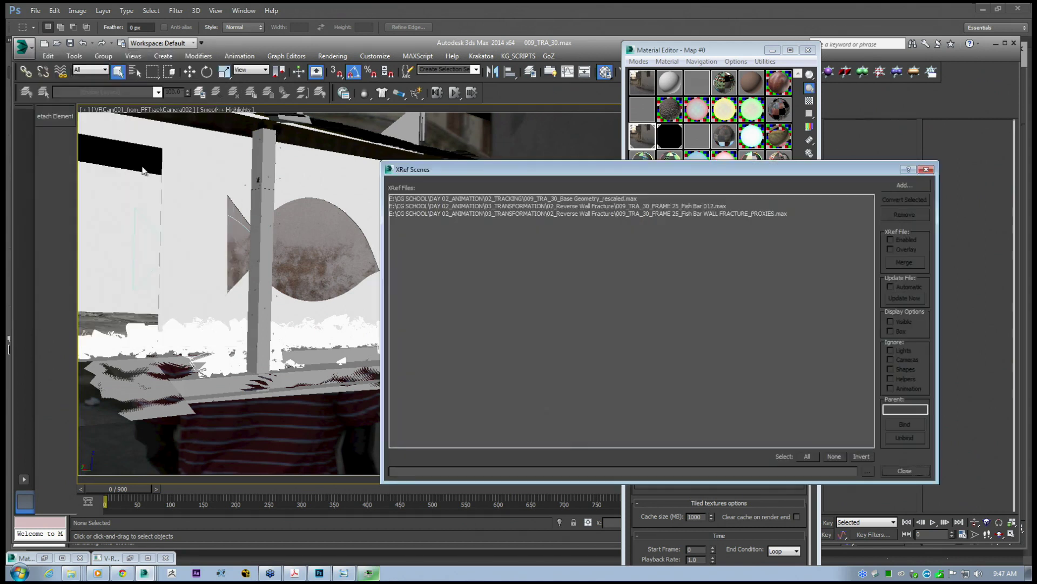
drag(621, 171, 501, 168)
click(614, 209)
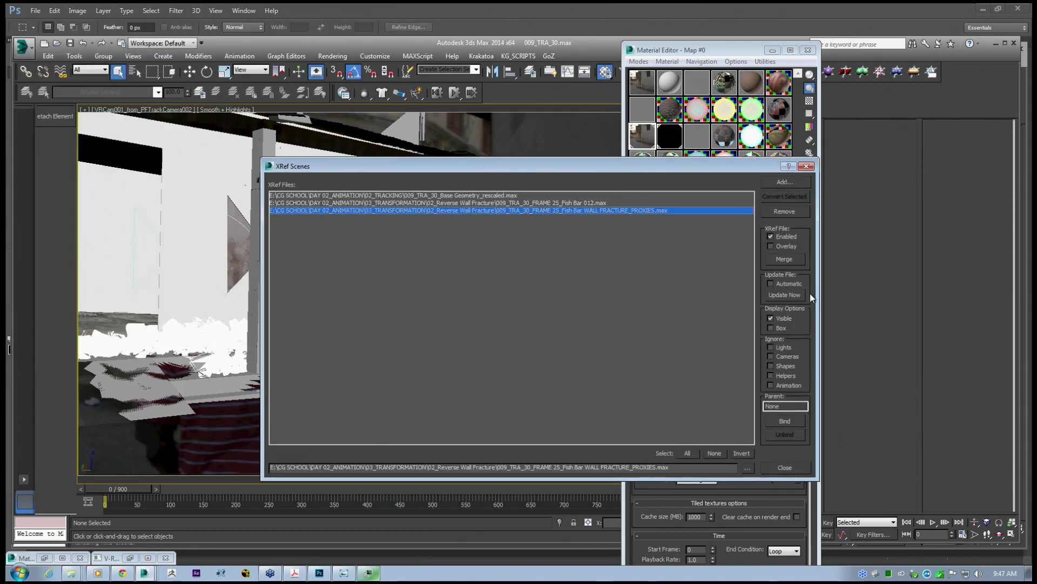
Disable the 009_TRA_30_FRAME 25_Fish Bar WALL FRACTURE_PROXIES.max scene reference, close the list and go to frame 100.
click(770, 236)
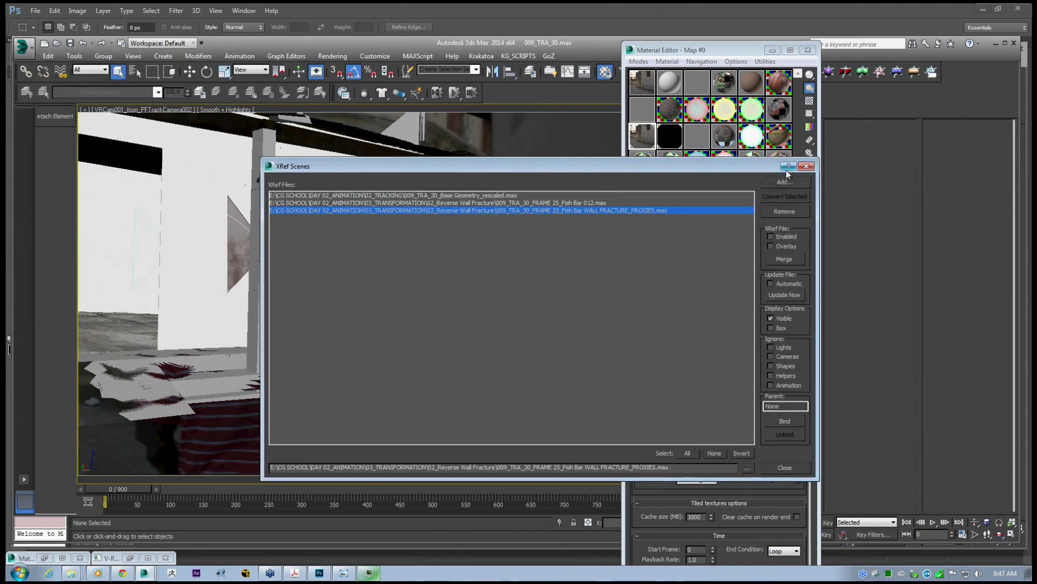
click(806, 167)
text(100)
key(Return)
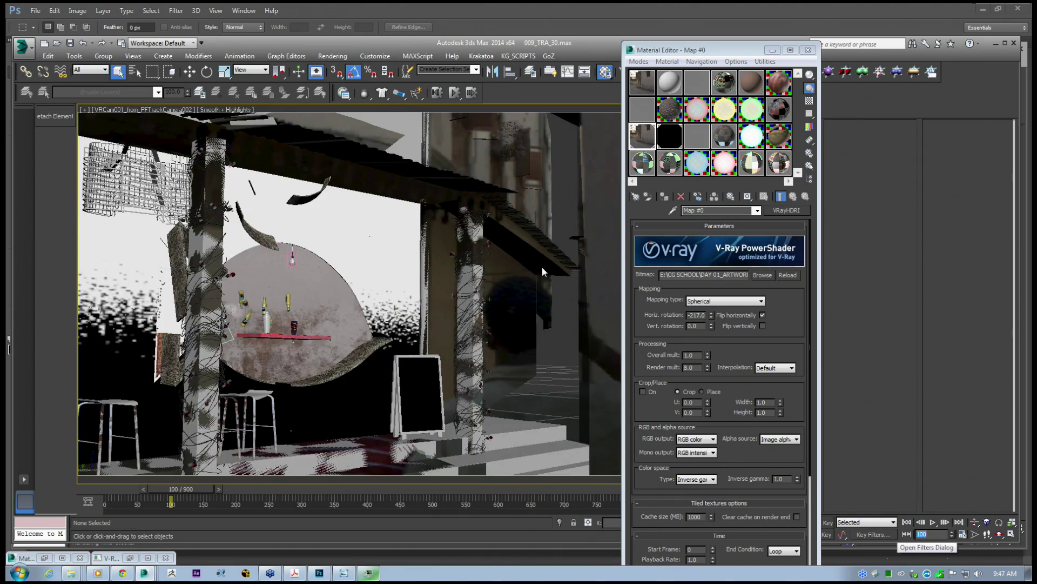
Re-enable the 009_TRA_30_FRAME 25_Fish Bar WALL FRACTURE_PROXIES.max reference in the XRef Scenes list and close the list.
click(32, 50)
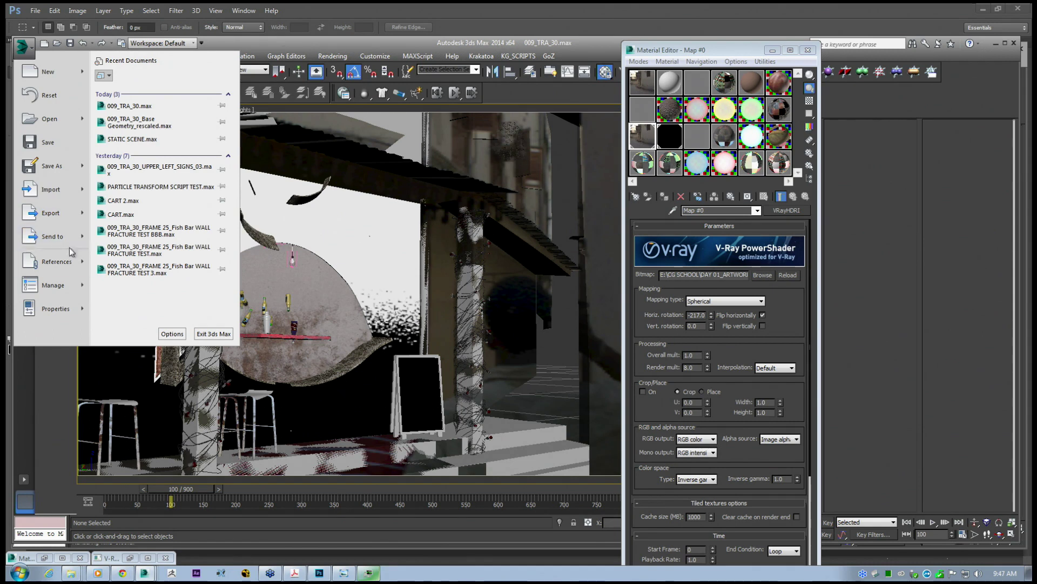
mouse_move(71, 261)
click(129, 170)
click(501, 210)
click(769, 237)
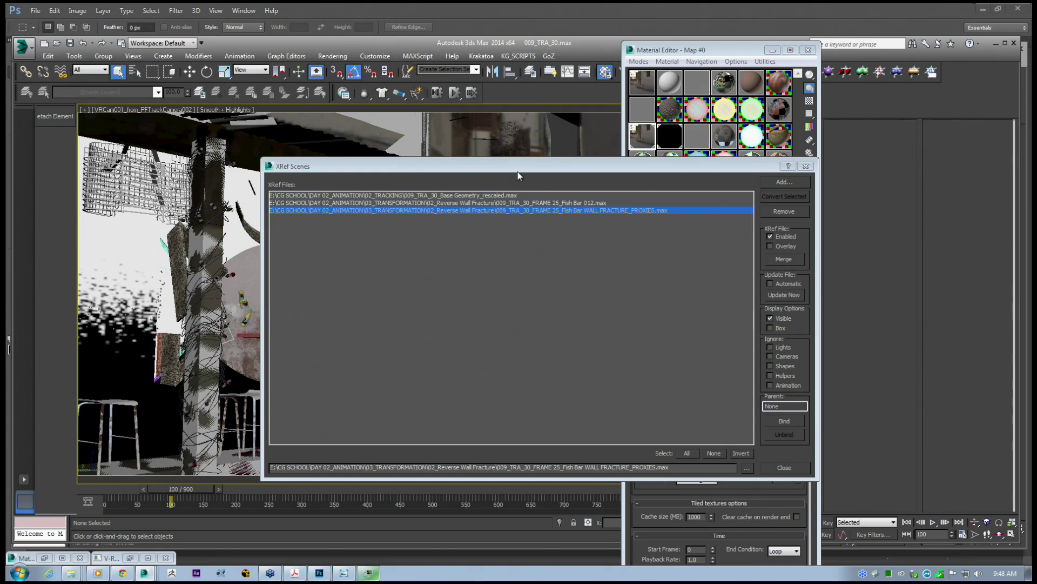
drag(510, 168, 454, 160)
click(747, 158)
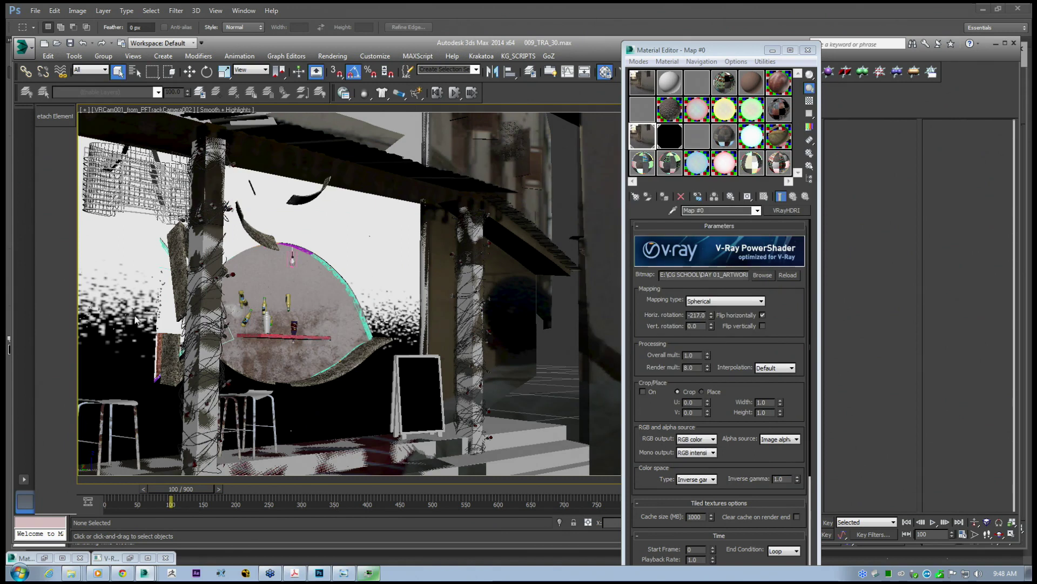
Open Render Setup and examine the indirect illumination, irradiance map and light cache settings.
drag(714, 50, 783, 42)
click(332, 56)
click(349, 80)
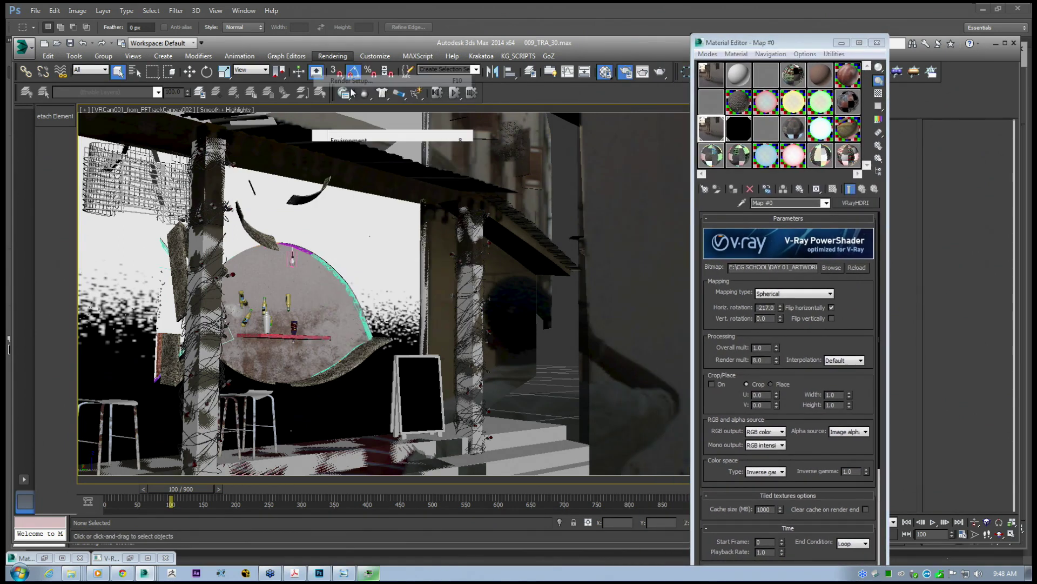
drag(340, 98, 493, 77)
click(546, 89)
click(553, 228)
drag(554, 212, 556, 143)
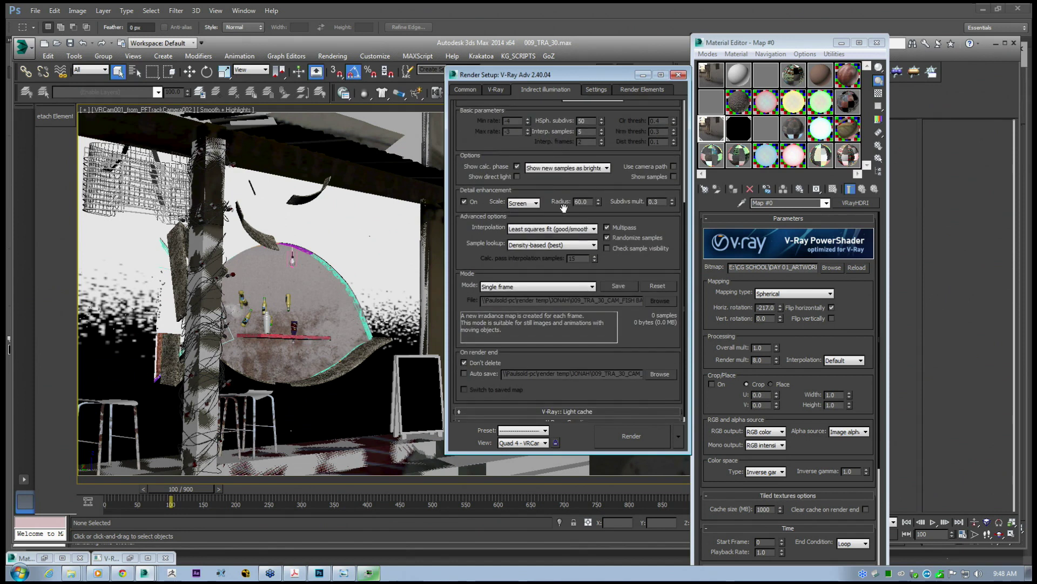
drag(524, 344, 537, 288)
click(542, 405)
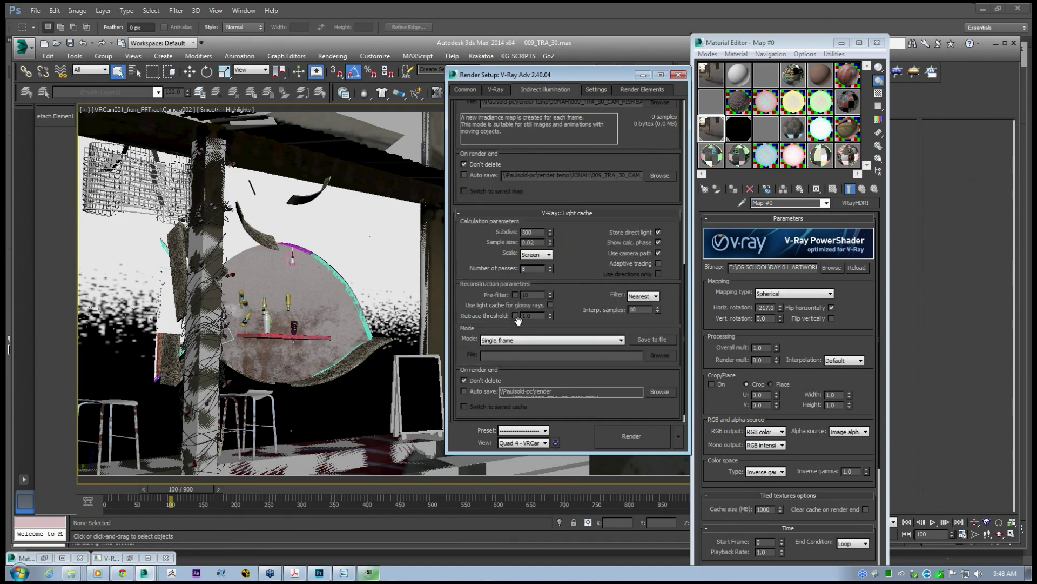
drag(569, 145, 567, 243)
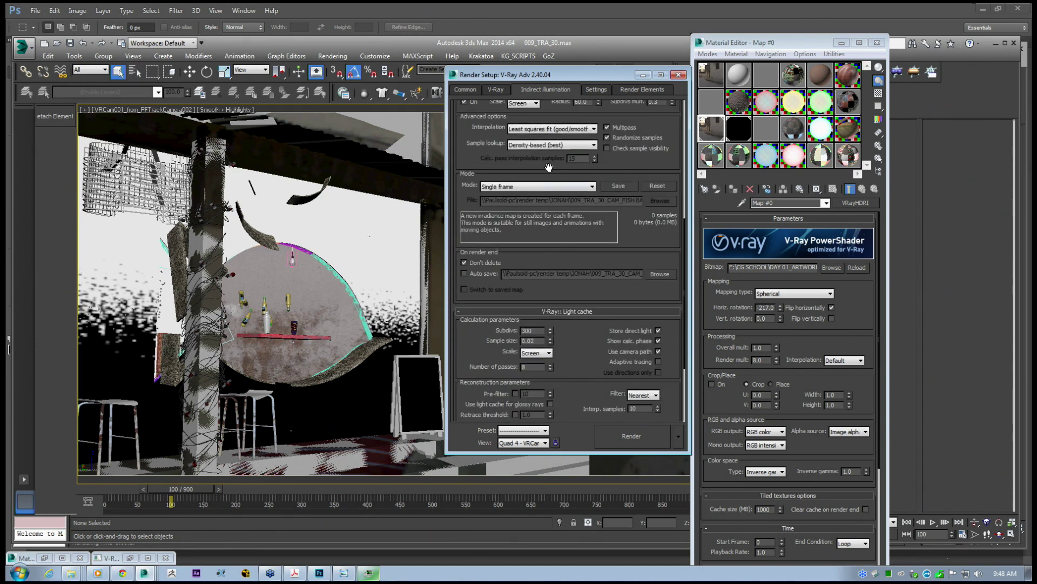
drag(550, 167, 550, 306)
drag(550, 225, 558, 341)
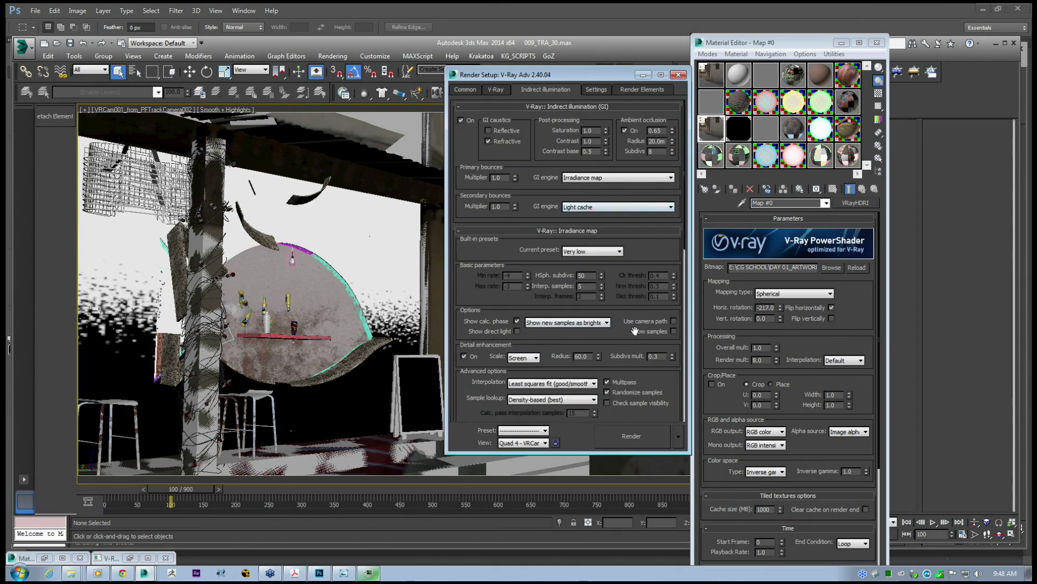
Examine the render elements list, highlighting VRayRefraction, VRayBackground, VRayGlobalIllumination and VRayAlpha.
click(624, 91)
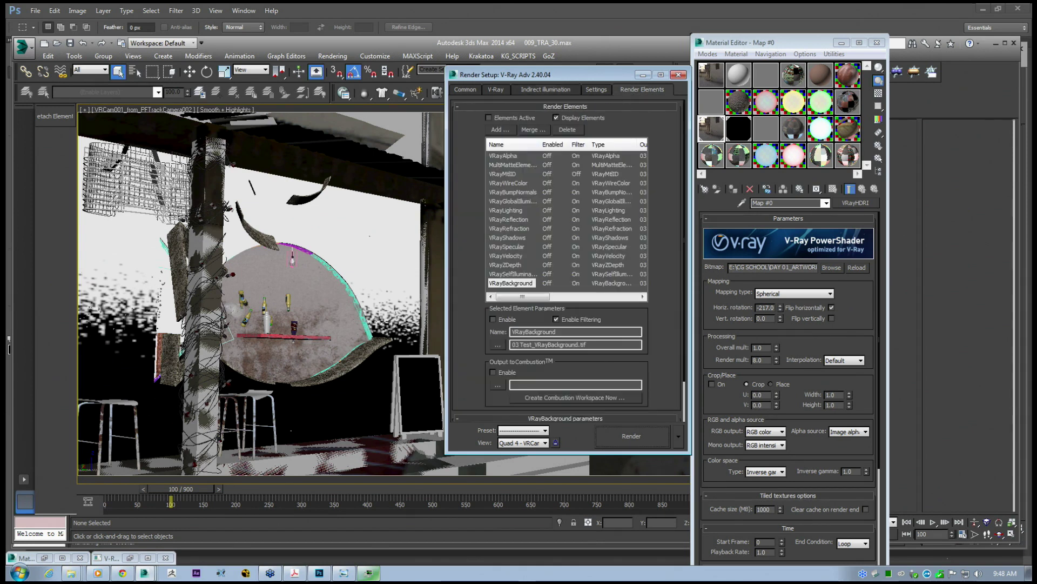
click(590, 88)
click(538, 90)
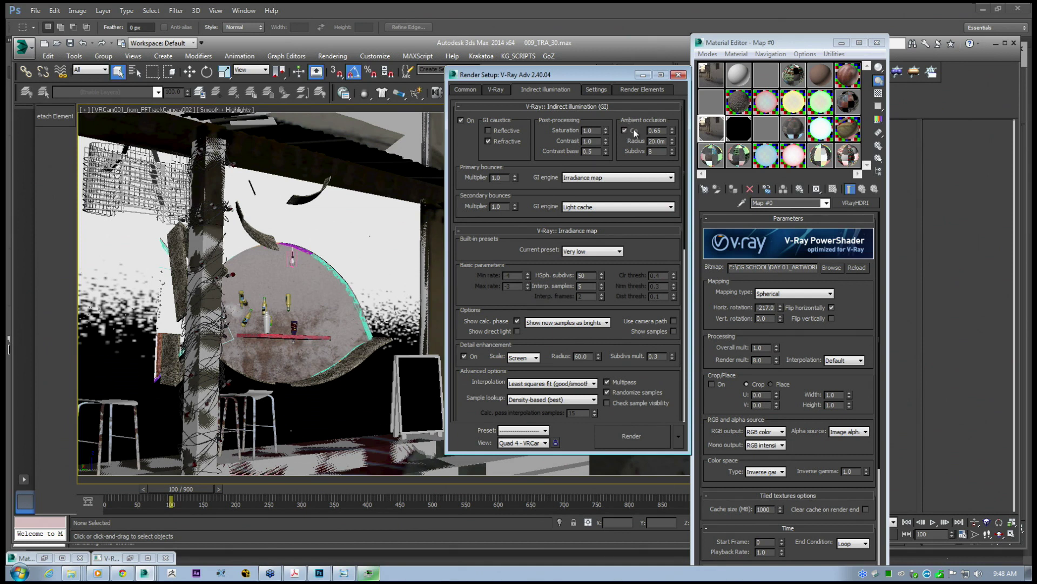
drag(570, 75, 525, 129)
click(604, 139)
scroll(514, 290, down, 2)
scroll(517, 313, up, 2)
click(520, 281)
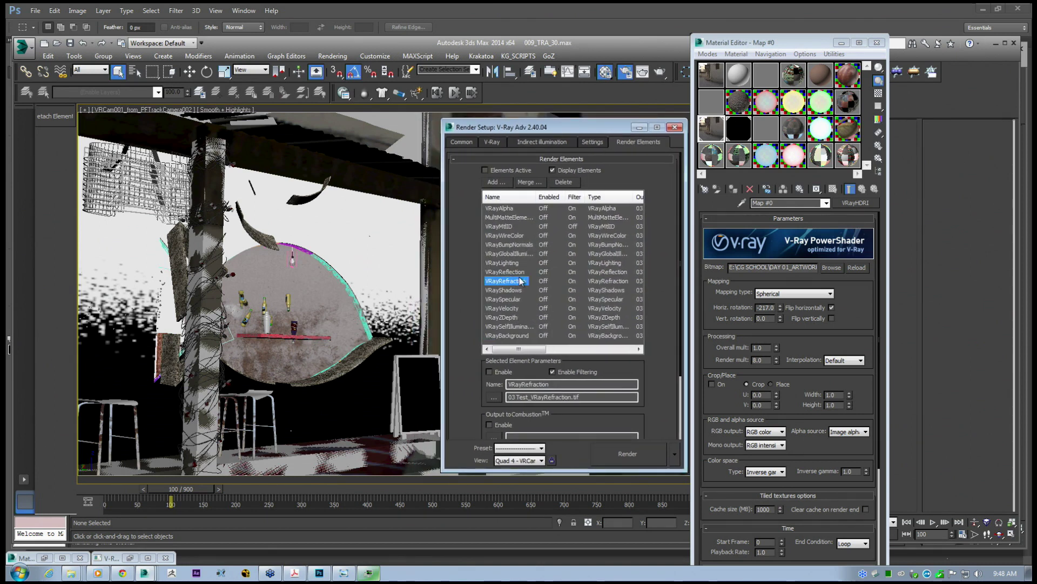
click(508, 336)
click(511, 256)
click(507, 209)
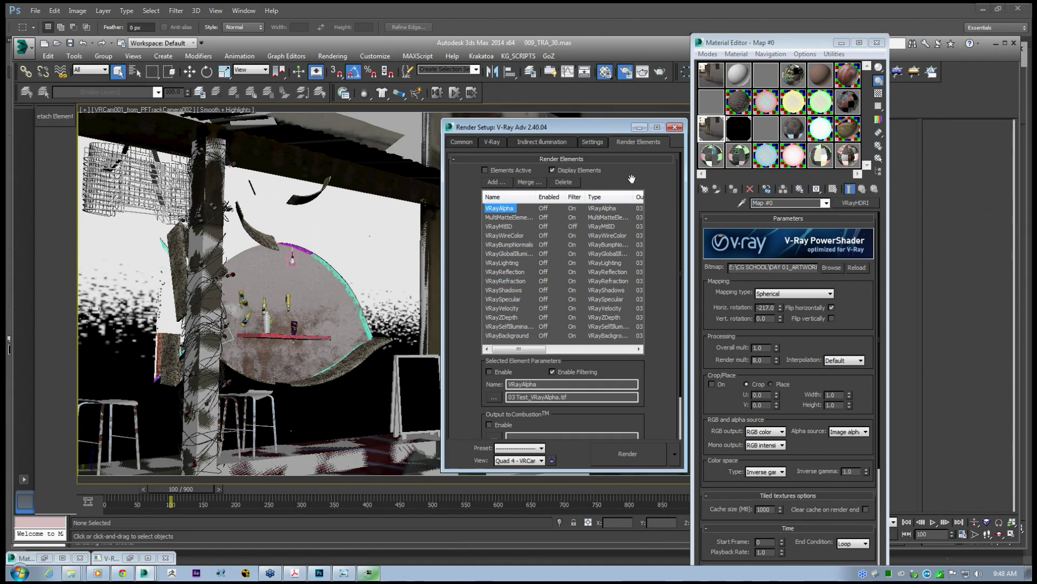
Set the ambient occlusion radius to 0.3 m in the V-Ray indirect illumination settings.
click(571, 142)
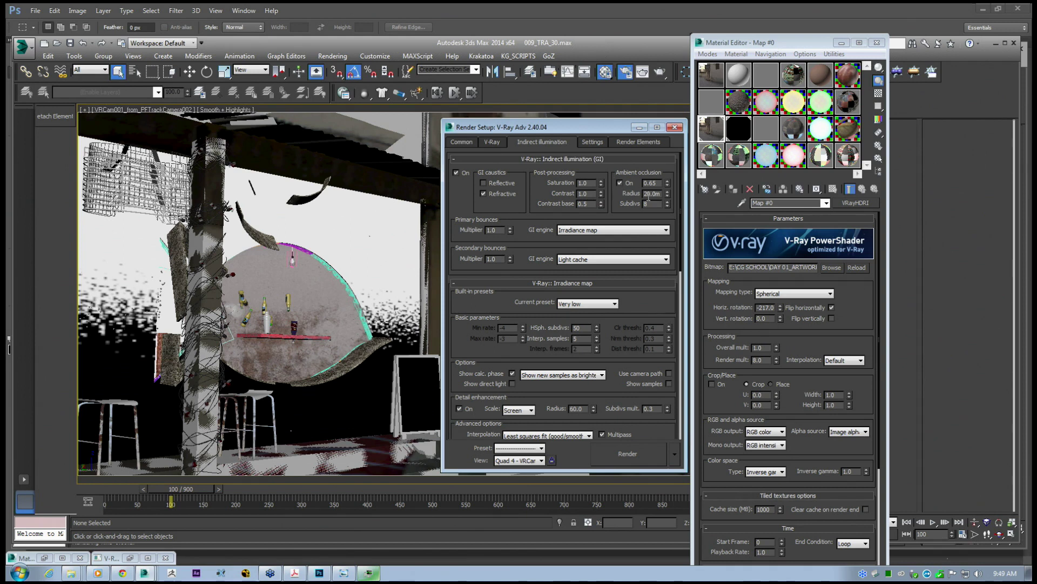
drag(661, 195, 630, 187)
text(.3)
key(Return)
Compare the ambient occlusion settings with the render elements, highlighting VRayGlobalIllumination, VRayLighting and VRayBumpNormals.
click(634, 145)
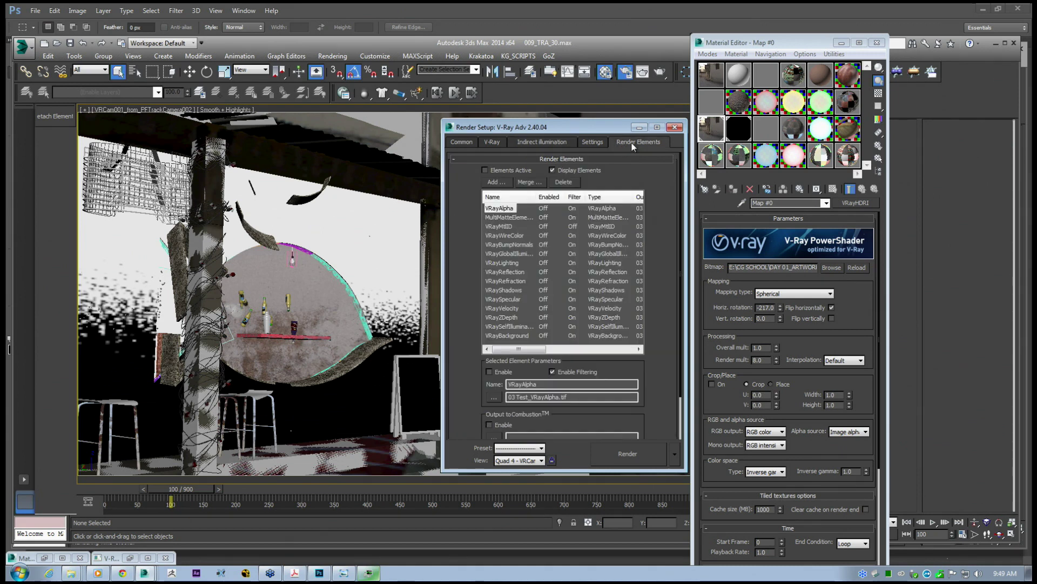
click(521, 143)
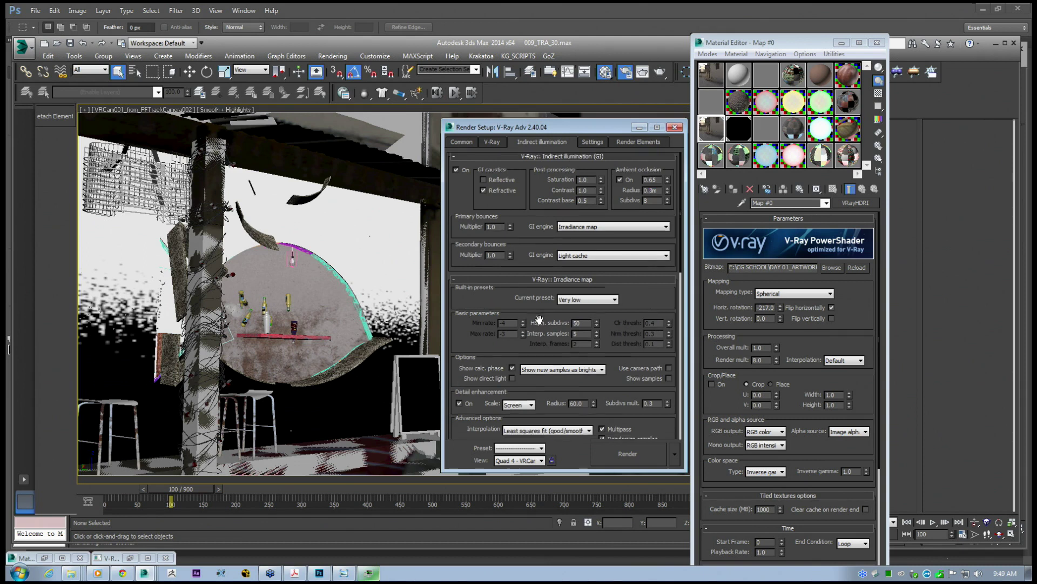
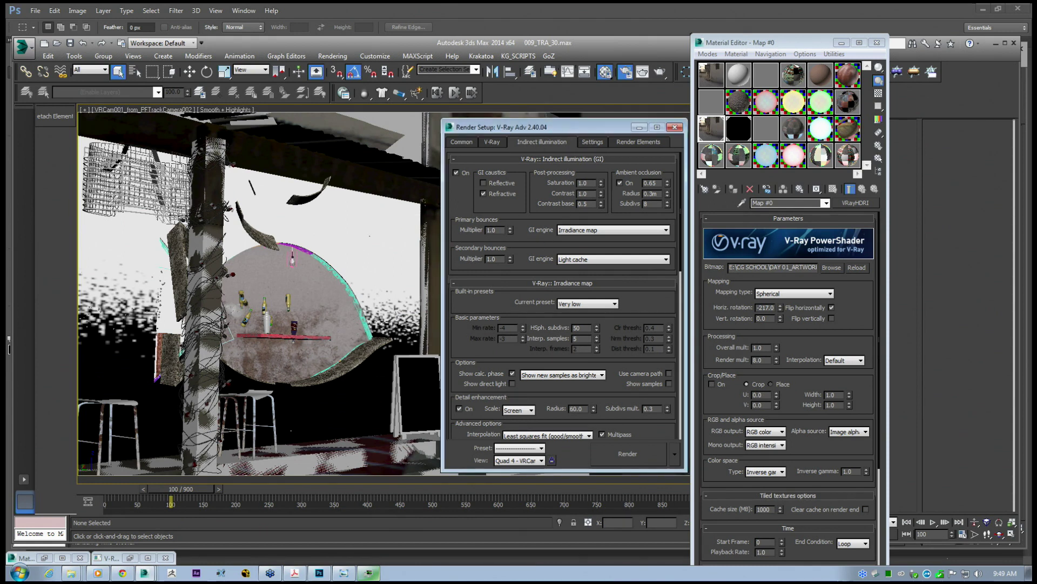
click(639, 143)
click(517, 227)
click(538, 143)
drag(577, 129, 569, 127)
click(620, 142)
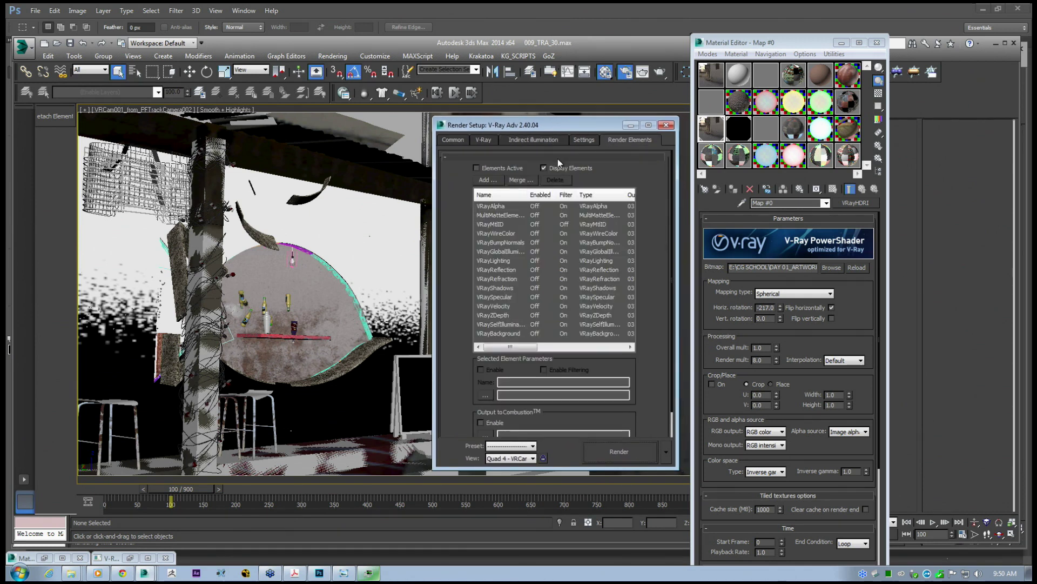
click(499, 251)
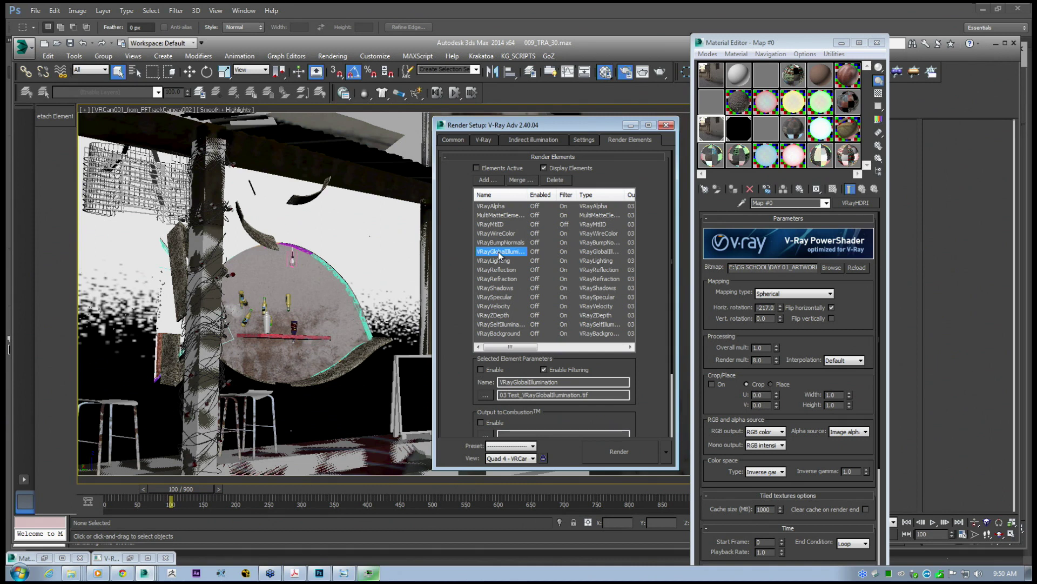
click(498, 262)
click(498, 243)
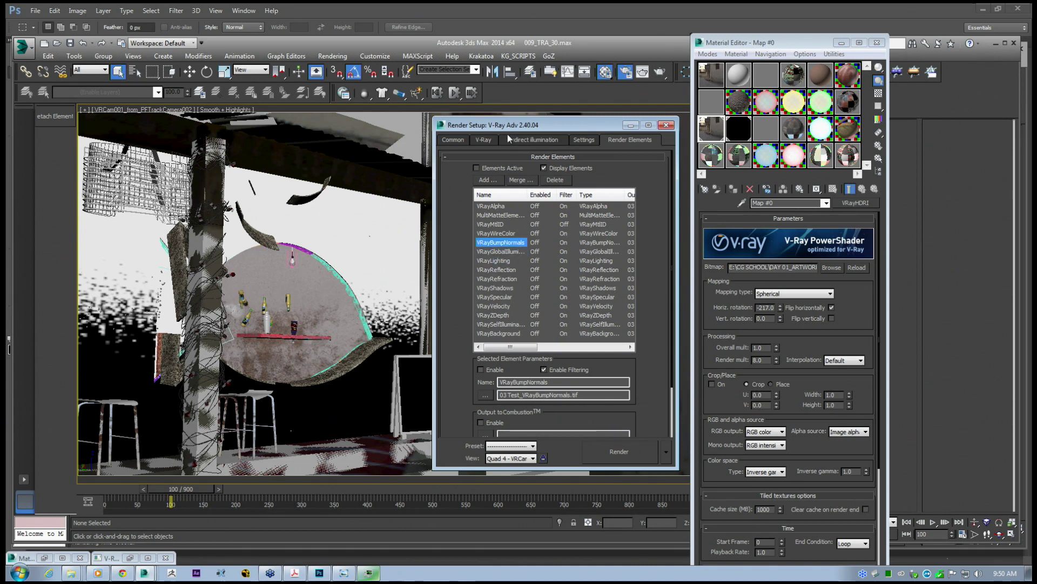
Check the indirect illumination settings again and review the VRayWireColor, VRayMtlID, MultiMatte and VRayAlpha render elements.
click(531, 140)
drag(553, 125, 552, 125)
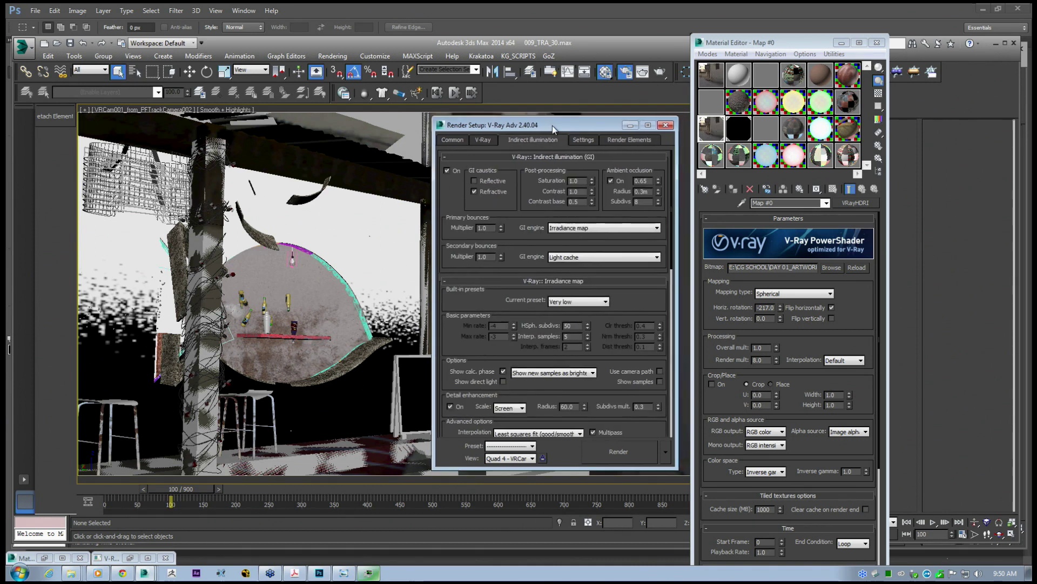
click(627, 139)
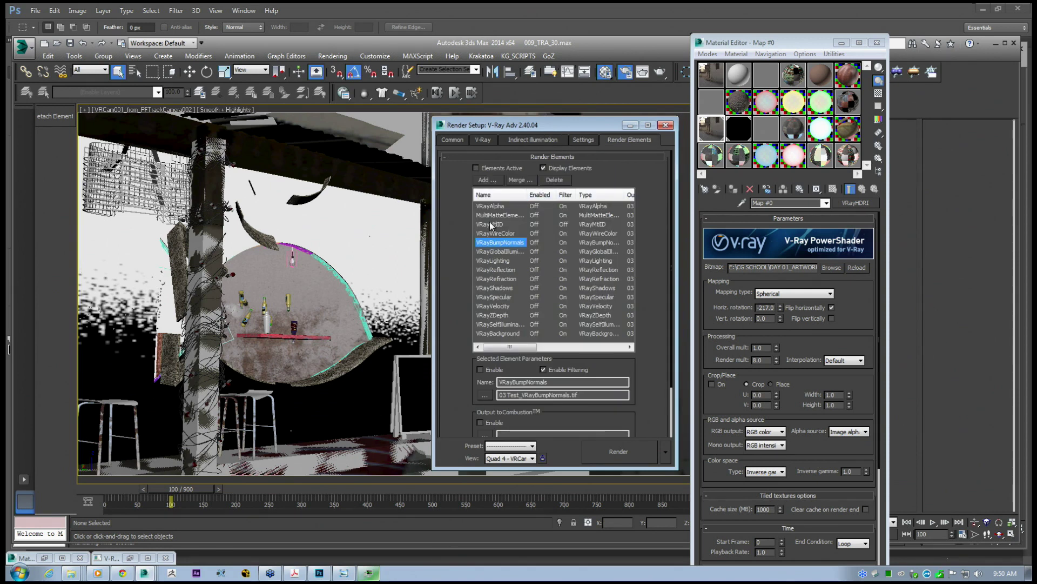
drag(629, 175, 629, 173)
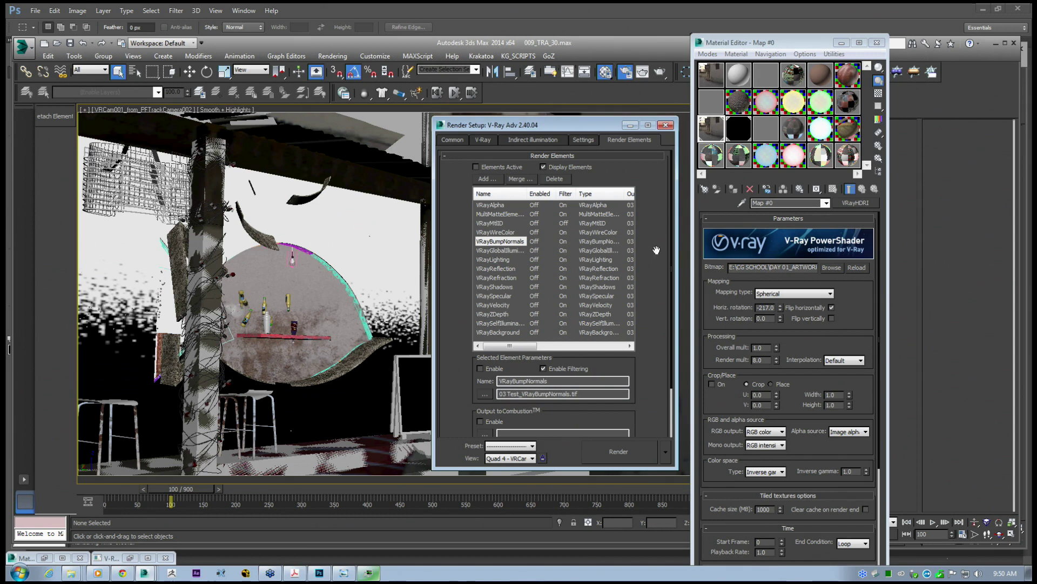
click(508, 232)
click(501, 222)
click(501, 215)
click(499, 206)
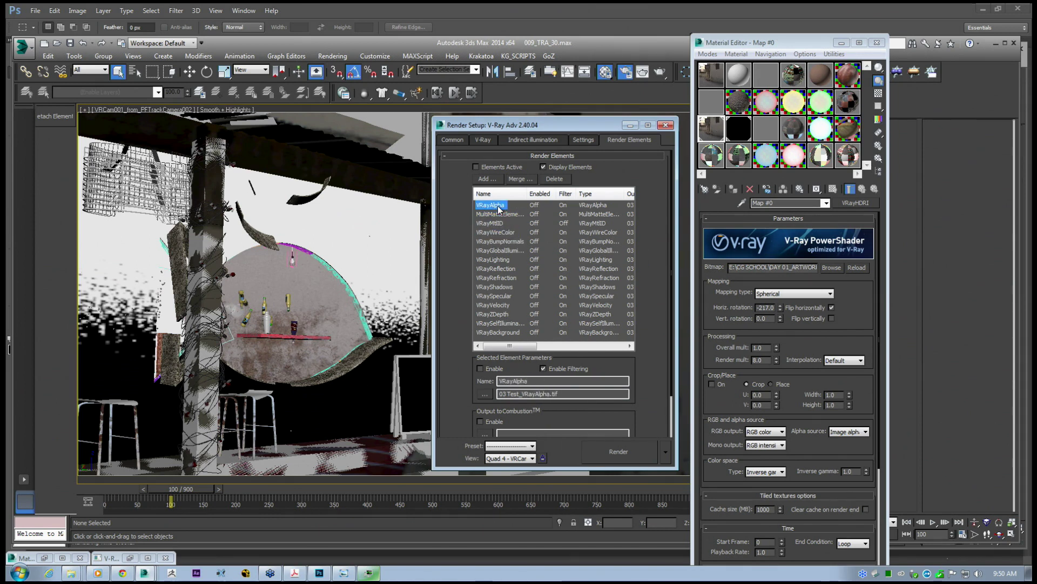
drag(653, 202, 647, 225)
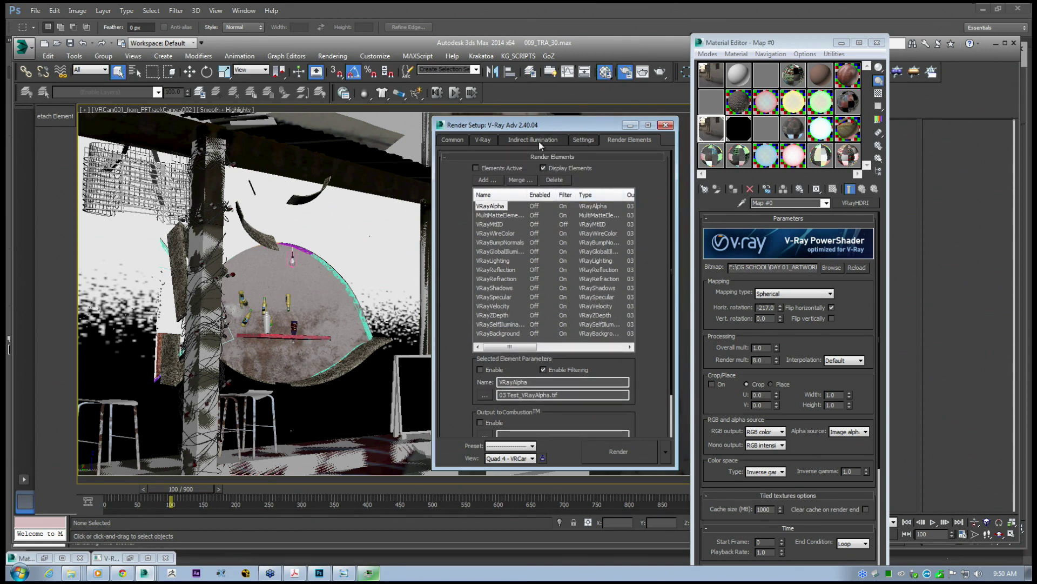
drag(545, 125, 549, 127)
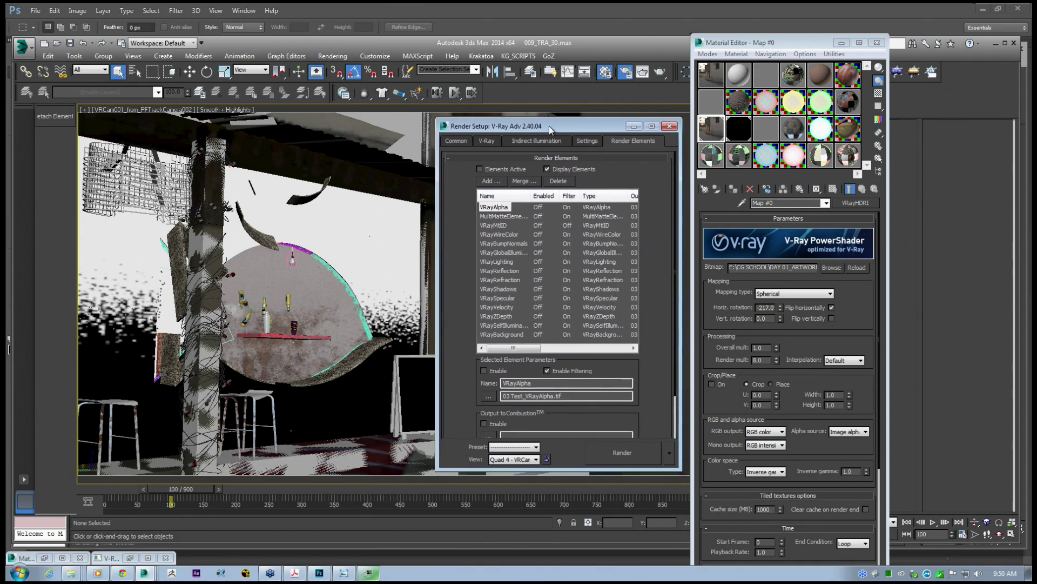
drag(746, 43, 787, 56)
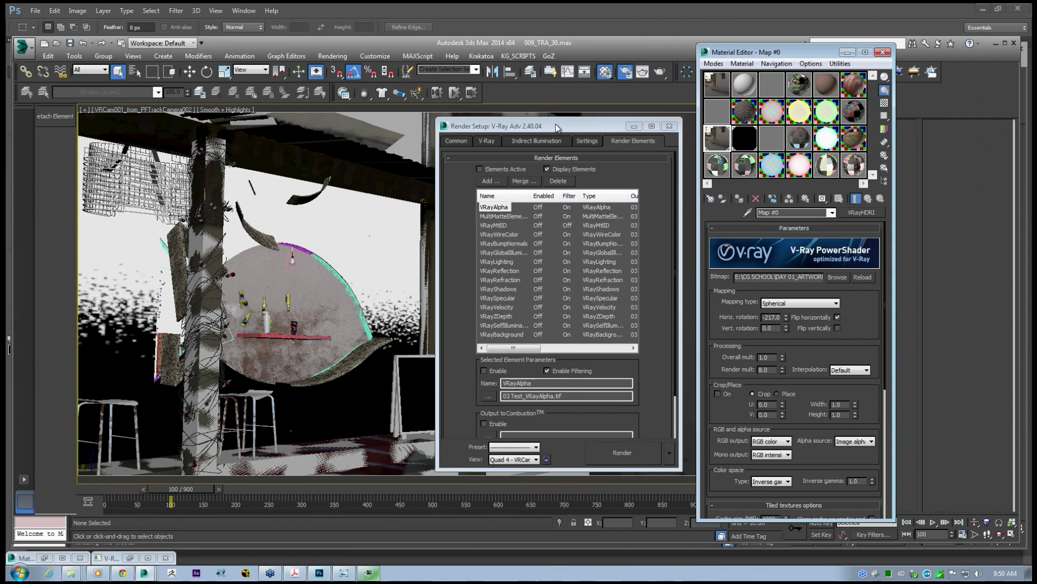
drag(554, 129, 562, 129)
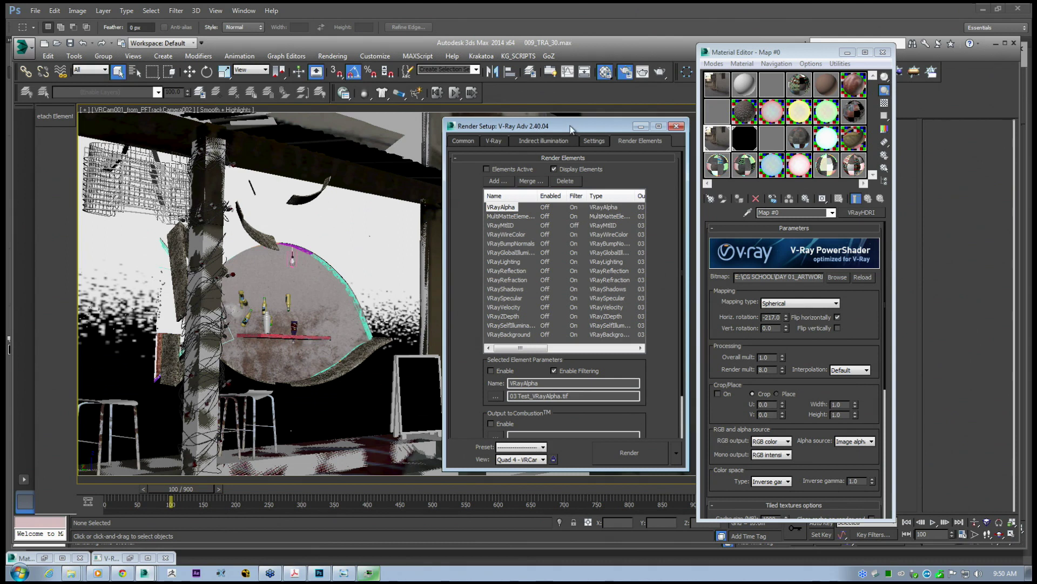
drag(570, 129, 566, 129)
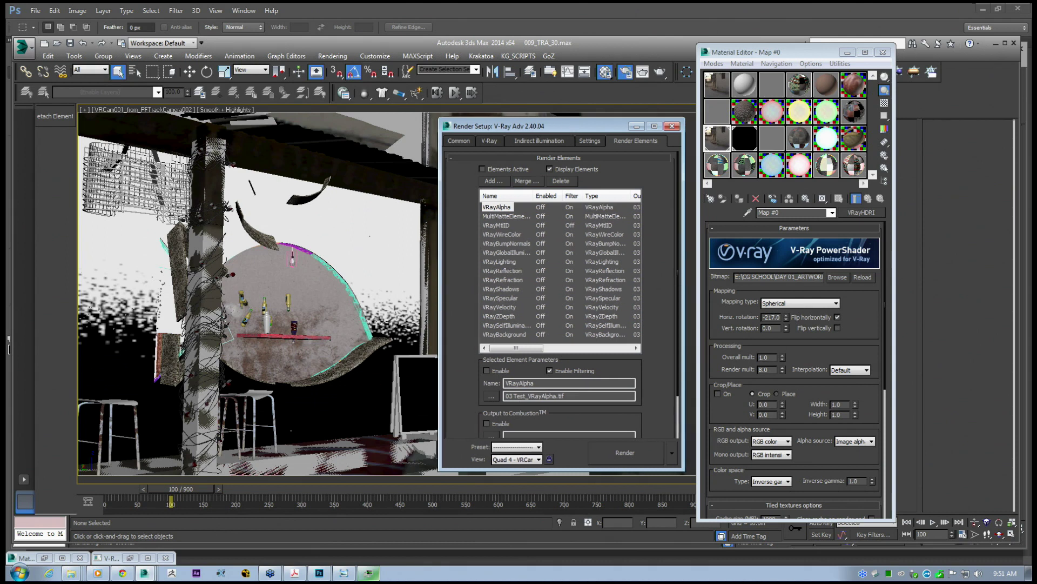
Switch to the media player to view the finished 009_TRA_30 shot, and return to the Render Setup dialog.
click(98, 573)
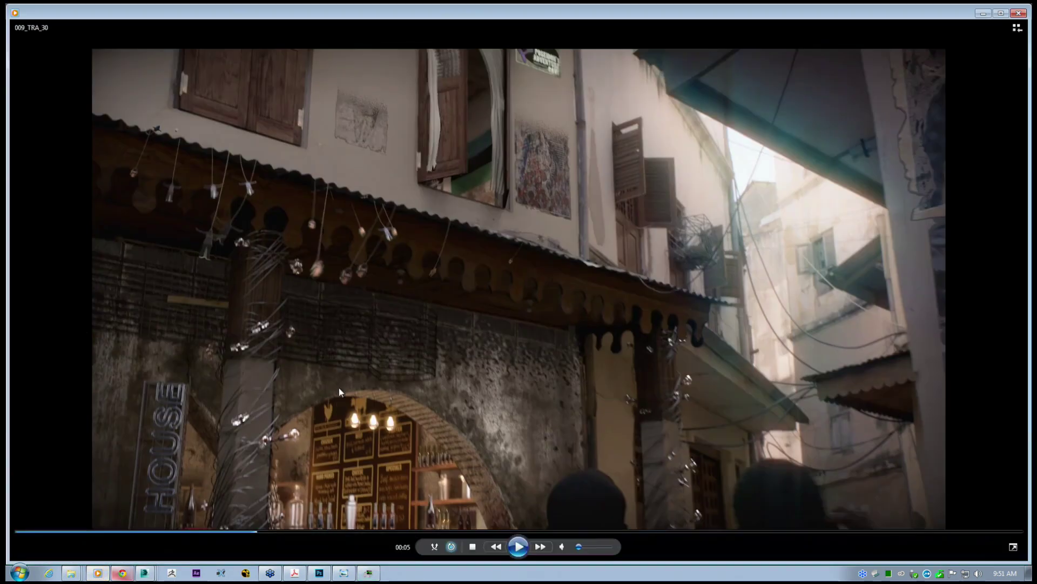
click(984, 15)
drag(556, 128, 546, 127)
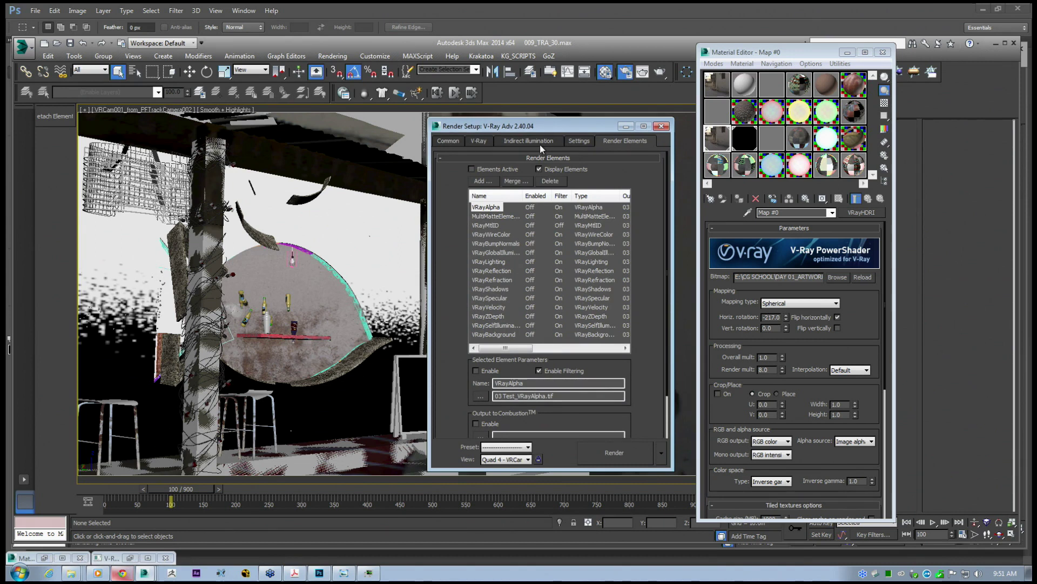
Examine the image sampler, common render output, DMC sampler and system settings in Render Setup.
click(529, 140)
click(479, 141)
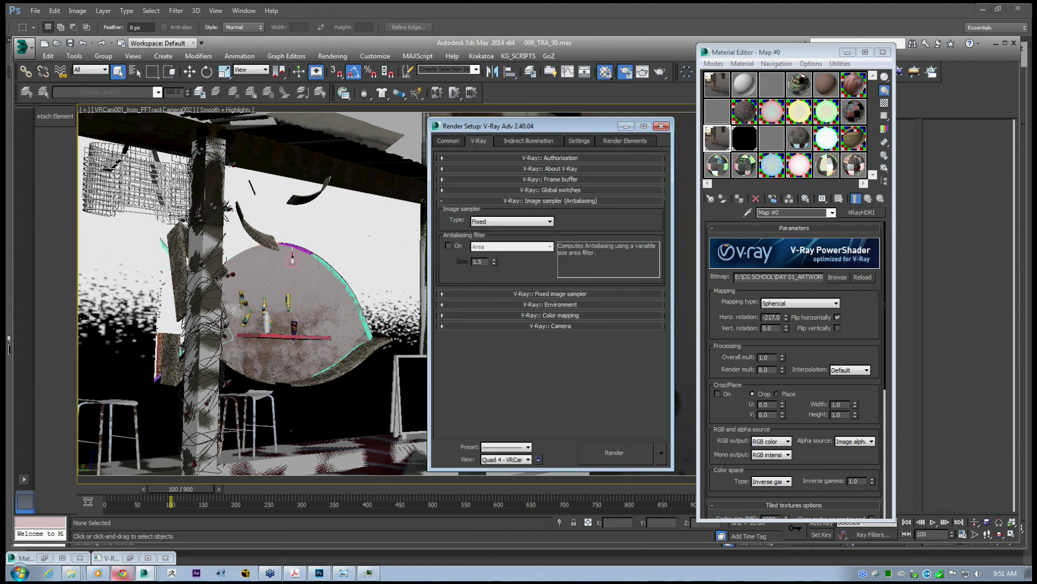
click(451, 142)
scroll(519, 298, down, 5)
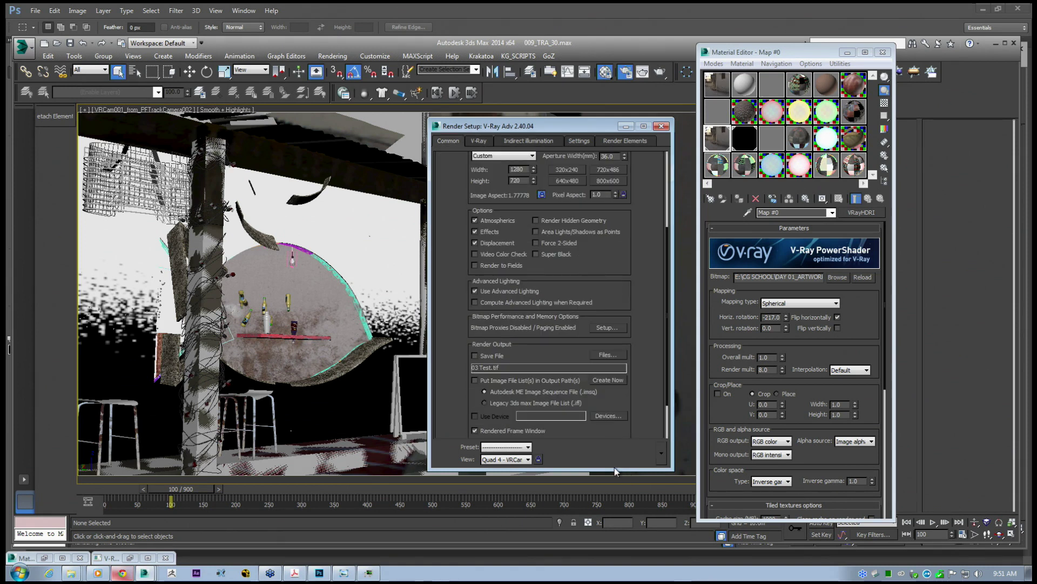
click(581, 141)
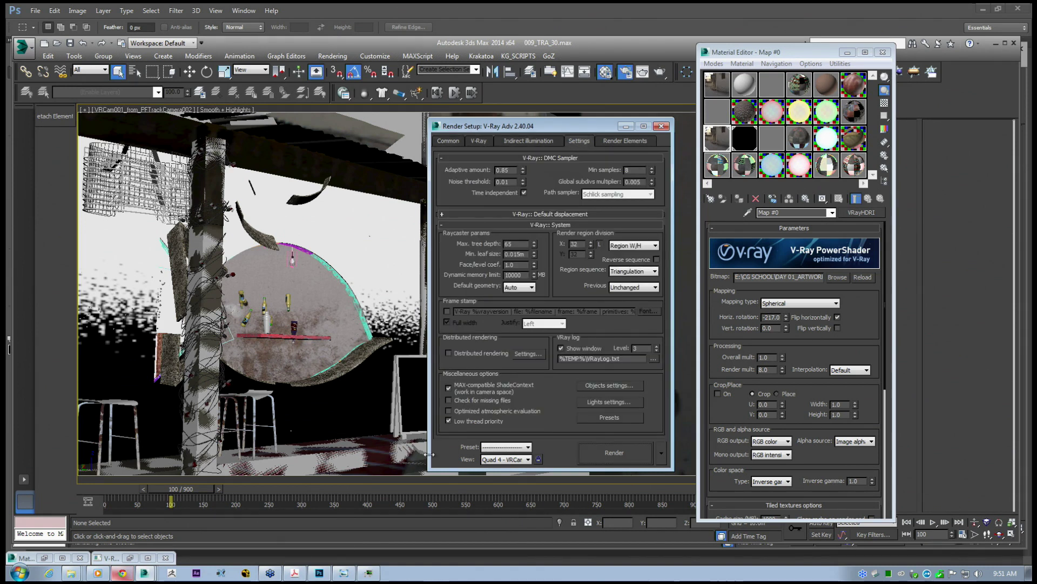
Check the processor affinity of the most memory-heavy 3dsmax.exe process in Windows Task Manager, and return to 3ds Max without changing it.
click(369, 575)
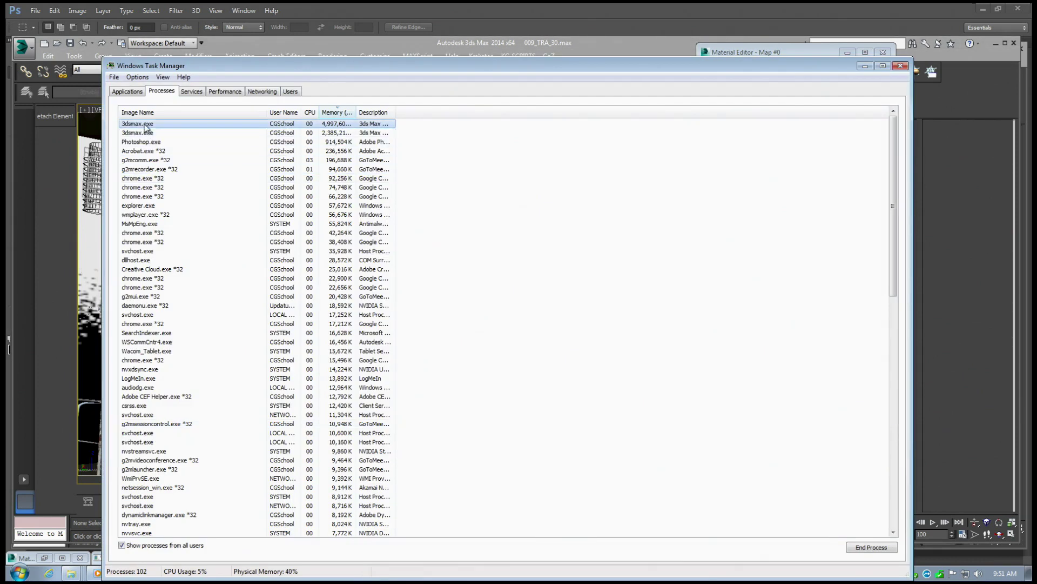
right_click(145, 124)
click(176, 222)
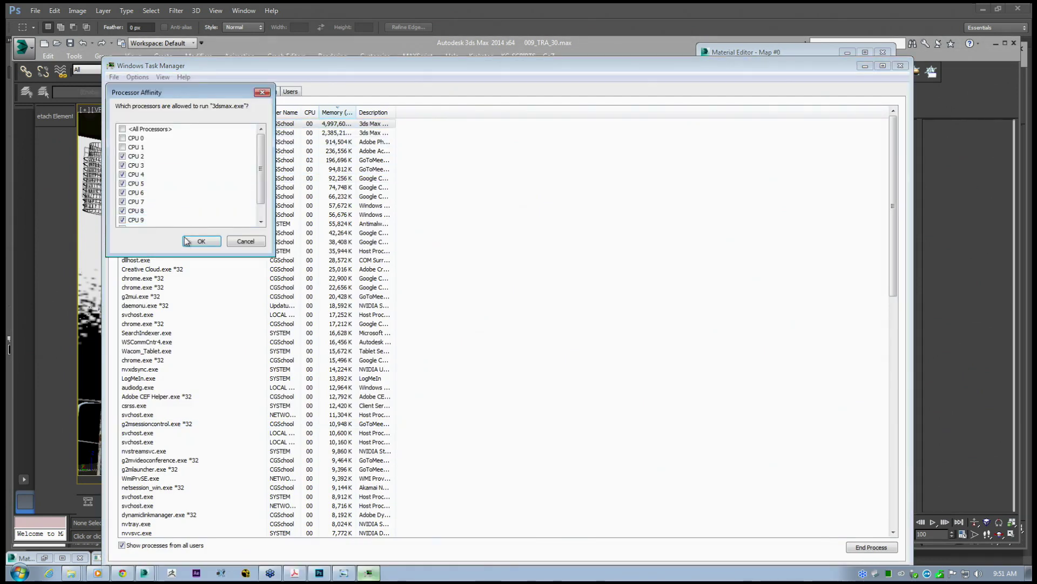
click(245, 241)
click(865, 65)
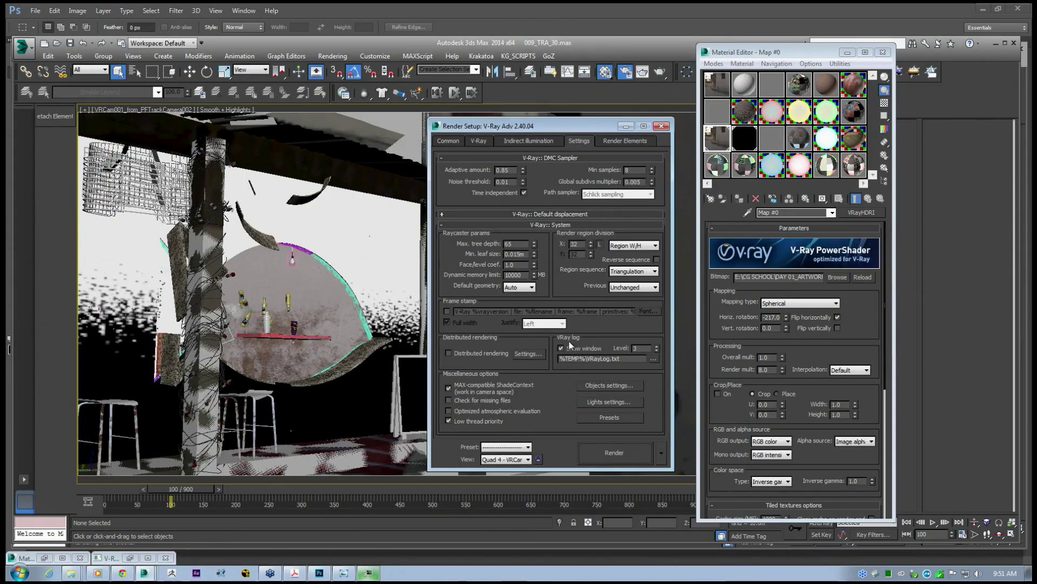
Render frame 100 from the VRCam001 camera view, arranging the render windows and minimizing the V-Ray messages window.
click(621, 454)
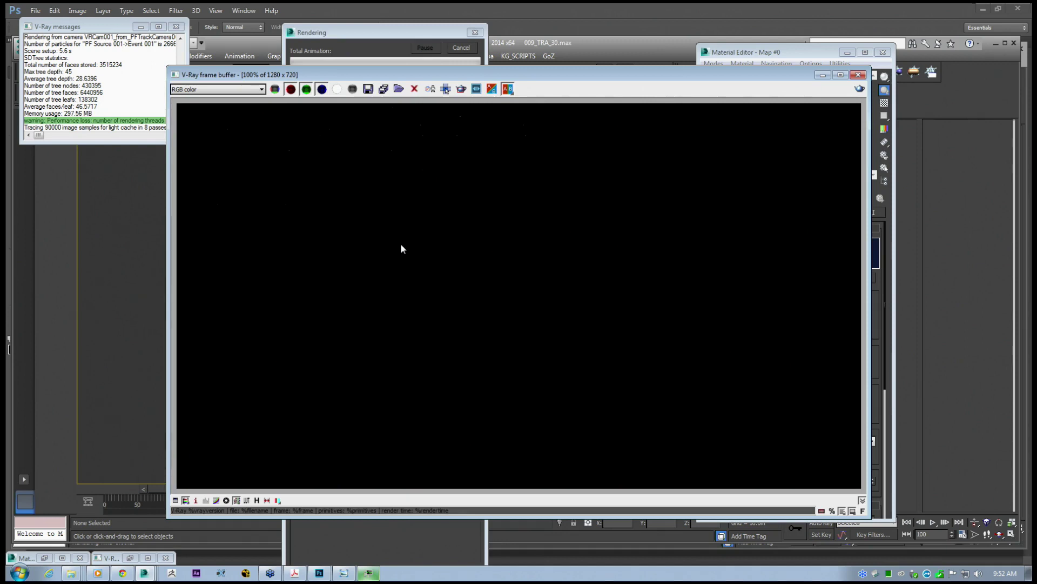
drag(433, 79, 422, 108)
drag(382, 41, 129, 61)
drag(357, 102, 433, 85)
drag(105, 62, 125, 72)
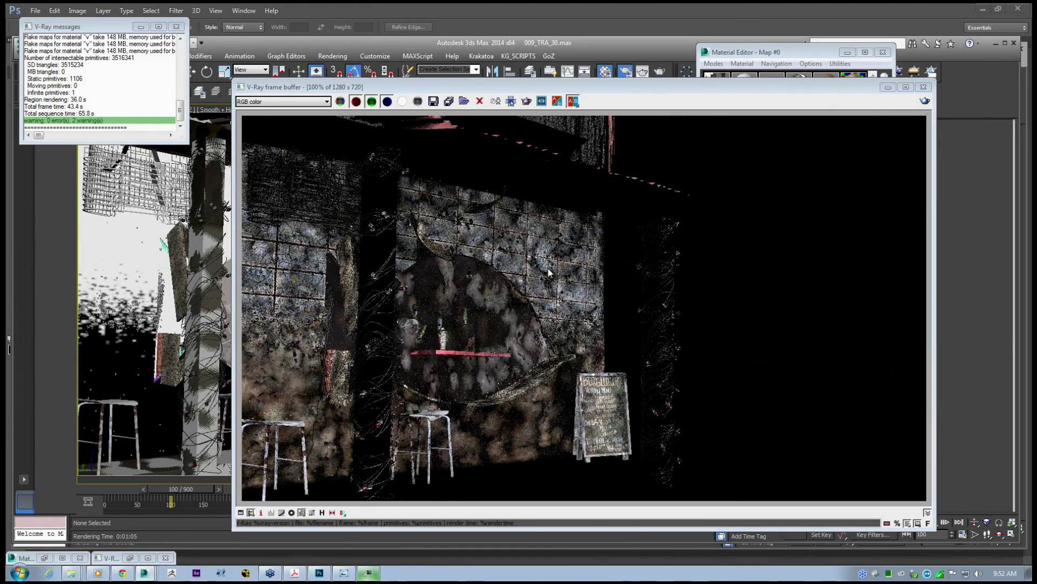
click(140, 26)
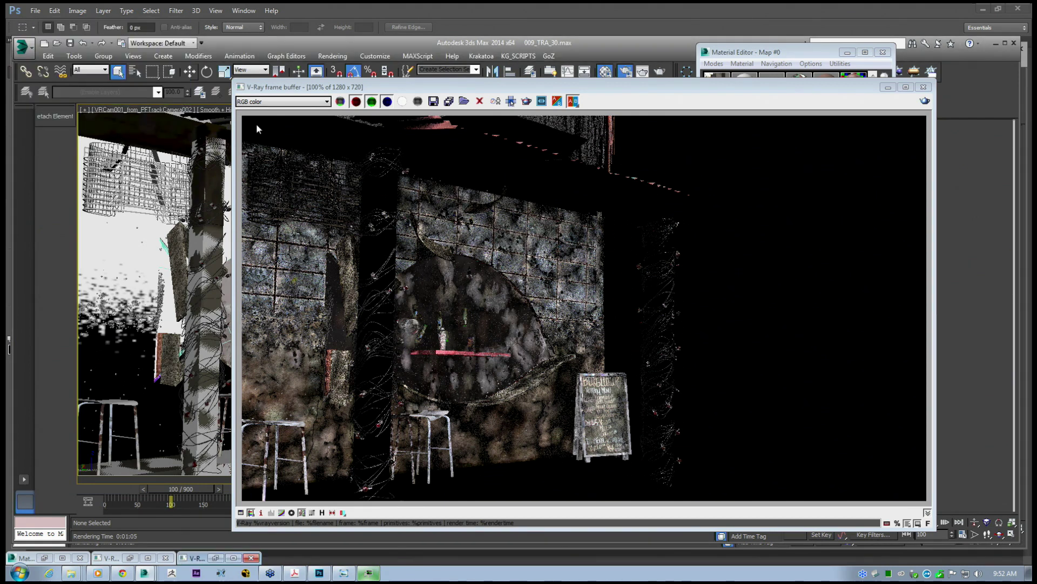
Examine the rendered street frame in the V-Ray frame buffer, placing it beside the Render Setup dialog.
drag(291, 93, 269, 81)
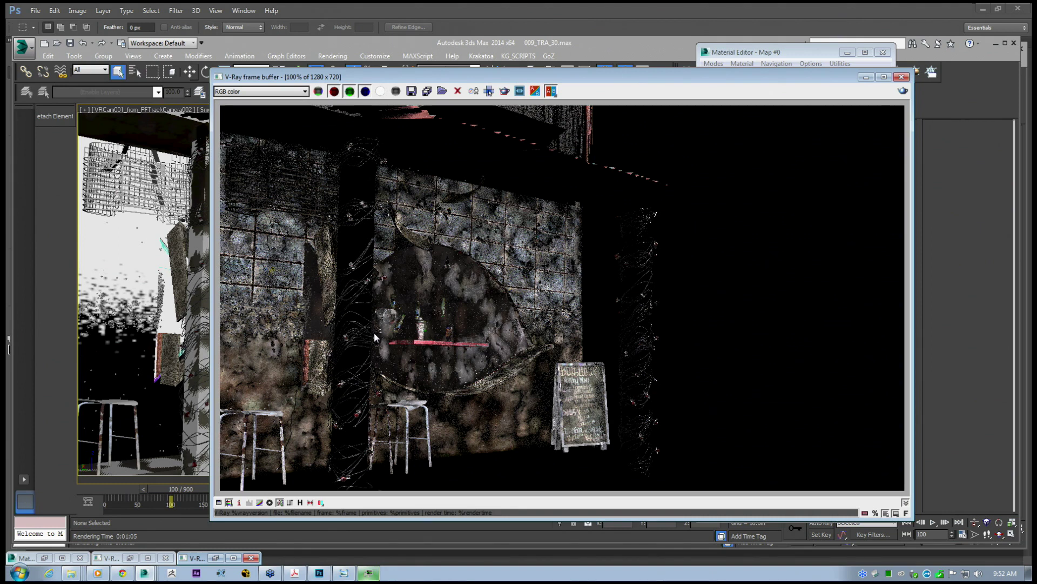
drag(360, 81, 283, 132)
drag(428, 132, 379, 170)
drag(542, 126, 709, 116)
drag(420, 172, 384, 135)
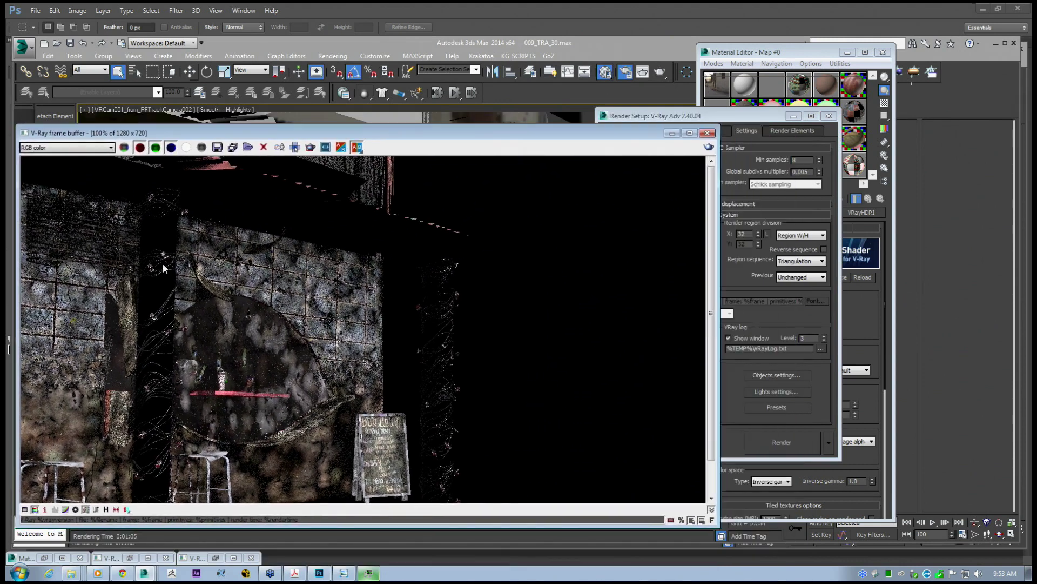
scroll(298, 340, up, 1)
scroll(263, 370, down, 1)
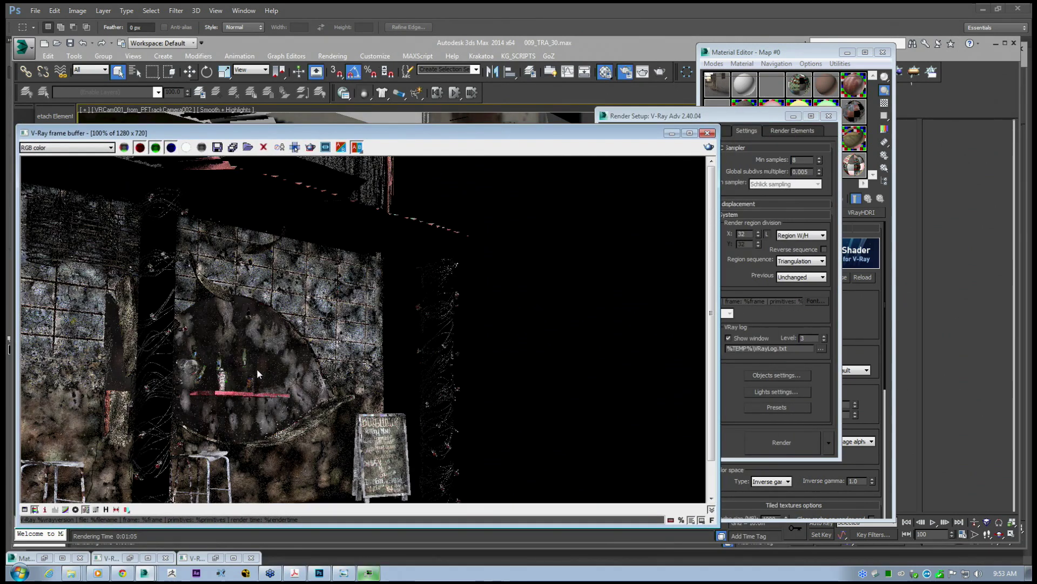
drag(209, 134, 275, 120)
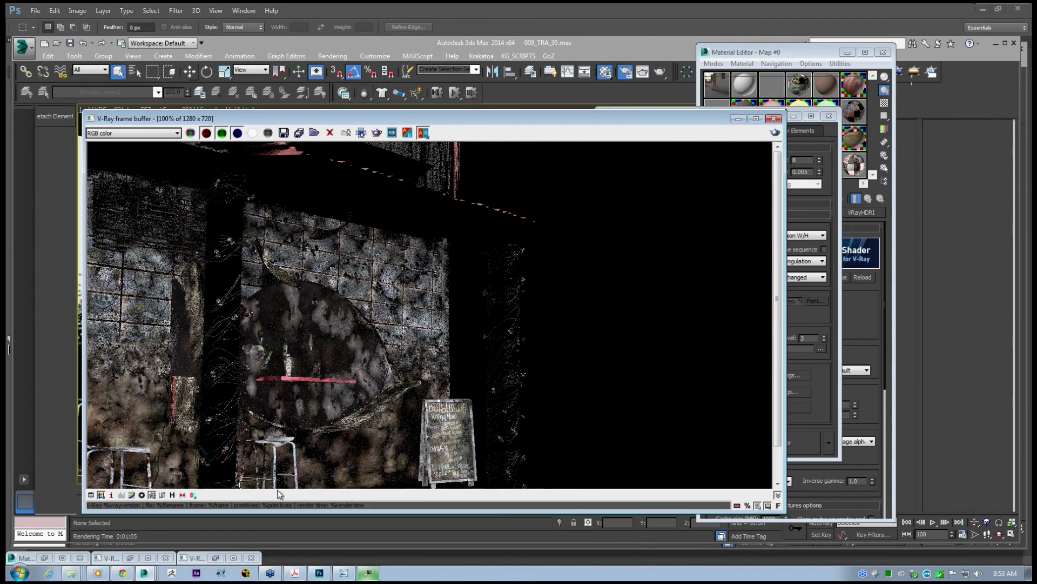
drag(524, 119, 480, 135)
Set the irradiance map preset to Medium - animation in the indirect illumination settings.
drag(677, 115, 757, 79)
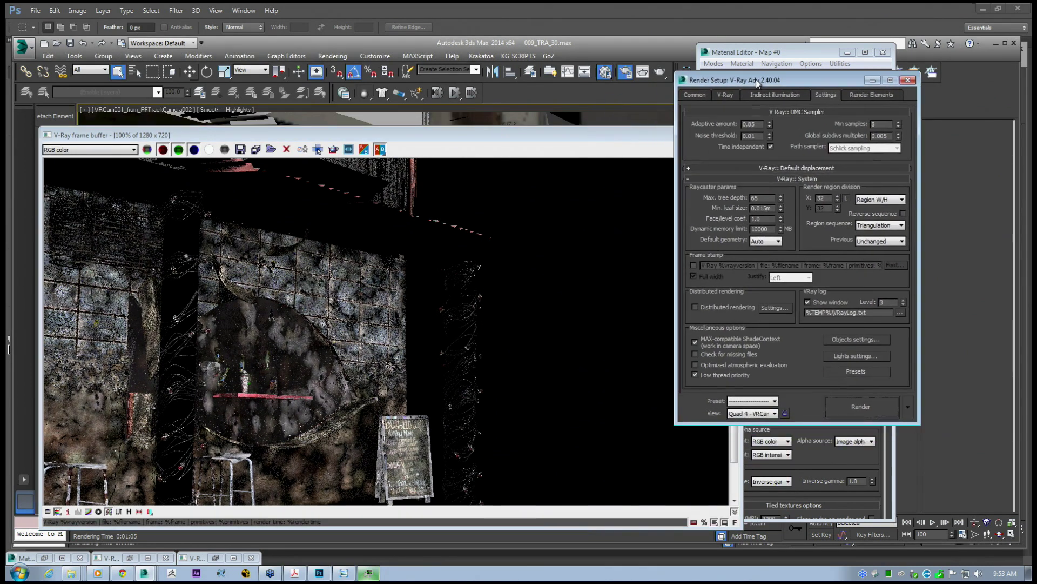
click(775, 95)
click(811, 257)
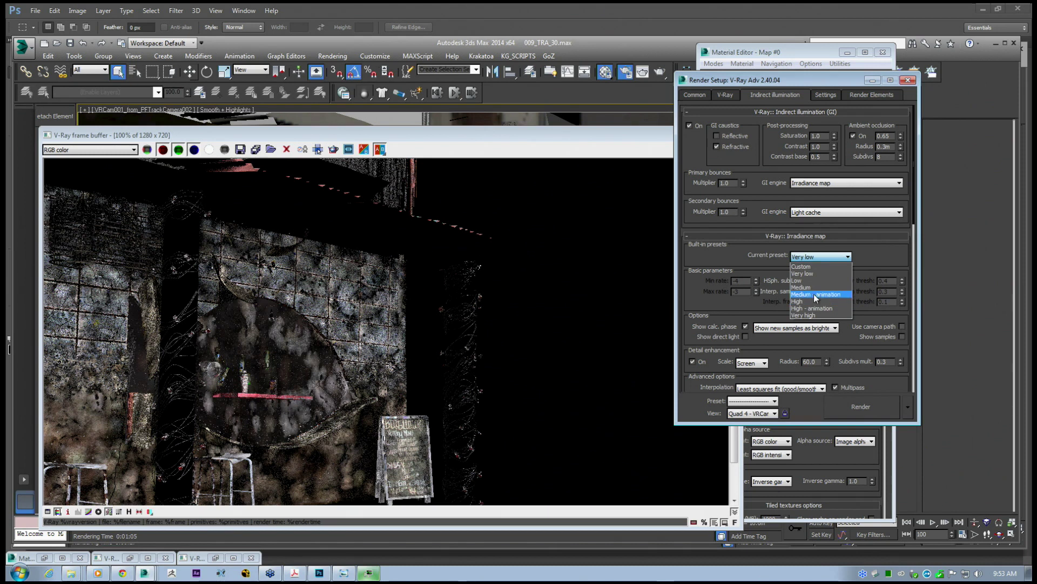
click(808, 296)
Set the light cache subdivs to 3000, and return to the general indirect illumination settings.
drag(790, 304, 788, 147)
drag(786, 220, 785, 95)
drag(799, 338, 722, 271)
text(3000)
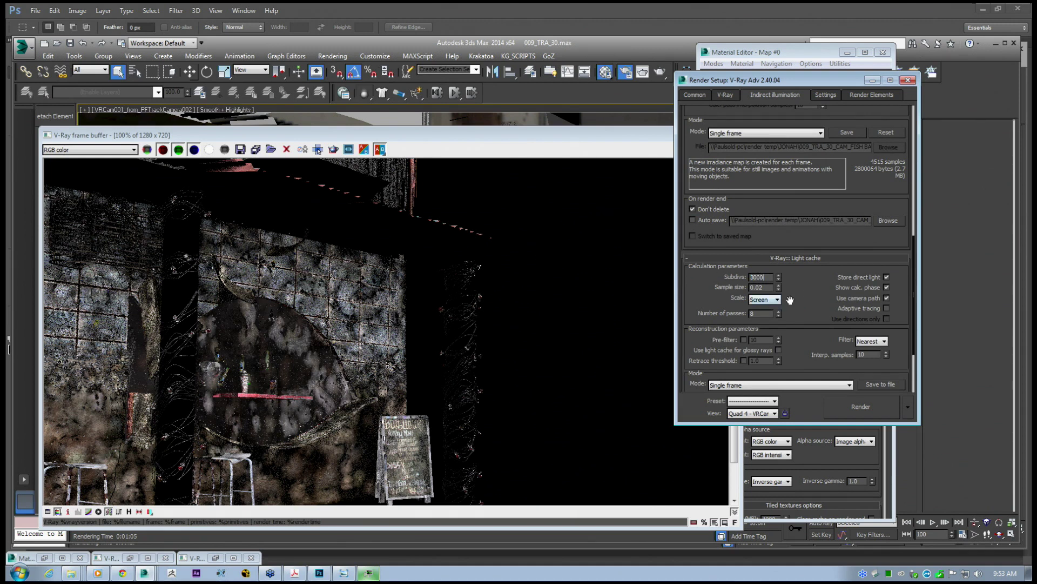
scroll(782, 326, up, 3)
drag(774, 215, 784, 326)
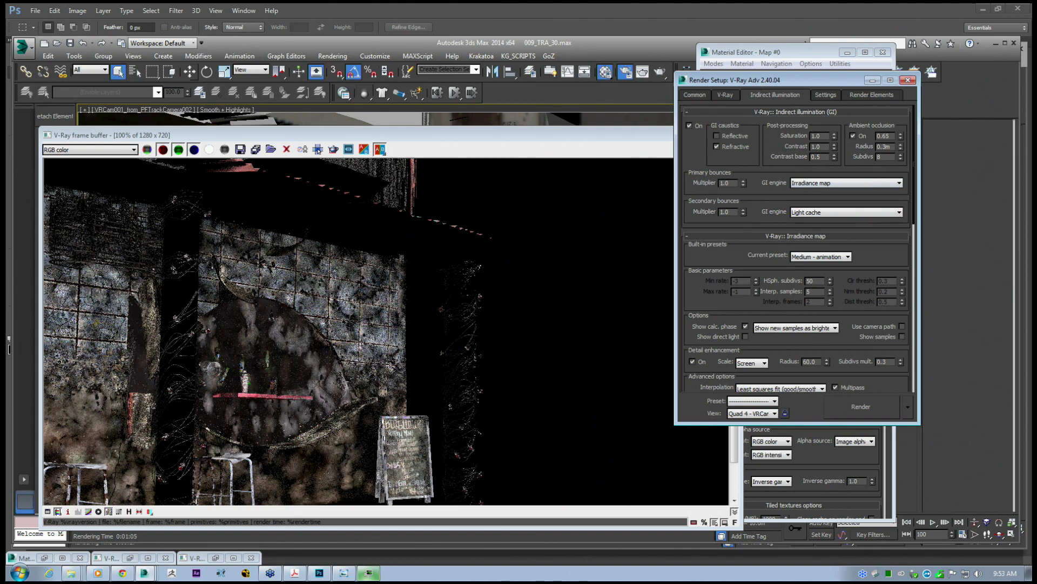
drag(292, 140, 267, 136)
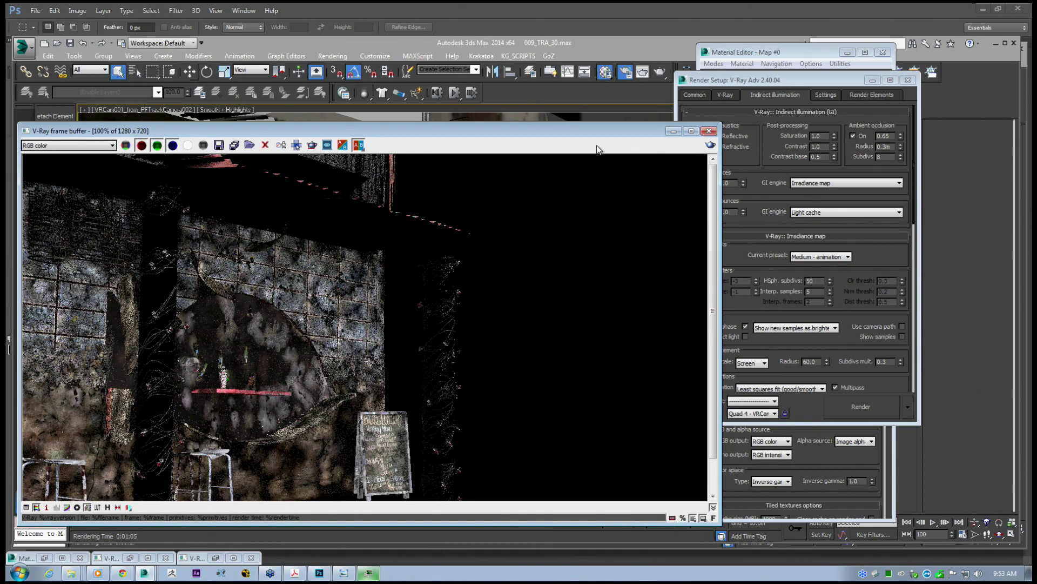
drag(350, 132, 414, 115)
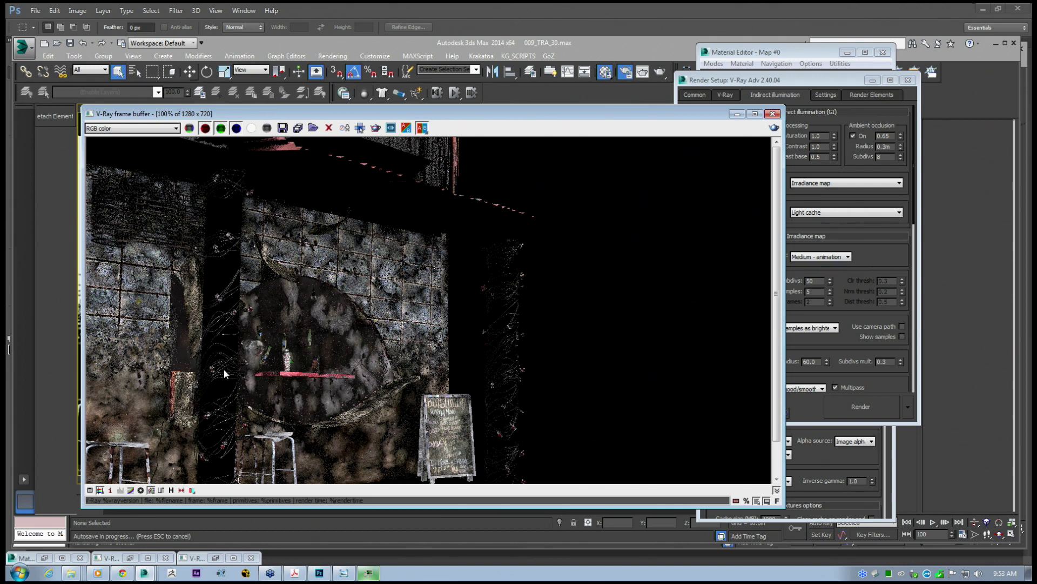
drag(250, 114, 245, 92)
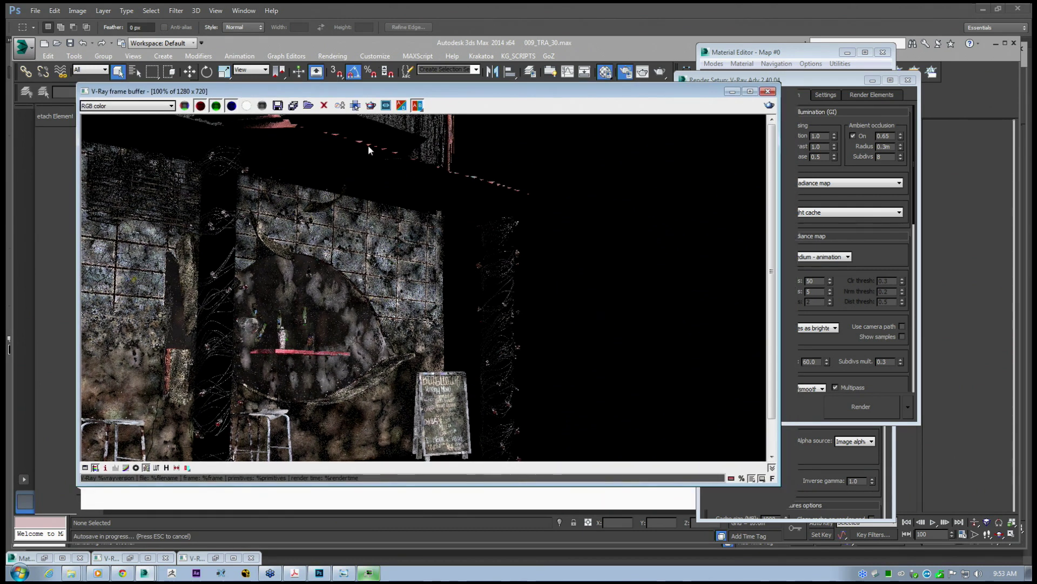
drag(433, 92, 449, 153)
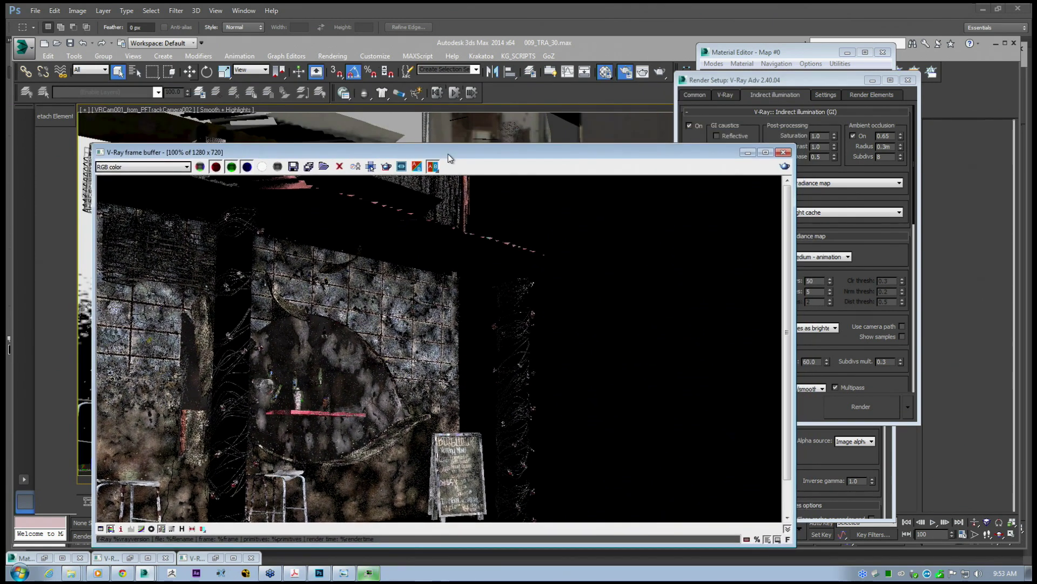
drag(449, 153, 429, 122)
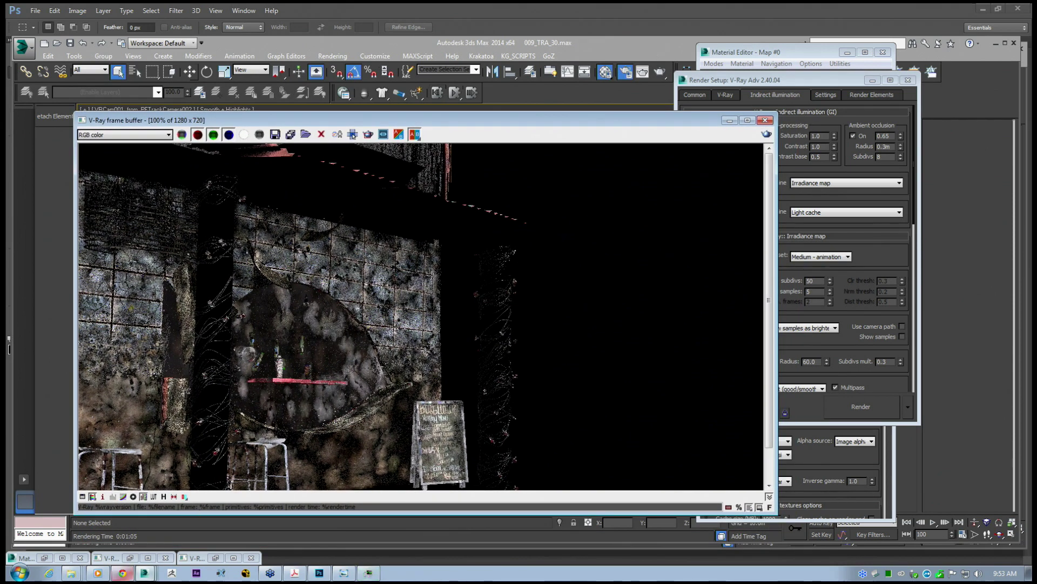
Switch to the 009_TRA_30.max window and shorten the V-Ray frame buffer window to uncover the timeline.
click(145, 573)
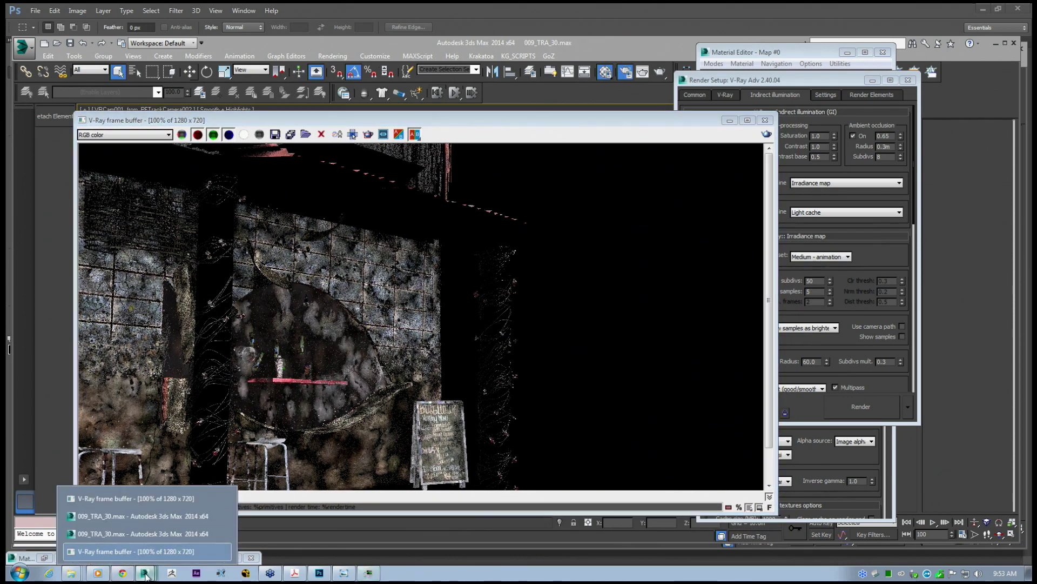
click(123, 530)
drag(253, 120, 263, 118)
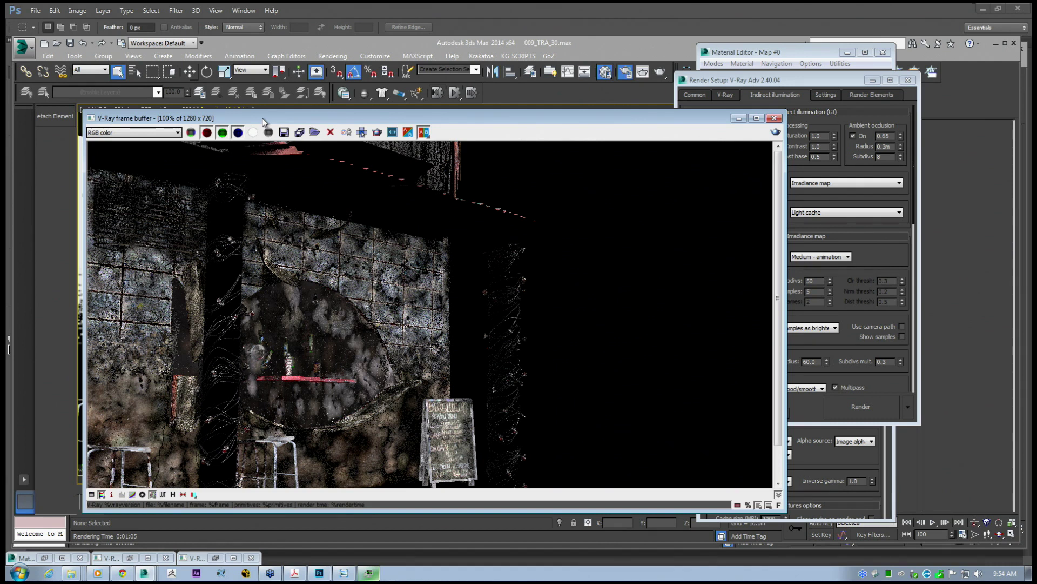
drag(345, 119, 349, 122)
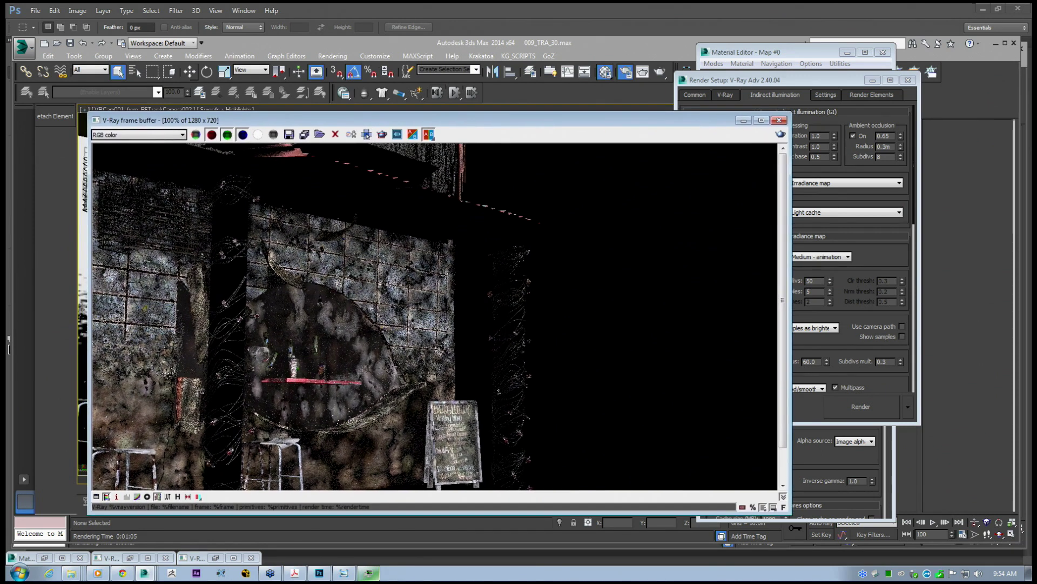
drag(447, 513, 447, 473)
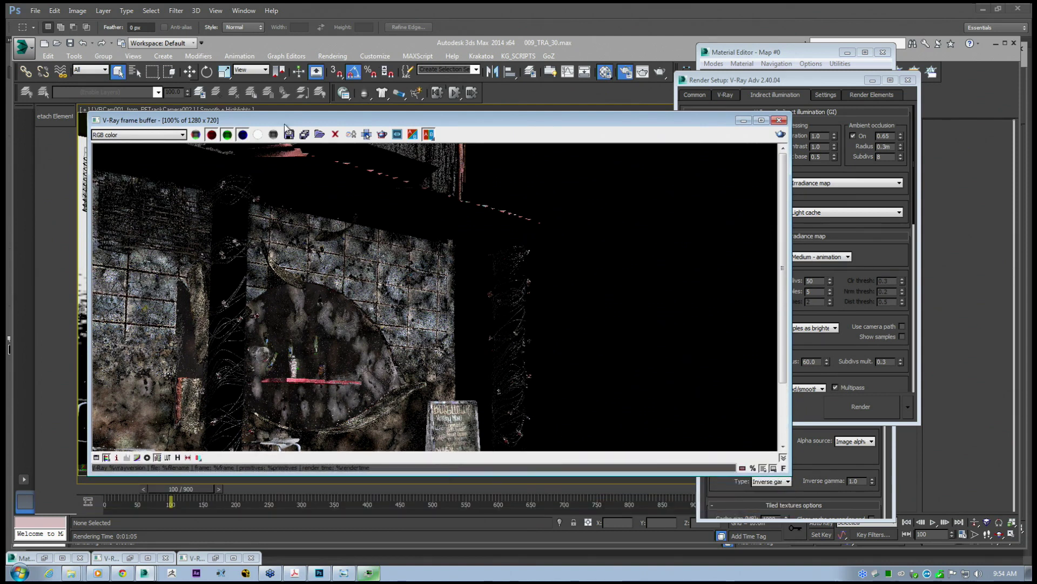